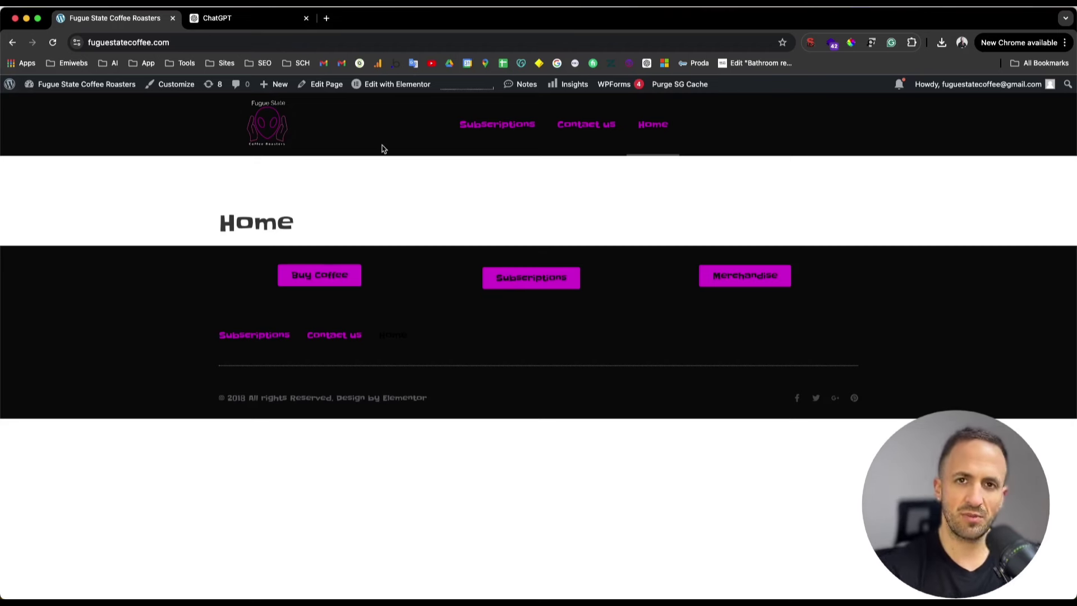
{"action": "left_click", "coordinate": [162, 43]}
{"action": "key", "text": "super+c"}
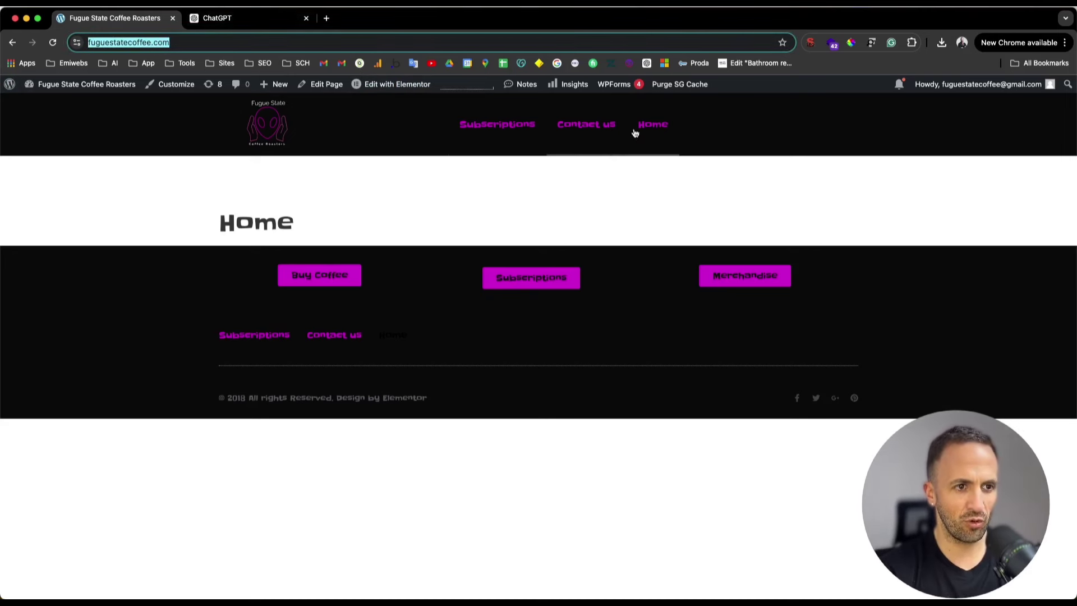
{"action": "left_click", "coordinate": [246, 18]}
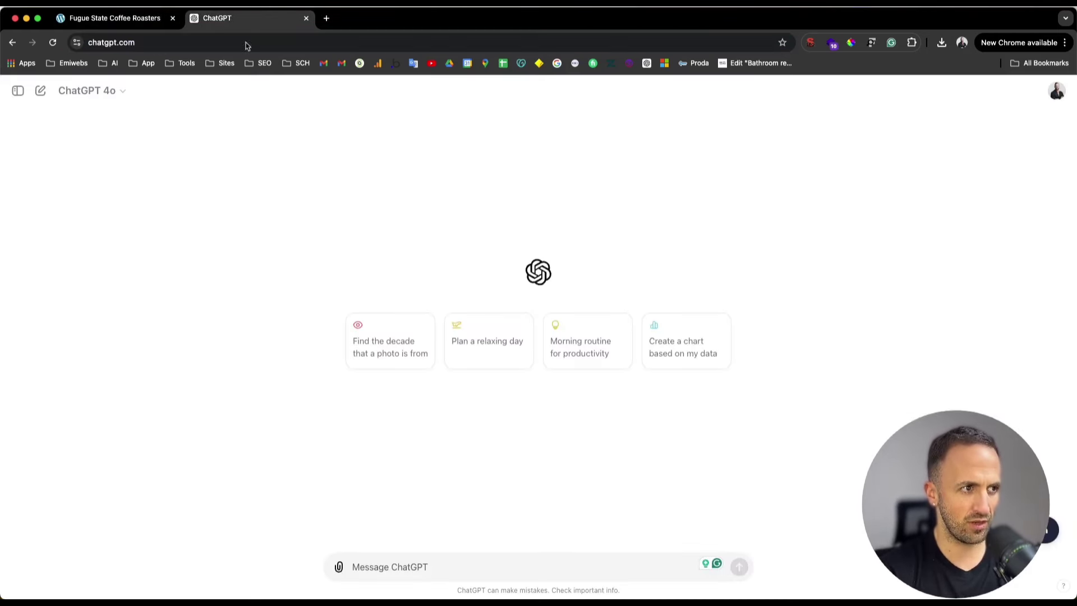
{"action": "type", "text": "create a menu for this website"}
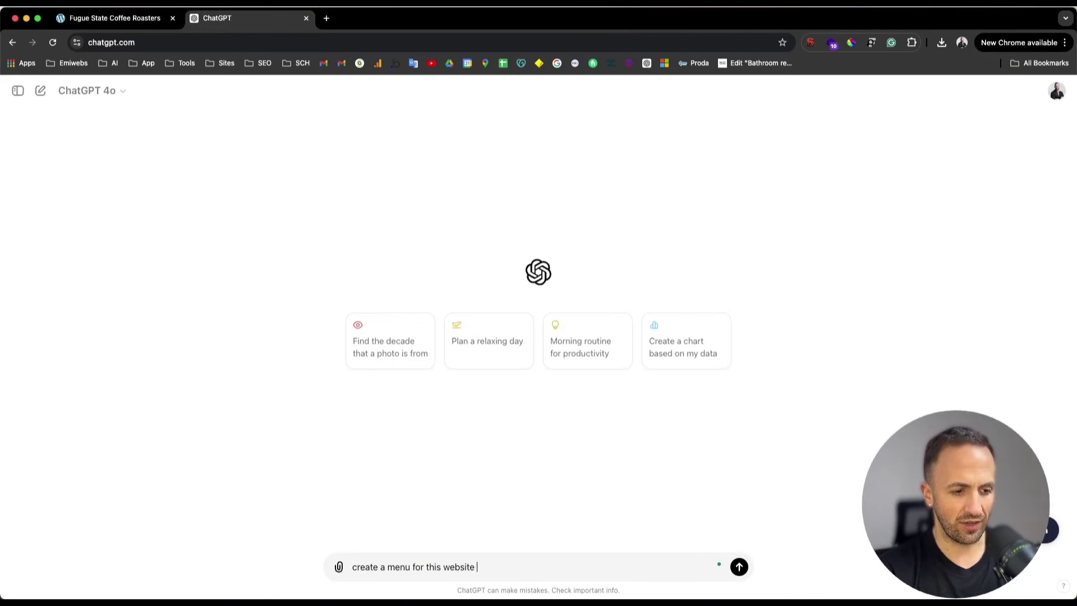
{"action": "key", "text": "super+v"}
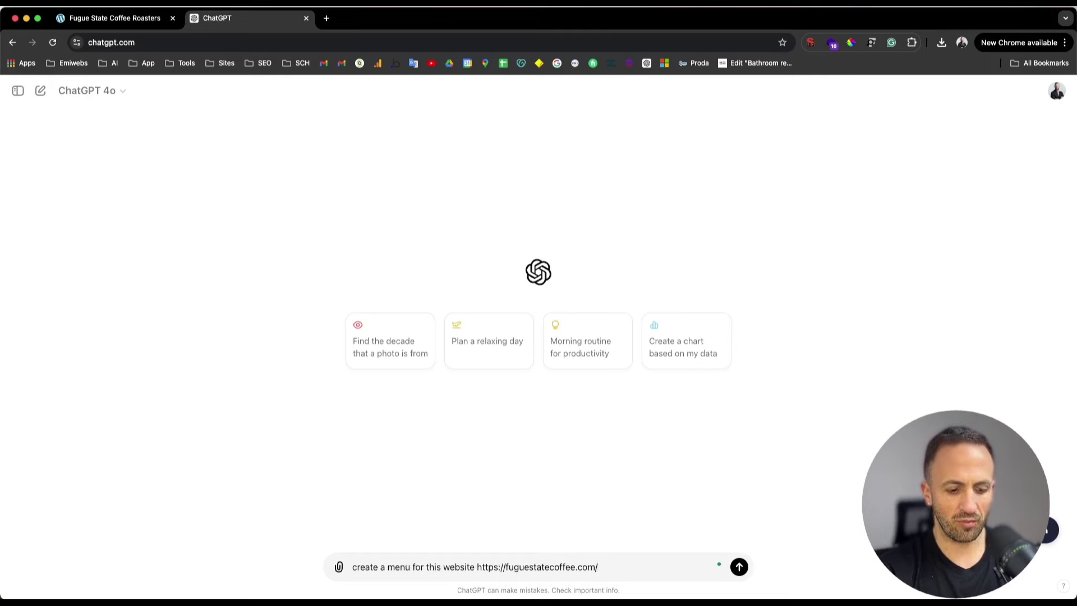
{"action": "type", "text": "and make it simple"}
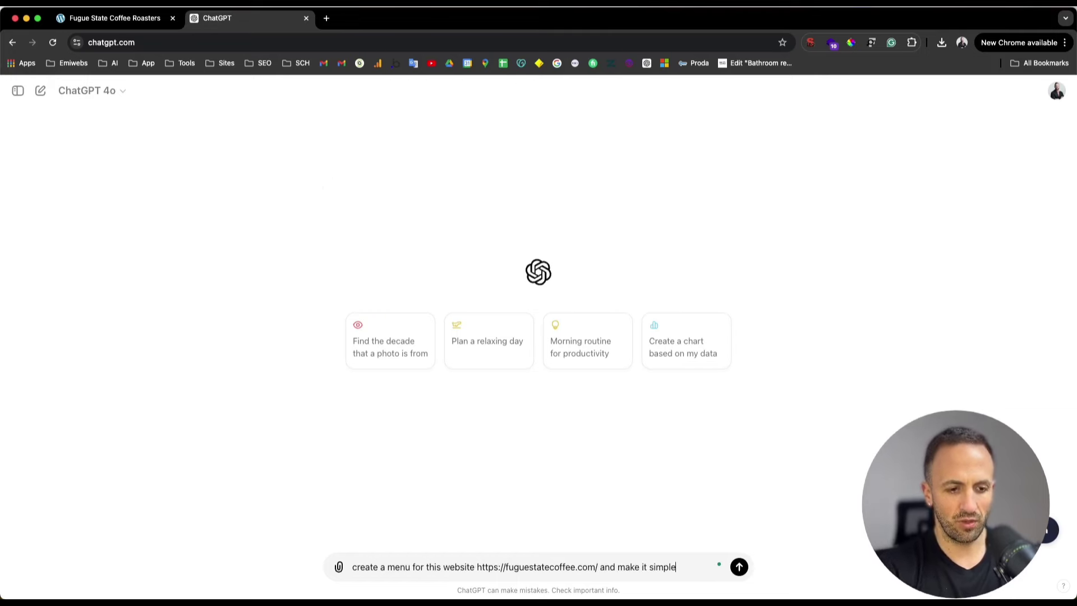
{"action": "key", "text": "Return"}
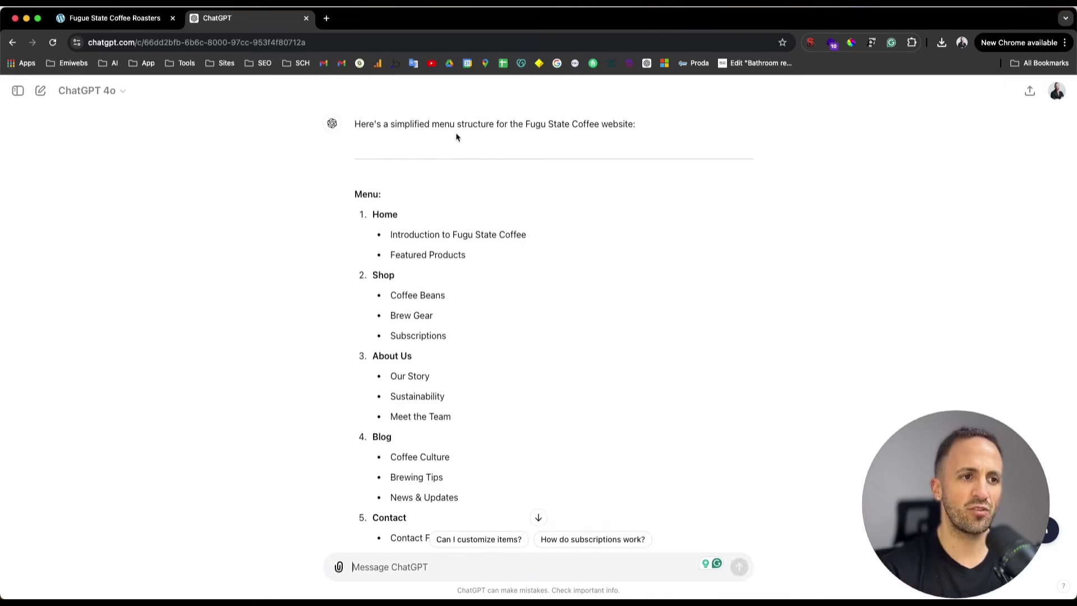
- Read through the suggested menu structure, examining its main headings and the subpages listed under each
{"action": "scroll", "coordinate": [457, 137], "scroll_direction": "up", "scroll_amount": 5}
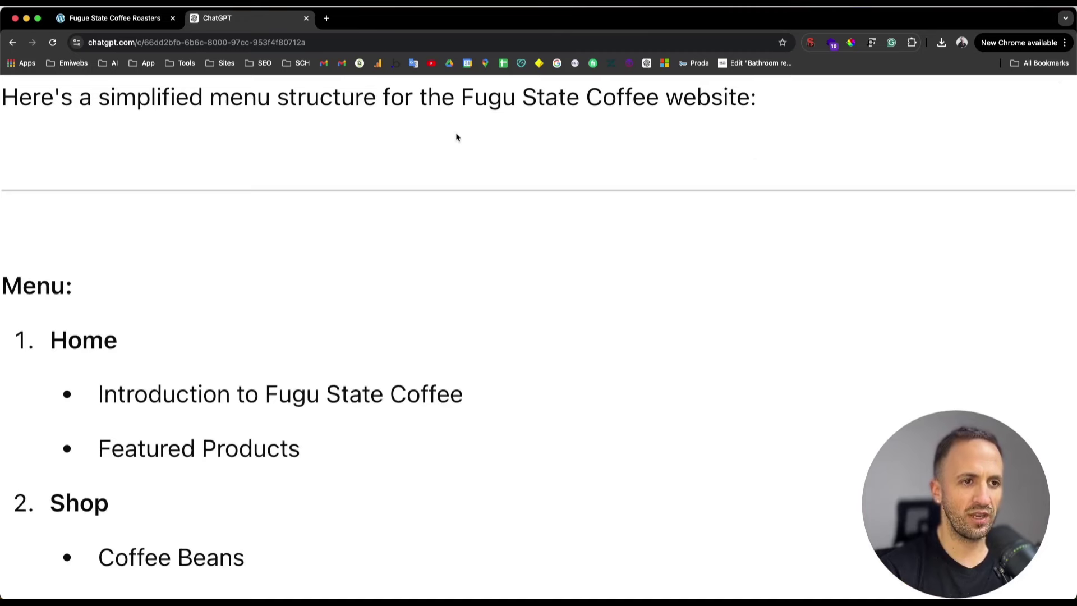
{"action": "scroll", "coordinate": [457, 137], "scroll_direction": "down", "scroll_amount": 5}
{"action": "scroll", "coordinate": [456, 136], "scroll_direction": "up", "scroll_amount": 2}
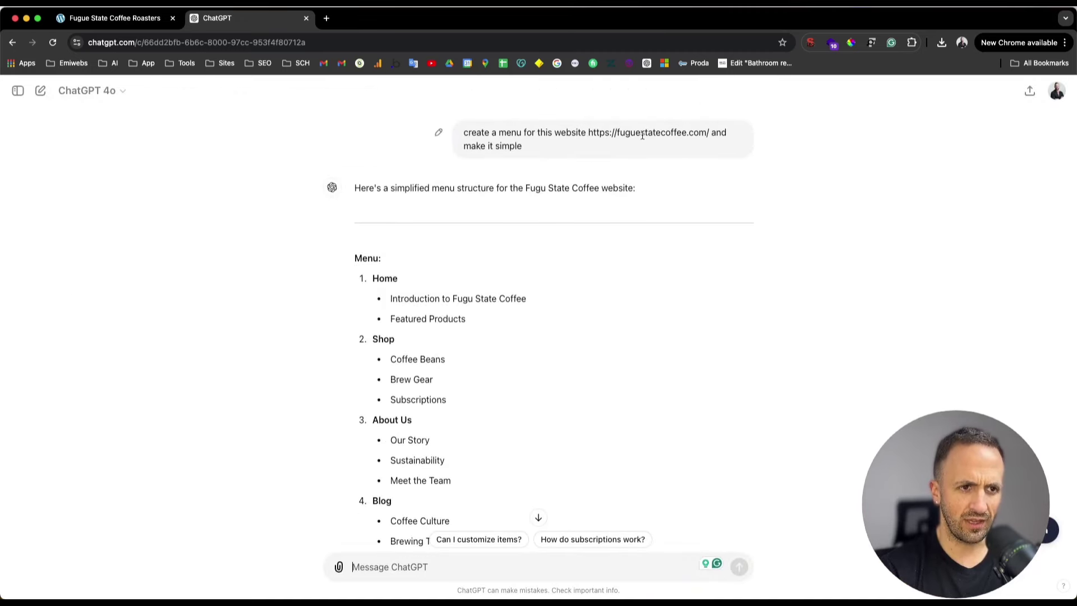
{"action": "scroll", "coordinate": [516, 235], "scroll_direction": "down", "scroll_amount": 3}
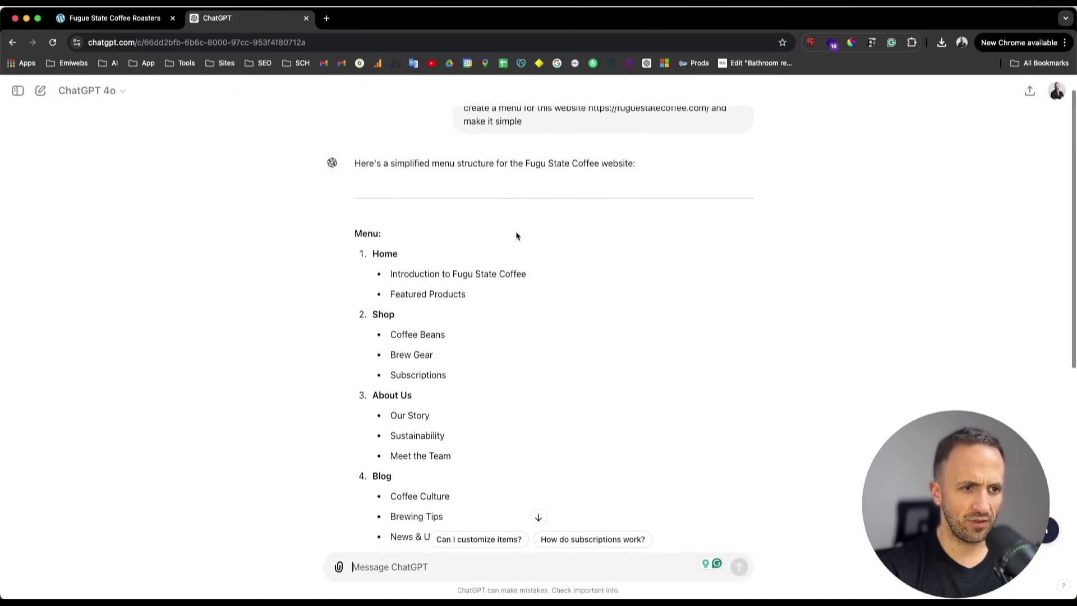
{"action": "scroll", "coordinate": [365, 242], "scroll_direction": "down", "scroll_amount": 1}
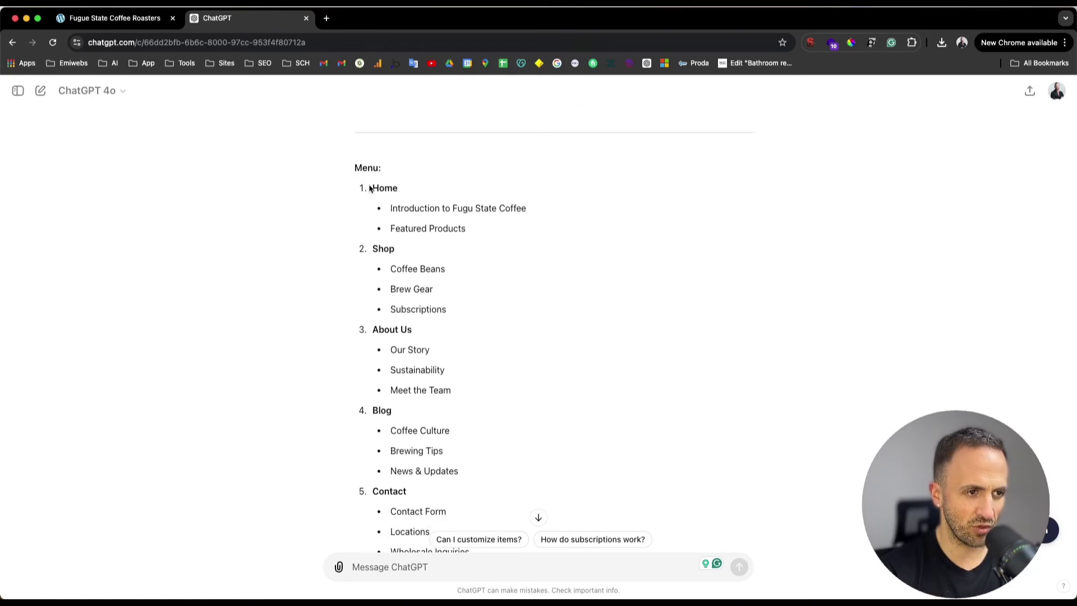
{"action": "double_click", "coordinate": [371, 188]}
{"action": "double_click", "coordinate": [379, 249]}
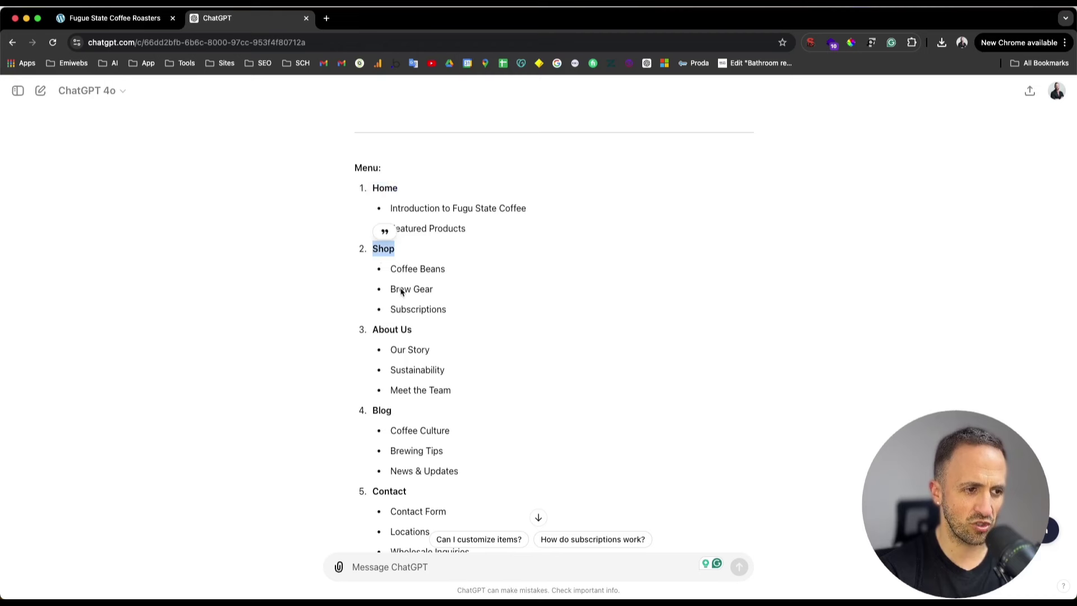
{"action": "double_click", "coordinate": [380, 330]}
{"action": "scroll", "coordinate": [392, 393], "scroll_direction": "down", "scroll_amount": 5}
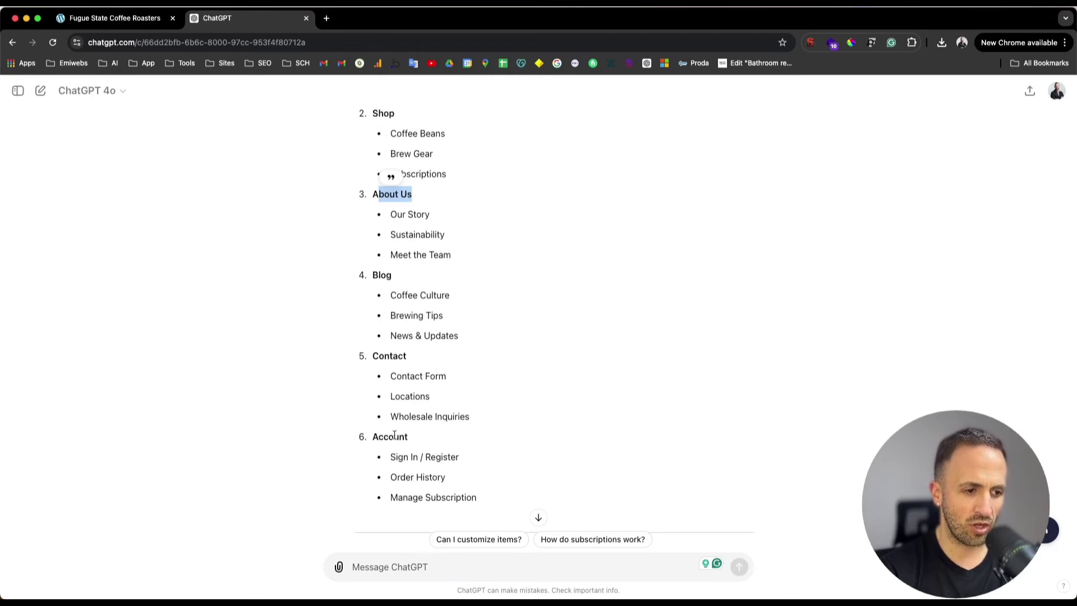
{"action": "scroll", "coordinate": [394, 436], "scroll_direction": "down", "scroll_amount": 3}
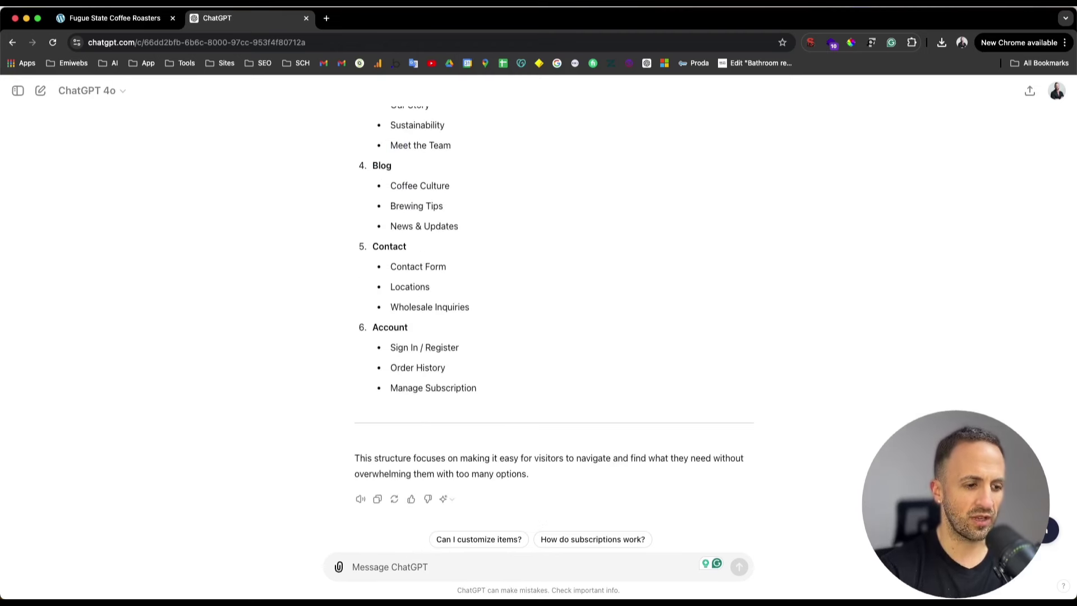
- Ask for the footer menu with the prompt "footer menu include" and review it together with the main menu suggestion
{"action": "left_click", "coordinate": [383, 568]}
{"action": "type", "text": "footer menu include"}
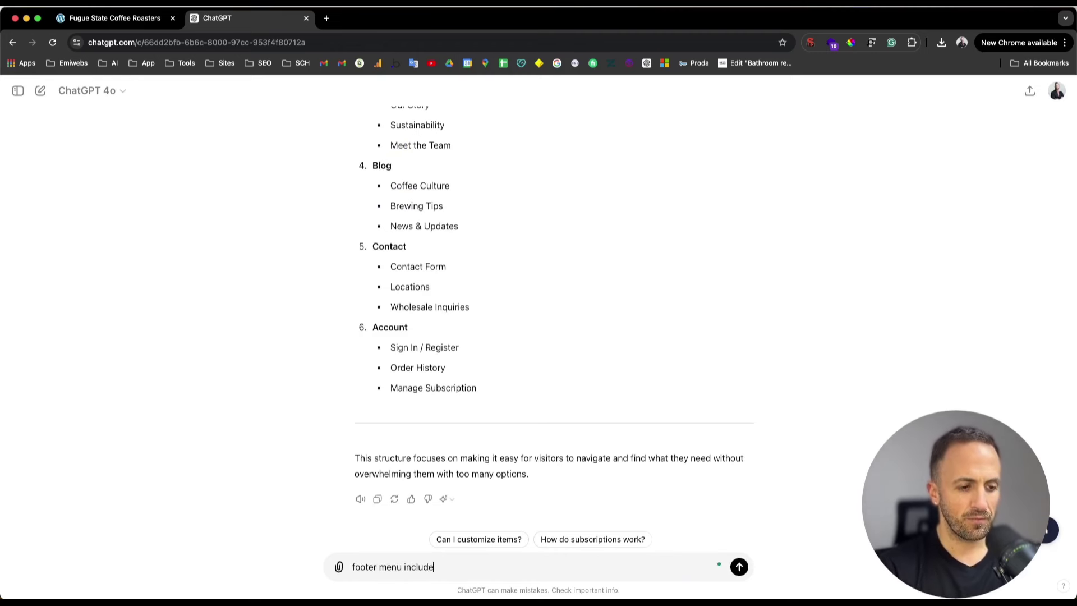
{"action": "key", "text": "Return"}
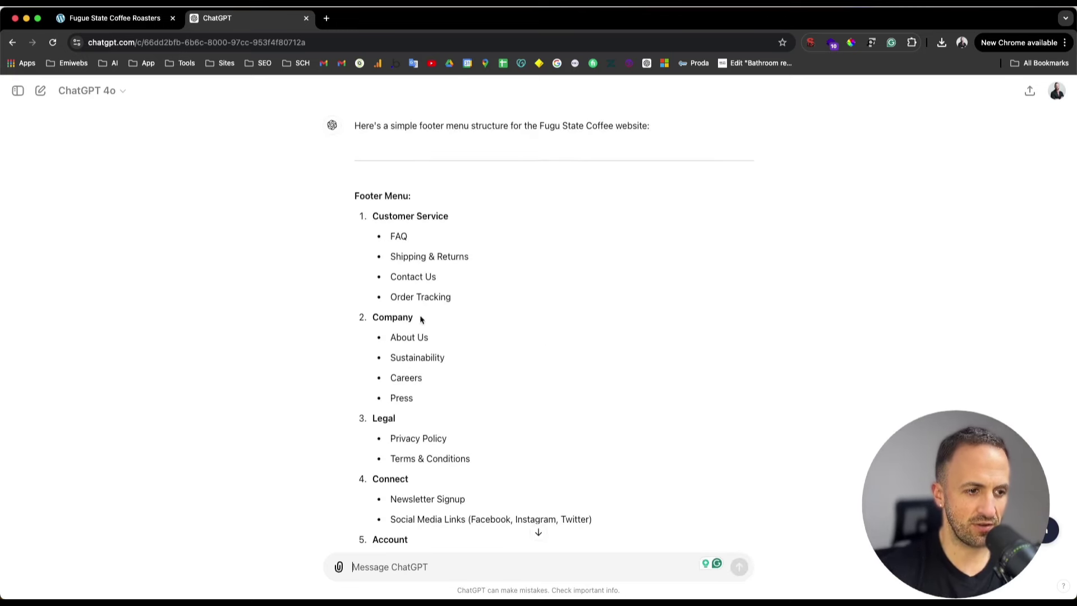
{"action": "scroll", "coordinate": [429, 373], "scroll_direction": "down", "scroll_amount": 5}
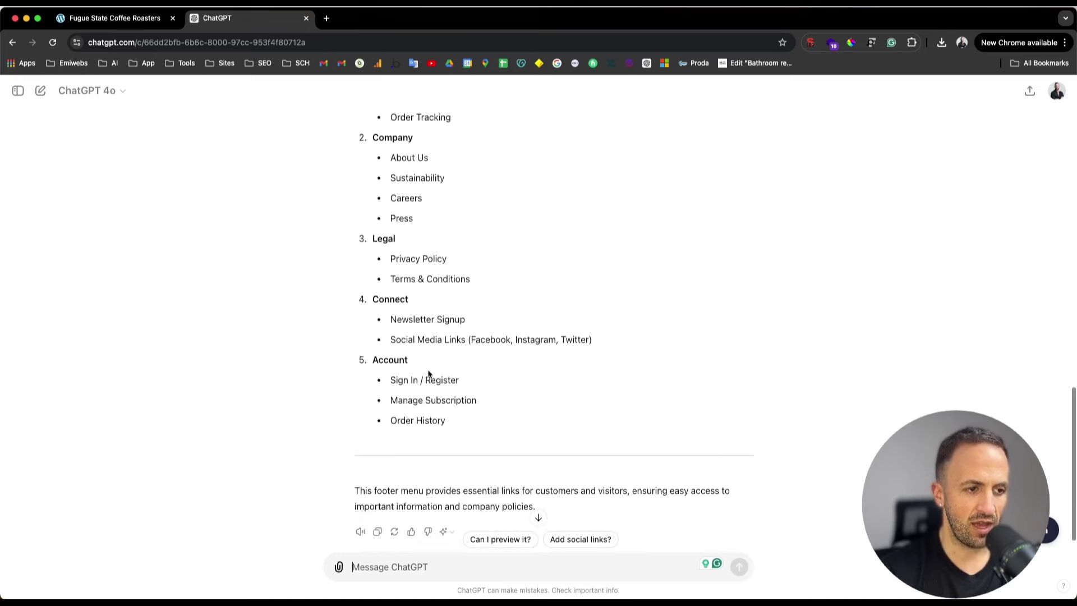
{"action": "scroll", "coordinate": [380, 365], "scroll_direction": "up", "scroll_amount": 8}
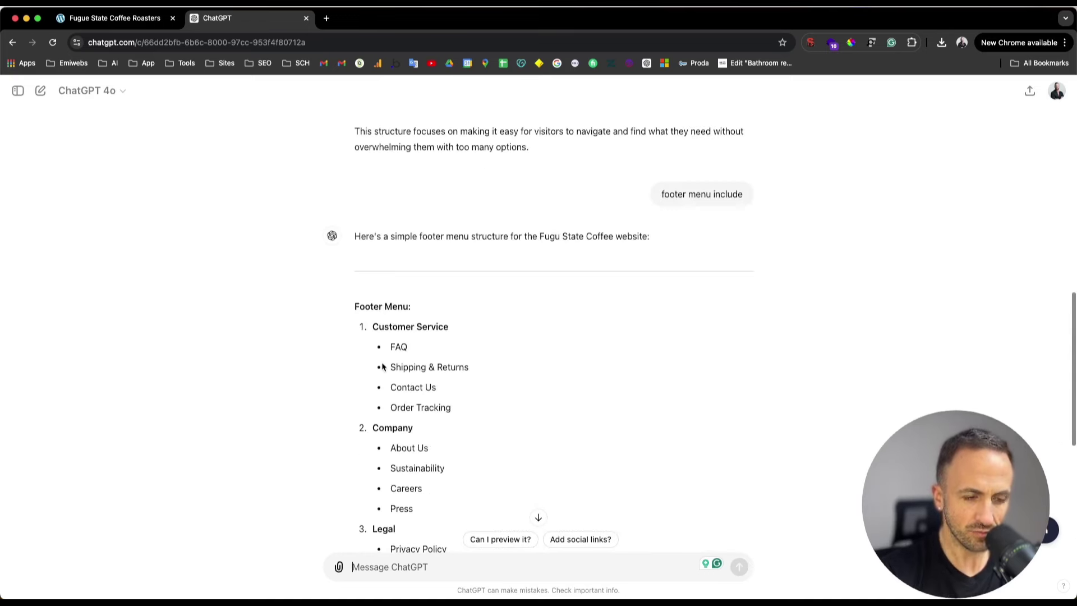
{"action": "scroll", "coordinate": [465, 331], "scroll_direction": "up", "scroll_amount": 15}
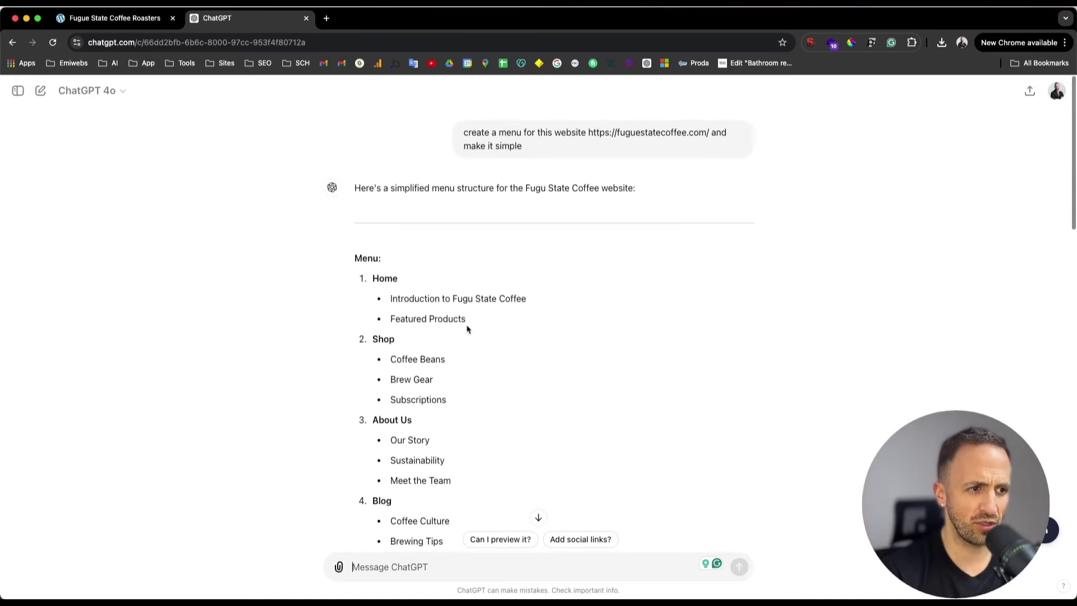
{"action": "scroll", "coordinate": [466, 329], "scroll_direction": "down", "scroll_amount": 5}
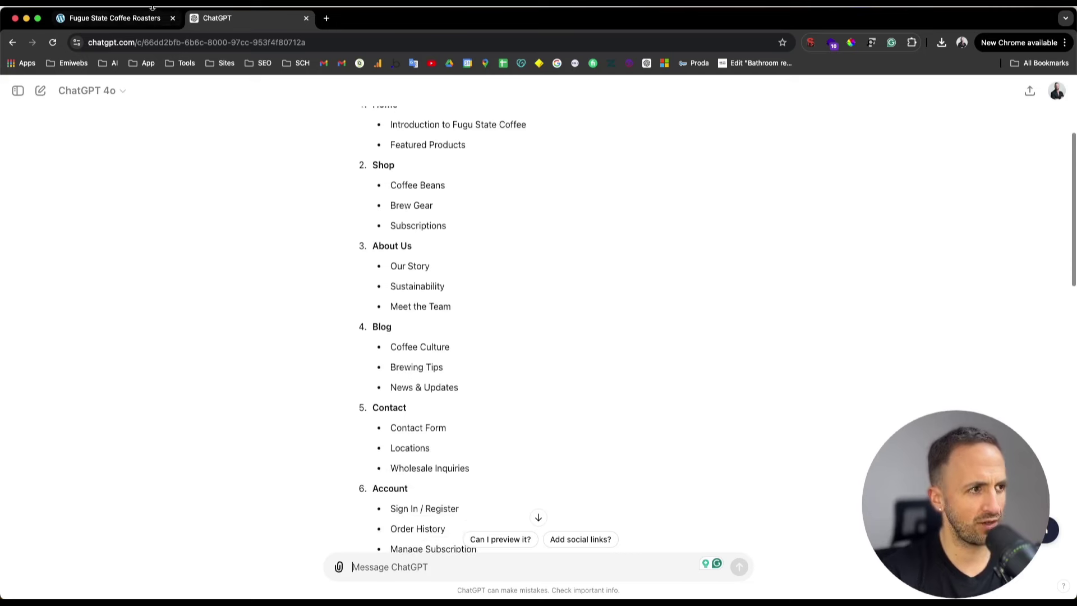
- Return to the Fugue State Coffee Roasters site and open its WordPress menu management page
{"action": "left_click", "coordinate": [115, 18]}
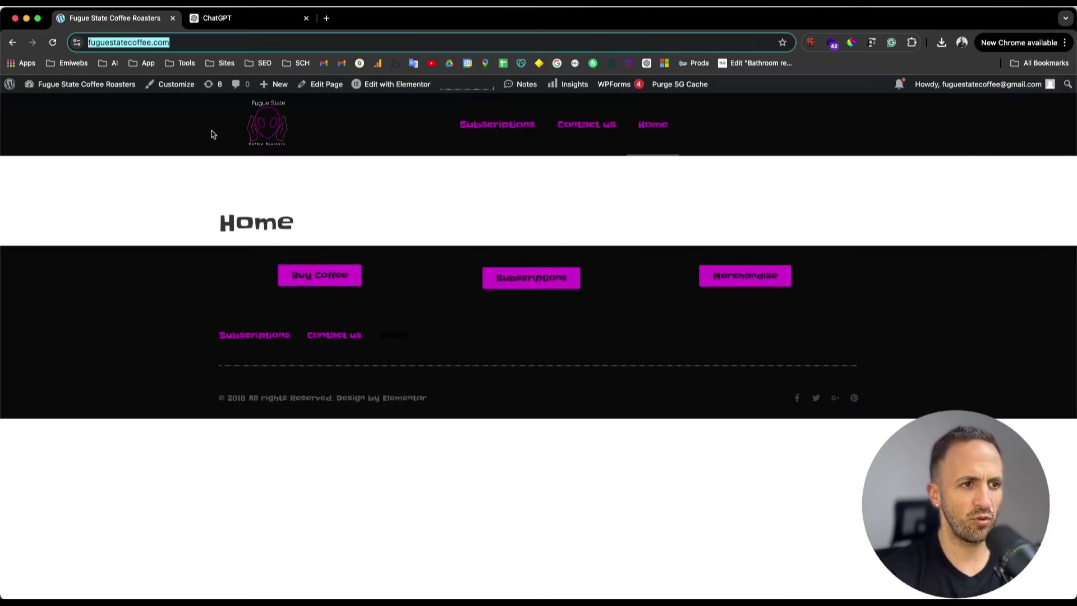
{"action": "left_click", "coordinate": [80, 88]}
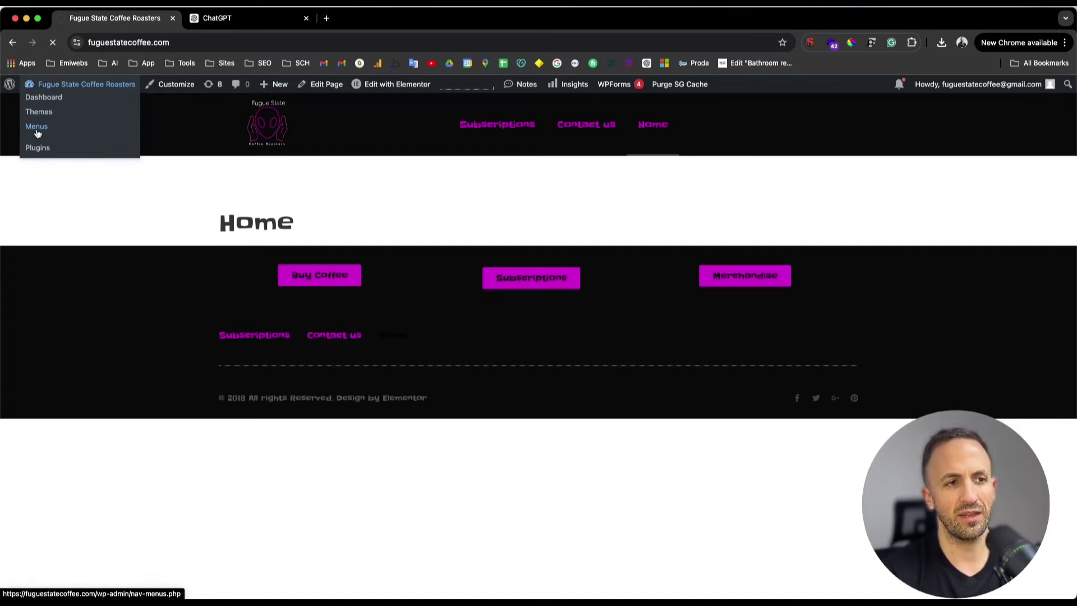
{"action": "left_click", "coordinate": [36, 128]}
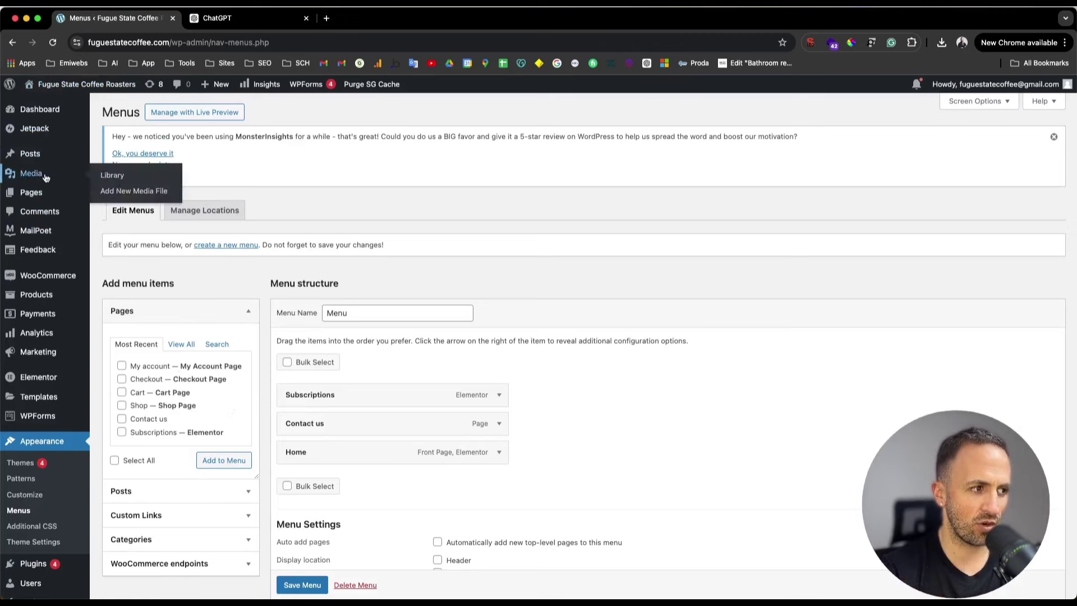
- Open the theme customizer and bring up the existing menu named "Menu" for editing
{"action": "left_click", "coordinate": [36, 499]}
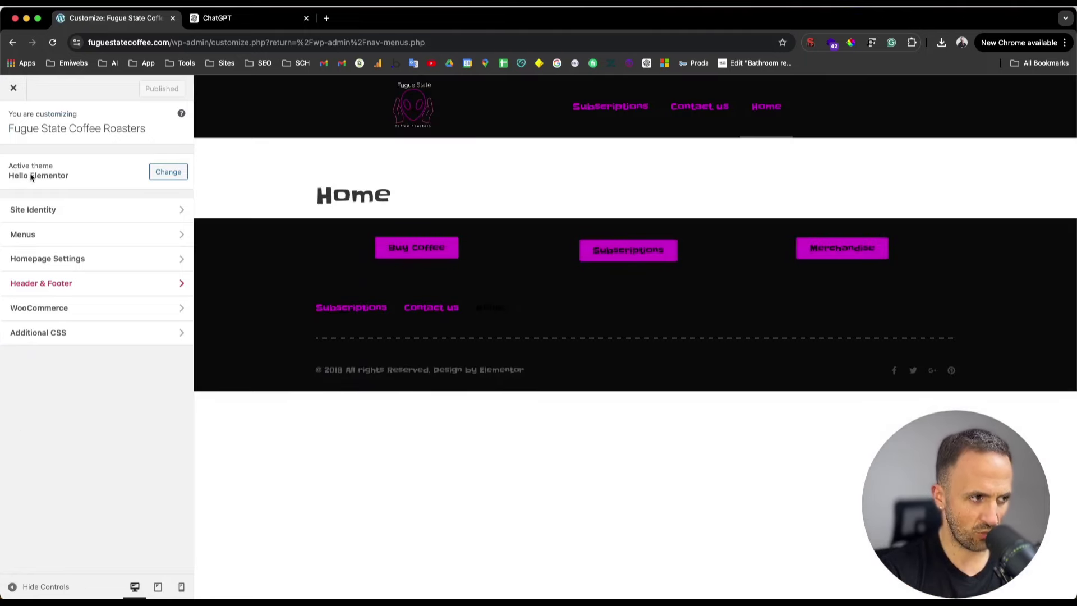
{"action": "scroll", "coordinate": [46, 185], "scroll_direction": "up", "scroll_amount": 5}
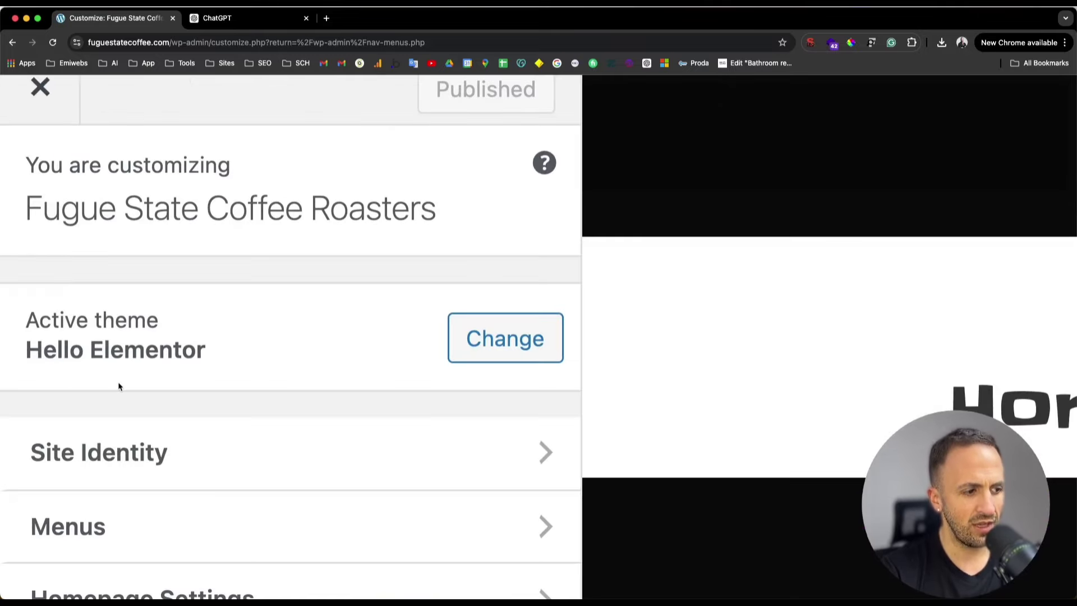
{"action": "scroll", "coordinate": [118, 386], "scroll_direction": "down", "scroll_amount": 5}
{"action": "left_click", "coordinate": [34, 239]}
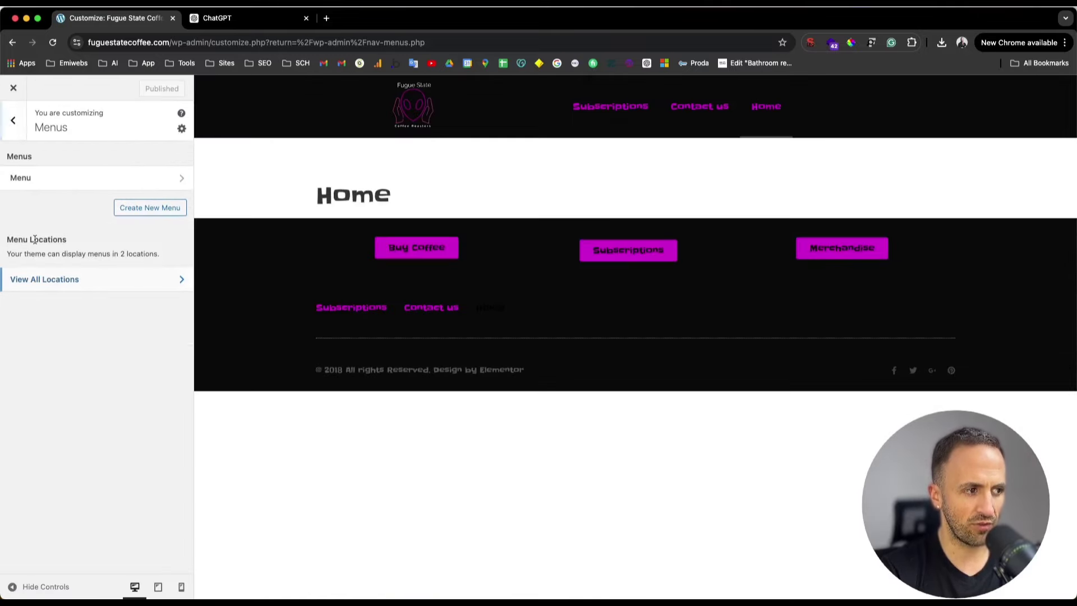
{"action": "left_click", "coordinate": [104, 185]}
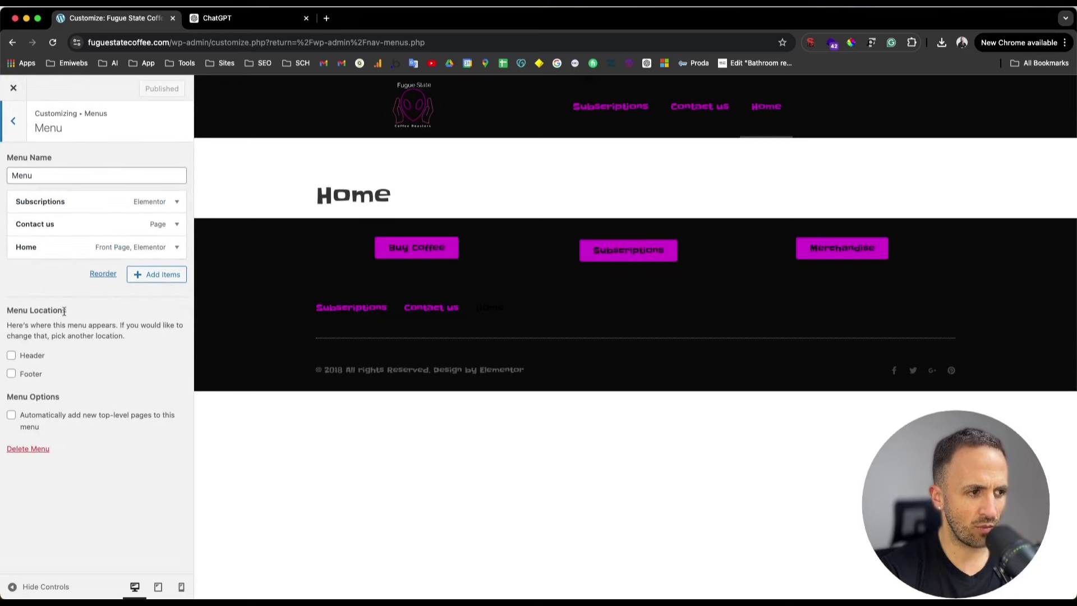
- Add the Contact us page to the menu from the list of available pages
{"action": "left_click", "coordinate": [151, 278]}
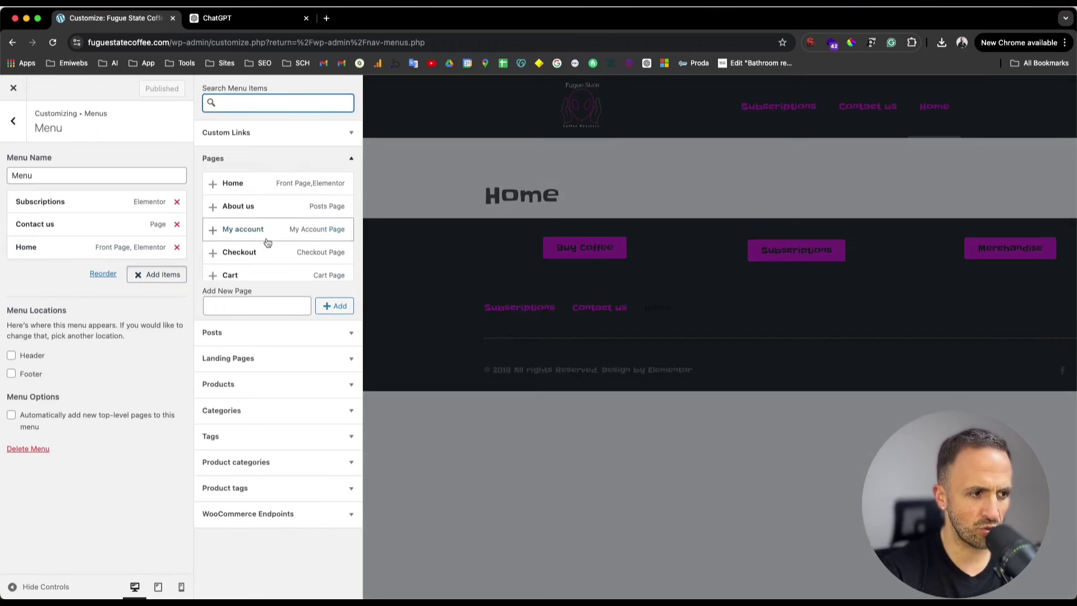
{"action": "scroll", "coordinate": [267, 242], "scroll_direction": "down", "scroll_amount": 3}
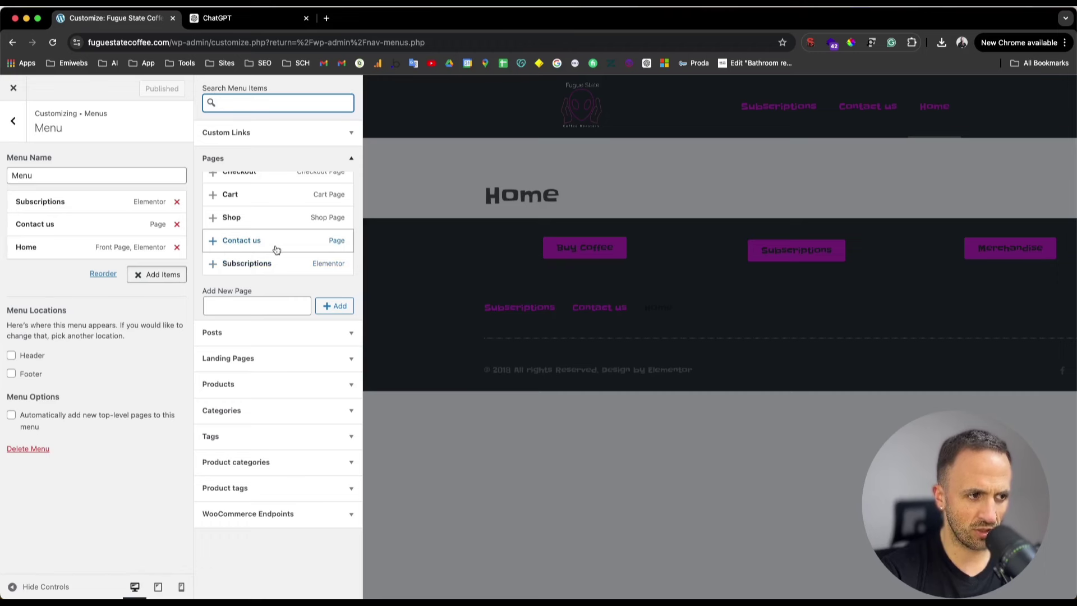
{"action": "left_click", "coordinate": [276, 249]}
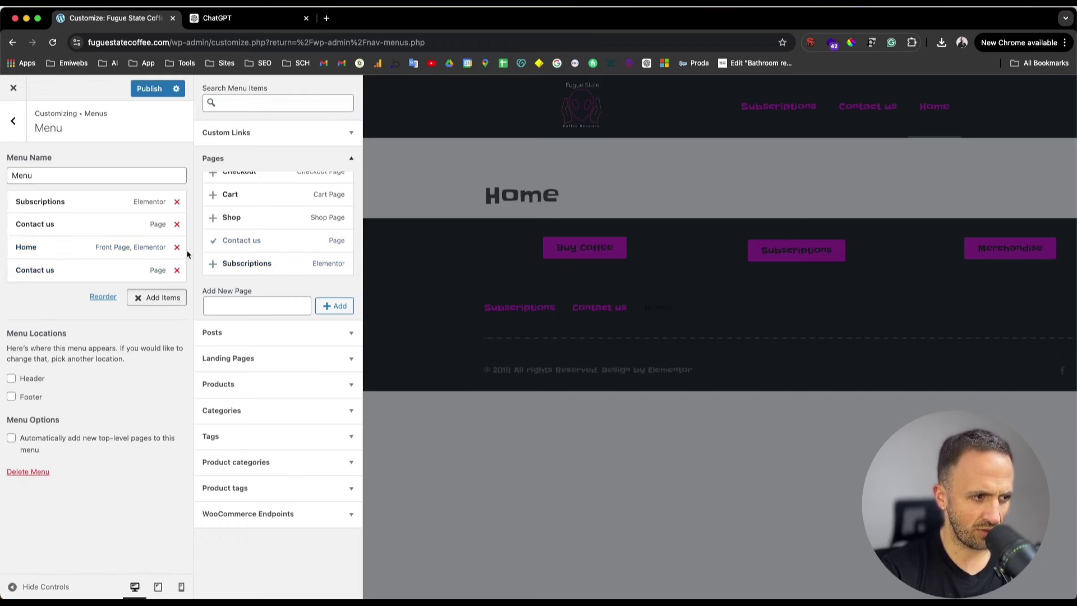
- Place Home first in the menu, move Subscriptions down one place, and remove the duplicate Contact us item
{"action": "left_click_drag", "start_coordinate": [125, 247], "coordinate": [96, 215]}
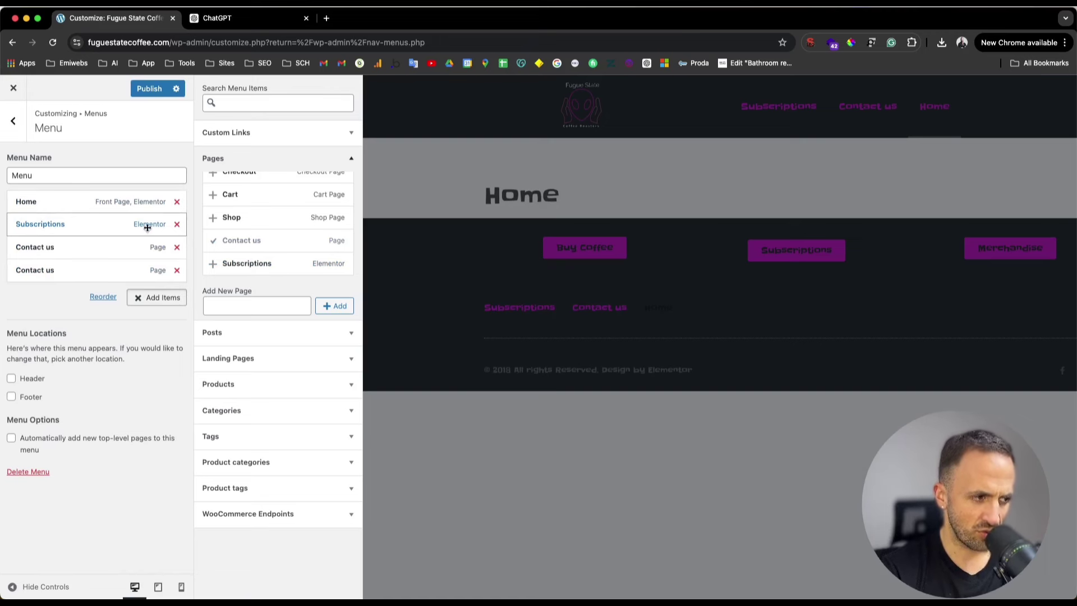
{"action": "left_click_drag", "start_coordinate": [147, 227], "coordinate": [150, 250]}
{"action": "left_click", "coordinate": [177, 224]}
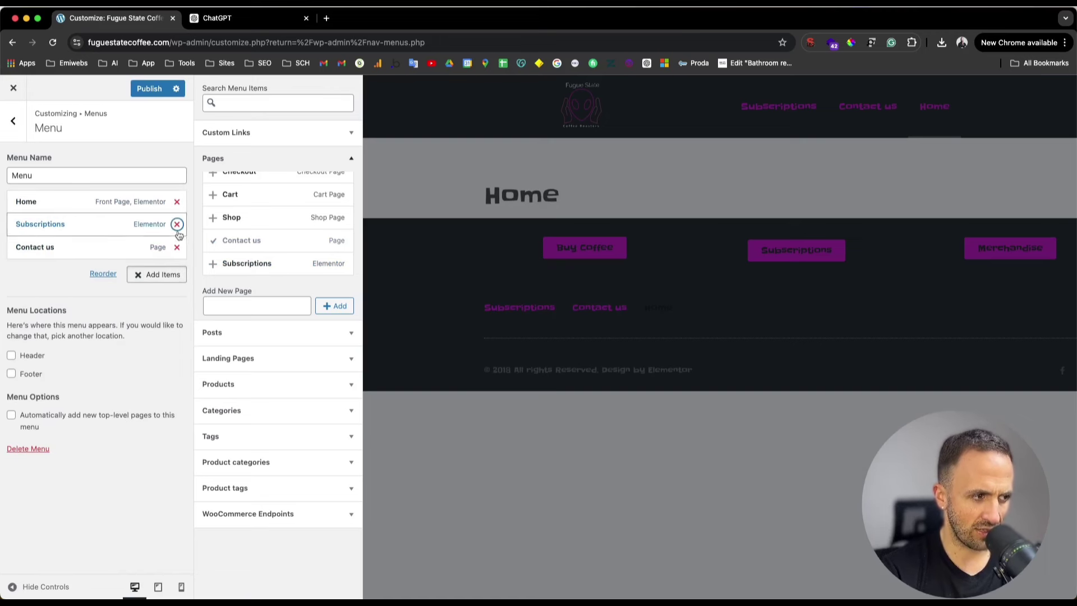
- Add the Shop page to the menu and place it directly below Home
{"action": "scroll", "coordinate": [255, 256], "scroll_direction": "up", "scroll_amount": 2}
{"action": "left_click", "coordinate": [255, 255]}
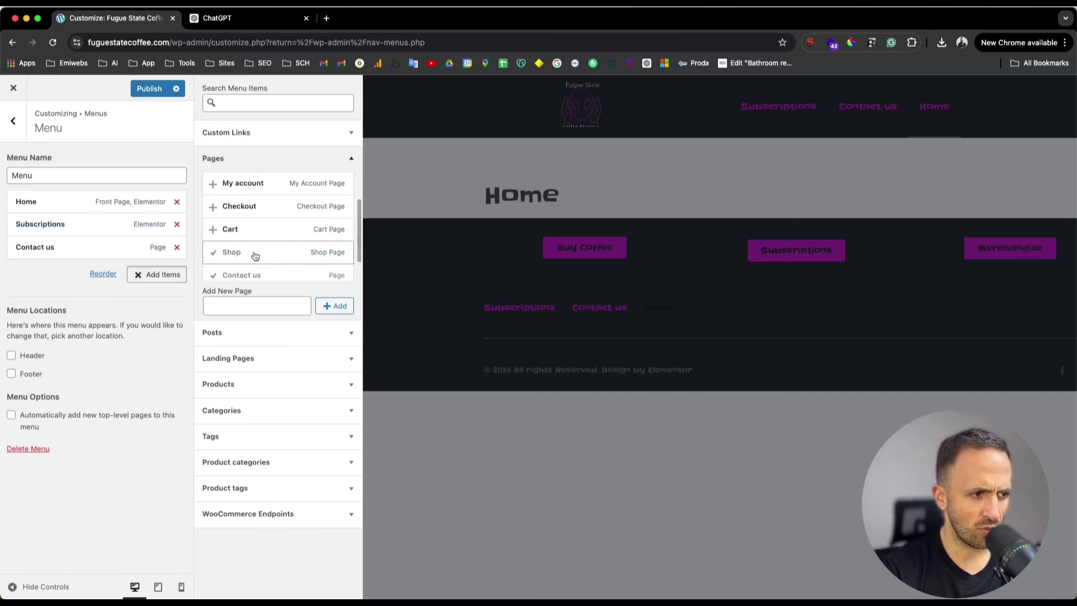
{"action": "left_click_drag", "start_coordinate": [77, 269], "coordinate": [70, 220]}
- Check the suggested structure in ChatGPT, create a new page named Blog as a menu item, and place it directly above Contact us
{"action": "left_click", "coordinate": [217, 18]}
{"action": "scroll", "coordinate": [395, 153], "scroll_direction": "up", "scroll_amount": 1}
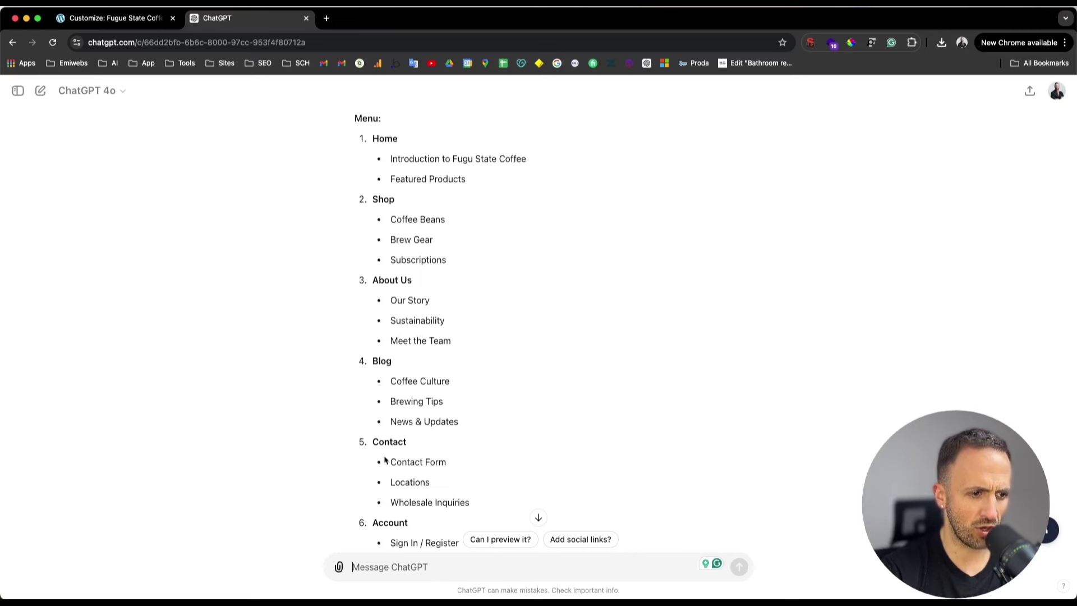
{"action": "left_click", "coordinate": [138, 18]}
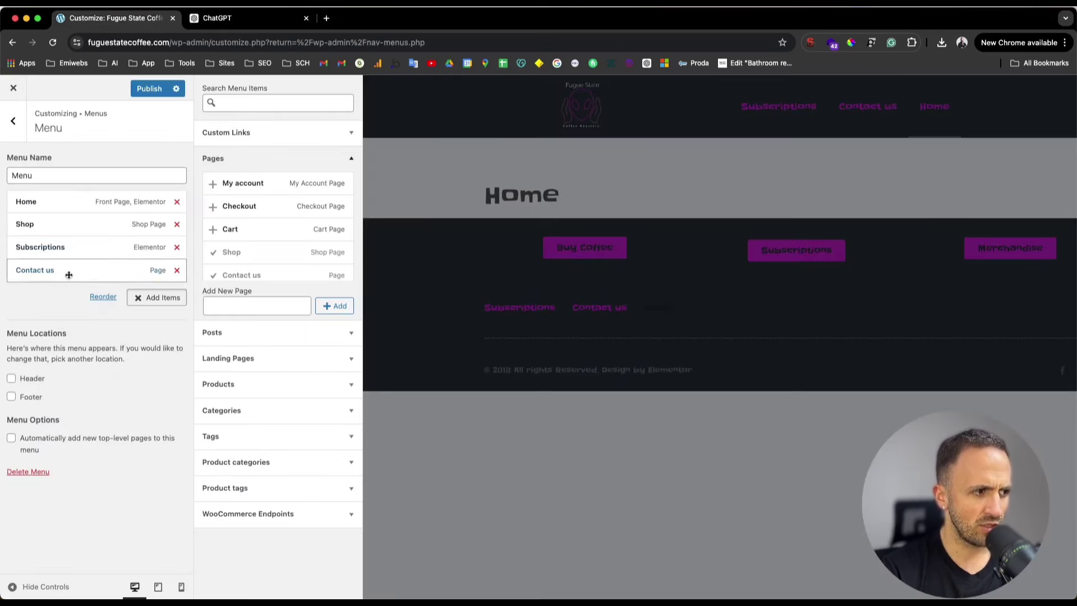
{"action": "scroll", "coordinate": [271, 231], "scroll_direction": "up", "scroll_amount": 2}
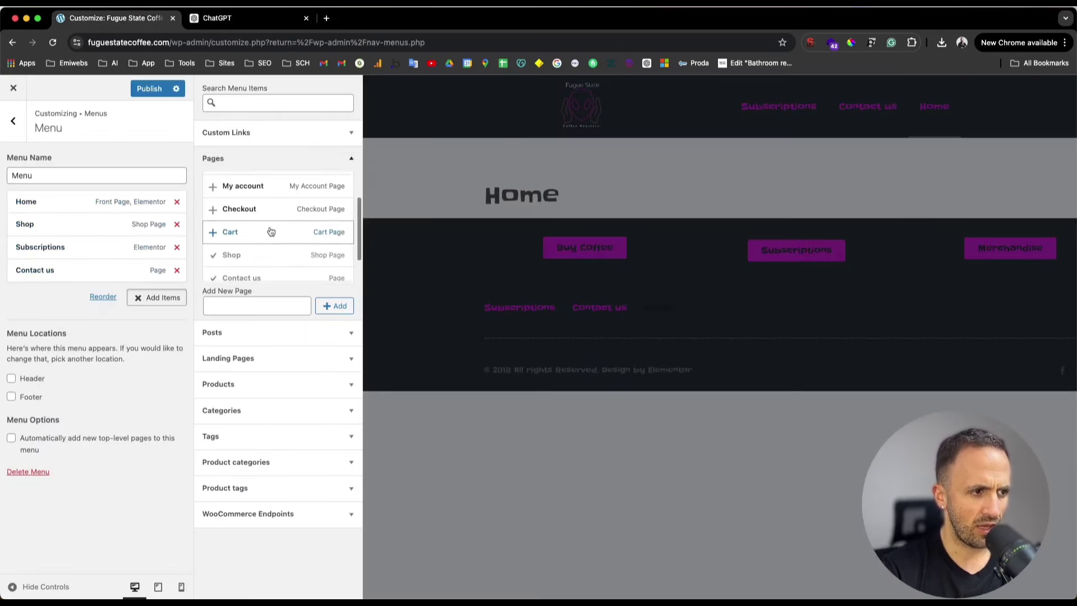
{"action": "scroll", "coordinate": [271, 231], "scroll_direction": "down", "scroll_amount": 3}
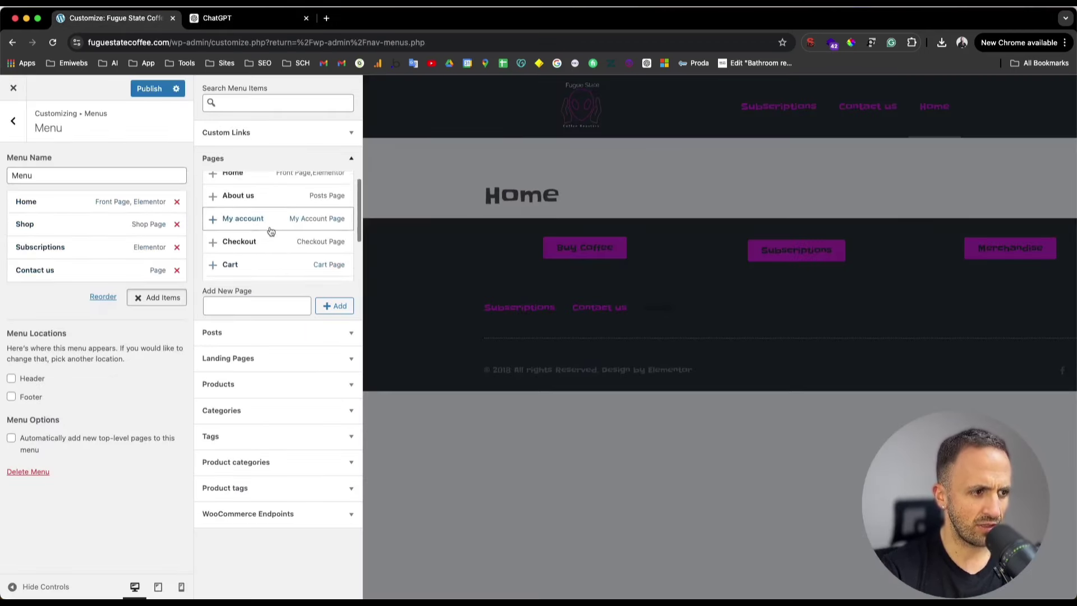
{"action": "left_click", "coordinate": [266, 306]}
{"action": "type", "text": "Blog"}
{"action": "key", "text": "Return"}
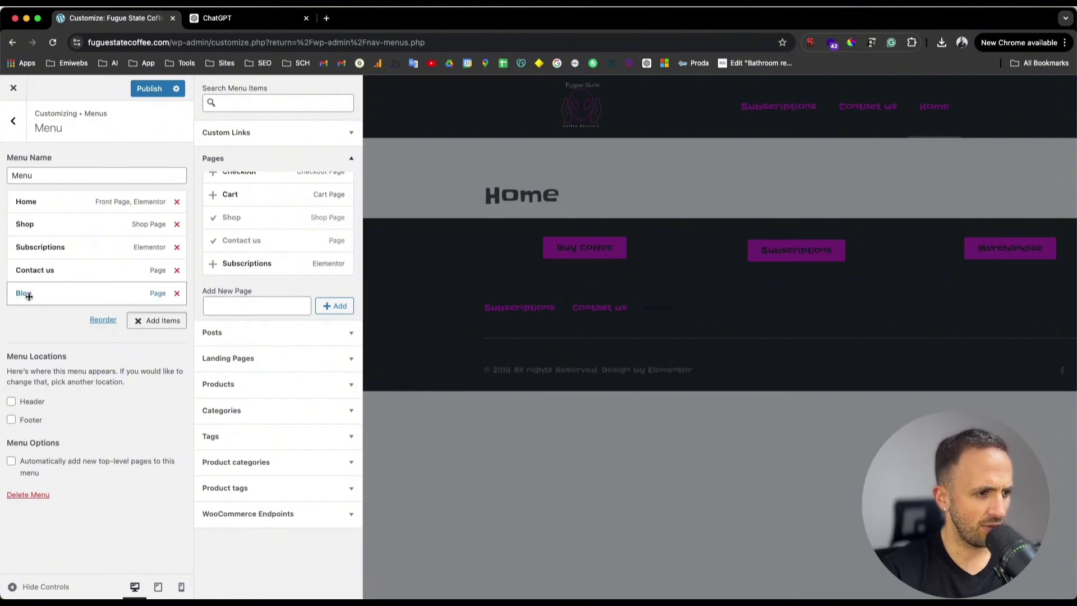
{"action": "left_click_drag", "start_coordinate": [43, 296], "coordinate": [47, 271]}
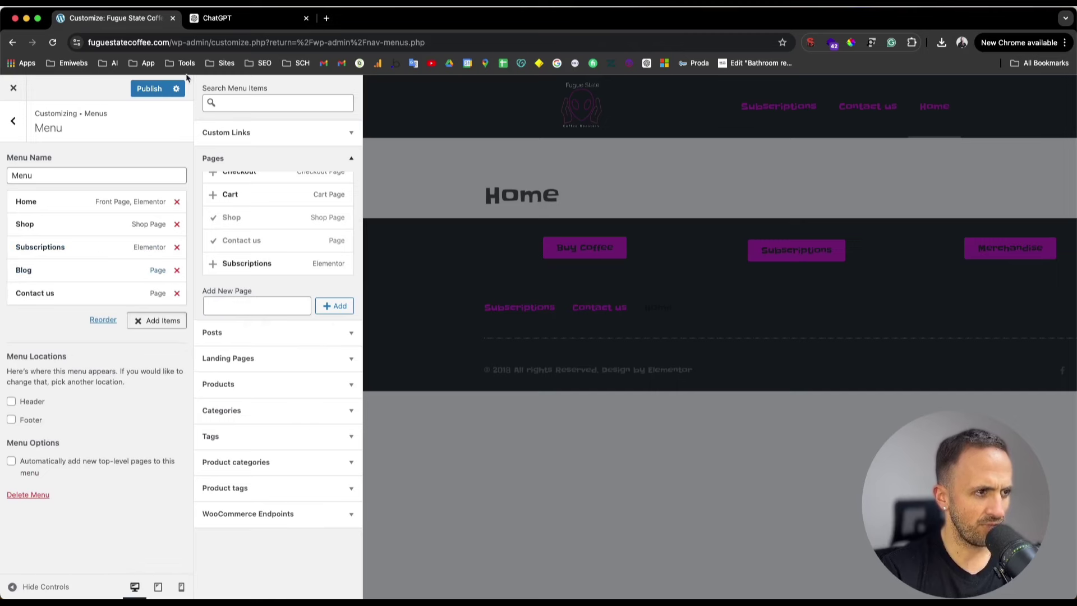
- Check the suggested structure in ChatGPT again, add the My account page to the menu, and place it above Contact us
{"action": "left_click", "coordinate": [231, 6]}
{"action": "left_click", "coordinate": [203, 20]}
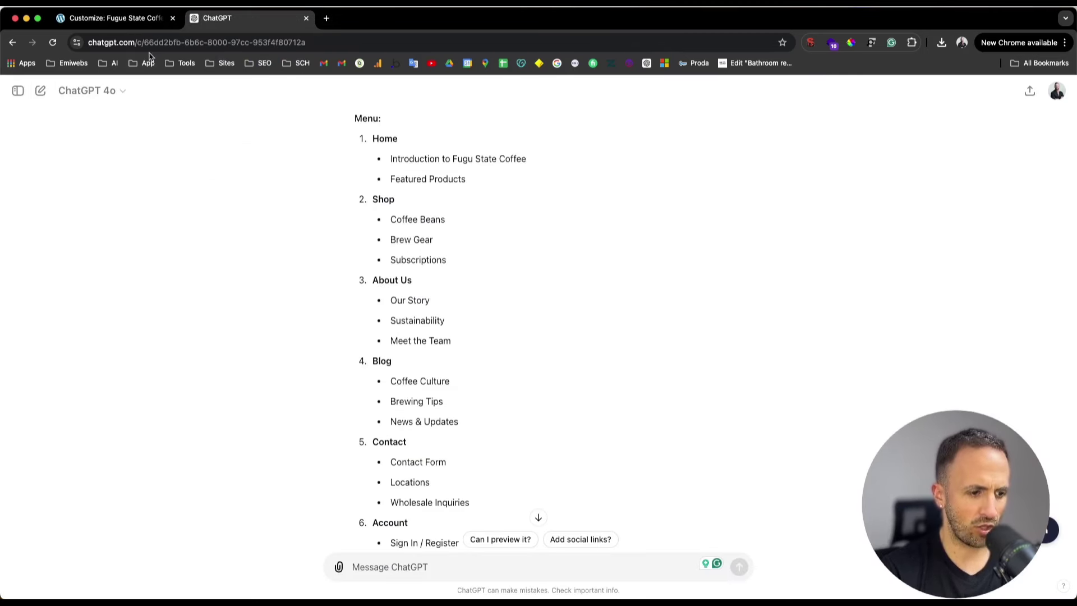
{"action": "left_click", "coordinate": [110, 18]}
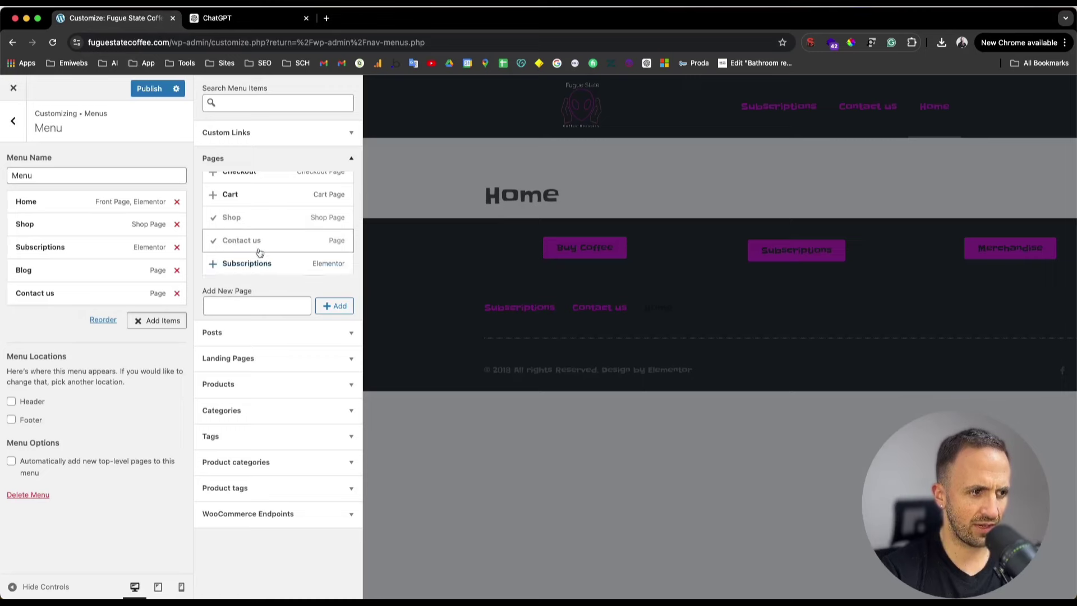
{"action": "scroll", "coordinate": [259, 252], "scroll_direction": "up", "scroll_amount": 3}
{"action": "left_click", "coordinate": [247, 223]}
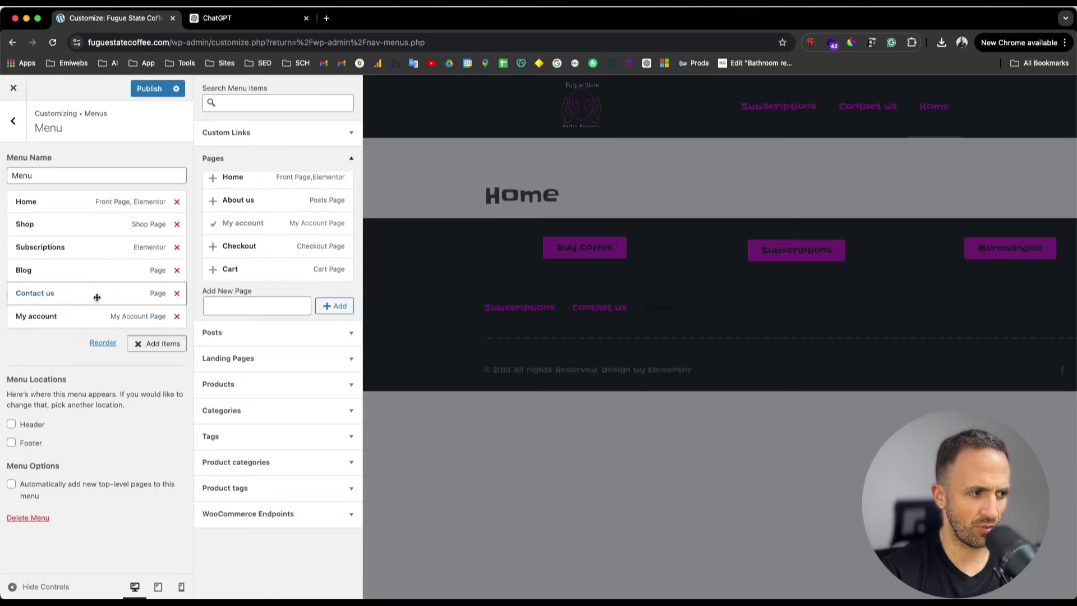
{"action": "left_click_drag", "start_coordinate": [49, 316], "coordinate": [52, 294]}
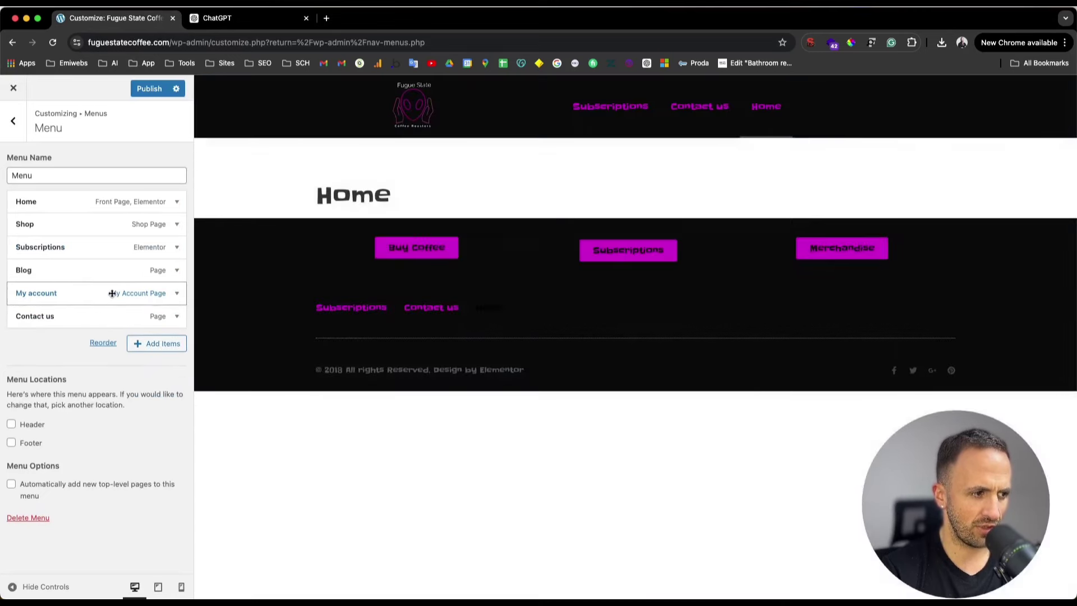
- Change the navigation label of the My account menu item to Account
{"action": "left_click", "coordinate": [113, 293]}
{"action": "triple_click", "coordinate": [57, 325]}
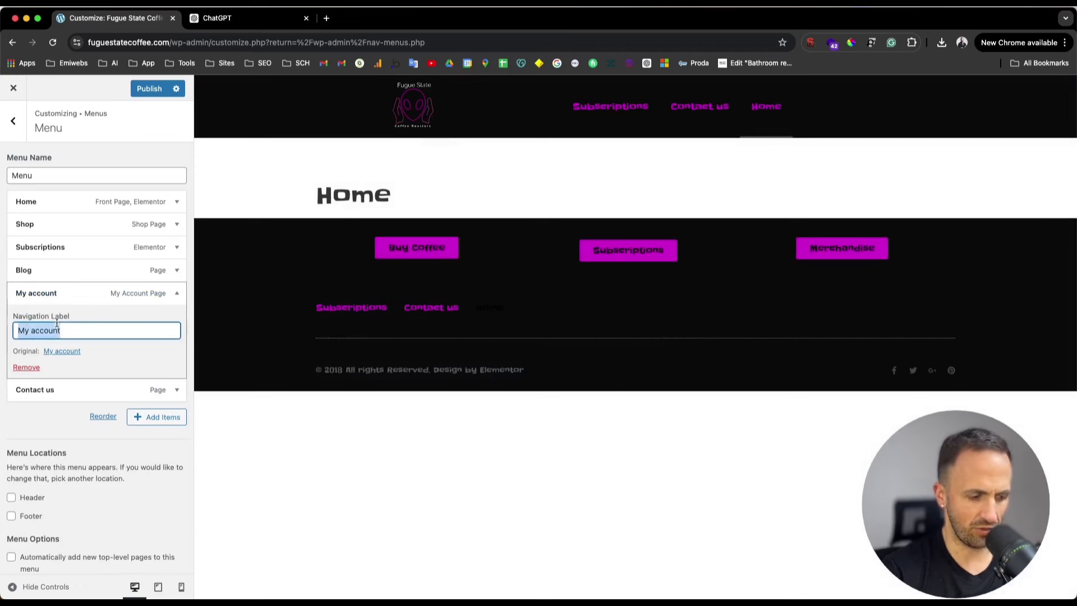
{"action": "type", "text": "Account"}
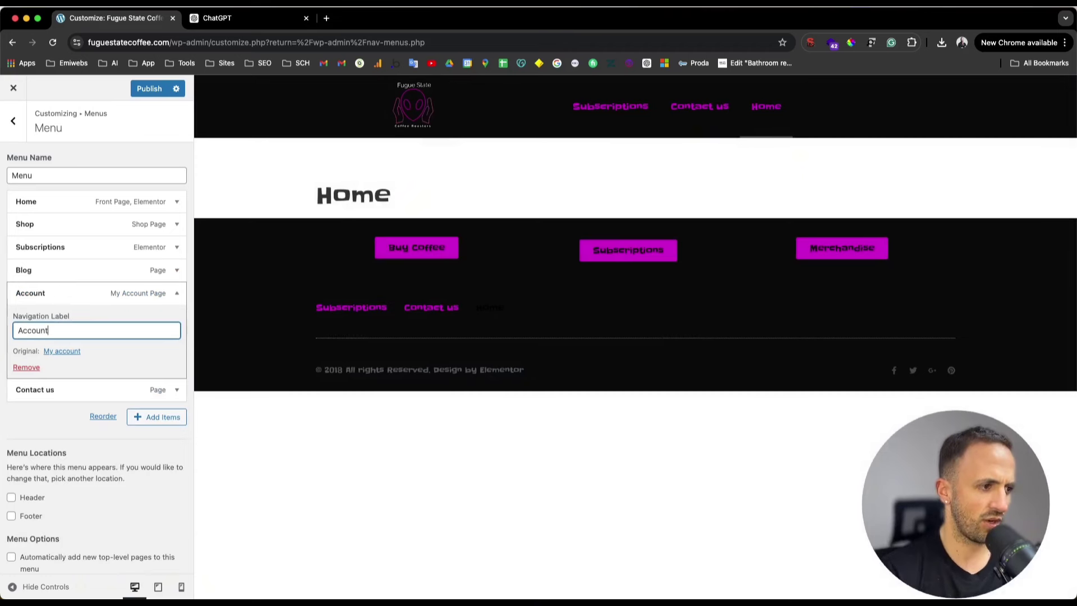
{"action": "left_click", "coordinate": [72, 294]}
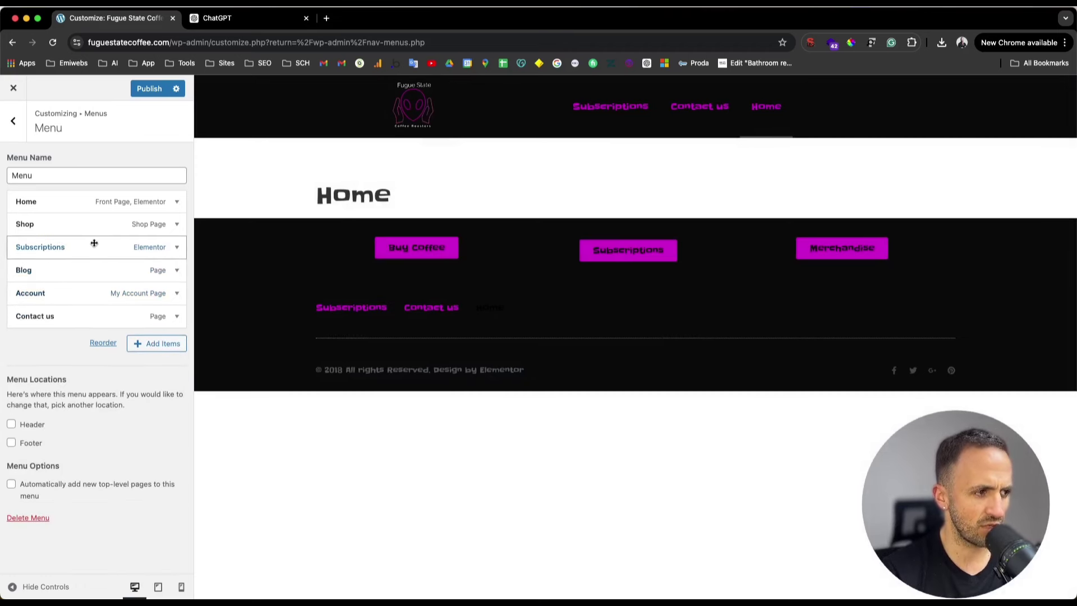
- Add the About us page to the menu and place it directly below Shop, following the order suggested in ChatGPT
{"action": "left_click", "coordinate": [149, 349]}
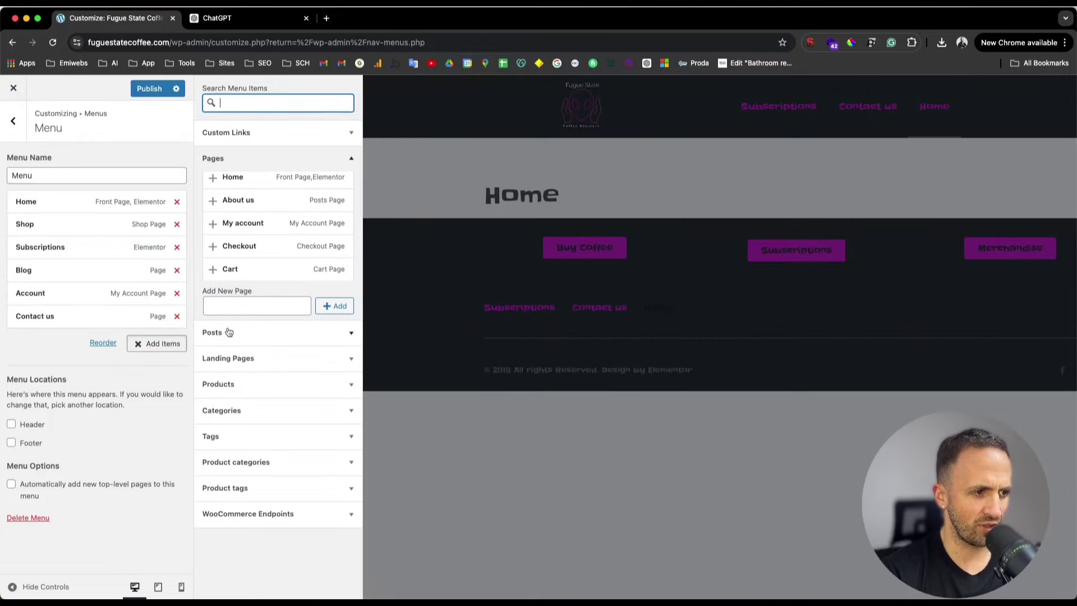
{"action": "left_click", "coordinate": [239, 201]}
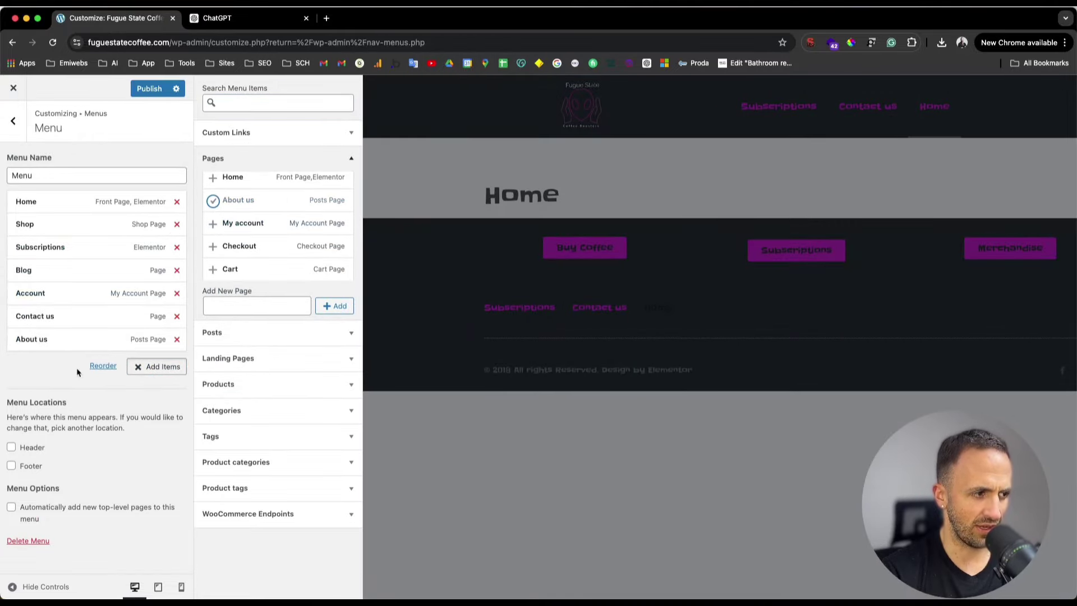
{"action": "left_click_drag", "start_coordinate": [73, 347], "coordinate": [69, 224]}
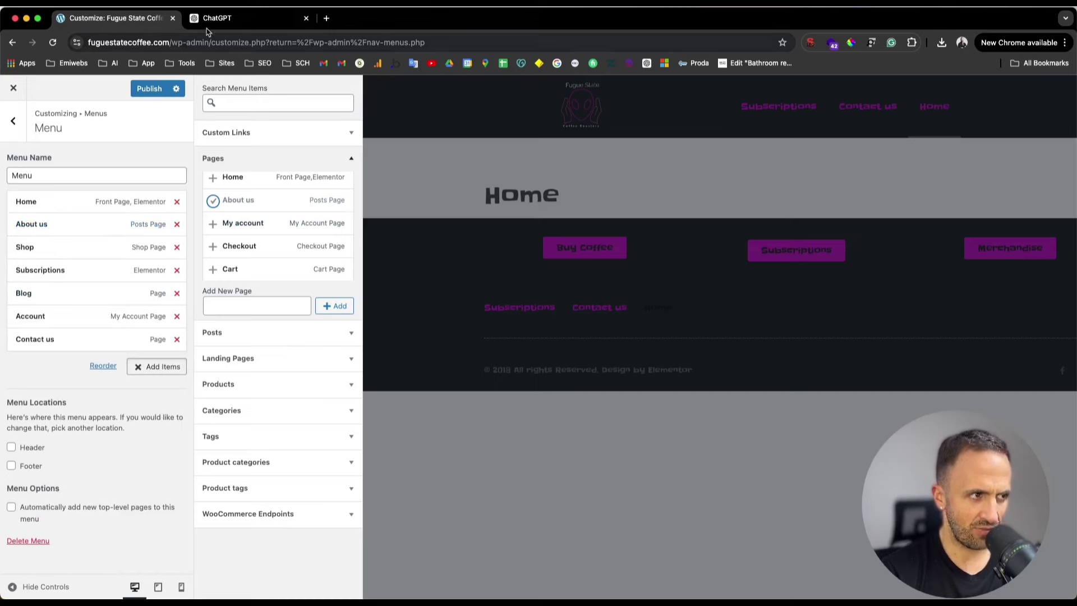
{"action": "left_click", "coordinate": [224, 19]}
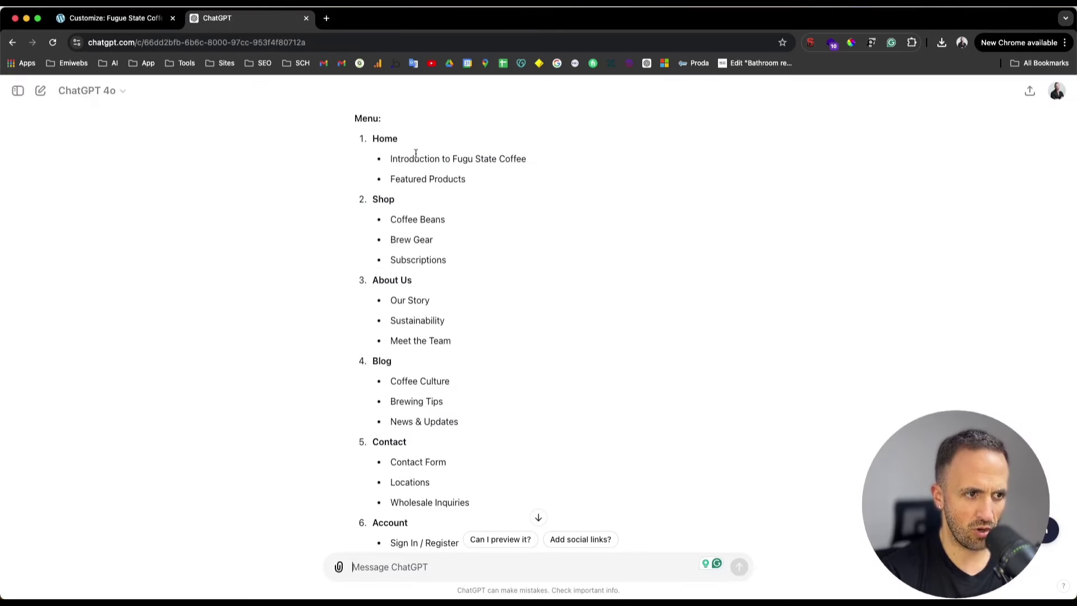
{"action": "scroll", "coordinate": [392, 455], "scroll_direction": "down", "scroll_amount": 3}
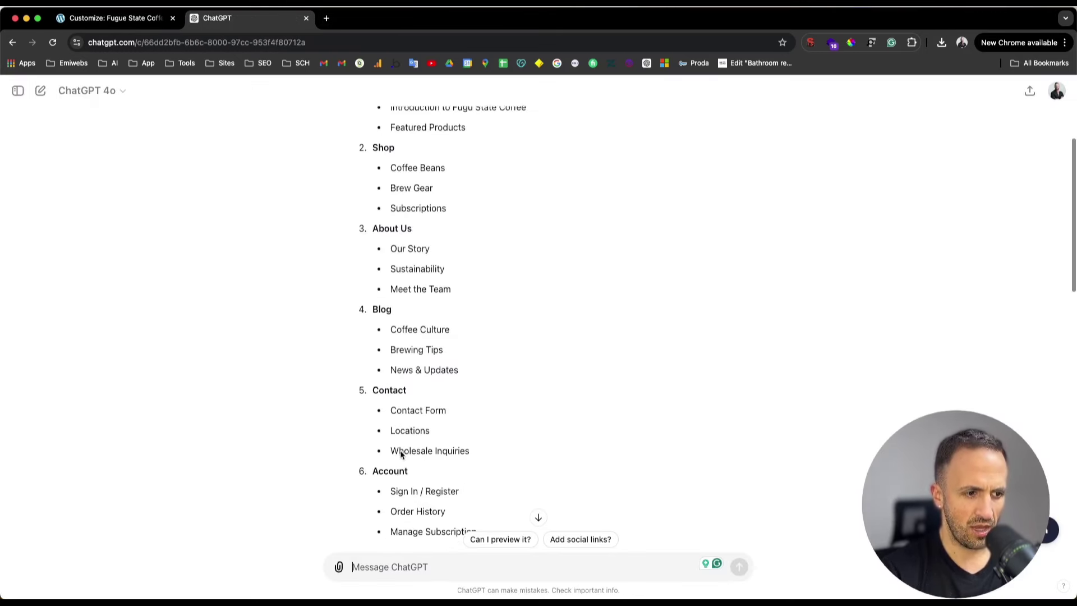
{"action": "left_click", "coordinate": [118, 18]}
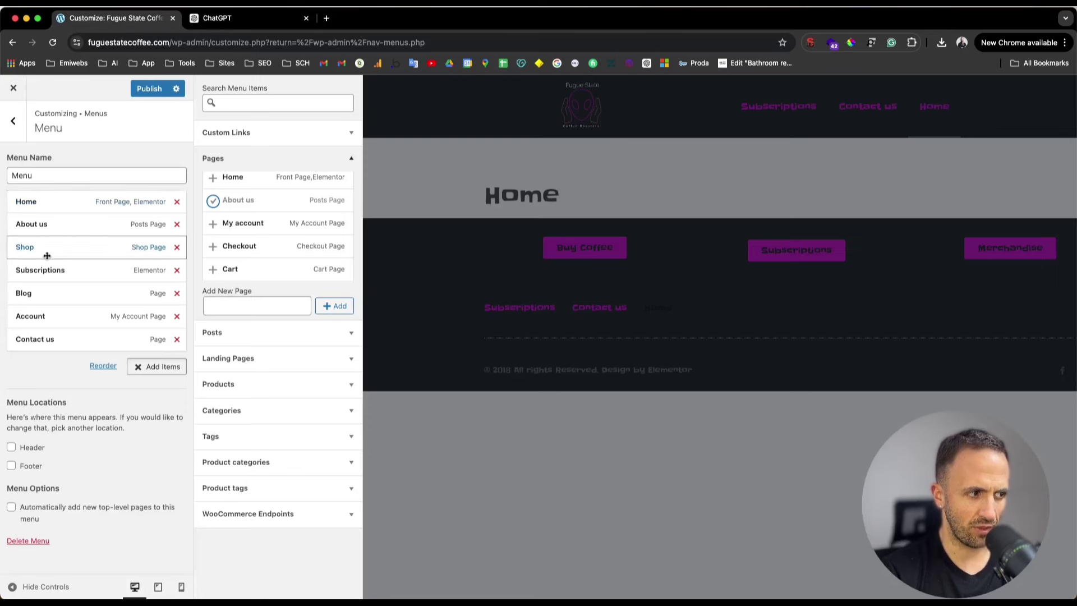
{"action": "left_click_drag", "start_coordinate": [51, 250], "coordinate": [44, 224]}
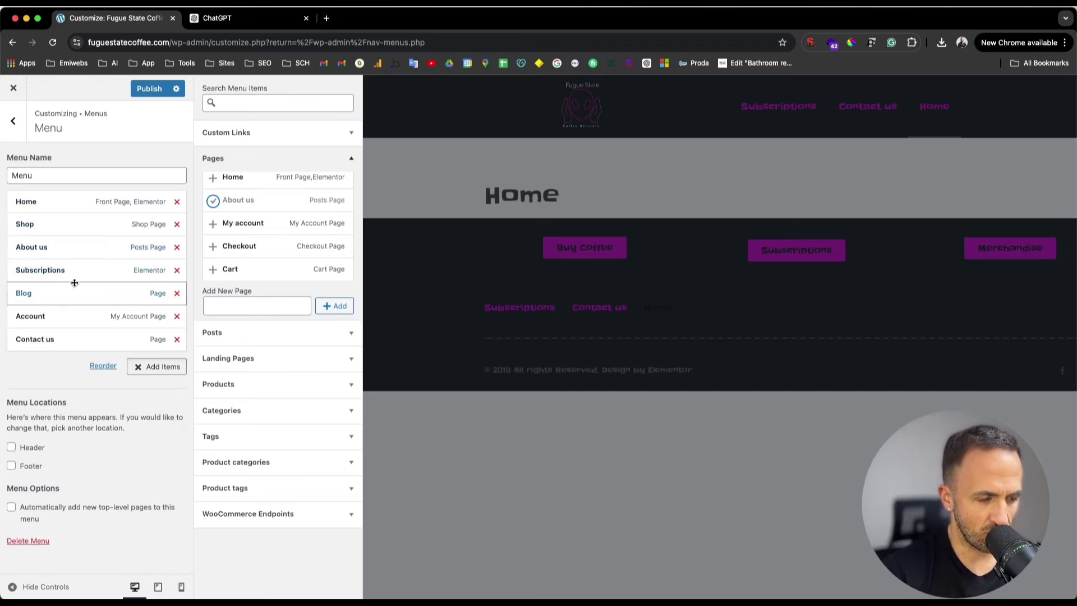
- Remove the Subscriptions item from the menu and publish the changes
{"action": "left_click", "coordinate": [177, 270]}
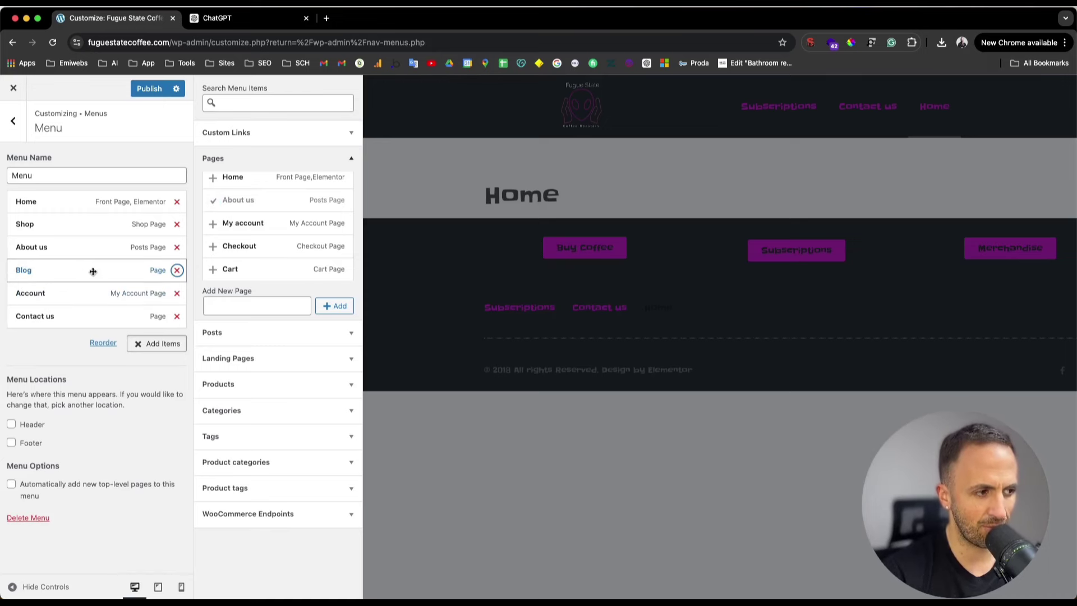
{"action": "left_click", "coordinate": [149, 89]}
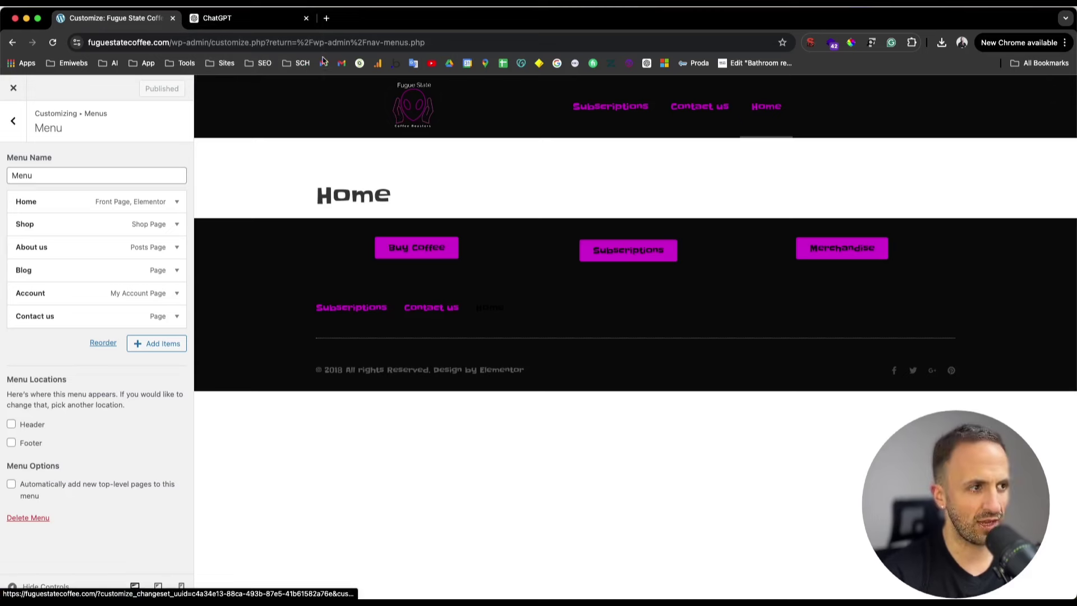
- Ask ChatGPT for a branding palette with hexadecimal codes and review the suggested primary, secondary and accent colors
{"action": "left_click", "coordinate": [275, 25]}
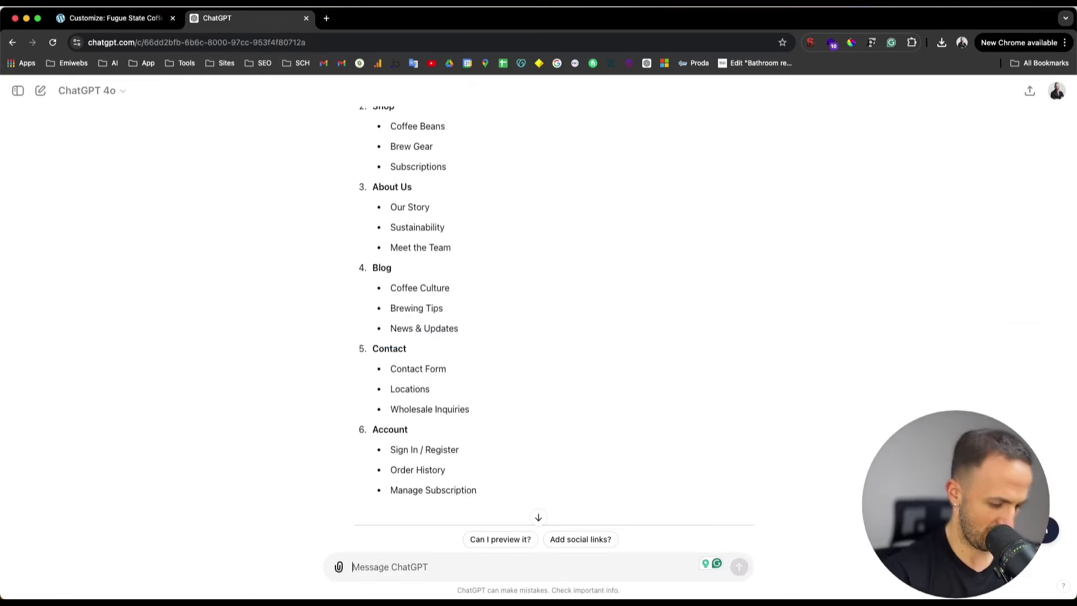
{"action": "type", "text": "can we have a branding pallet"}
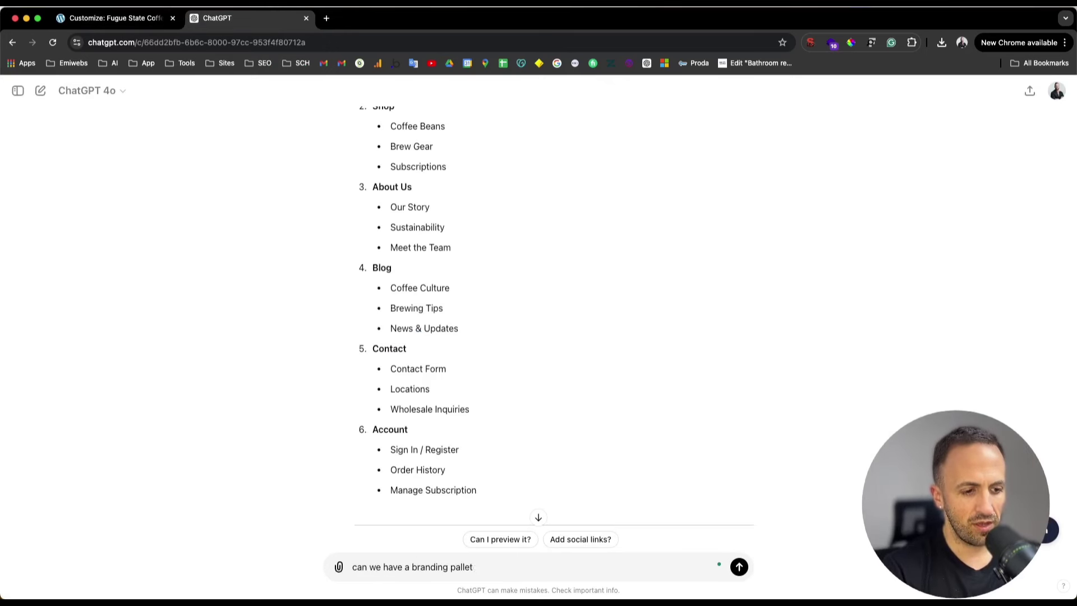
{"action": "type", "text": "with hexadecimal"}
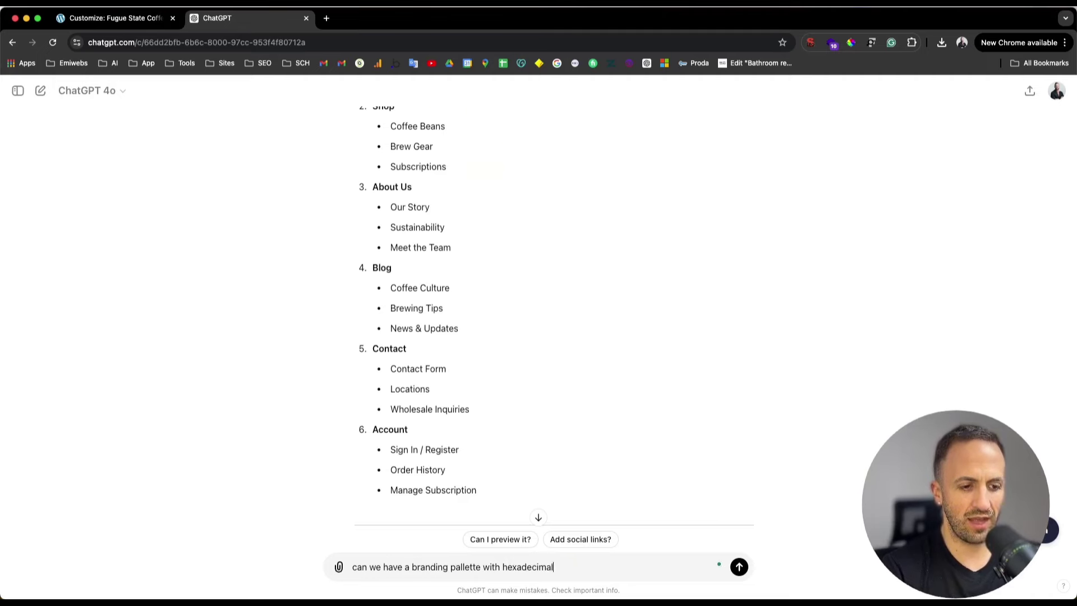
{"action": "key", "text": "Return"}
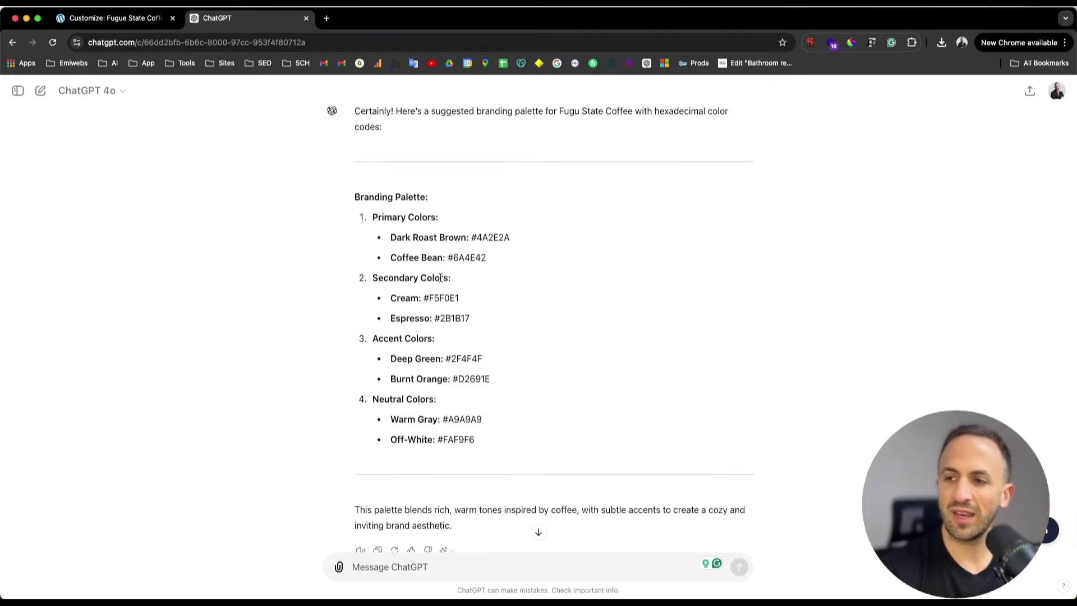
{"action": "scroll", "coordinate": [381, 266], "scroll_direction": "up", "scroll_amount": 5}
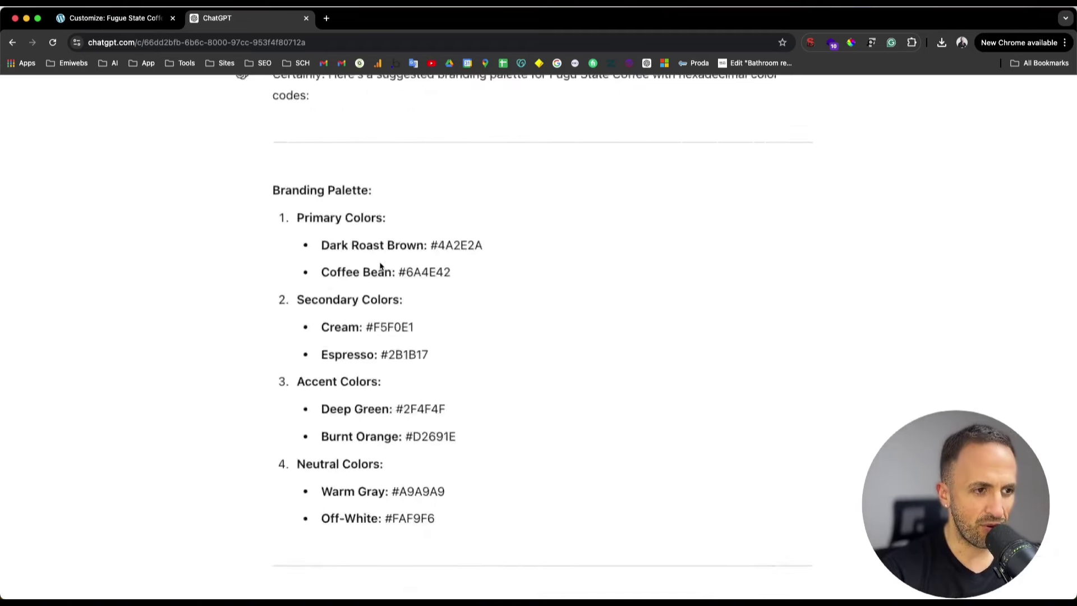
{"action": "scroll", "coordinate": [175, 320], "scroll_direction": "left", "scroll_amount": 2}
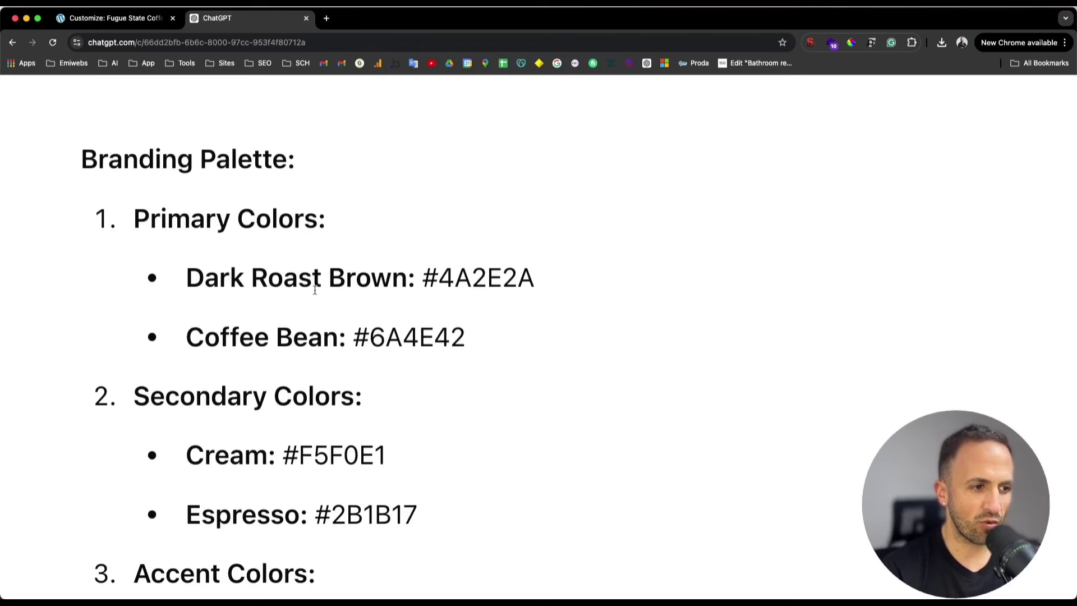
{"action": "scroll", "coordinate": [303, 281], "scroll_direction": "down", "scroll_amount": 5}
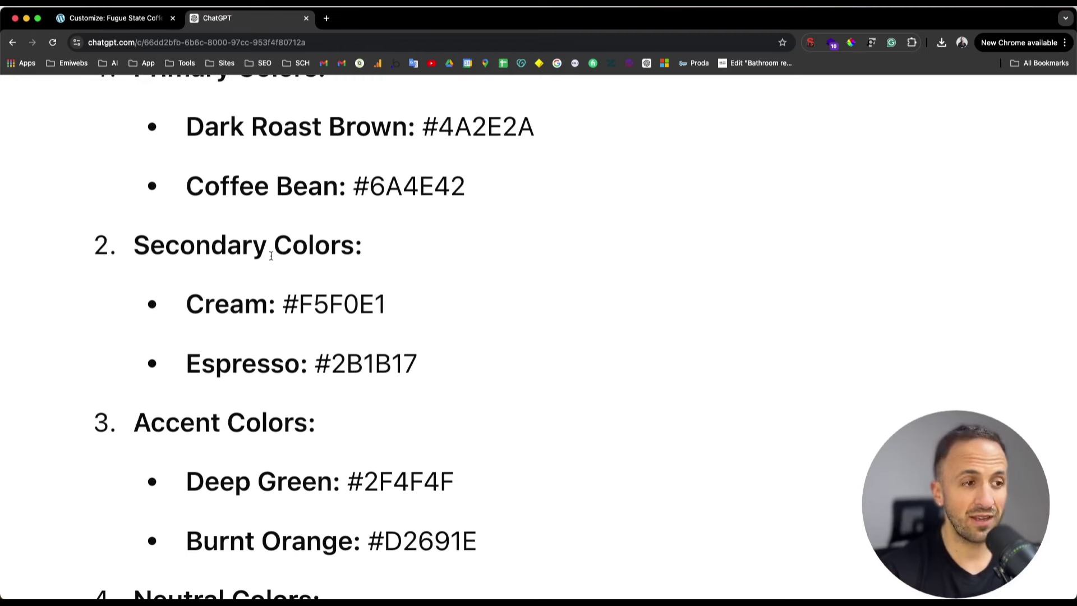
{"action": "scroll", "coordinate": [271, 256], "scroll_direction": "up", "scroll_amount": 2}
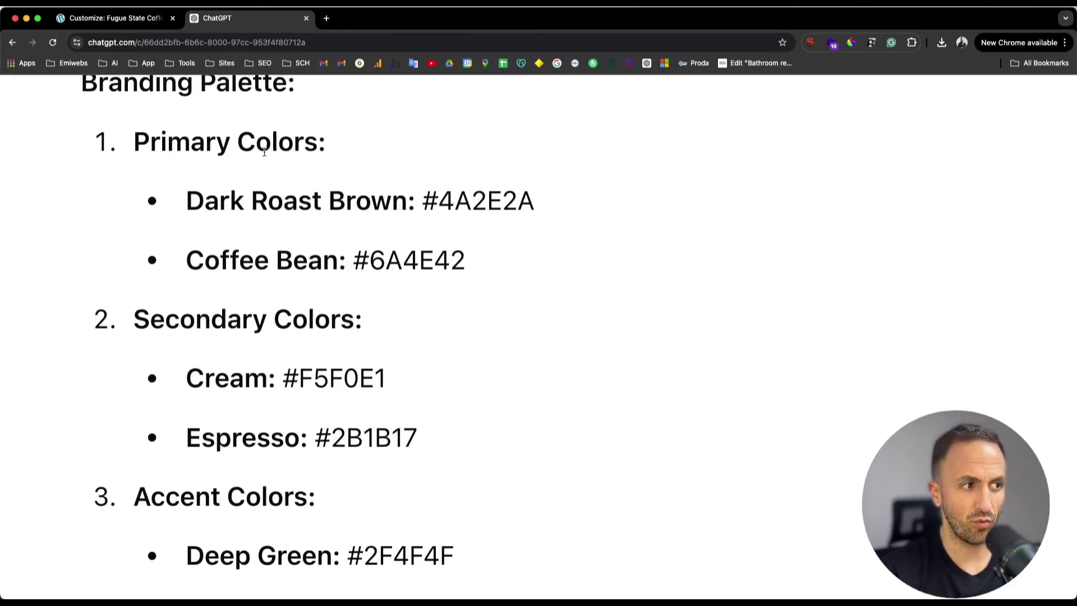
- Leave the customizer for the site's front page at fuguestatecoffee.com and open that page for editing with Elementor
{"action": "left_click", "coordinate": [114, 18]}
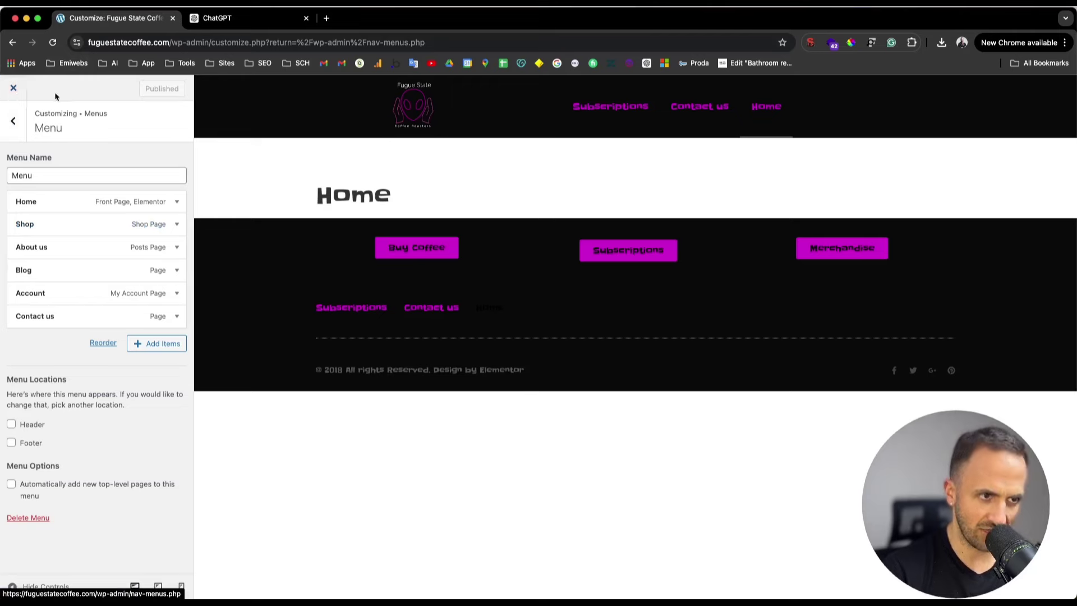
{"action": "left_click", "coordinate": [13, 88]}
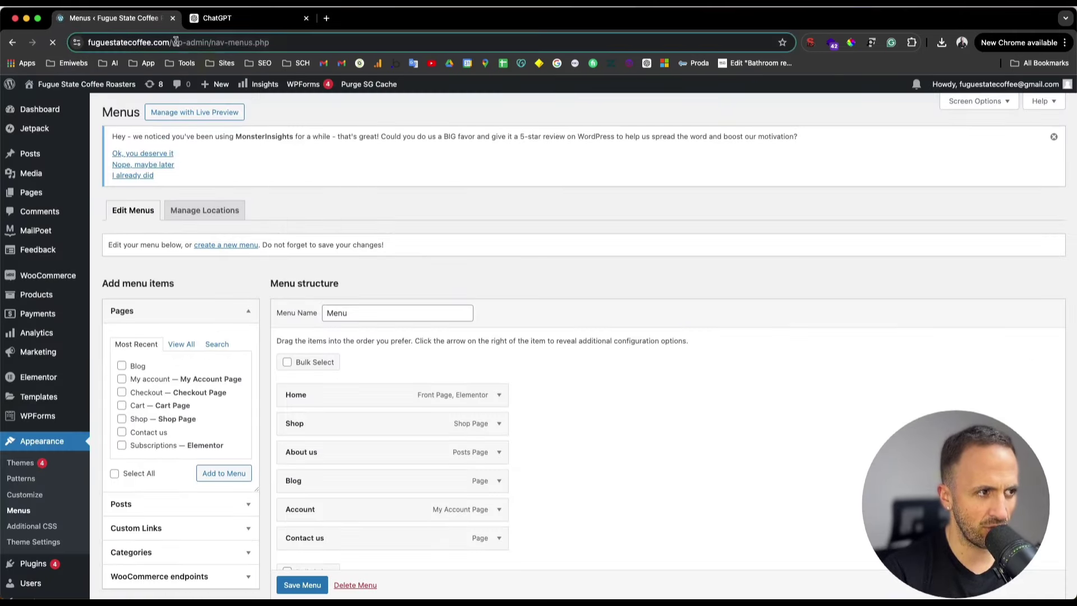
{"action": "left_click_drag", "start_coordinate": [205, 42], "coordinate": [326, 39]}
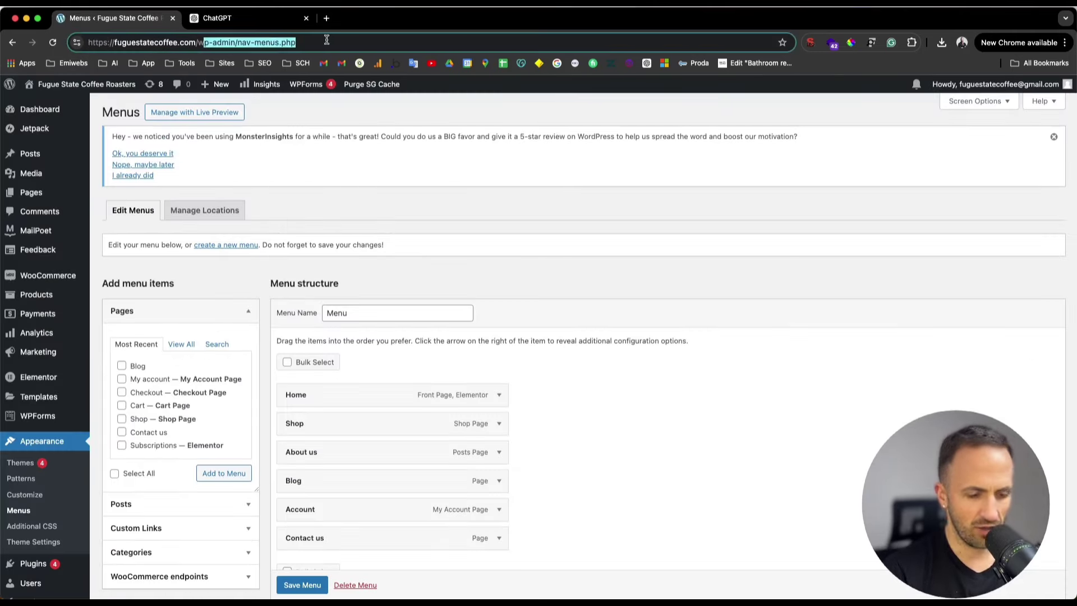
{"action": "key", "text": "BackSpace"}
{"action": "key", "text": "BackSpace"}
{"action": "key", "text": "BackSpace"}
{"action": "key", "text": "Return"}
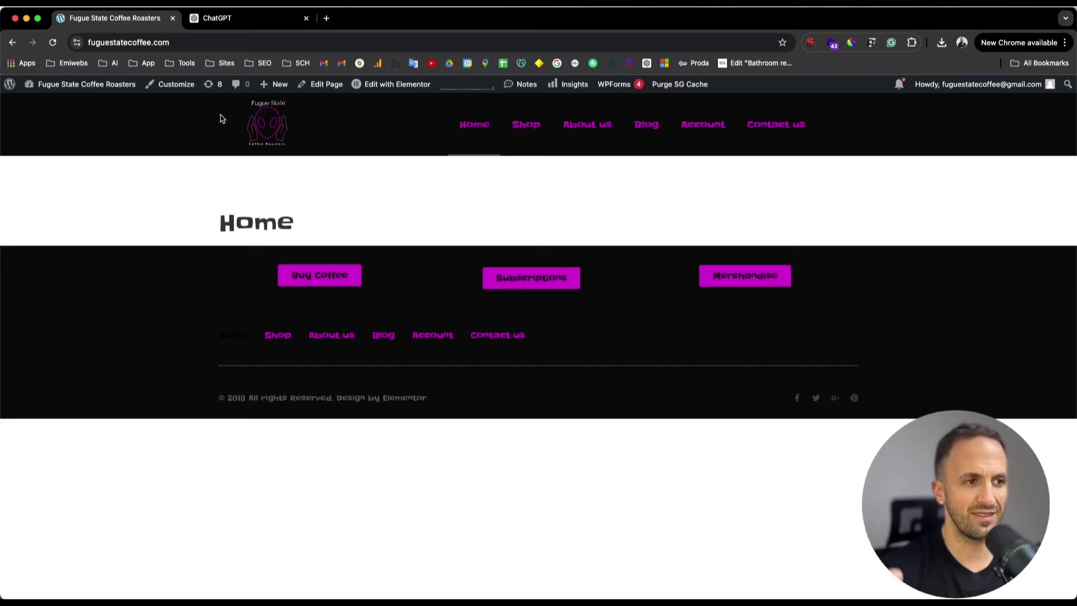
{"action": "left_click", "coordinate": [370, 89]}
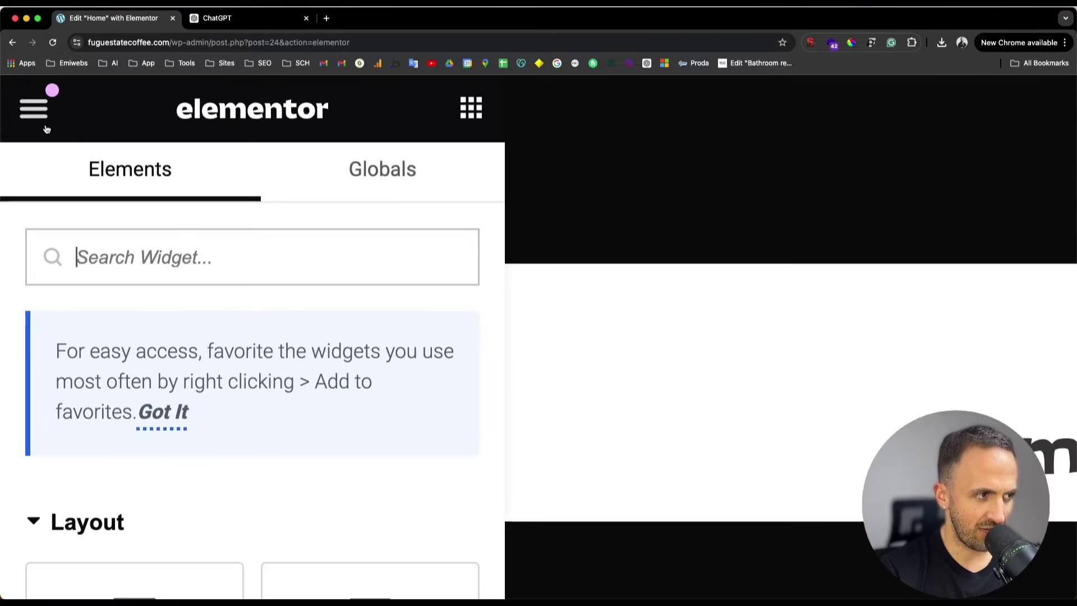
- Open the global colors in Elementor's site settings and compare the system colors with the ChatGPT branding palette
{"action": "left_click", "coordinate": [14, 92]}
{"action": "left_click", "coordinate": [198, 280]}
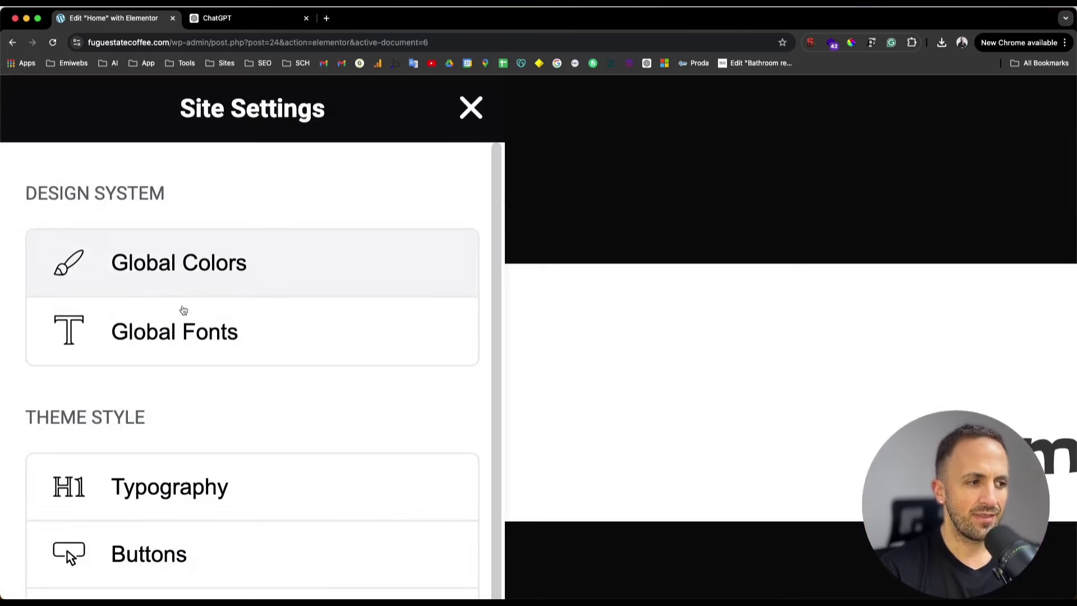
{"action": "left_click", "coordinate": [205, 284]}
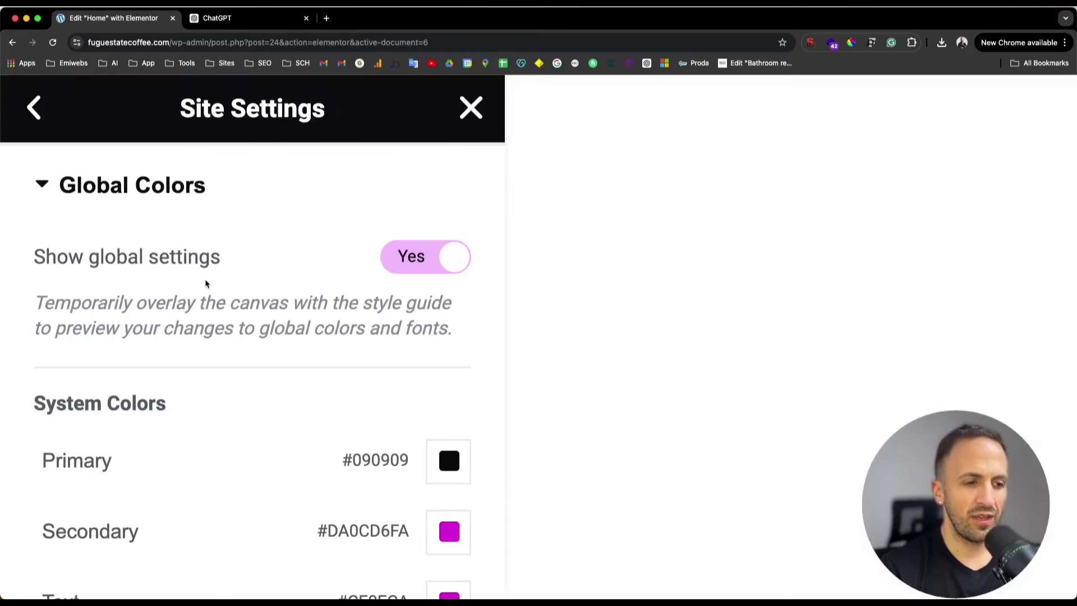
{"action": "scroll", "coordinate": [258, 381], "scroll_direction": "down", "scroll_amount": 3}
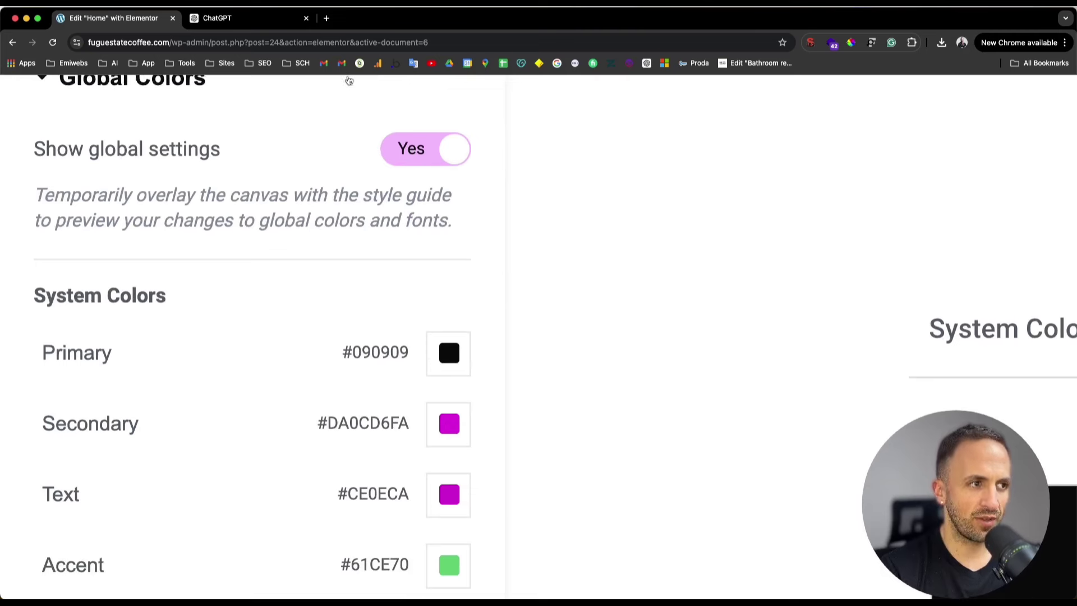
{"action": "left_click", "coordinate": [258, 19]}
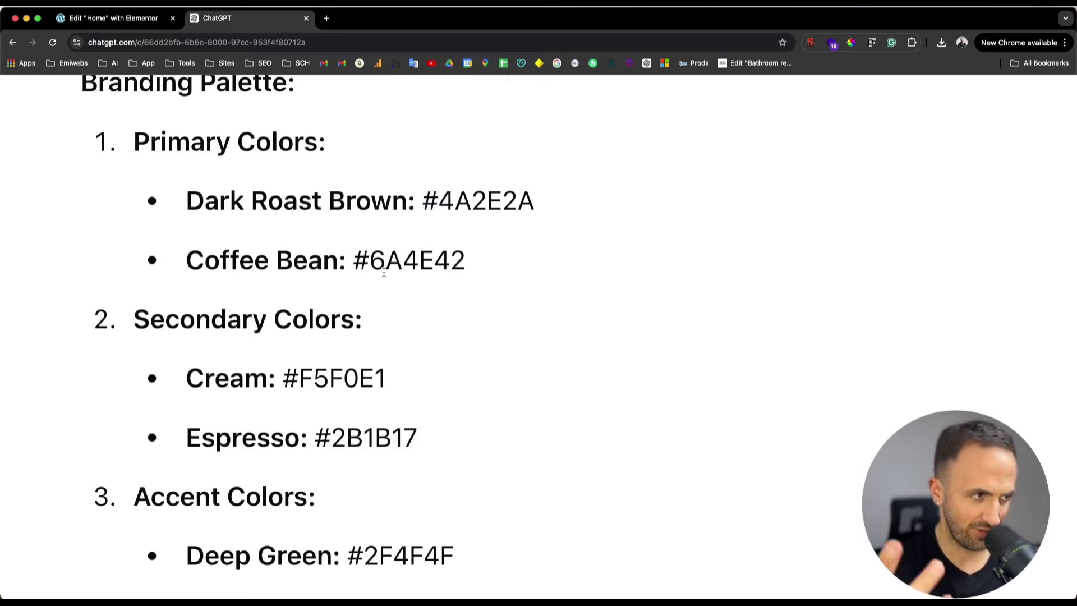
{"action": "left_click", "coordinate": [106, 19]}
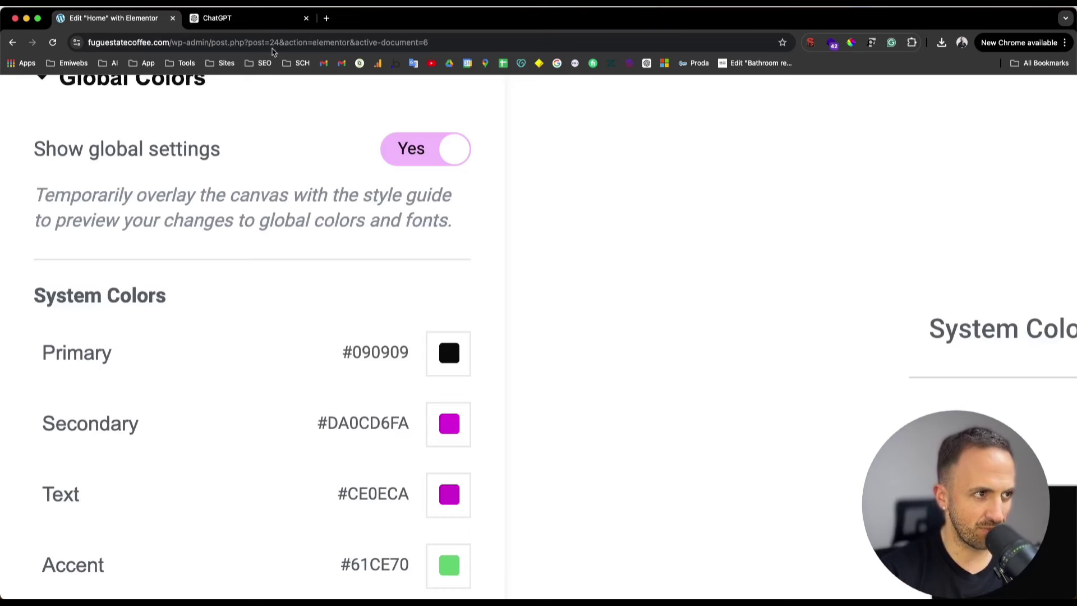
- Copy the Dark Roast Brown code #4A2E2A from ChatGPT and add a new custom color to Elementor's global colors
{"action": "left_click", "coordinate": [256, 23]}
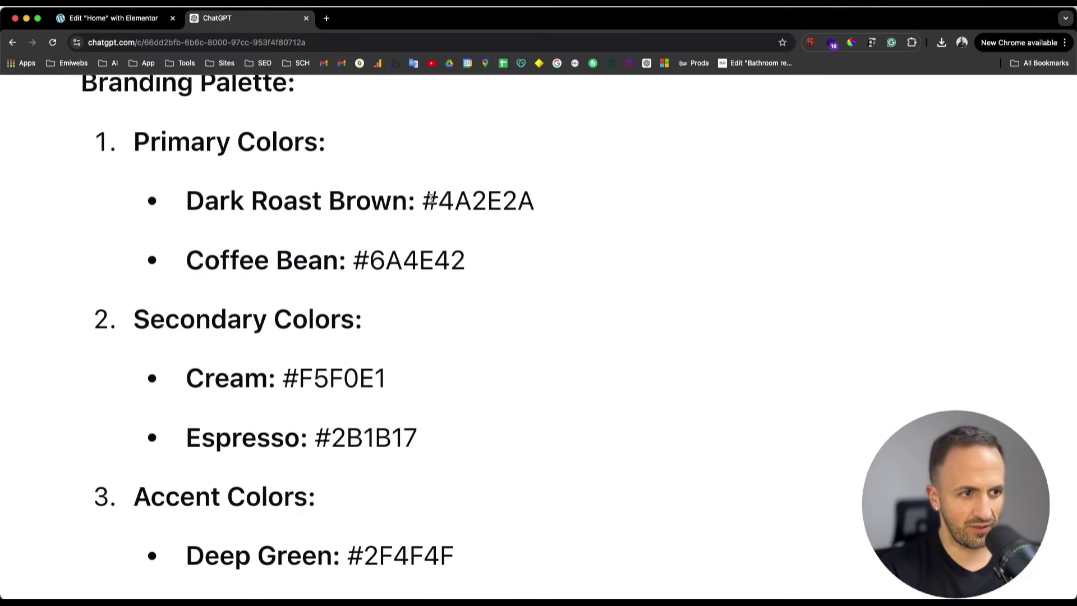
{"action": "left_click_drag", "start_coordinate": [429, 199], "coordinate": [680, 212]}
{"action": "key", "text": "ctrl+c"}
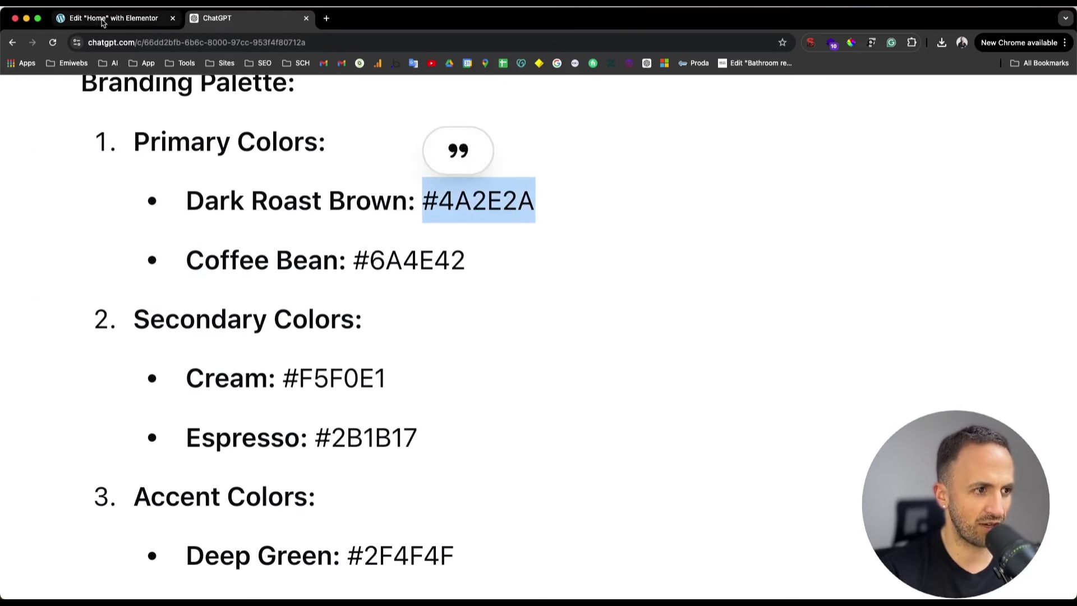
{"action": "left_click", "coordinate": [103, 23]}
{"action": "scroll", "coordinate": [345, 453], "scroll_direction": "down", "scroll_amount": 10}
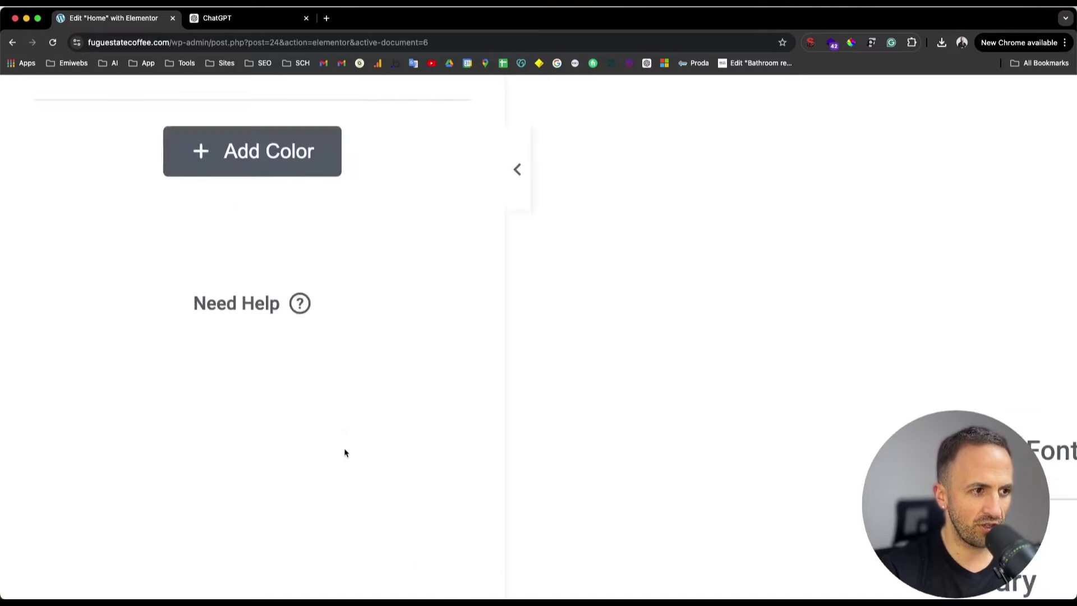
{"action": "scroll", "coordinate": [344, 452], "scroll_direction": "up", "scroll_amount": 5}
{"action": "left_click", "coordinate": [252, 470]}
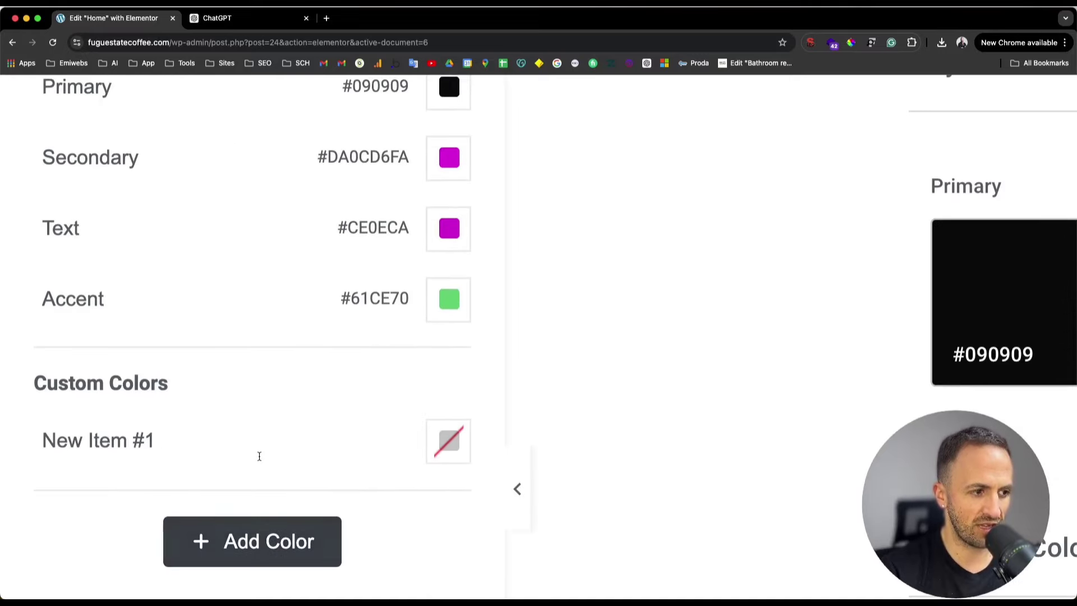
- Set the new custom color's hexadecimal value to #4A2E2A
{"action": "left_click", "coordinate": [446, 443]}
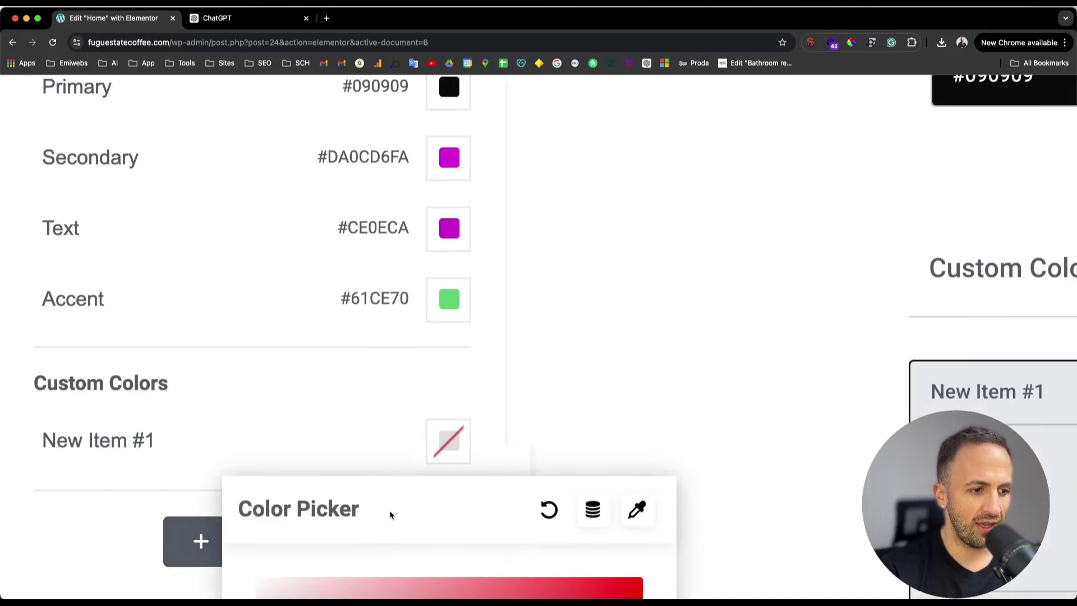
{"action": "left_click", "coordinate": [399, 439]}
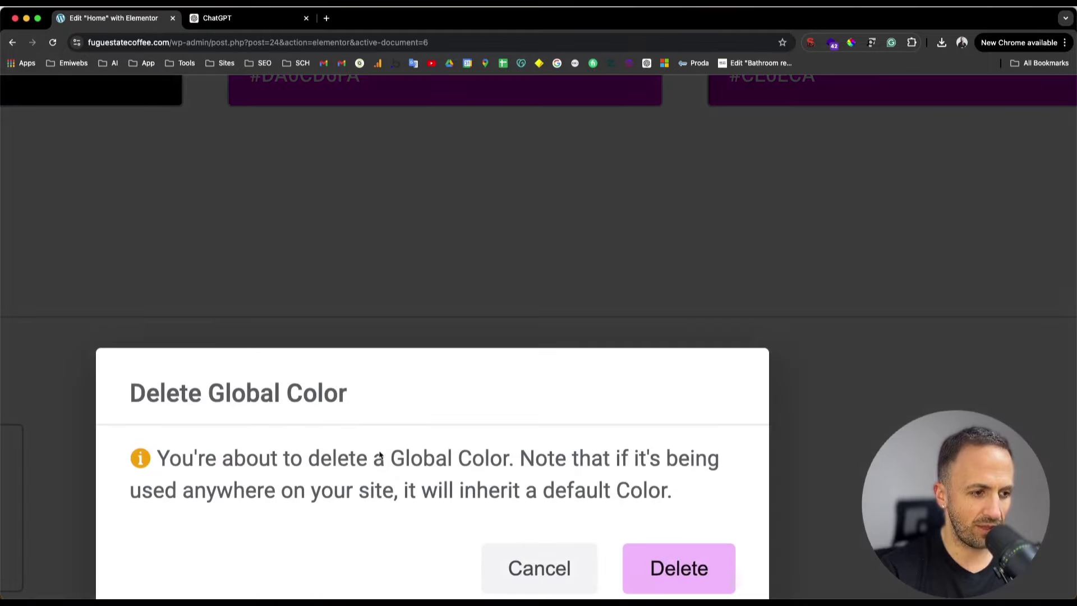
{"action": "left_click", "coordinate": [517, 550]}
{"action": "scroll", "coordinate": [318, 463], "scroll_direction": "down", "scroll_amount": 5}
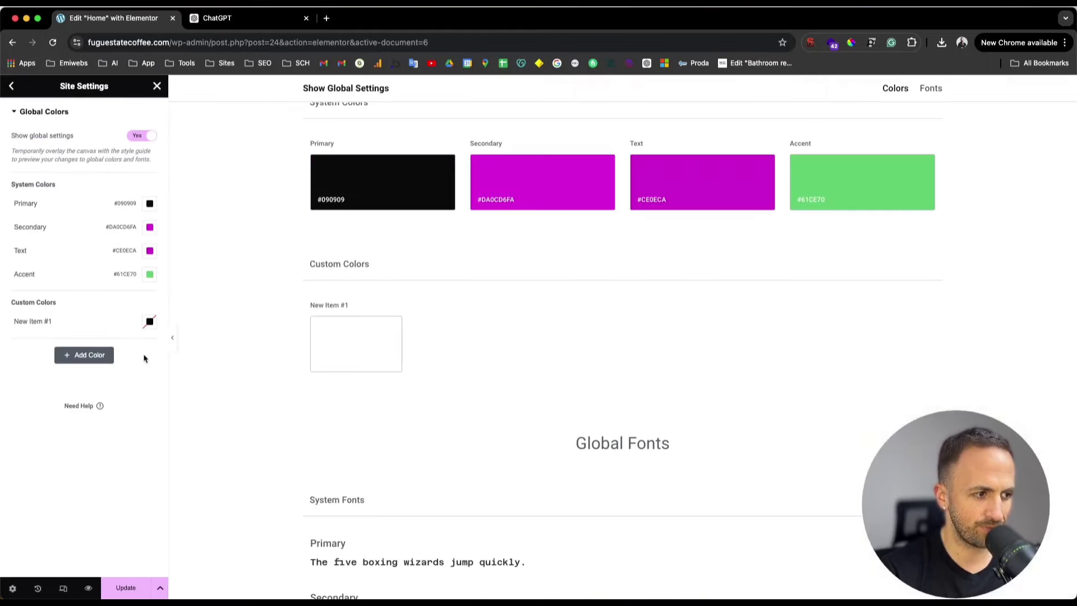
{"action": "left_click", "coordinate": [149, 321]}
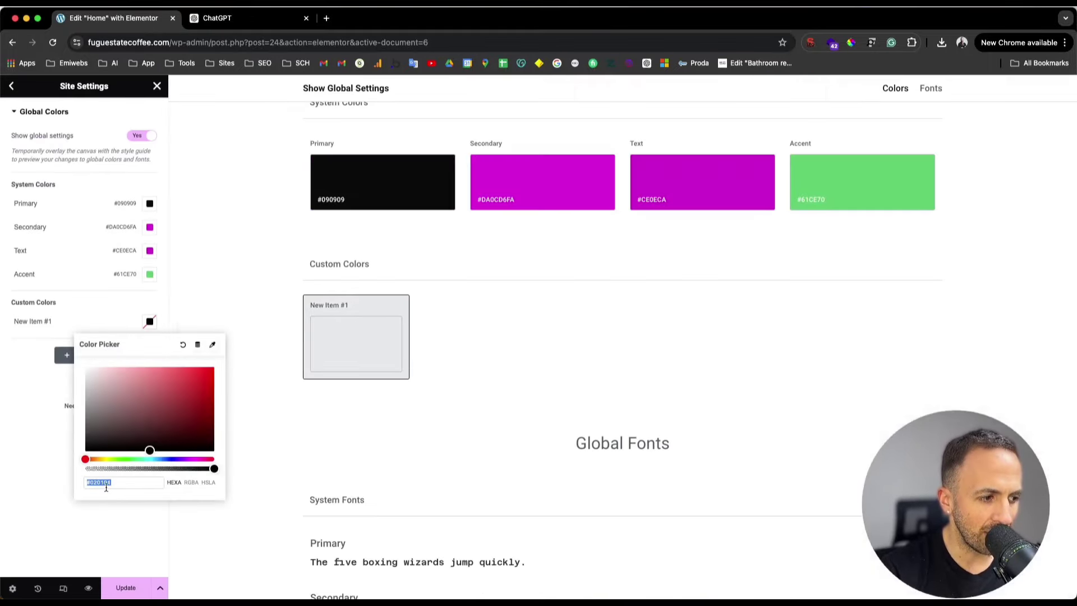
{"action": "key", "text": "ctrl+v"}
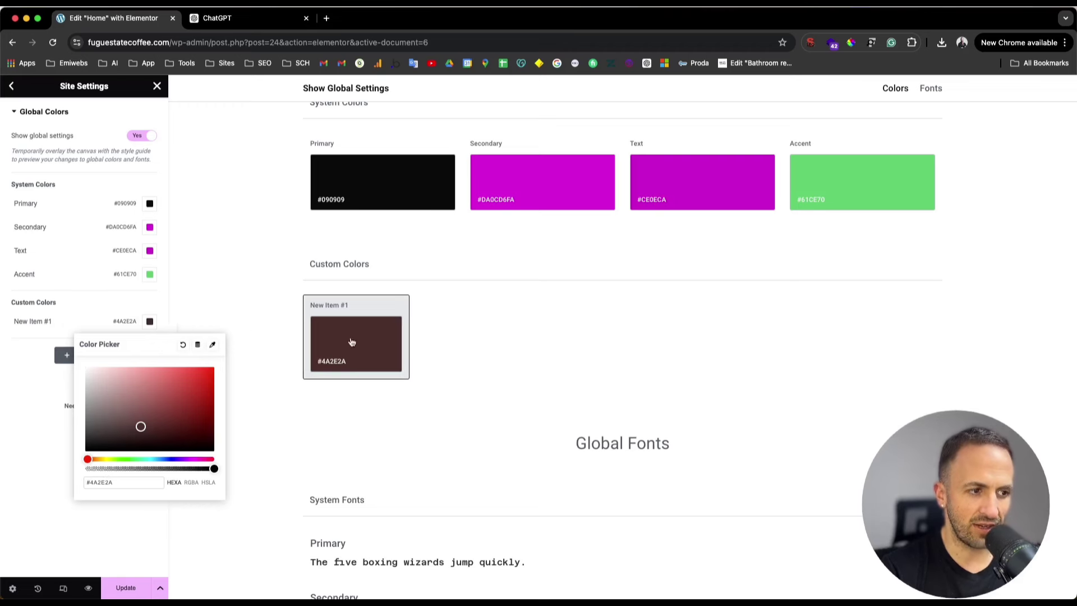
- Rename the #4A2E2A custom color as Dark Roast Brown, copying the name from ChatGPT
{"action": "left_click", "coordinate": [223, 18]}
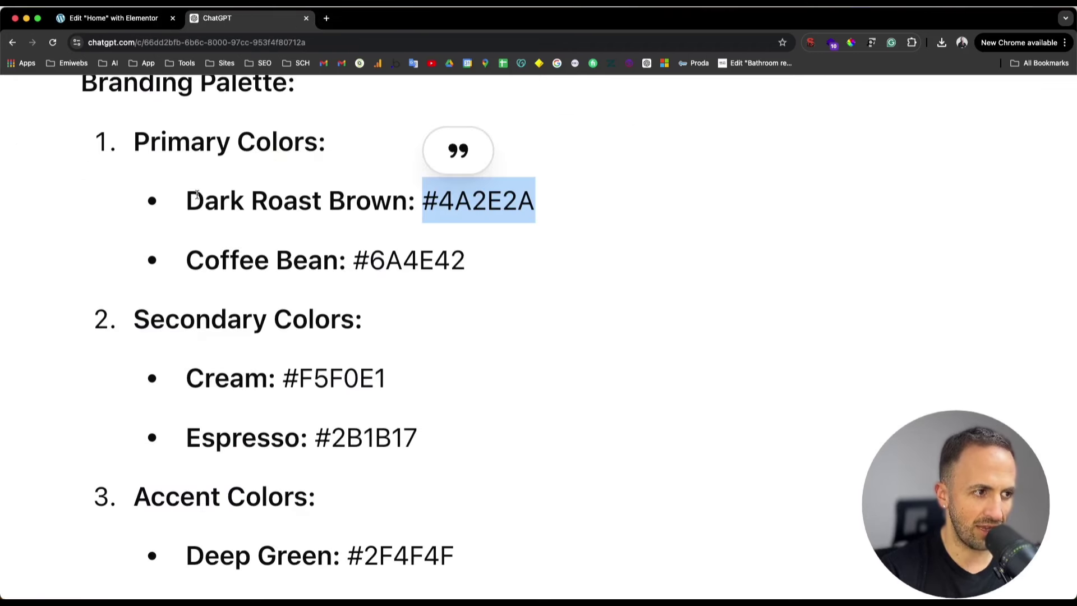
{"action": "left_click_drag", "start_coordinate": [189, 201], "coordinate": [409, 200]}
{"action": "key", "text": "ctrl+c"}
{"action": "left_click", "coordinate": [123, 19]}
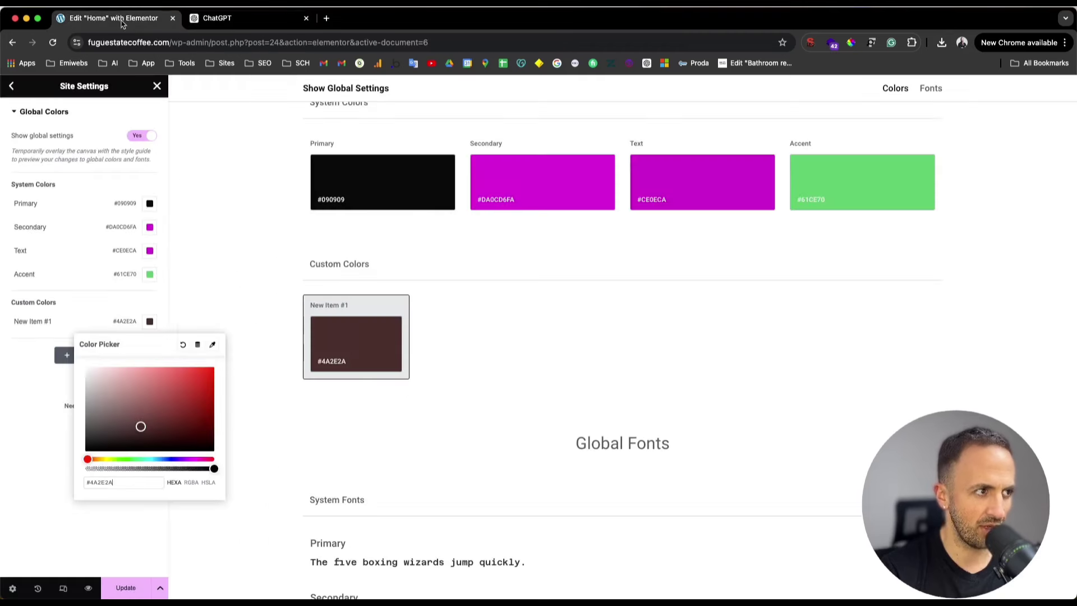
{"action": "left_click", "coordinate": [35, 322]}
{"action": "key", "text": "ctrl+a"}
{"action": "key", "text": "ctrl+v"}
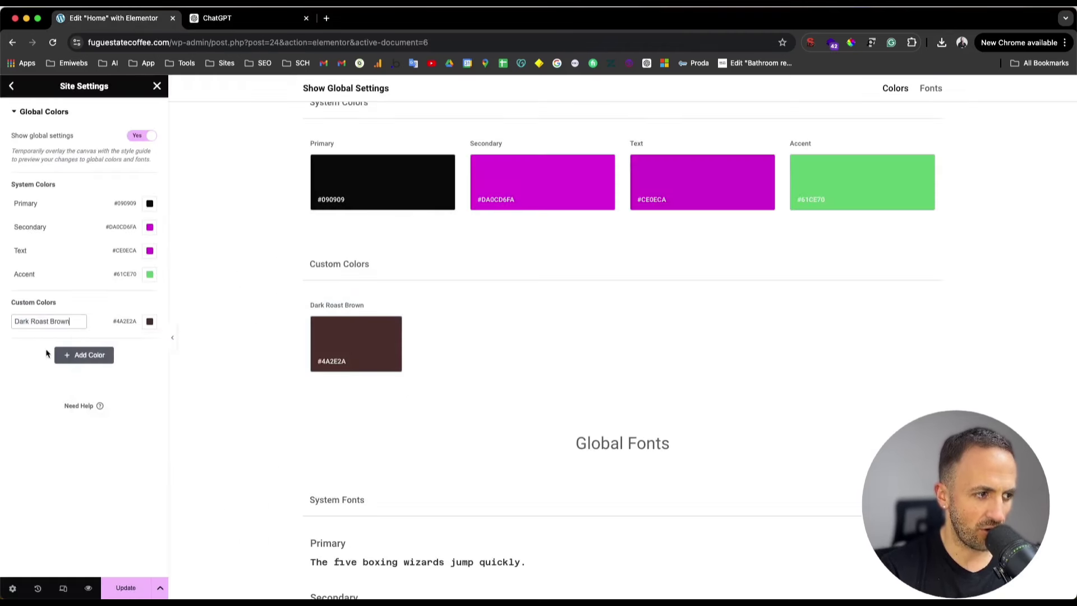
- Add a second custom color and name it Coffee Bean, using the name copied from the ChatGPT palette
{"action": "left_click", "coordinate": [87, 355]}
{"action": "left_click", "coordinate": [256, 23]}
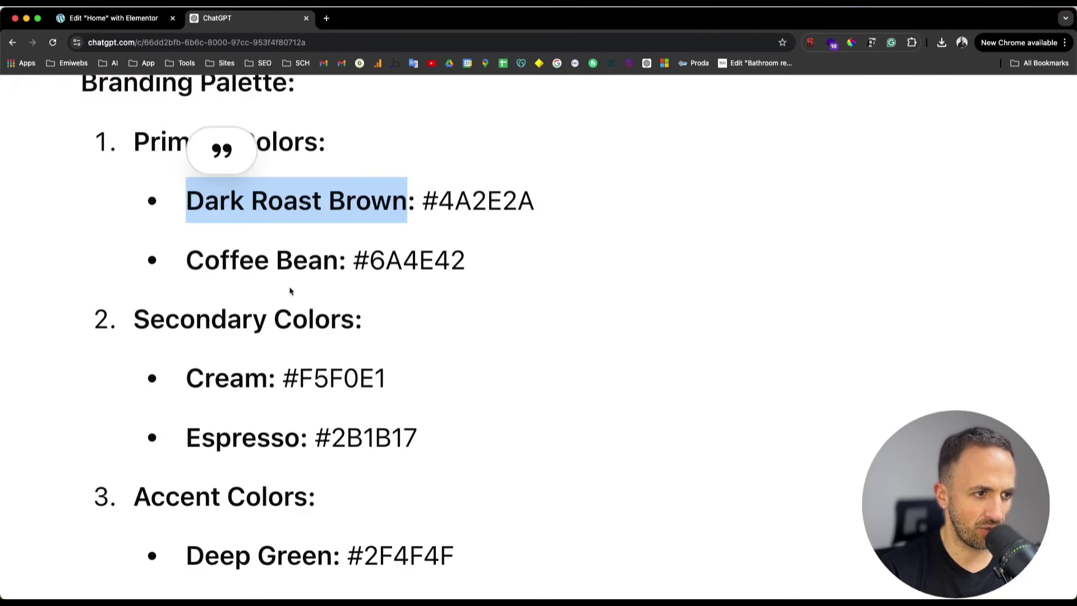
{"action": "left_click_drag", "start_coordinate": [335, 264], "coordinate": [186, 263]}
{"action": "key", "text": "ctrl+c"}
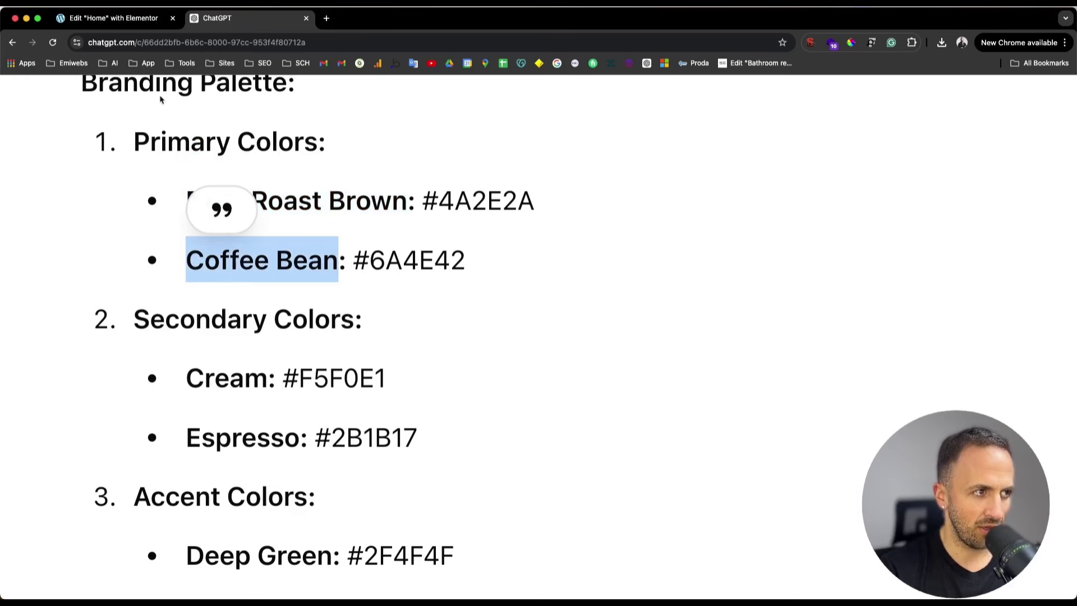
{"action": "left_click", "coordinate": [112, 18]}
{"action": "left_click", "coordinate": [35, 344]}
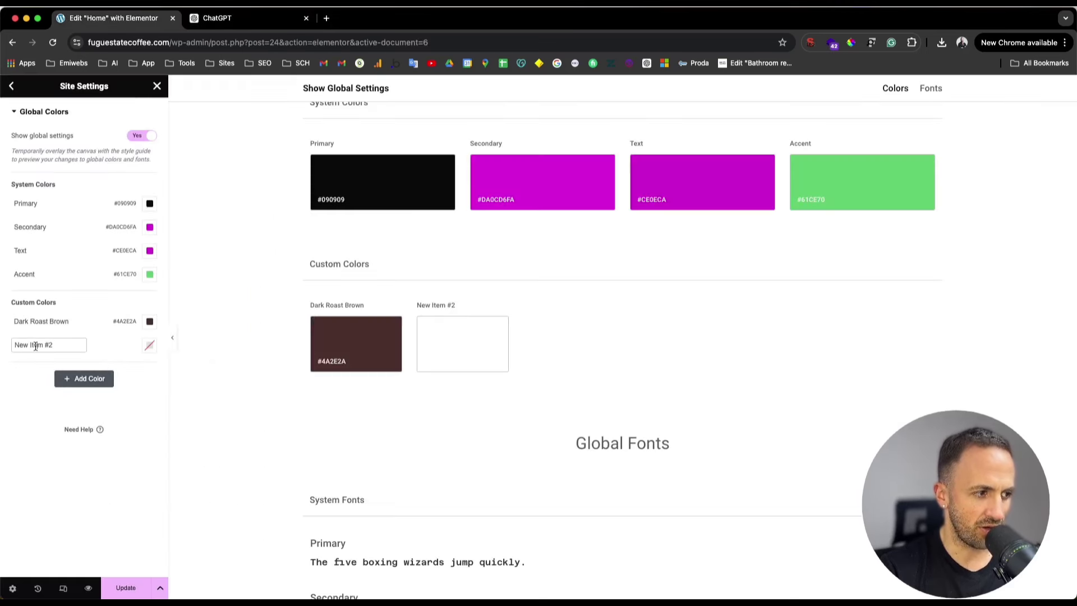
{"action": "key", "text": "ctrl+v"}
{"action": "key", "text": "ctrl+a"}
{"action": "key", "text": "ctrl+v"}
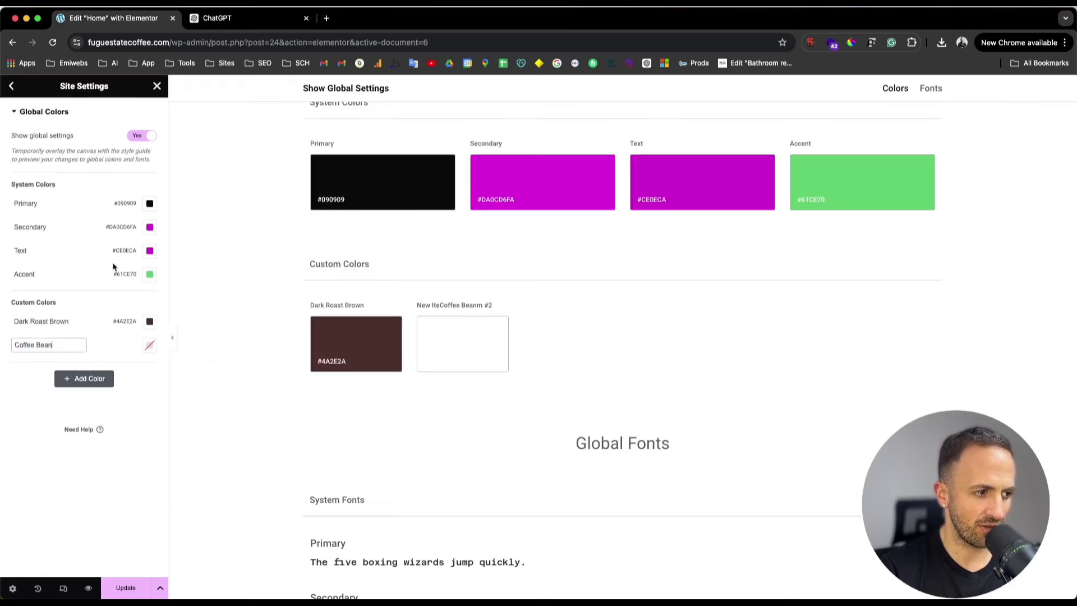
- Copy the Coffee Bean code from ChatGPT and set that custom color to #6A4E42
{"action": "left_click", "coordinate": [289, 21]}
{"action": "left_click", "coordinate": [355, 263]}
{"action": "left_click_drag", "start_coordinate": [355, 263], "coordinate": [465, 263]}
{"action": "key", "text": "cmd+c"}
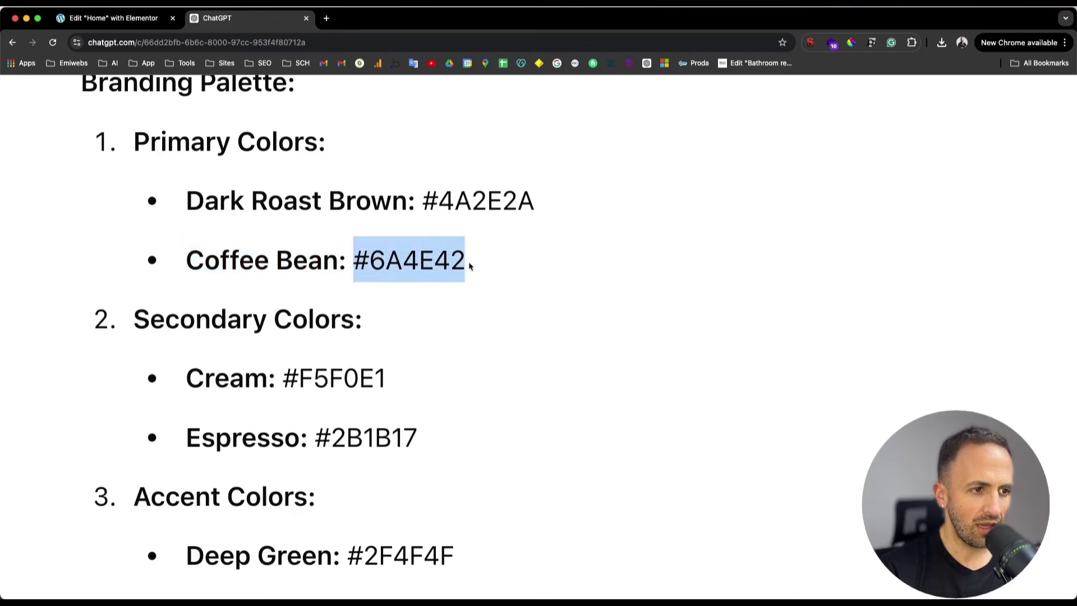
{"action": "left_click", "coordinate": [112, 18]}
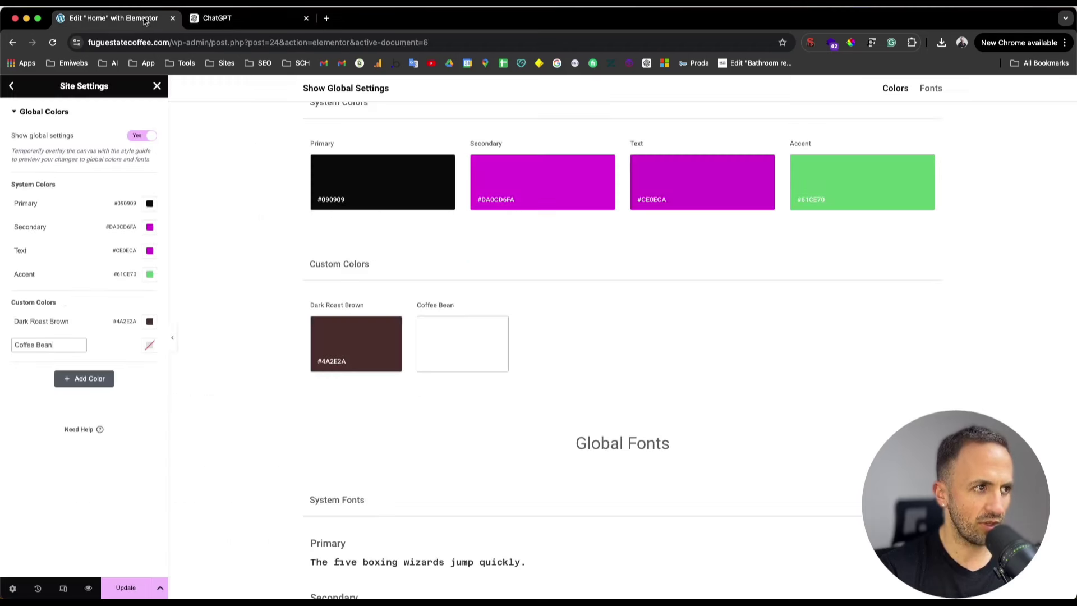
{"action": "left_click", "coordinate": [149, 345]}
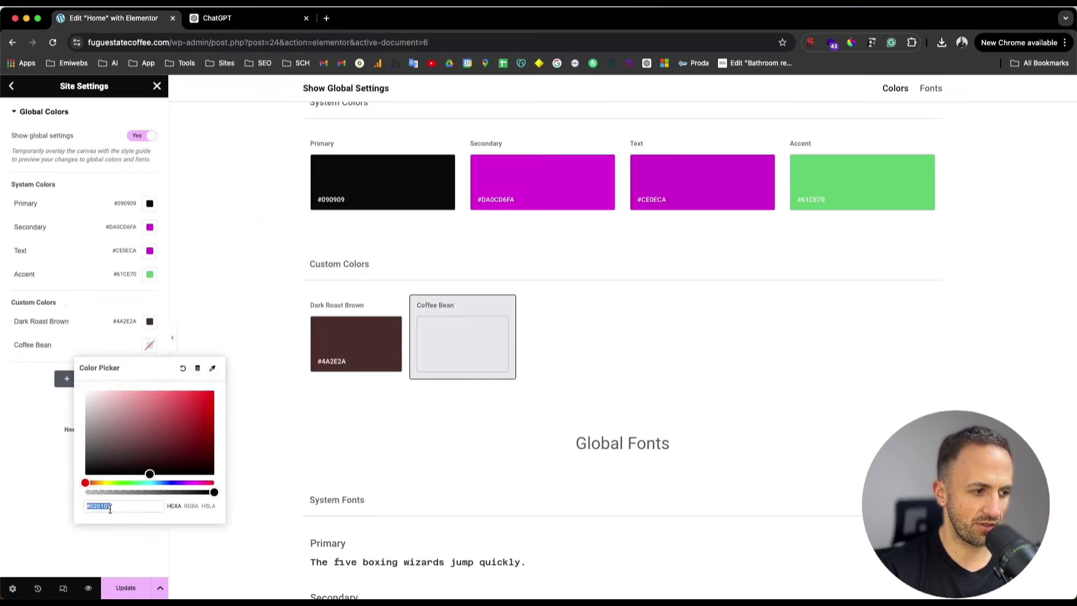
{"action": "key", "text": "cmd+v"}
{"action": "left_click", "coordinate": [16, 423]}
- Copy the Cream code from ChatGPT, add a third custom color and set it to #F5F0E1
{"action": "left_click", "coordinate": [217, 18]}
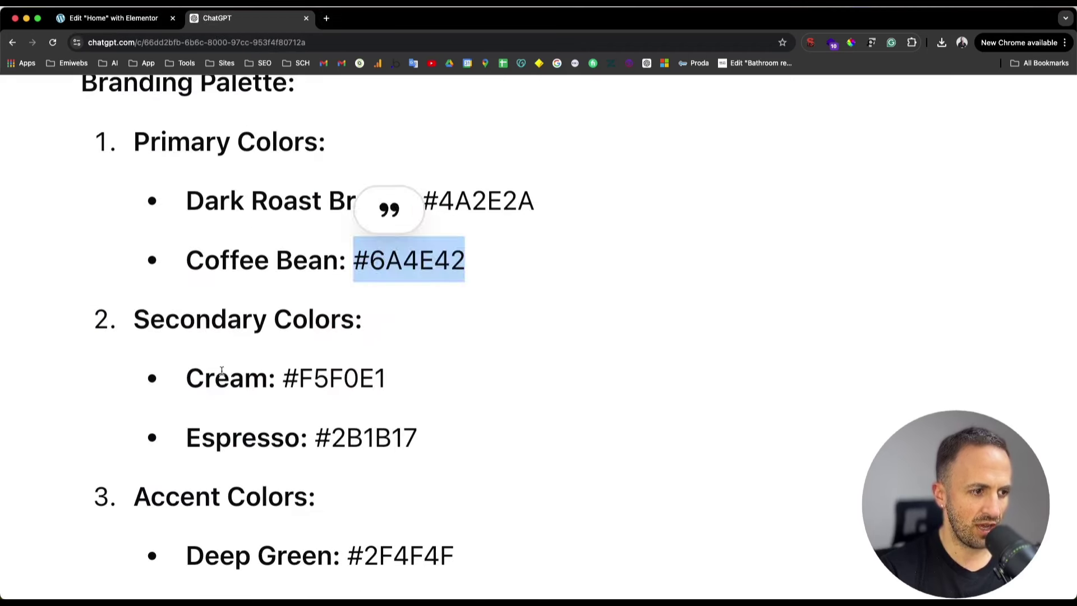
{"action": "left_click", "coordinate": [222, 373]}
{"action": "left_click_drag", "start_coordinate": [284, 378], "coordinate": [388, 377]}
{"action": "key", "text": "super+c"}
{"action": "left_click", "coordinate": [112, 18]}
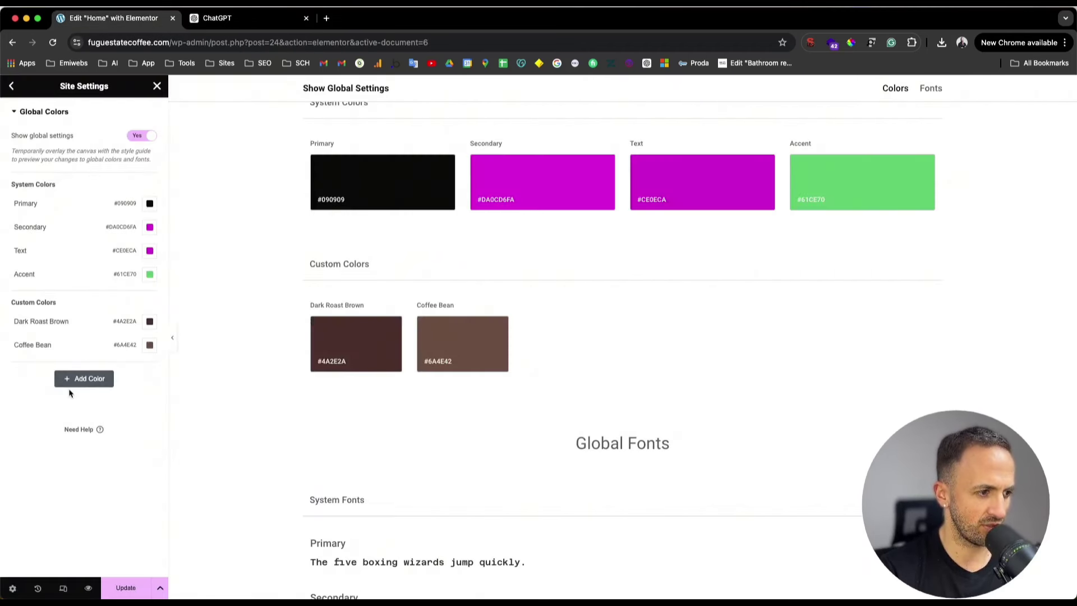
{"action": "left_click", "coordinate": [71, 379]}
{"action": "left_click", "coordinate": [150, 368]}
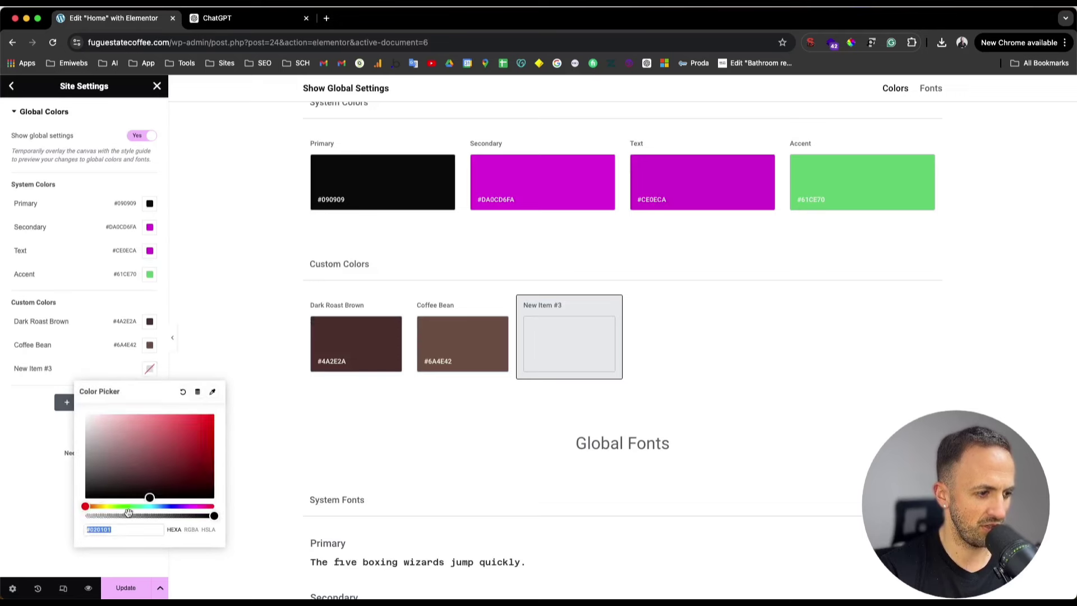
{"action": "key", "text": "super+v"}
- Rename the third custom color as Cream, copying the name from ChatGPT
{"action": "left_click", "coordinate": [224, 18]}
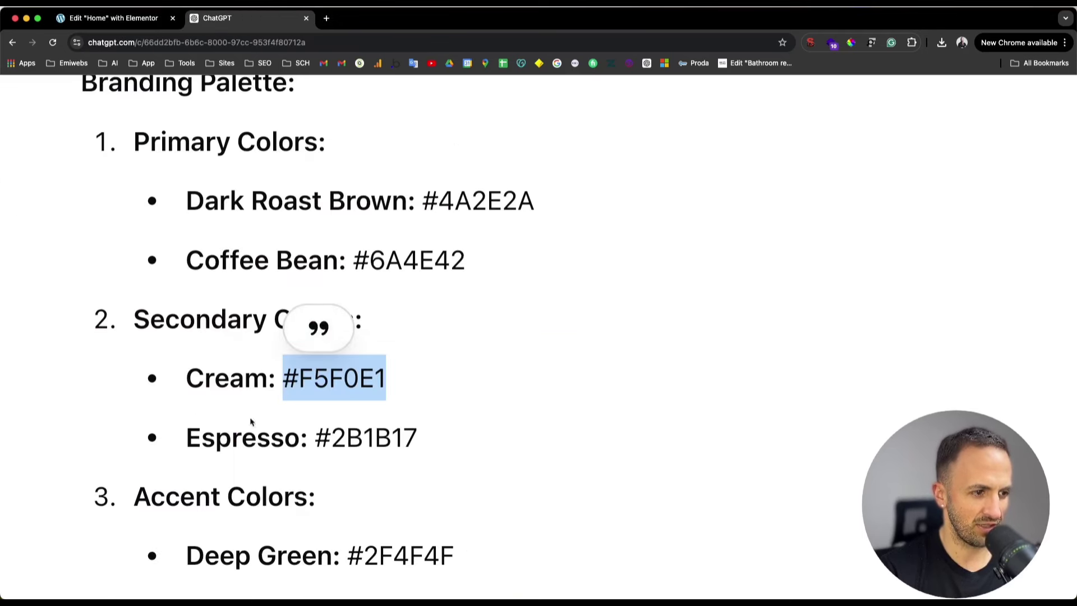
{"action": "left_click", "coordinate": [177, 375]}
{"action": "double_click", "coordinate": [207, 377]}
{"action": "key", "text": "super+c"}
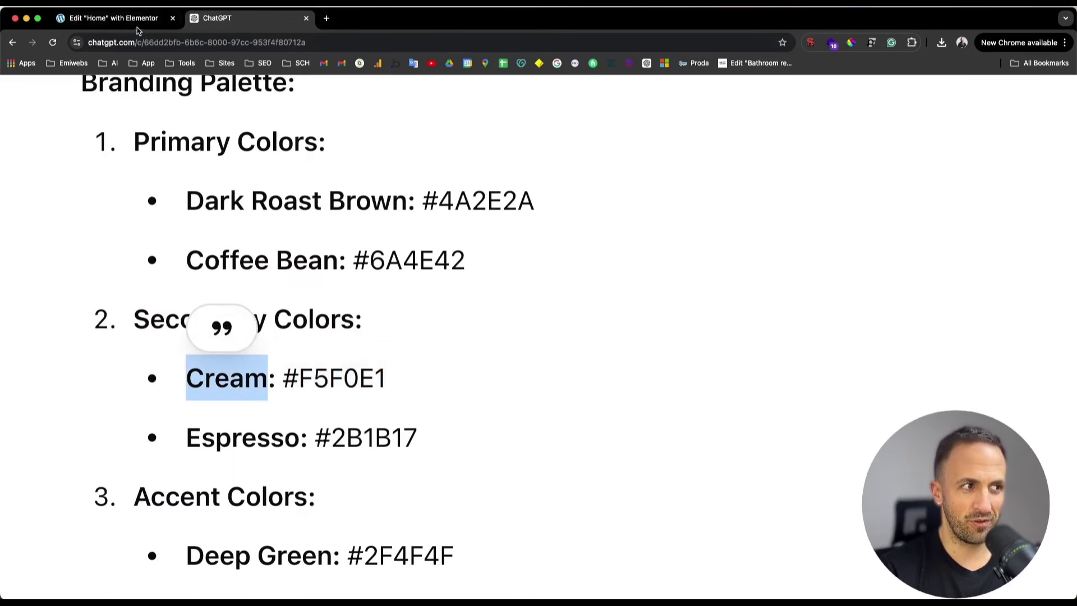
{"action": "left_click", "coordinate": [139, 19]}
{"action": "left_click", "coordinate": [33, 368]}
{"action": "key", "text": "super+a"}
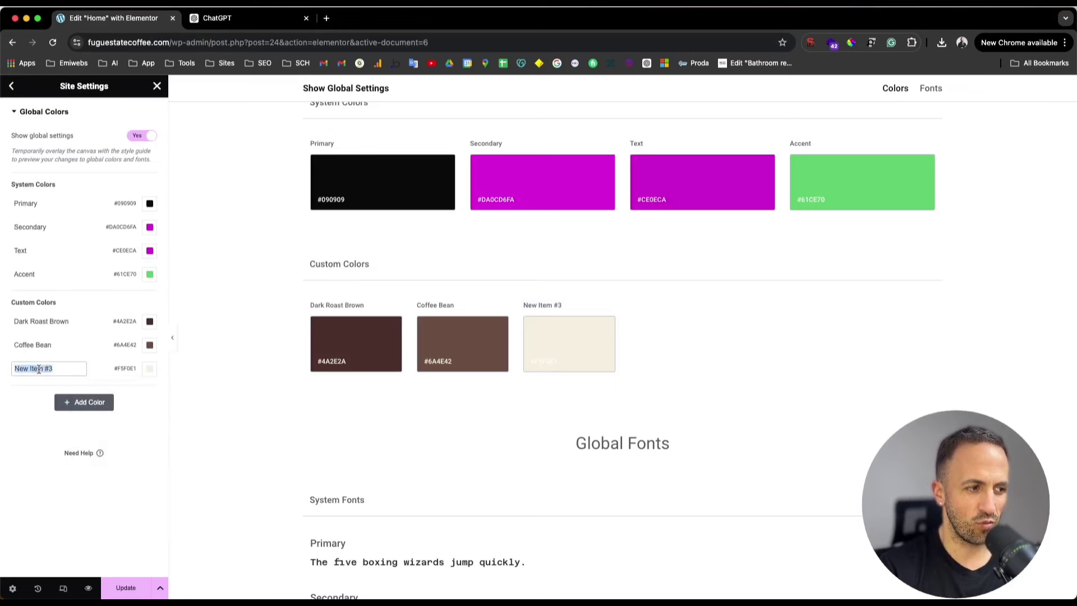
{"action": "key", "text": "super+v"}
- Add a fourth custom color and name it Espresso, following the ChatGPT palette
{"action": "left_click", "coordinate": [232, 20]}
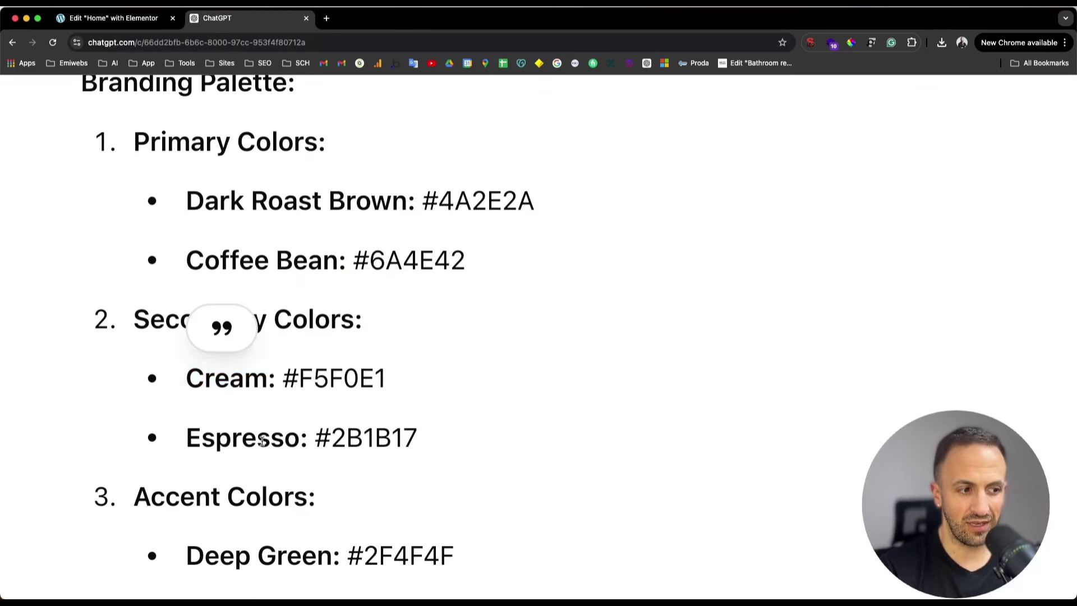
{"action": "double_click", "coordinate": [243, 437]}
{"action": "left_click", "coordinate": [127, 19]}
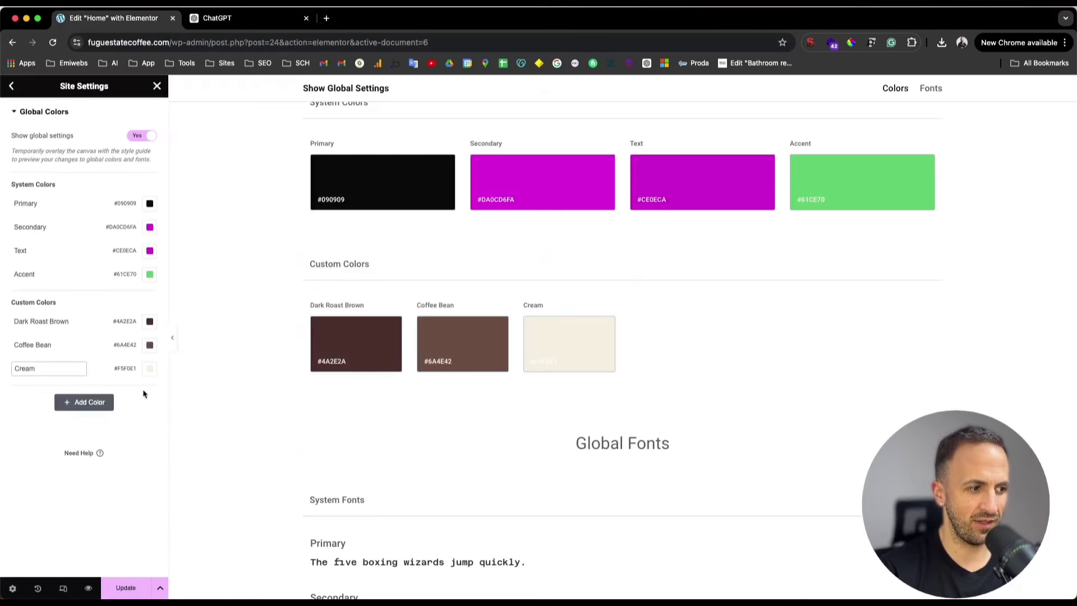
{"action": "left_click", "coordinate": [109, 402]}
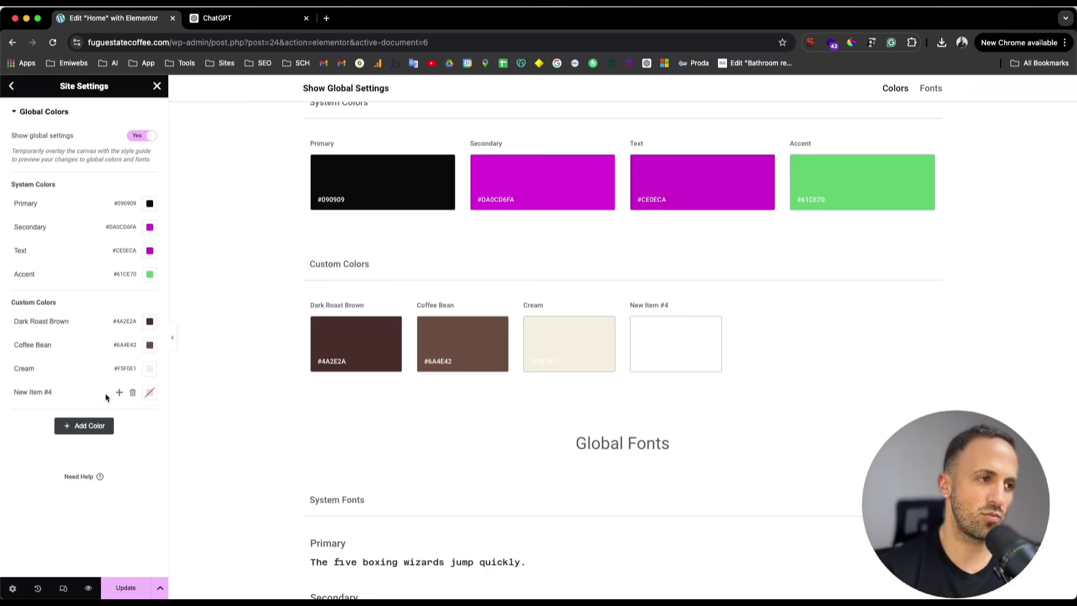
{"action": "left_click", "coordinate": [36, 392]}
{"action": "triple_click", "coordinate": [36, 392]}
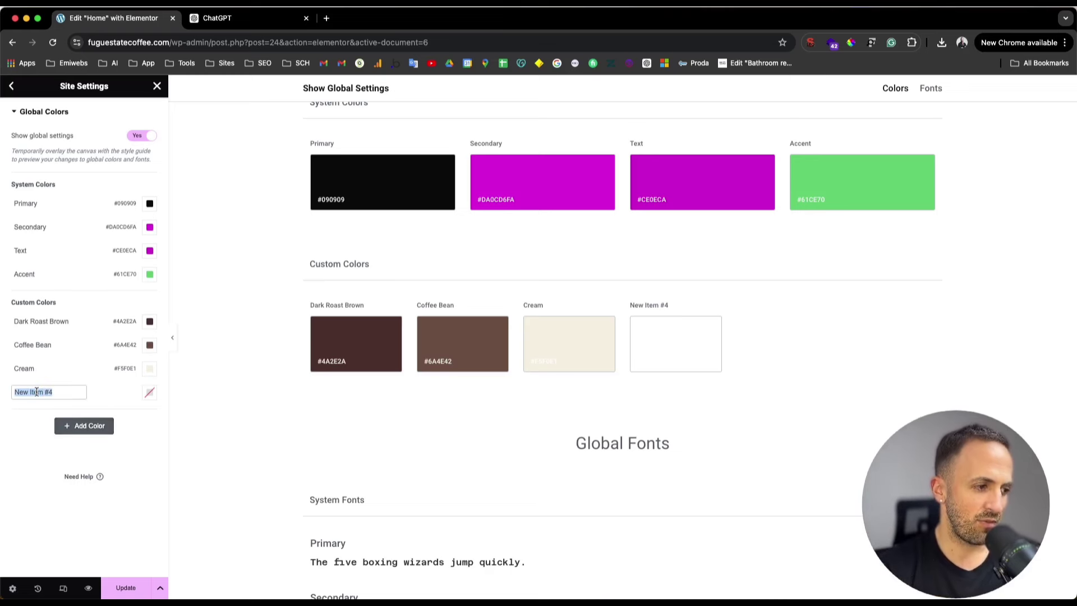
{"action": "type", "text": "Espresso"}
- Copy the Espresso code from ChatGPT and set that custom color to #2B1B17 in Elementor
{"action": "left_click", "coordinate": [236, 19]}
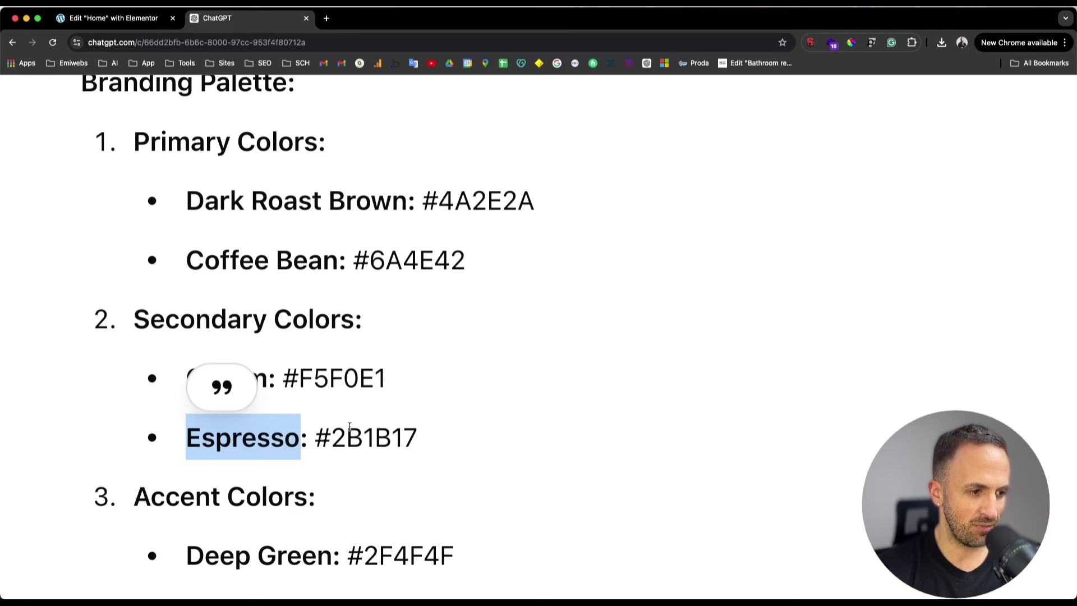
{"action": "left_click_drag", "start_coordinate": [314, 438], "coordinate": [419, 443]}
{"action": "key", "text": "cmd+c"}
{"action": "left_click", "coordinate": [141, 19]}
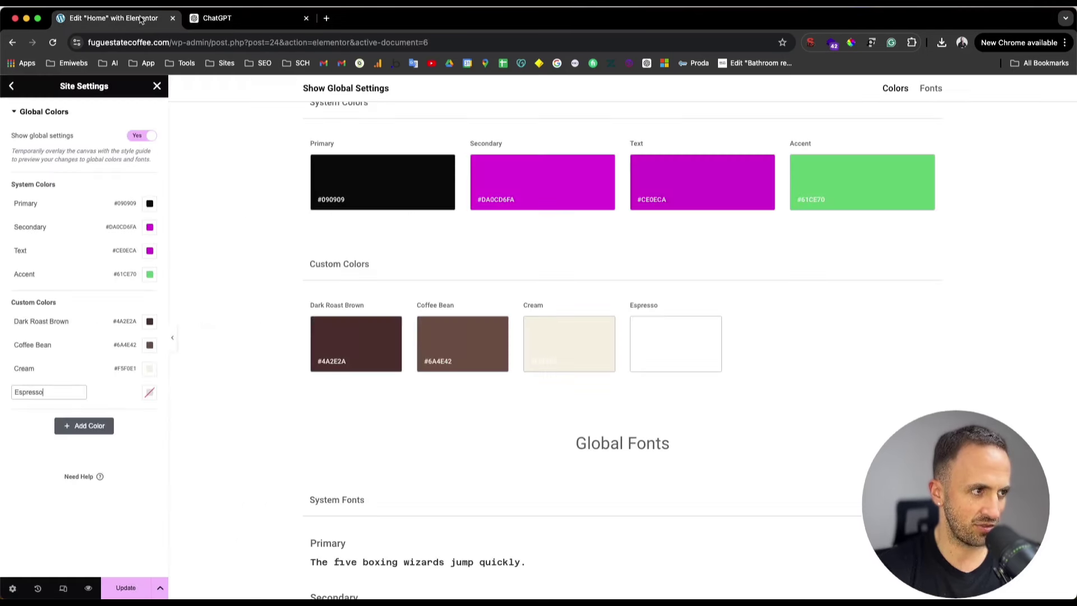
{"action": "left_click", "coordinate": [149, 391]}
{"action": "key", "text": "cmd+v"}
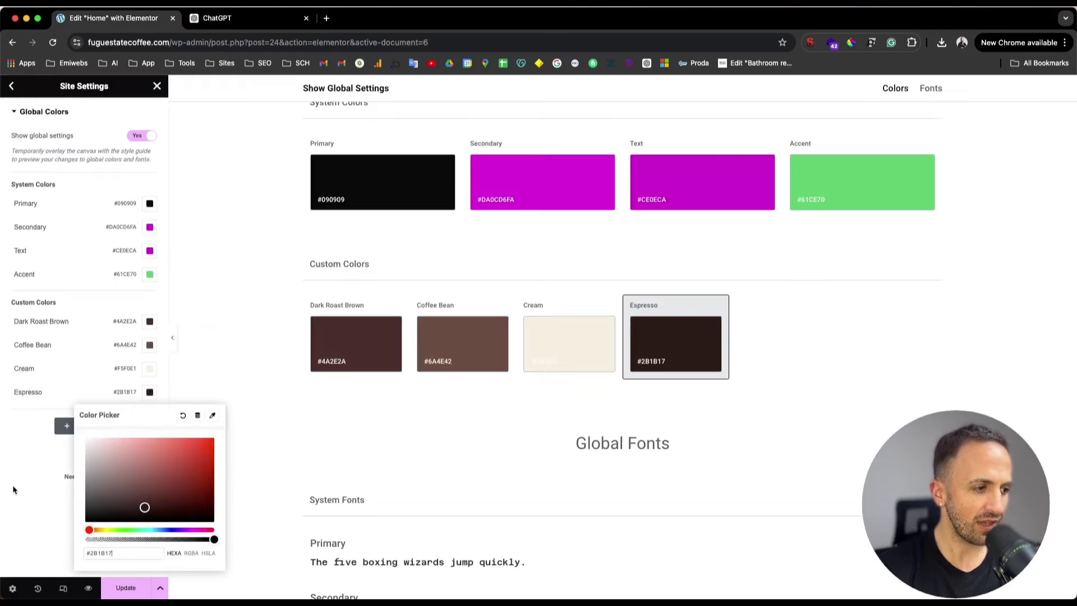
{"action": "left_click", "coordinate": [16, 453]}
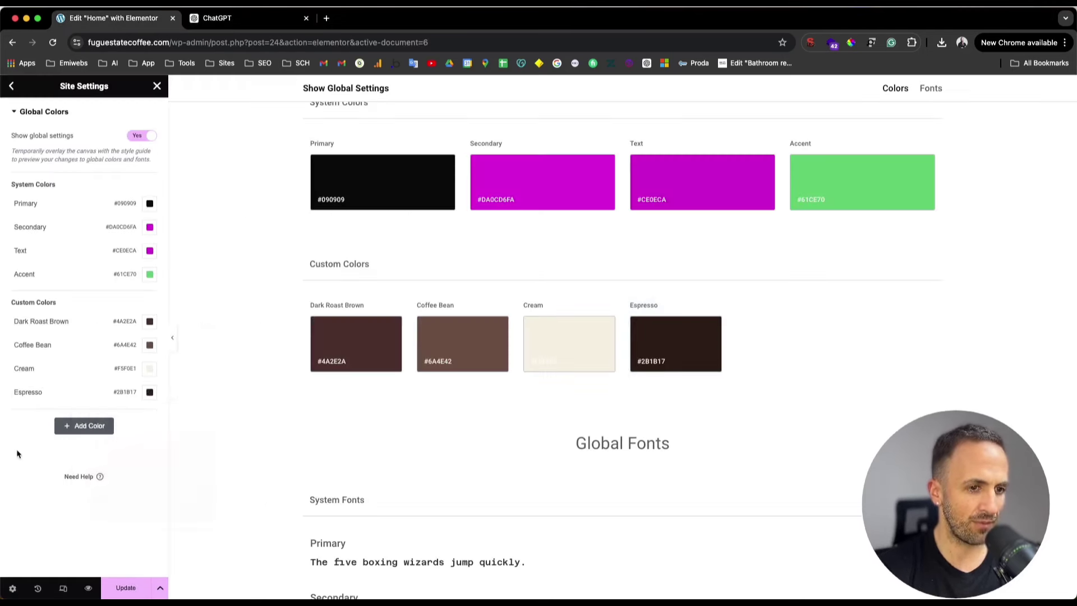
- Copy the Deep Green code from ChatGPT, add a fifth custom color in Elementor and set it to #2F4F4F
{"action": "left_click", "coordinate": [203, 23]}
{"action": "scroll", "coordinate": [222, 337], "scroll_direction": "down", "scroll_amount": 5}
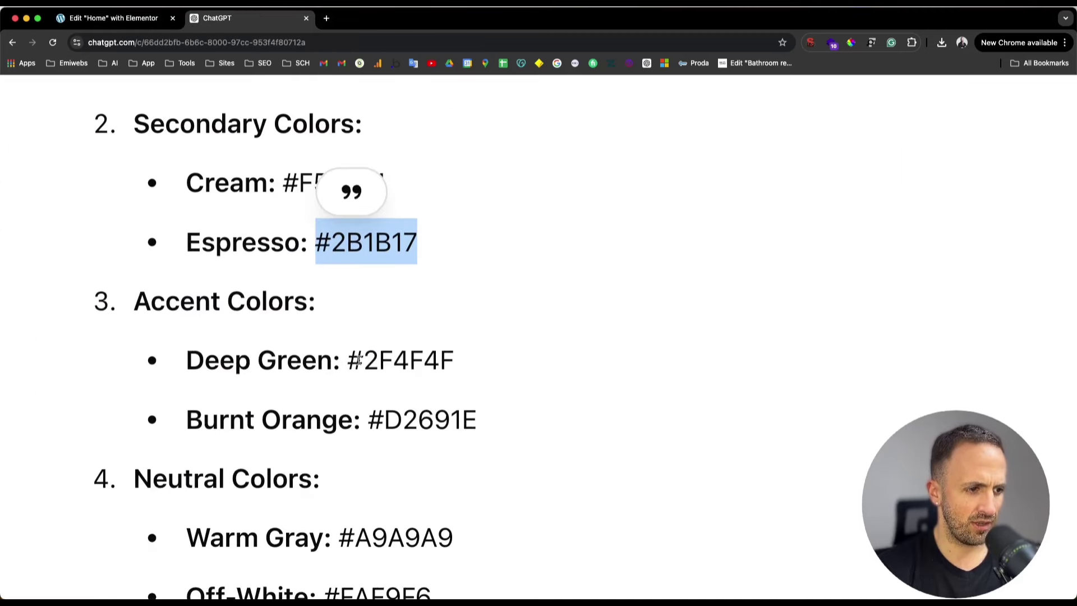
{"action": "left_click_drag", "start_coordinate": [349, 361], "coordinate": [456, 362]}
{"action": "key", "text": "ctrl+c"}
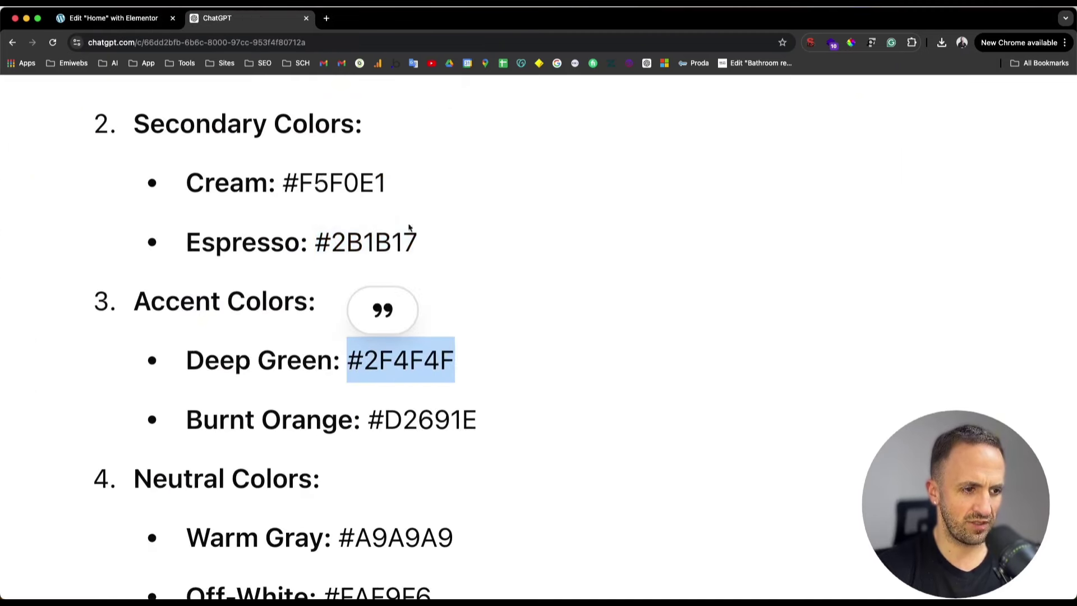
{"action": "left_click", "coordinate": [113, 13]}
{"action": "left_click", "coordinate": [101, 425]}
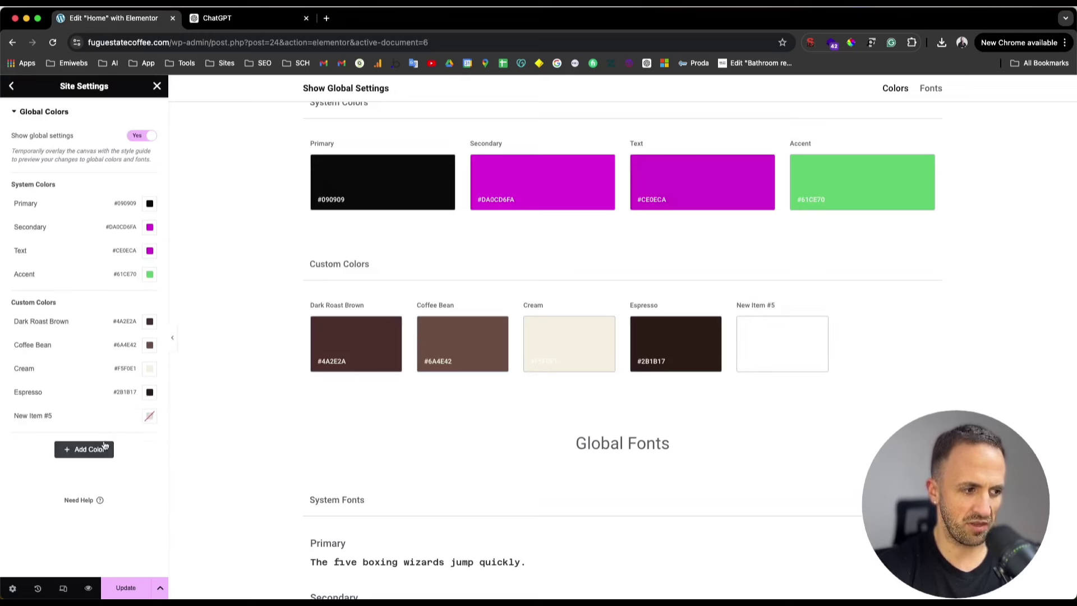
{"action": "left_click", "coordinate": [150, 416]}
{"action": "key", "text": "ctrl+v"}
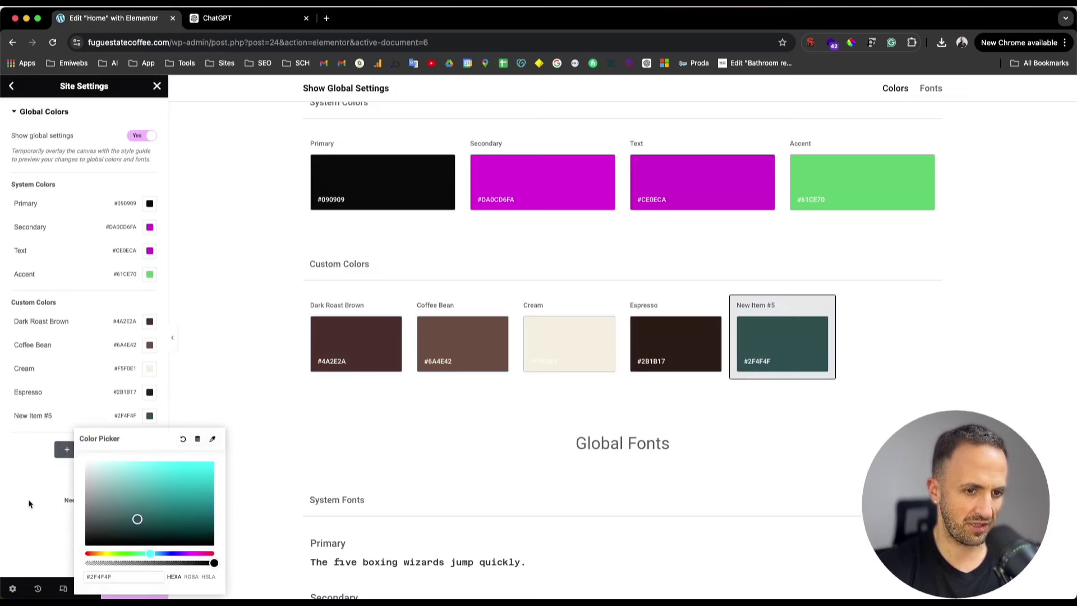
{"action": "left_click", "coordinate": [31, 502]}
- Rename the fifth custom color as Deep Green, copying the name from ChatGPT
{"action": "key", "text": "ctrl+Tab"}
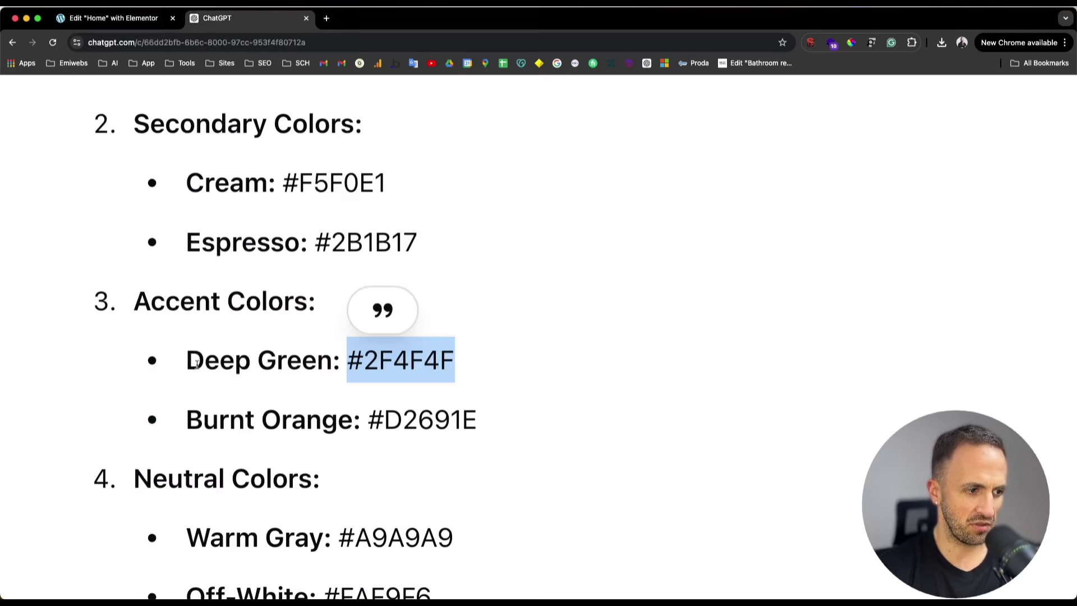
{"action": "left_click", "coordinate": [195, 363]}
{"action": "left_click_drag", "start_coordinate": [332, 362], "coordinate": [186, 362]}
{"action": "key", "text": "super+c"}
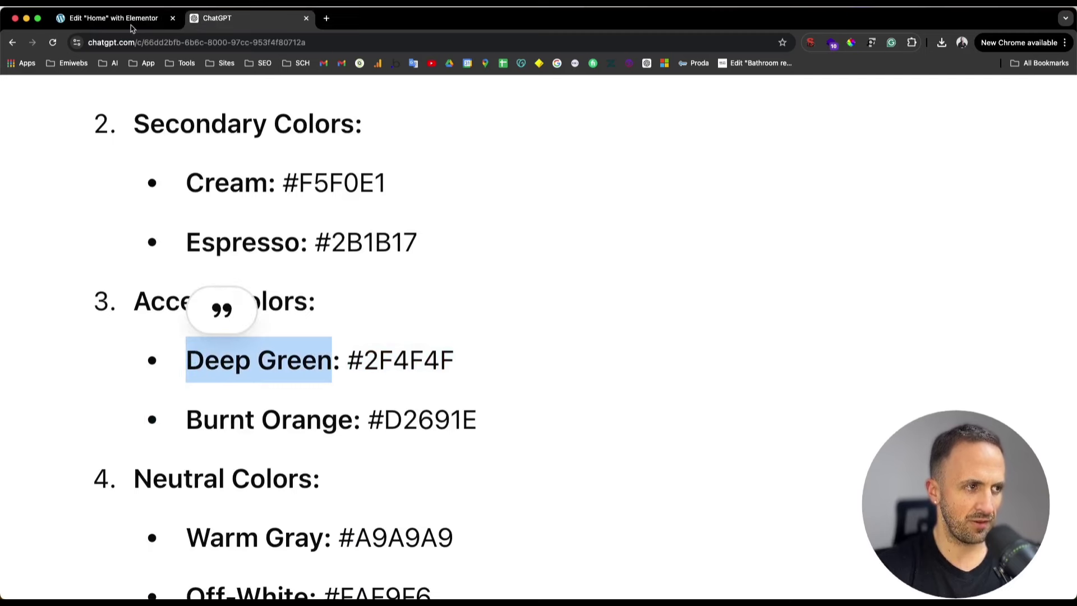
{"action": "left_click", "coordinate": [134, 21]}
{"action": "left_click", "coordinate": [53, 413]}
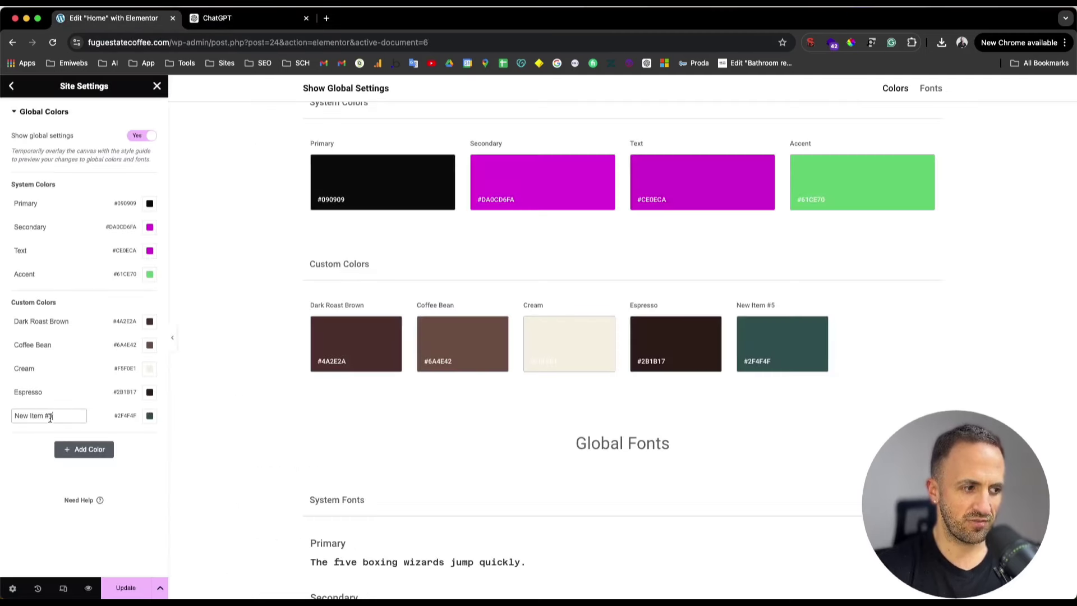
{"action": "key", "text": "super+a"}
{"action": "key", "text": "super+v"}
- Copy the Burnt Orange name from ChatGPT and add a sixth custom color with that name in Elementor
{"action": "left_click", "coordinate": [215, 19]}
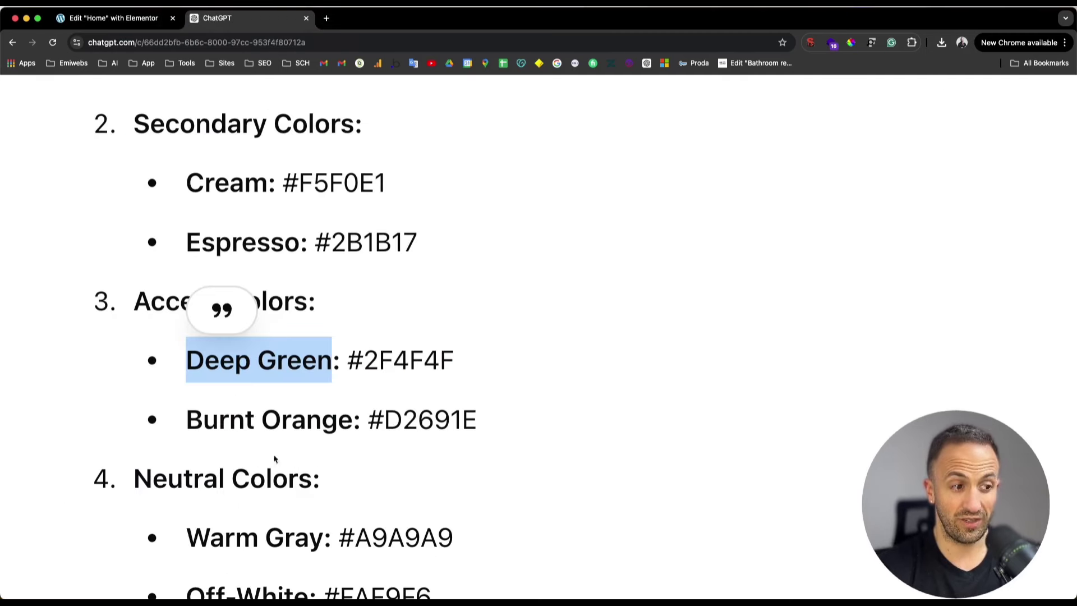
{"action": "left_click", "coordinate": [224, 409]}
{"action": "left_click_drag", "start_coordinate": [203, 415], "coordinate": [358, 421]}
{"action": "key", "text": "super+c"}
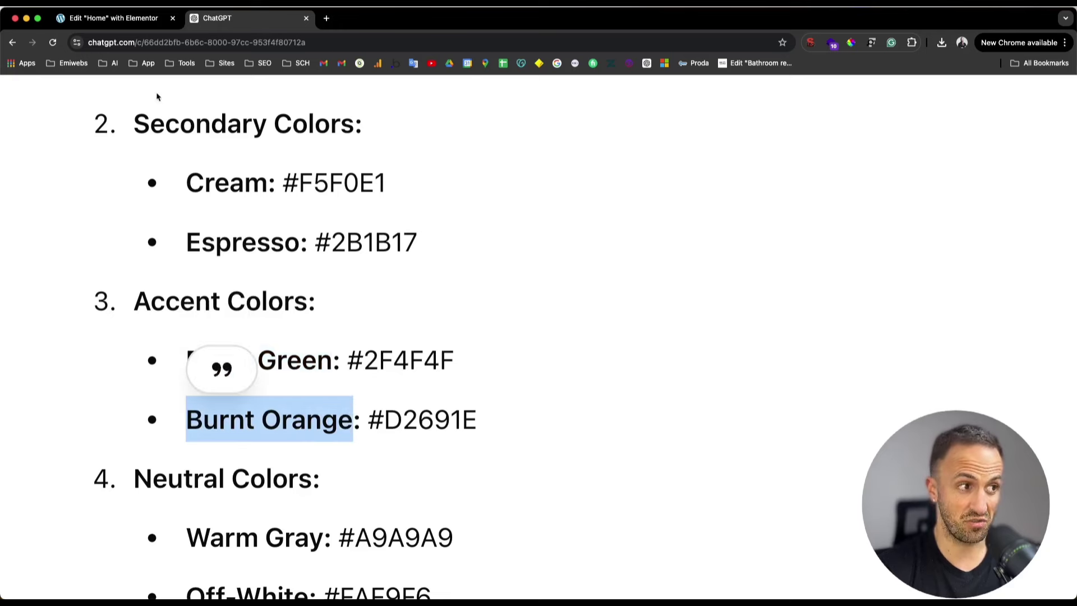
{"action": "left_click", "coordinate": [135, 23]}
{"action": "left_click", "coordinate": [89, 450]}
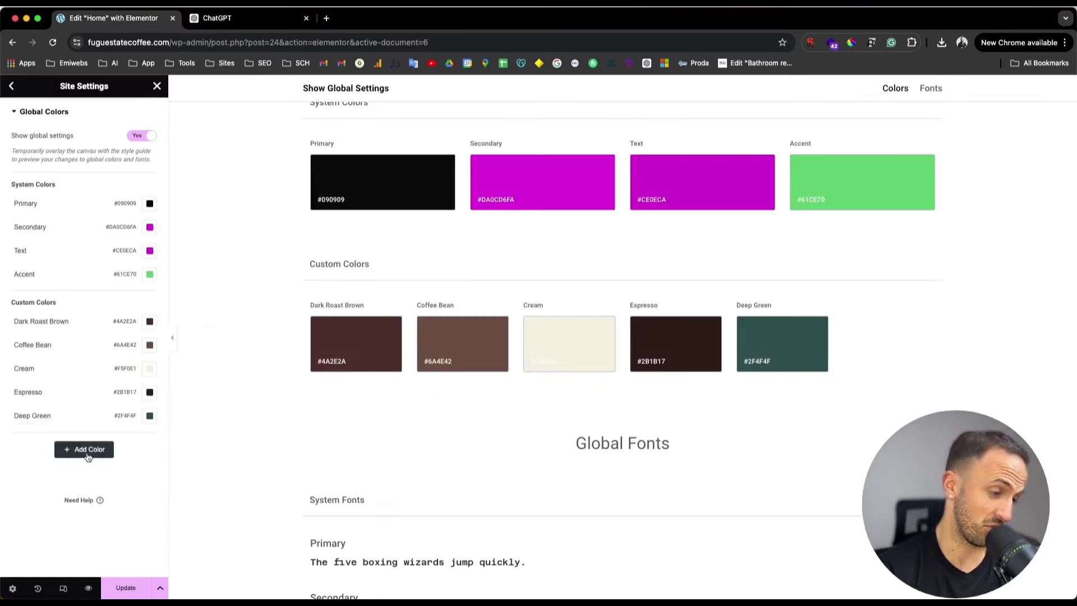
{"action": "triple_click", "coordinate": [40, 440]}
{"action": "key", "text": "super+v"}
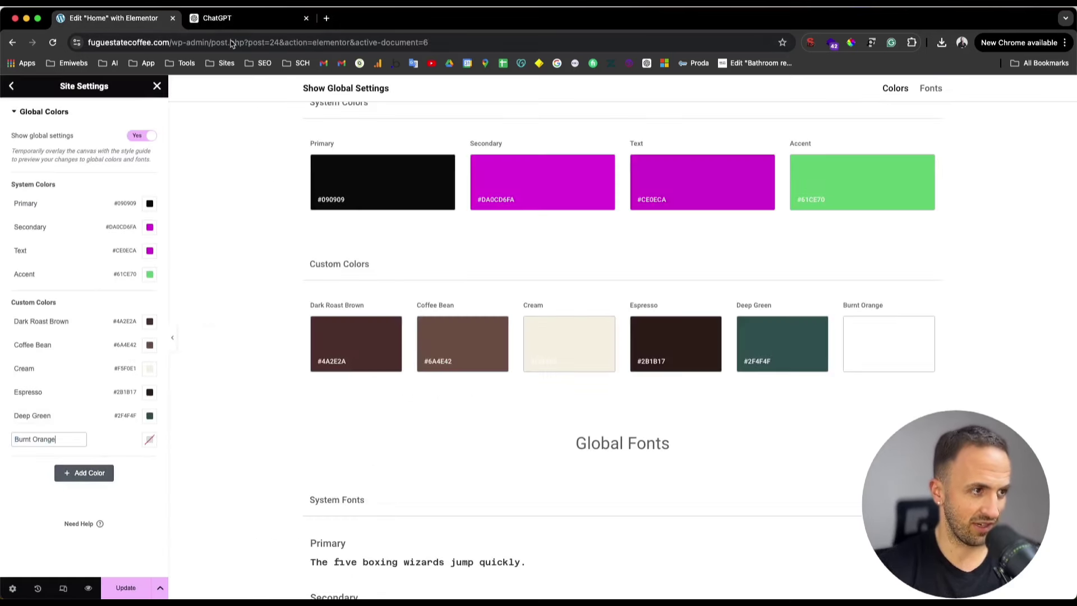
- Copy the Burnt Orange code from ChatGPT, set that custom color to #D2691E, and save and close the site settings
{"action": "left_click", "coordinate": [224, 18]}
{"action": "left_click", "coordinate": [370, 424]}
{"action": "left_click_drag", "start_coordinate": [370, 423], "coordinate": [513, 415]}
{"action": "key", "text": "super+c"}
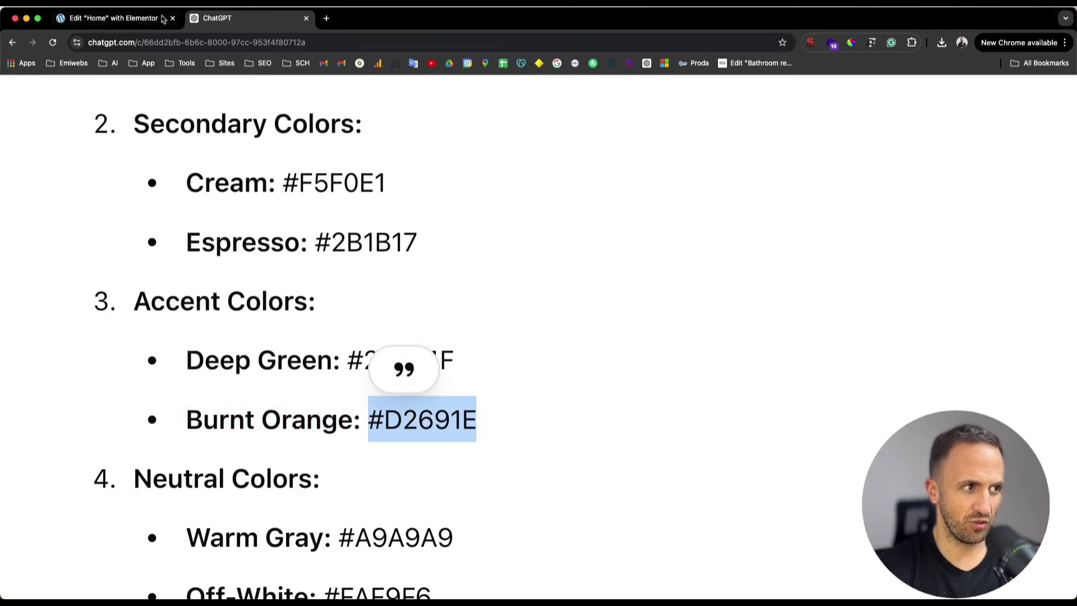
{"action": "left_click", "coordinate": [134, 20]}
{"action": "left_click", "coordinate": [149, 439]}
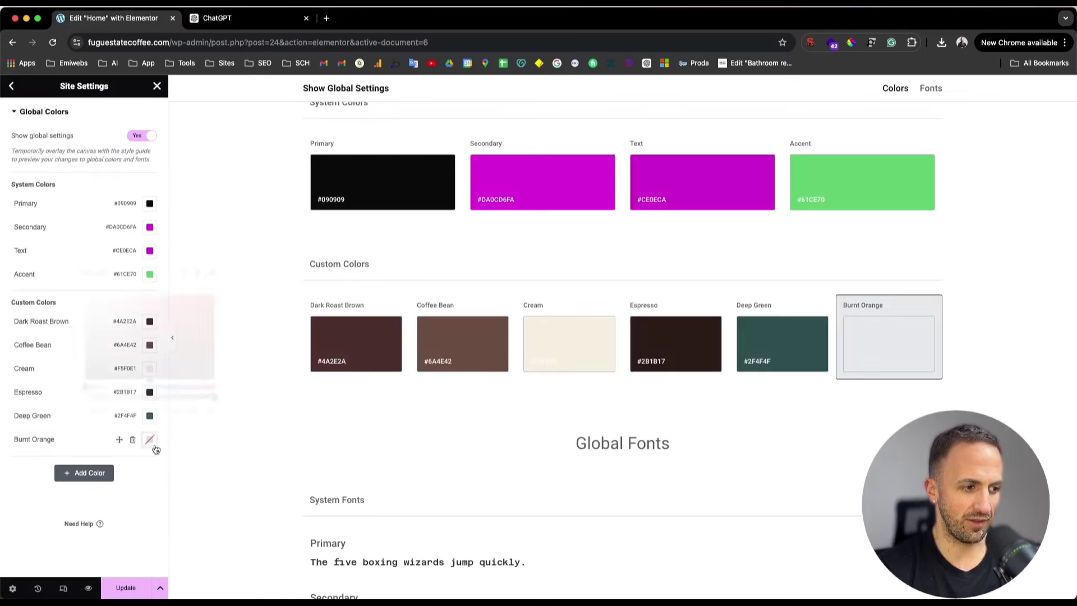
{"action": "left_click", "coordinate": [133, 412]}
{"action": "key", "text": "super+v"}
{"action": "left_click", "coordinate": [21, 516]}
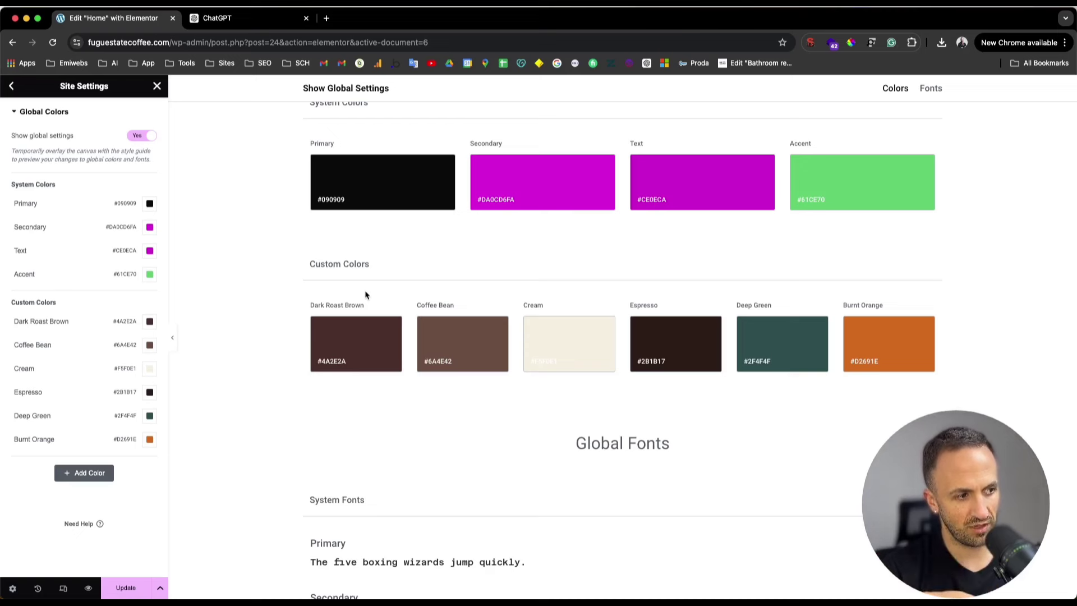
{"action": "left_click", "coordinate": [126, 589]}
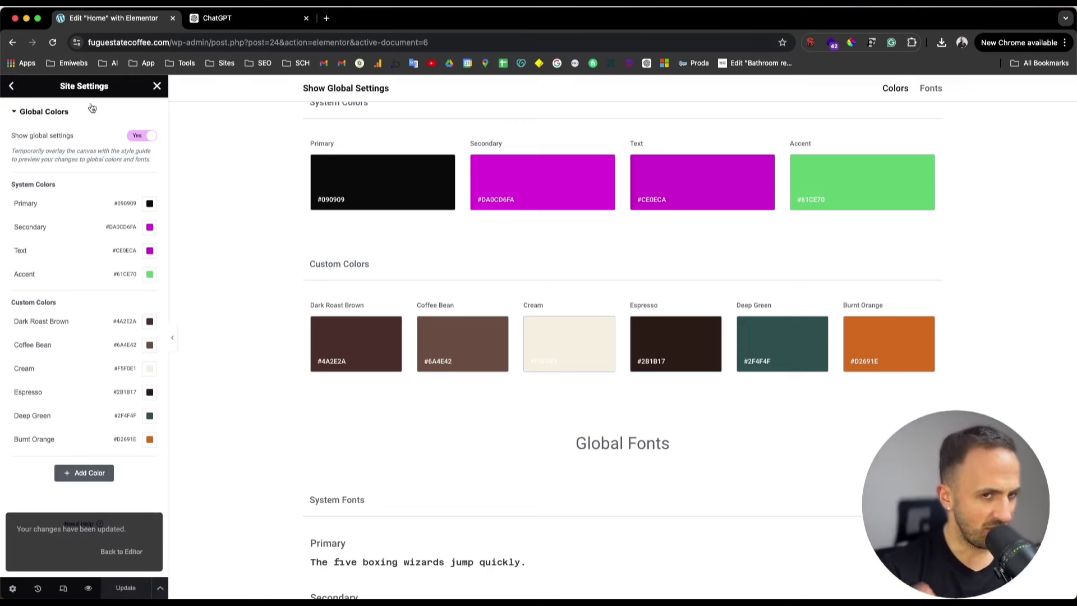
{"action": "left_click", "coordinate": [156, 88]}
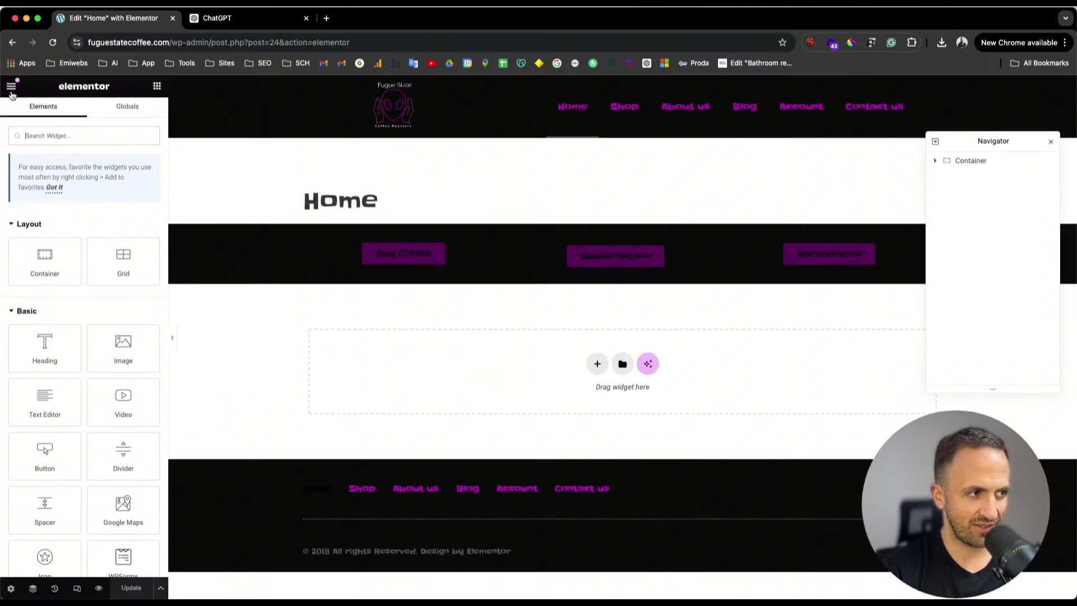
- Replace the site logo in the Site Identity settings with LogoFuguee.png from the media library
{"action": "left_click", "coordinate": [11, 90]}
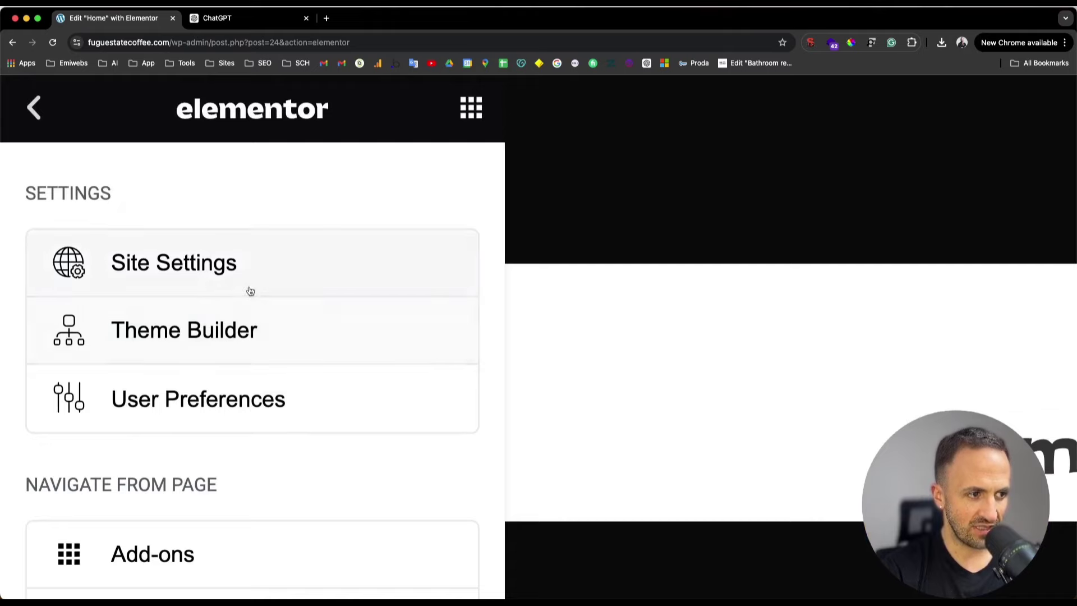
{"action": "left_click", "coordinate": [248, 291]}
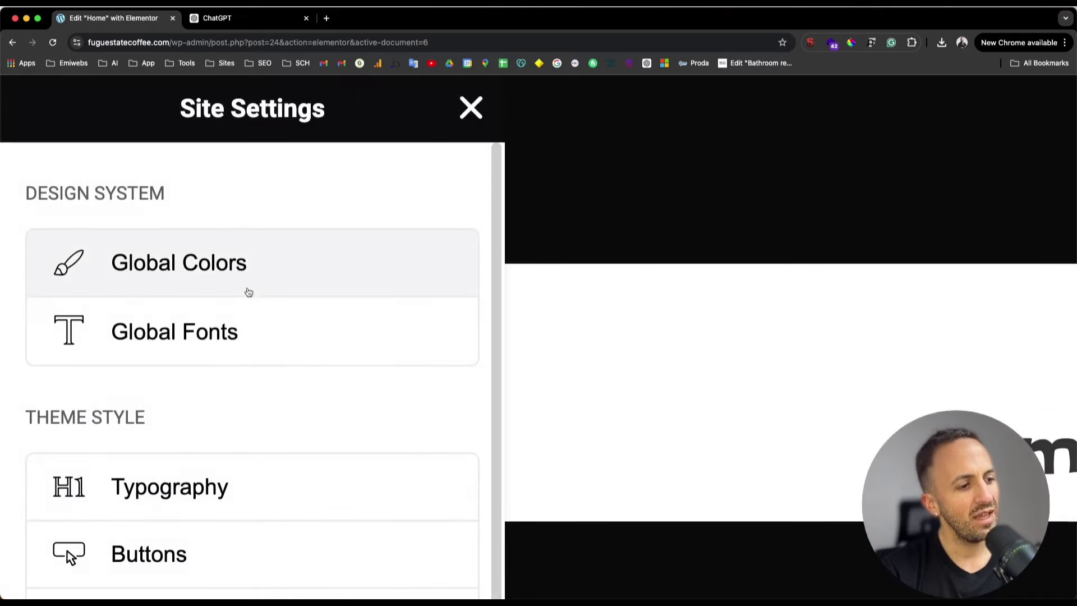
{"action": "scroll", "coordinate": [238, 331], "scroll_direction": "down", "scroll_amount": 10}
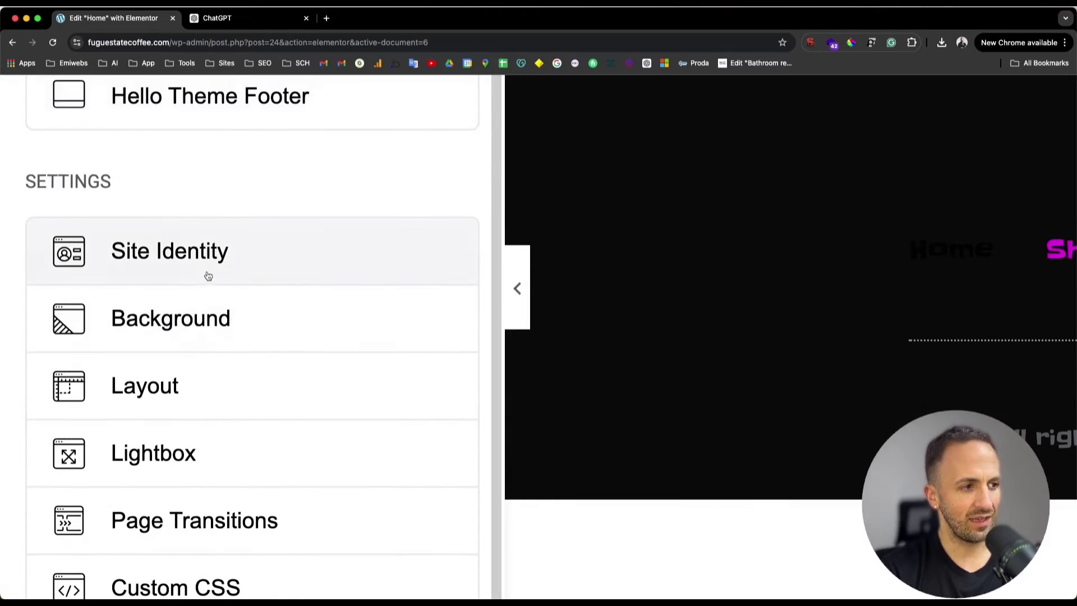
{"action": "left_click", "coordinate": [208, 271]}
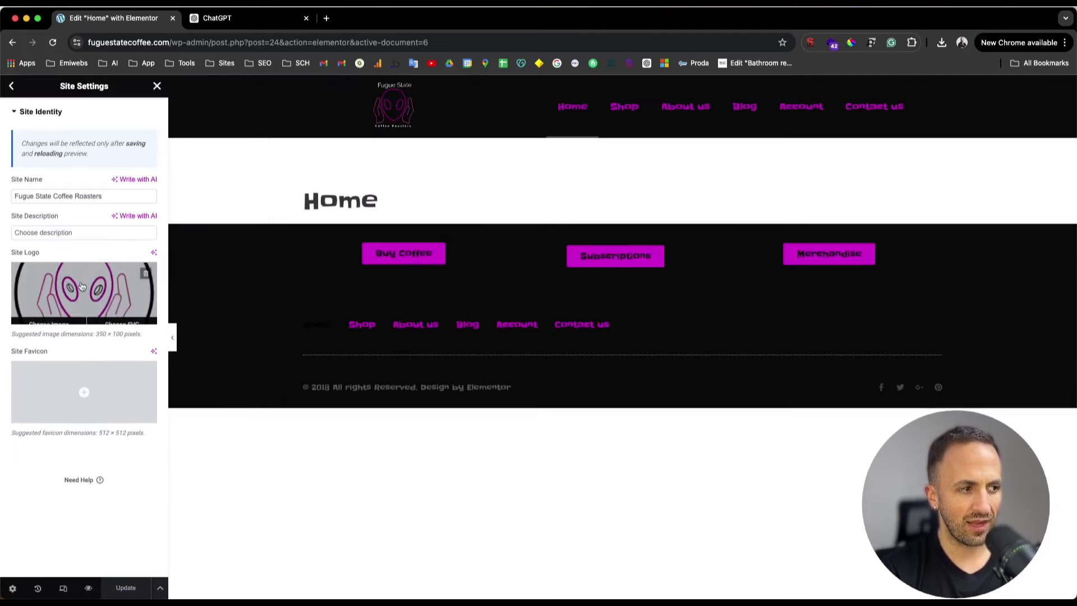
{"action": "left_click", "coordinate": [251, 170]}
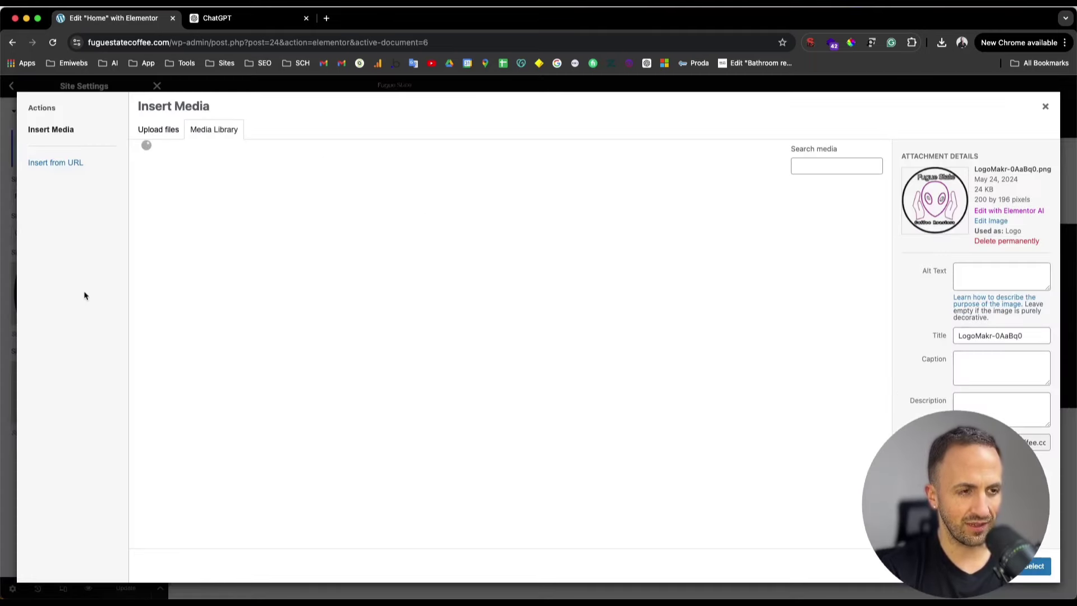
{"action": "left_click", "coordinate": [243, 231]}
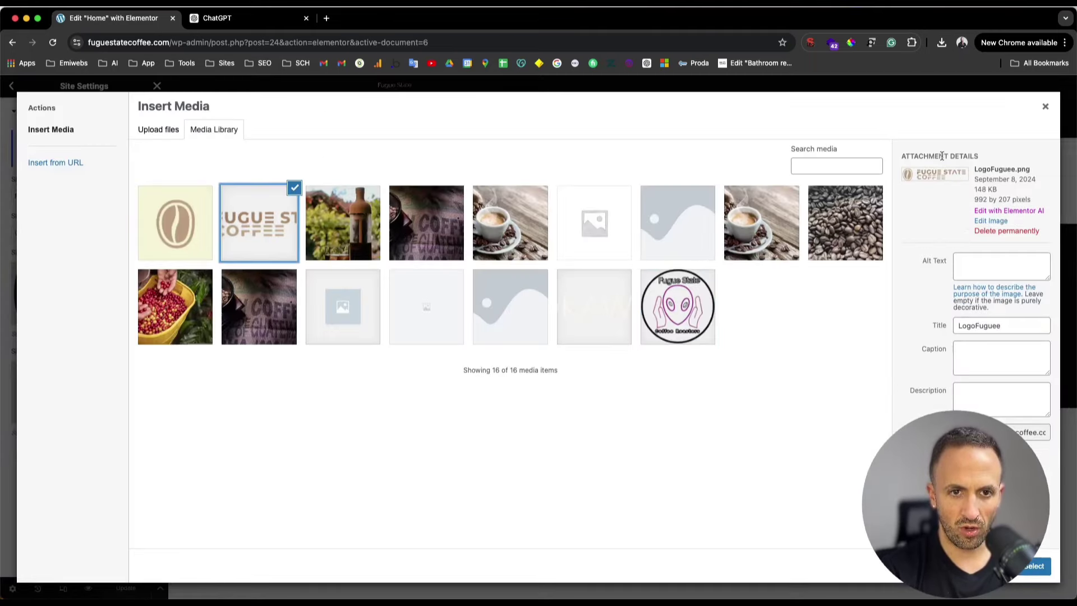
{"action": "left_click", "coordinate": [1034, 566]}
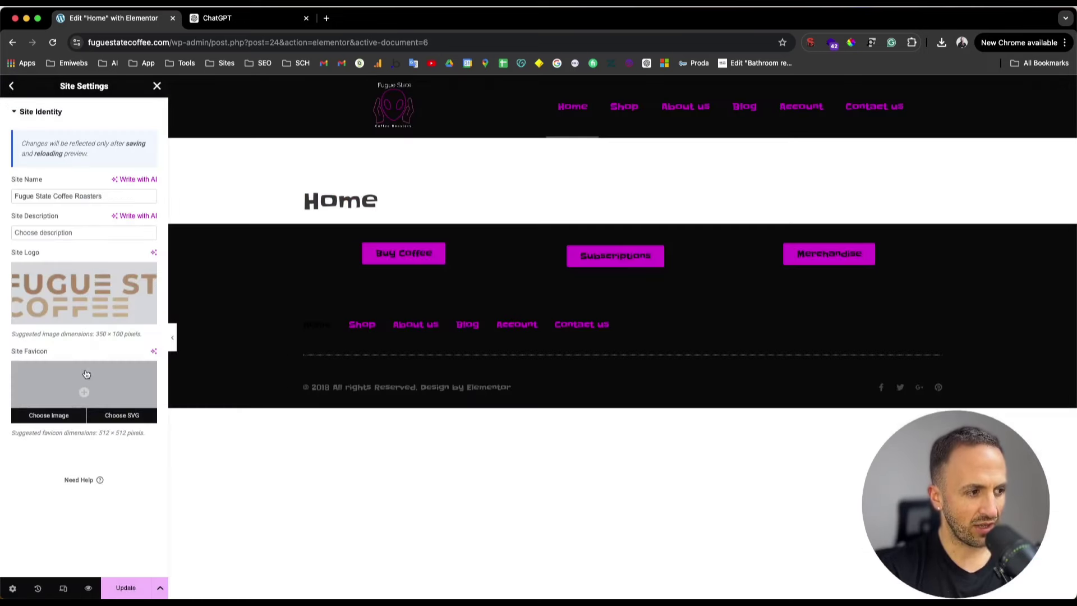
- Set the coffee bean icon from the media library as the site favicon, then save and close the site settings
{"action": "left_click", "coordinate": [48, 382]}
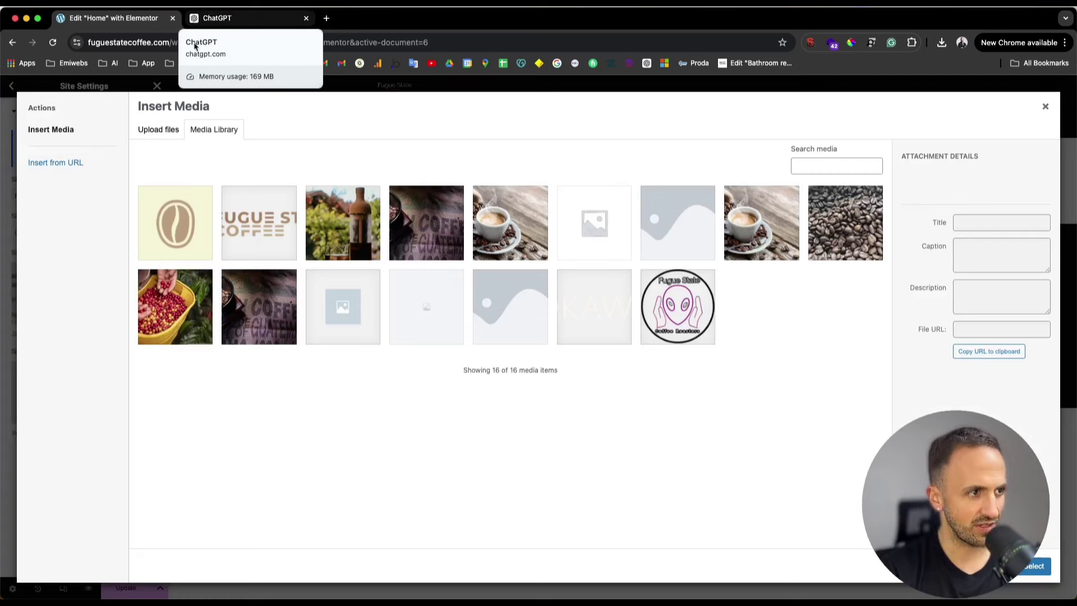
{"action": "left_click", "coordinate": [191, 236]}
{"action": "left_click", "coordinate": [1035, 570]}
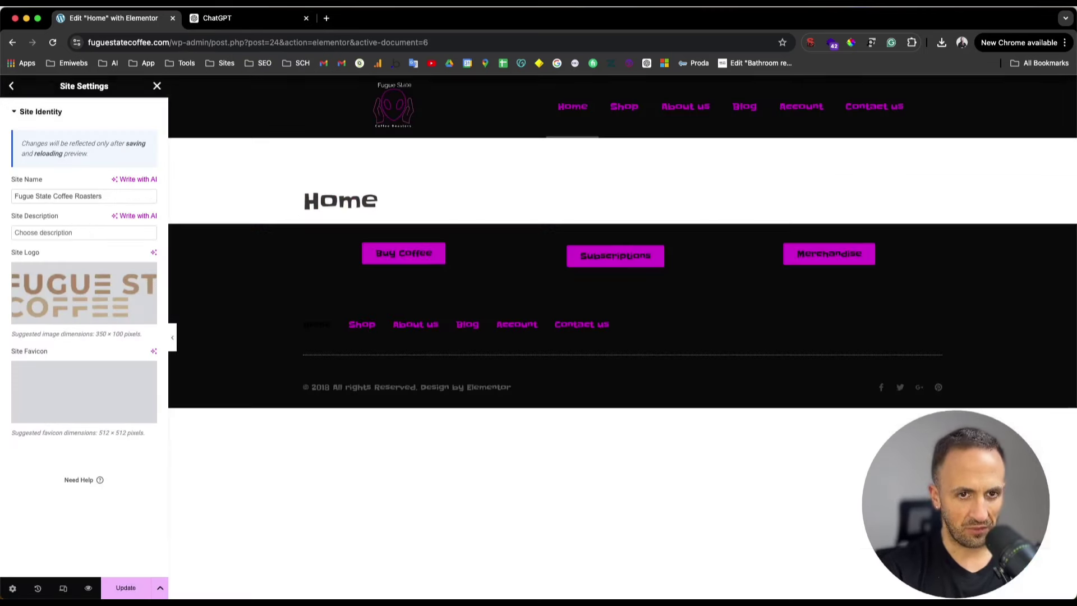
{"action": "left_click", "coordinate": [126, 590]}
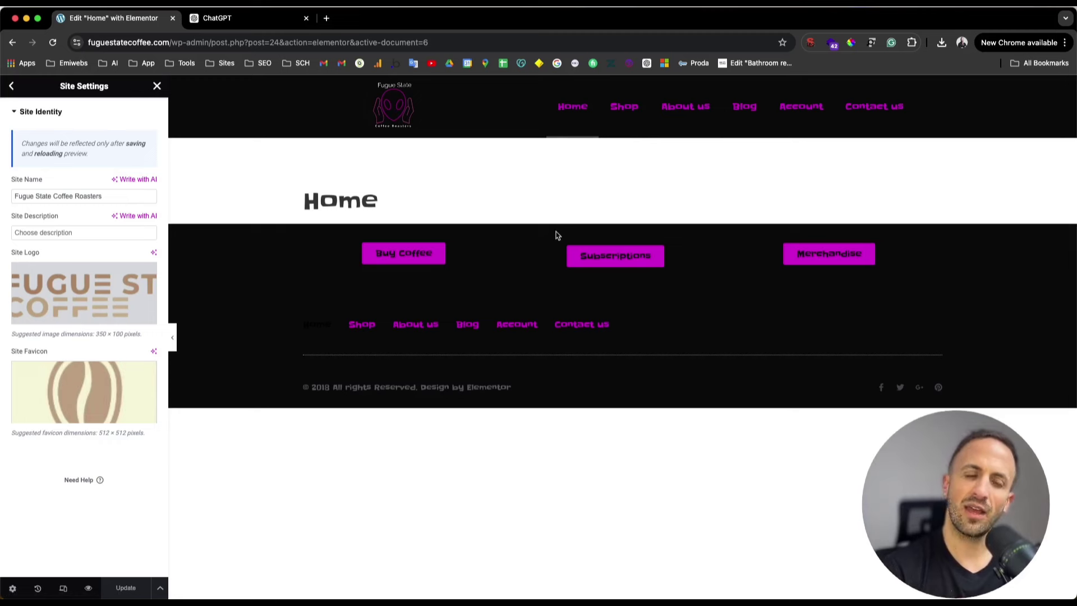
{"action": "left_click", "coordinate": [157, 86]}
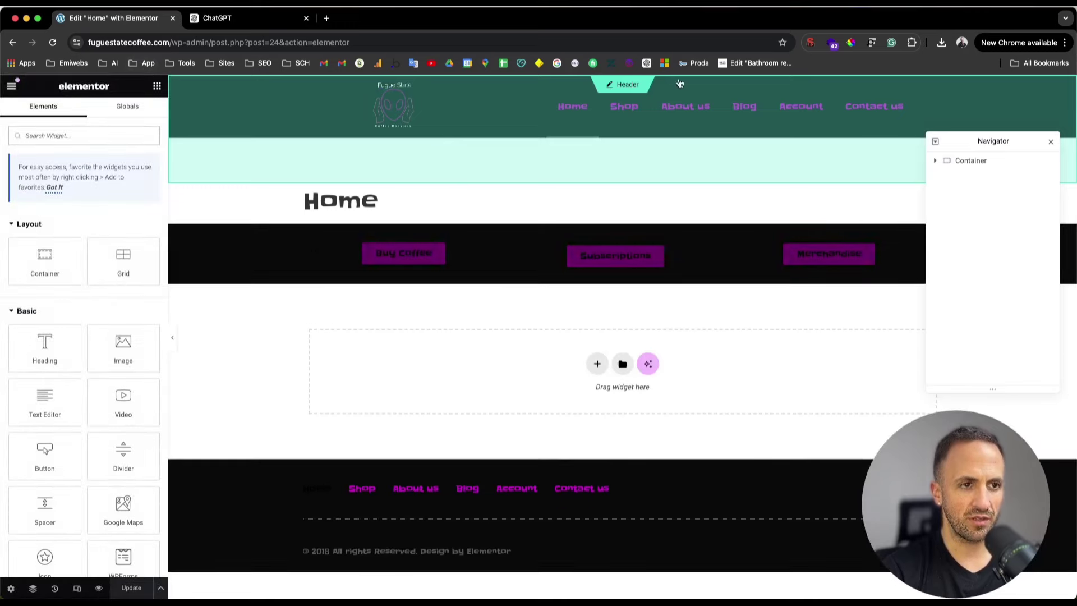
- Open the header for editing and set its outer container's background to the Coffee Bean global color
{"action": "left_click", "coordinate": [627, 85]}
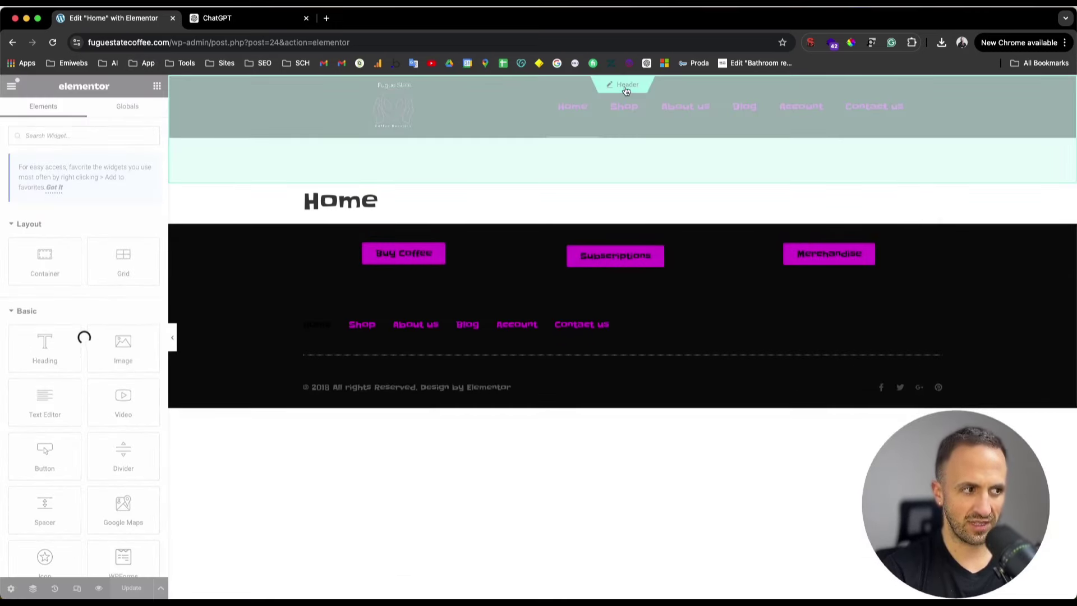
{"action": "left_click", "coordinate": [407, 117]}
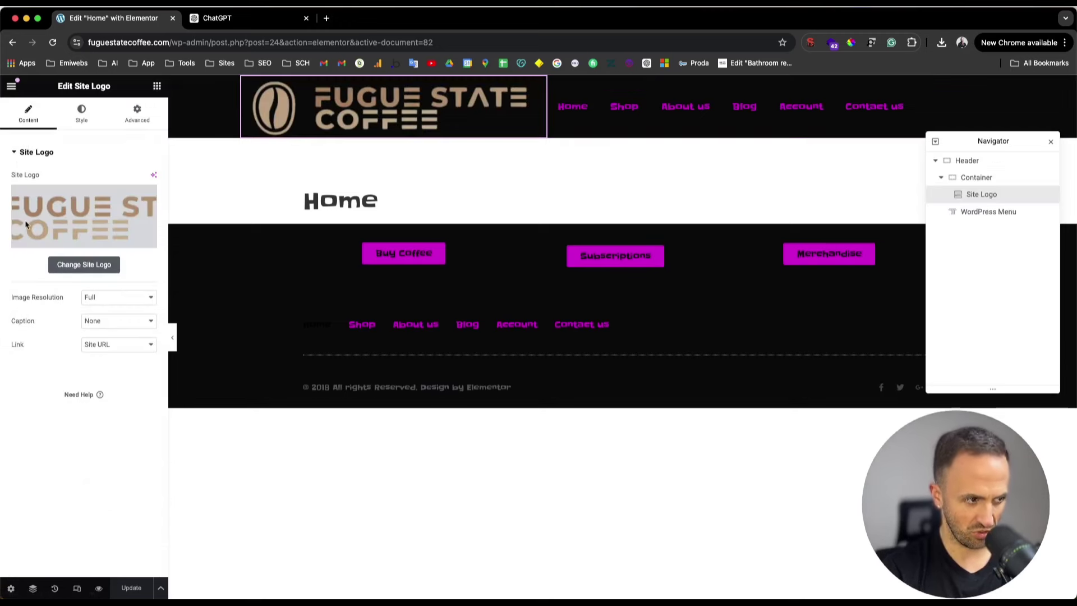
{"action": "left_click", "coordinate": [622, 82]}
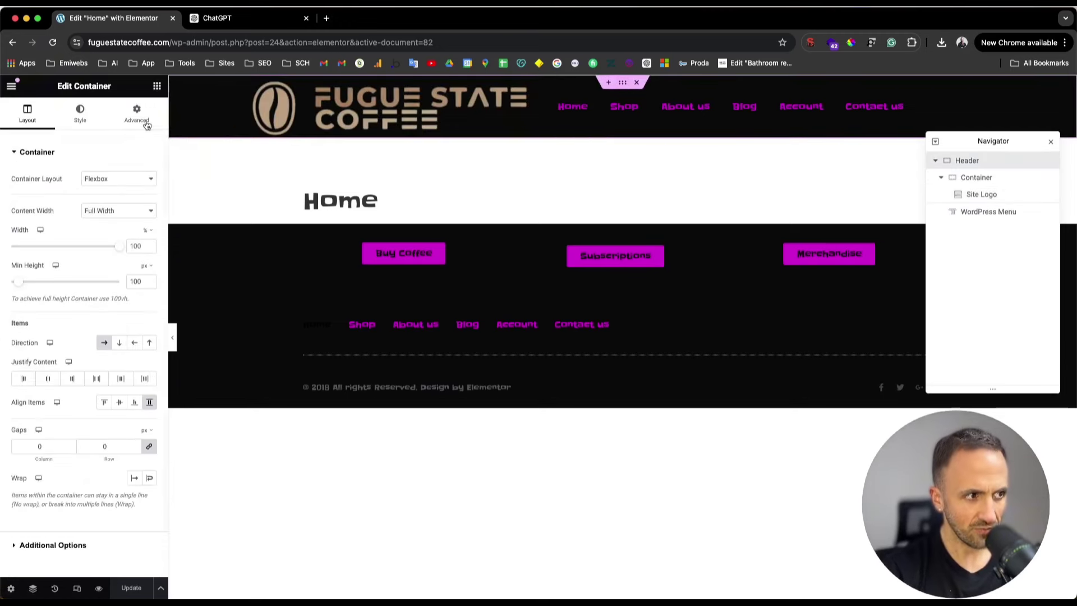
{"action": "left_click", "coordinate": [80, 112]}
{"action": "left_click", "coordinate": [134, 225]}
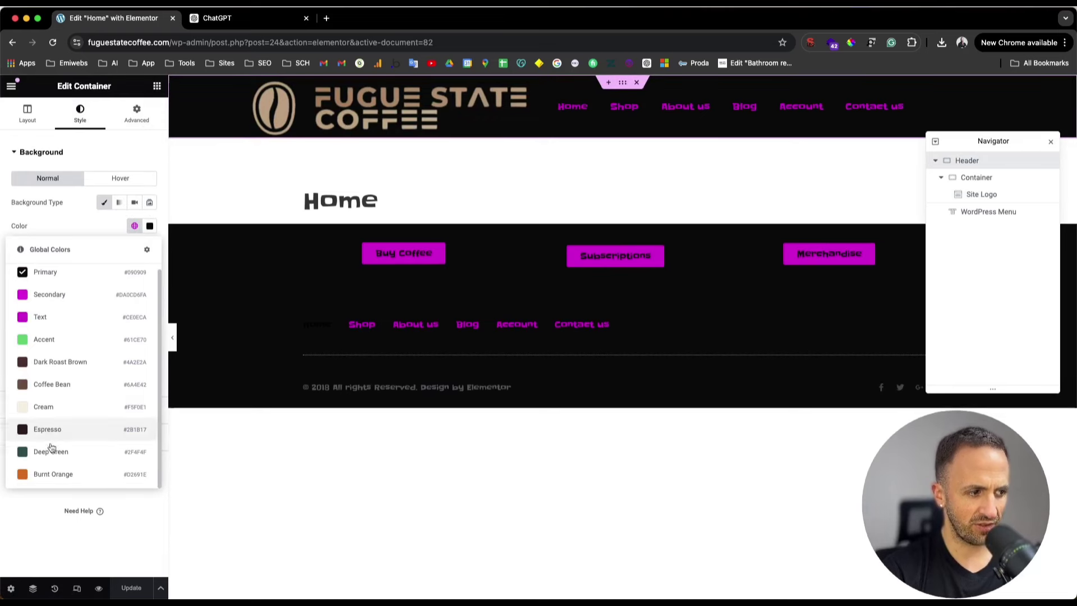
{"action": "left_click", "coordinate": [57, 388]}
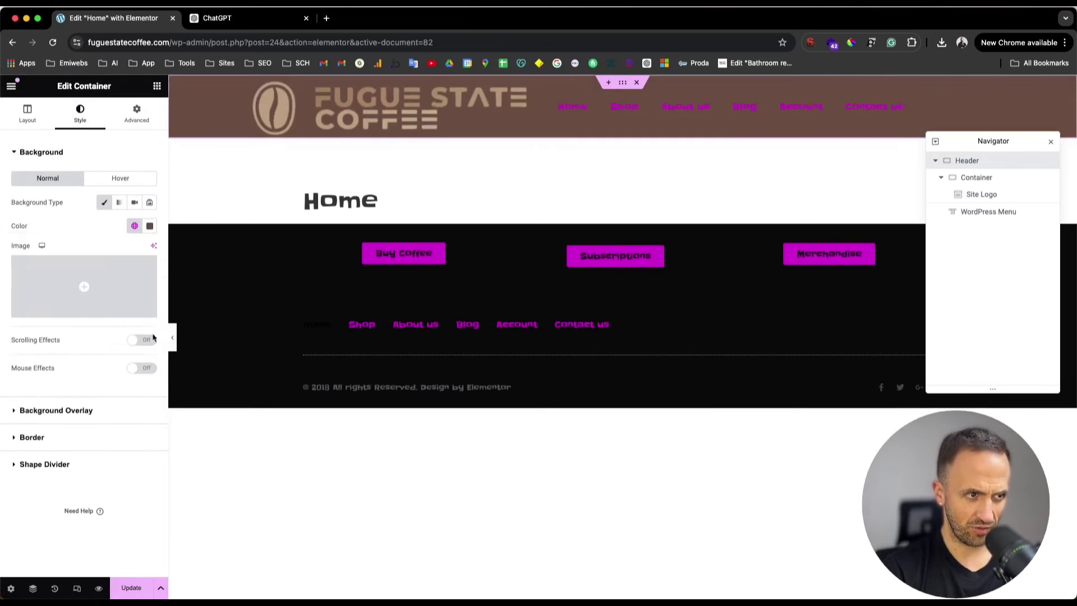
- Set the header logo's width to 60%
{"action": "left_click", "coordinate": [367, 119]}
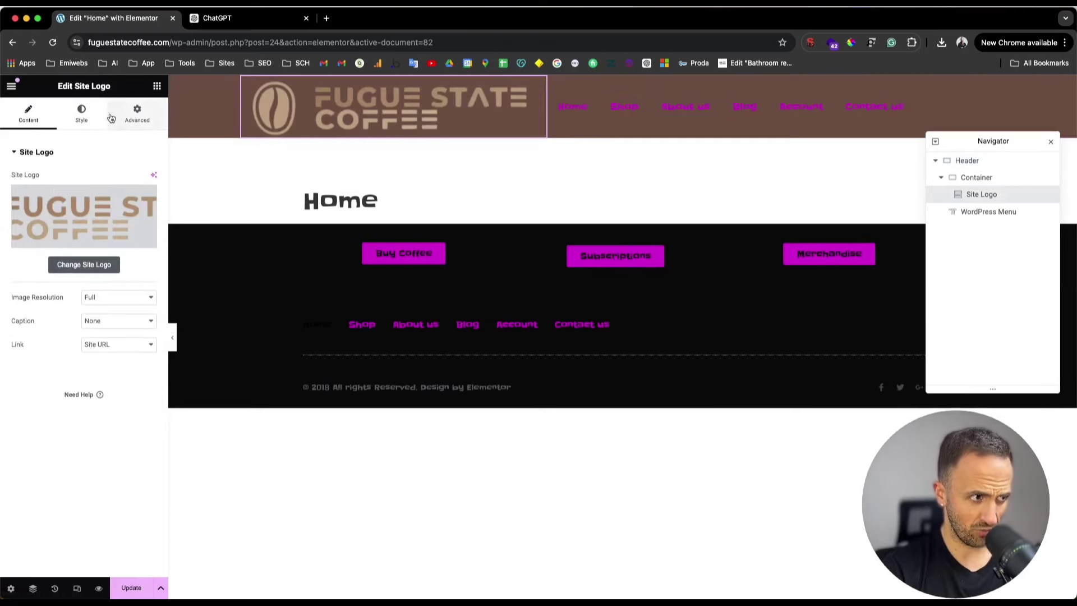
{"action": "left_click", "coordinate": [82, 114]}
{"action": "left_click_drag", "start_coordinate": [122, 219], "coordinate": [82, 222]}
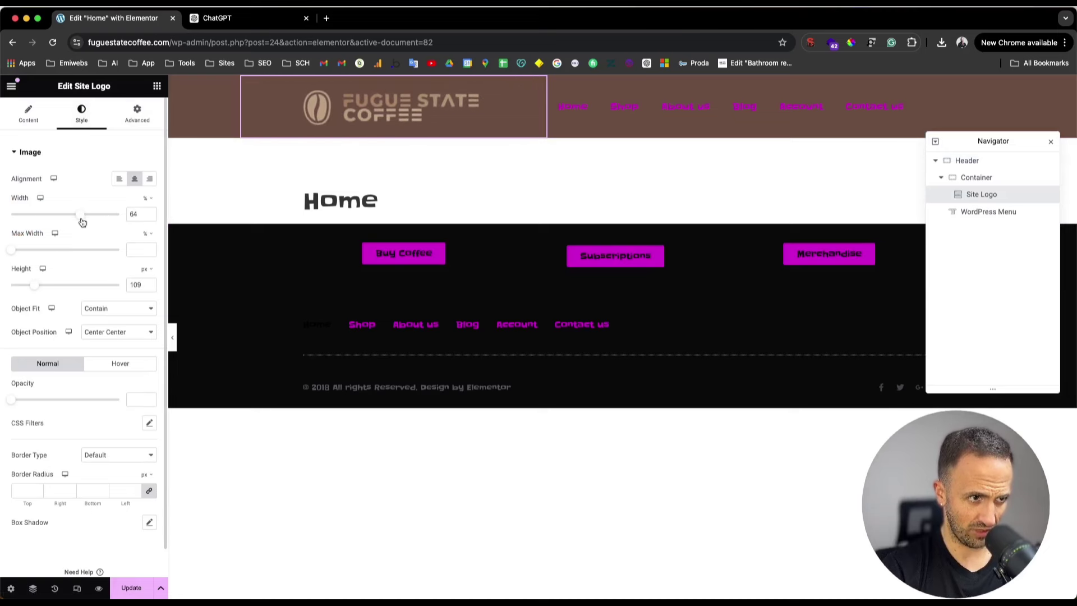
{"action": "left_click", "coordinate": [150, 217]}
{"action": "left_click", "coordinate": [149, 217]}
{"action": "left_click", "coordinate": [150, 217]}
{"action": "left_click", "coordinate": [150, 217]}
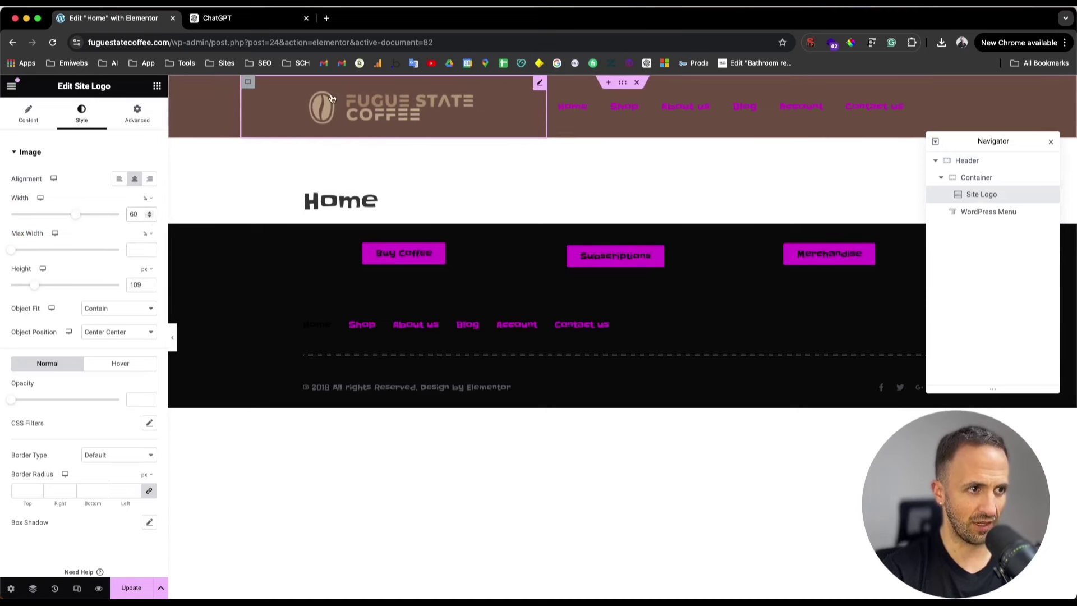
- Set the width of the container around the header logo to 25%
{"action": "left_click", "coordinate": [555, 92]}
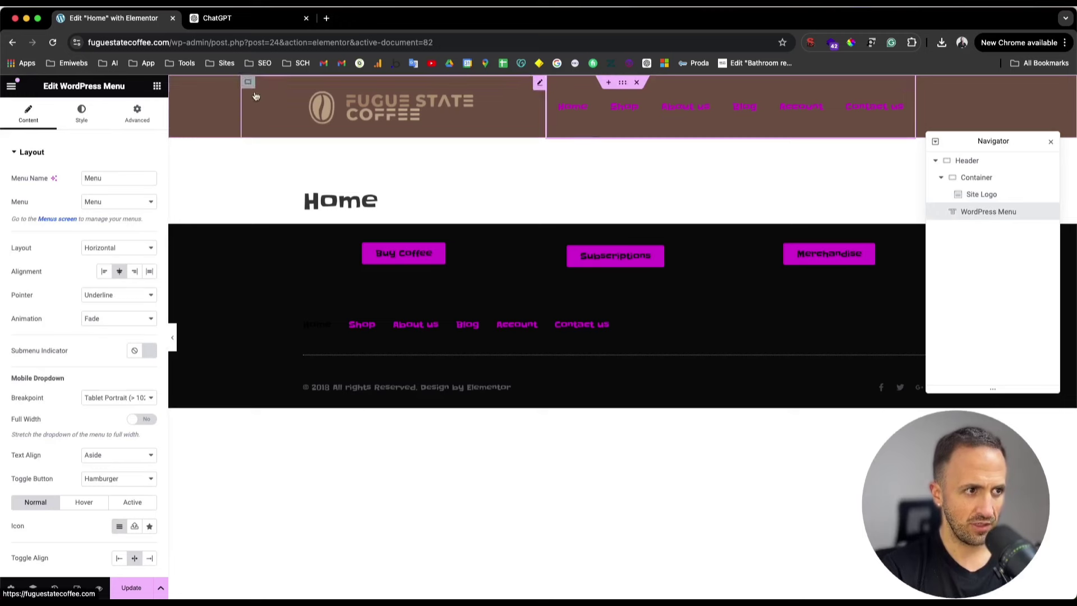
{"action": "left_click", "coordinate": [248, 82]}
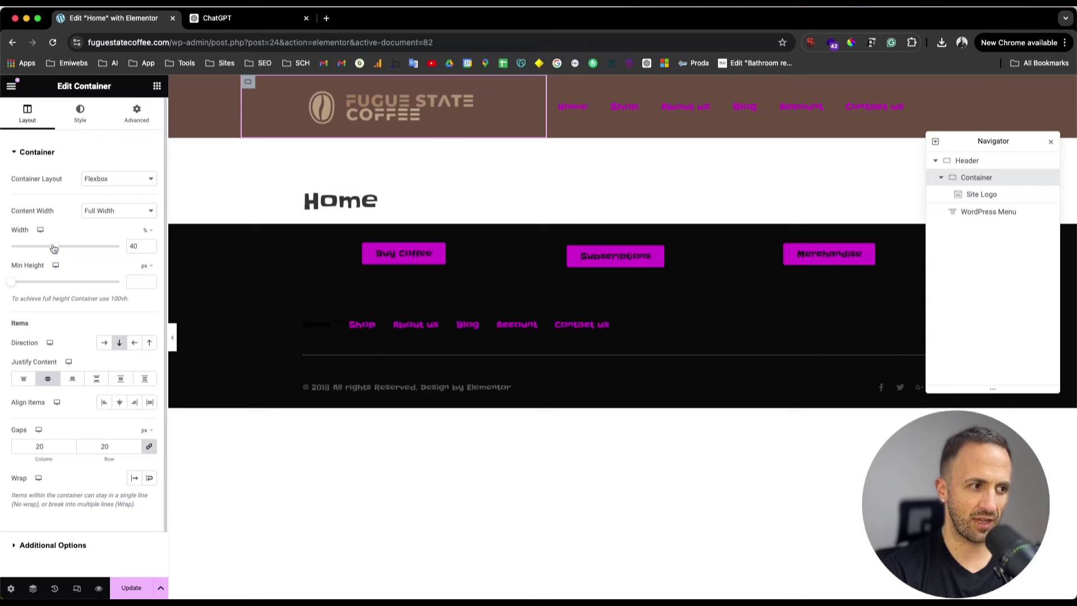
{"action": "left_click_drag", "start_coordinate": [53, 248], "coordinate": [35, 248]}
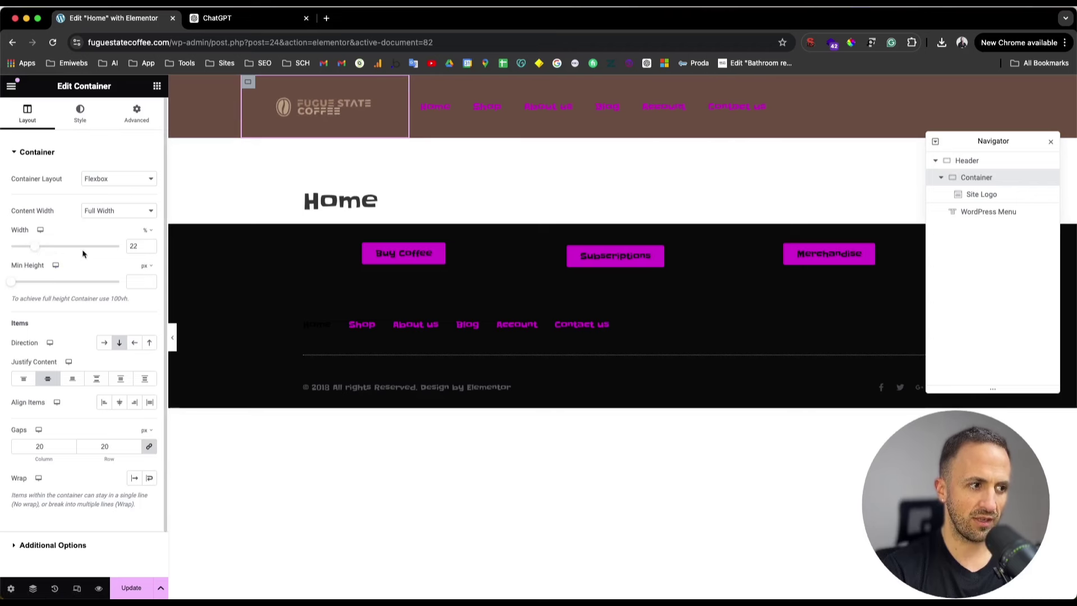
{"action": "left_click", "coordinate": [149, 245]}
{"action": "left_click", "coordinate": [148, 246]}
{"action": "left_click", "coordinate": [149, 245]}
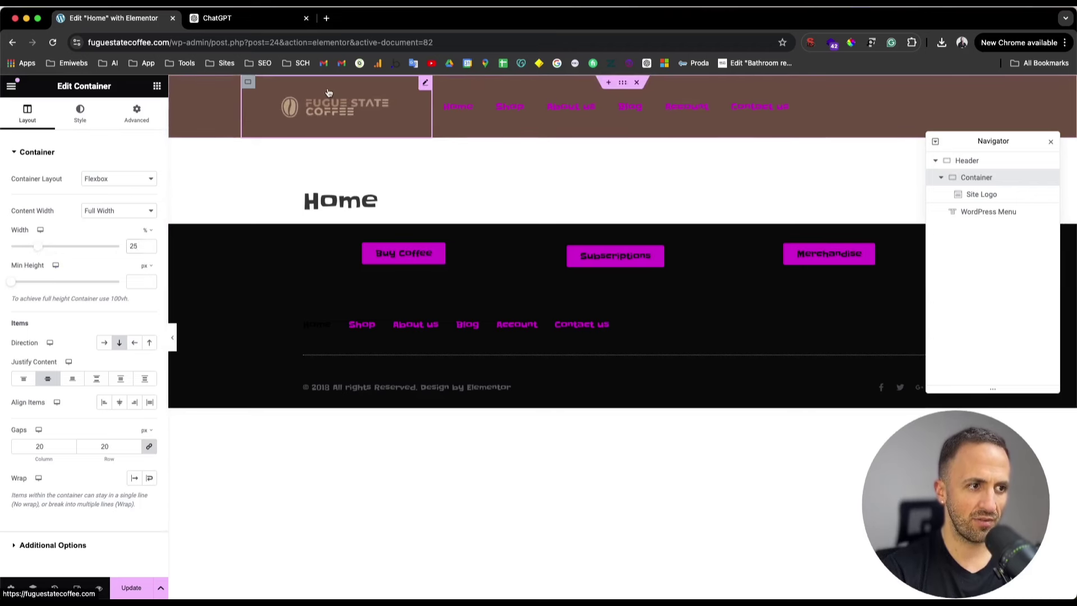
- Enlarge the header logo within its container by clearing its width value
{"action": "left_click", "coordinate": [331, 94]}
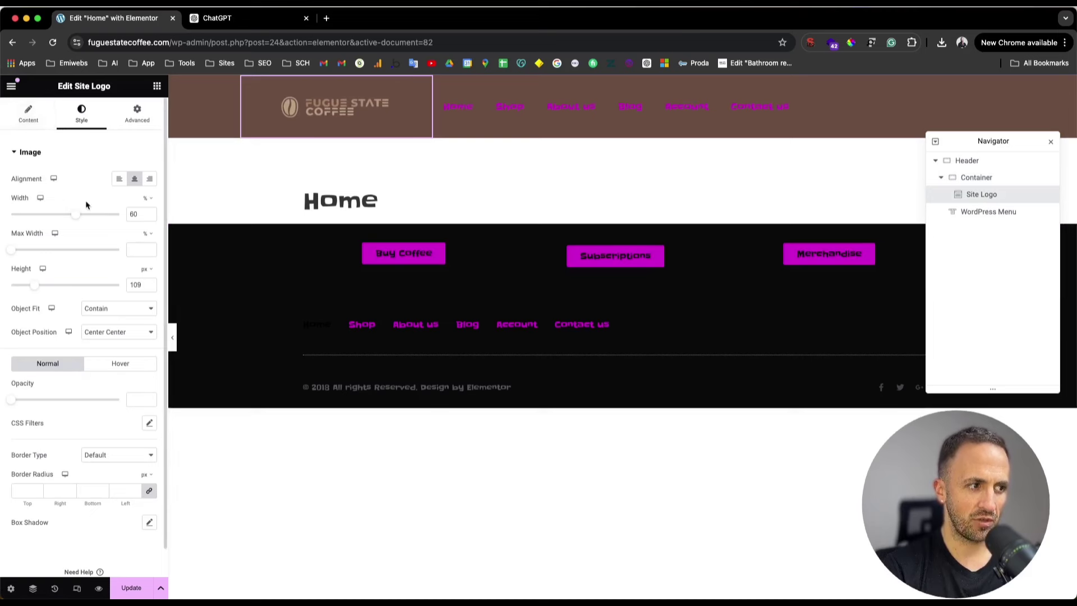
{"action": "left_click_drag", "start_coordinate": [76, 215], "coordinate": [116, 215]}
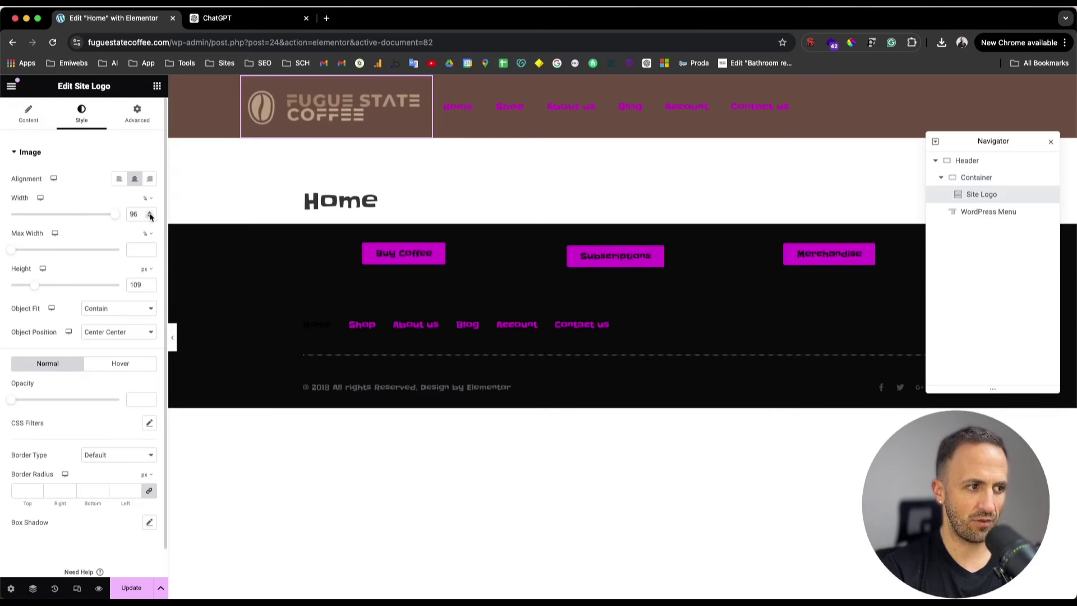
{"action": "key", "text": "BackSpace"}
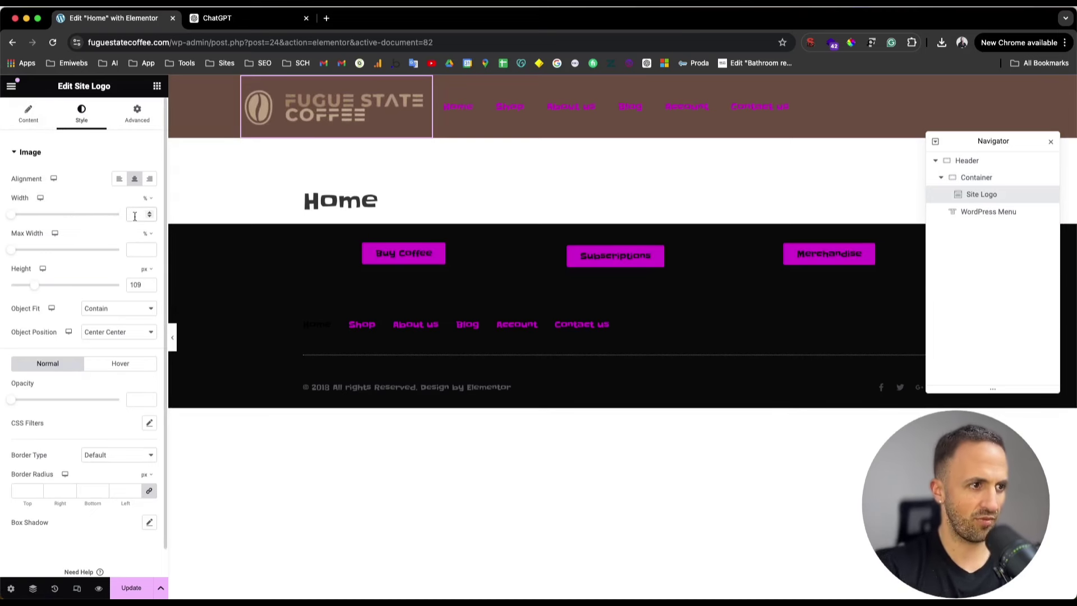
- Set the header menu's text color to the Cream global color, close the Navigator and update the header
{"action": "left_click", "coordinate": [721, 120]}
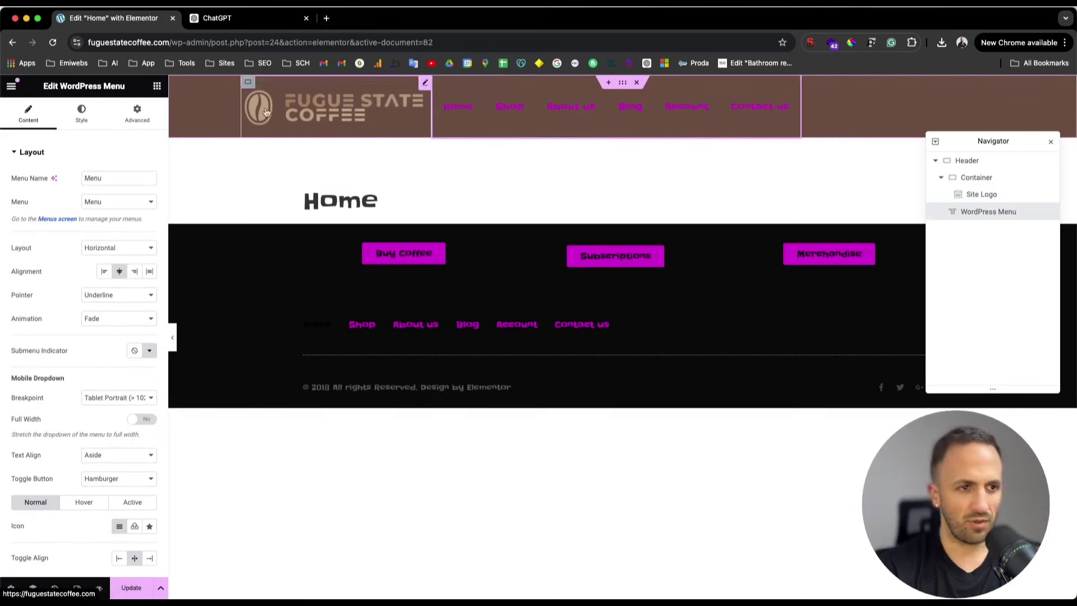
{"action": "left_click", "coordinate": [81, 112]}
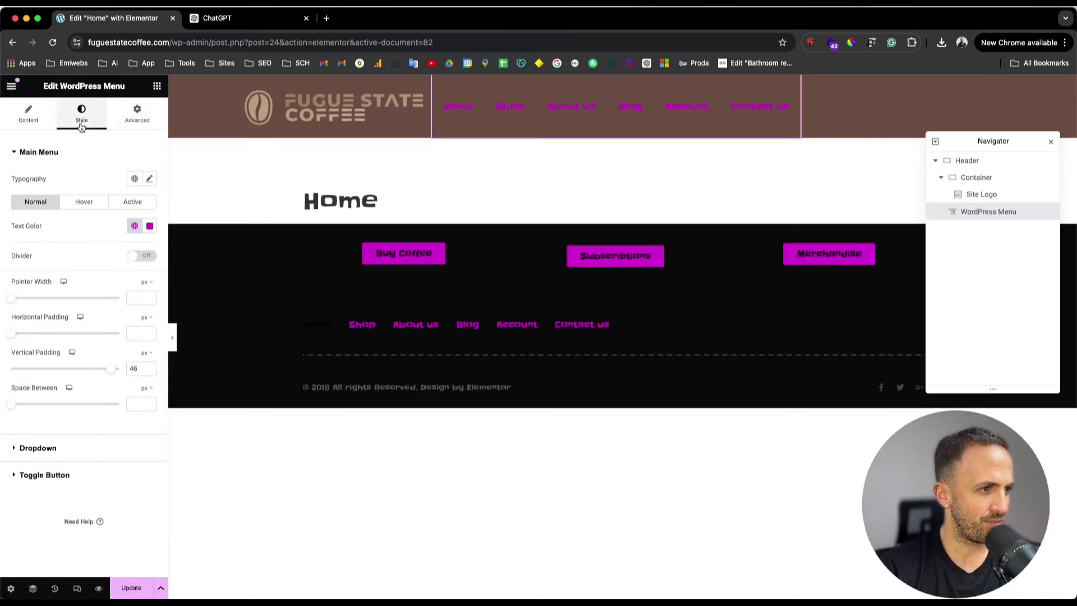
{"action": "left_click", "coordinate": [133, 225]}
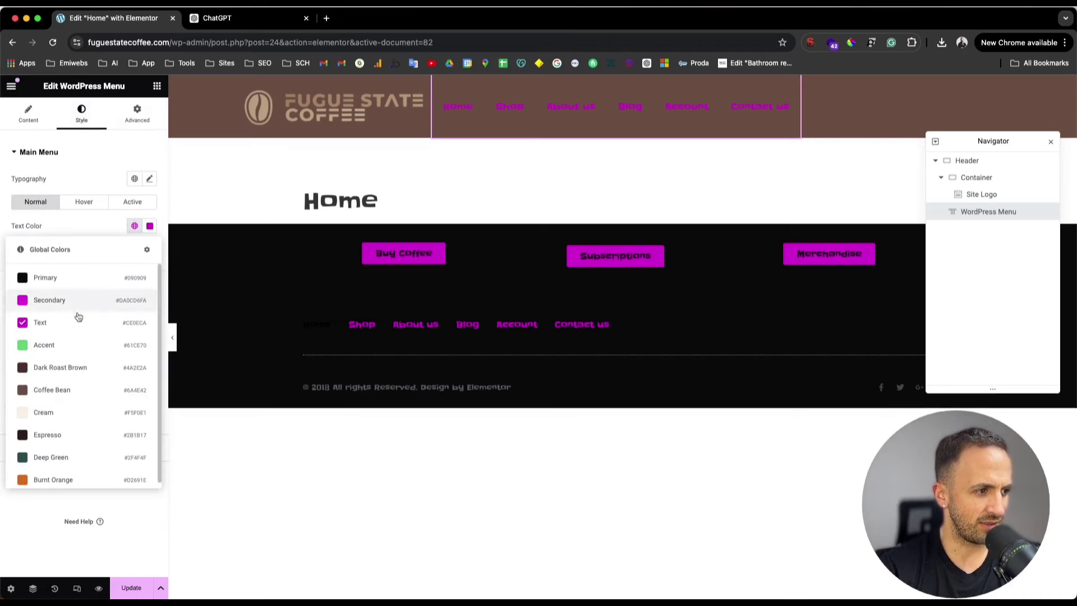
{"action": "left_click", "coordinate": [64, 418]}
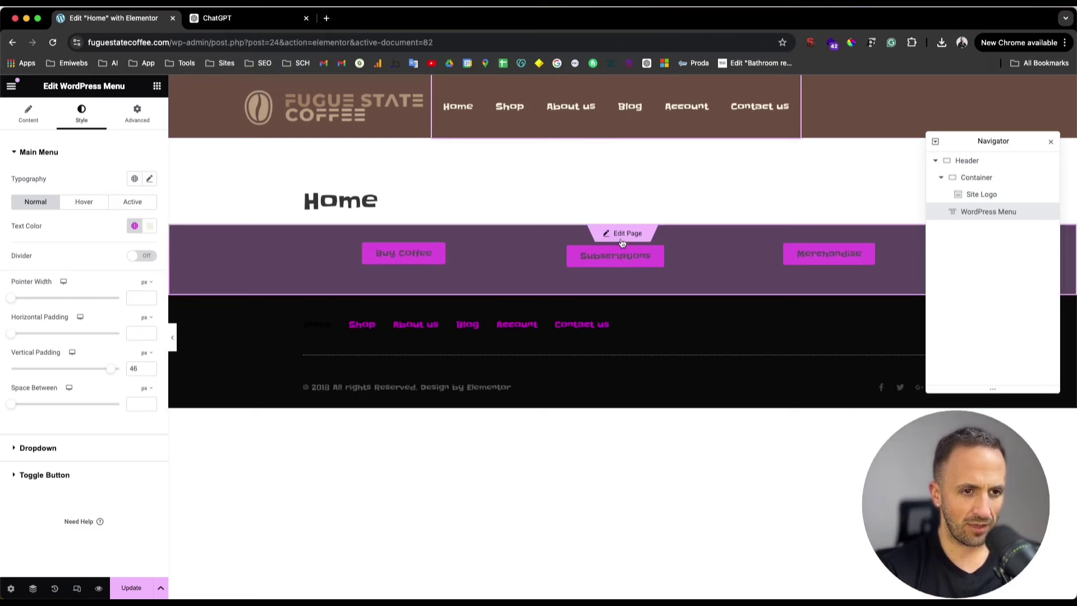
{"action": "left_click", "coordinate": [1051, 142]}
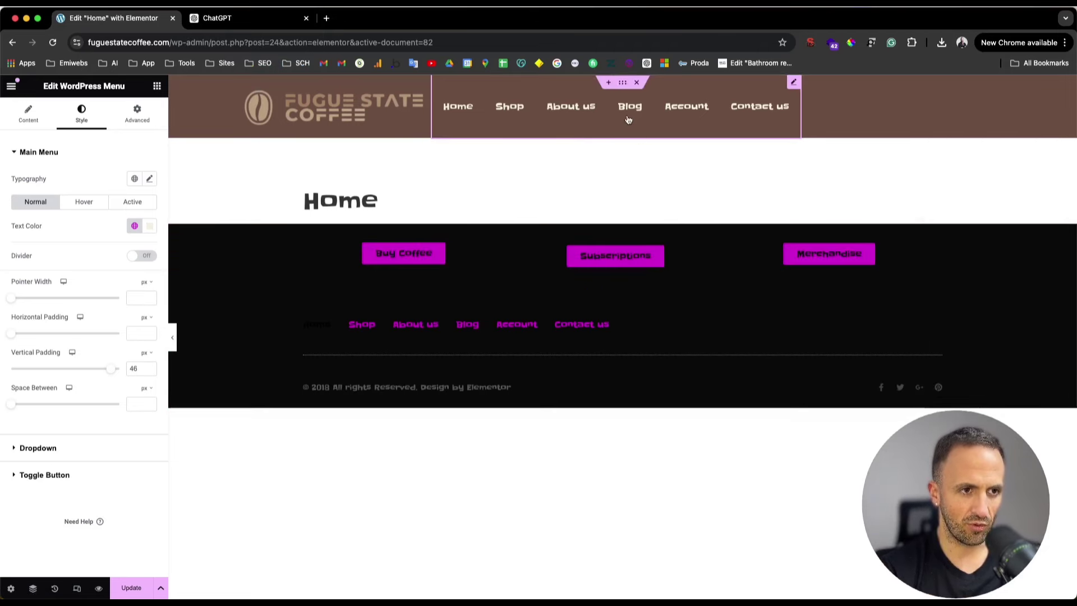
{"action": "left_click", "coordinate": [128, 588]}
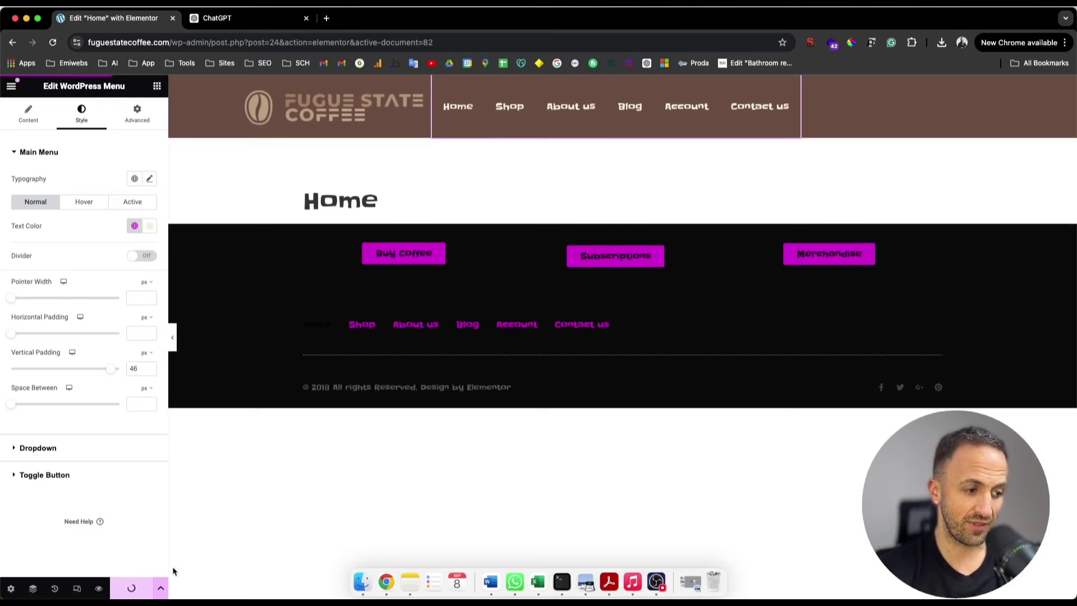
- Switch to editing the page and set the background of the three-button grid container to the Coffee Bean global color
{"action": "left_click", "coordinate": [394, 110]}
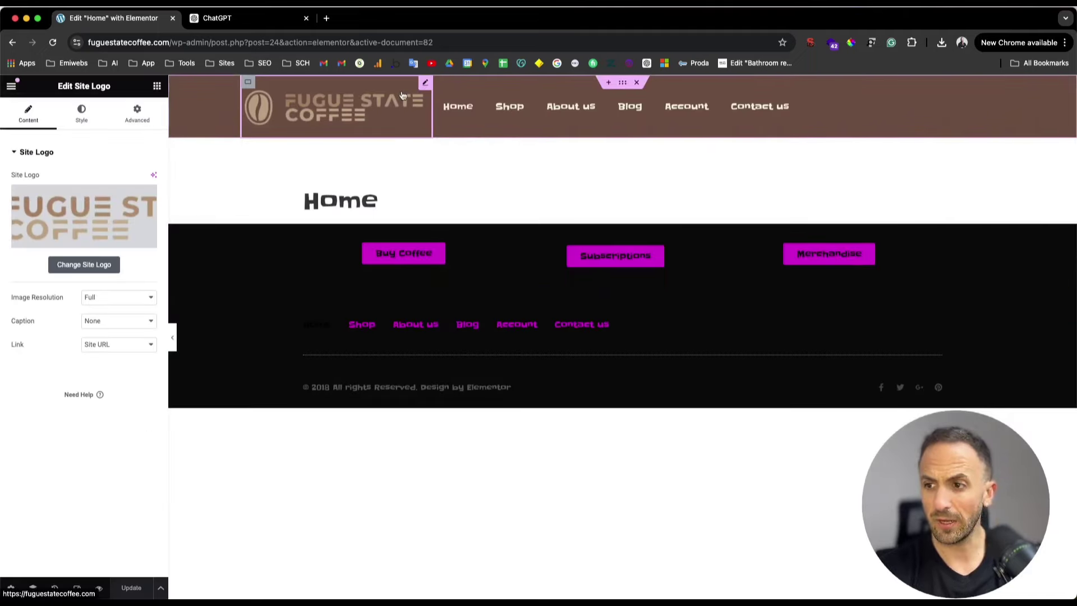
{"action": "left_click", "coordinate": [619, 235]}
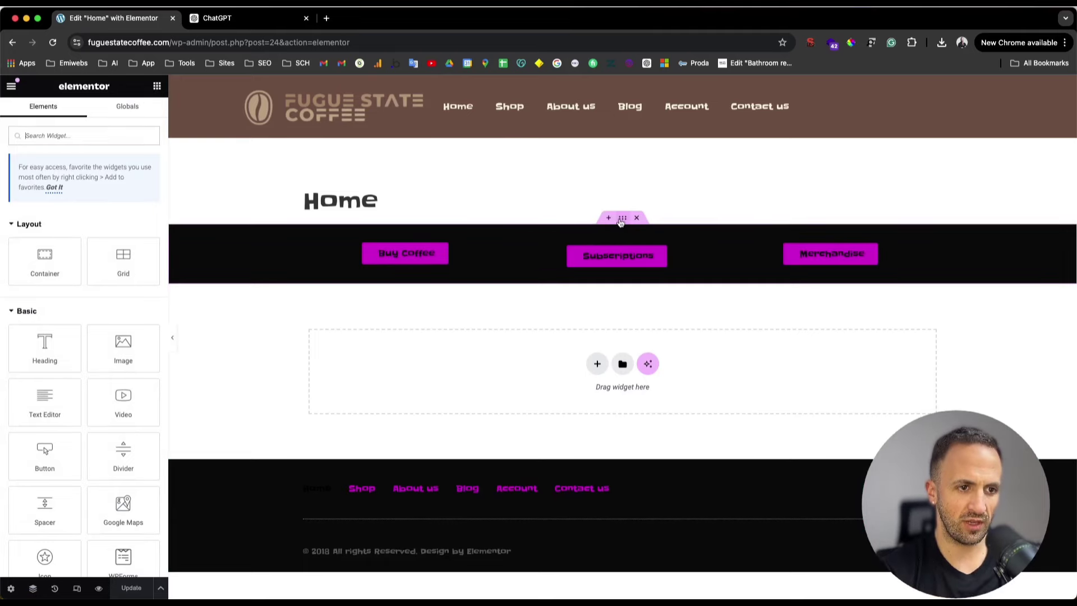
{"action": "left_click", "coordinate": [621, 218]}
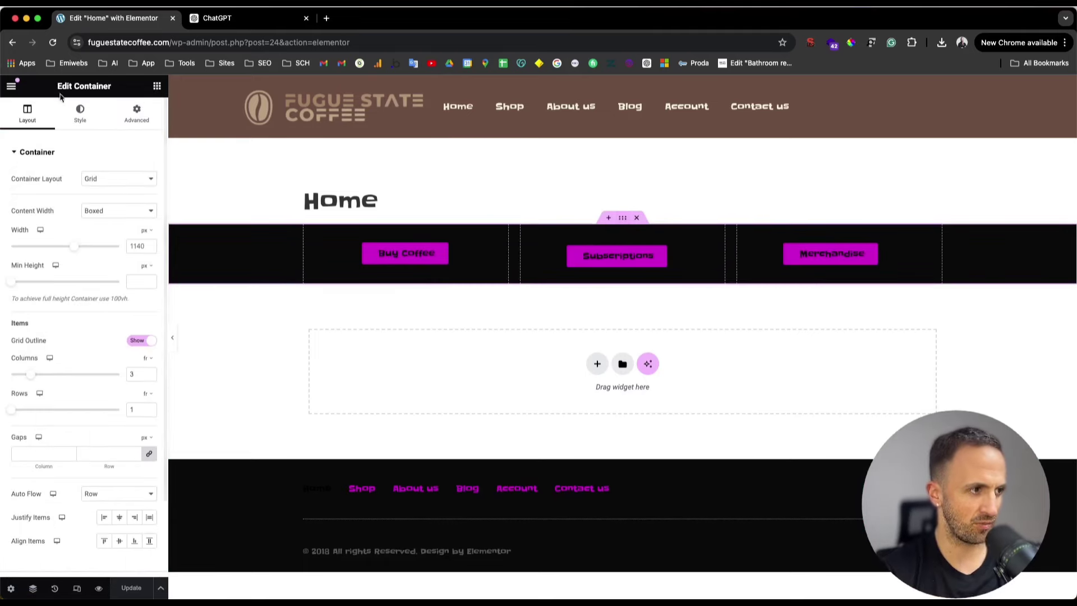
{"action": "left_click", "coordinate": [80, 112]}
{"action": "left_click", "coordinate": [135, 226]}
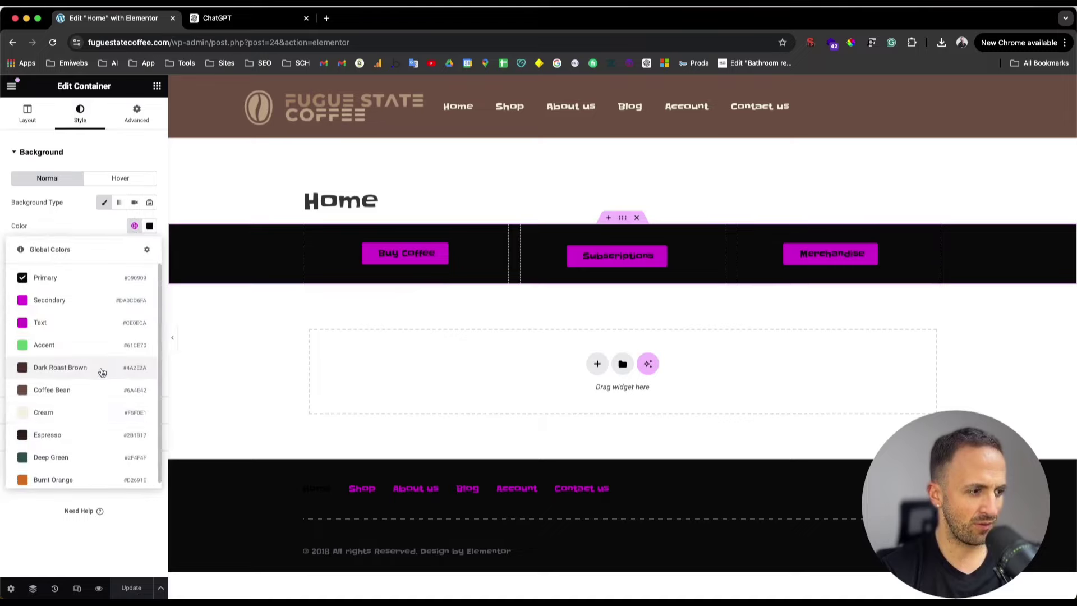
{"action": "left_click", "coordinate": [82, 390]}
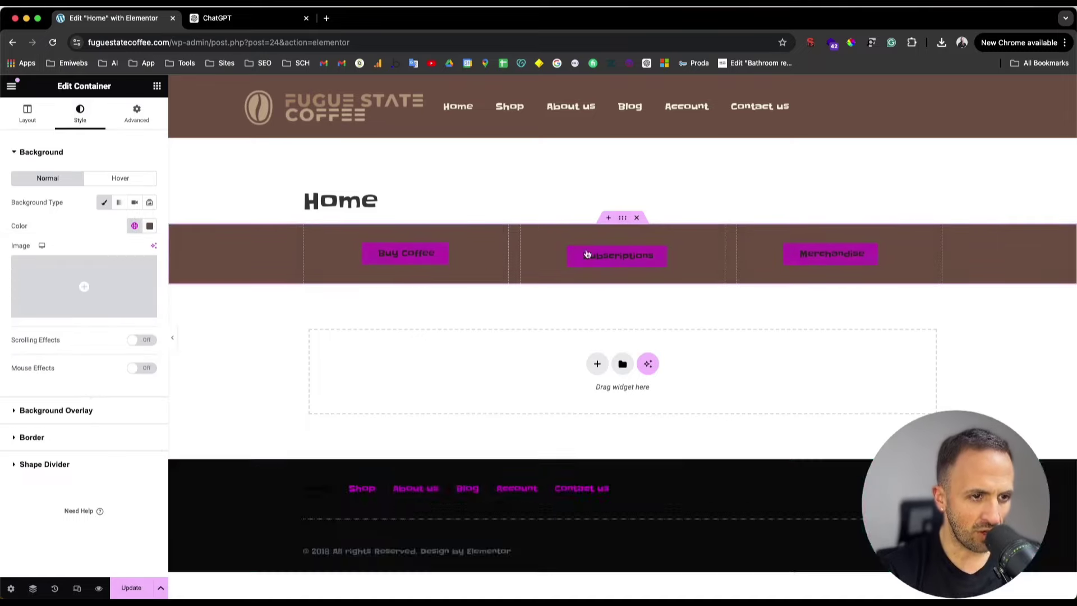
- Save the page changes while switching to the footer, and add an Image widget to the footer's empty column
{"action": "left_click", "coordinate": [623, 469]}
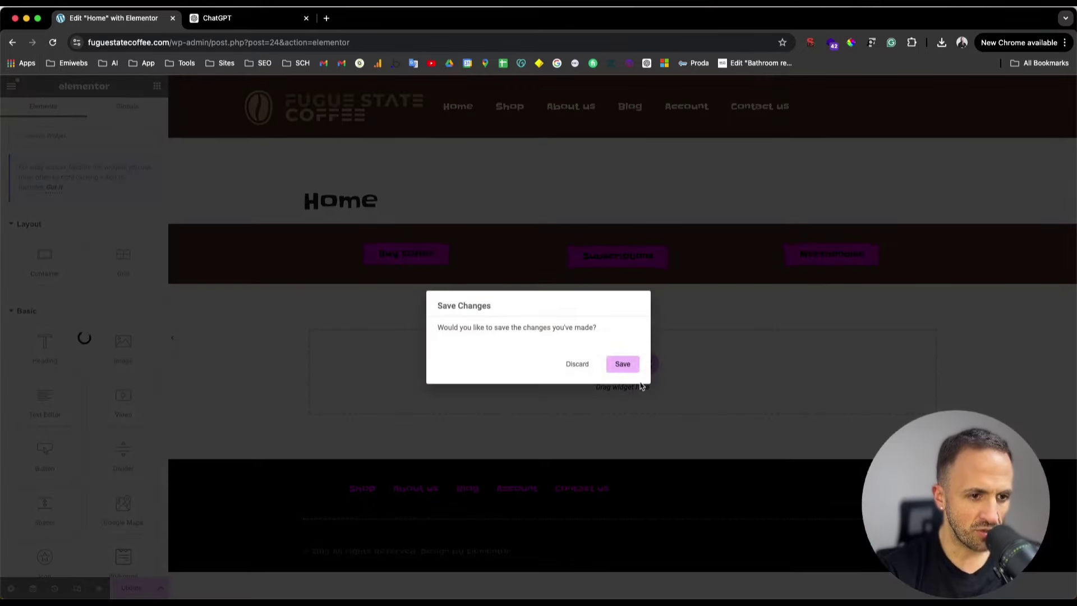
{"action": "left_click", "coordinate": [622, 363]}
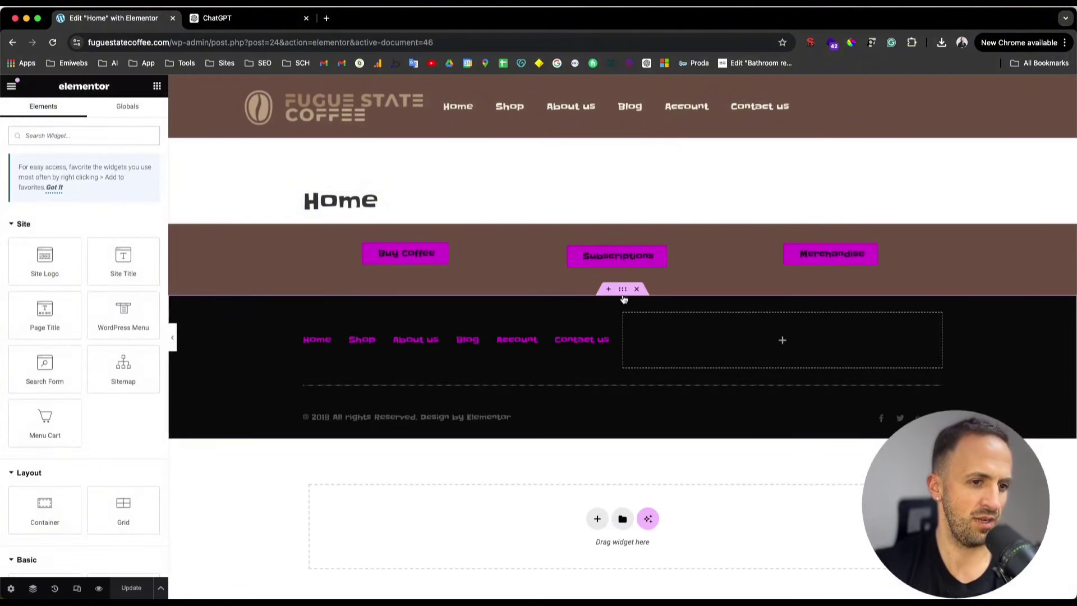
{"action": "left_click", "coordinate": [622, 290]}
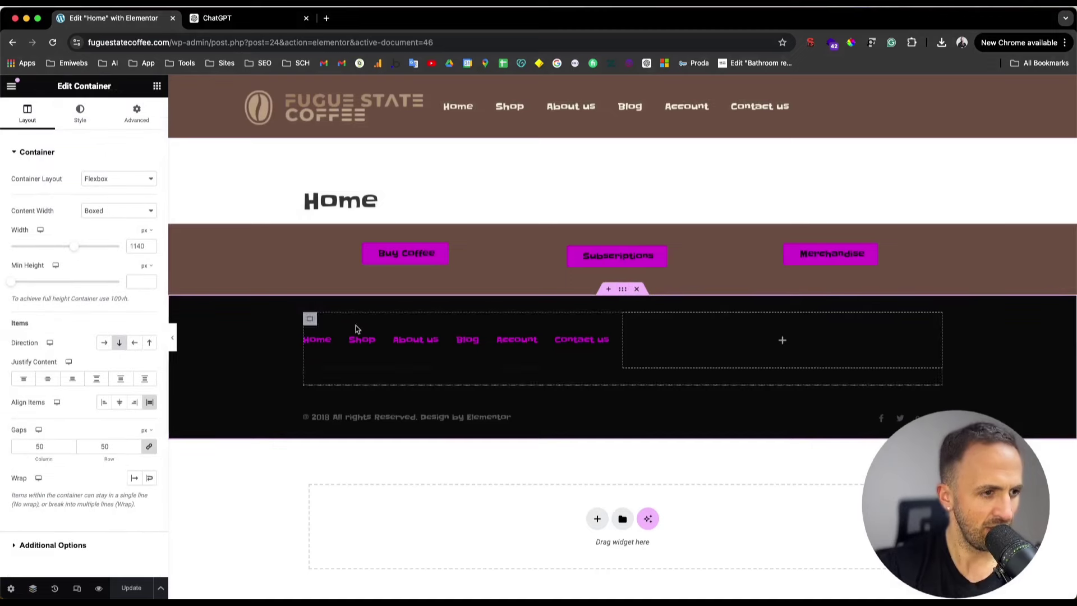
{"action": "left_click", "coordinate": [157, 87]}
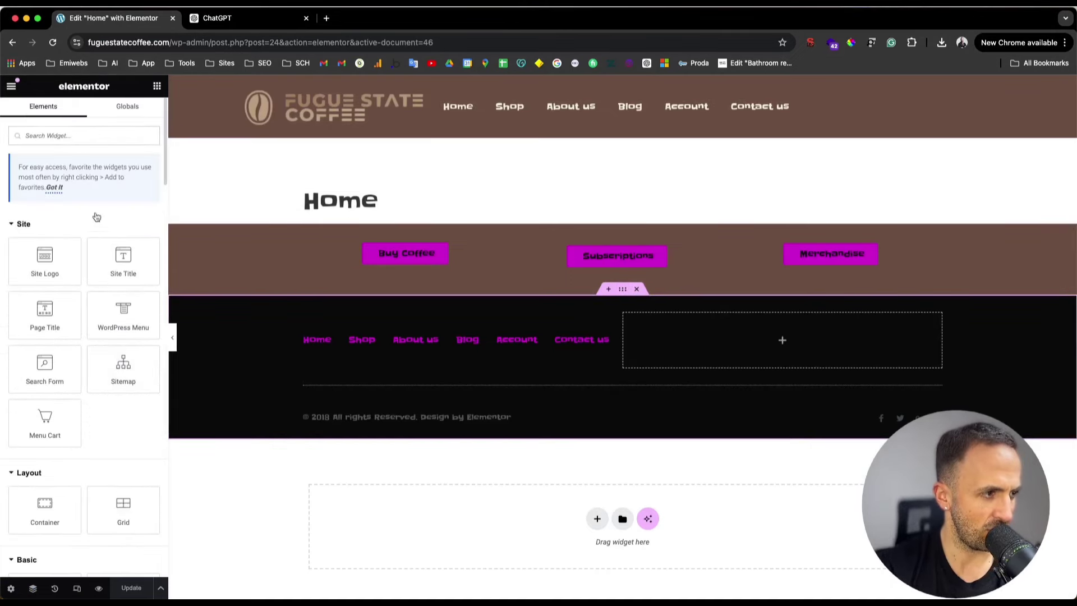
{"action": "type", "text": "ig"}
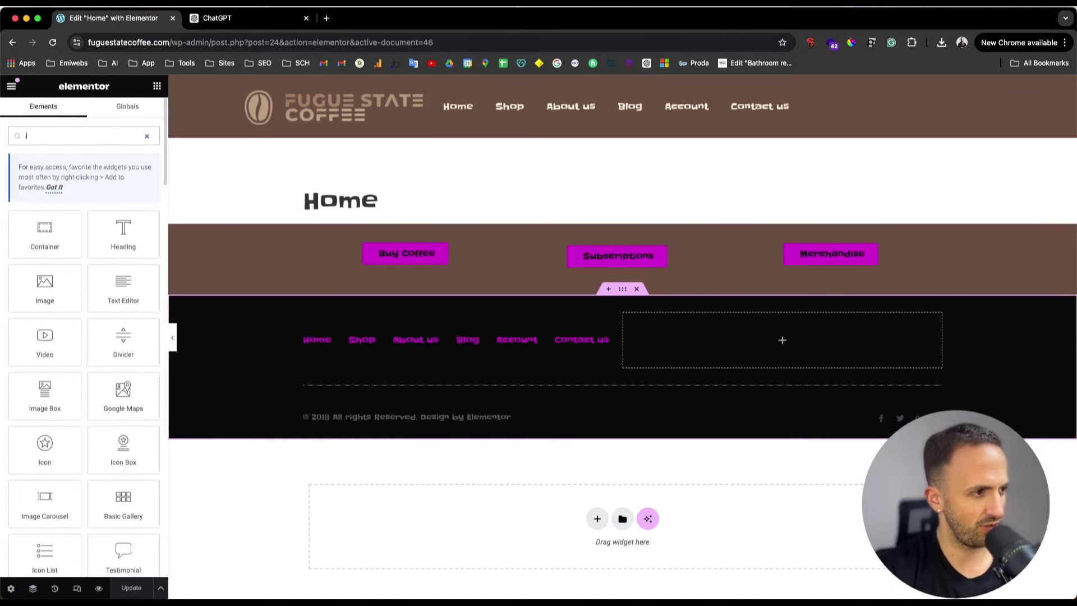
{"action": "key", "text": "BackSpace"}
{"action": "key", "text": "BackSpace"}
{"action": "type", "text": "imag"}
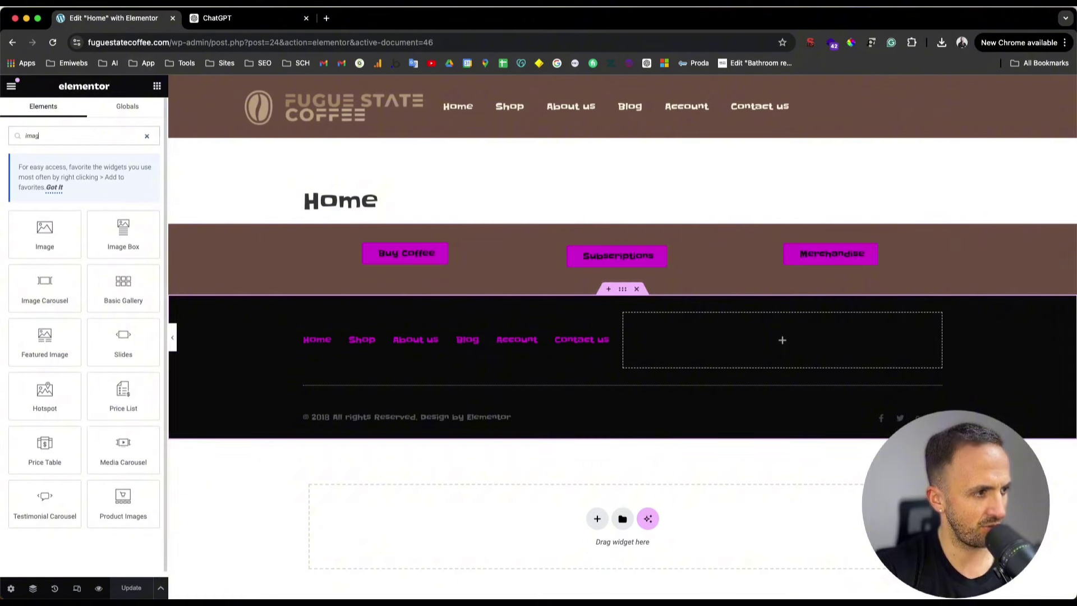
{"action": "left_click_drag", "start_coordinate": [26, 230], "coordinate": [723, 339]}
- Insert the Fugue State Coffee logo from the media library into the footer's Image widget
{"action": "left_click", "coordinate": [116, 215]}
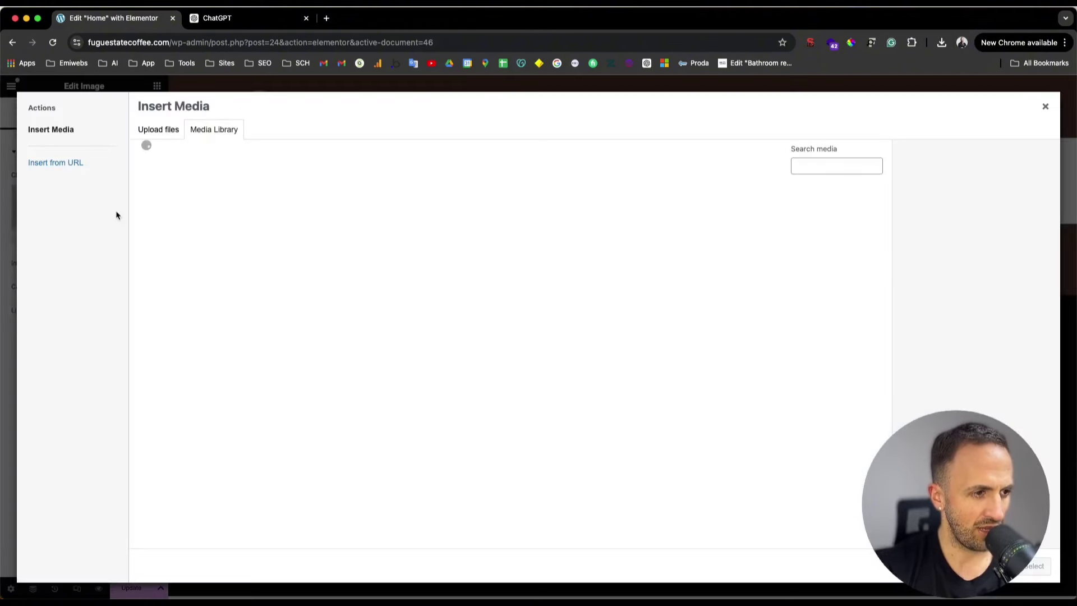
{"action": "left_click", "coordinate": [246, 236]}
{"action": "left_click", "coordinate": [1035, 565]}
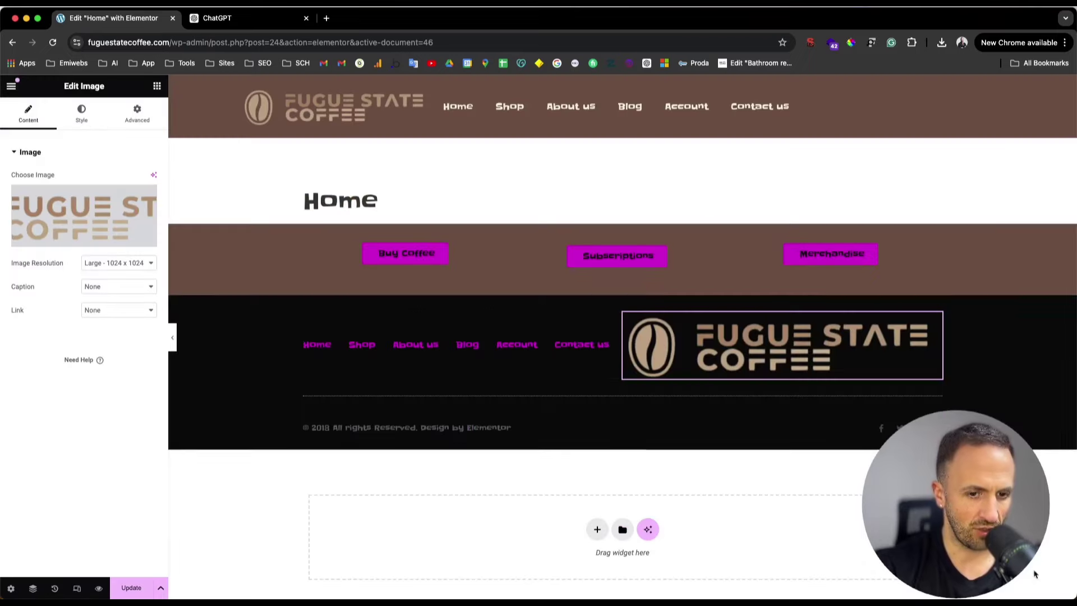
- Try the Espresso global color on the footer container's background, and set it to Dark Roast Brown instead
{"action": "left_click", "coordinate": [623, 288]}
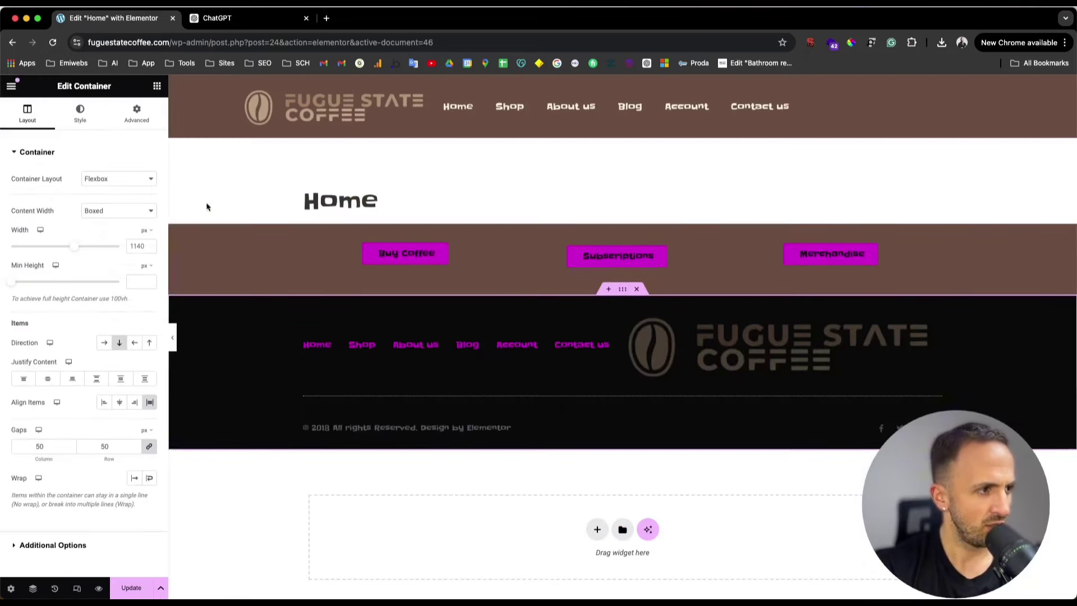
{"action": "left_click", "coordinate": [80, 113]}
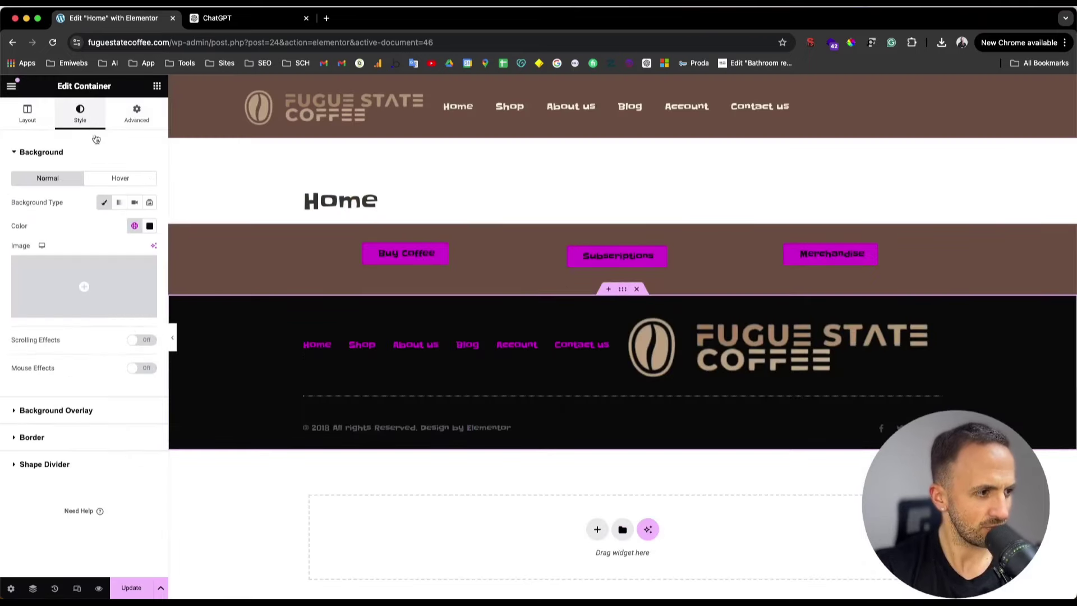
{"action": "left_click", "coordinate": [134, 226]}
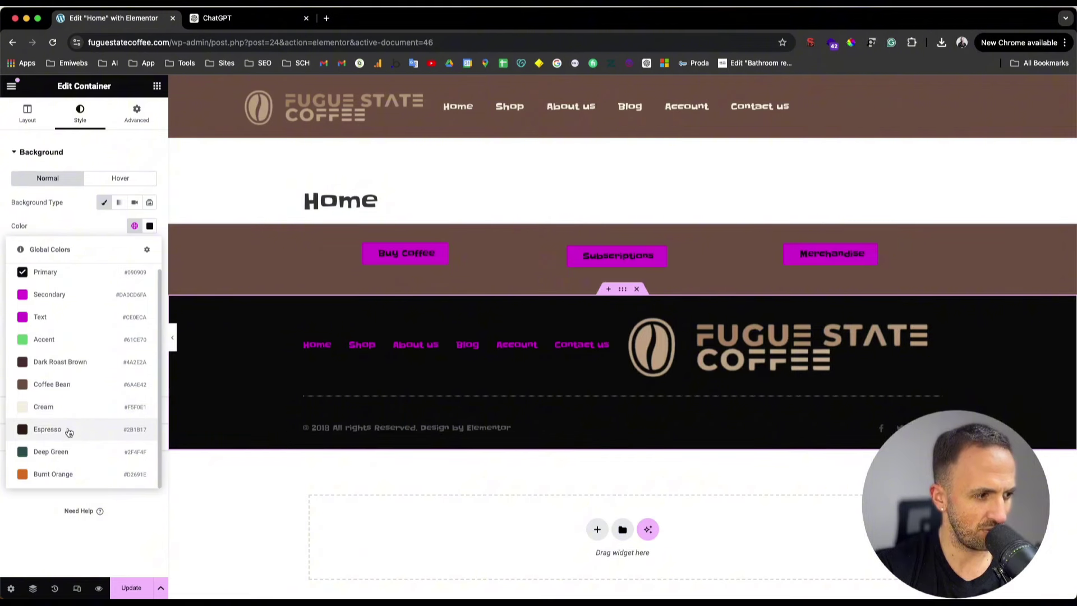
{"action": "left_click", "coordinate": [68, 430]}
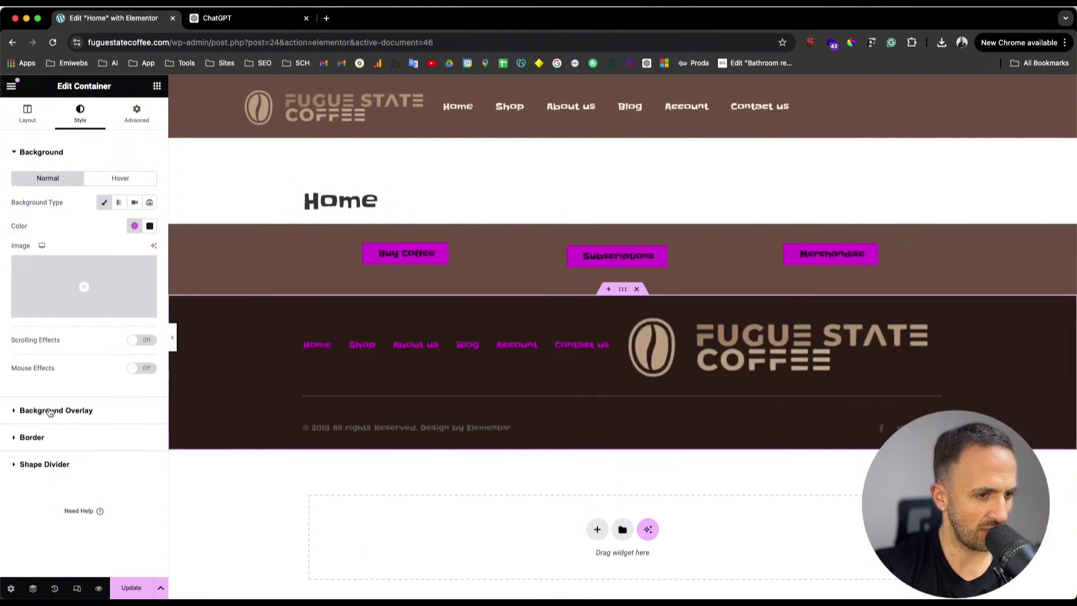
{"action": "left_click", "coordinate": [135, 226]}
{"action": "left_click", "coordinate": [69, 375]}
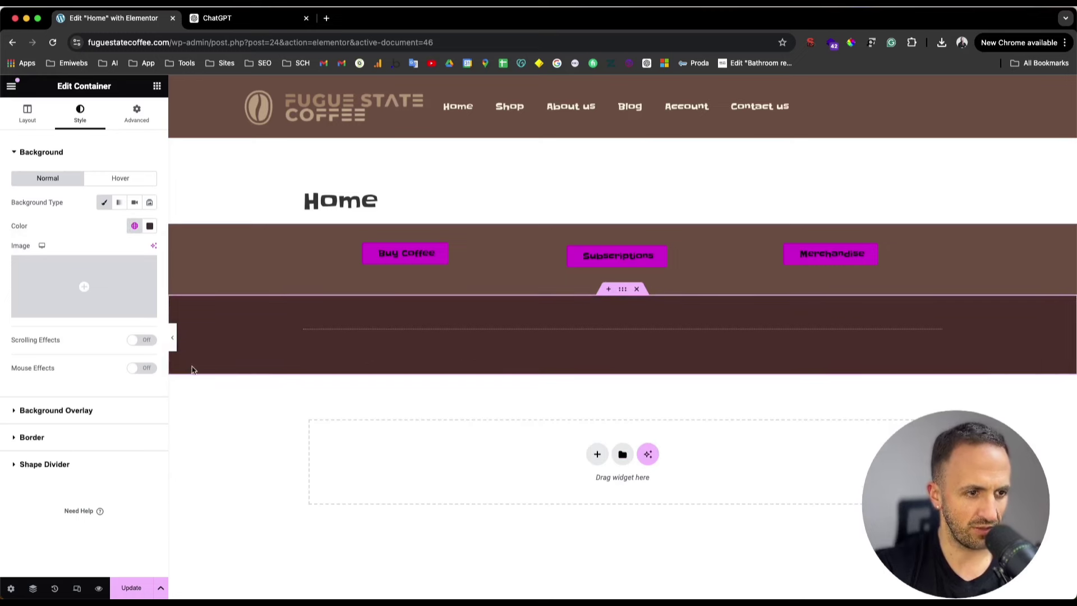
- Set the footer menu's text color to the Cream global color
{"action": "left_click", "coordinate": [493, 353]}
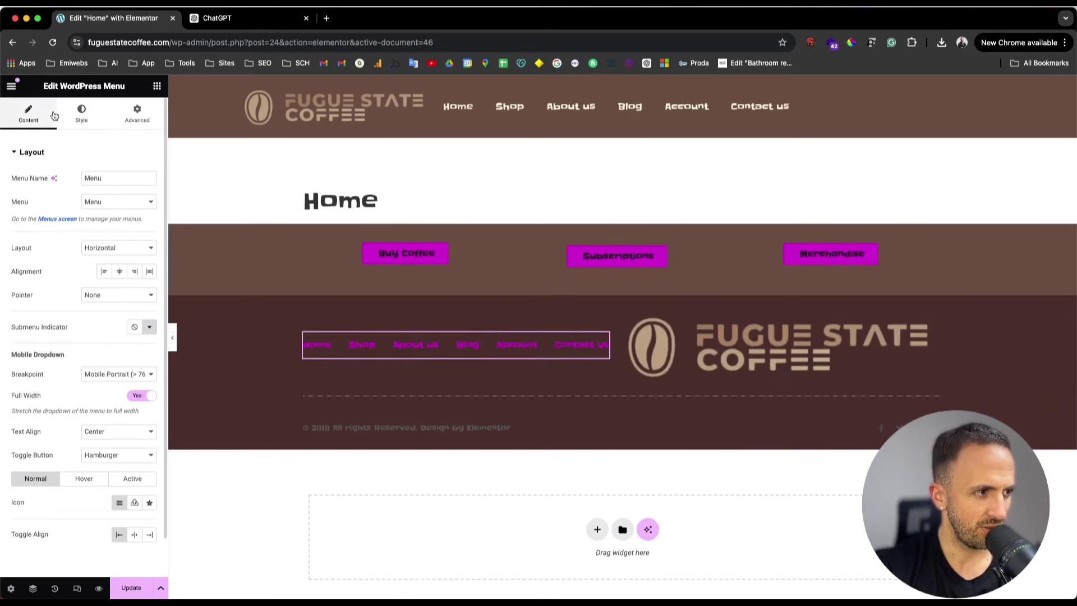
{"action": "left_click", "coordinate": [79, 114]}
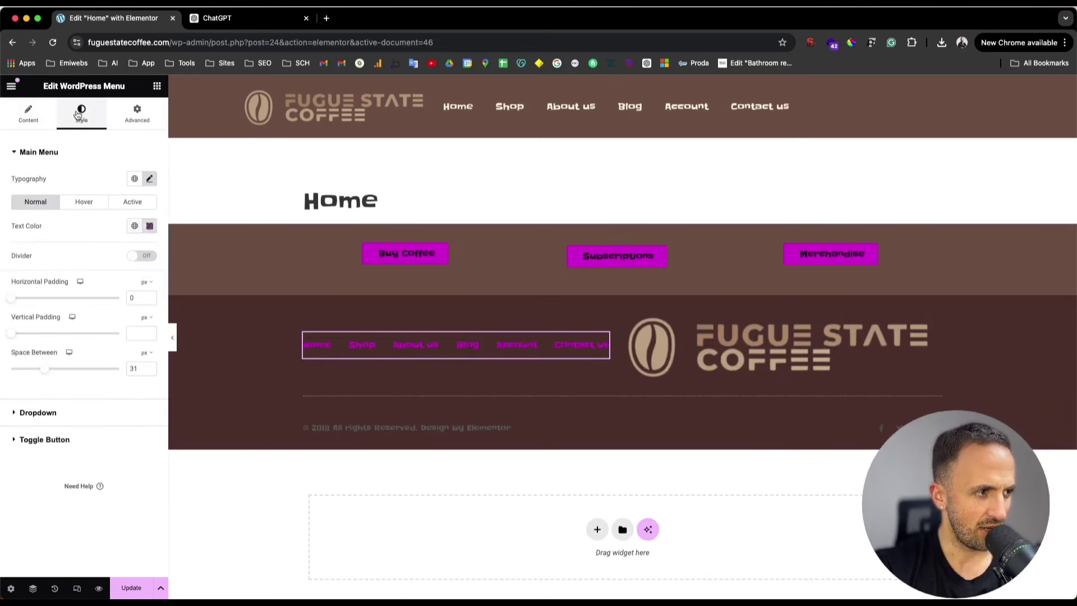
{"action": "left_click", "coordinate": [134, 227]}
{"action": "left_click", "coordinate": [78, 419]}
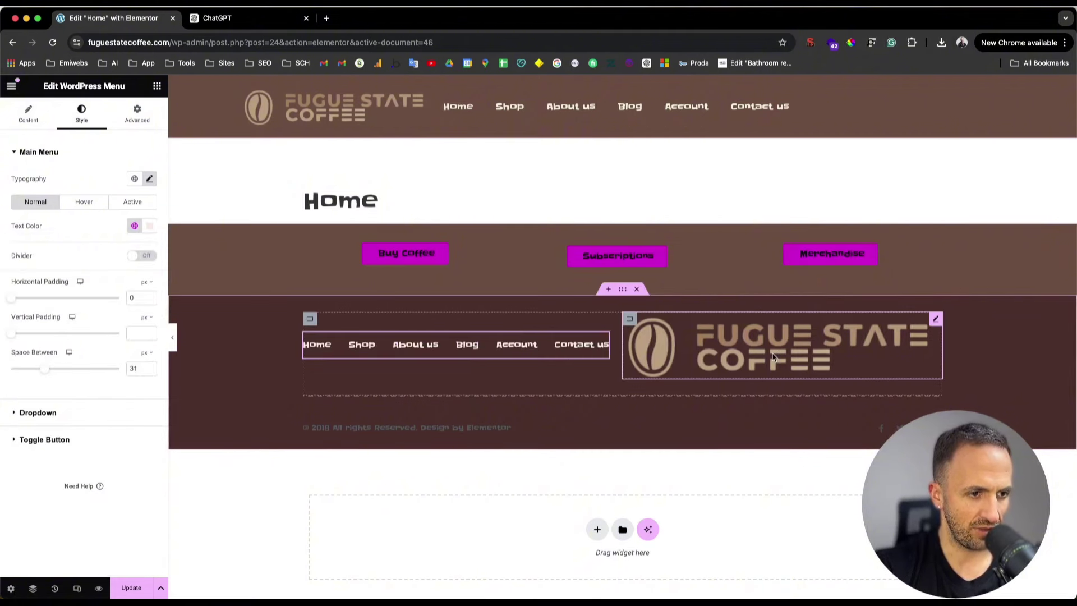
- Reduce the footer logo image's width to about 40%
{"action": "left_click", "coordinate": [729, 345]}
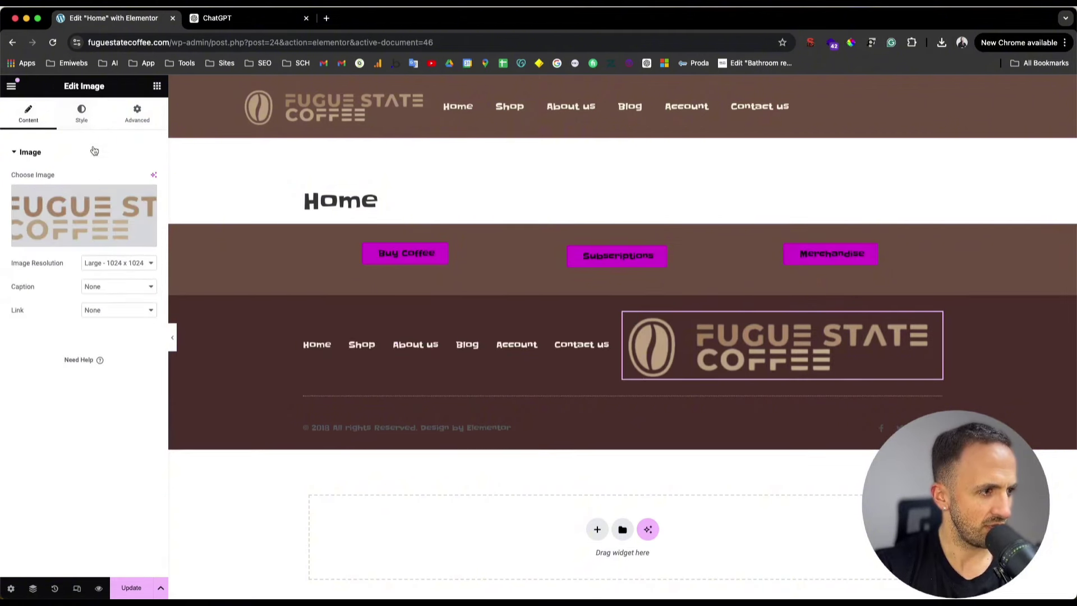
{"action": "left_click", "coordinate": [81, 114]}
{"action": "left_click_drag", "start_coordinate": [12, 215], "coordinate": [48, 216]}
{"action": "left_click", "coordinate": [149, 212]}
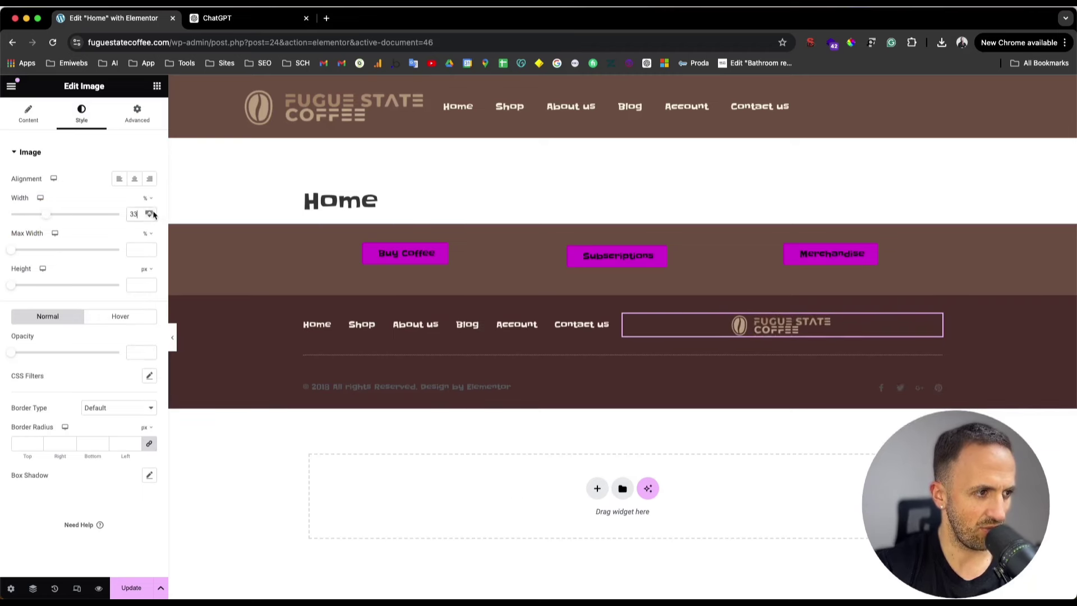
{"action": "left_click", "coordinate": [150, 212]}
{"action": "left_click", "coordinate": [150, 212]}
{"action": "left_click", "coordinate": [150, 213]}
{"action": "left_click", "coordinate": [149, 213]}
{"action": "left_click", "coordinate": [150, 212]}
{"action": "left_click", "coordinate": [150, 213]}
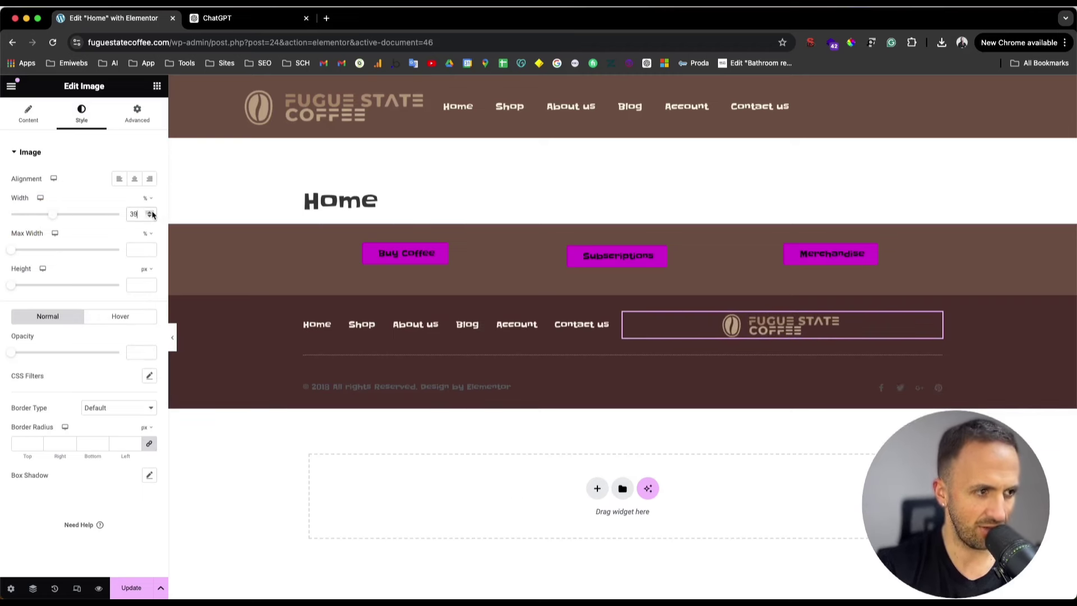
{"action": "left_click", "coordinate": [150, 213]}
- Edit the footer copyright heading to read "© 2024 All rights Reserved.", removing the design credit
{"action": "left_click", "coordinate": [445, 387]}
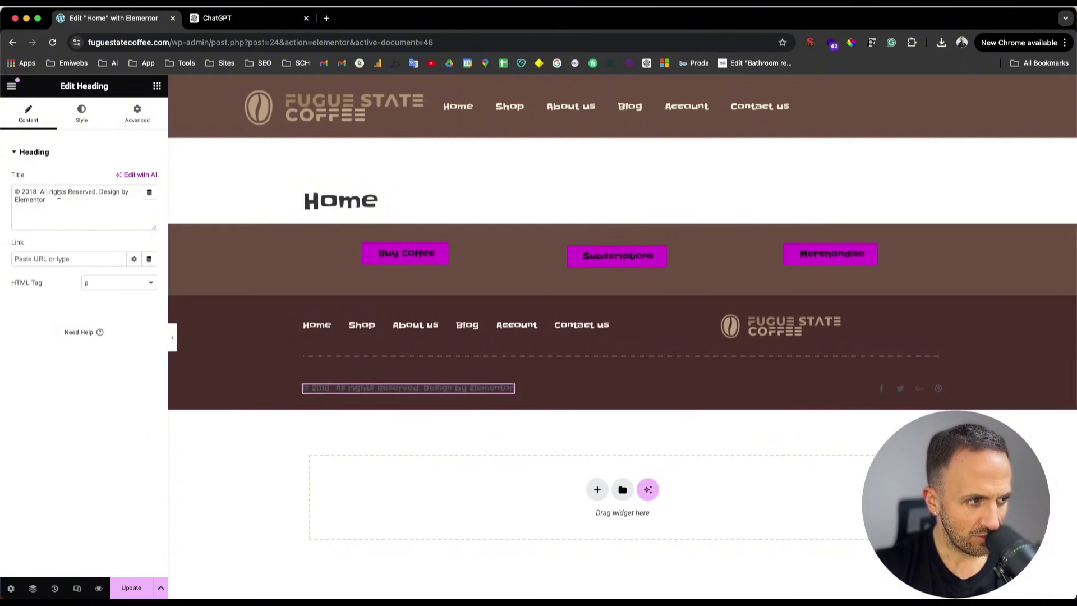
{"action": "left_click", "coordinate": [35, 190]}
{"action": "key", "text": "BackSpace"}
{"action": "key", "text": "BackSpace"}
{"action": "type", "text": "2"}
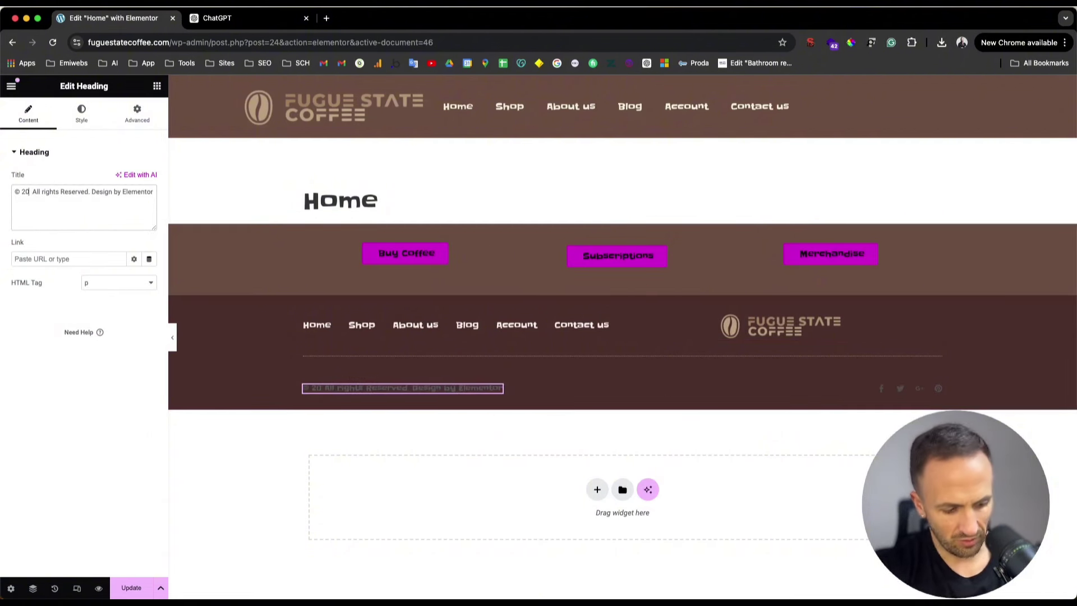
{"action": "type", "text": "4"}
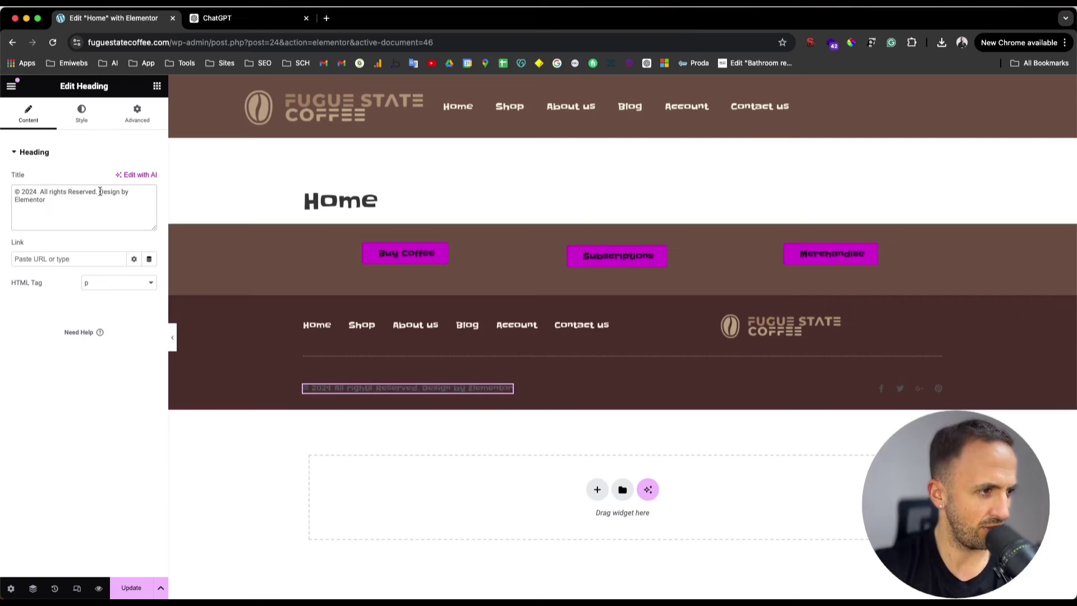
{"action": "left_click_drag", "start_coordinate": [100, 192], "coordinate": [120, 217]}
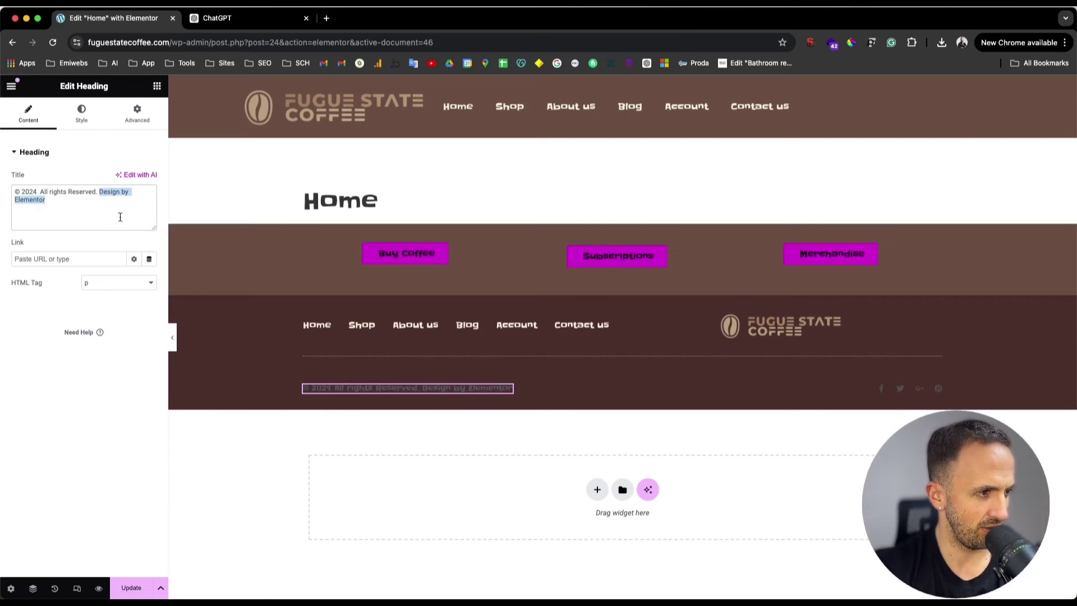
{"action": "key", "text": "BackSpace"}
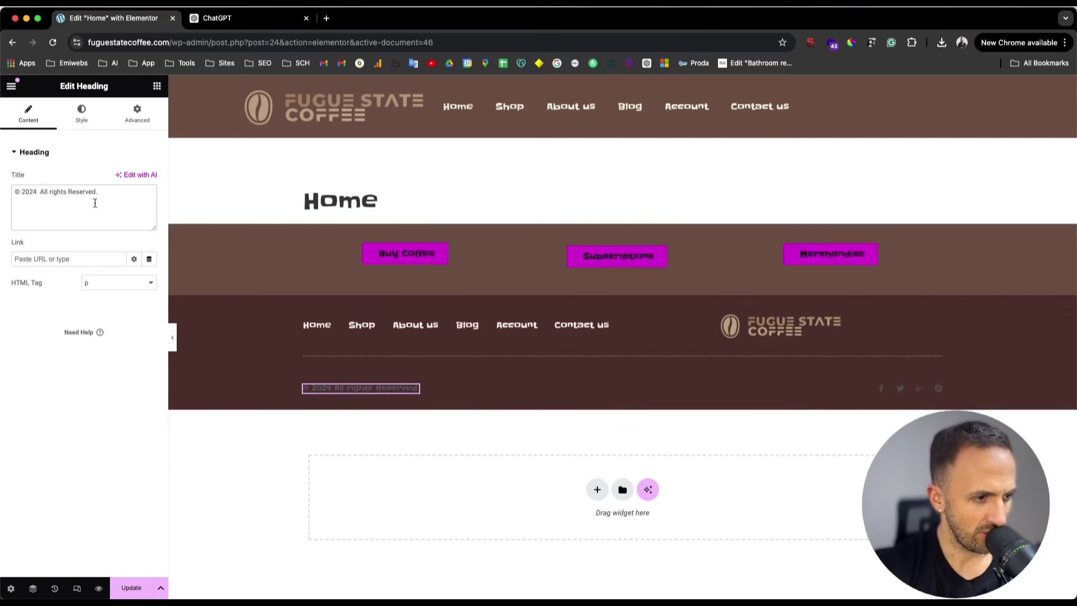
- Set the copyright heading's text color to the Cream global color
{"action": "left_click", "coordinate": [81, 113]}
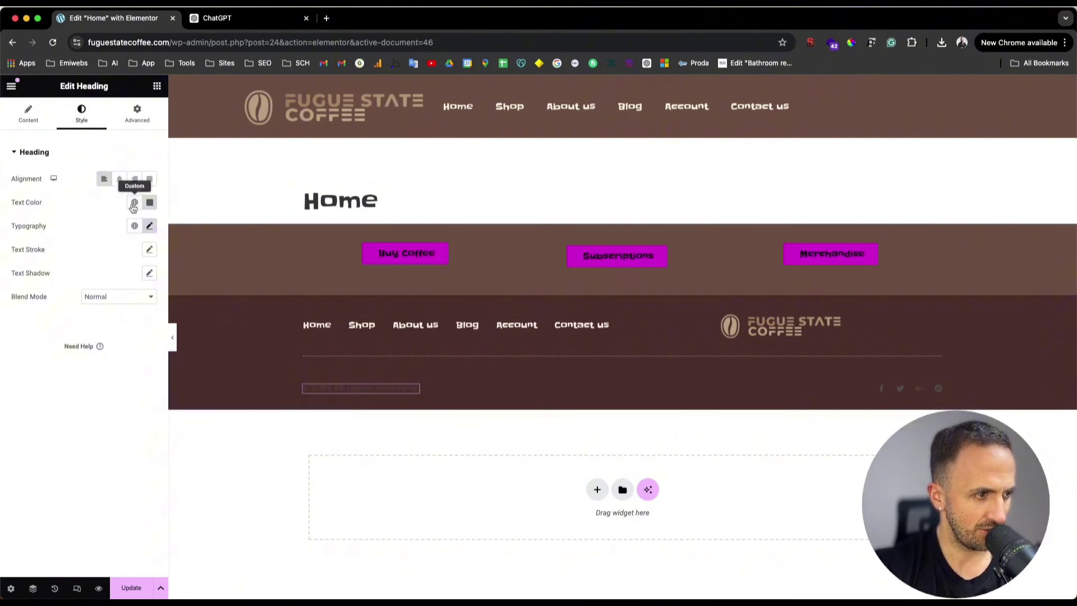
{"action": "left_click", "coordinate": [135, 202]}
{"action": "left_click", "coordinate": [56, 388]}
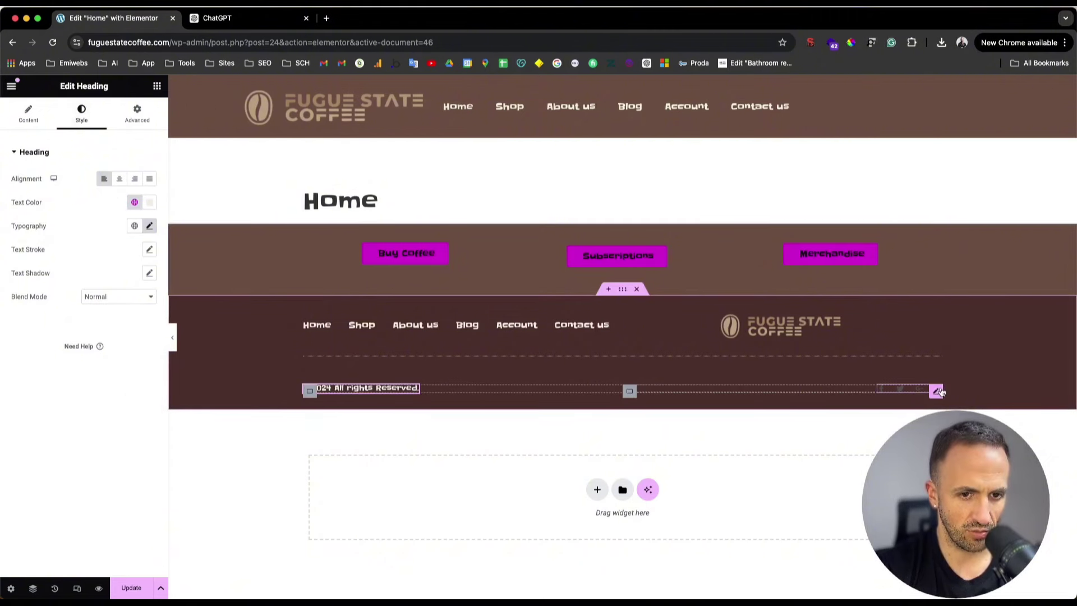
- Set the secondary color of the footer's social icons to the Cream global color
{"action": "left_click", "coordinate": [936, 391]}
{"action": "left_click", "coordinate": [87, 123]}
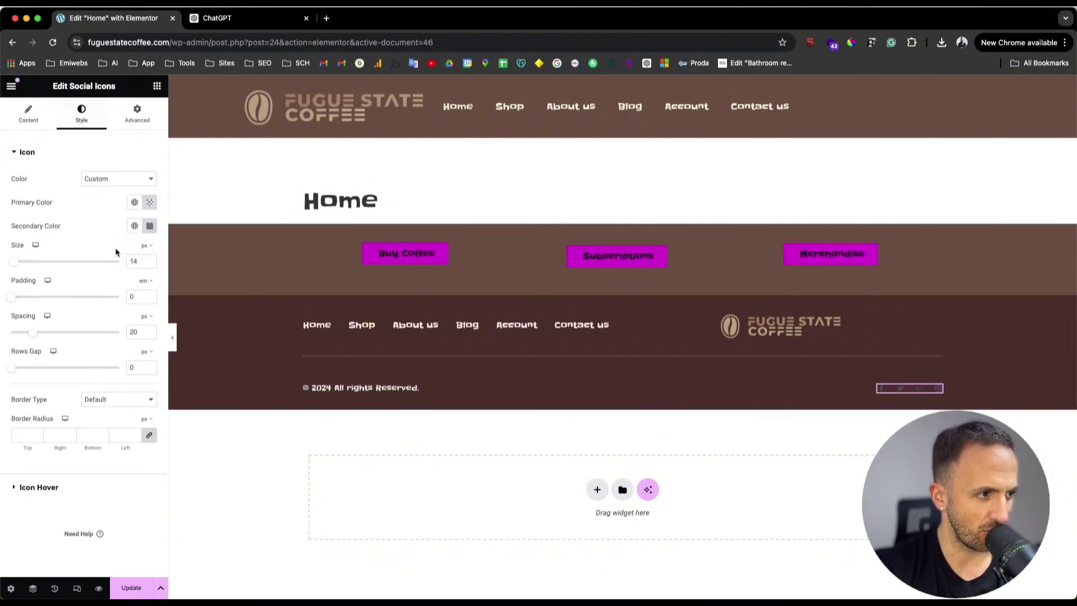
{"action": "left_click", "coordinate": [134, 227]}
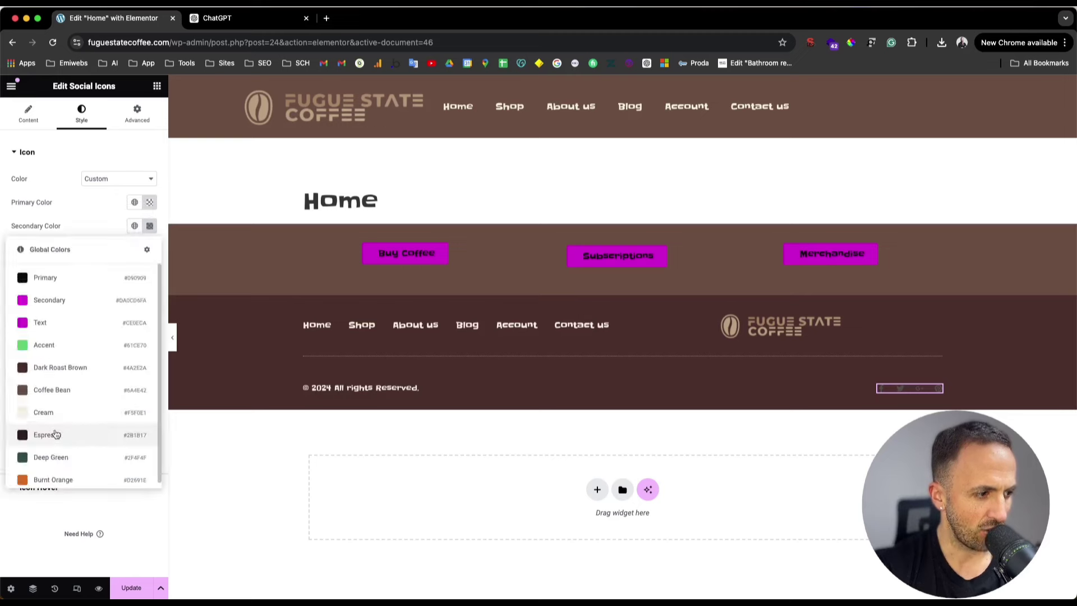
{"action": "left_click", "coordinate": [53, 432]}
- Remove the Google Plus item from the footer's social icons
{"action": "left_click", "coordinate": [28, 114]}
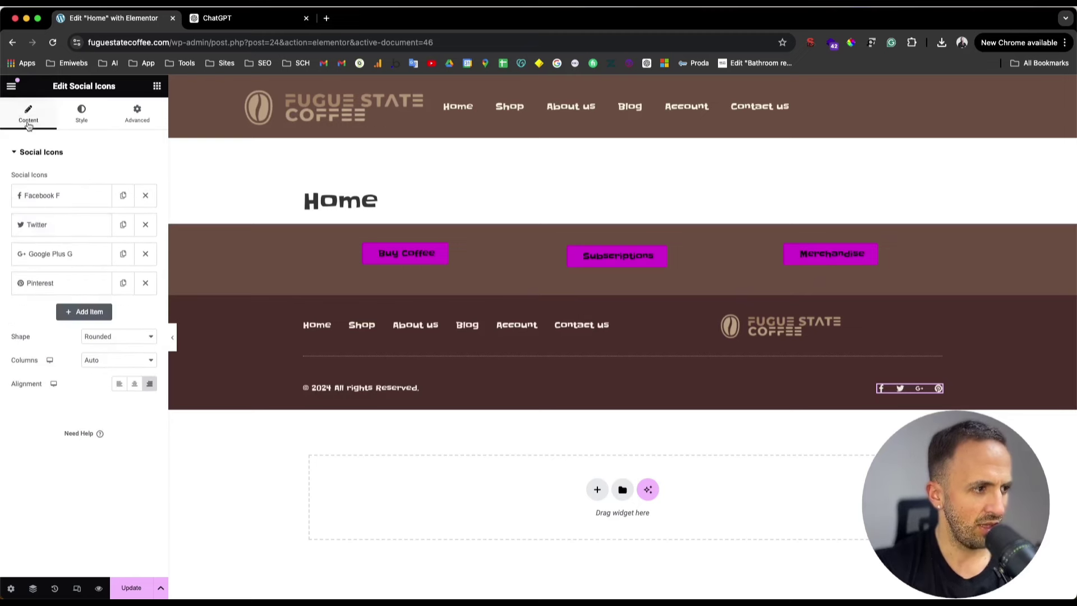
{"action": "left_click", "coordinate": [146, 253]}
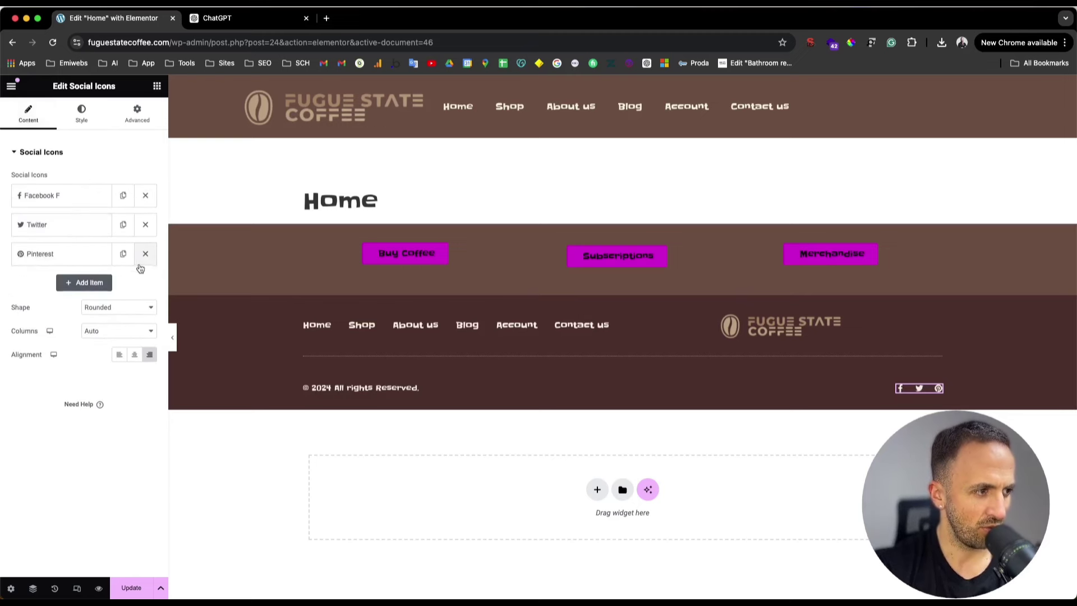
{"action": "left_click_drag", "start_coordinate": [153, 262], "coordinate": [84, 272]}
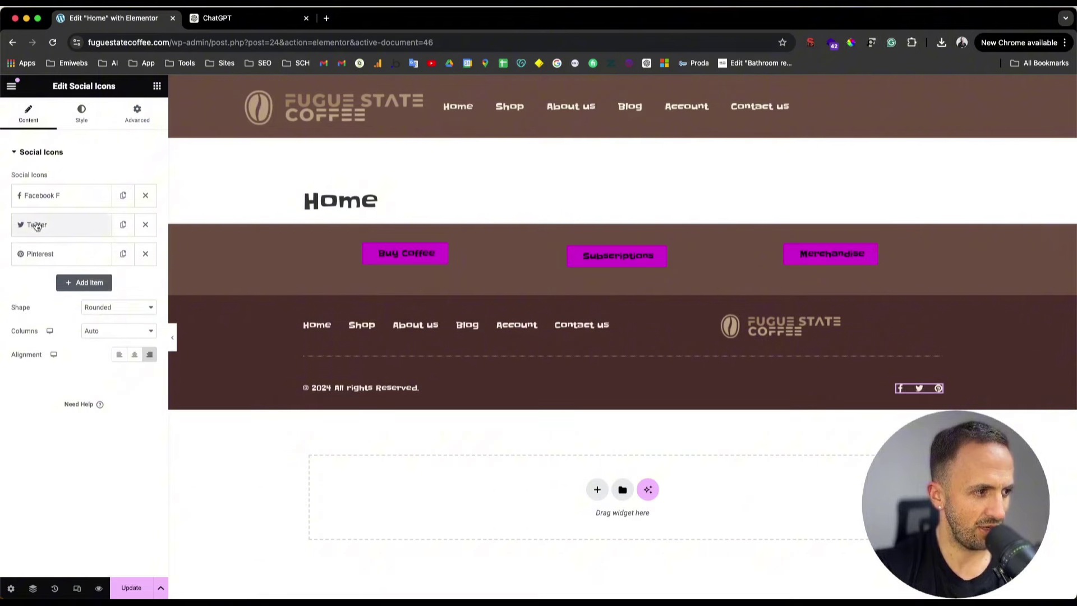
- Add a new item to the social icons and give it the Instagram icon from the icon library
{"action": "left_click", "coordinate": [88, 283]}
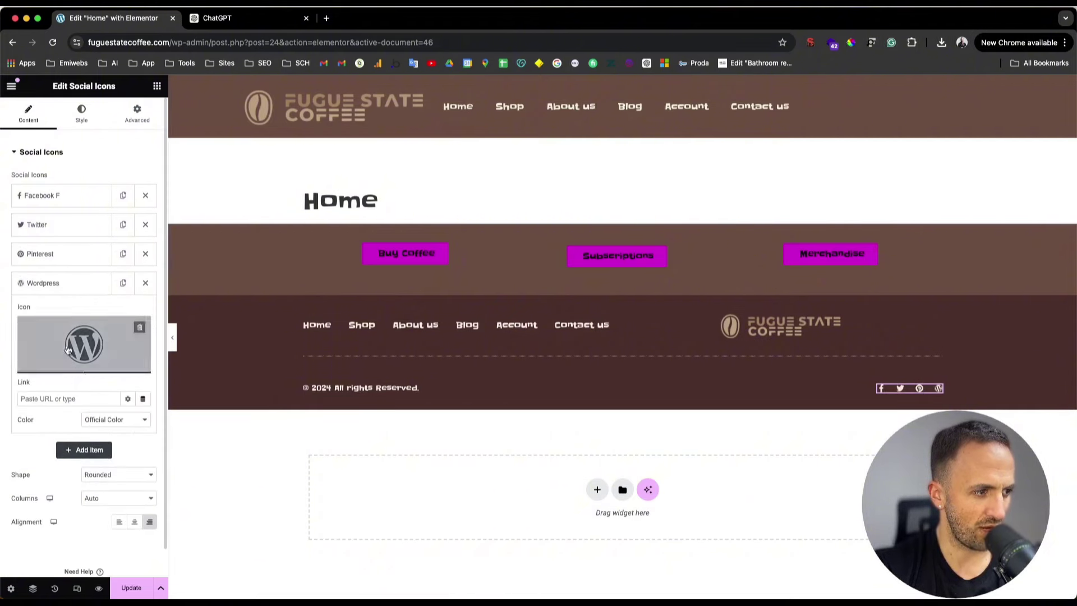
{"action": "left_click", "coordinate": [51, 365]}
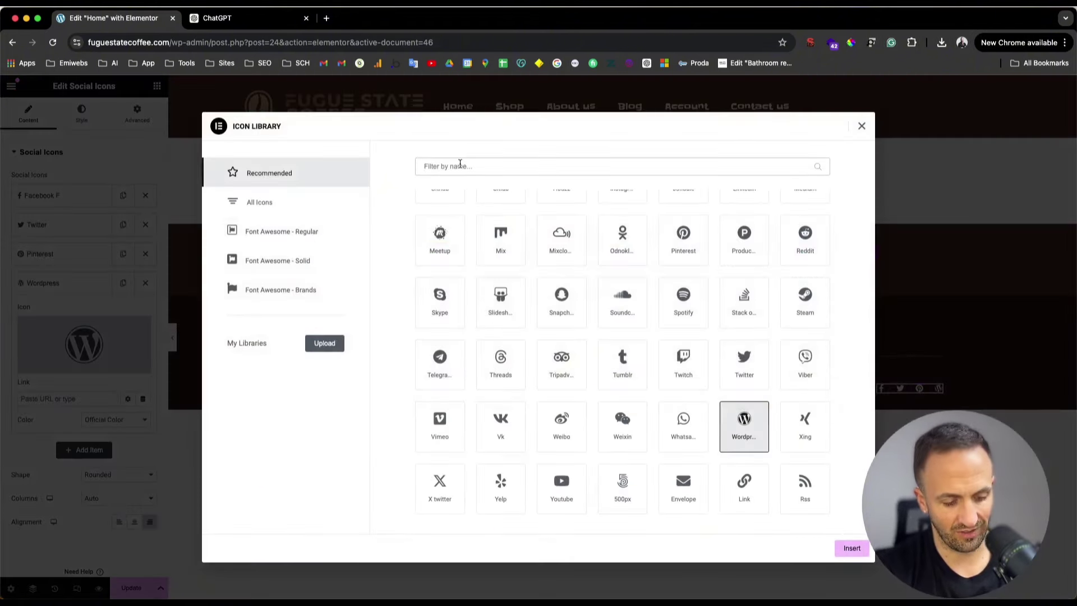
{"action": "left_click", "coordinate": [460, 166]}
{"action": "type", "text": "in"}
{"action": "left_click", "coordinate": [432, 247]}
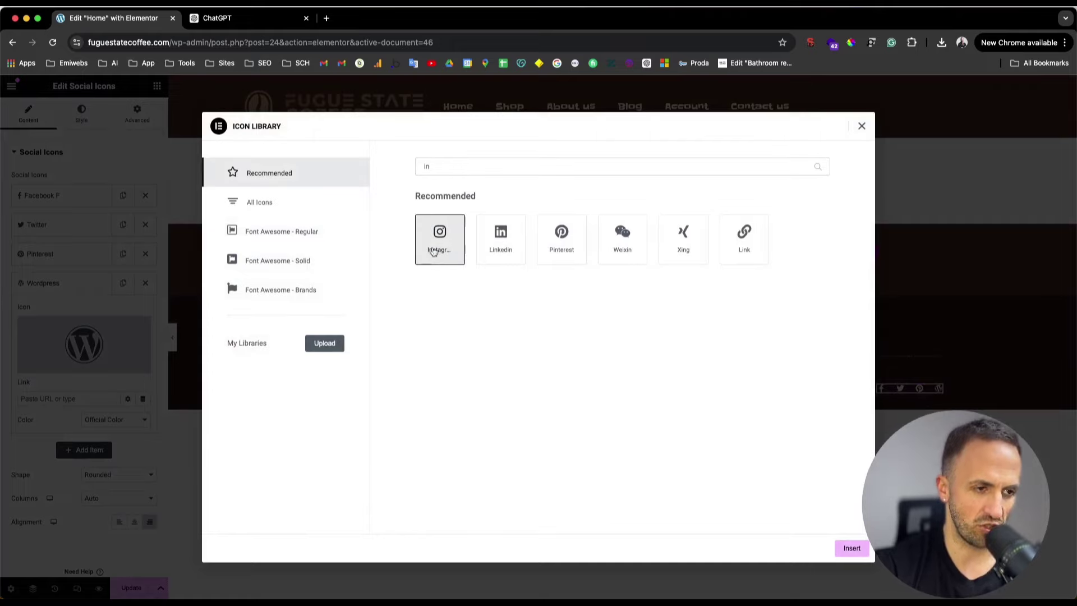
{"action": "left_click", "coordinate": [852, 548]}
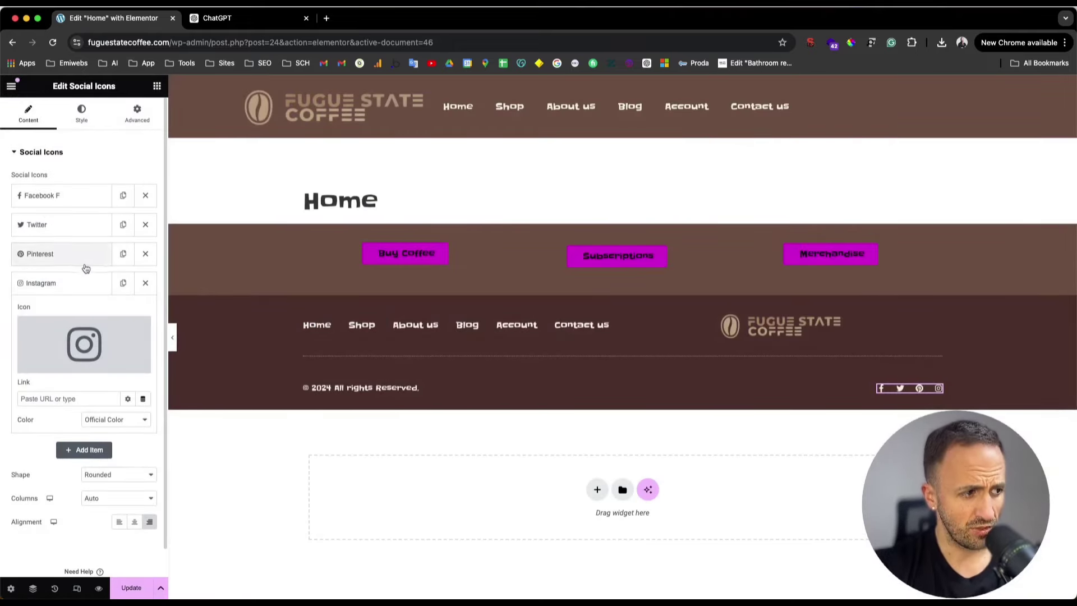
- Move the Instagram item above Pinterest in the social icons list and update the footer
{"action": "left_click_drag", "start_coordinate": [74, 261], "coordinate": [79, 322]}
{"action": "left_click_drag", "start_coordinate": [86, 283], "coordinate": [86, 243]}
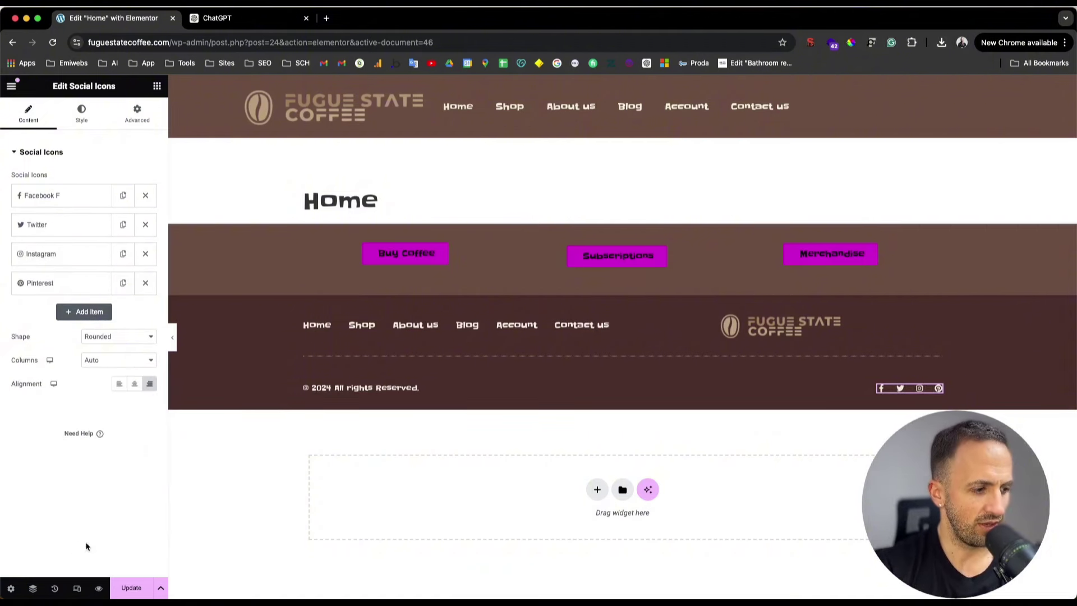
{"action": "left_click", "coordinate": [131, 587]}
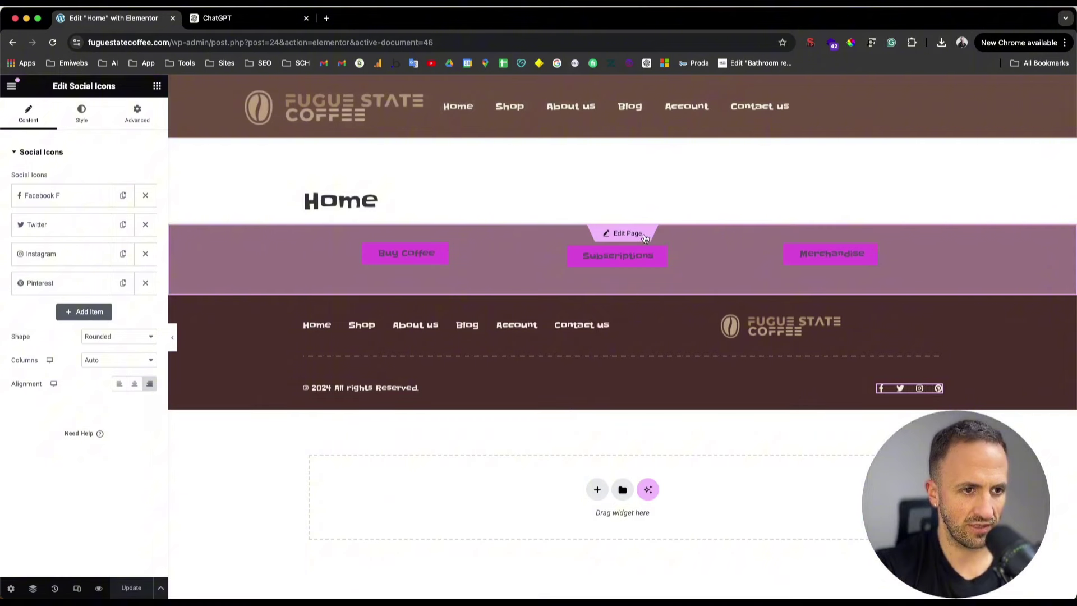
- Switch to editing the Home page and set its page layout to Elementor Full Width to drop the page title
{"action": "left_click", "coordinate": [645, 238]}
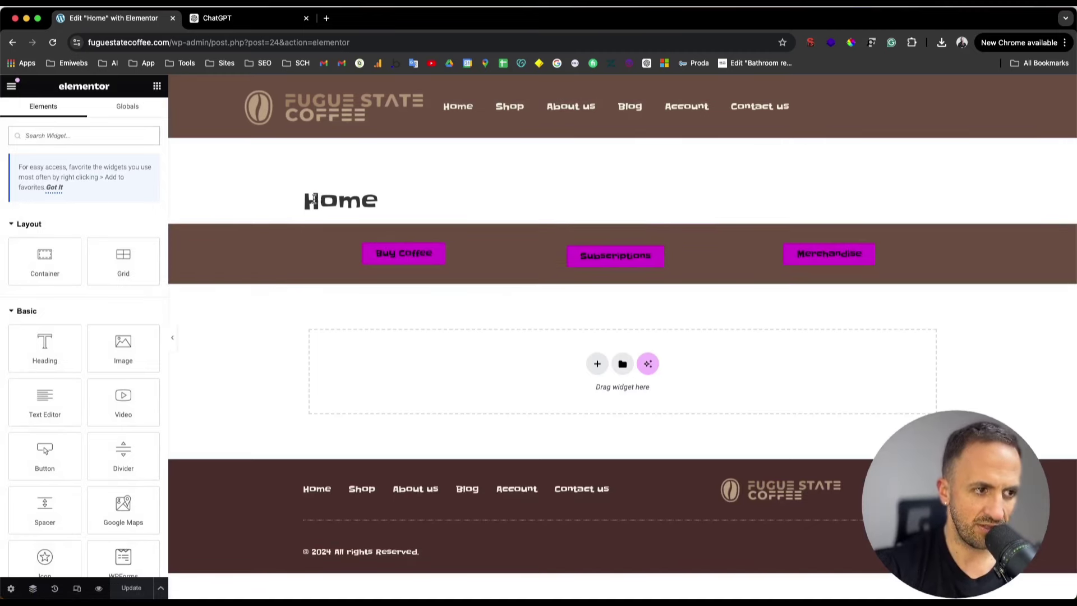
{"action": "left_click_drag", "start_coordinate": [314, 201], "coordinate": [391, 200]}
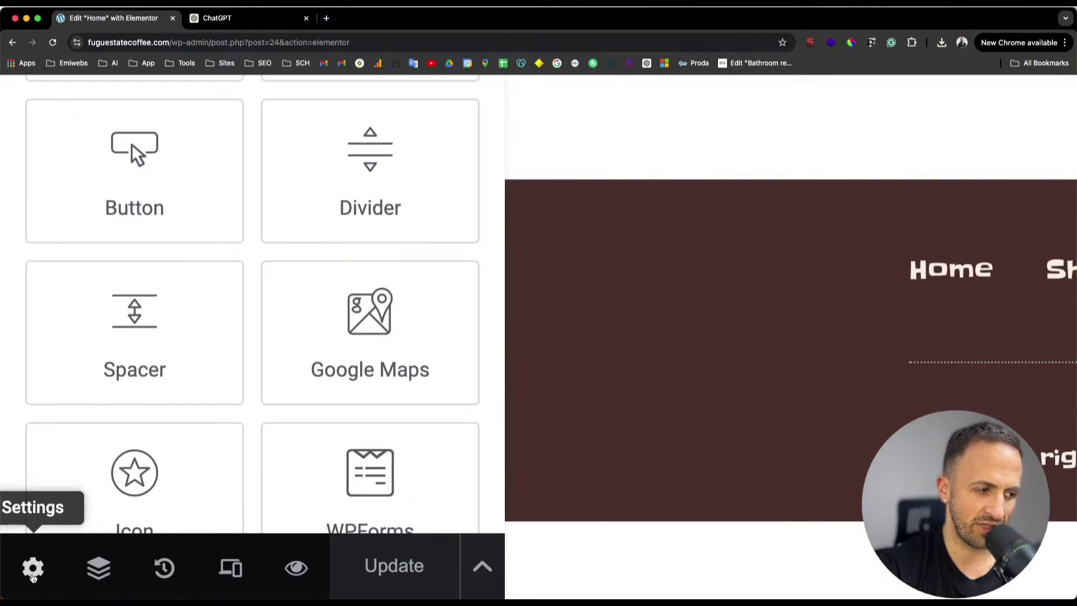
{"action": "left_click", "coordinate": [11, 590]}
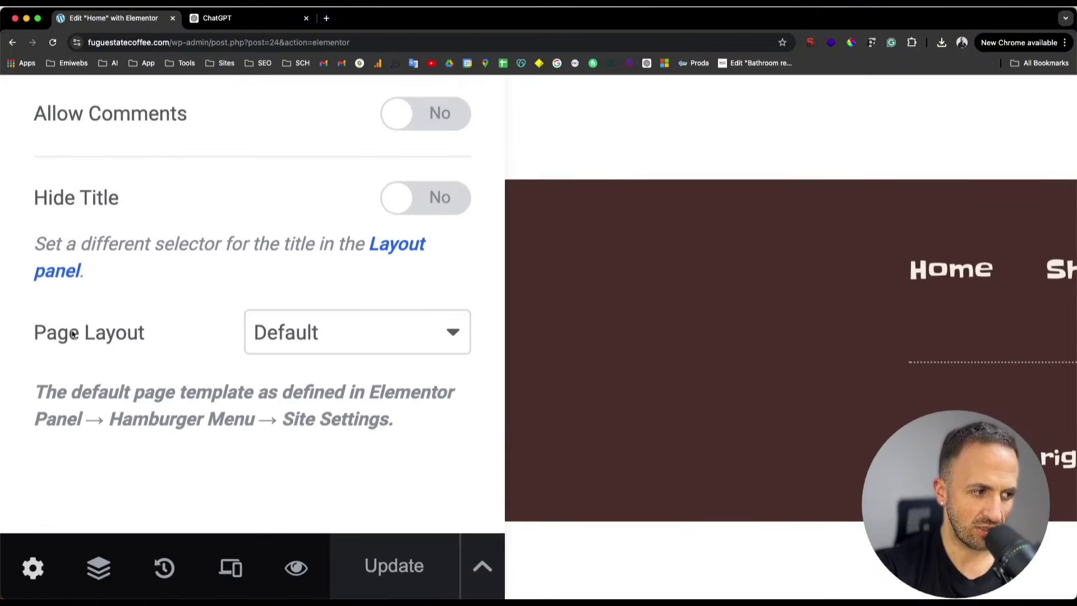
{"action": "left_click", "coordinate": [370, 330]}
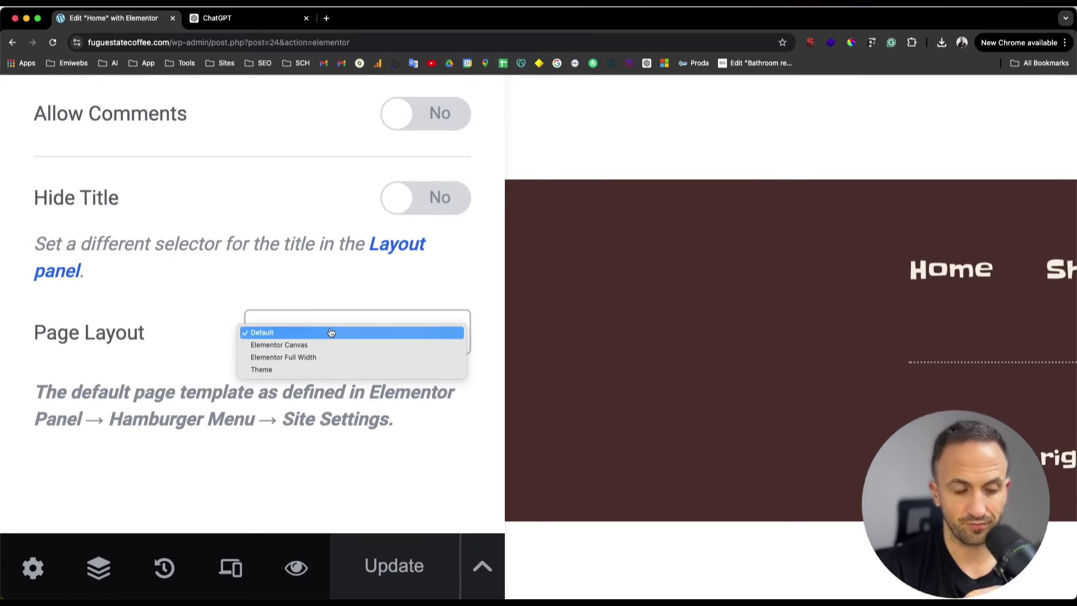
{"action": "left_click", "coordinate": [309, 358]}
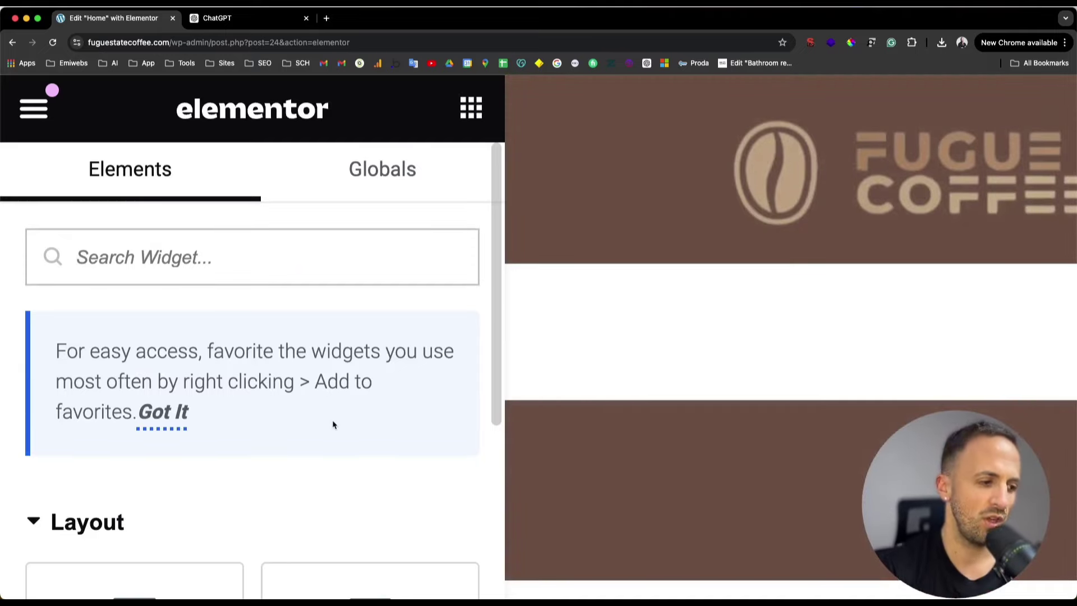
{"action": "scroll", "coordinate": [745, 414], "scroll_direction": "down", "scroll_amount": 5}
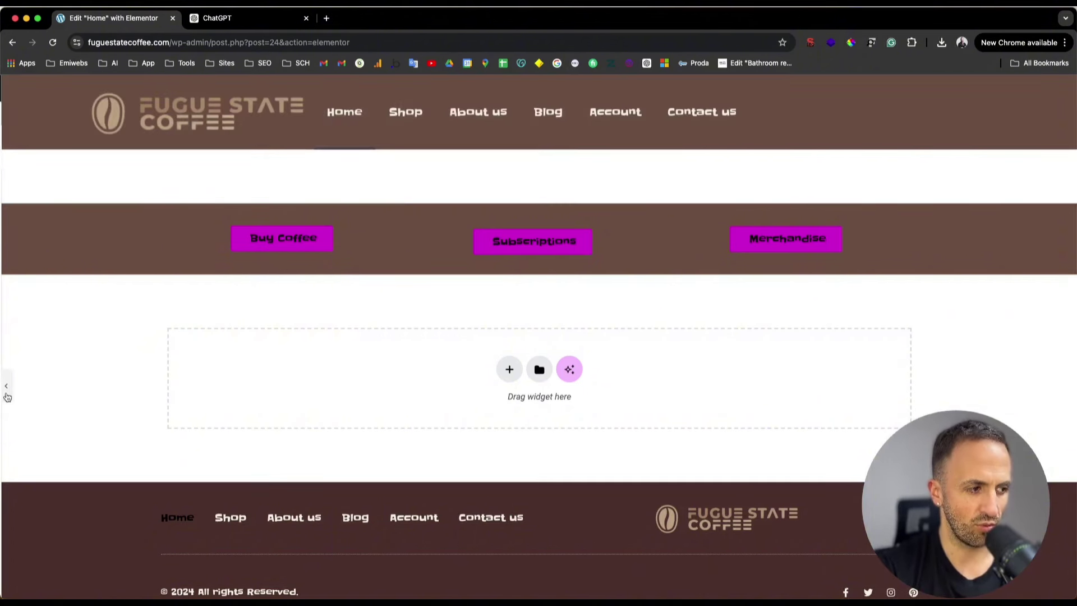
- Preview the Home page at full width without the editing panel, and bring the panel back
{"action": "left_click", "coordinate": [5, 387]}
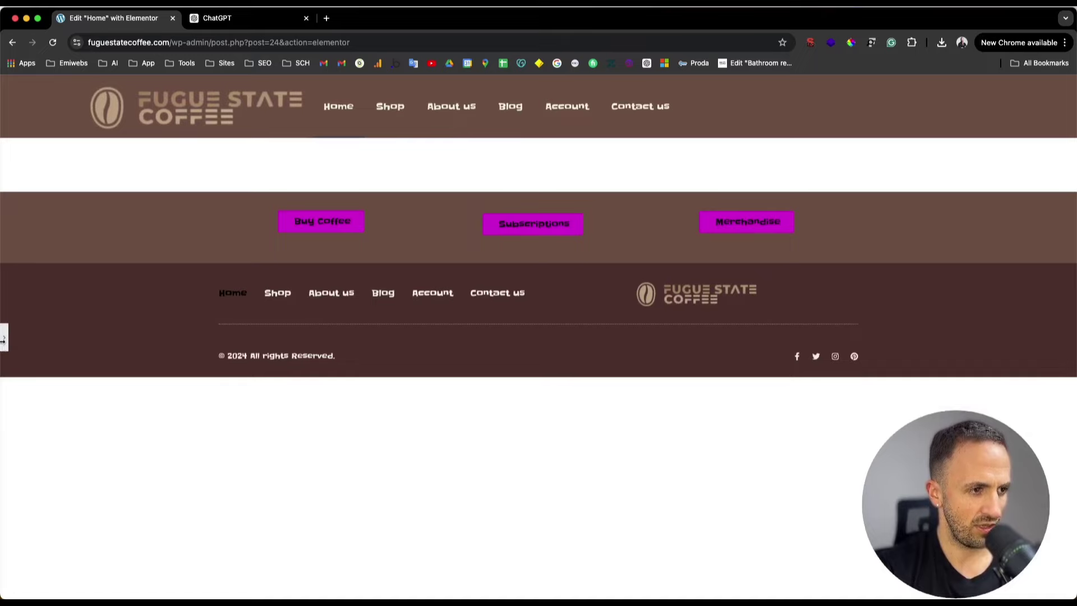
{"action": "left_click", "coordinate": [6, 348]}
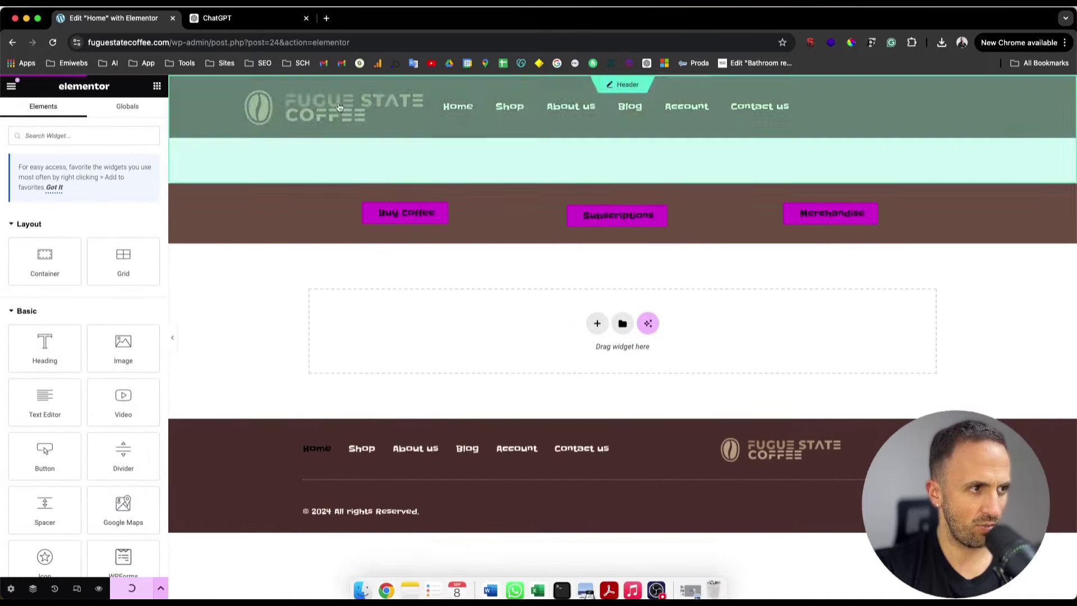
- Switch to ChatGPT and send the prompt "Create the home page structure and also the copywritting"
{"action": "left_click", "coordinate": [231, 19]}
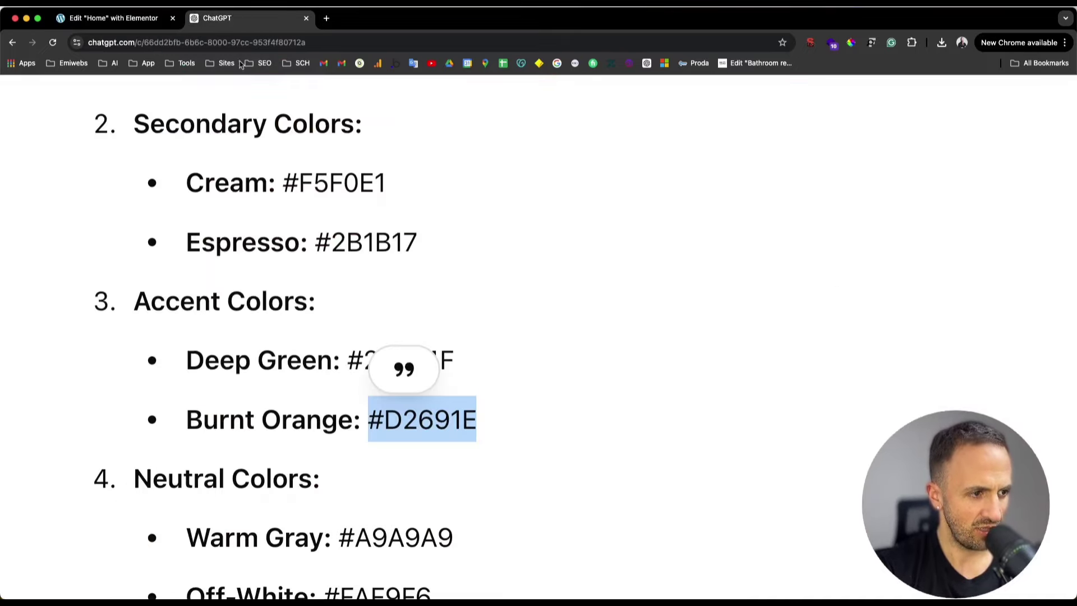
{"action": "scroll", "coordinate": [605, 308], "scroll_direction": "right", "scroll_amount": 2}
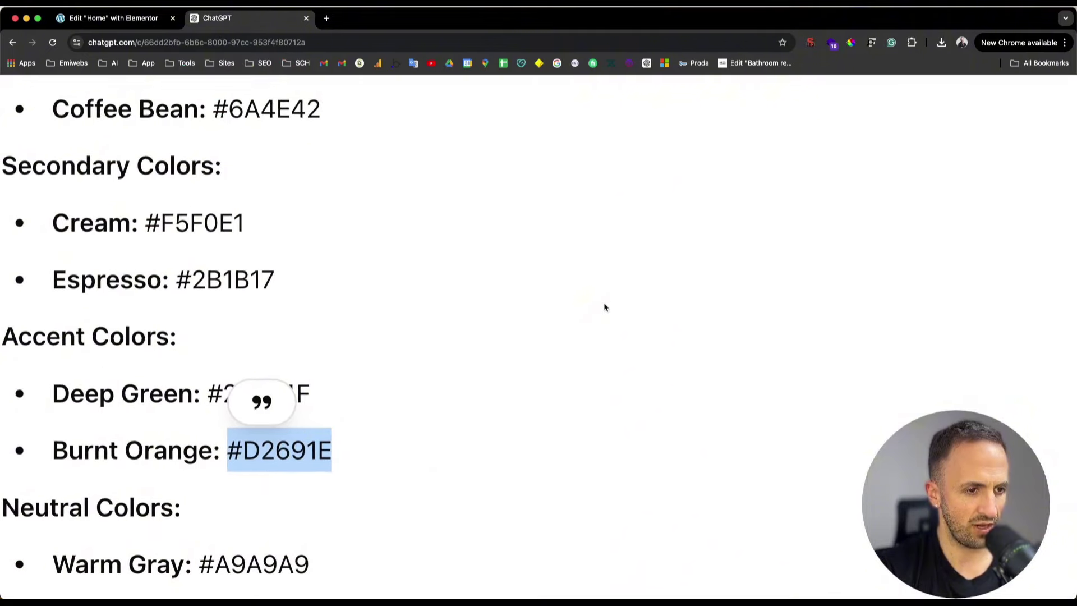
{"action": "scroll", "coordinate": [348, 407], "scroll_direction": "down", "scroll_amount": 5}
{"action": "left_click", "coordinate": [417, 575]}
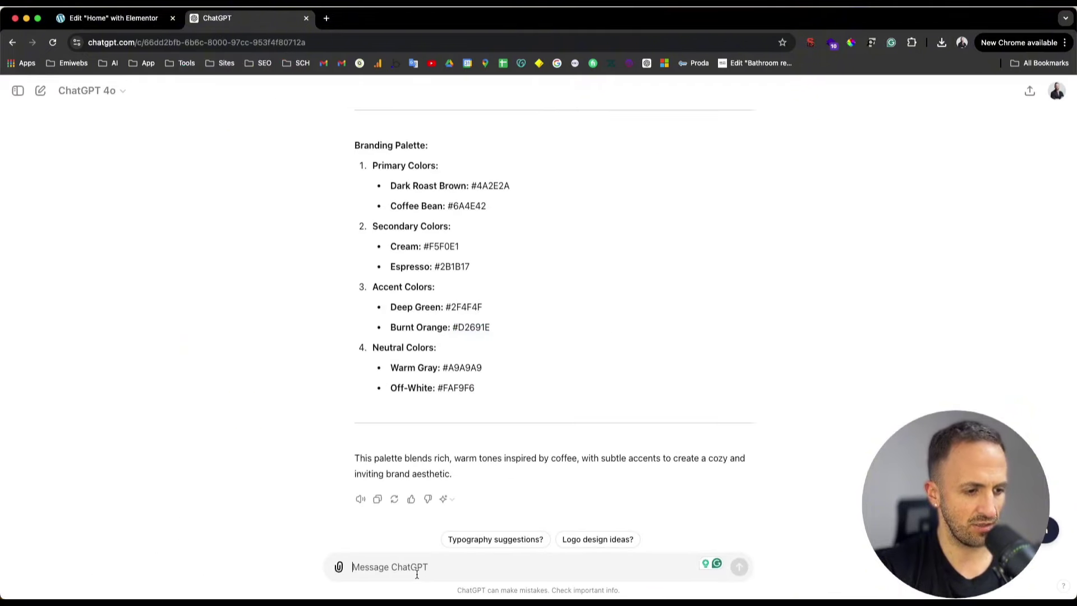
{"action": "type", "text": "Crea"}
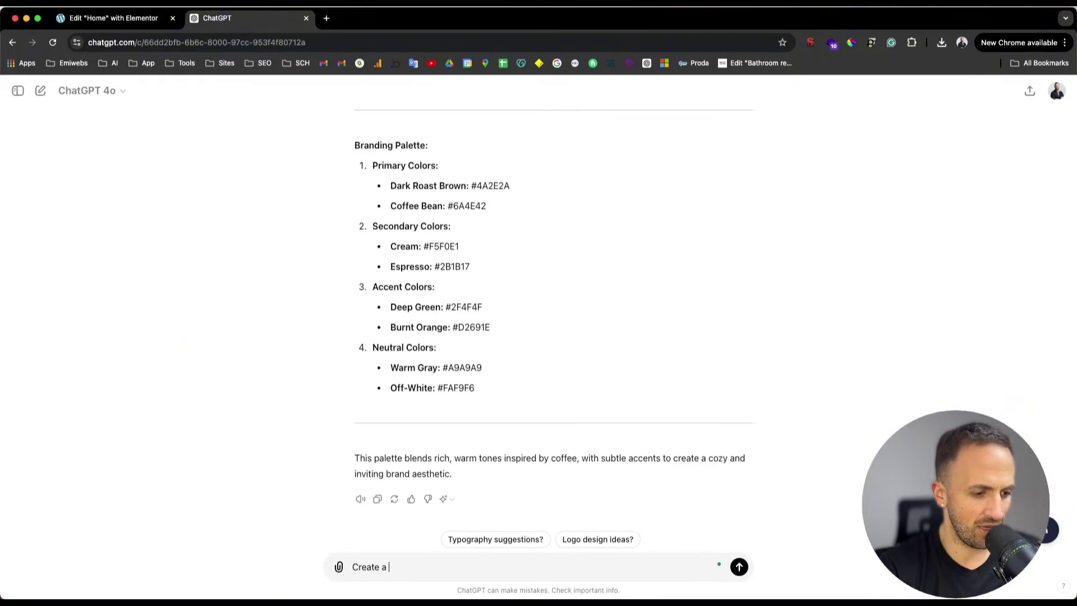
{"action": "type", "text": "te the home page"}
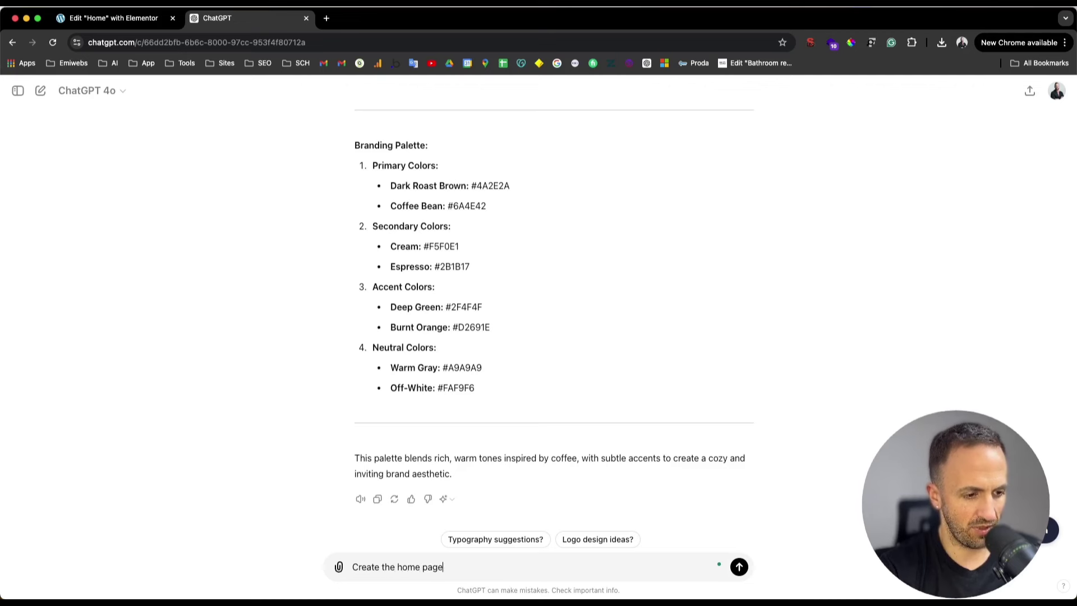
{"action": "type", "text": " structure and"}
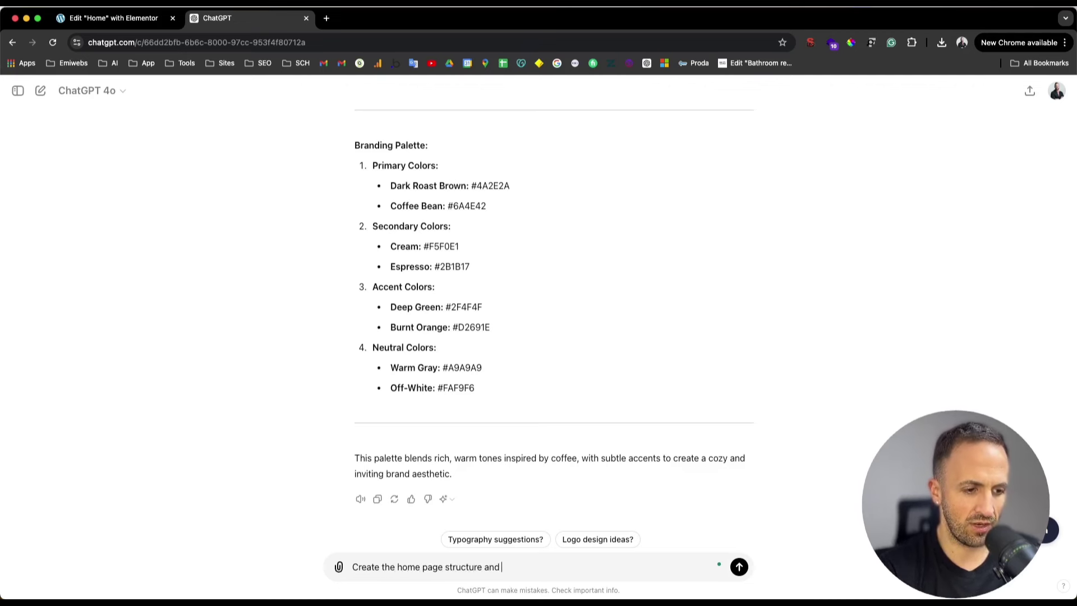
{"action": "type", "text": " also the"}
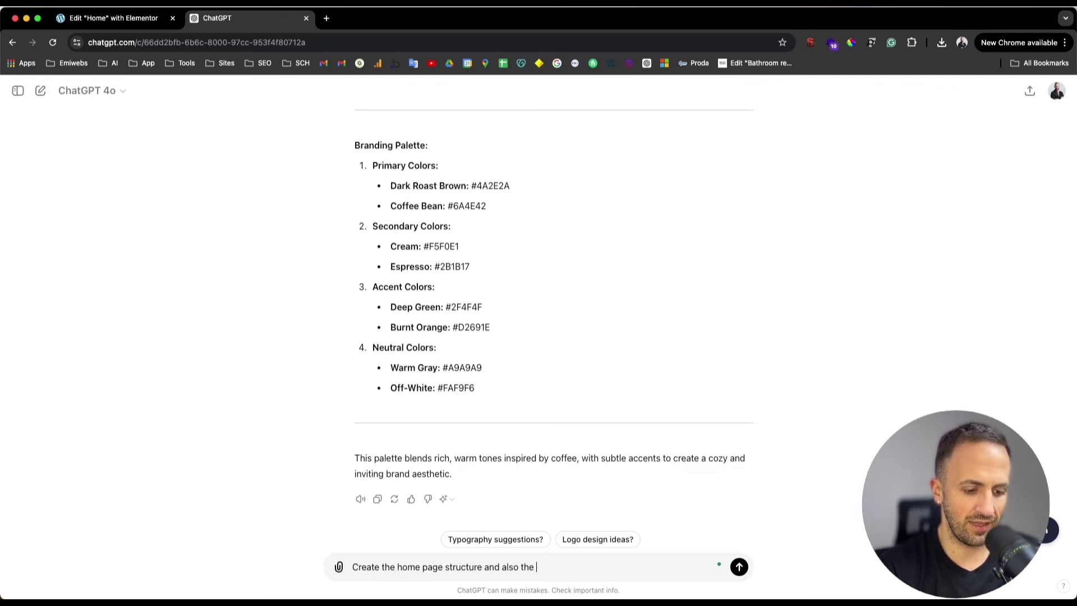
{"action": "type", "text": " copy"}
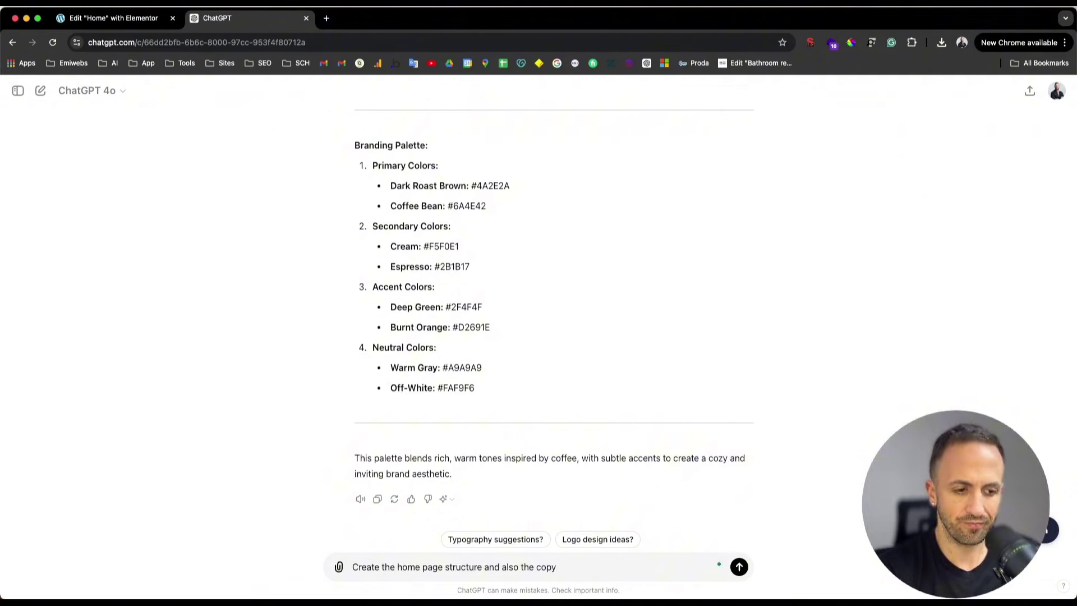
{"action": "type", "text": "writti"}
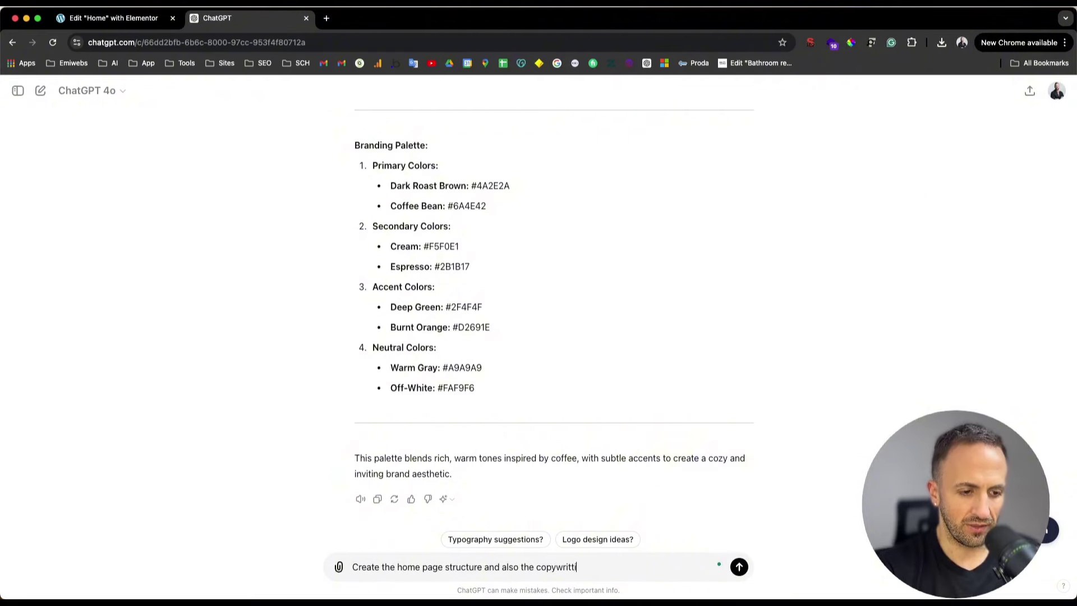
{"action": "type", "text": "ng"}
{"action": "key", "text": "Return"}
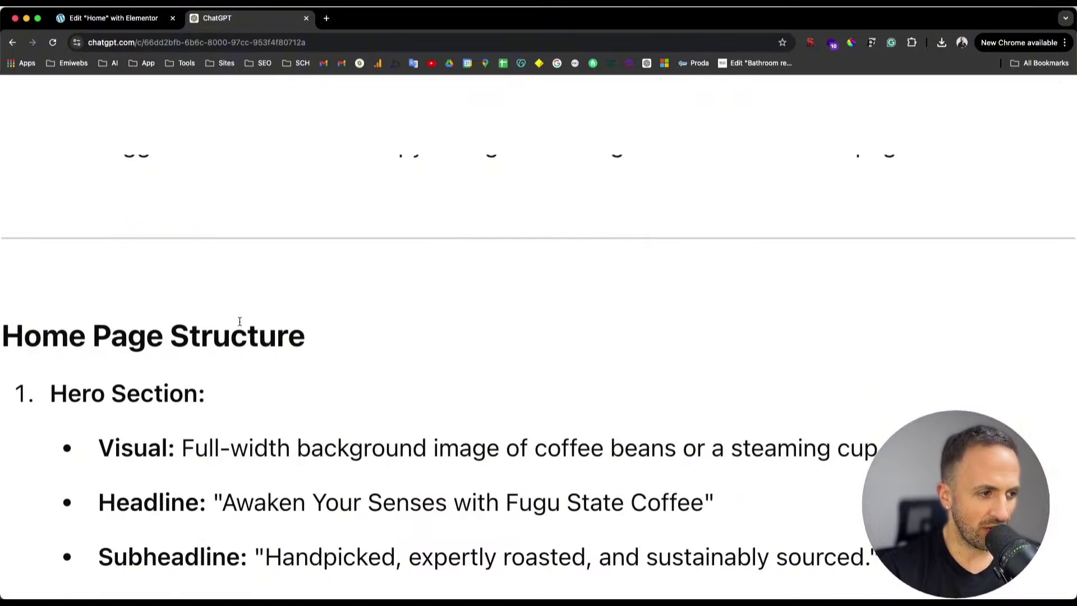
- Read through the suggested home page structure, from the hero section down to the footer
{"action": "scroll", "coordinate": [241, 326], "scroll_direction": "down", "scroll_amount": 1}
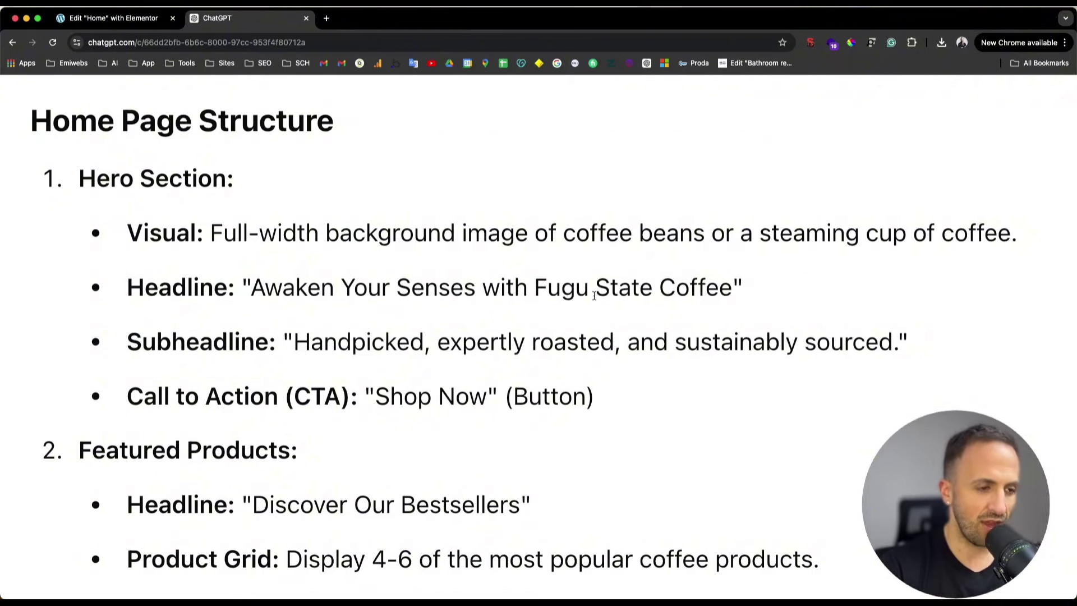
{"action": "scroll", "coordinate": [593, 296], "scroll_direction": "down", "scroll_amount": 3}
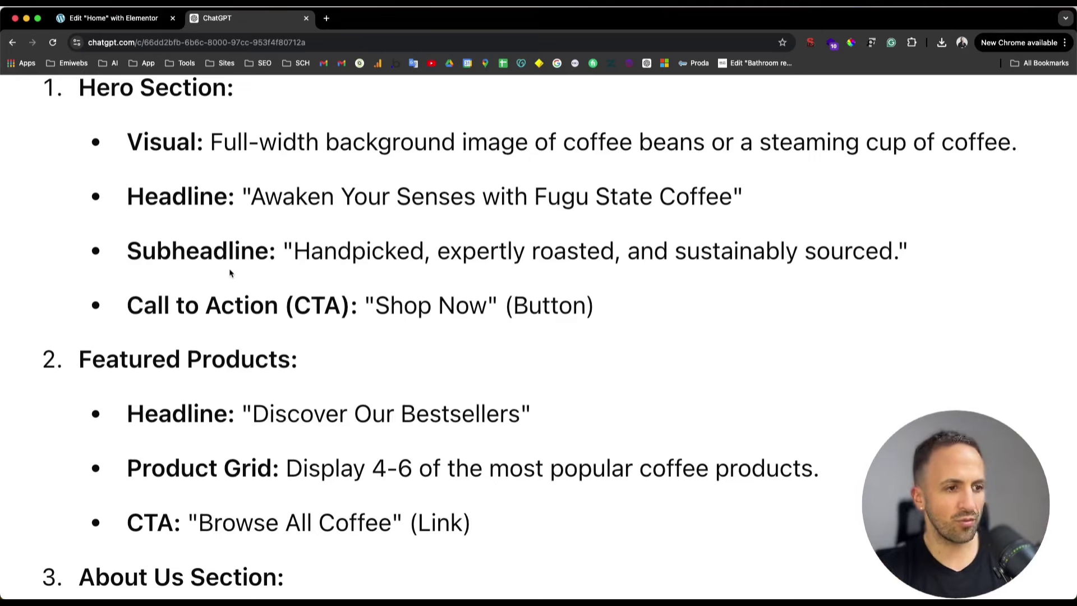
{"action": "scroll", "coordinate": [220, 441], "scroll_direction": "down", "scroll_amount": 5}
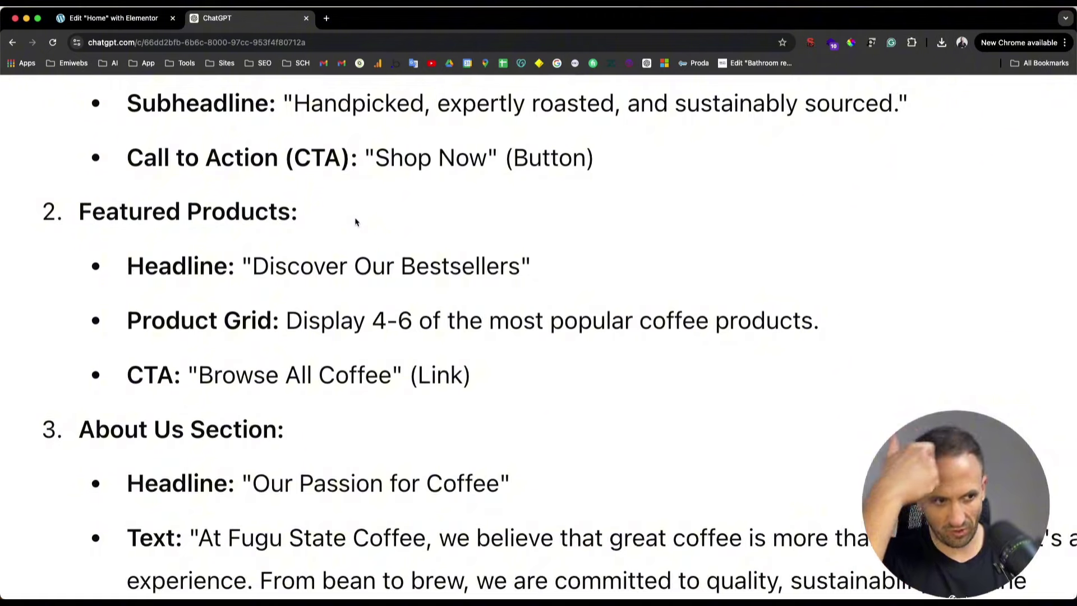
{"action": "scroll", "coordinate": [282, 357], "scroll_direction": "down", "scroll_amount": 12}
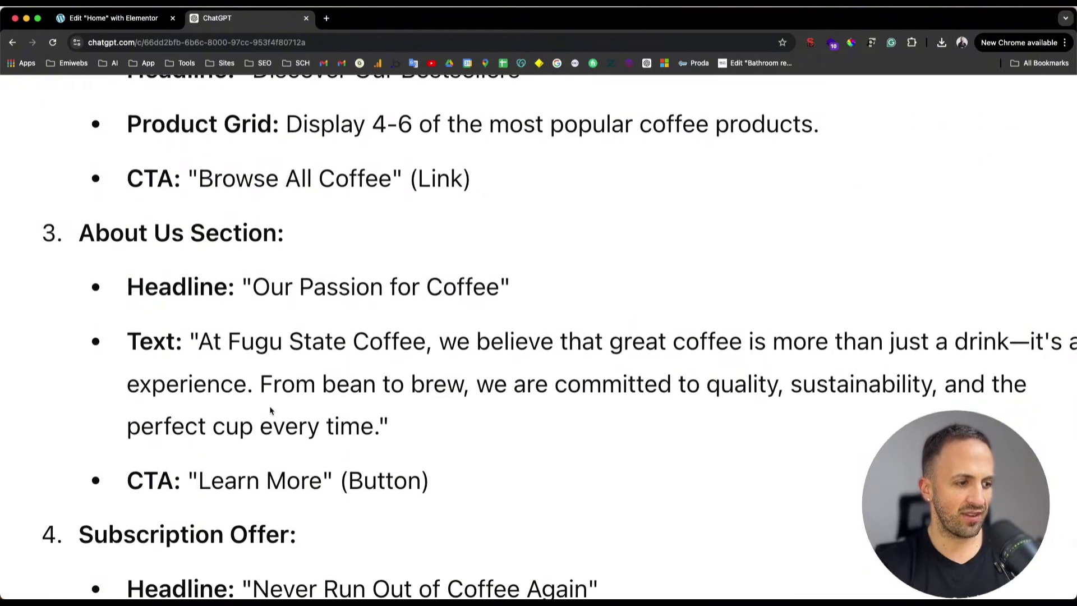
{"action": "scroll", "coordinate": [189, 367], "scroll_direction": "down", "scroll_amount": 10}
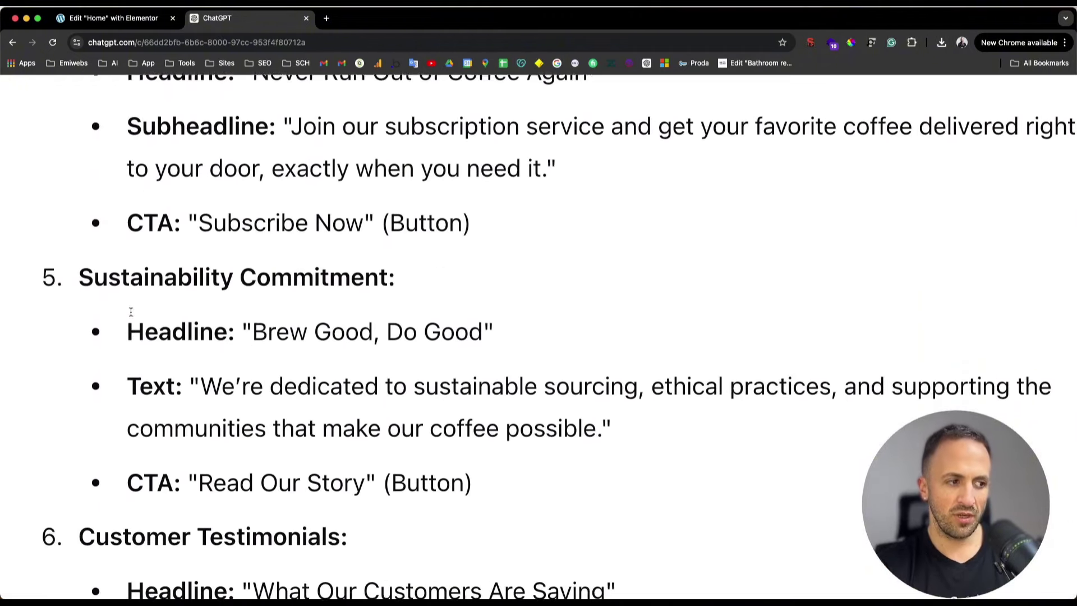
{"action": "scroll", "coordinate": [195, 257], "scroll_direction": "down", "scroll_amount": 2}
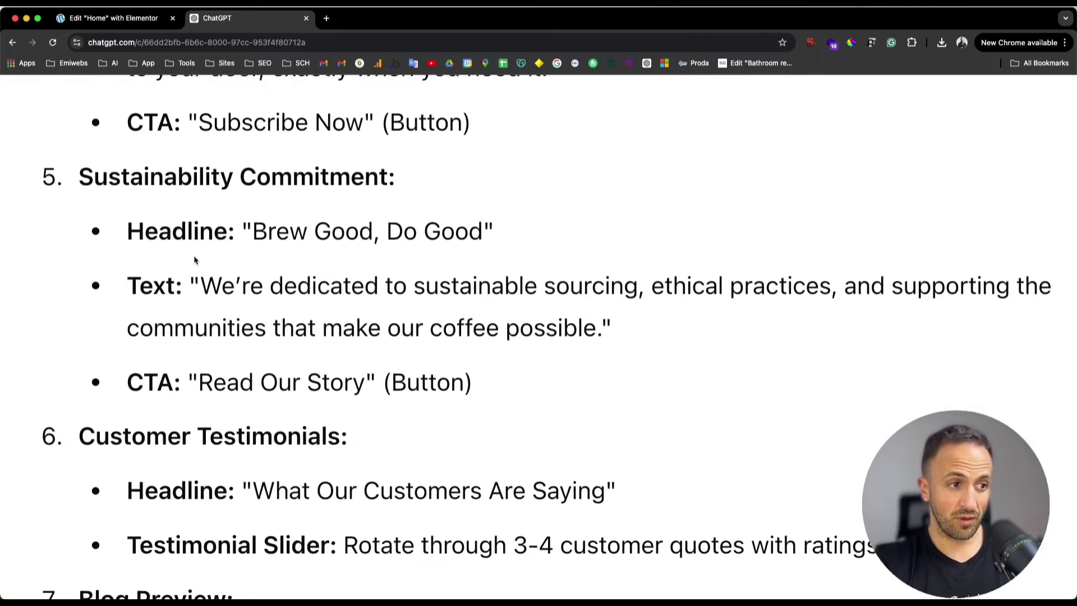
{"action": "scroll", "coordinate": [194, 260], "scroll_direction": "down", "scroll_amount": 8}
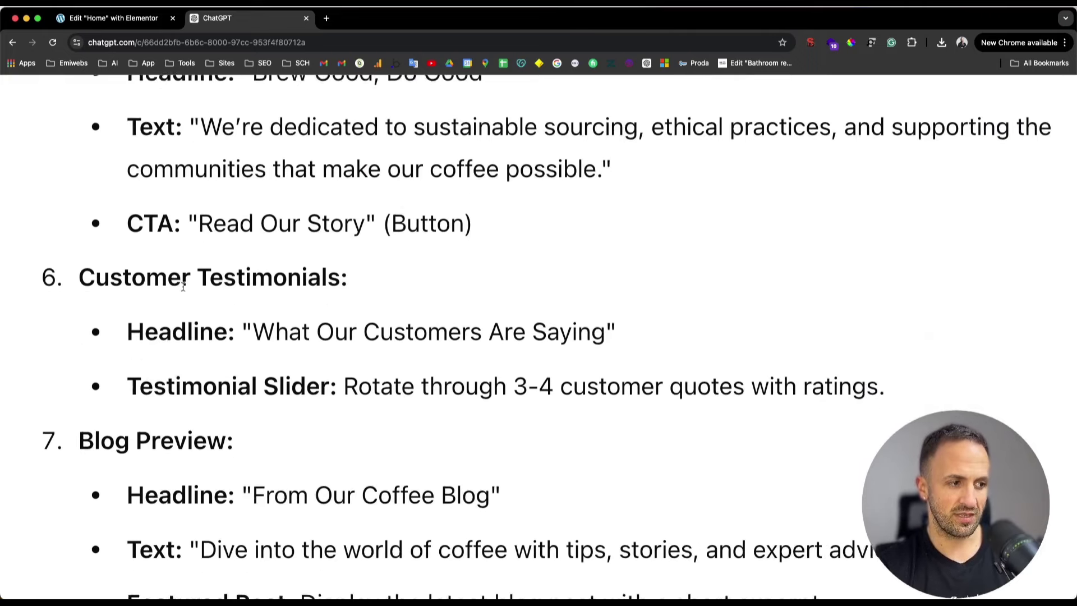
{"action": "left_click_drag", "start_coordinate": [82, 161], "coordinate": [403, 161]}
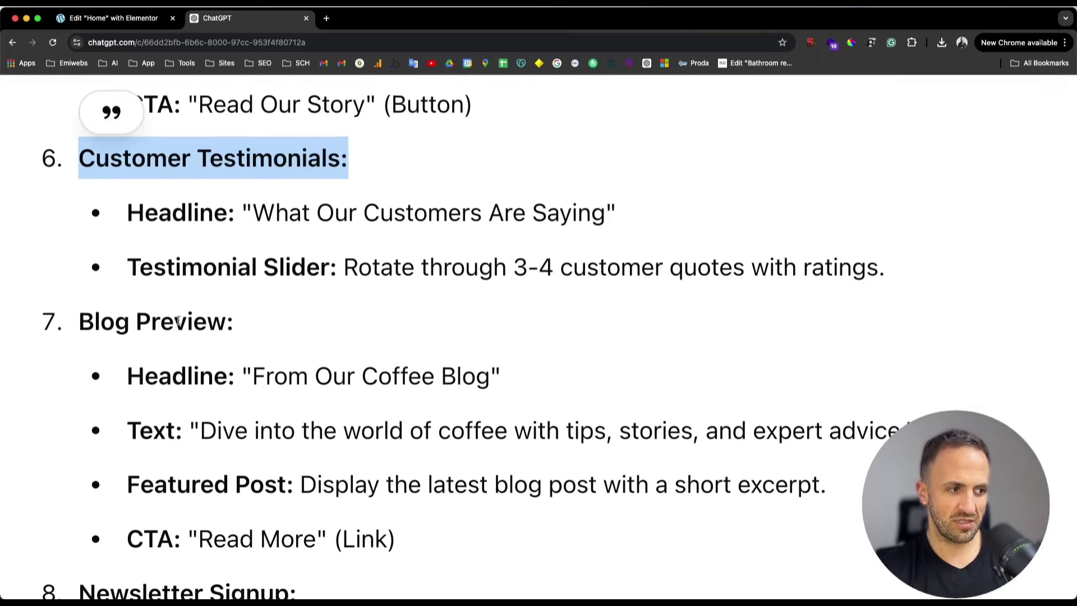
{"action": "scroll", "coordinate": [275, 345], "scroll_direction": "down", "scroll_amount": 7}
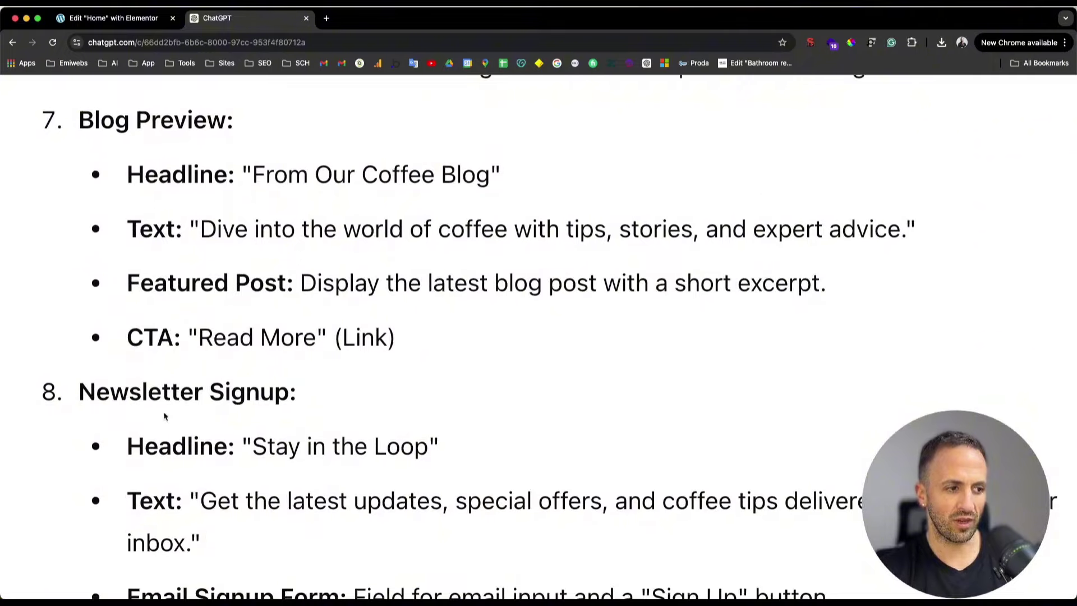
{"action": "scroll", "coordinate": [299, 405], "scroll_direction": "down", "scroll_amount": 9}
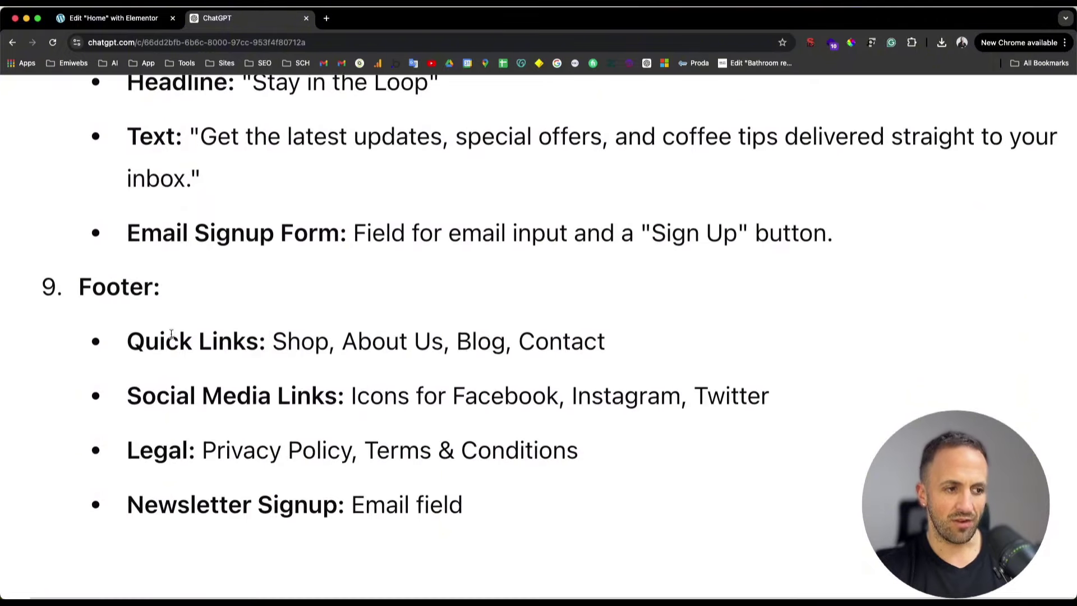
{"action": "key", "text": "super+0"}
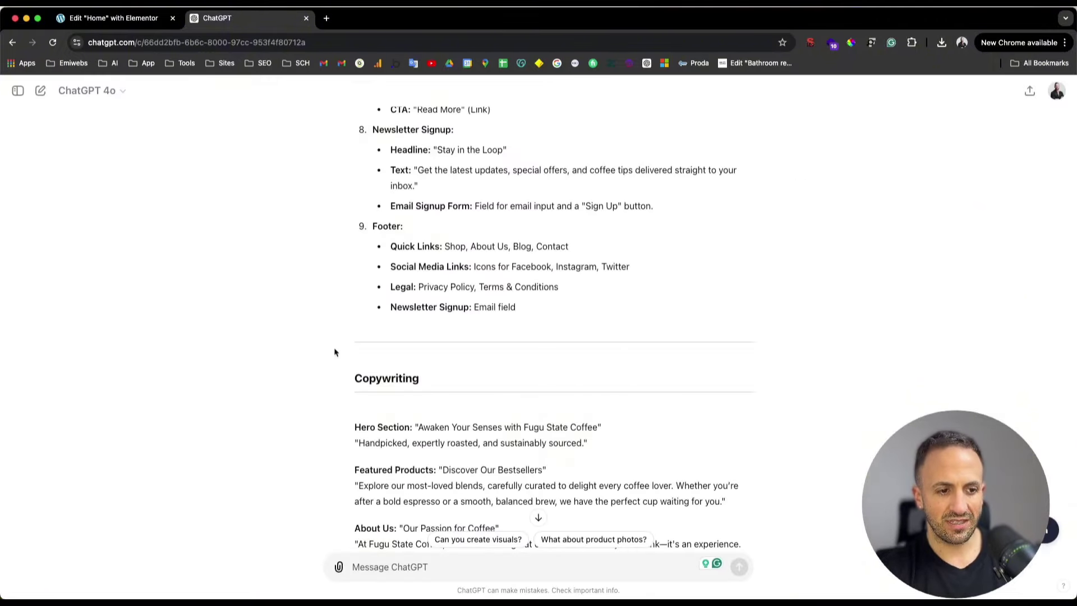
{"action": "scroll", "coordinate": [424, 359], "scroll_direction": "up", "scroll_amount": 2}
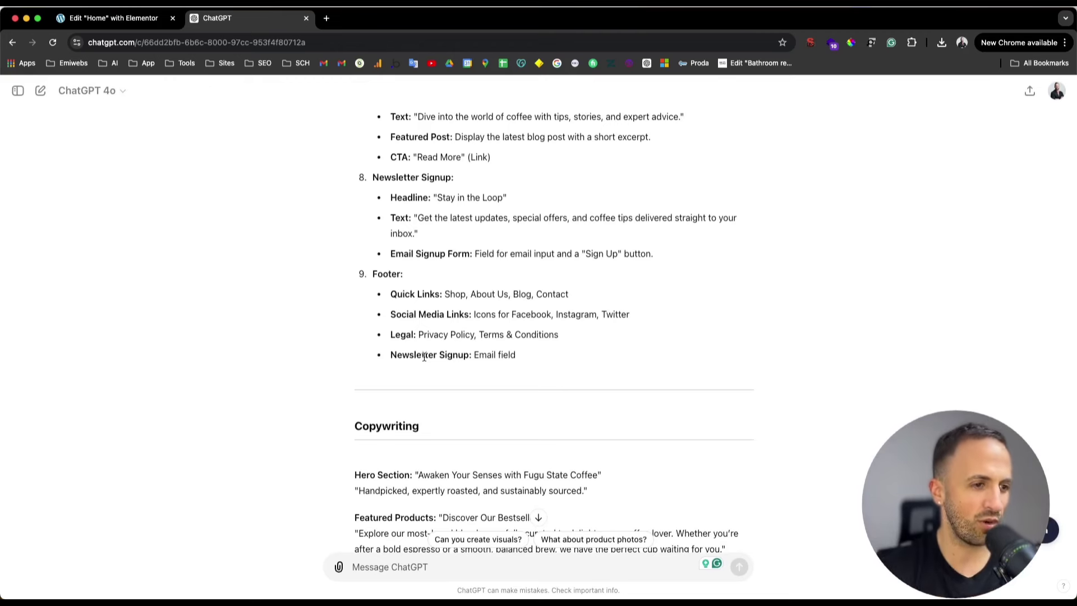
- Review the suggested copywriting for each home page section and return to the start of the structure
{"action": "scroll", "coordinate": [441, 333], "scroll_direction": "down", "scroll_amount": 5}
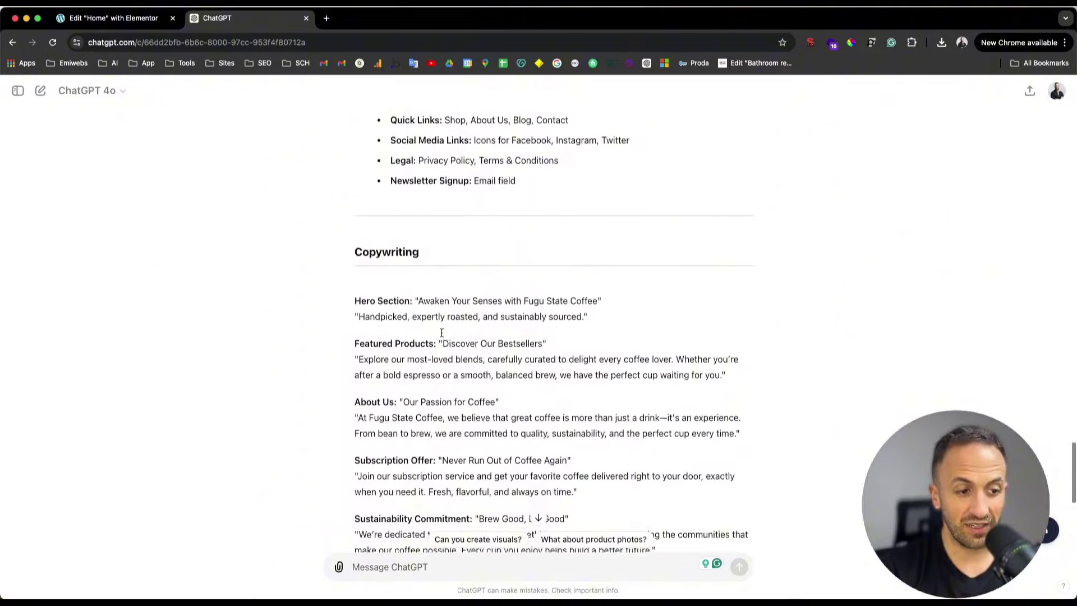
{"action": "scroll", "coordinate": [441, 333], "scroll_direction": "down", "scroll_amount": 2}
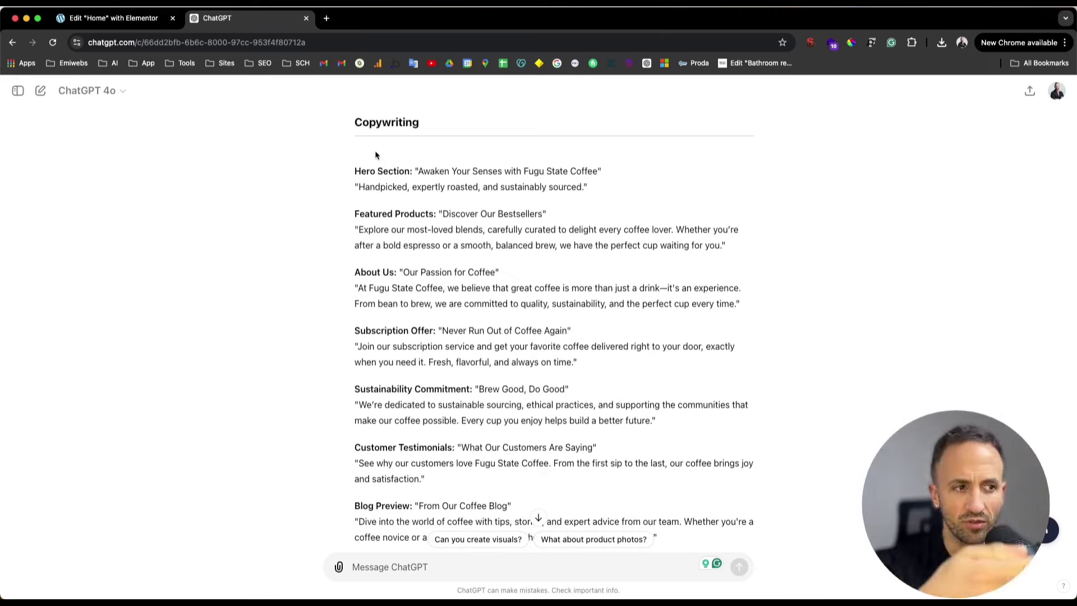
{"action": "scroll", "coordinate": [445, 183], "scroll_direction": "up", "scroll_amount": 5}
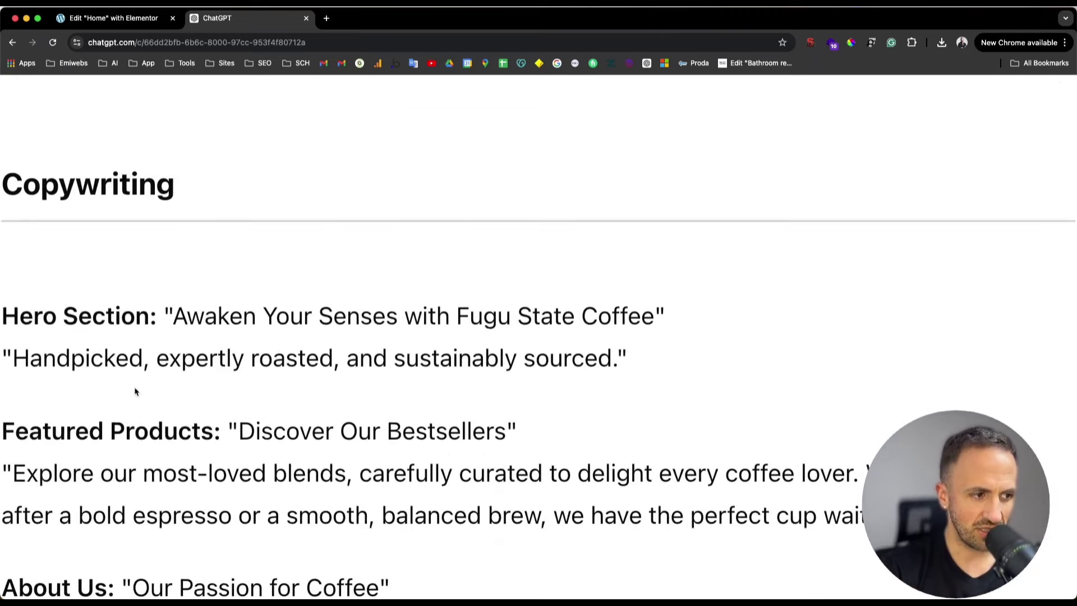
{"action": "scroll", "coordinate": [140, 390], "scroll_direction": "left", "scroll_amount": 2}
{"action": "scroll", "coordinate": [141, 389], "scroll_direction": "left", "scroll_amount": 1}
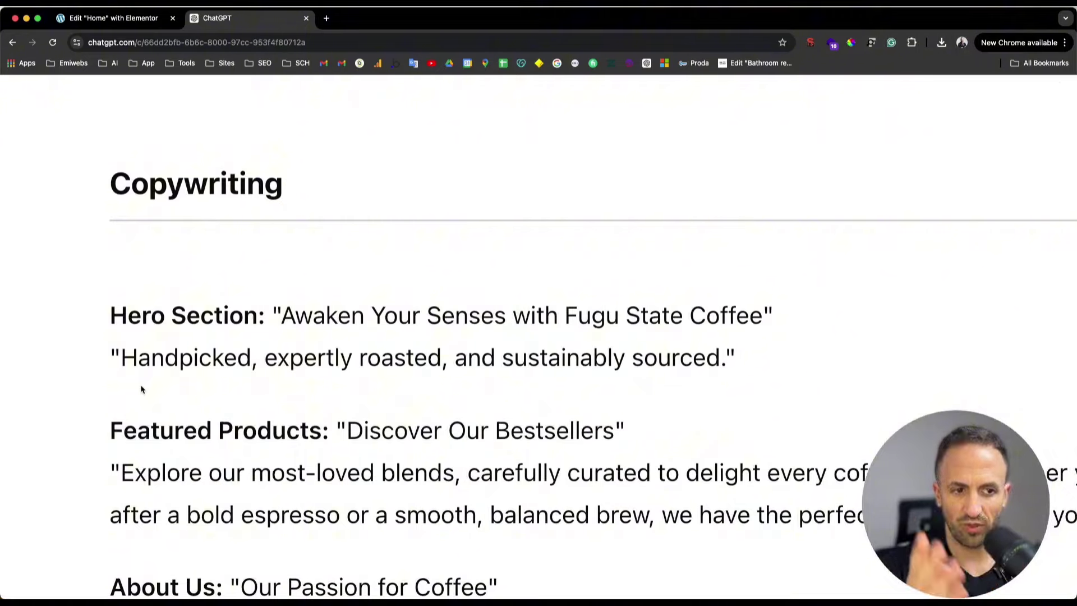
{"action": "scroll", "coordinate": [132, 409], "scroll_direction": "down", "scroll_amount": 7}
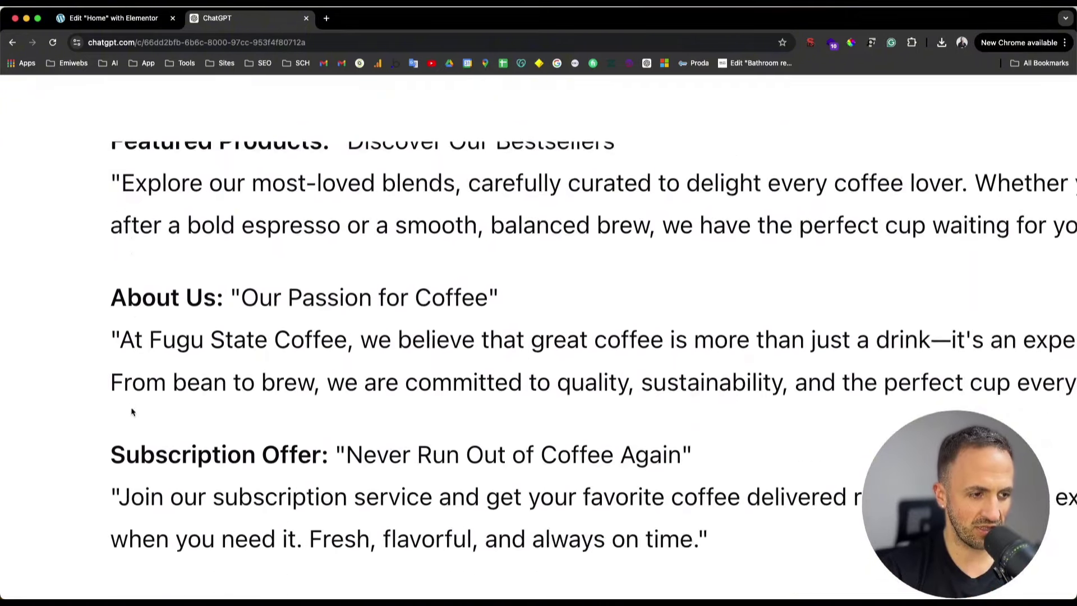
{"action": "scroll", "coordinate": [131, 408], "scroll_direction": "down", "scroll_amount": 5}
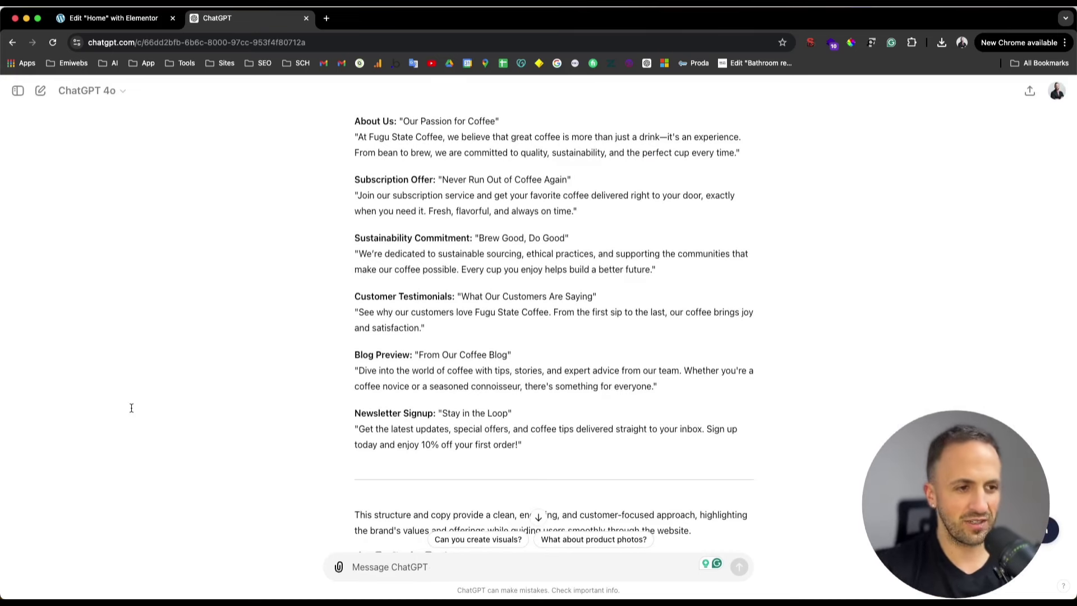
{"action": "scroll", "coordinate": [461, 349], "scroll_direction": "up", "scroll_amount": 15}
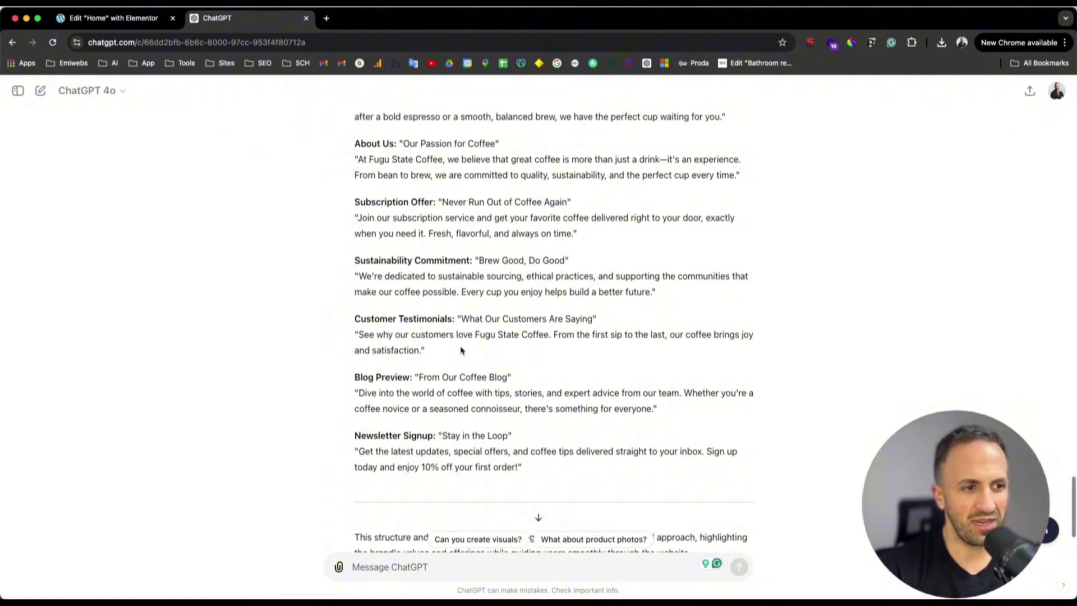
{"action": "scroll", "coordinate": [460, 347], "scroll_direction": "up", "scroll_amount": 5}
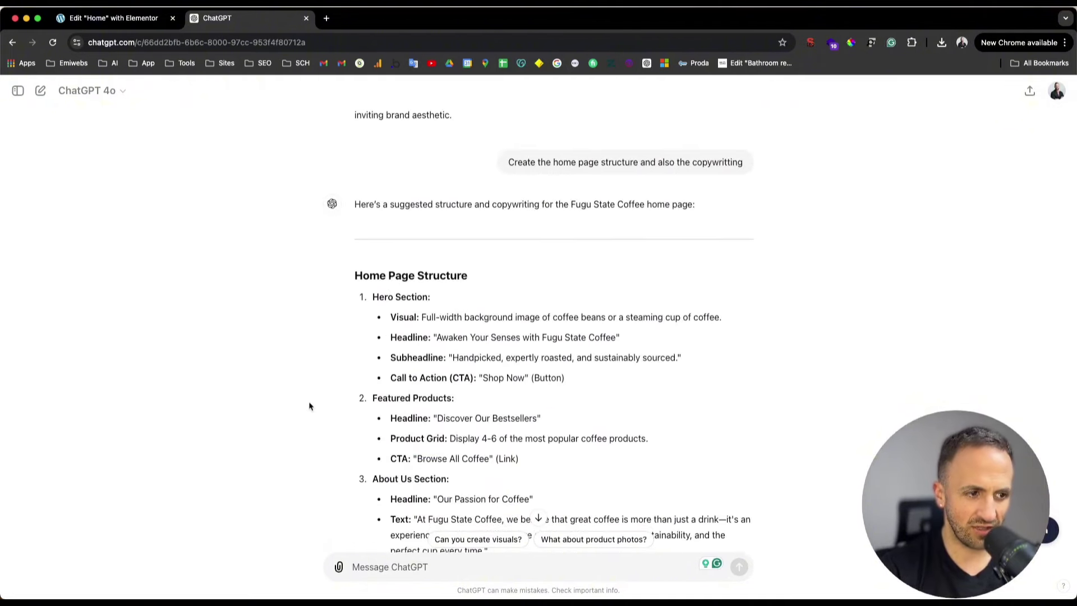
- Switch back to the Elementor Home page and add a two-column container above the Buy Coffee, Subscriptions and Merchandise row
{"action": "left_click", "coordinate": [145, 20]}
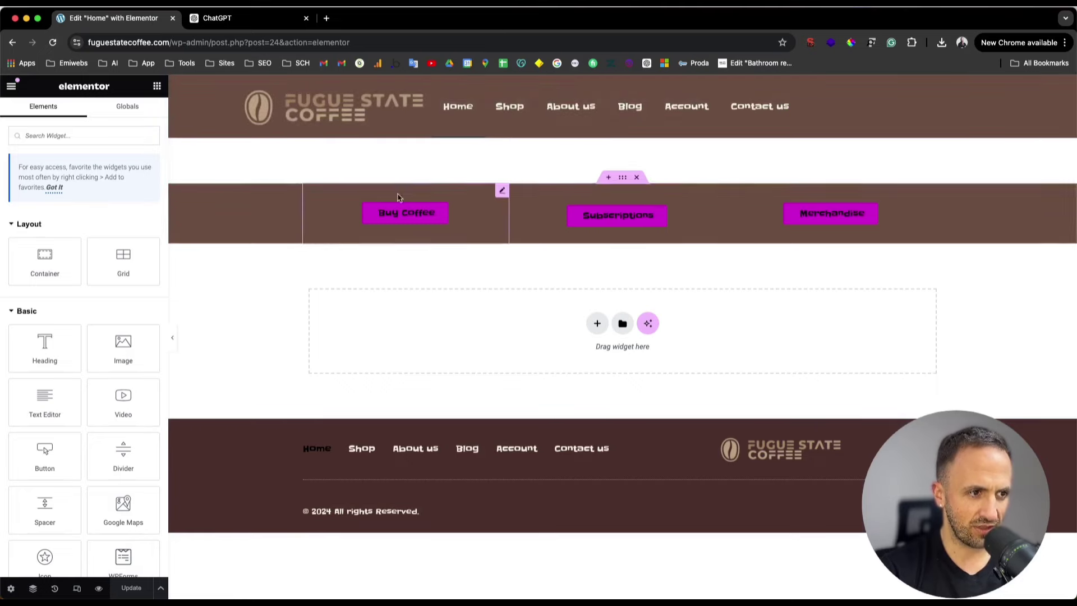
{"action": "left_click", "coordinate": [609, 178]}
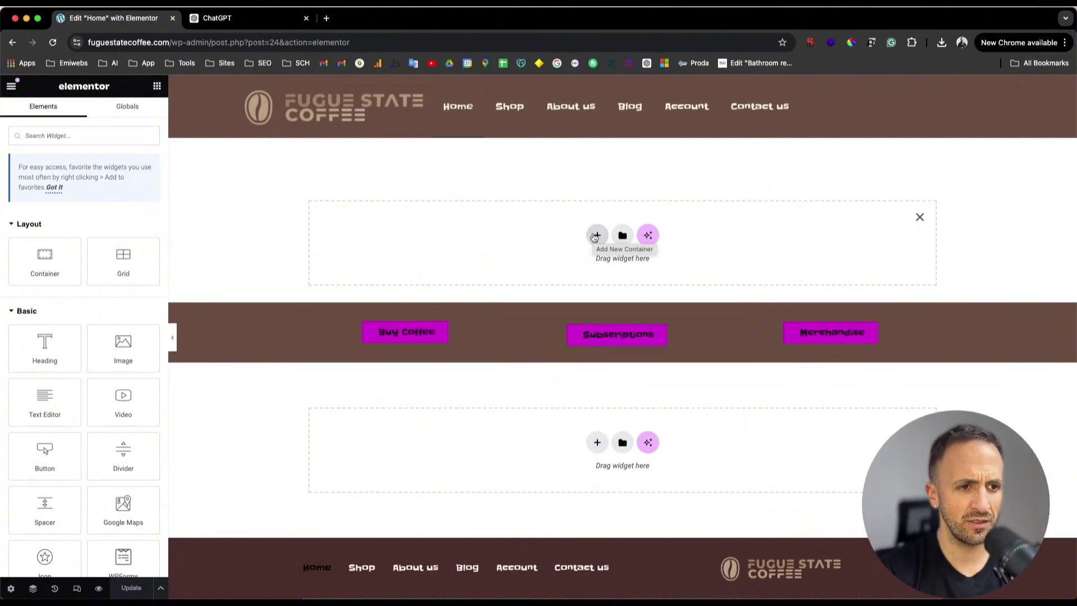
{"action": "left_click", "coordinate": [596, 235]}
{"action": "left_click", "coordinate": [578, 281]}
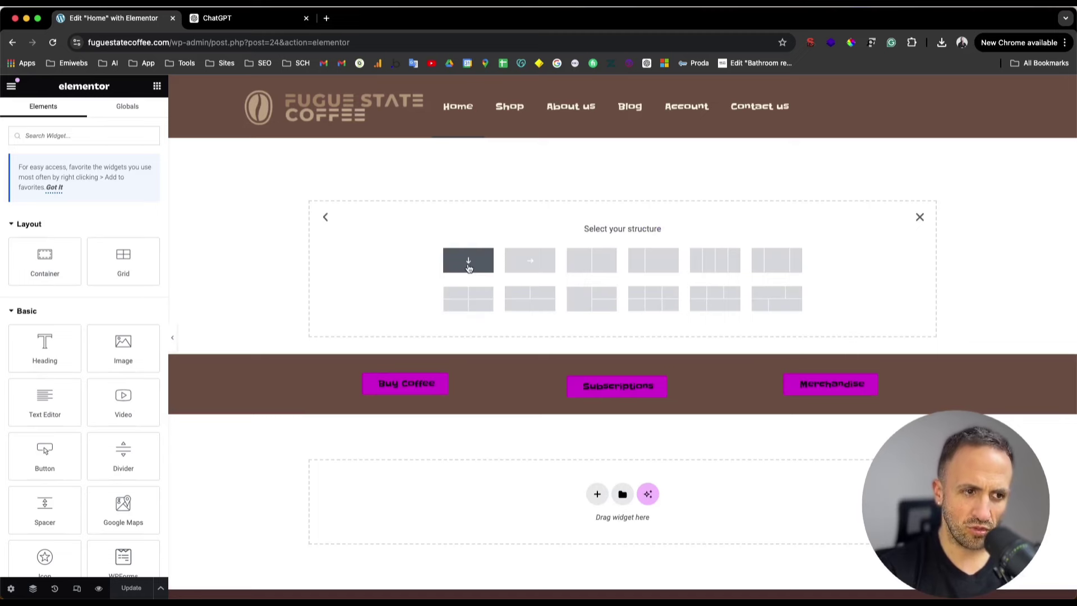
{"action": "left_click", "coordinate": [608, 269]}
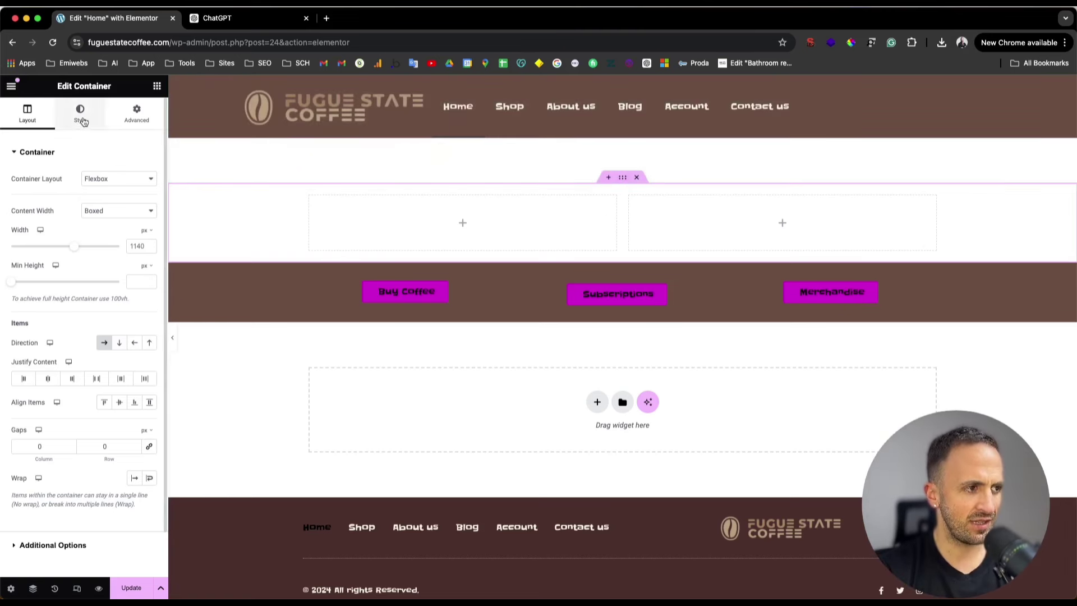
- Set the new two-column container's background type to Classic and open the media library for its background image
{"action": "left_click", "coordinate": [83, 121]}
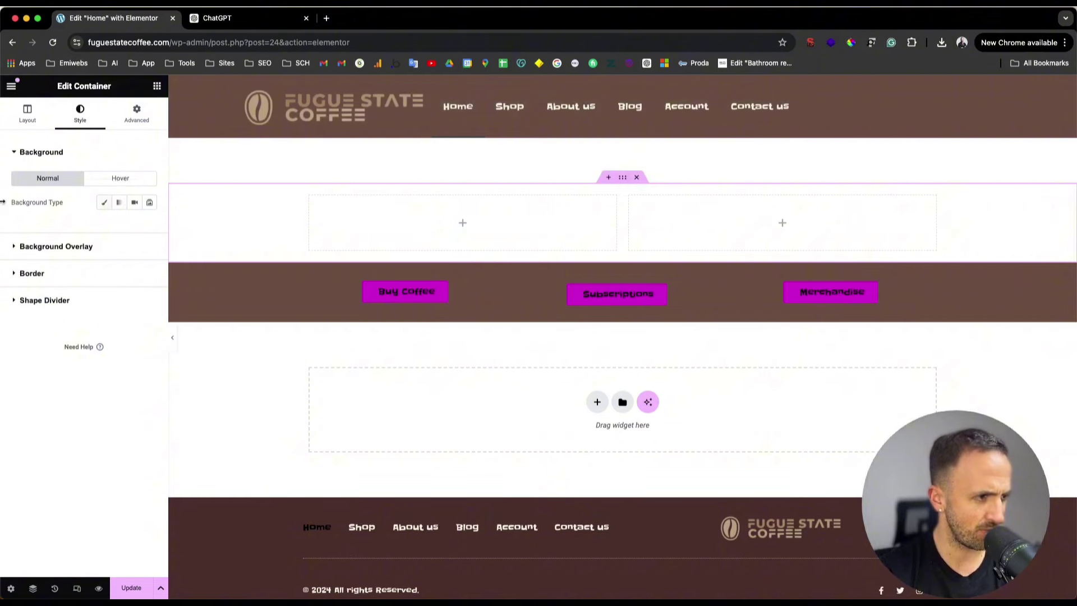
{"action": "scroll", "coordinate": [104, 206], "scroll_direction": "up", "scroll_amount": 5}
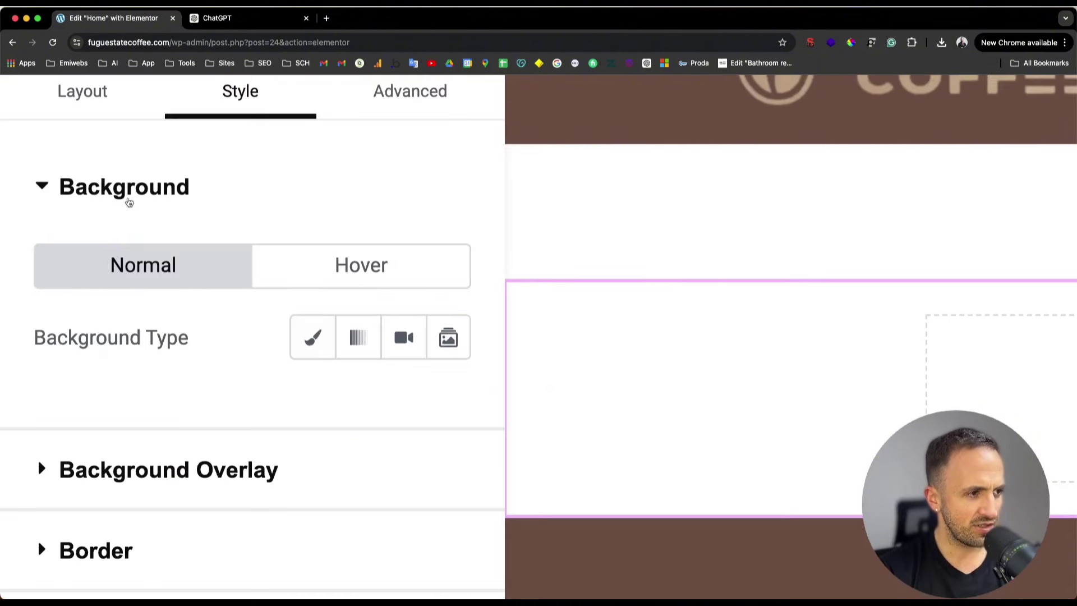
{"action": "scroll", "coordinate": [229, 143], "scroll_direction": "up", "scroll_amount": 2}
{"action": "scroll", "coordinate": [229, 143], "scroll_direction": "up", "scroll_amount": 1}
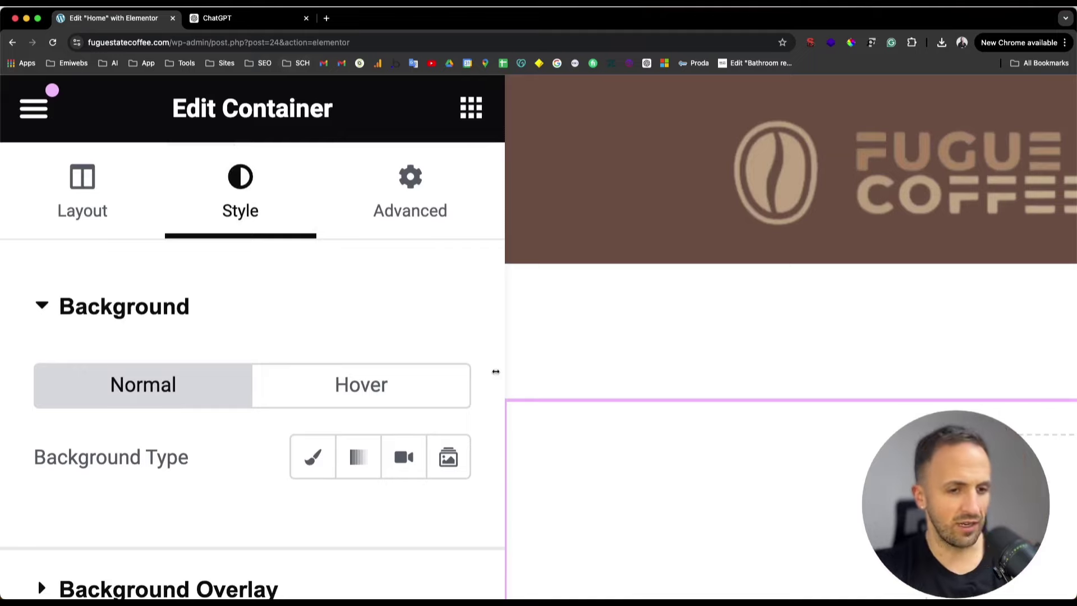
{"action": "scroll", "coordinate": [496, 371], "scroll_direction": "down", "scroll_amount": 5}
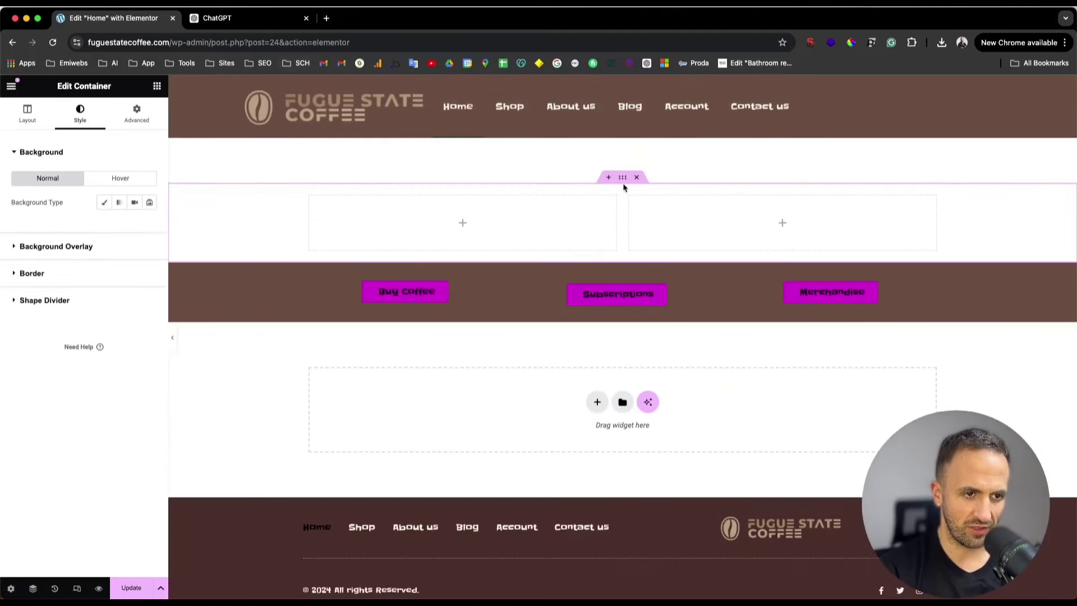
{"action": "right_click", "coordinate": [623, 180]}
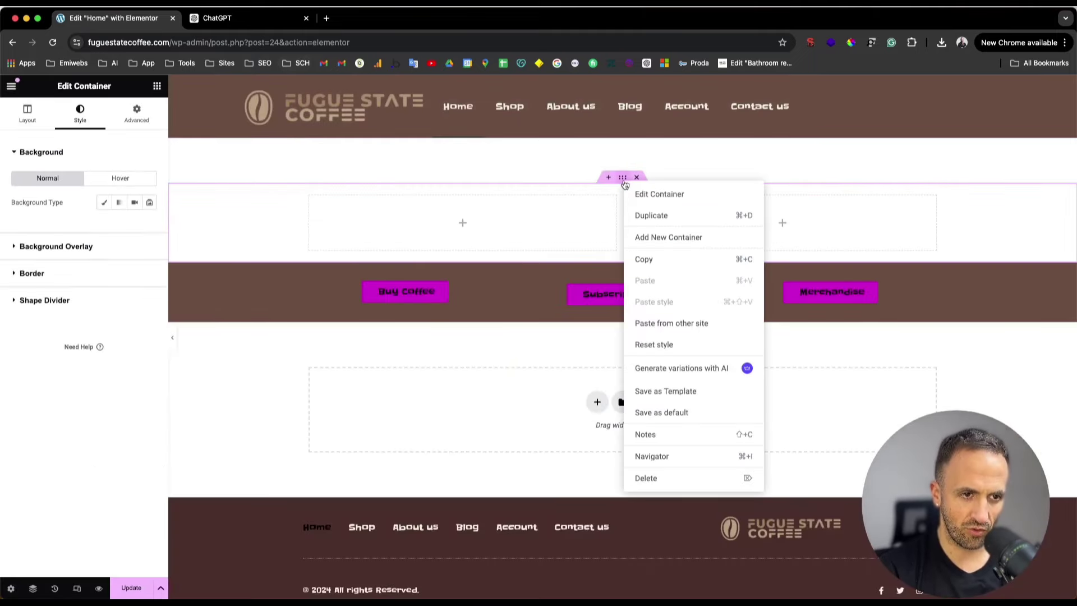
{"action": "left_click", "coordinate": [656, 195]}
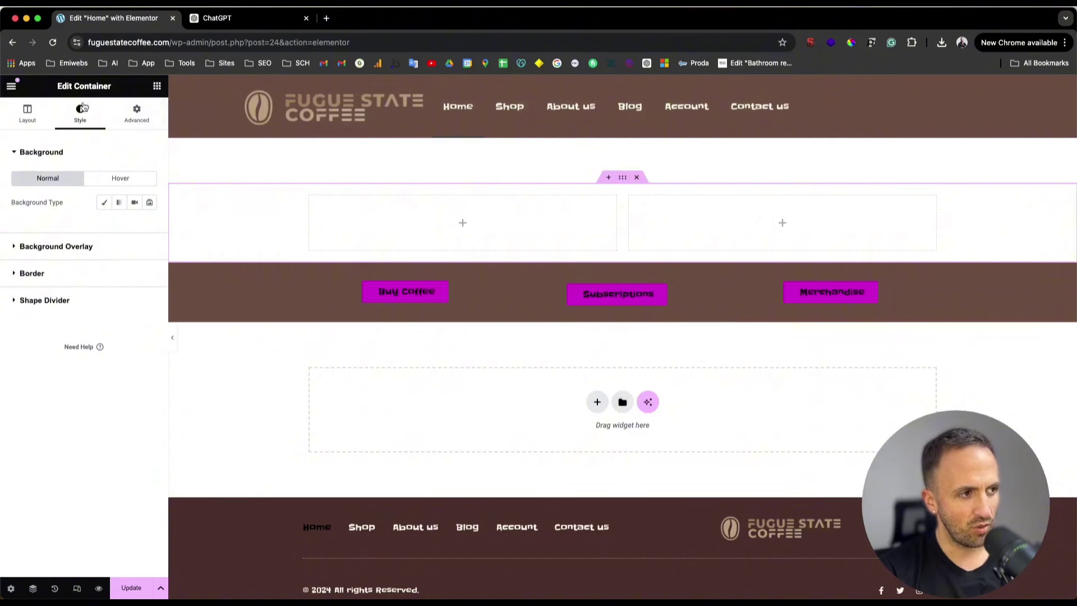
{"action": "scroll", "coordinate": [68, 118], "scroll_direction": "up", "scroll_amount": 5}
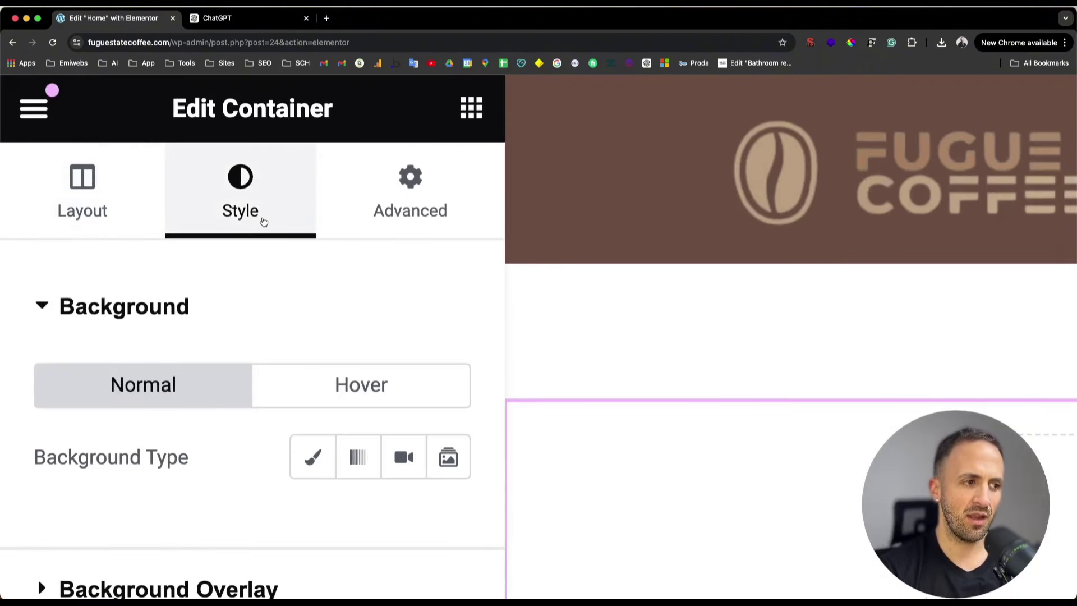
{"action": "scroll", "coordinate": [176, 457], "scroll_direction": "down", "scroll_amount": 3}
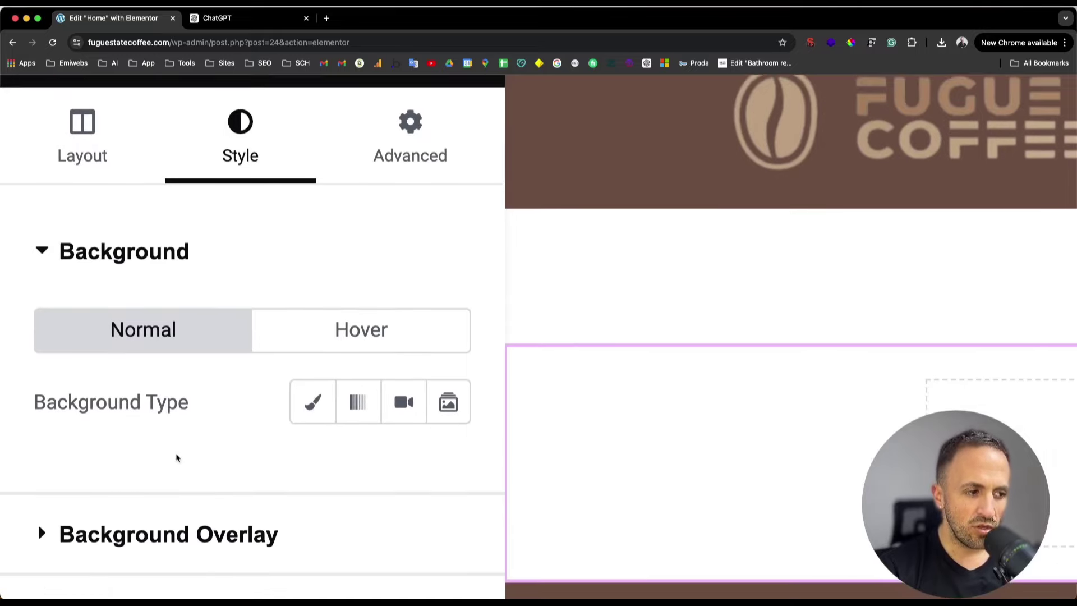
{"action": "left_click", "coordinate": [327, 346]}
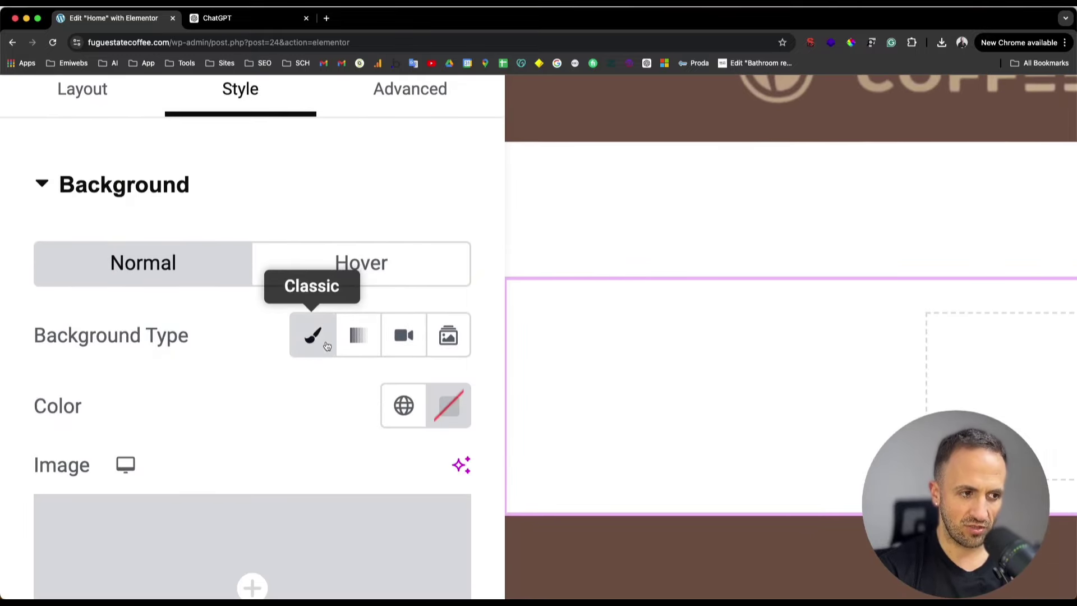
{"action": "scroll", "coordinate": [264, 435], "scroll_direction": "down", "scroll_amount": 4}
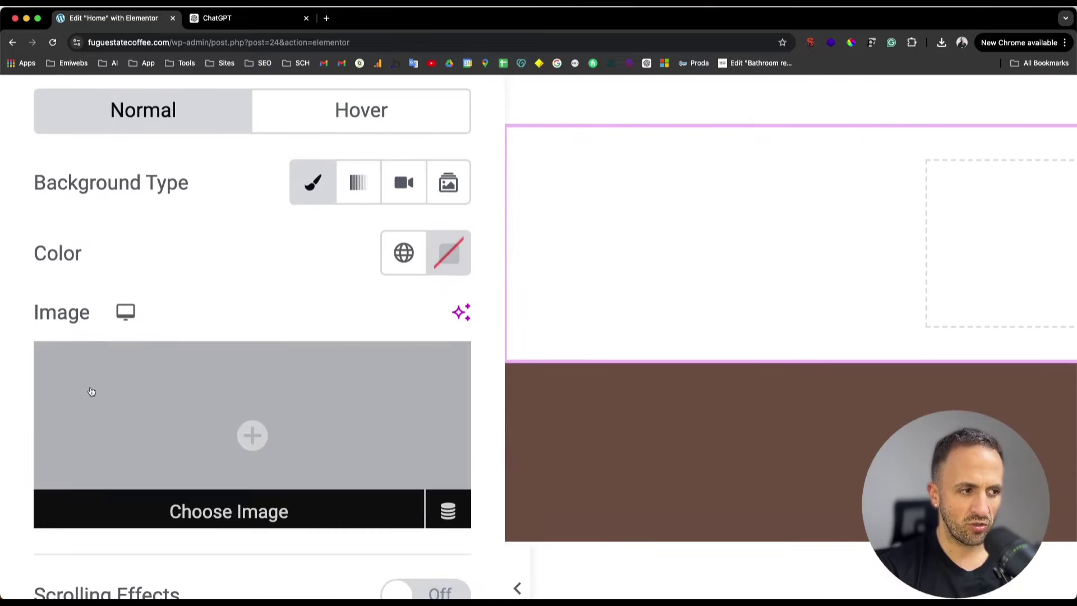
{"action": "left_click", "coordinate": [91, 392]}
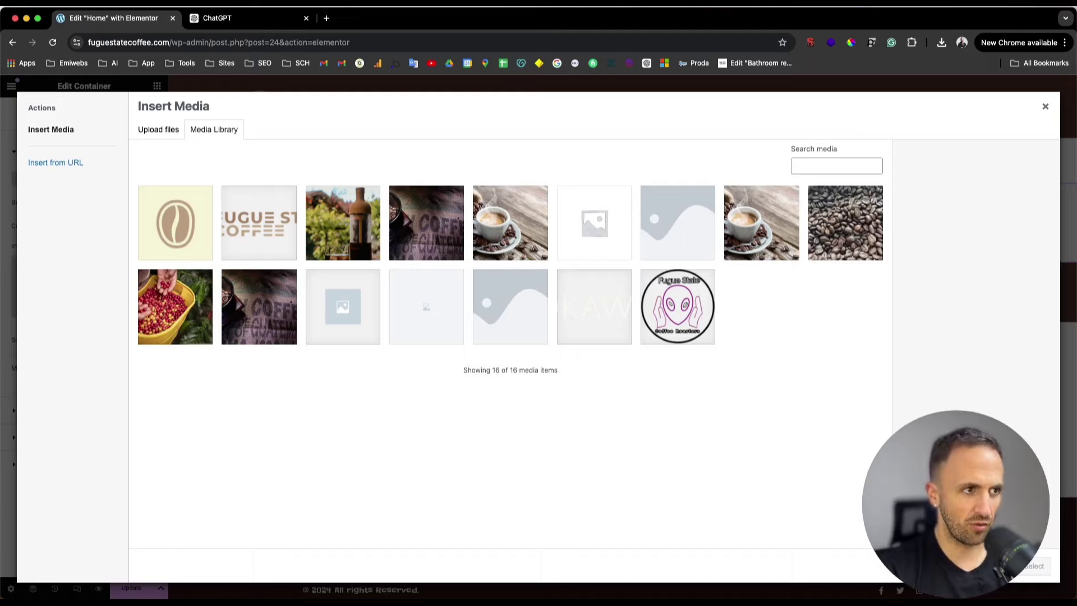
- Open Freepik in a new browser tab and search its assets for "coffee bean"
{"action": "left_click", "coordinate": [327, 18]}
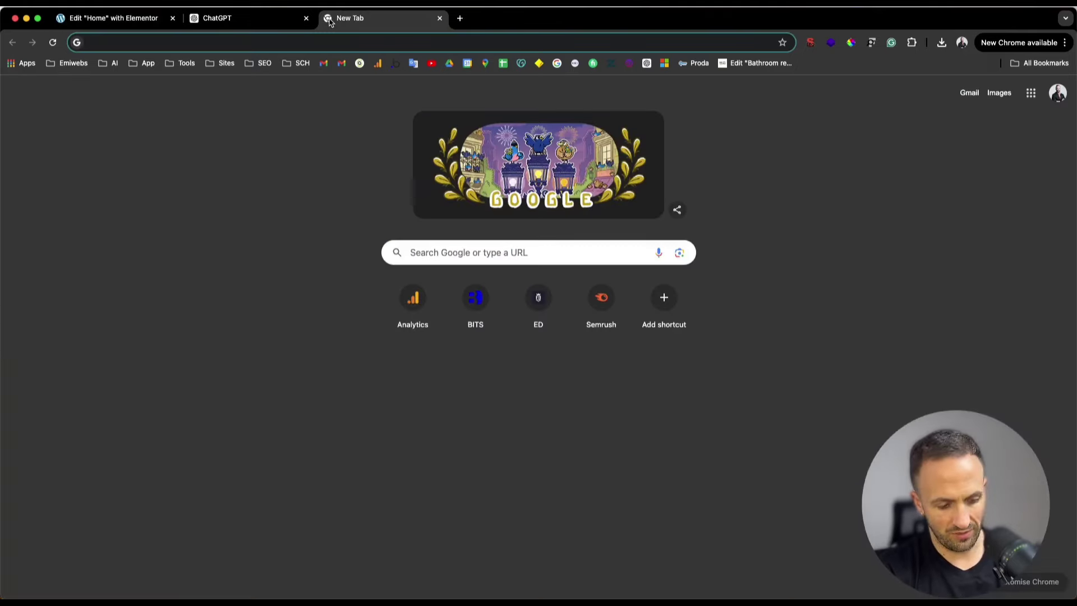
{"action": "type", "text": "freep"}
{"action": "key", "text": "Return"}
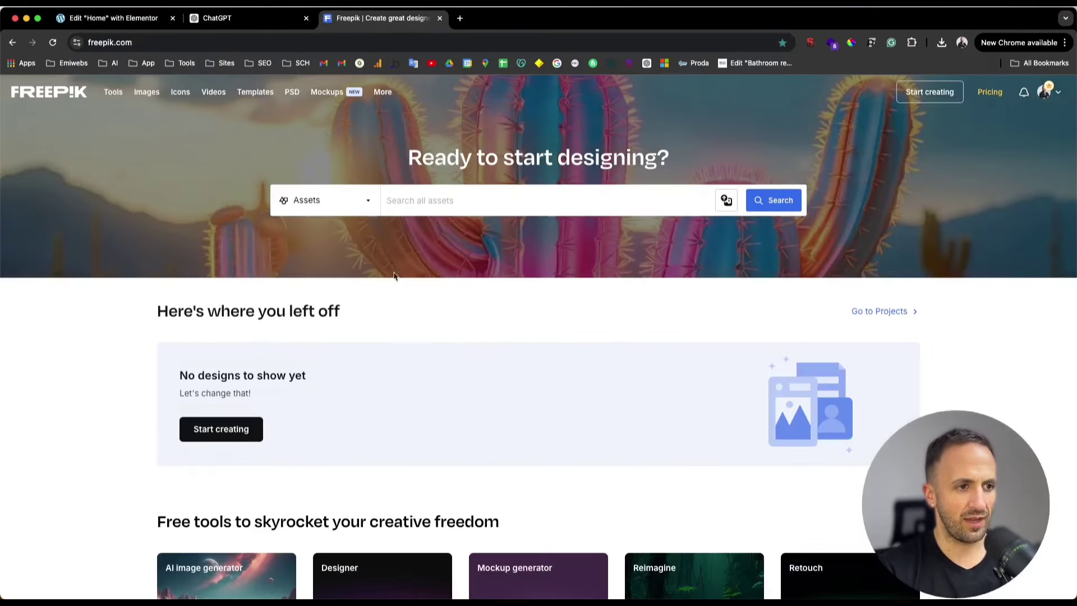
{"action": "scroll", "coordinate": [440, 301], "scroll_direction": "down", "scroll_amount": 5}
{"action": "scroll", "coordinate": [441, 301], "scroll_direction": "up", "scroll_amount": 5}
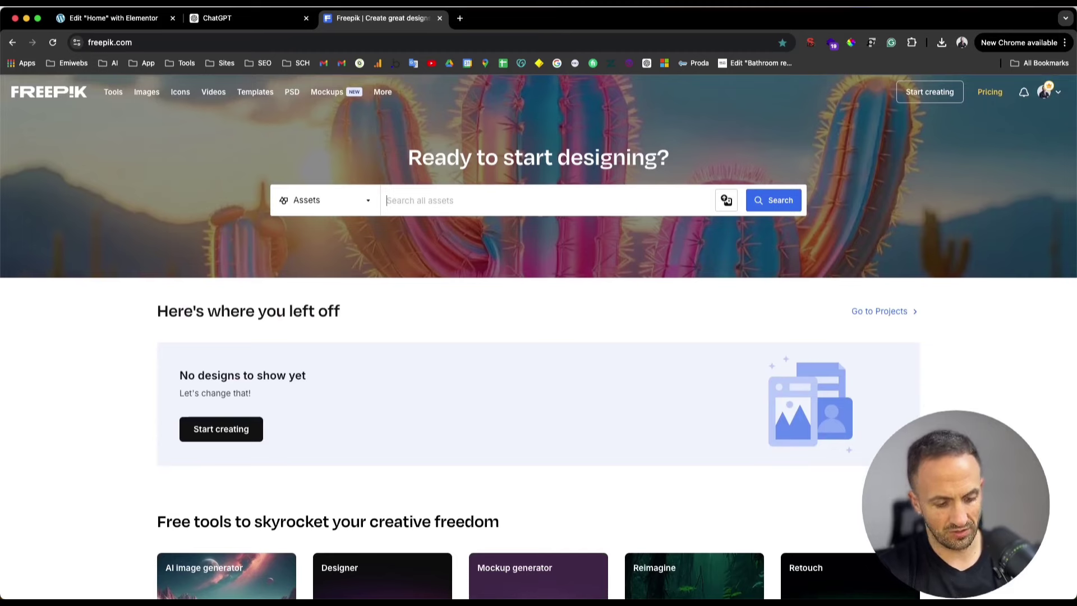
{"action": "type", "text": "coffee bean"}
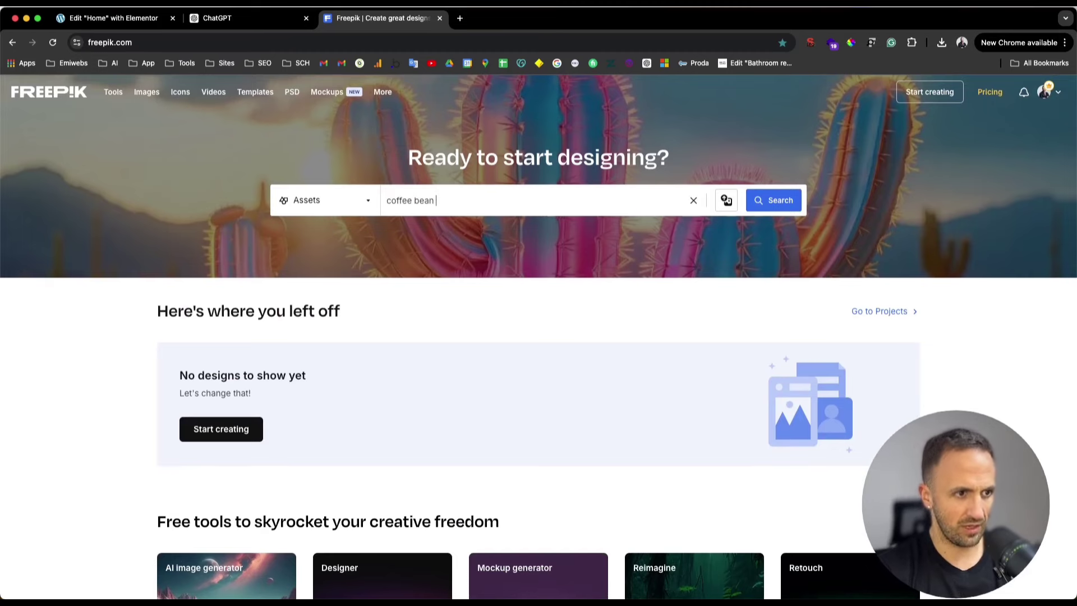
{"action": "key", "text": "Return"}
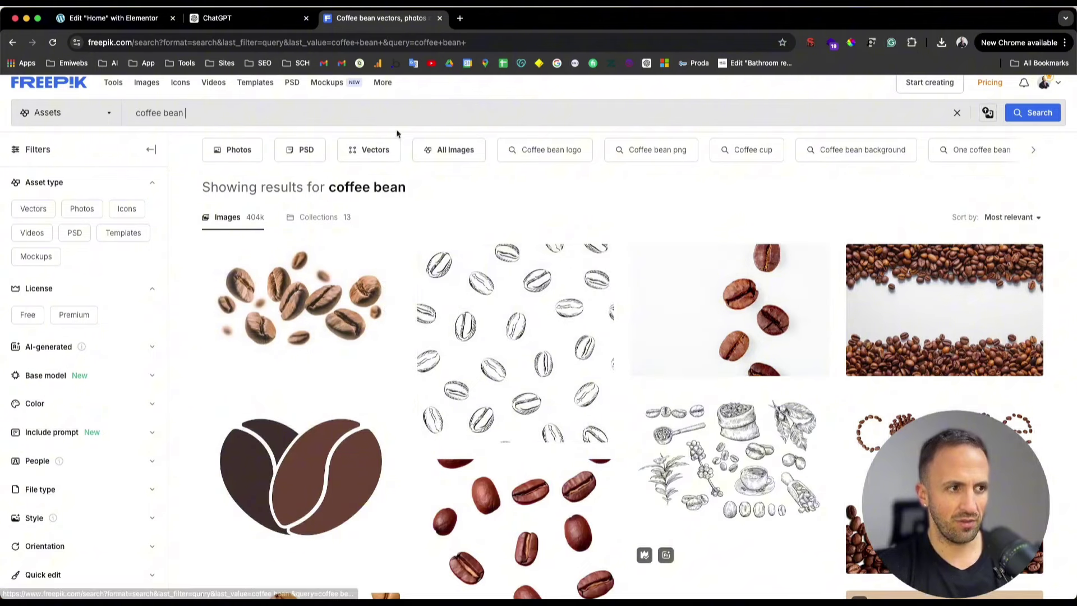
- Refine the Freepik search to "coffee bean roaster" and limit the results to the Premium license
{"action": "left_click", "coordinate": [380, 117]}
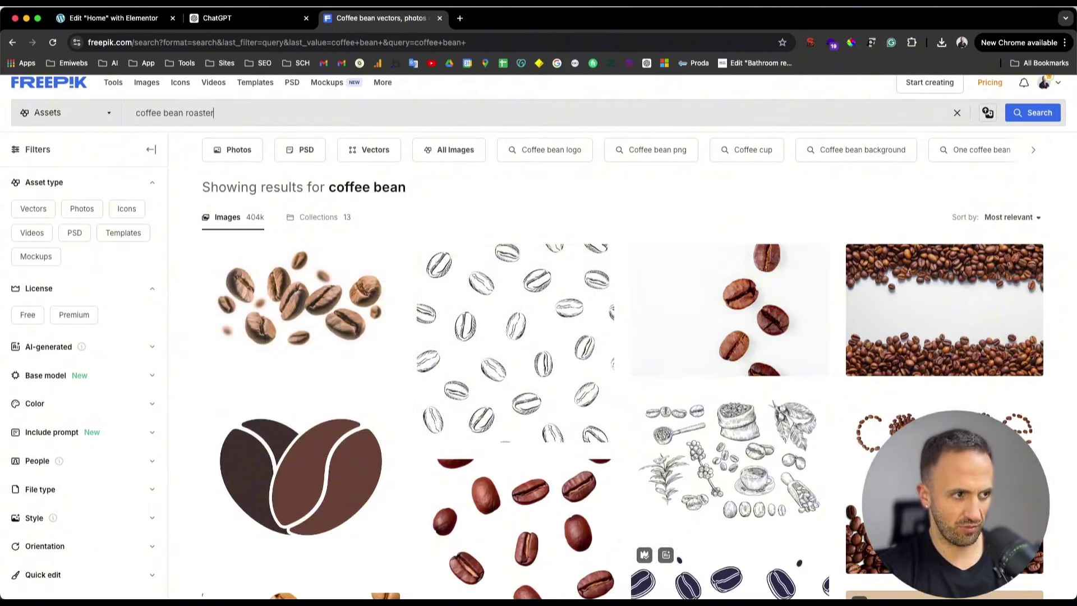
{"action": "key", "text": "Return"}
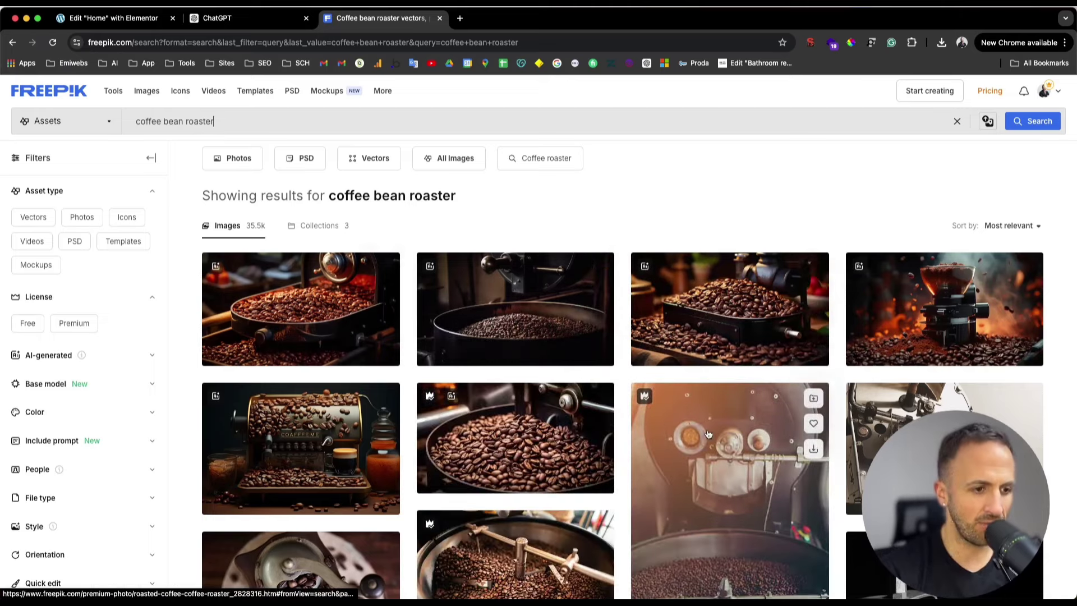
{"action": "scroll", "coordinate": [708, 435], "scroll_direction": "down", "scroll_amount": 2}
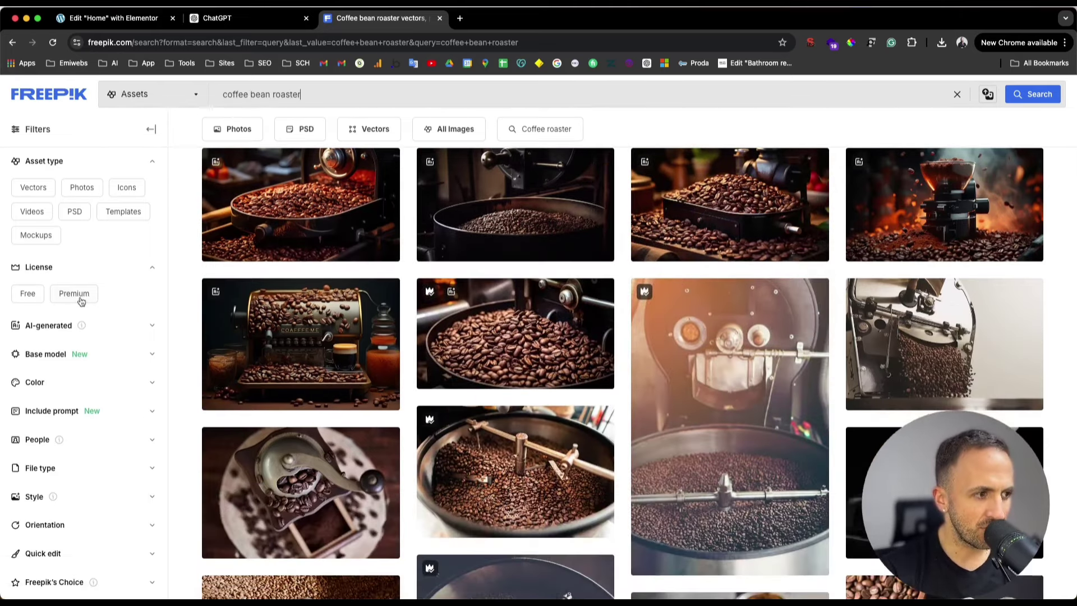
{"action": "scroll", "coordinate": [357, 270], "scroll_direction": "up", "scroll_amount": 3}
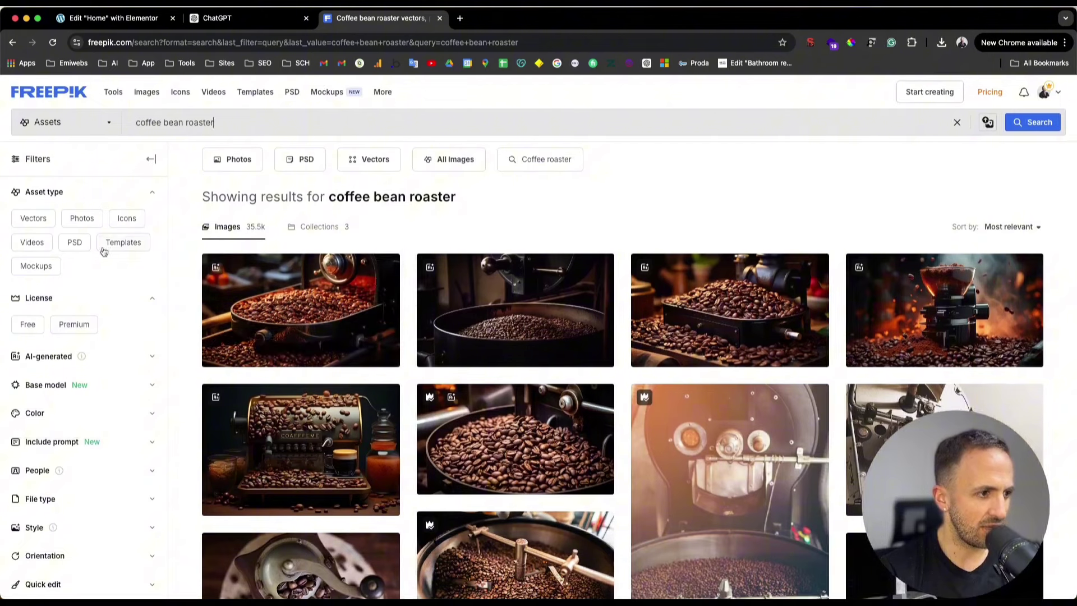
{"action": "left_click", "coordinate": [85, 329]}
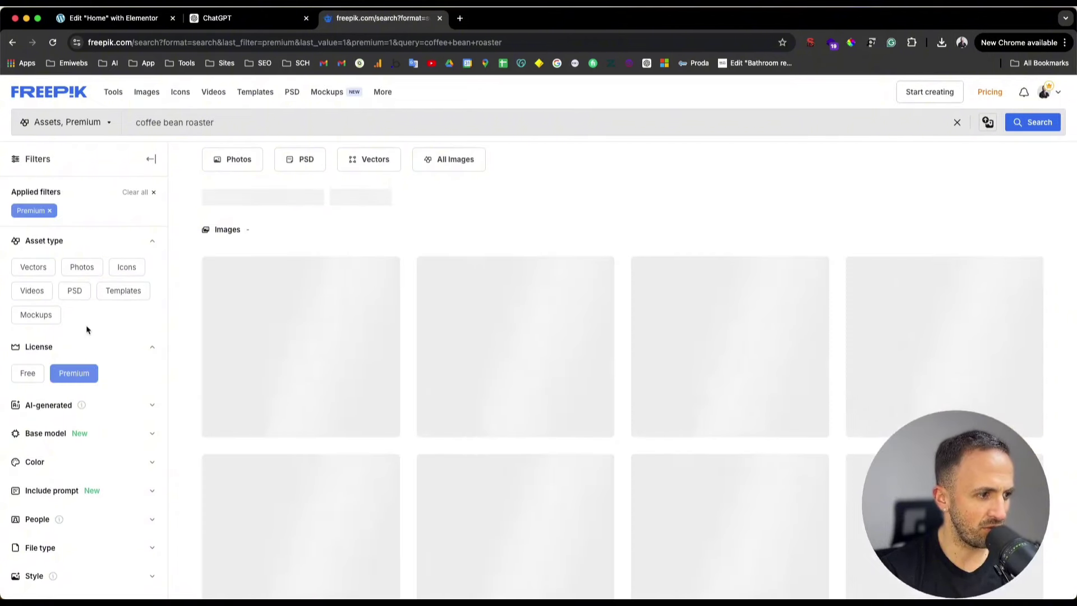
- Download the Premium close-up photo of metal mixing arms over dark roasted coffee beans
{"action": "scroll", "coordinate": [524, 336], "scroll_direction": "down", "scroll_amount": 2}
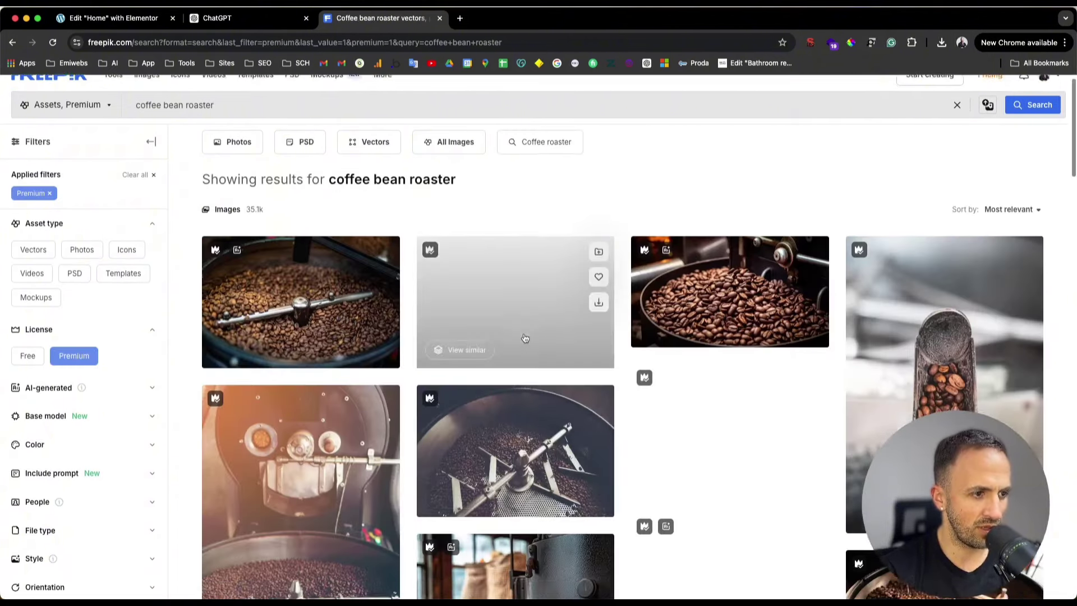
{"action": "scroll", "coordinate": [526, 338], "scroll_direction": "down", "scroll_amount": 1}
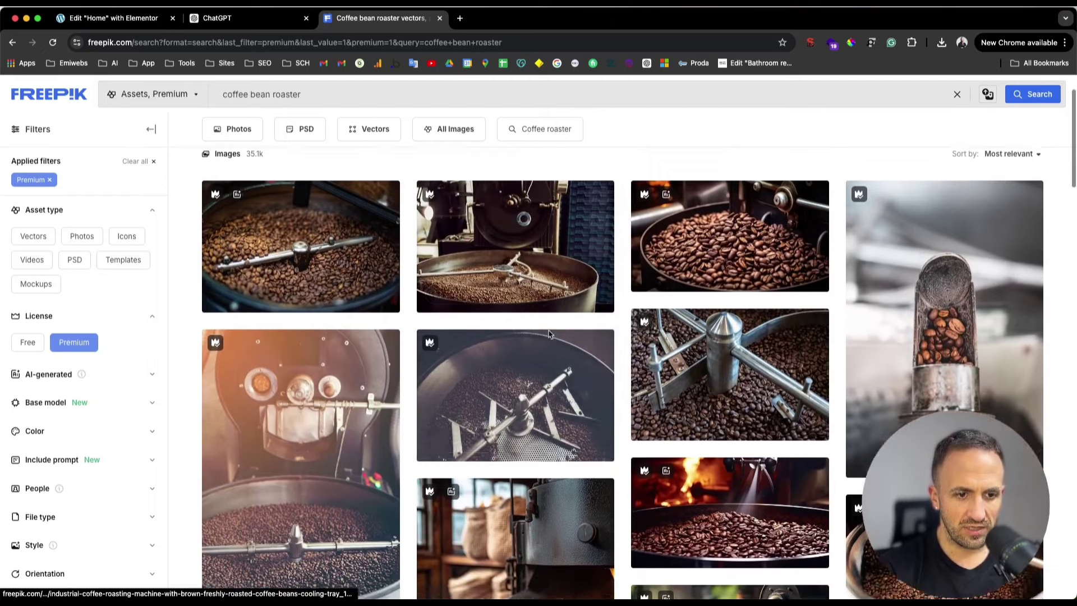
{"action": "left_click", "coordinate": [820, 349]}
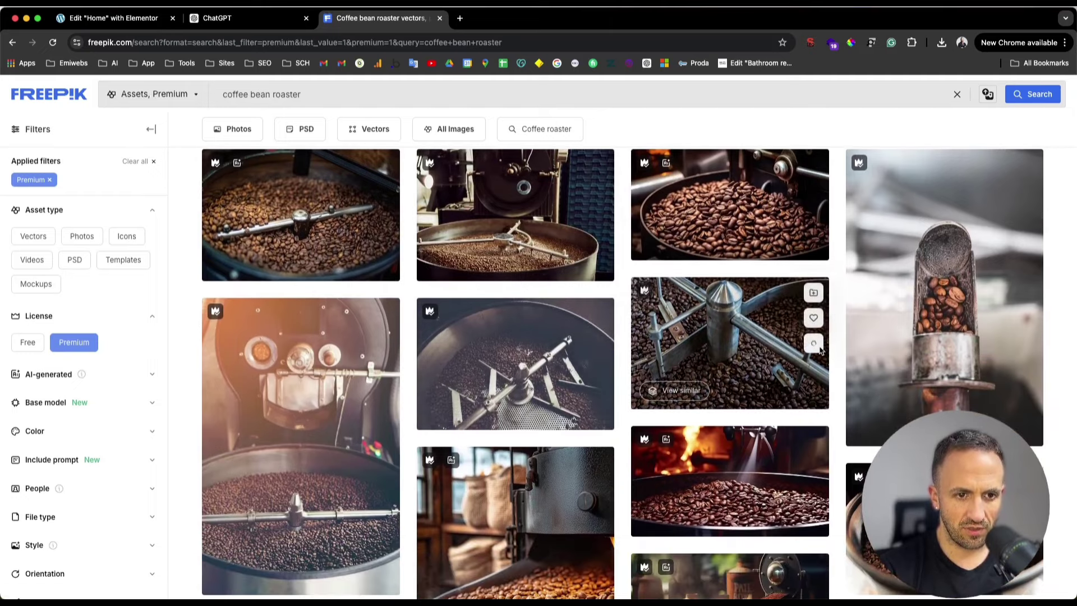
- Exclude AI-generated images from the Premium coffee bean roaster results and browse the remaining photos
{"action": "scroll", "coordinate": [711, 371], "scroll_direction": "down", "scroll_amount": 5}
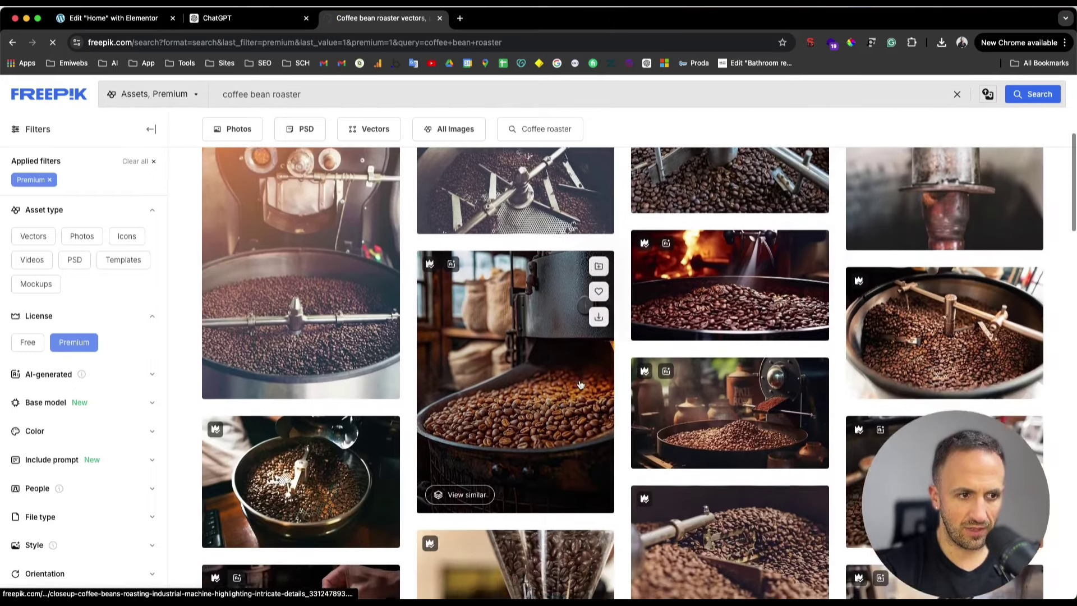
{"action": "scroll", "coordinate": [580, 385], "scroll_direction": "down", "scroll_amount": 3}
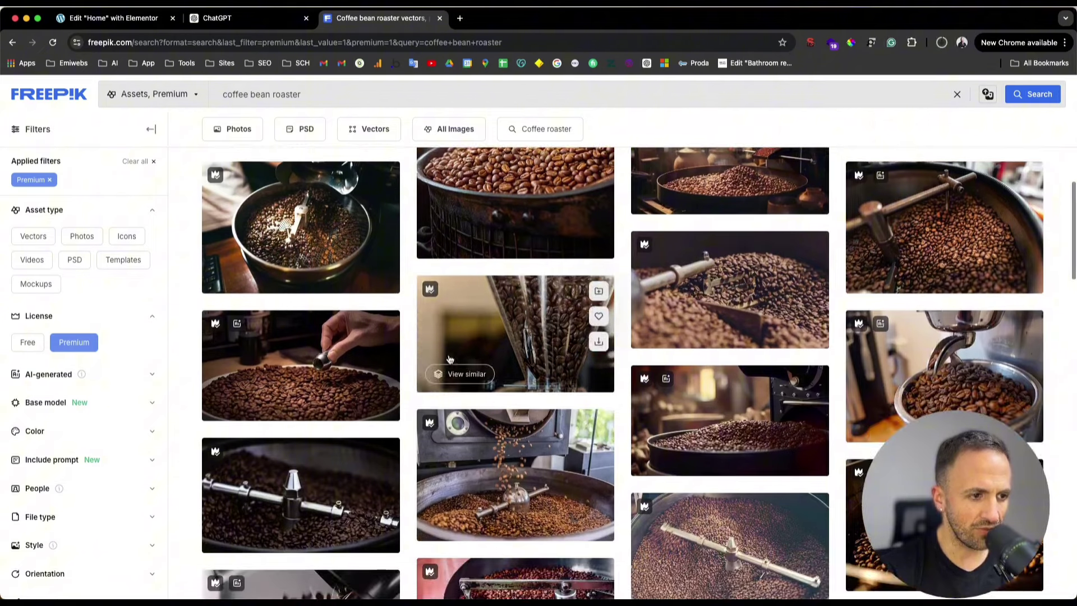
{"action": "scroll", "coordinate": [602, 350], "scroll_direction": "down", "scroll_amount": 7}
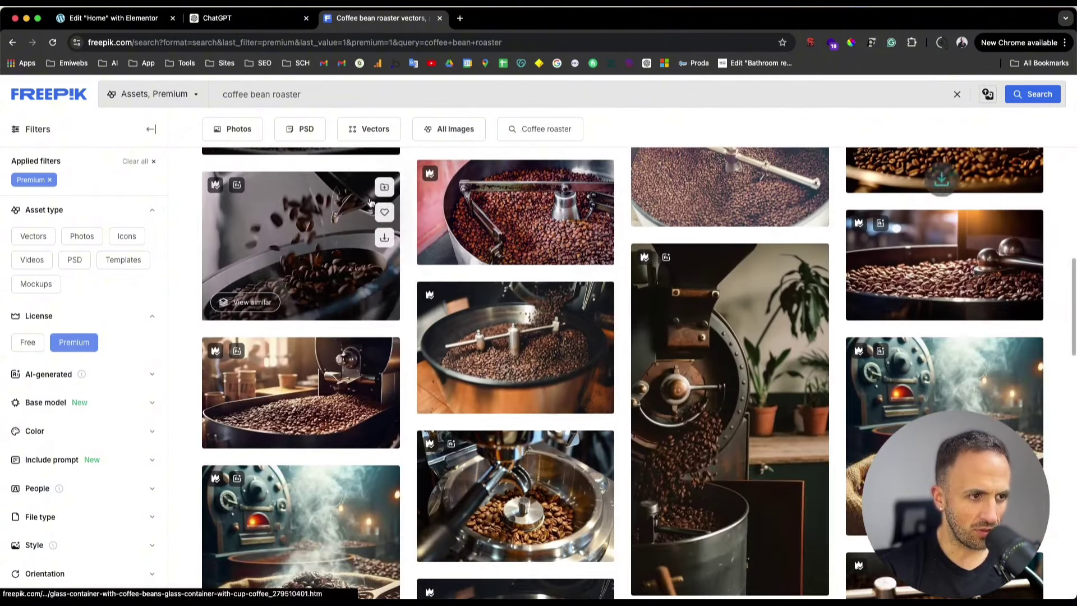
{"action": "left_click", "coordinate": [38, 374]}
{"action": "left_click", "coordinate": [62, 405]}
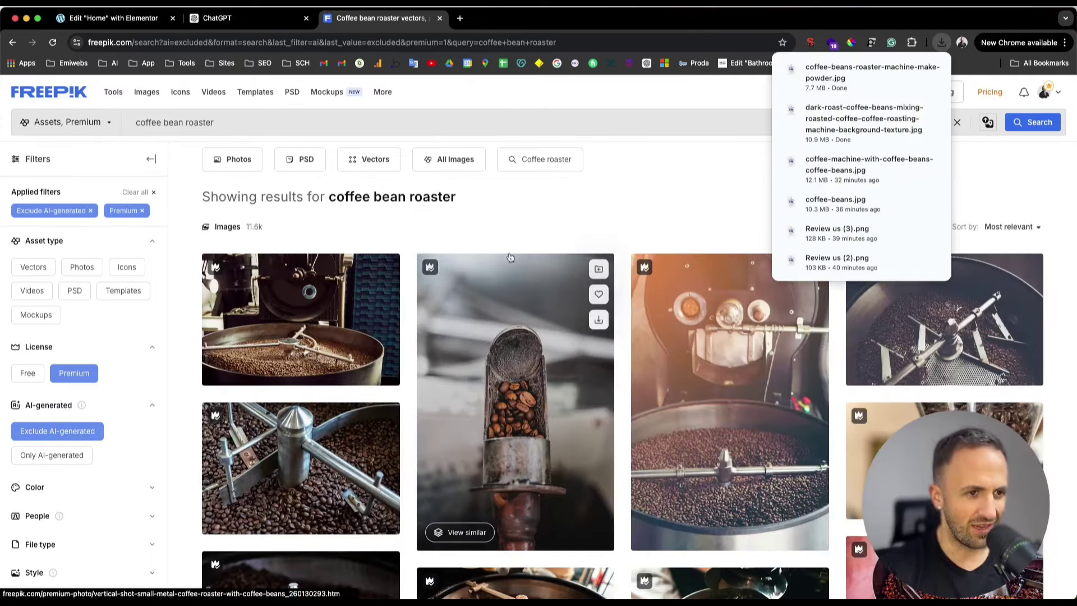
{"action": "scroll", "coordinate": [529, 305], "scroll_direction": "down", "scroll_amount": 3}
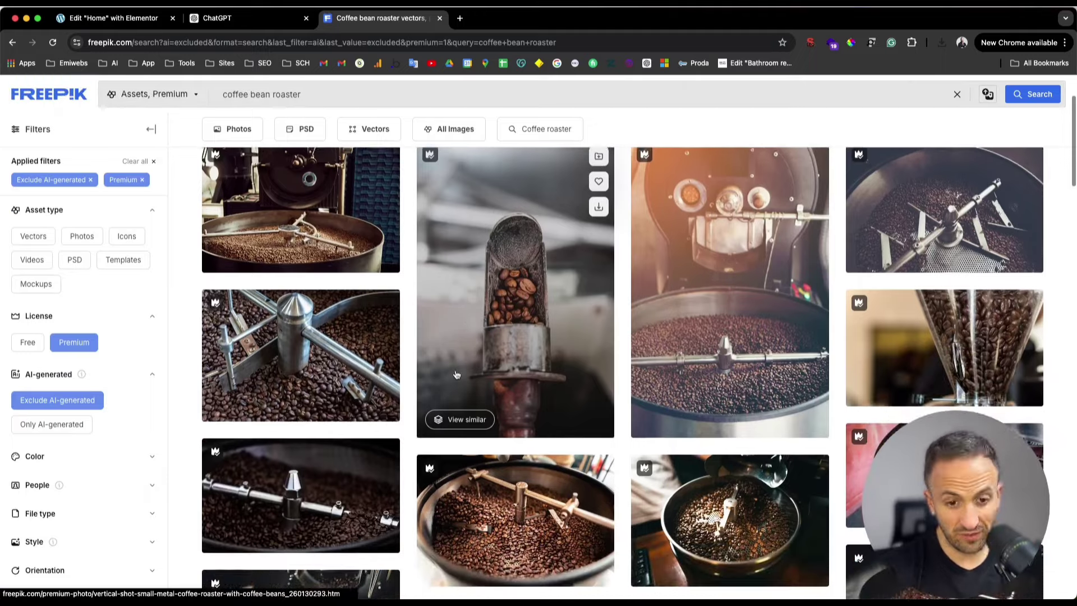
{"action": "scroll", "coordinate": [456, 375], "scroll_direction": "down", "scroll_amount": 5}
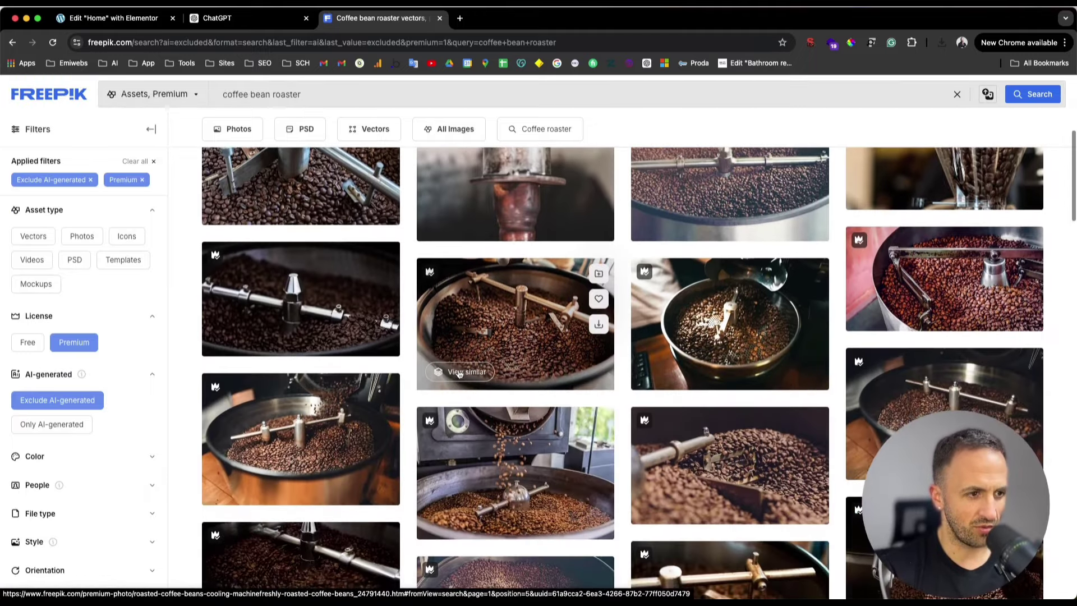
{"action": "scroll", "coordinate": [459, 413], "scroll_direction": "down", "scroll_amount": 4}
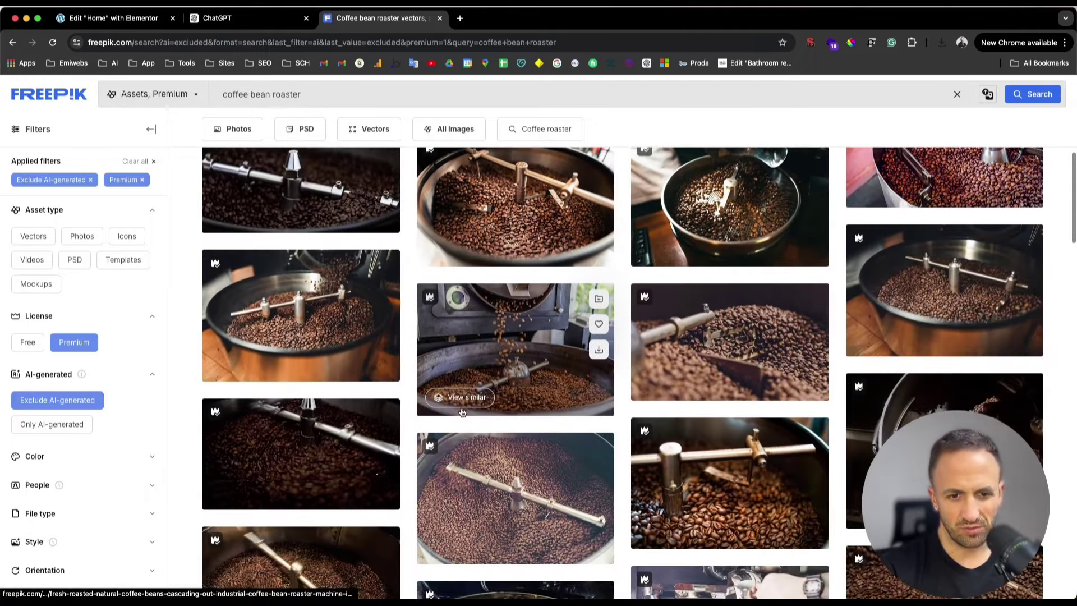
- Browse the coffee bean roaster photos and download the one of a roaster hatch being opened with beans pouring out
{"action": "scroll", "coordinate": [481, 404], "scroll_direction": "down", "scroll_amount": 3}
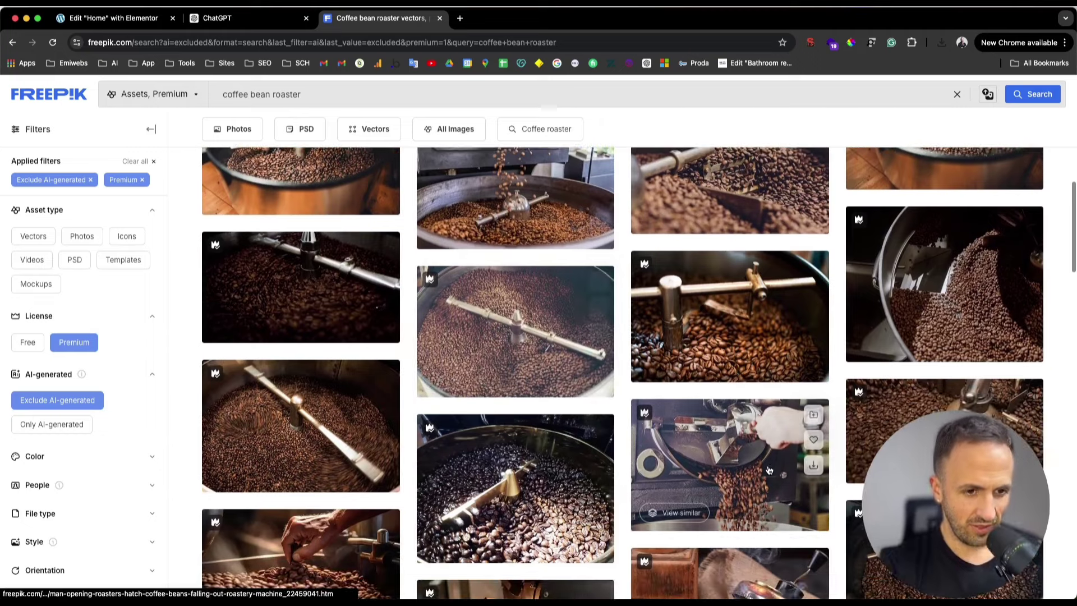
{"action": "scroll", "coordinate": [570, 274], "scroll_direction": "down", "scroll_amount": 8}
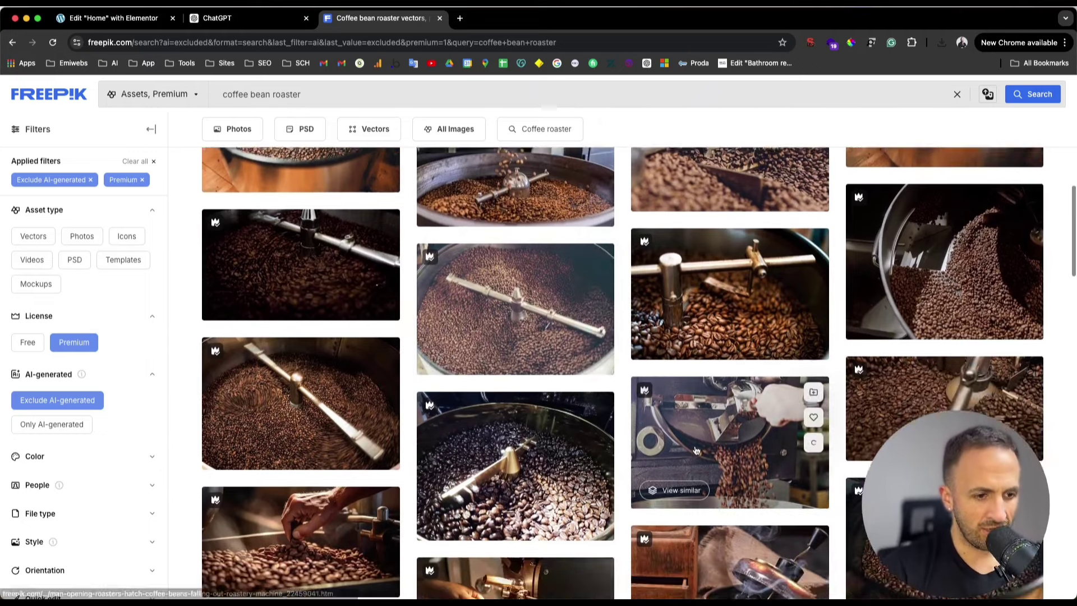
{"action": "scroll", "coordinate": [459, 381], "scroll_direction": "down", "scroll_amount": 6}
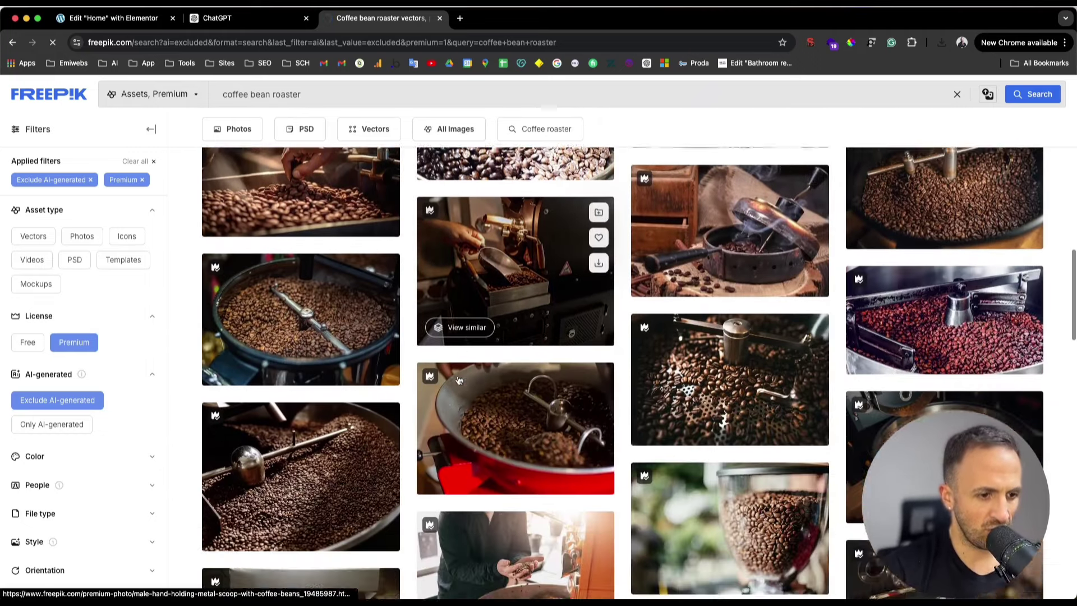
{"action": "scroll", "coordinate": [459, 381], "scroll_direction": "down", "scroll_amount": 6}
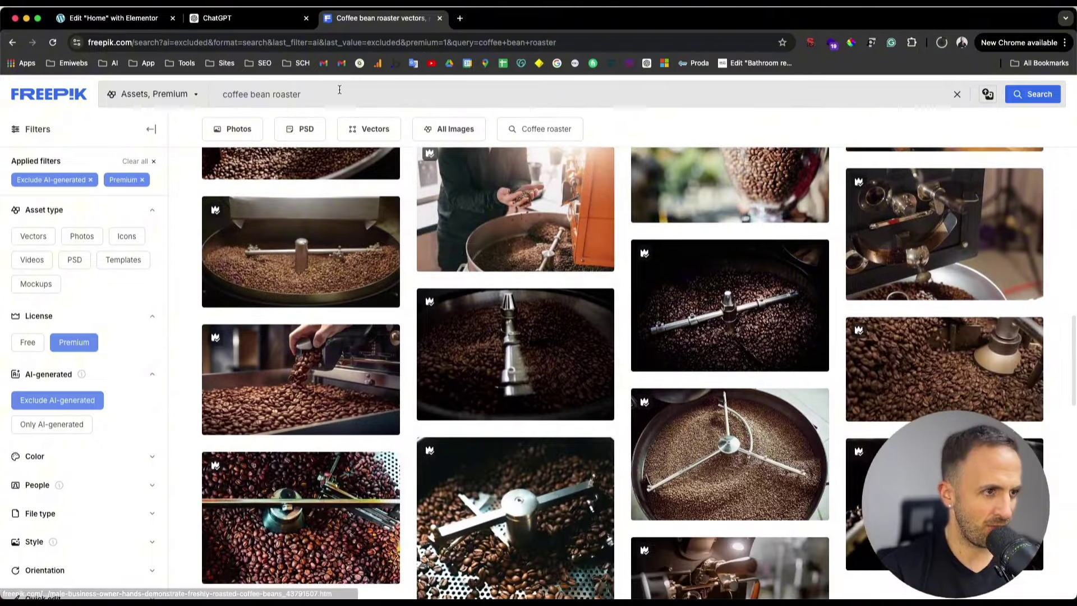
- Search Freepik for "coffee bean roaster bag" and download the photo of a bag spilling coffee beans onto a wooden table
{"action": "left_click", "coordinate": [339, 90]}
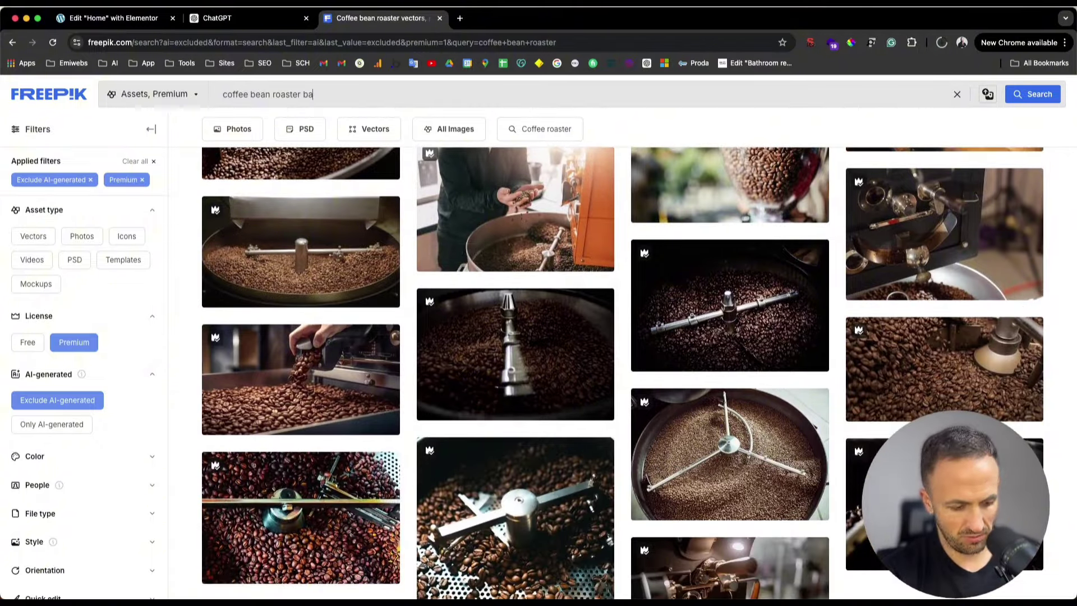
{"action": "key", "text": "Return"}
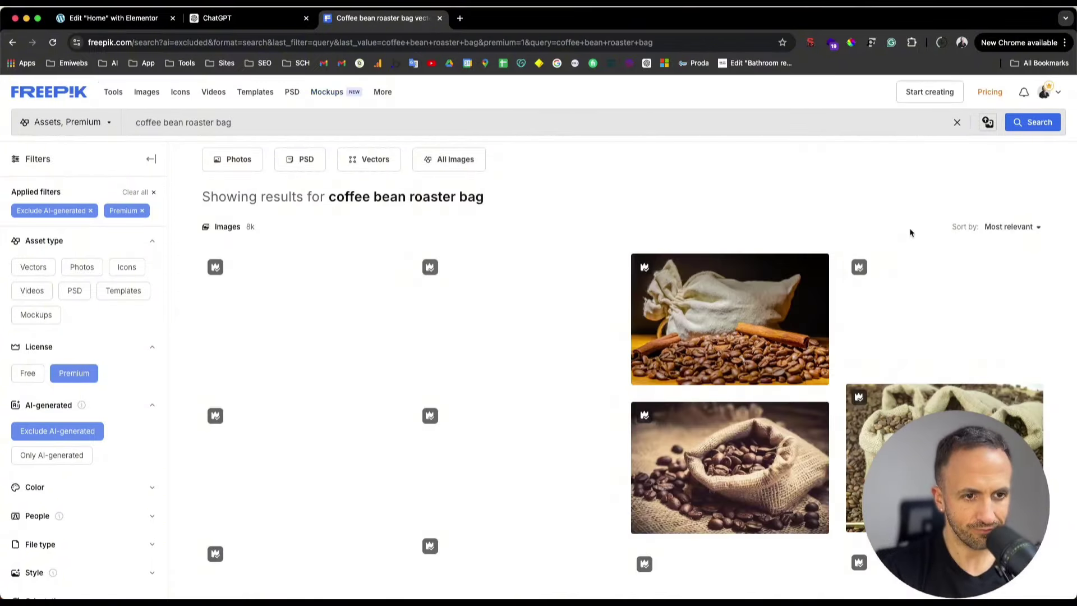
{"action": "mouse_move", "coordinate": [818, 471]}
{"action": "scroll", "coordinate": [819, 470], "scroll_direction": "down", "scroll_amount": 1}
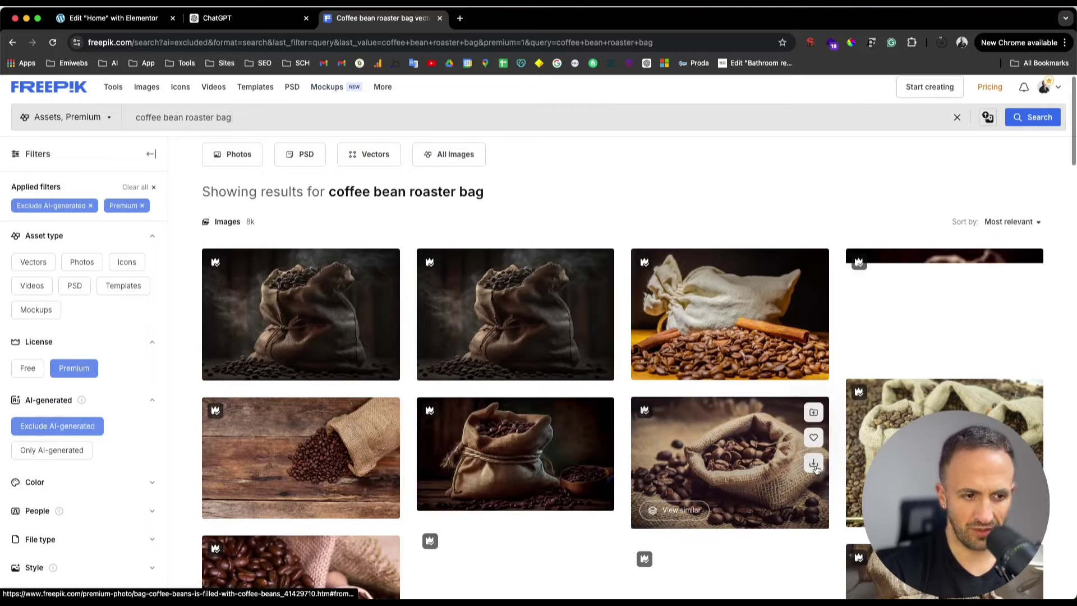
{"action": "left_click", "coordinate": [814, 463]}
{"action": "scroll", "coordinate": [505, 449], "scroll_direction": "down", "scroll_amount": 2}
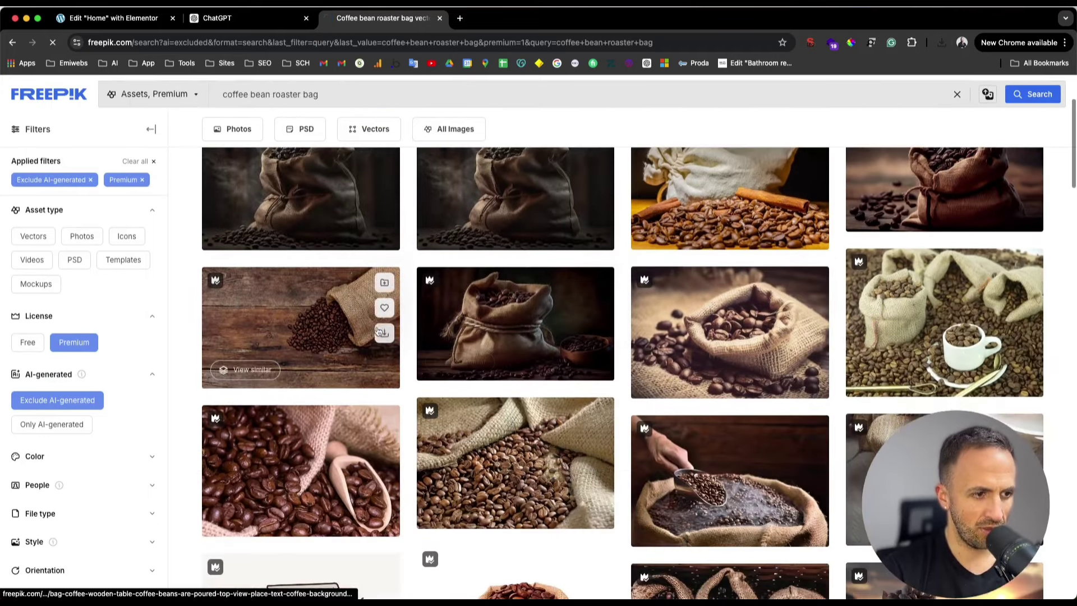
{"action": "scroll", "coordinate": [614, 387], "scroll_direction": "down", "scroll_amount": 2}
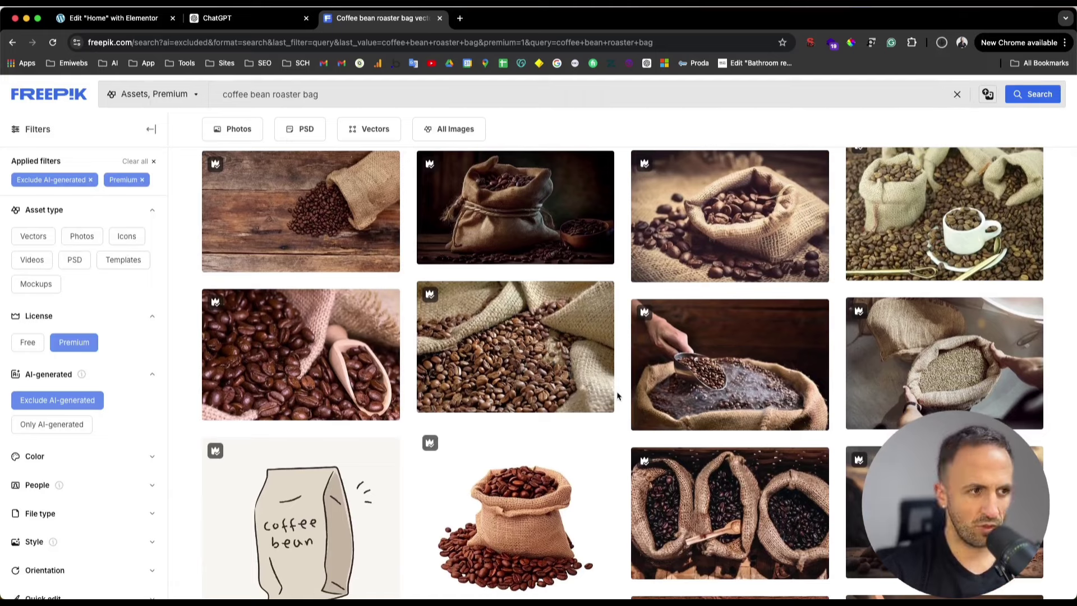
- Hide the search filters and look through more of the coffee bag photos
{"action": "mouse_move", "coordinate": [368, 167]}
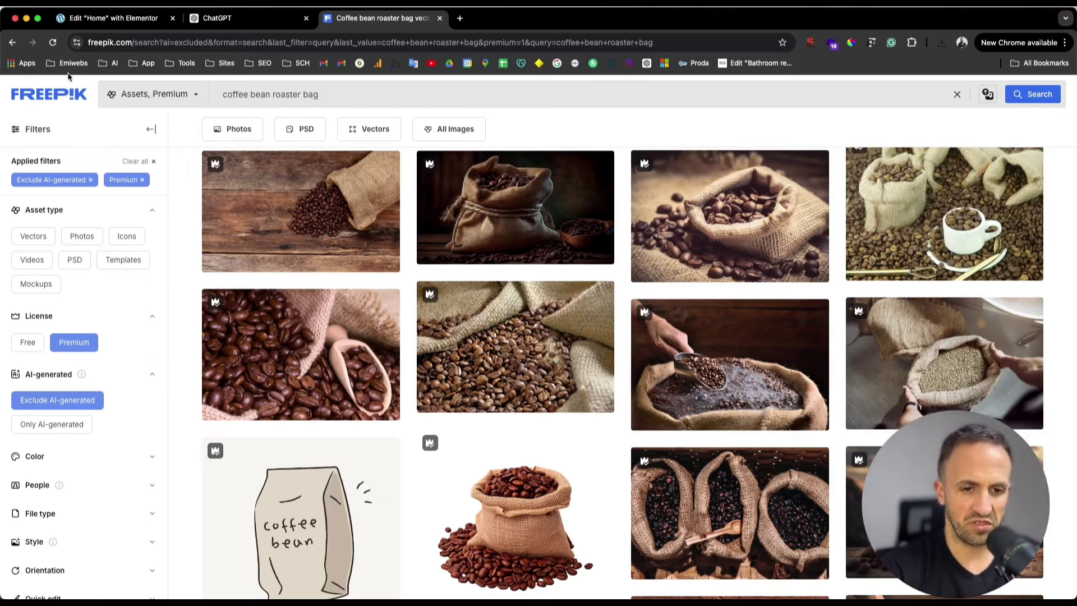
{"action": "scroll", "coordinate": [84, 236], "scroll_direction": "down", "scroll_amount": 2}
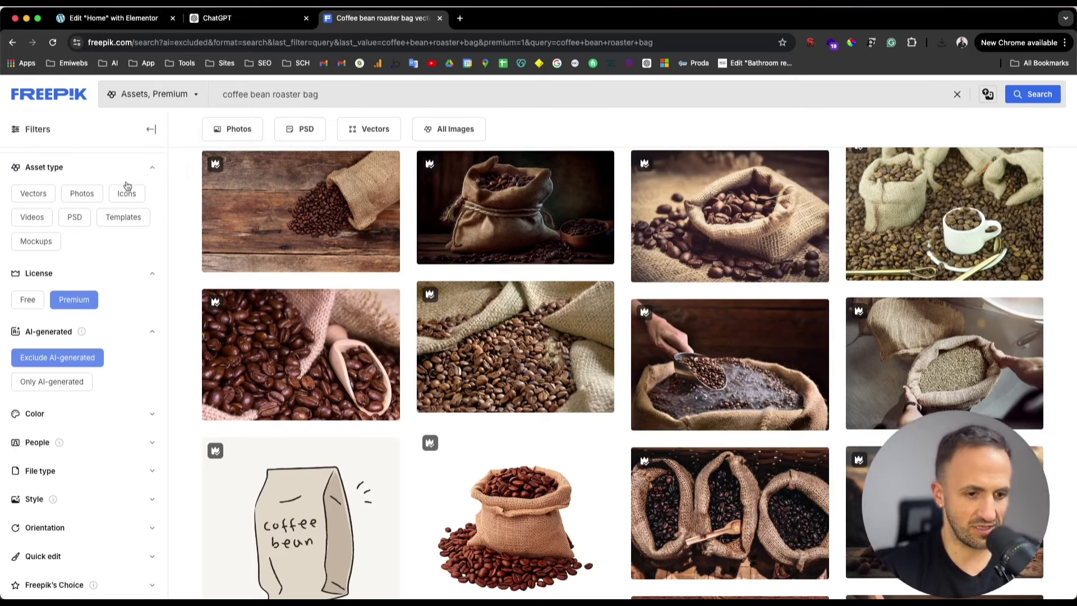
{"action": "mouse_move", "coordinate": [218, 236]}
{"action": "left_click", "coordinate": [151, 129]}
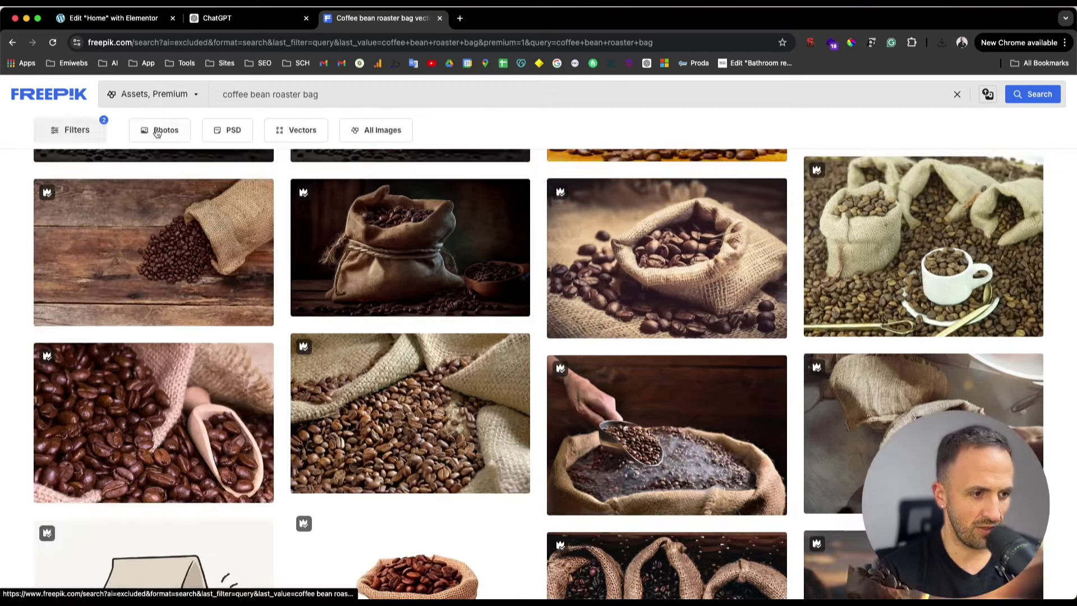
{"action": "scroll", "coordinate": [418, 386], "scroll_direction": "down", "scroll_amount": 3}
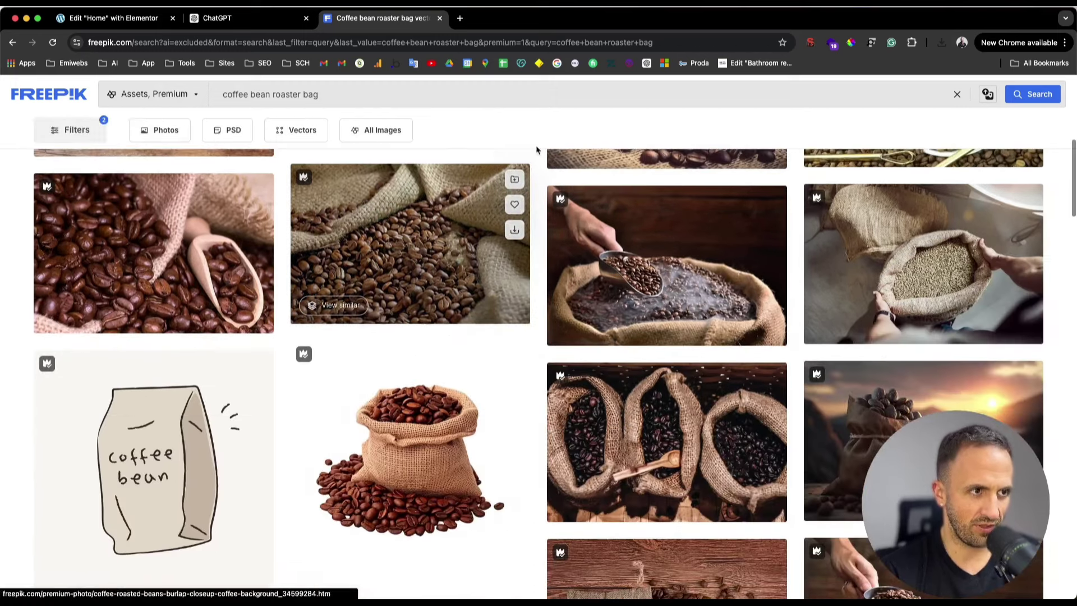
- Check ChatGPT's hero visual description, search Freepik for "coffee bean roaster cup" and download the close-up of roasted beans in a white cup
{"action": "left_click", "coordinate": [253, 26]}
{"action": "left_click_drag", "start_coordinate": [448, 318], "coordinate": [694, 326]}
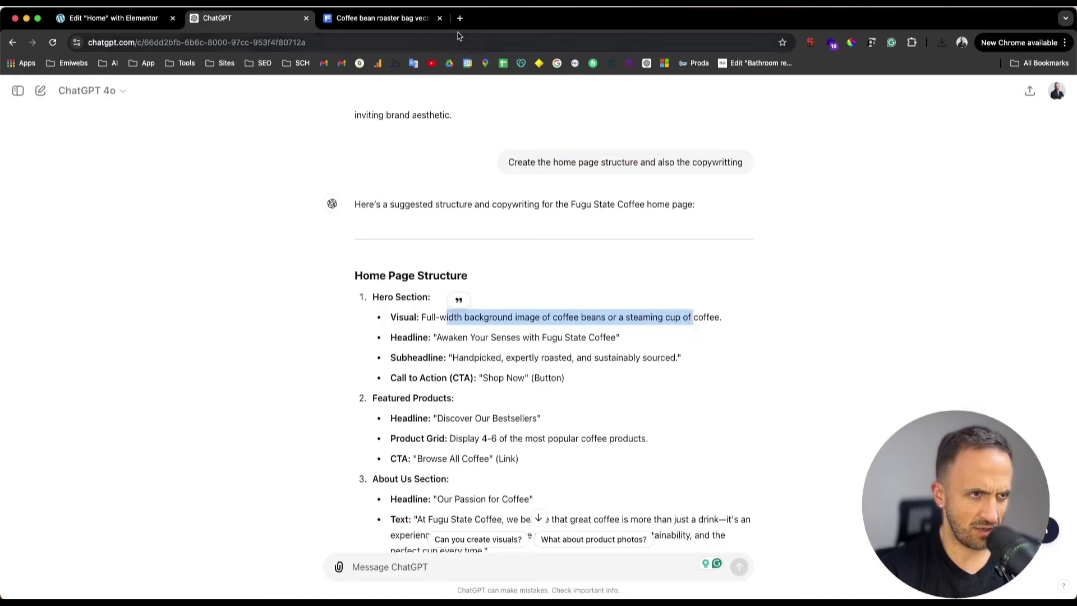
{"action": "key", "text": "ctrl+Tab"}
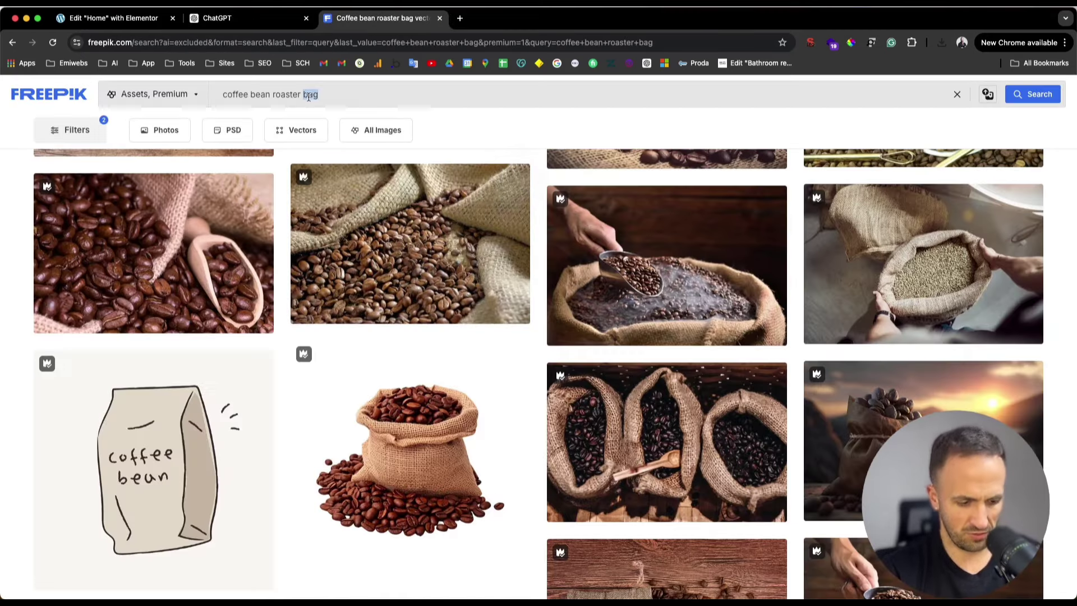
{"action": "type", "text": "cup"}
{"action": "key", "text": "Return"}
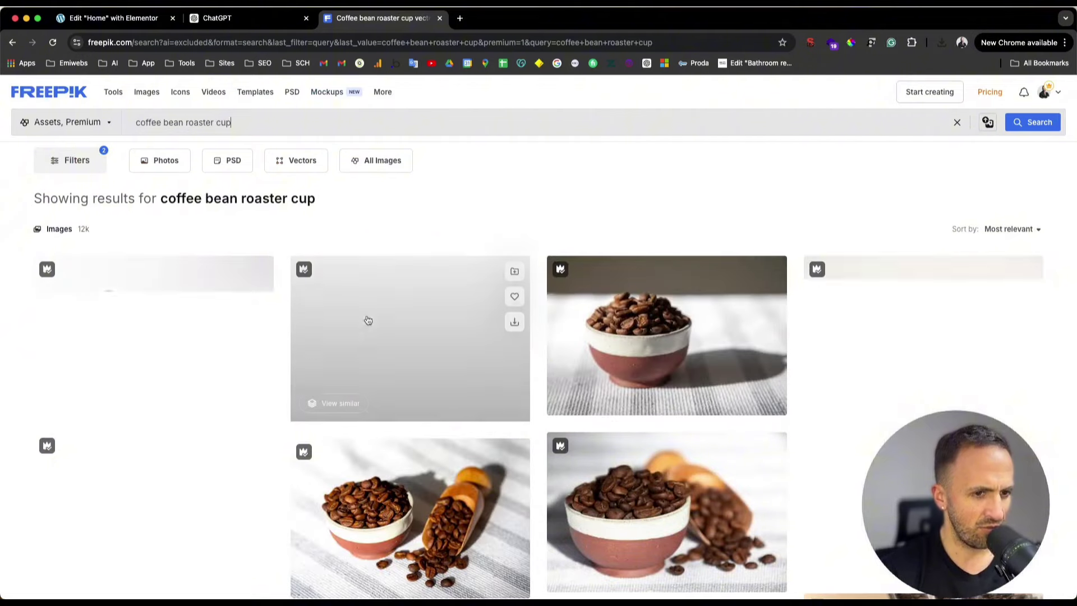
{"action": "scroll", "coordinate": [247, 365], "scroll_direction": "down", "scroll_amount": 2}
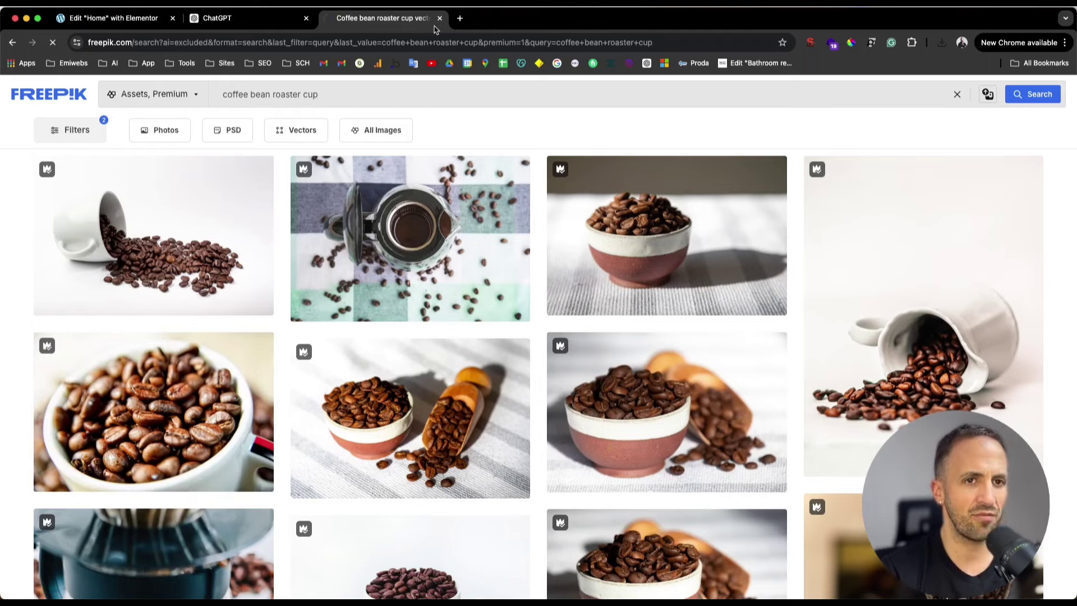
- Switch to the Elementor editor and upload the six downloaded coffee photos to the media library, staying on the page until they finish
{"action": "left_click", "coordinate": [160, 19]}
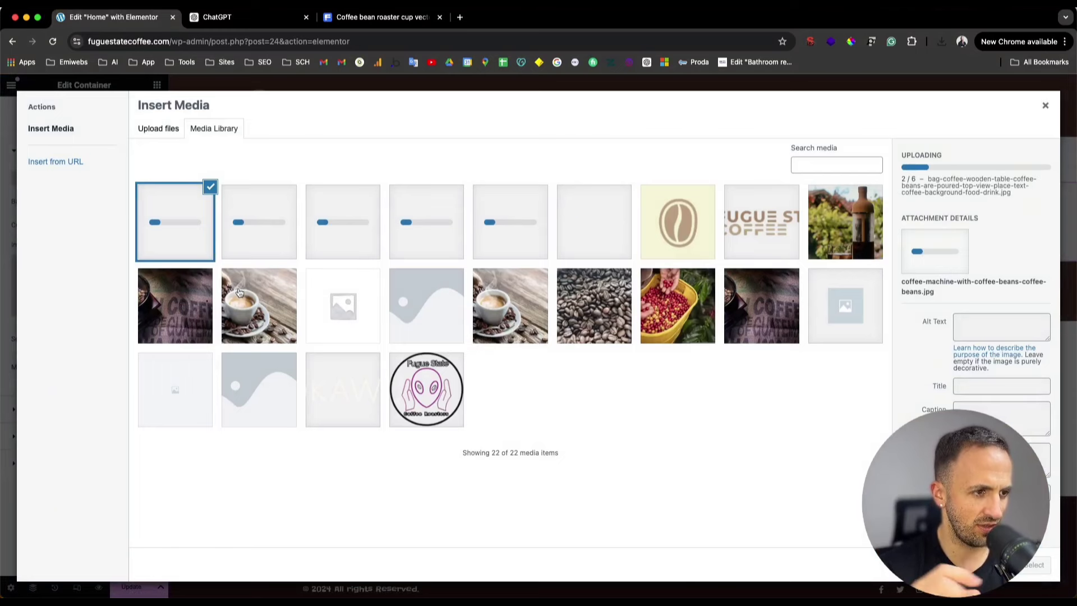
{"action": "scroll", "coordinate": [240, 293], "scroll_direction": "left", "scroll_amount": 5}
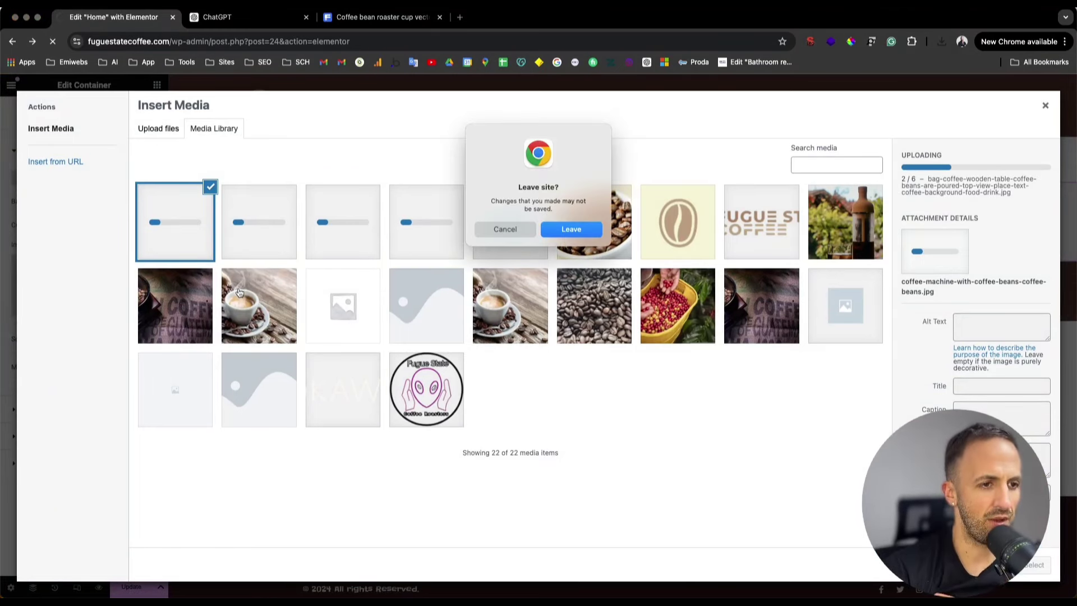
{"action": "left_click", "coordinate": [529, 229]}
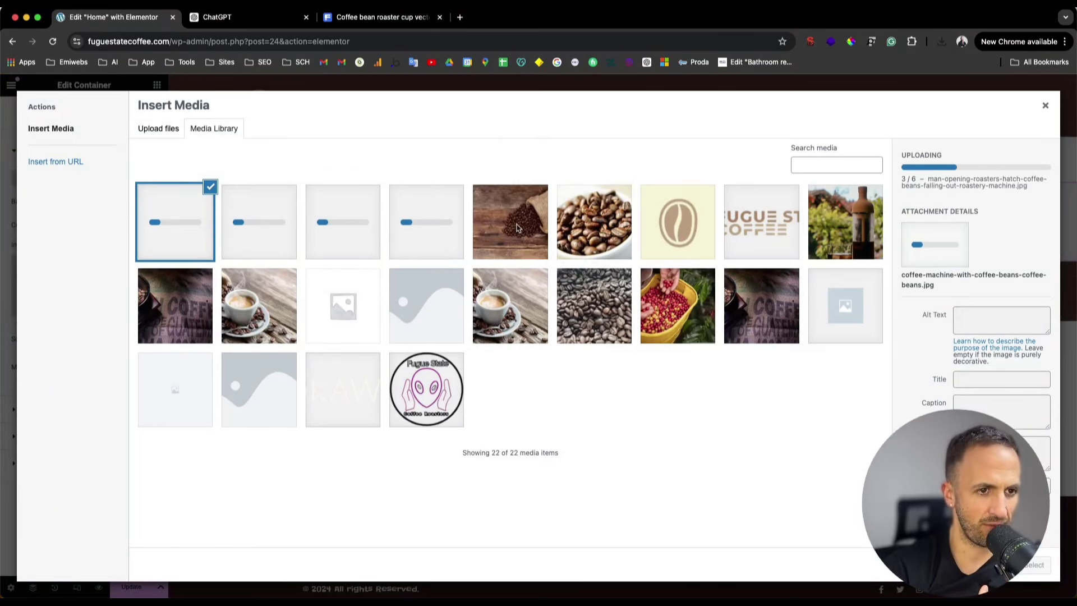
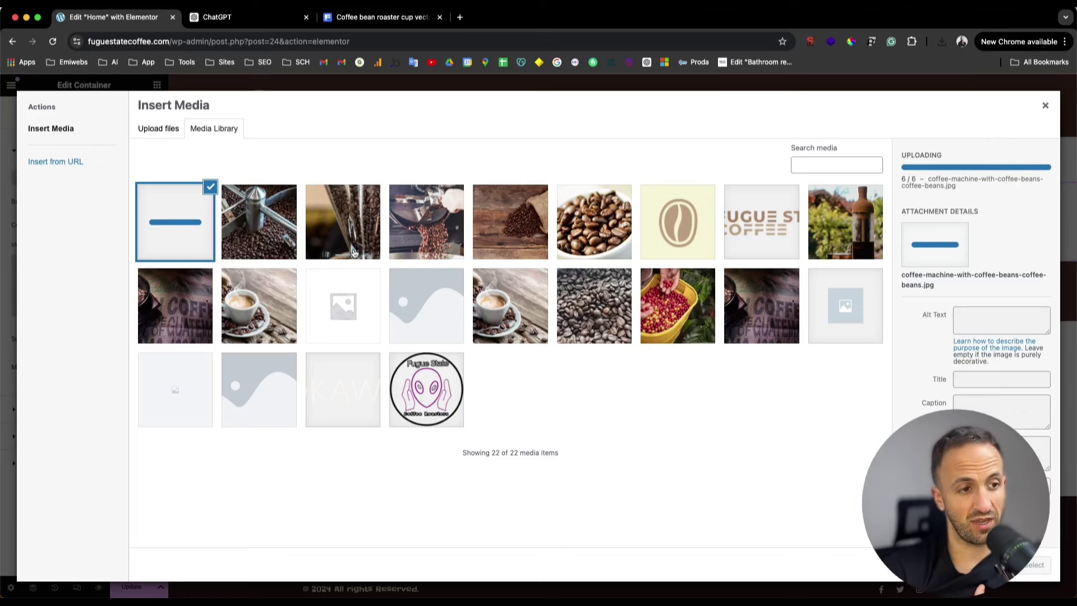
- Set coffee-machine-with-coffee-beans-coffee-beans.jpg as the hero container's background image
{"action": "left_click", "coordinate": [290, 215]}
{"action": "left_click", "coordinate": [176, 232]}
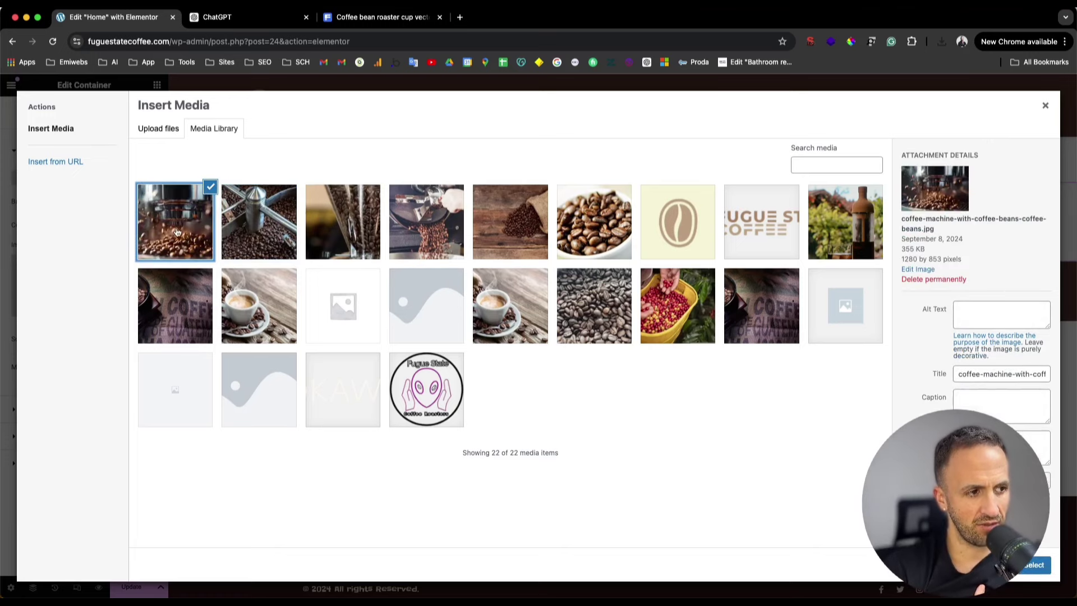
{"action": "left_click", "coordinate": [1037, 570]}
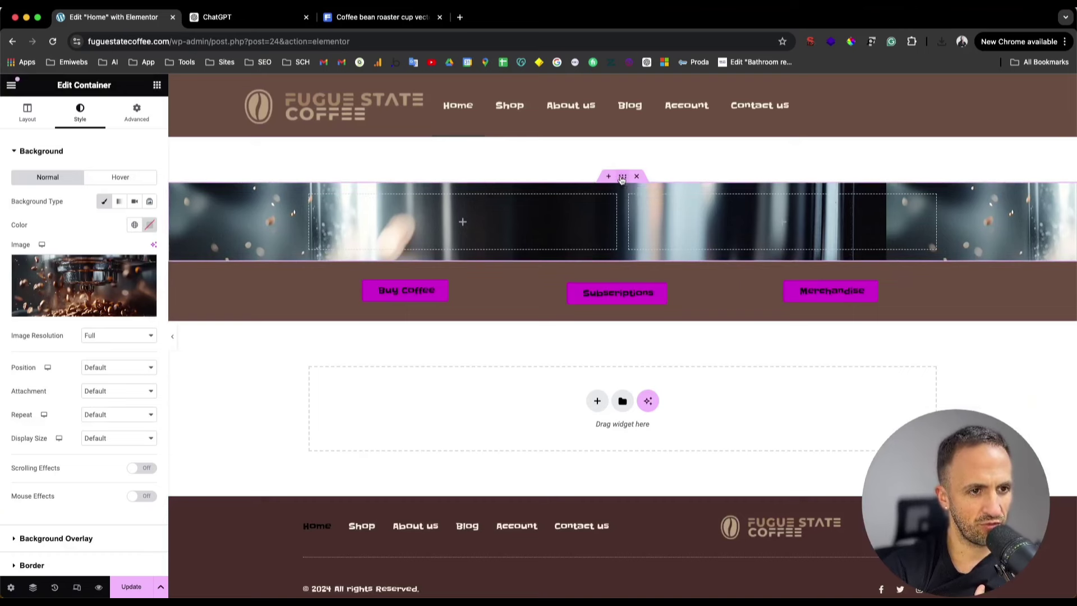
- Set the hero container's minimum height to 650 px
{"action": "left_click", "coordinate": [34, 123]}
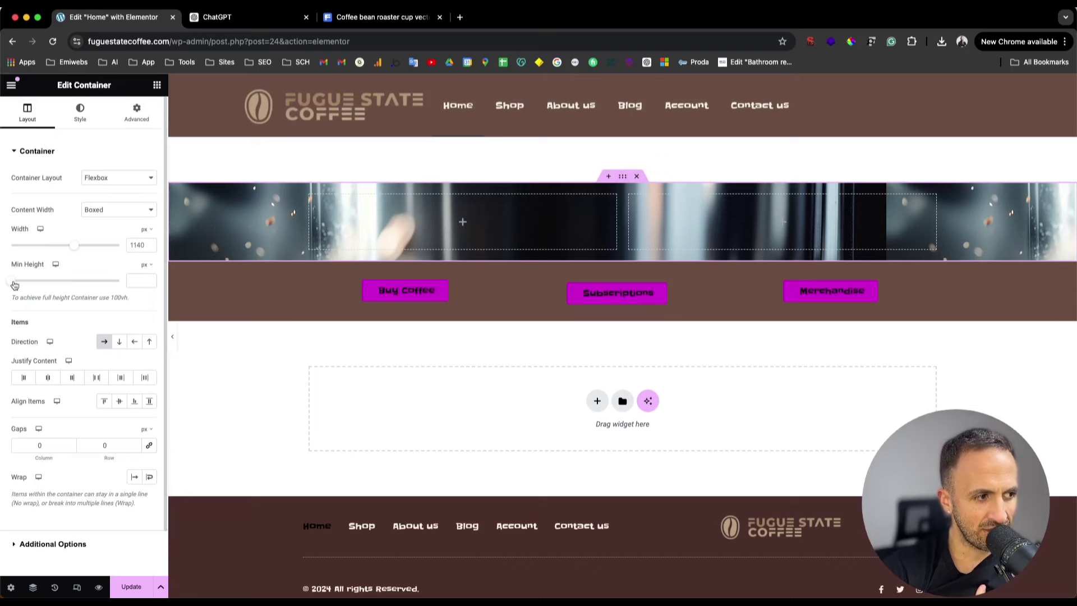
{"action": "left_click_drag", "start_coordinate": [13, 286], "coordinate": [55, 282]}
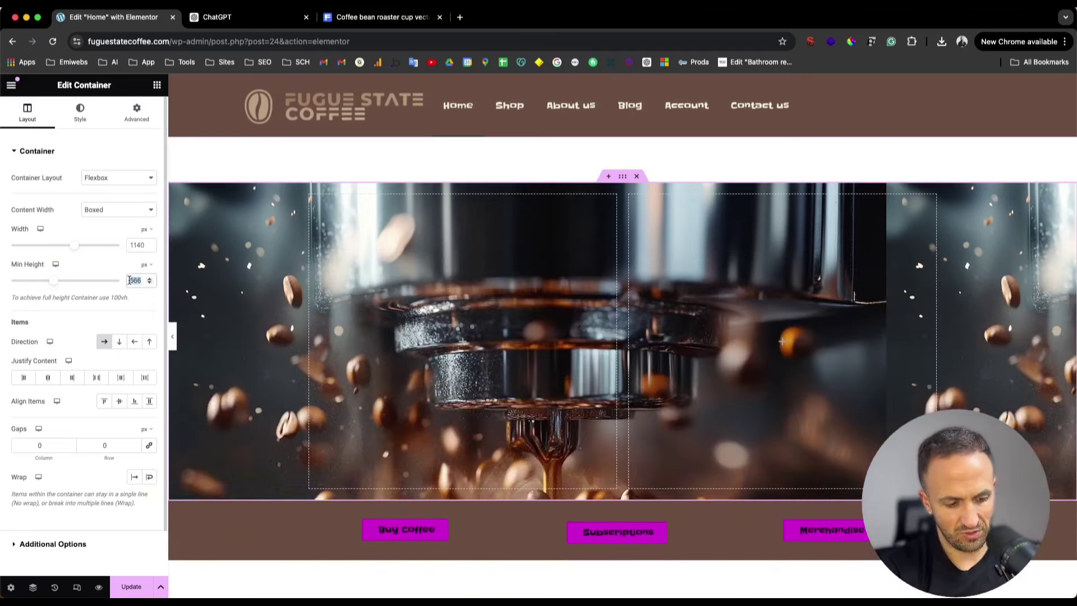
{"action": "type", "text": "650"}
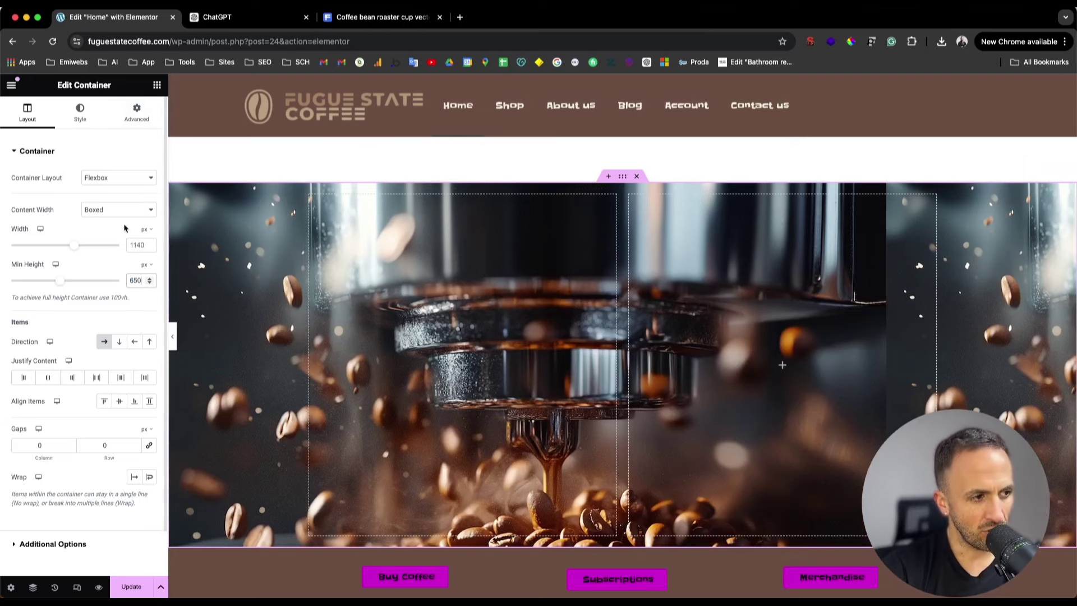
- Change the hero background to a slideshow of the coffee machine, dark roast mixing machine and coffee cup photos
{"action": "left_click", "coordinate": [81, 119]}
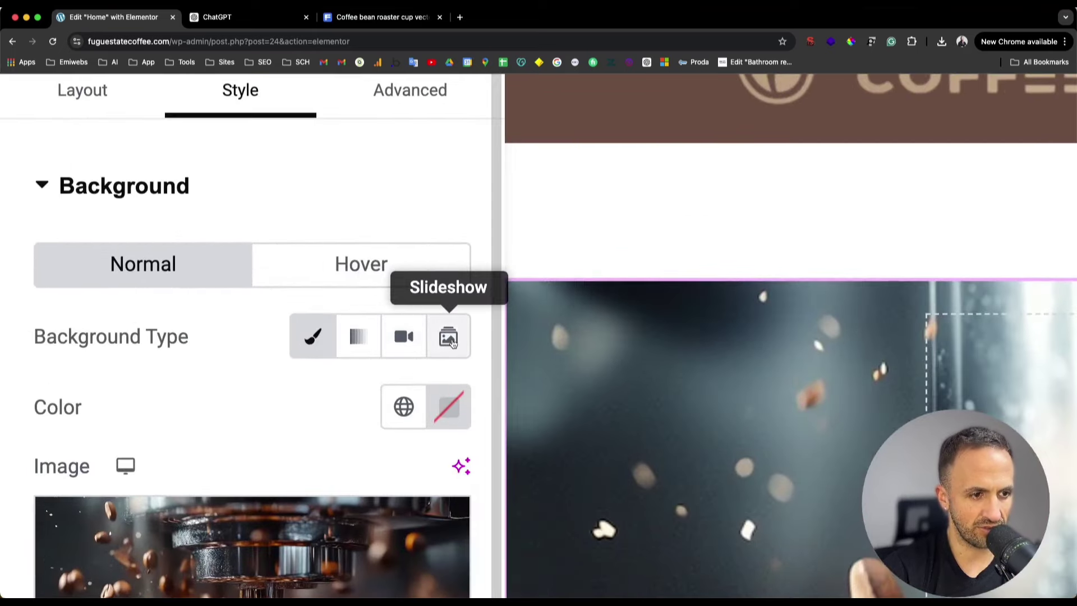
{"action": "left_click", "coordinate": [150, 203]}
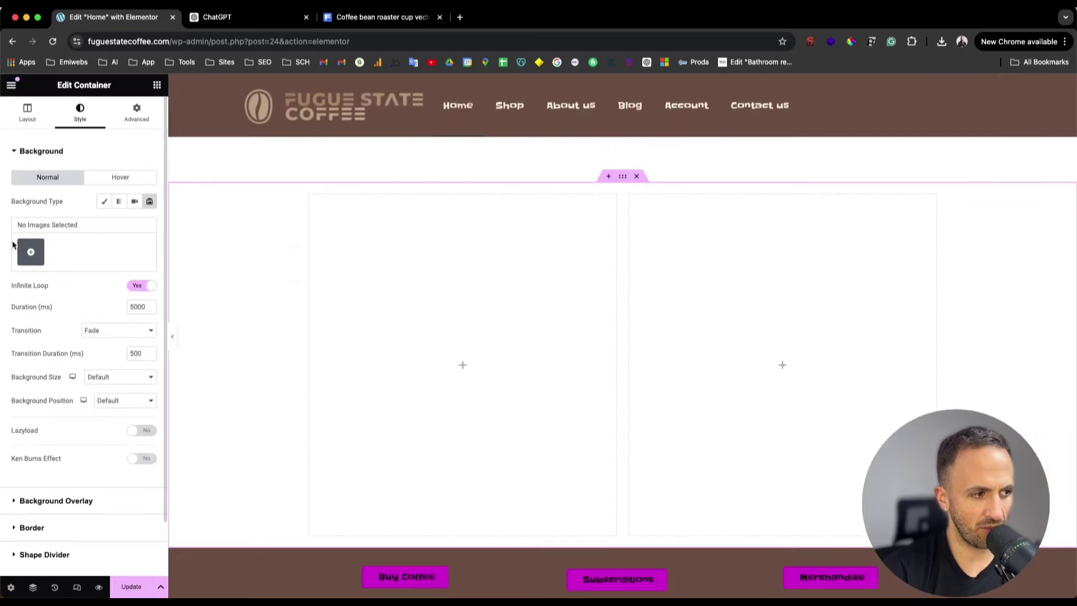
{"action": "left_click", "coordinate": [92, 488]}
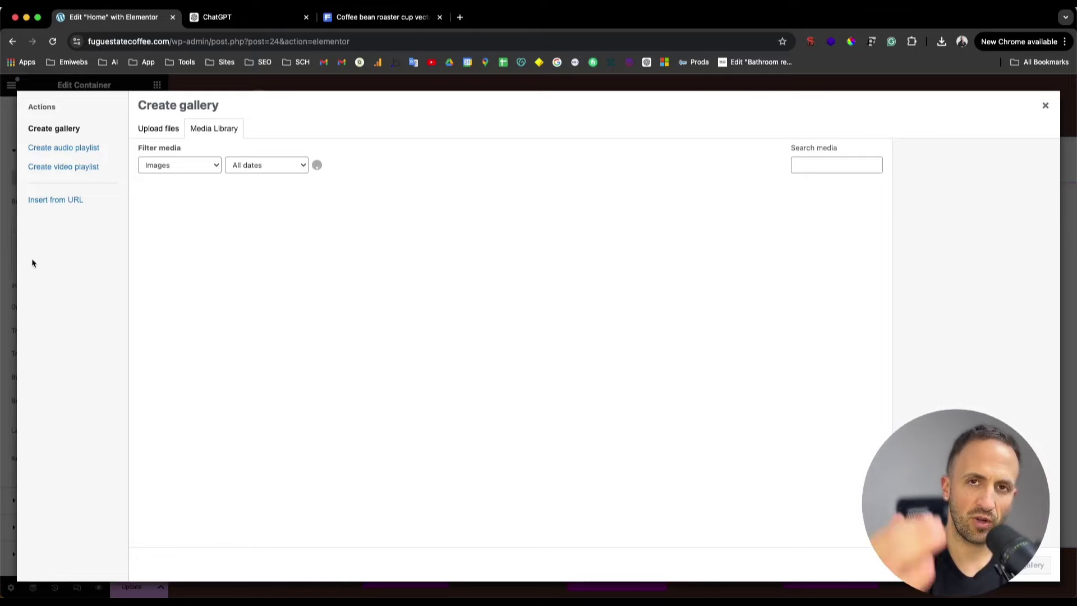
{"action": "left_click", "coordinate": [165, 233]}
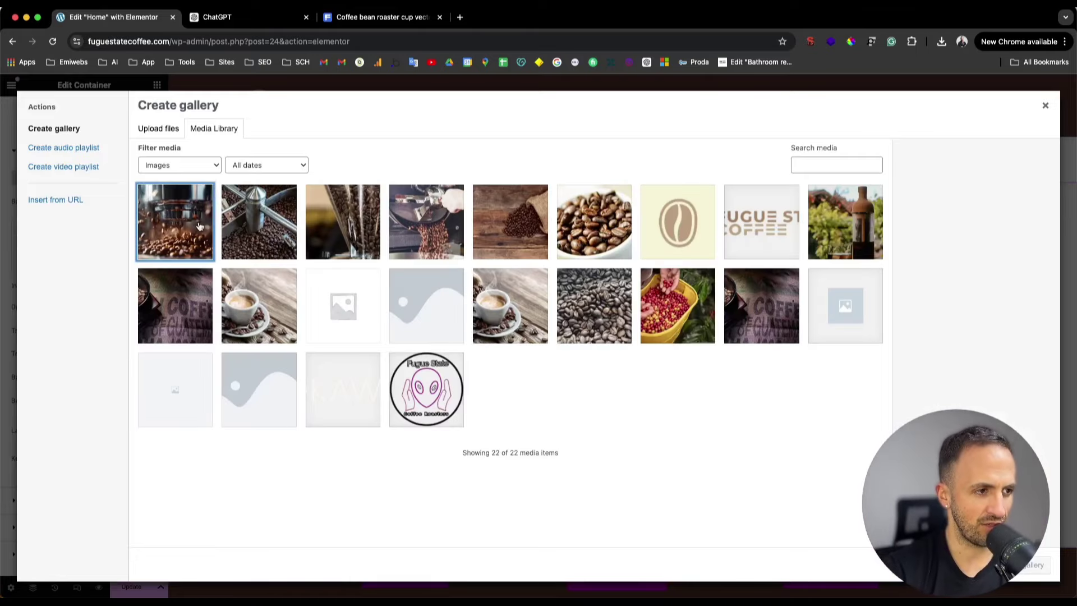
{"action": "left_click", "coordinate": [258, 229]}
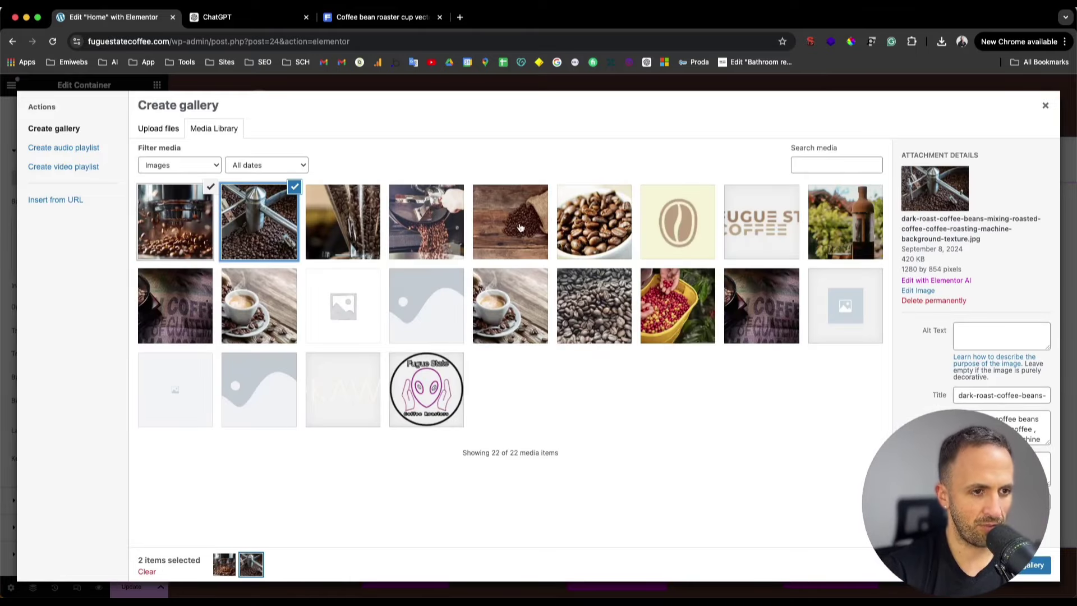
{"action": "left_click", "coordinate": [566, 230]}
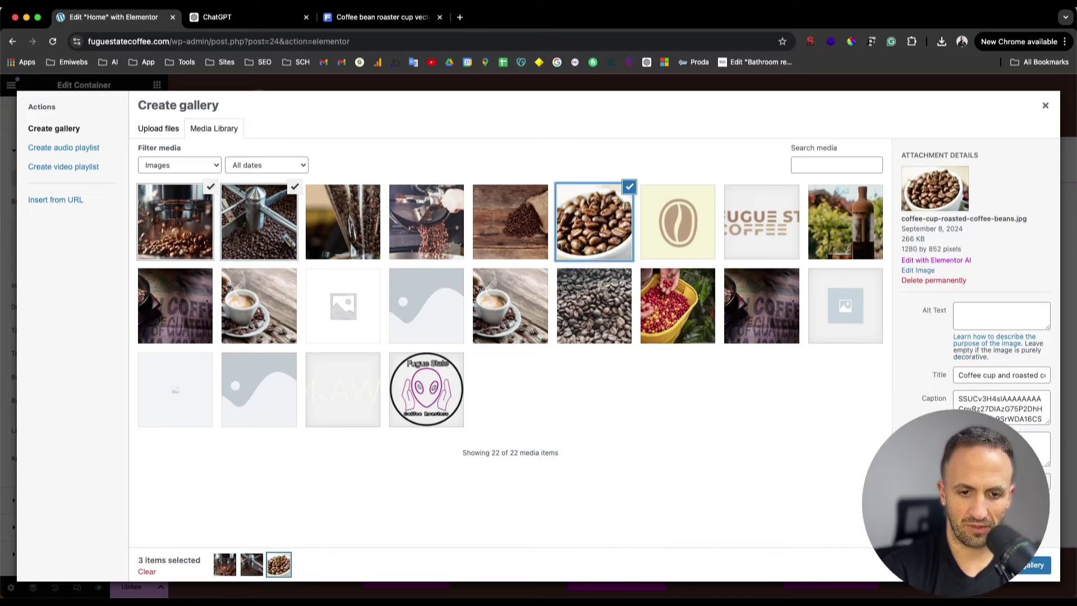
{"action": "left_click", "coordinate": [1026, 565]}
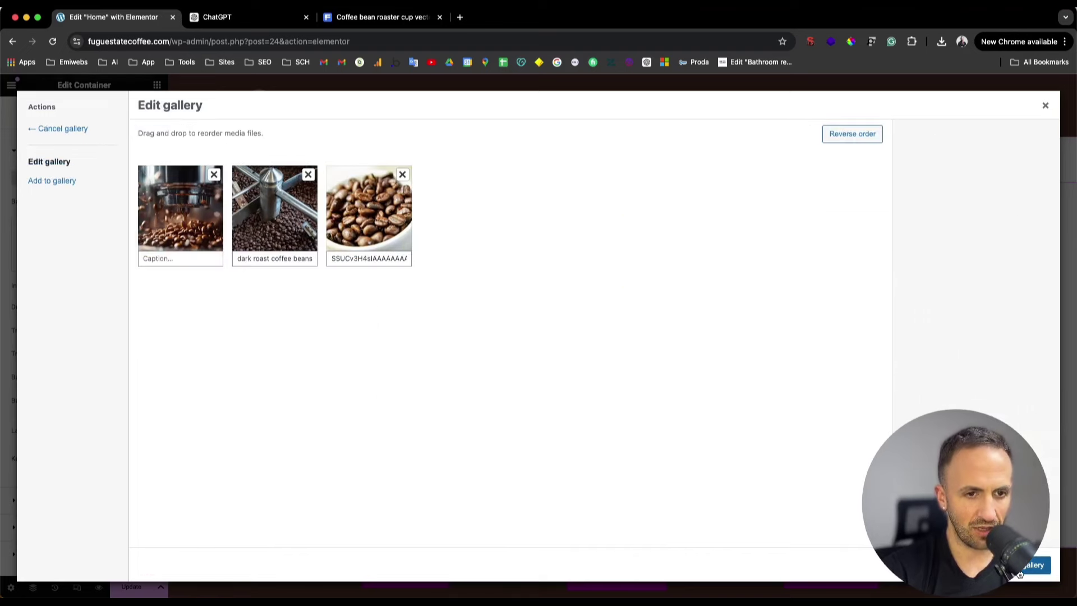
{"action": "left_click", "coordinate": [1020, 572]}
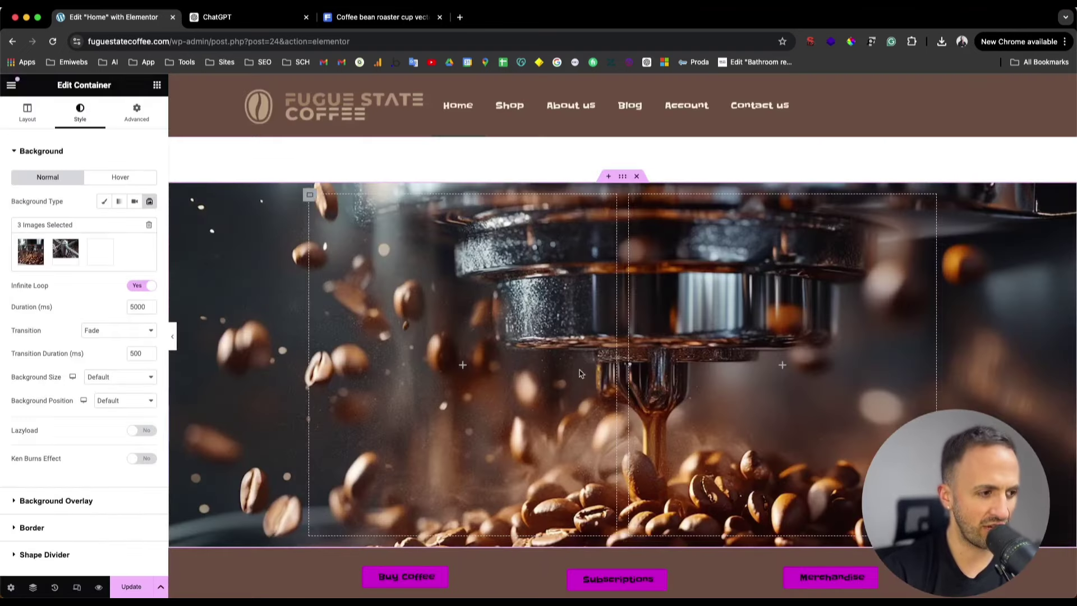
- Set the hero slideshow's background size to Cover and its background position to Center Center
{"action": "left_click", "coordinate": [125, 381]}
{"action": "left_click", "coordinate": [119, 407]}
{"action": "left_click", "coordinate": [125, 402]}
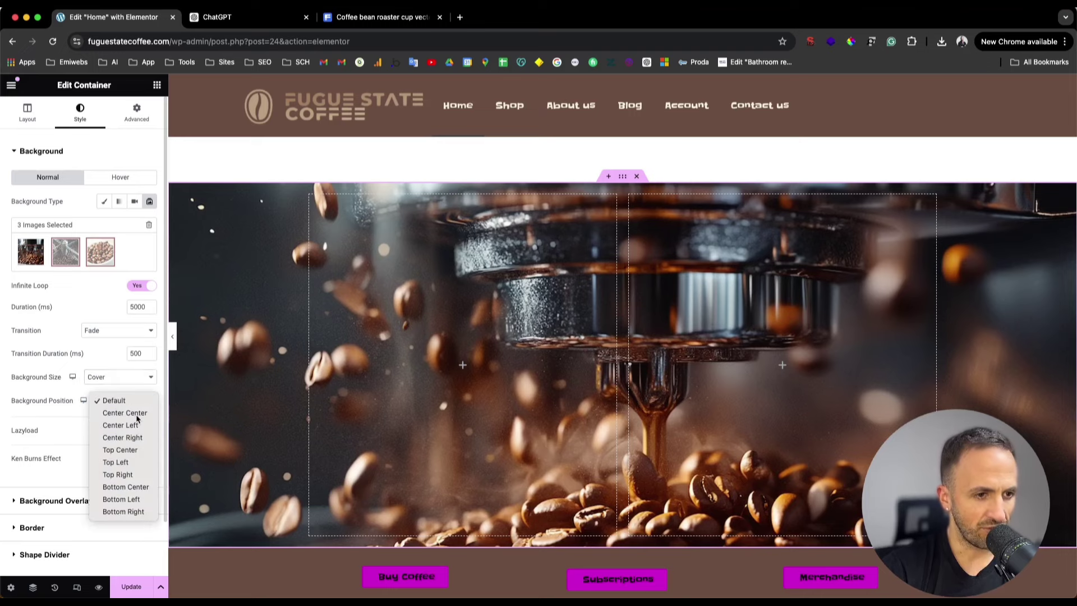
{"action": "left_click", "coordinate": [134, 413]}
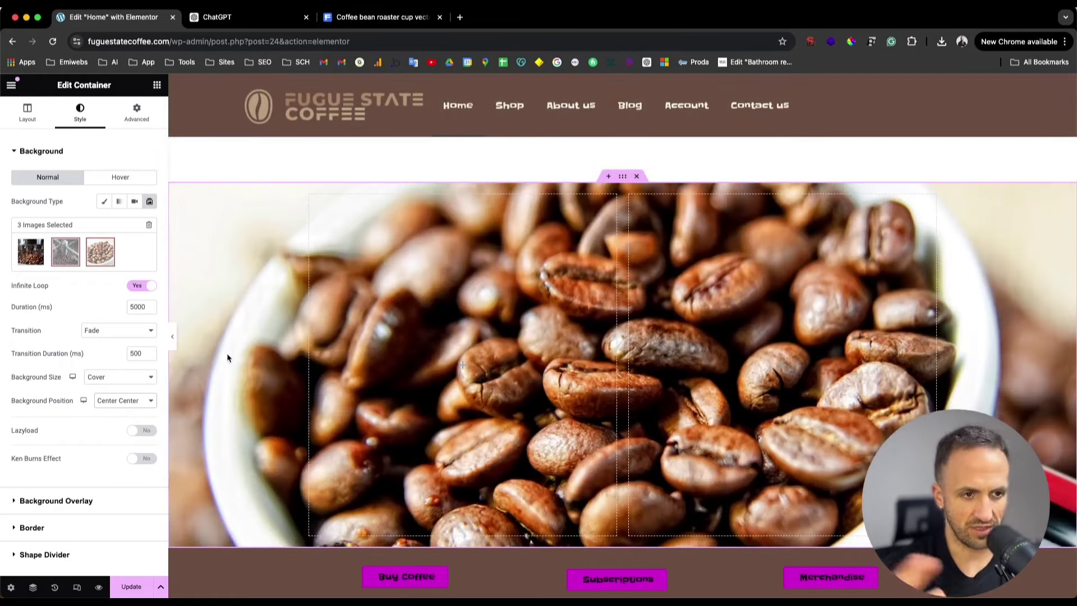
- Add a classic black background overlay to the hero container with an opacity of 0.22
{"action": "scroll", "coordinate": [67, 485], "scroll_direction": "down", "scroll_amount": 2}
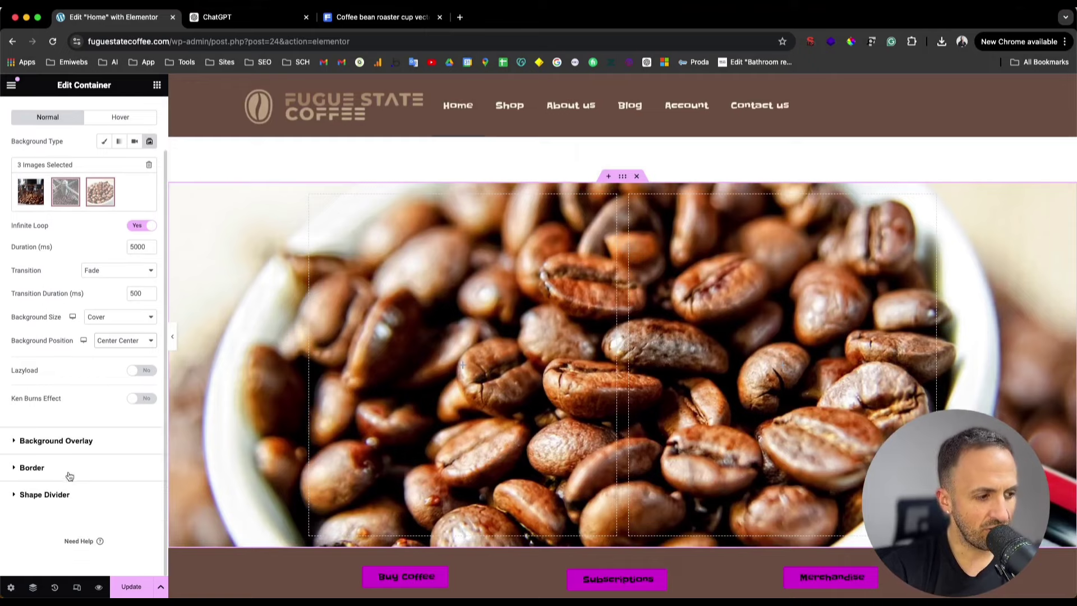
{"action": "left_click", "coordinate": [66, 451]}
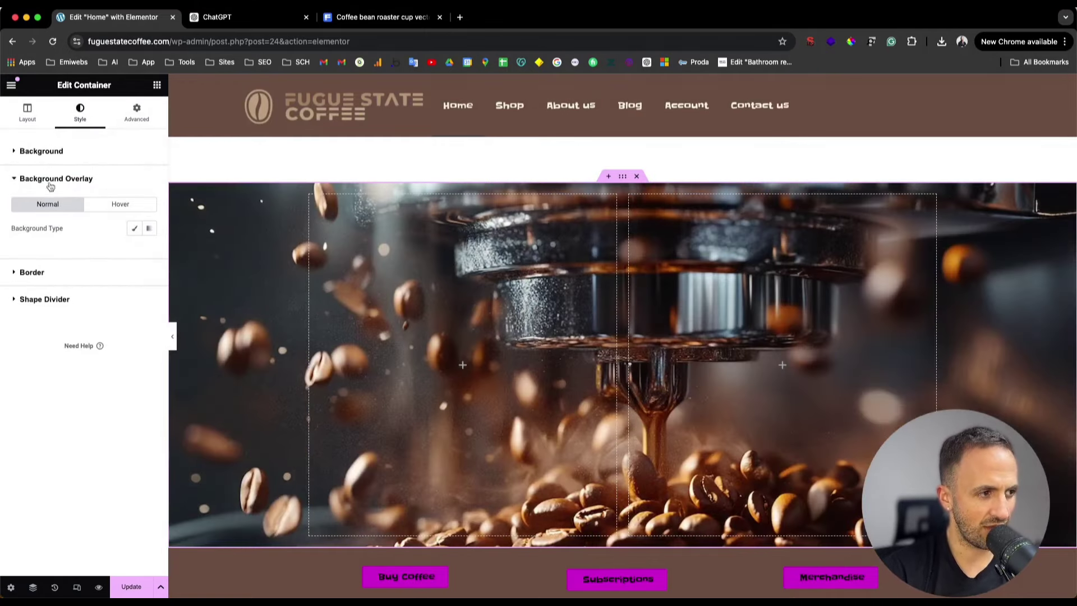
{"action": "left_click", "coordinate": [134, 228]}
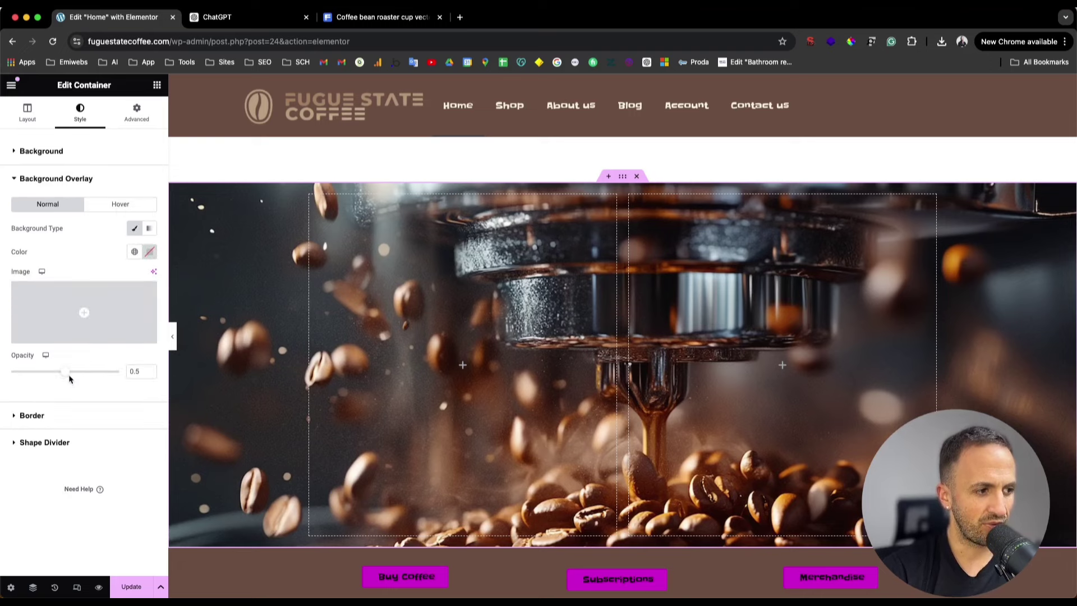
{"action": "left_click", "coordinate": [149, 251]}
{"action": "left_click_drag", "start_coordinate": [149, 381], "coordinate": [38, 377]}
{"action": "left_click", "coordinate": [75, 254]}
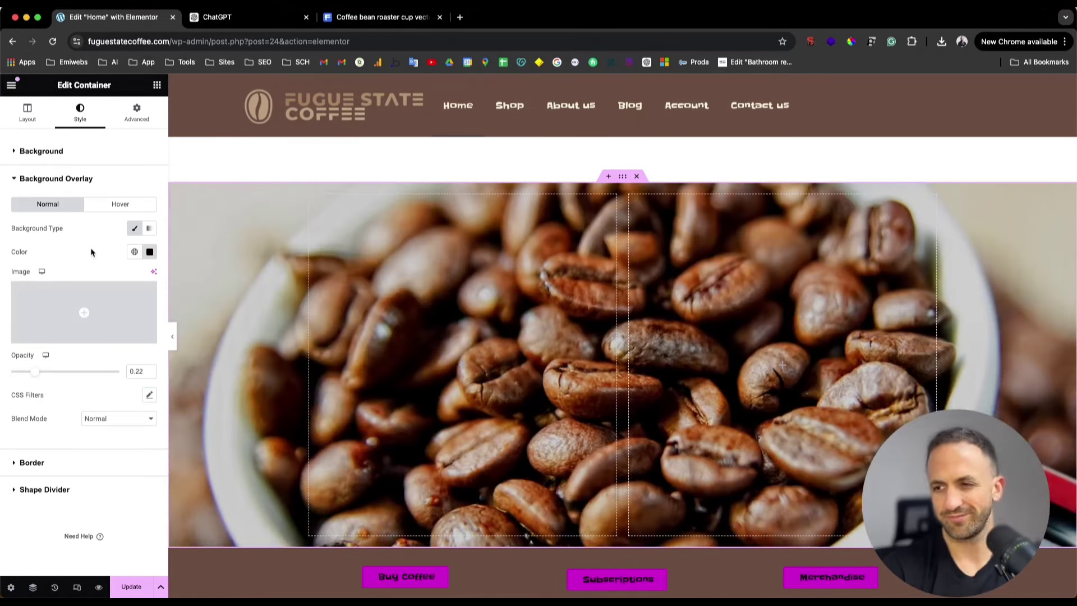
- Add a heading, a text editor and a button, stacked in that order, to the hero's first inner container
{"action": "left_click", "coordinate": [157, 85]}
{"action": "left_click_drag", "start_coordinate": [45, 343], "coordinate": [382, 353]}
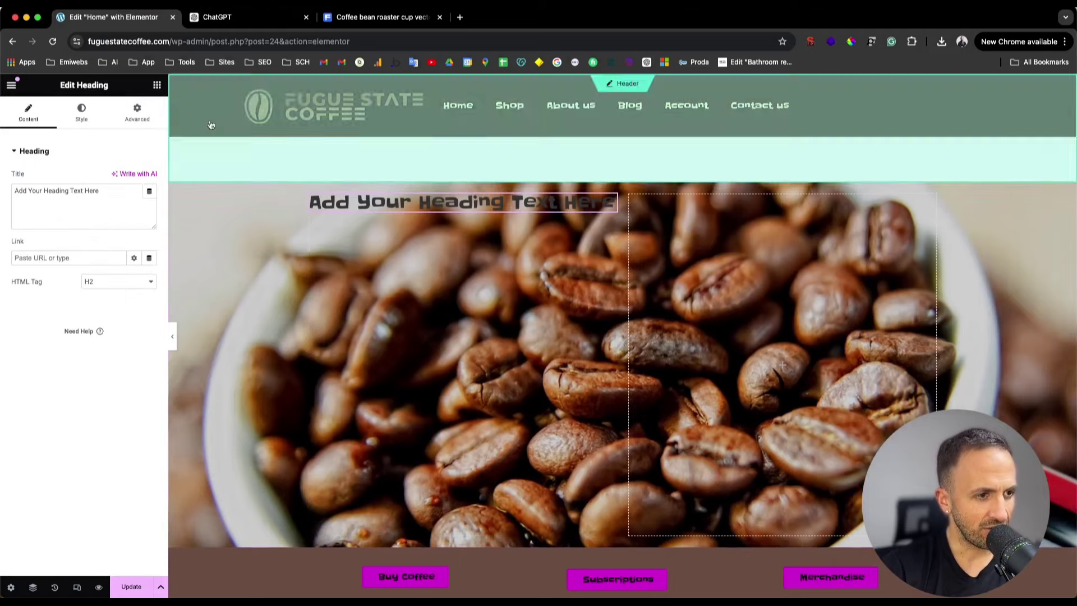
{"action": "left_click", "coordinate": [157, 84]}
{"action": "left_click_drag", "start_coordinate": [45, 400], "coordinate": [480, 216]}
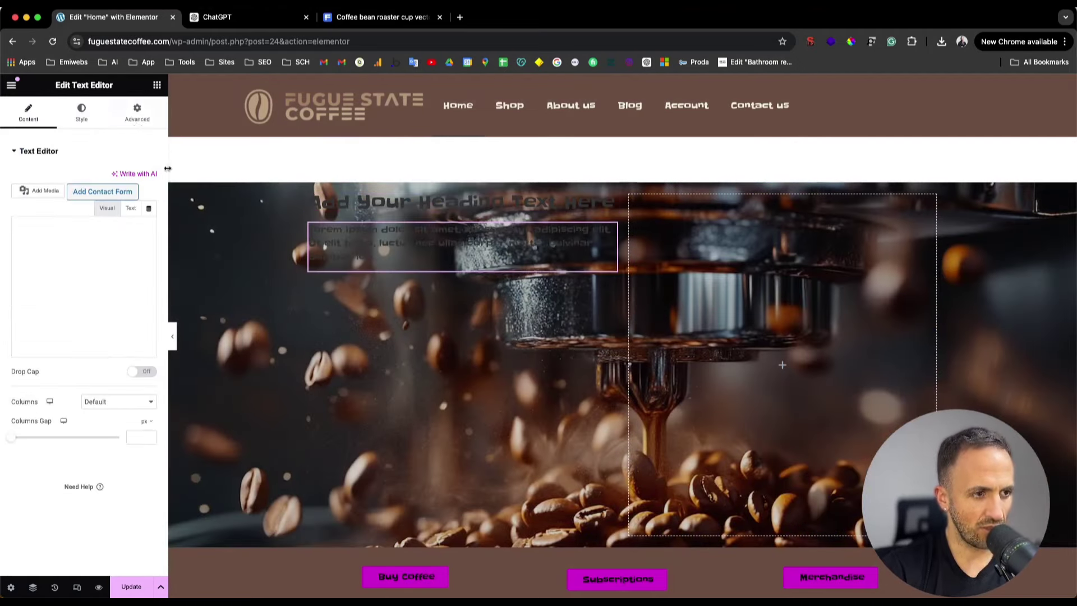
{"action": "left_click", "coordinate": [156, 84]}
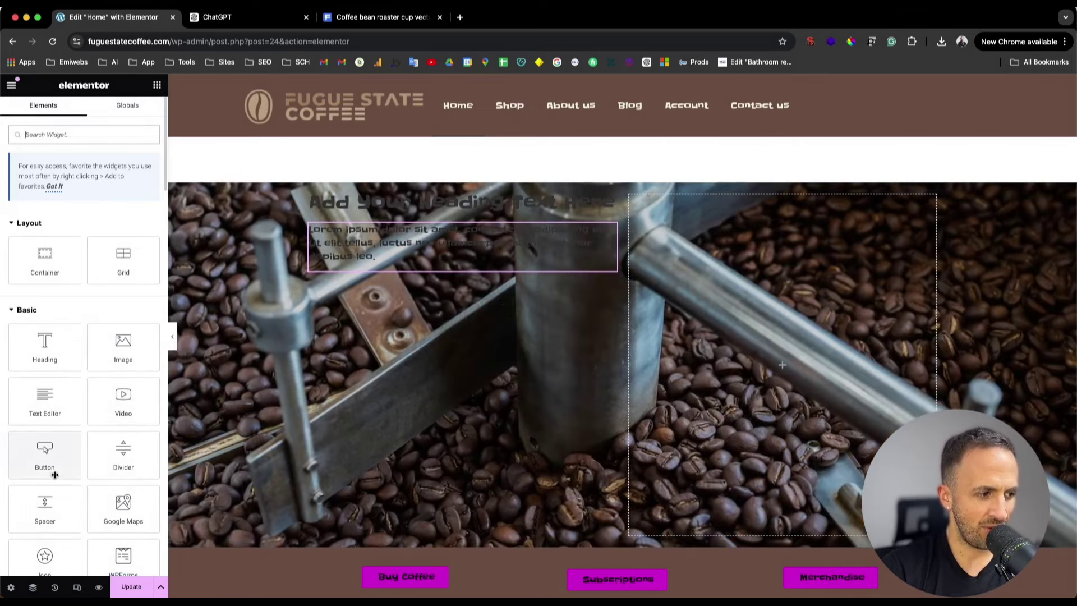
{"action": "left_click_drag", "start_coordinate": [45, 451], "coordinate": [387, 269]}
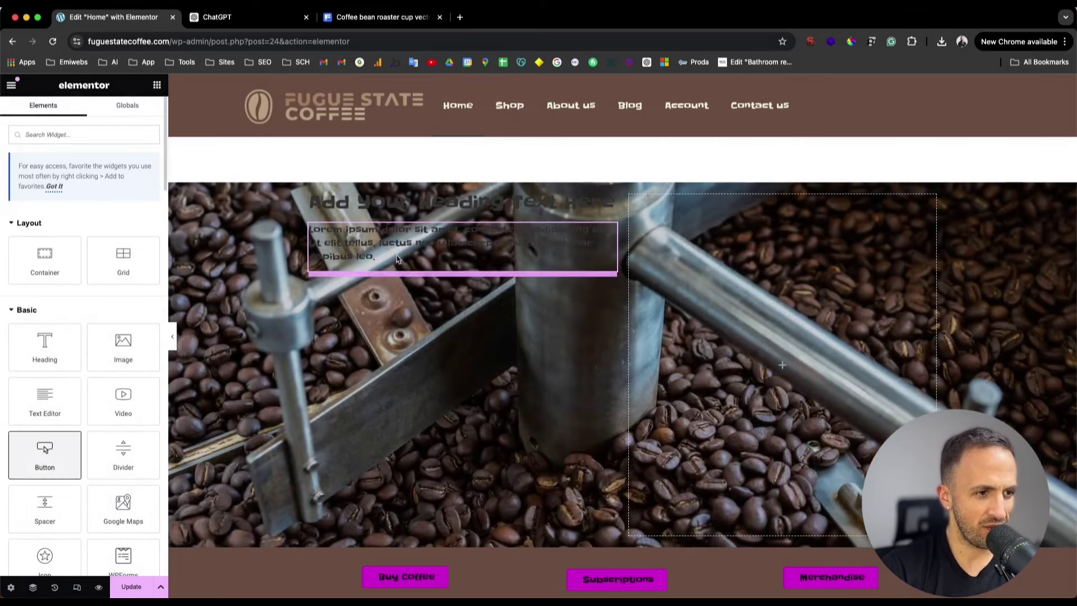
- Replace the hero heading's title with ChatGPT's headline "Awaken Your Senses with Fugu State Coffee" and open the heading's style settings
{"action": "left_click", "coordinate": [279, 17]}
{"action": "left_click", "coordinate": [511, 357]}
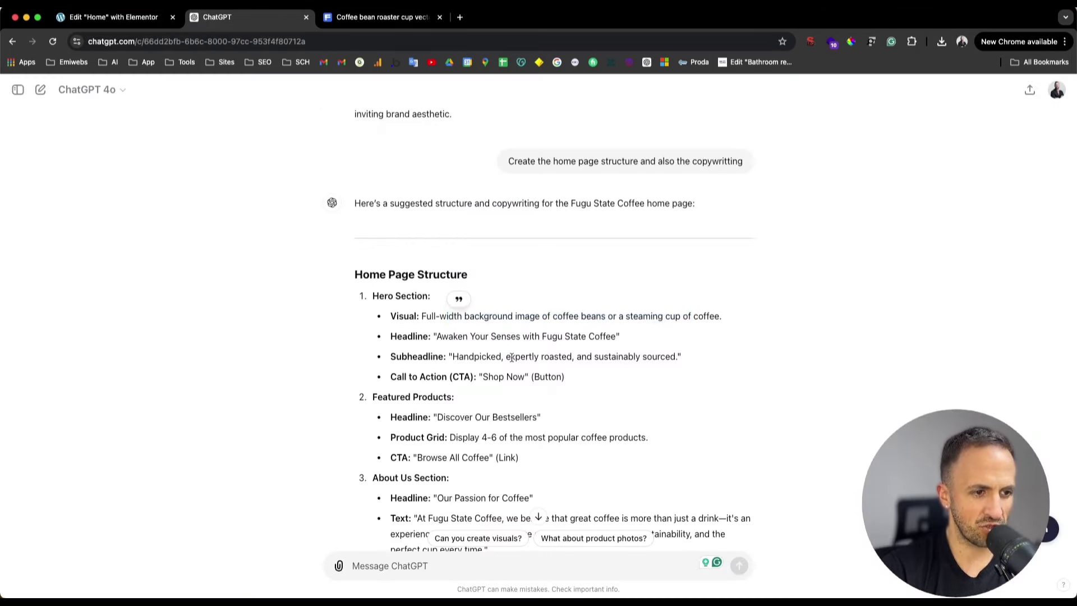
{"action": "left_click_drag", "start_coordinate": [436, 336], "coordinate": [614, 334]}
{"action": "key", "text": "super+c"}
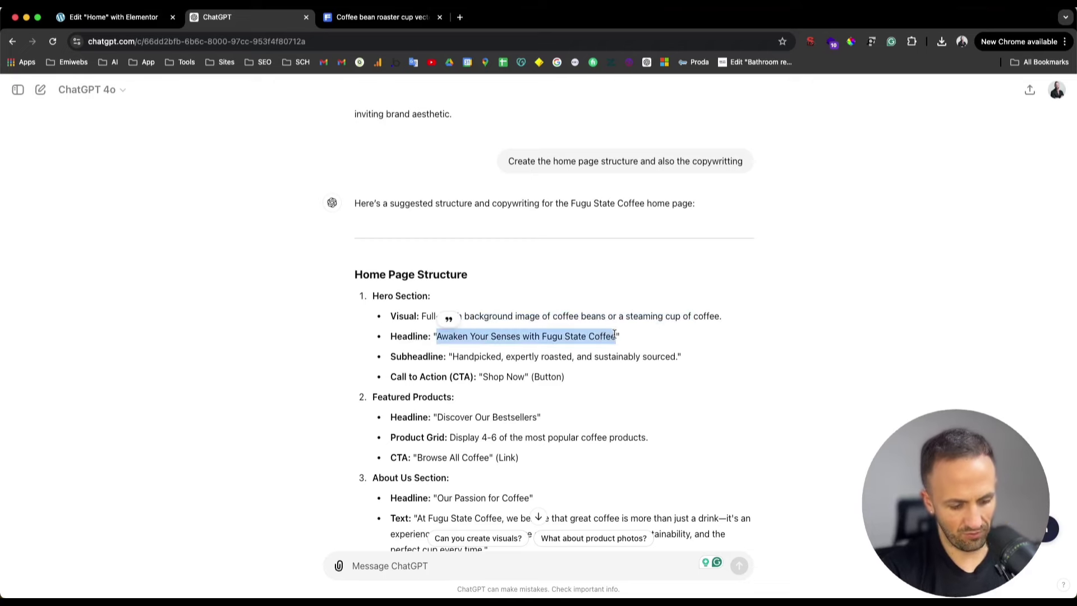
{"action": "left_click", "coordinate": [370, 17]}
{"action": "left_click", "coordinate": [113, 17]}
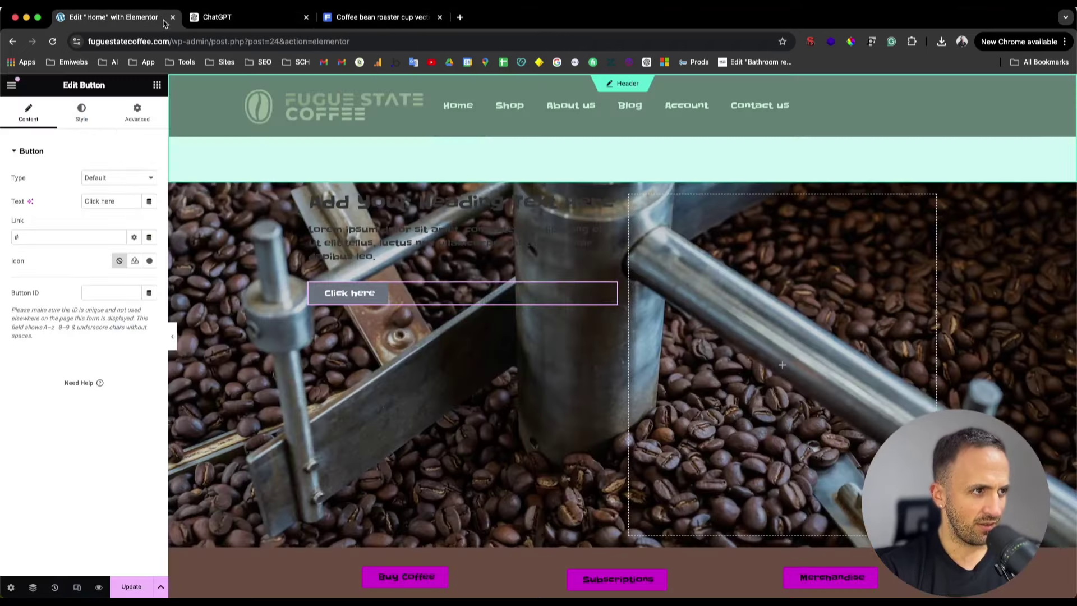
{"action": "left_click", "coordinate": [600, 202]}
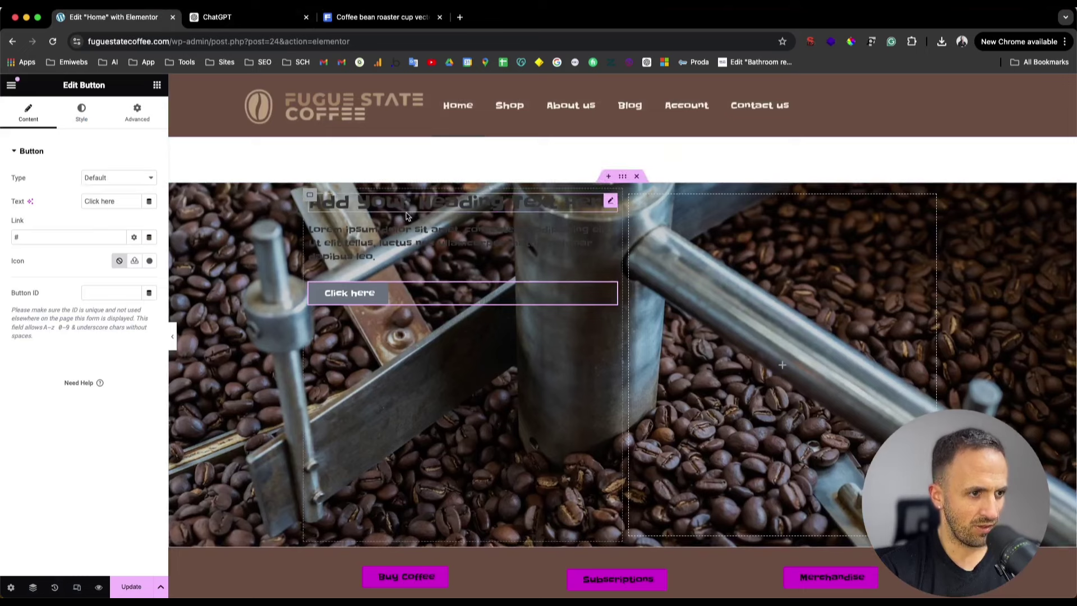
{"action": "key", "text": "super+a"}
{"action": "key", "text": "super+v"}
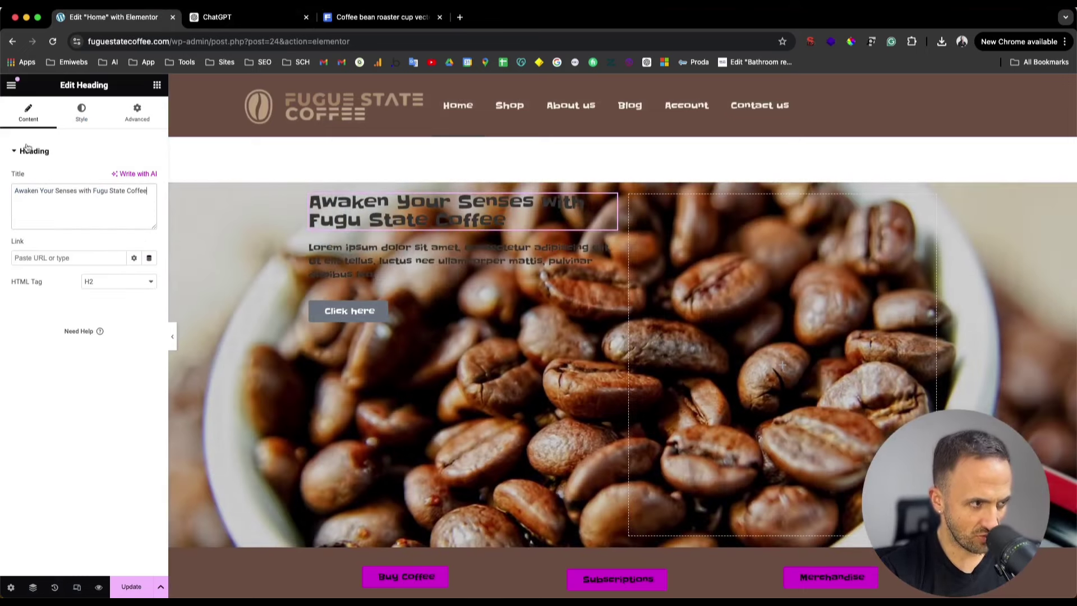
{"action": "left_click", "coordinate": [82, 112]}
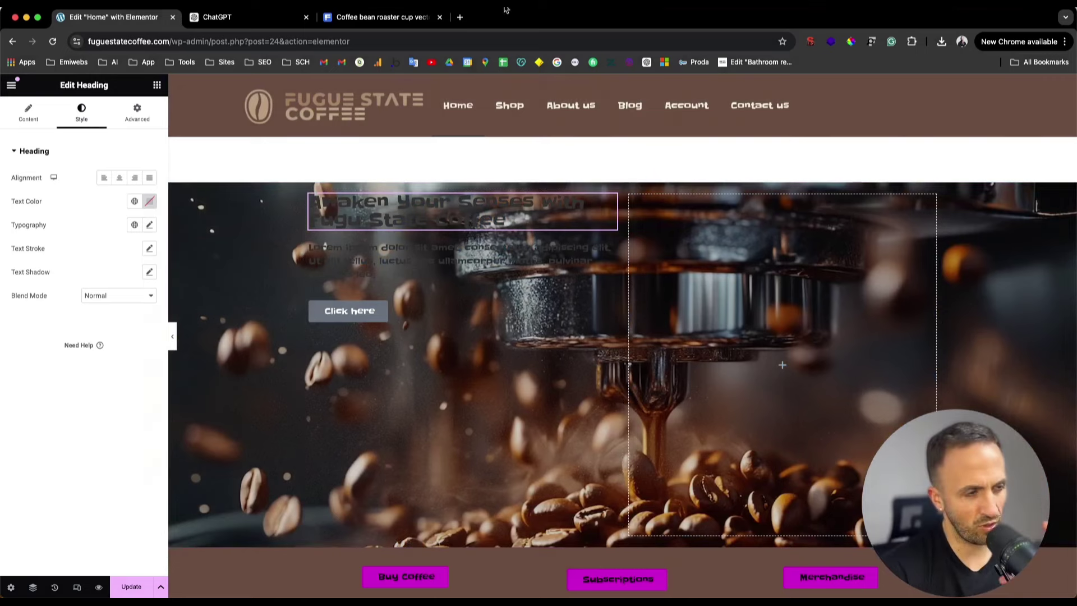
- Switch to ChatGPT and send the prompt "please suggest a typografy"
{"action": "left_click", "coordinate": [235, 17]}
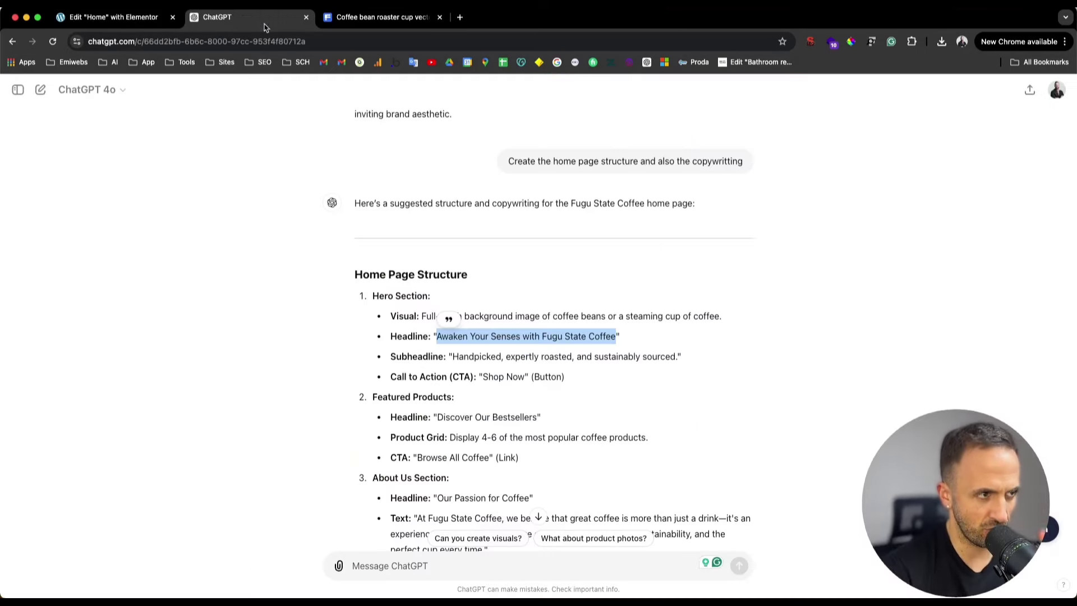
{"action": "left_click", "coordinate": [434, 565]}
{"action": "type", "text": "please"}
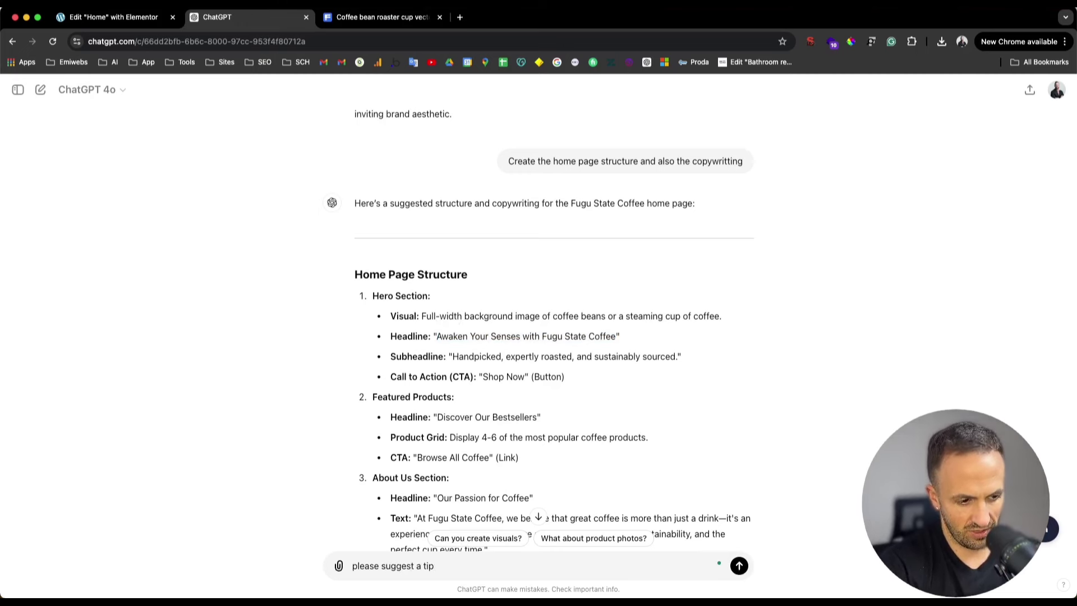
{"action": "type", "text": "suggest a typografy"}
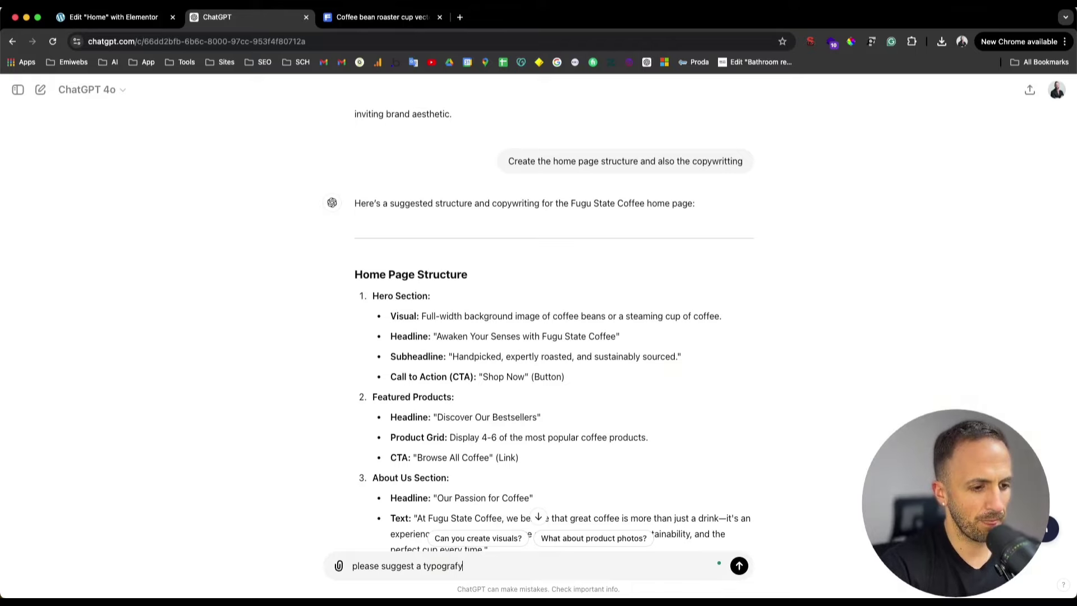
{"action": "key", "text": "Return"}
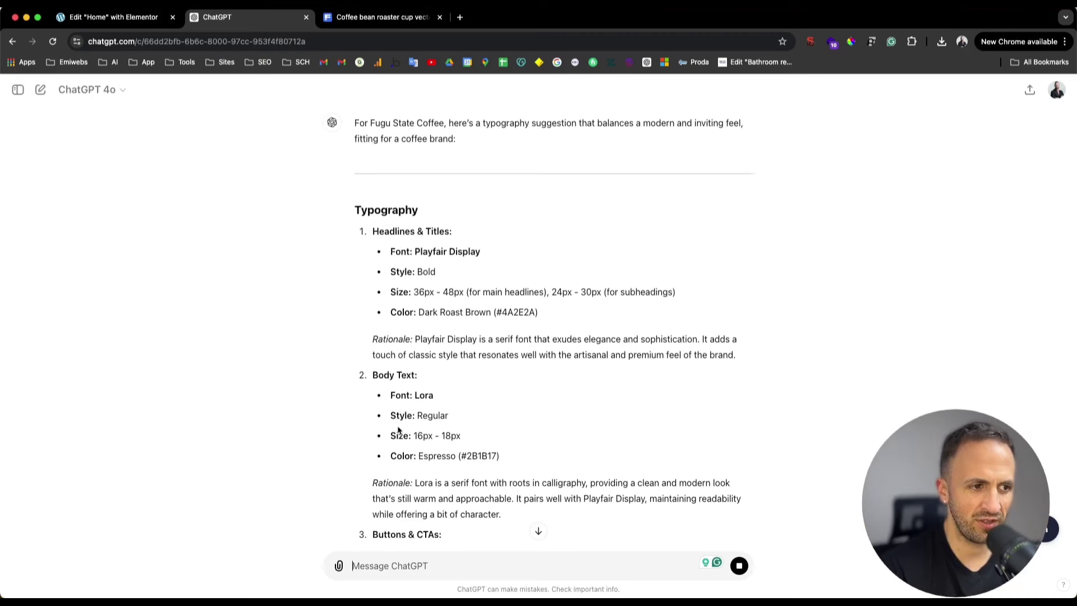
- Copy the suggested headline font name "Playfair Display" from ChatGPT's typography answer
{"action": "left_click_drag", "start_coordinate": [414, 248], "coordinate": [390, 251]}
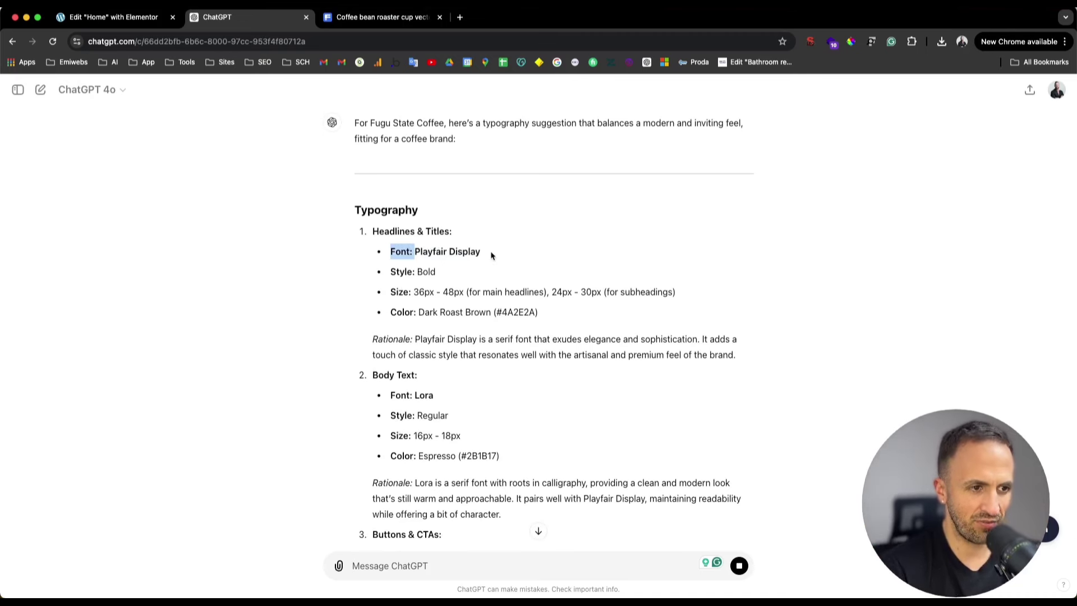
{"action": "left_click_drag", "start_coordinate": [485, 253], "coordinate": [415, 252]}
{"action": "key", "text": "super+c"}
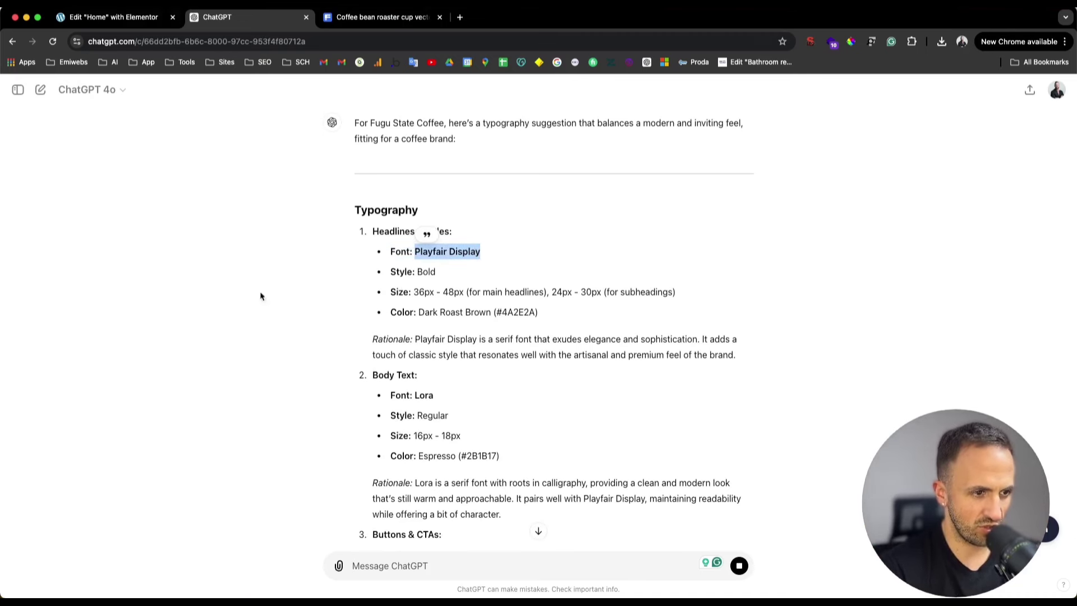
- Switch to the Elementor editor and set the site-wide H1 font family to Playfair Display in the site settings' typography
{"action": "left_click", "coordinate": [107, 17]}
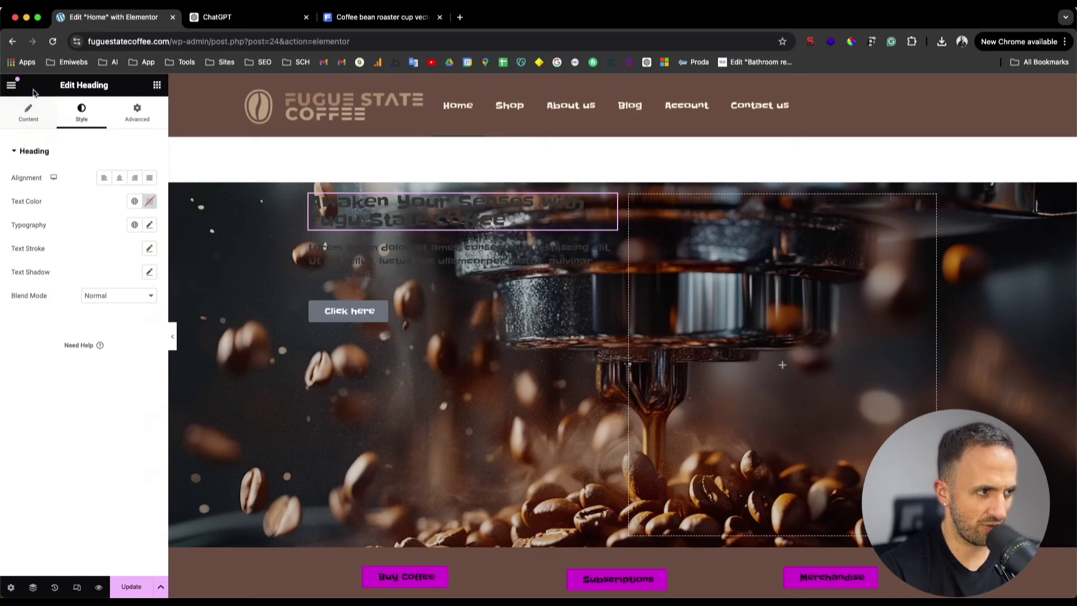
{"action": "left_click", "coordinate": [13, 87]}
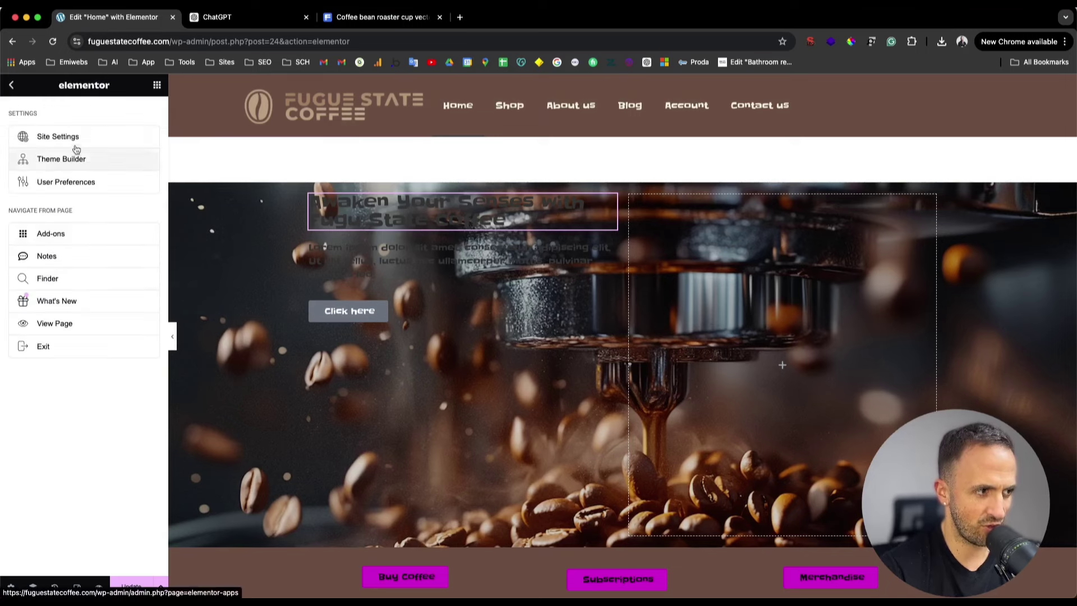
{"action": "left_click", "coordinate": [78, 141]}
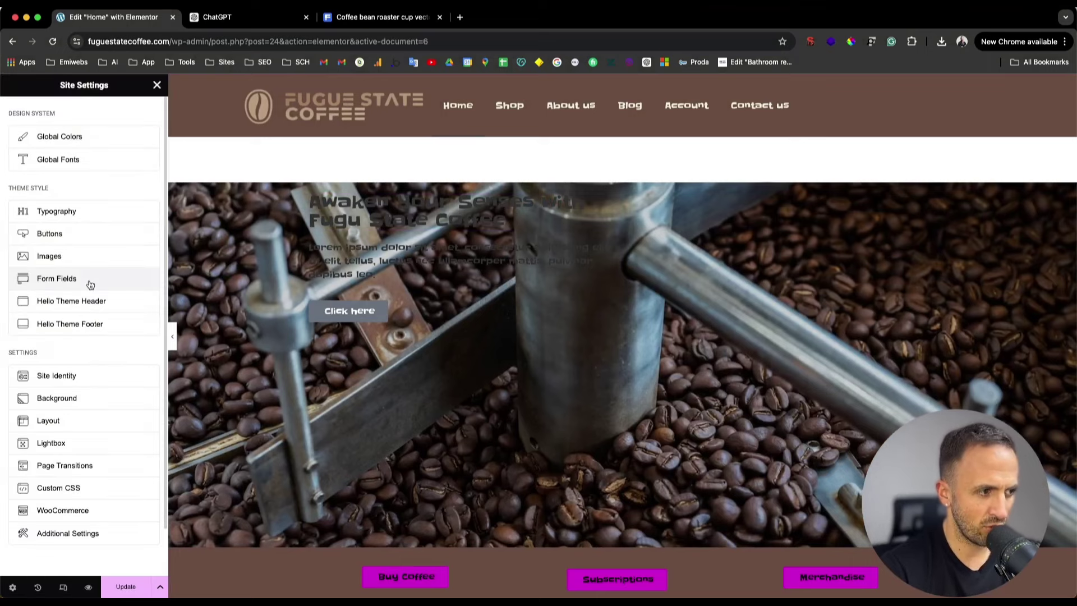
{"action": "left_click", "coordinate": [89, 214]}
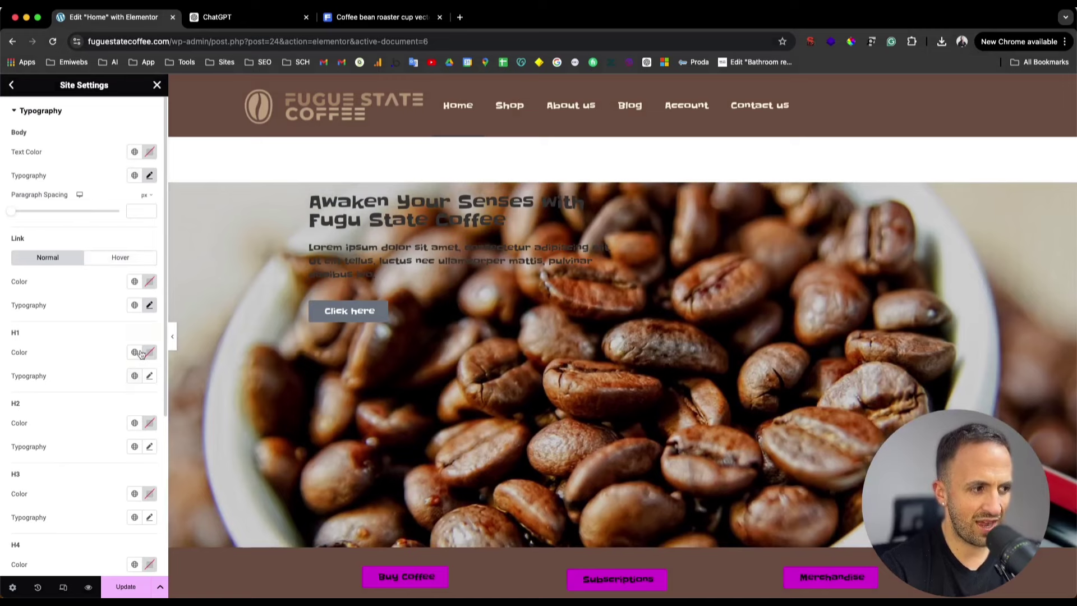
{"action": "left_click", "coordinate": [150, 377]}
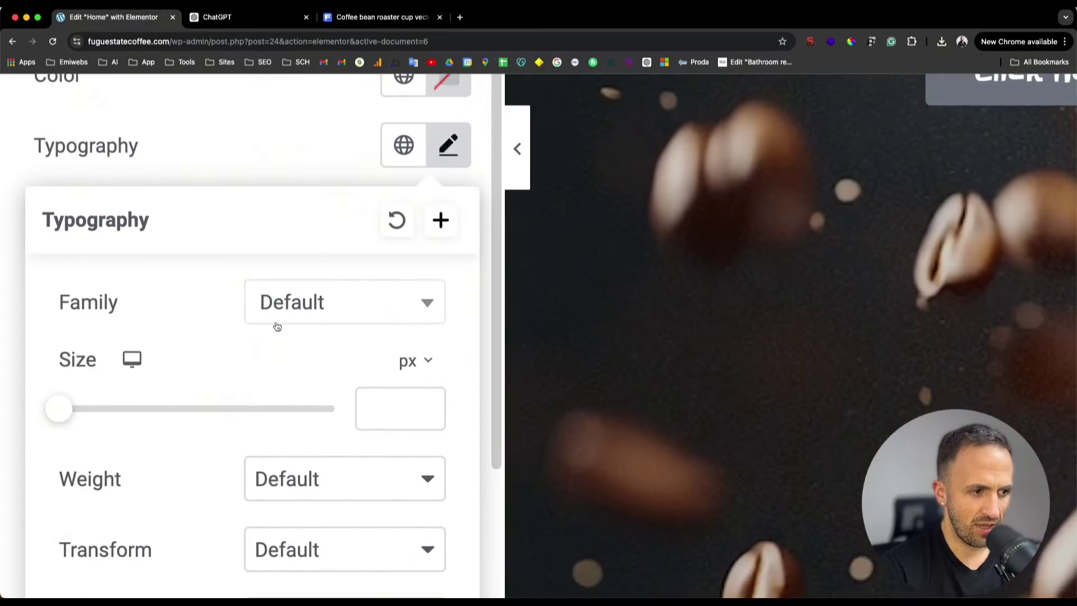
{"action": "left_click", "coordinate": [289, 313]}
{"action": "type", "text": "Playfair Display"}
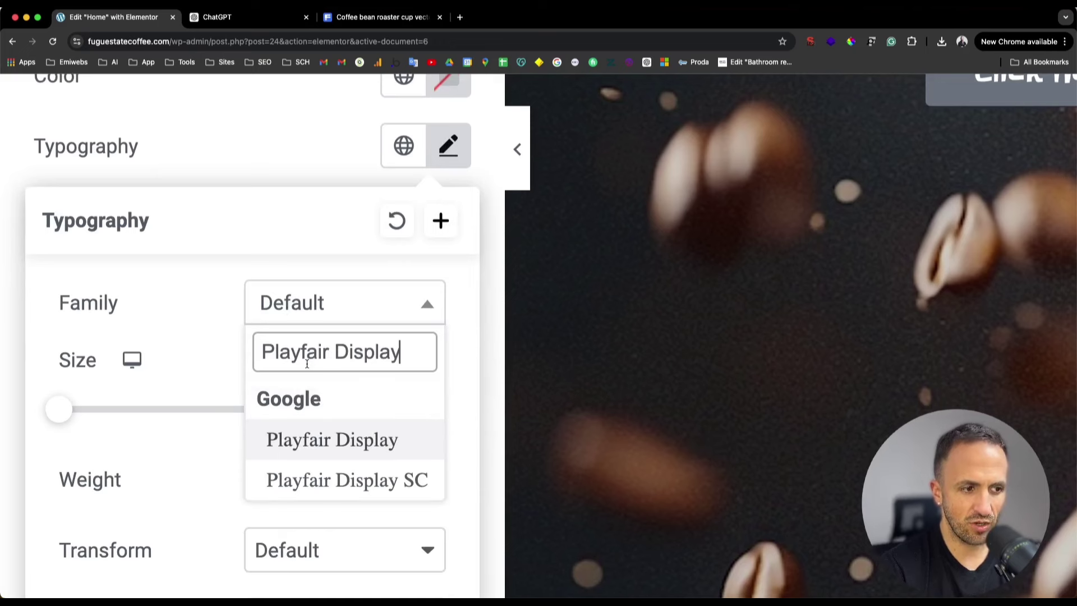
{"action": "left_click", "coordinate": [309, 445]}
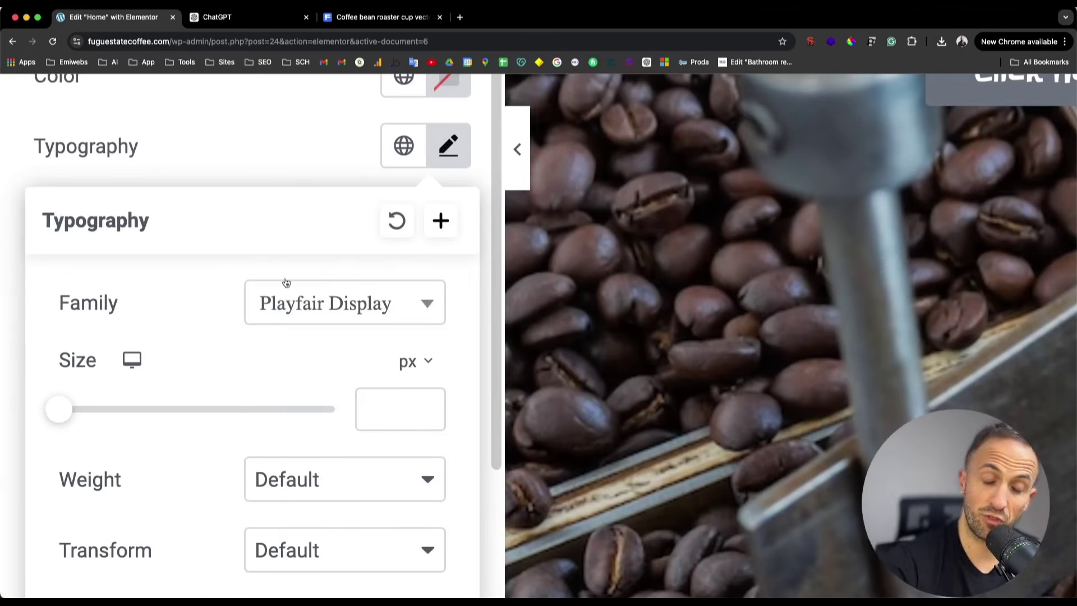
{"action": "left_click", "coordinate": [284, 149]}
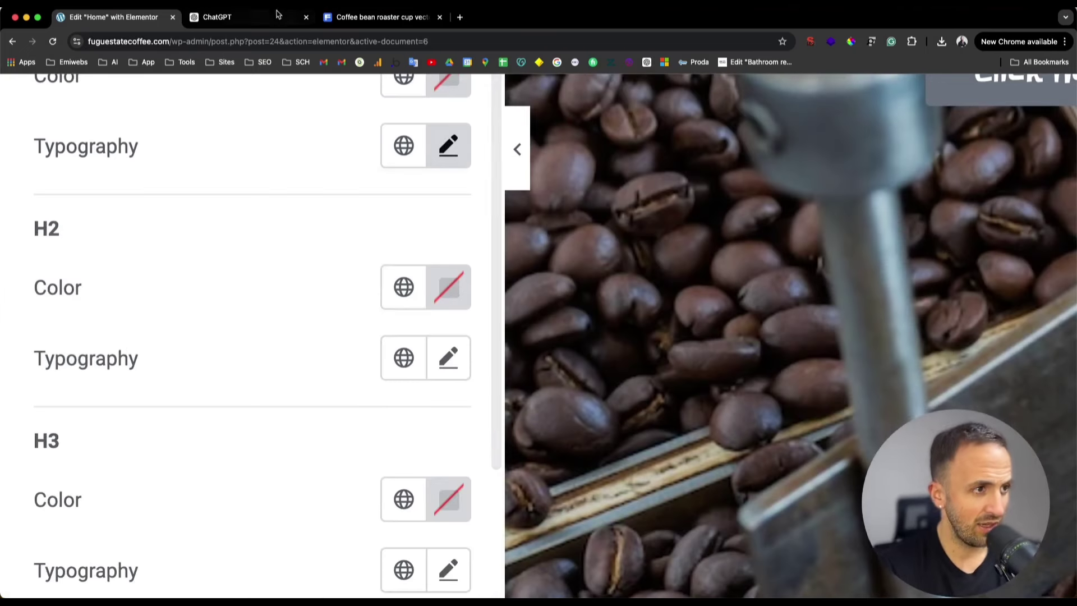
- Switch to ChatGPT and examine the suggested fonts, styles, sizes and colors for headlines, body text and buttons
{"action": "left_click", "coordinate": [267, 18]}
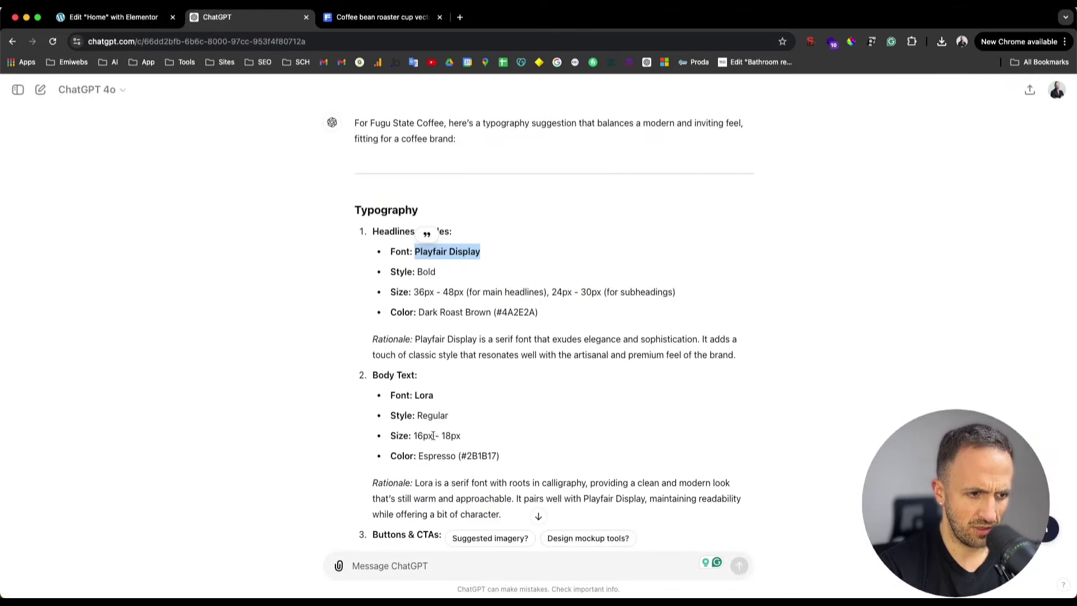
{"action": "scroll", "coordinate": [434, 448], "scroll_direction": "down", "scroll_amount": 3}
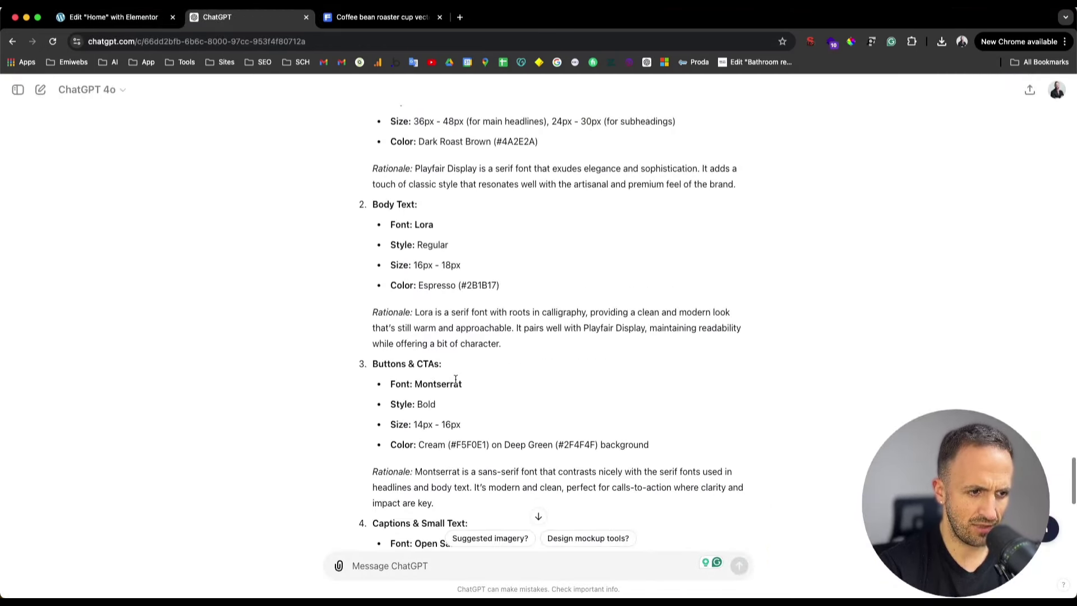
{"action": "scroll", "coordinate": [453, 381], "scroll_direction": "down", "scroll_amount": 2}
{"action": "scroll", "coordinate": [452, 380], "scroll_direction": "up", "scroll_amount": 3}
{"action": "scroll", "coordinate": [440, 340], "scroll_direction": "up", "scroll_amount": 2}
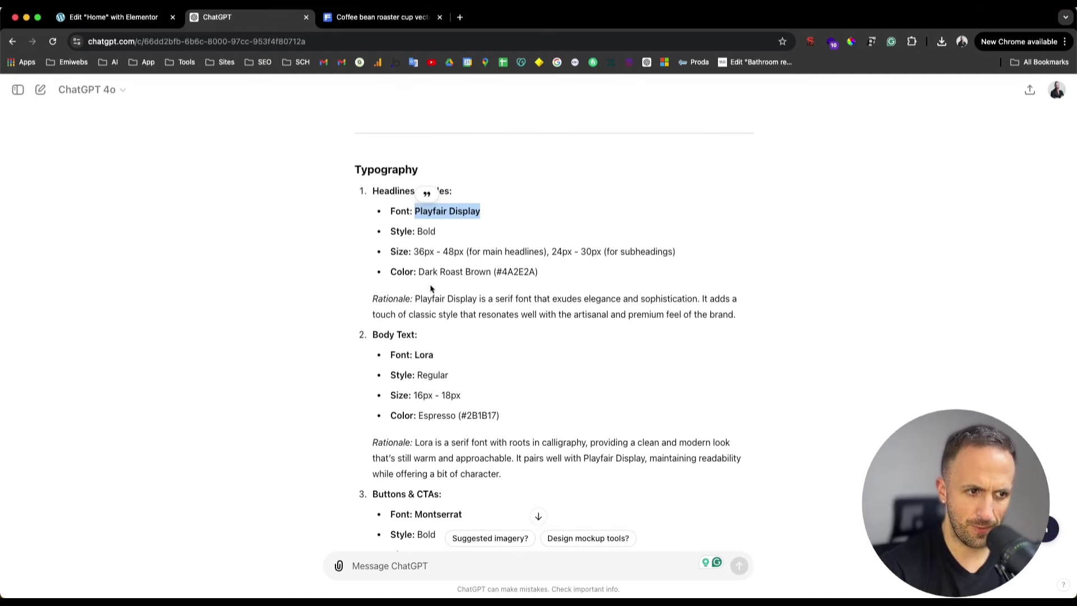
{"action": "left_click_drag", "start_coordinate": [414, 272], "coordinate": [527, 284]}
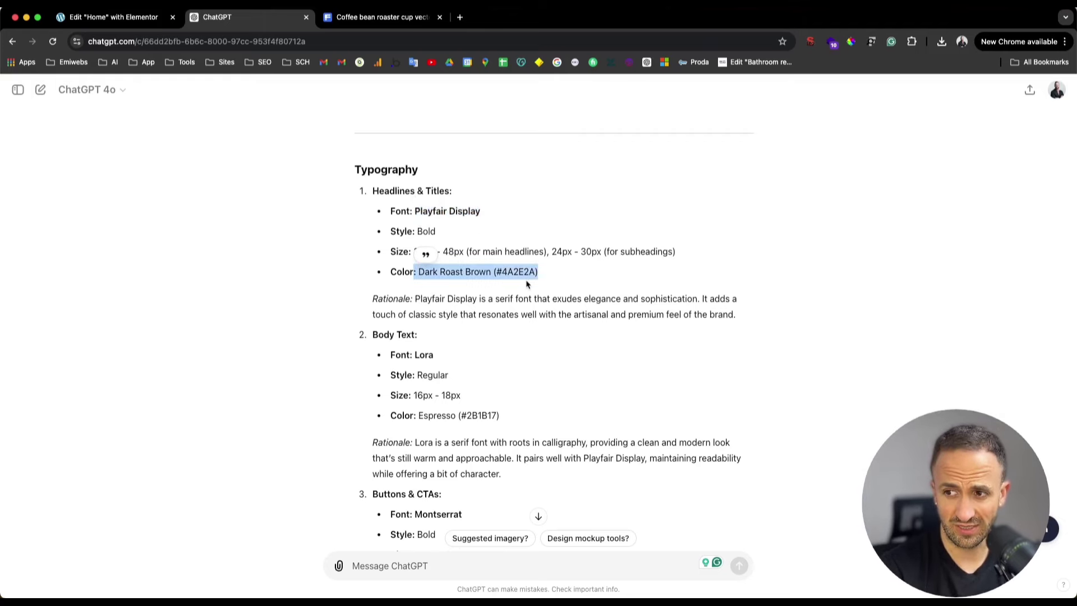
{"action": "scroll", "coordinate": [527, 284], "scroll_direction": "up", "scroll_amount": 5}
{"action": "scroll", "coordinate": [503, 297], "scroll_direction": "left", "scroll_amount": 2}
{"action": "left_click_drag", "start_coordinate": [123, 159], "coordinate": [306, 157]}
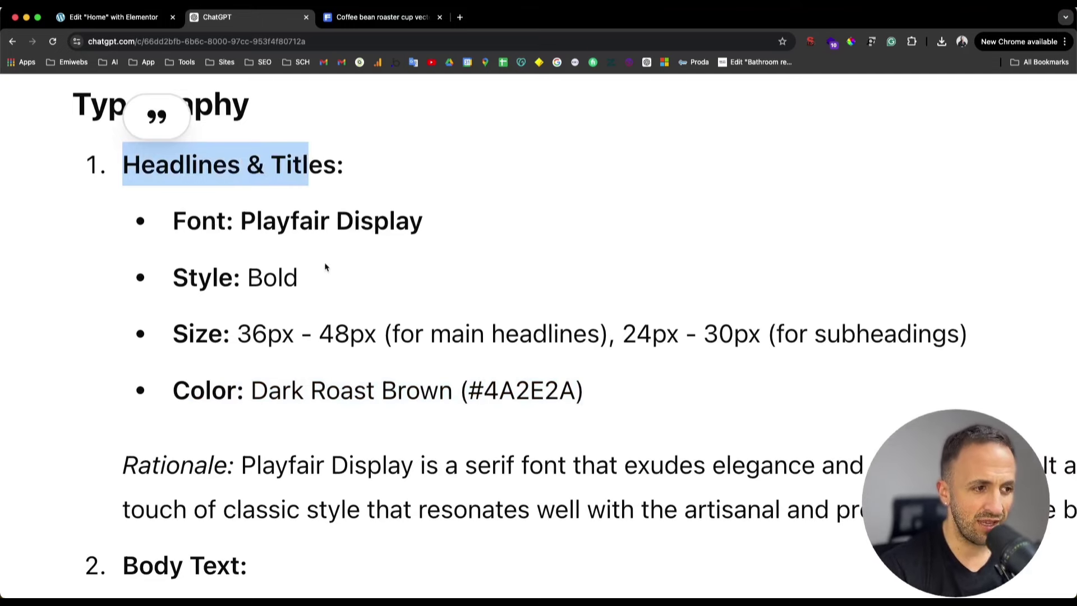
- Switch from ChatGPT to the Elementor editor and set the site-wide H2 font family to Playfair Display
{"action": "left_click_drag", "start_coordinate": [172, 279], "coordinate": [248, 280]}
{"action": "left_click", "coordinate": [249, 318]}
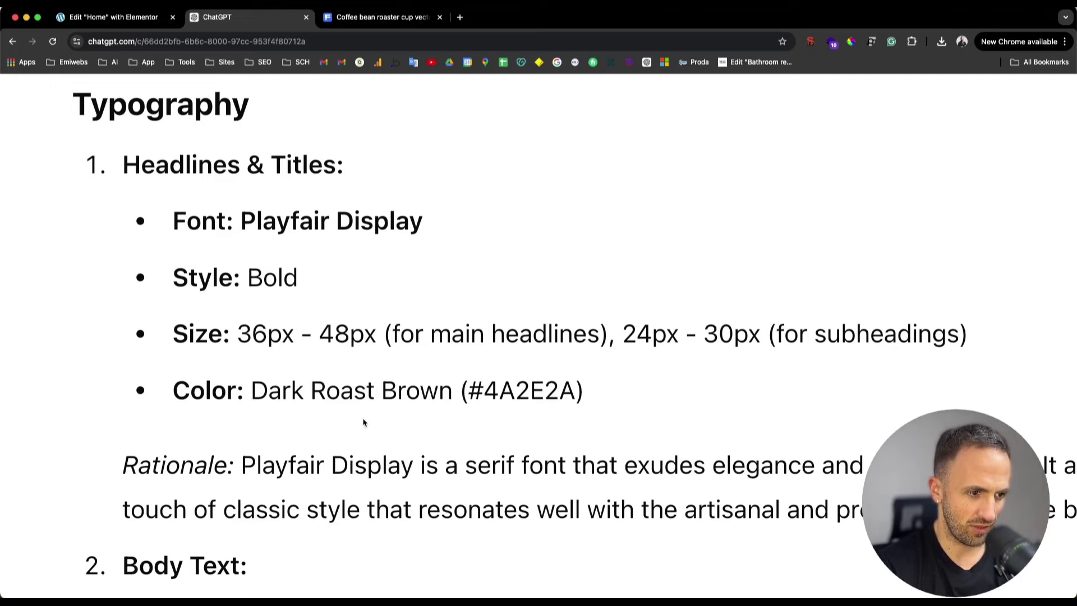
{"action": "left_click", "coordinate": [129, 18]}
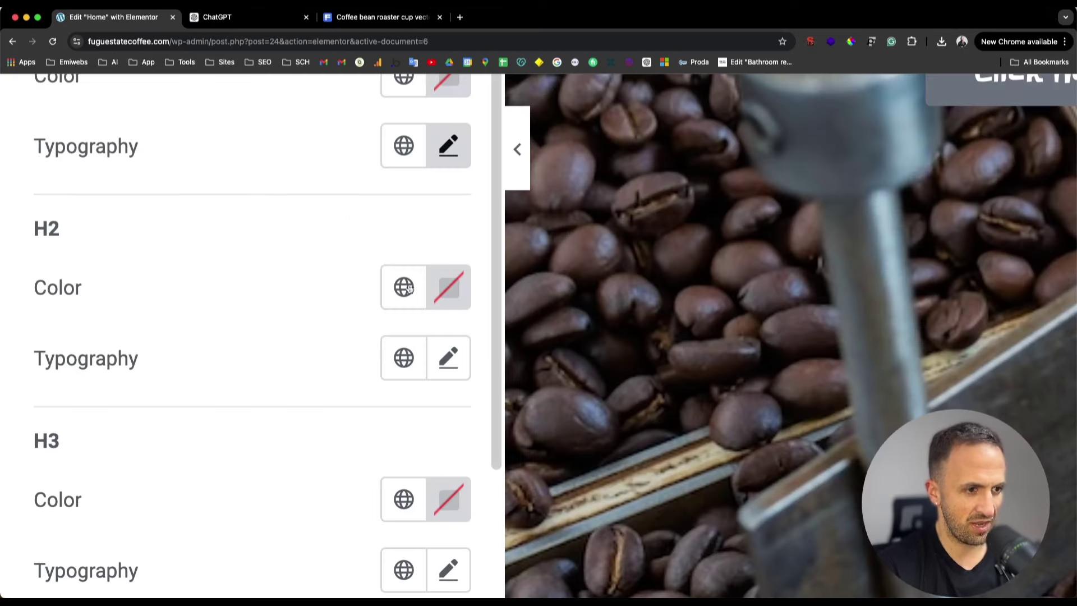
{"action": "left_click", "coordinate": [467, 366]}
{"action": "scroll", "coordinate": [283, 483], "scroll_direction": "down", "scroll_amount": 2}
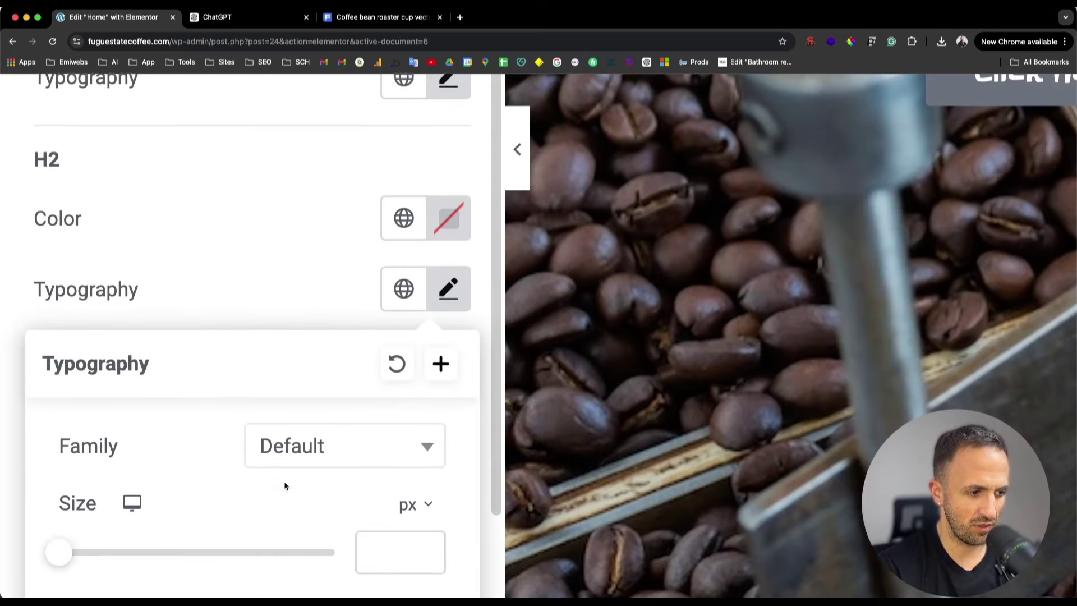
{"action": "left_click", "coordinate": [335, 420]}
{"action": "type", "text": "Playfair Display"}
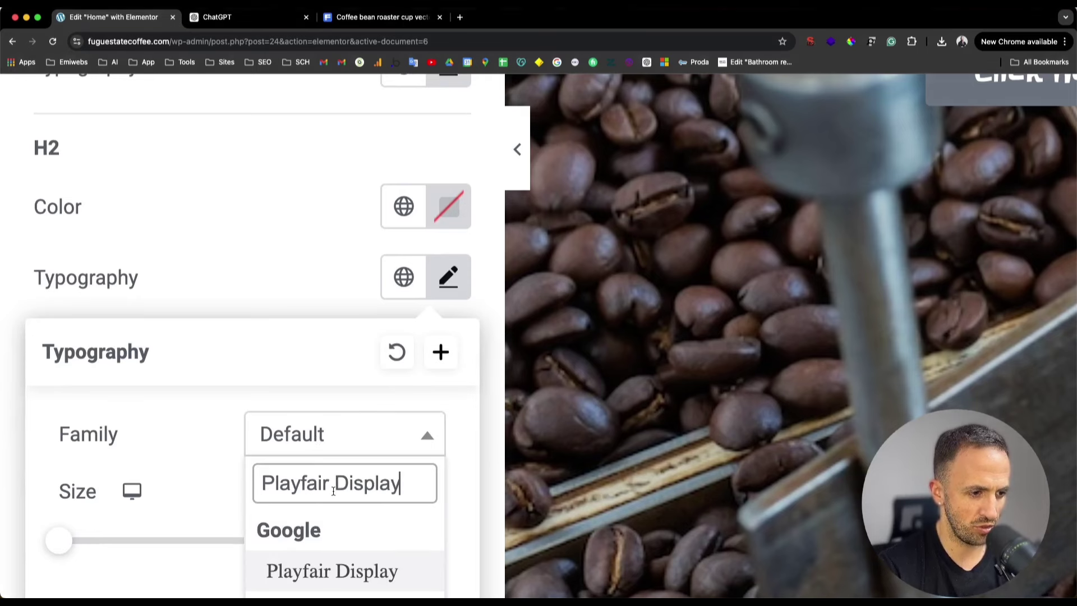
{"action": "left_click", "coordinate": [311, 571]}
{"action": "left_click", "coordinate": [322, 272]}
- Set the site-wide H3 font family to Playfair Display in the typography settings
{"action": "scroll", "coordinate": [322, 272], "scroll_direction": "down", "scroll_amount": 3}
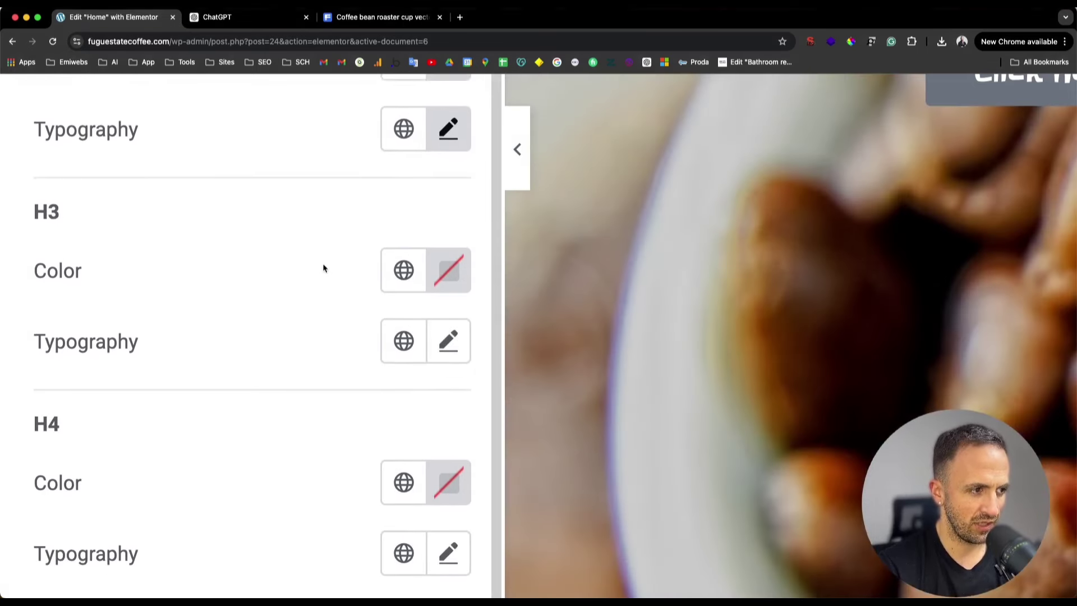
{"action": "left_click", "coordinate": [445, 318]}
{"action": "scroll", "coordinate": [358, 421], "scroll_direction": "down", "scroll_amount": 3}
{"action": "left_click", "coordinate": [341, 385]}
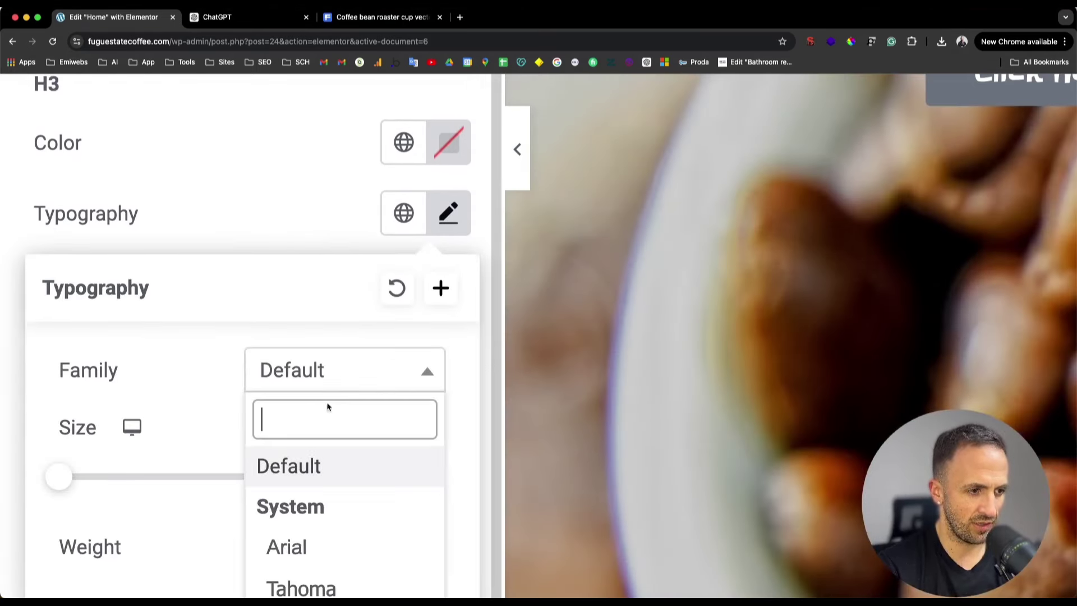
{"action": "key", "text": "super+v"}
{"action": "left_click", "coordinate": [318, 514]}
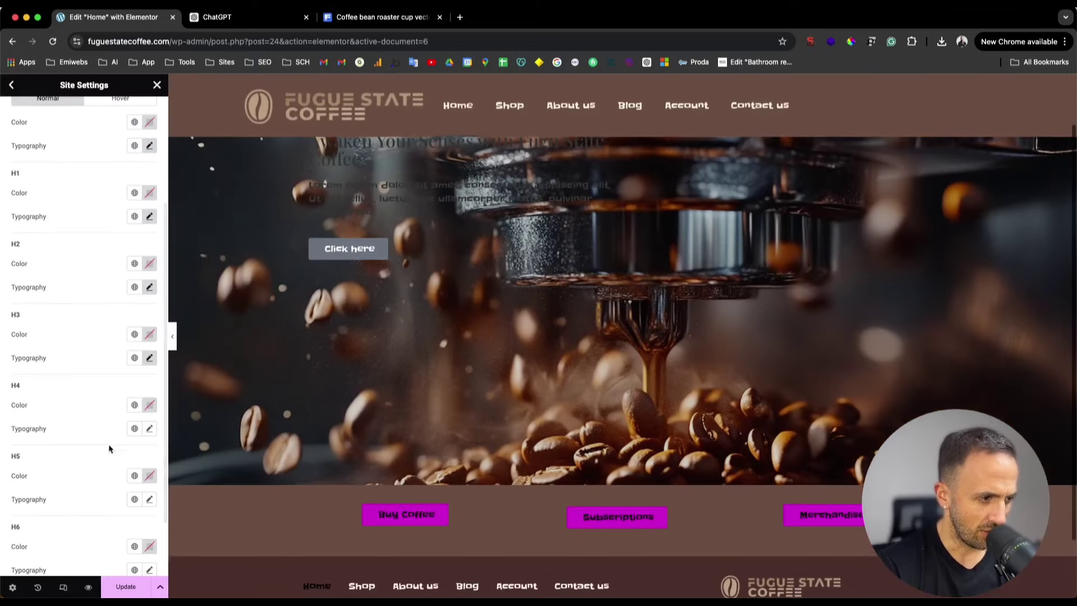
- Set the H4 heading typography to the Playfair Display font family
{"action": "left_click", "coordinate": [150, 428]}
{"action": "left_click", "coordinate": [107, 491]}
{"action": "type", "text": "Playfair Display"}
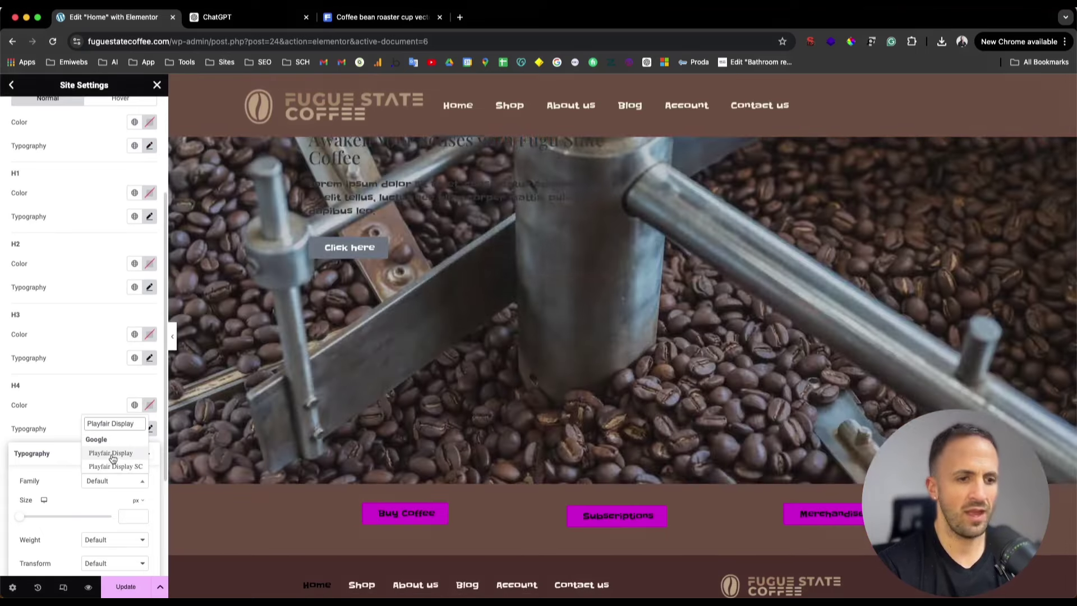
{"action": "left_click", "coordinate": [112, 453]}
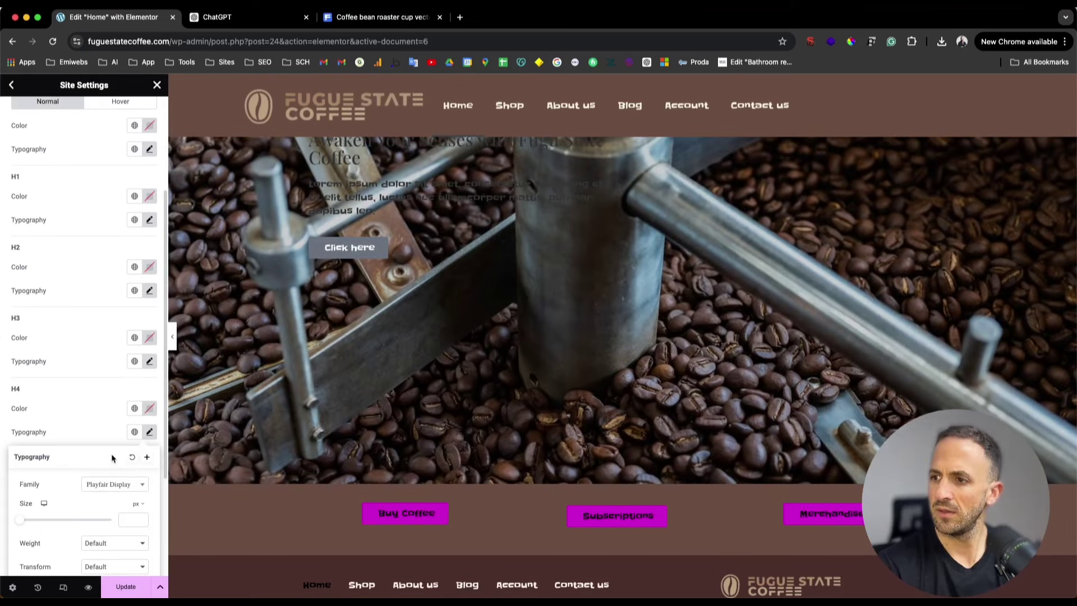
{"action": "left_click", "coordinate": [89, 430]}
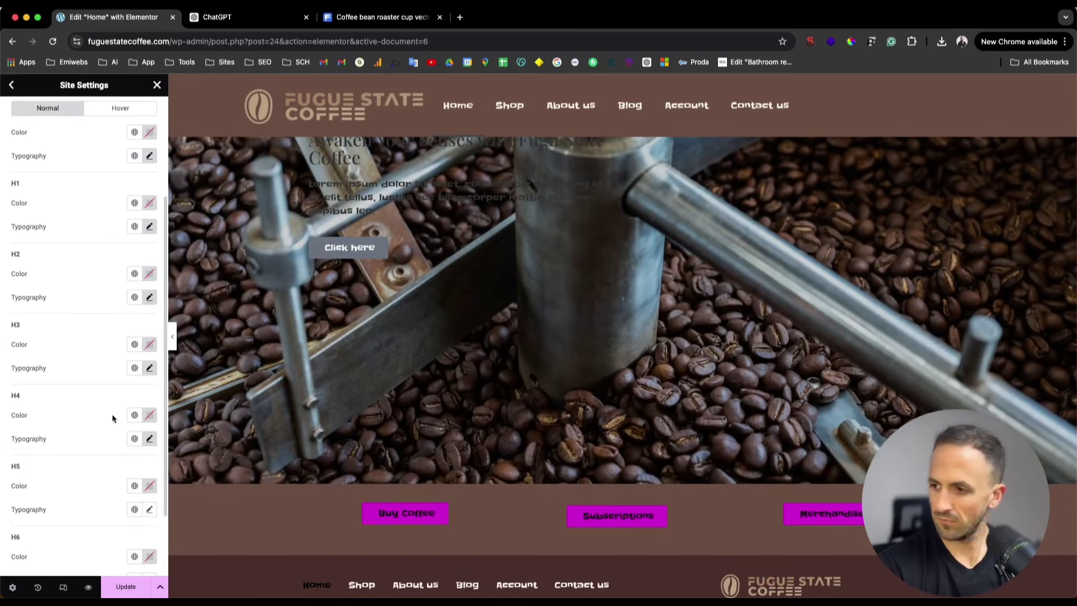
- Set the H5 heading typography to the Playfair Display font family
{"action": "scroll", "coordinate": [90, 435], "scroll_direction": "down", "scroll_amount": 3}
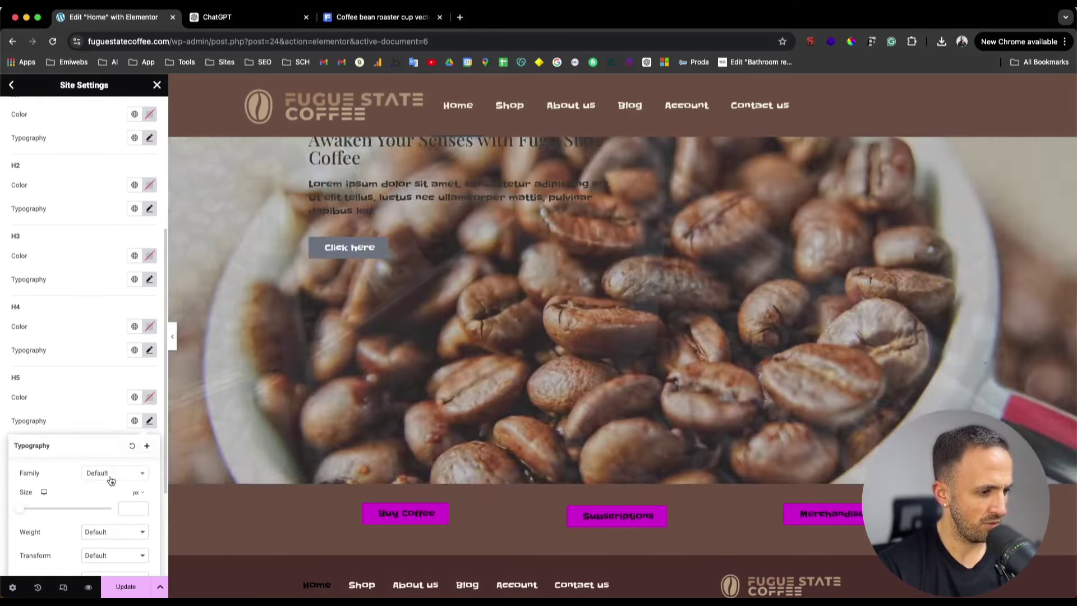
{"action": "left_click", "coordinate": [112, 474]}
{"action": "type", "text": "Playfair Display"}
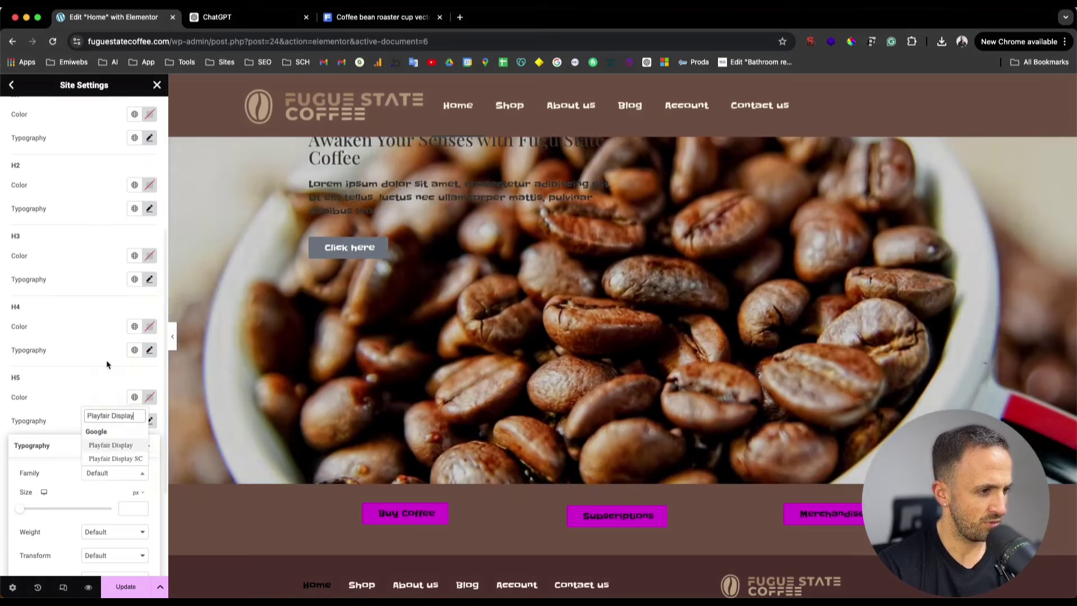
{"action": "left_click", "coordinate": [94, 446]}
{"action": "left_click", "coordinate": [77, 396]}
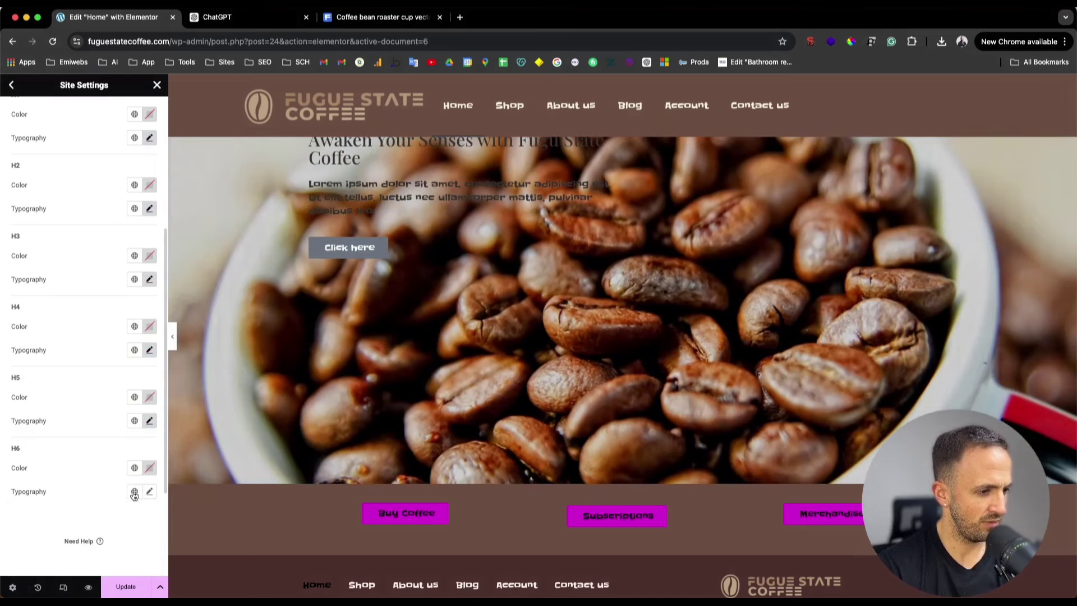
- Set the H6 heading typography to the Playfair Display font family
{"action": "left_click", "coordinate": [136, 467]}
{"action": "left_click", "coordinate": [136, 481]}
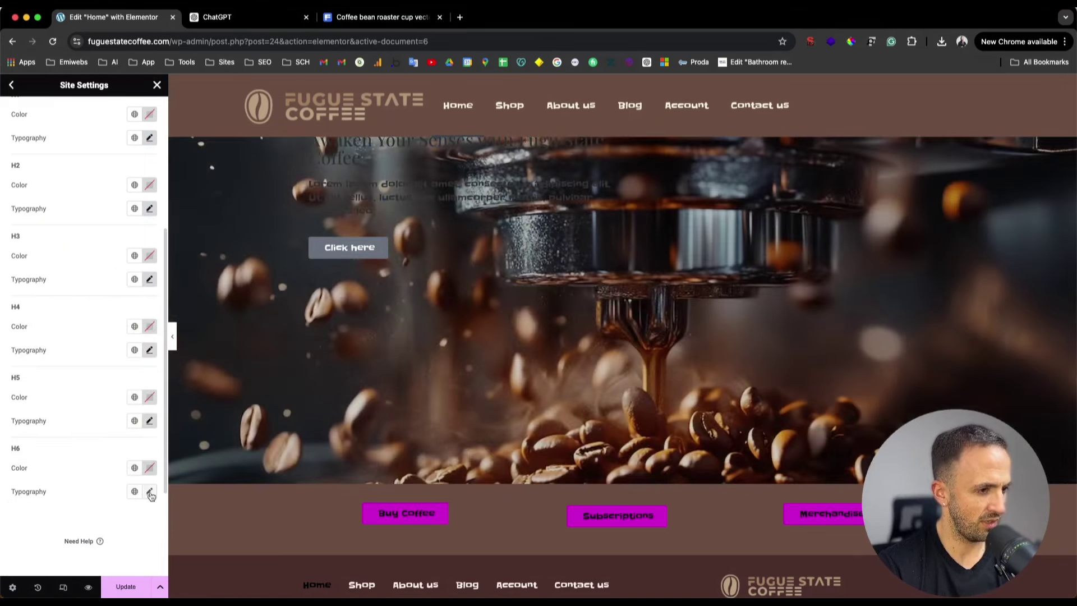
{"action": "left_click", "coordinate": [150, 492]}
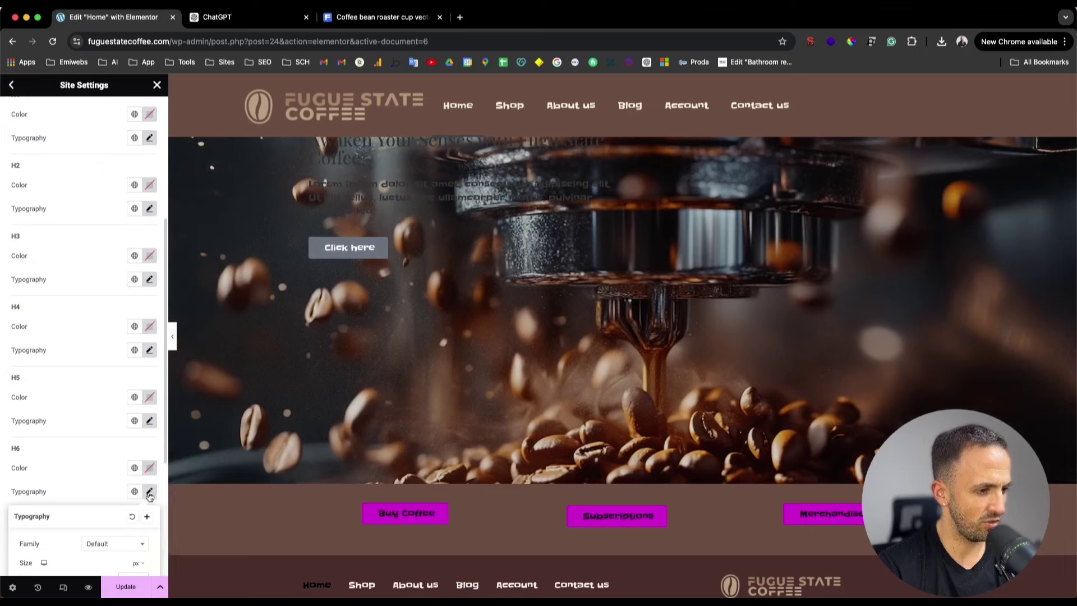
{"action": "left_click", "coordinate": [106, 545]}
{"action": "type", "text": "Playfair Display"}
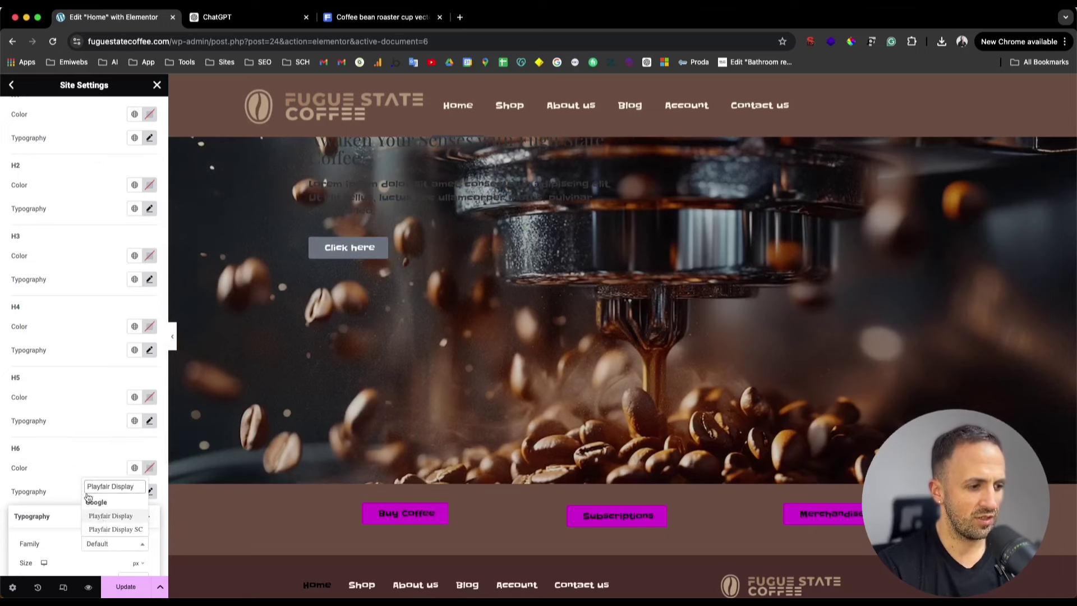
{"action": "key", "text": "Return"}
{"action": "left_click", "coordinate": [117, 469]}
- Assign the global color Dark Roast Brown to the site-wide H6 headings
{"action": "left_click", "coordinate": [134, 469]}
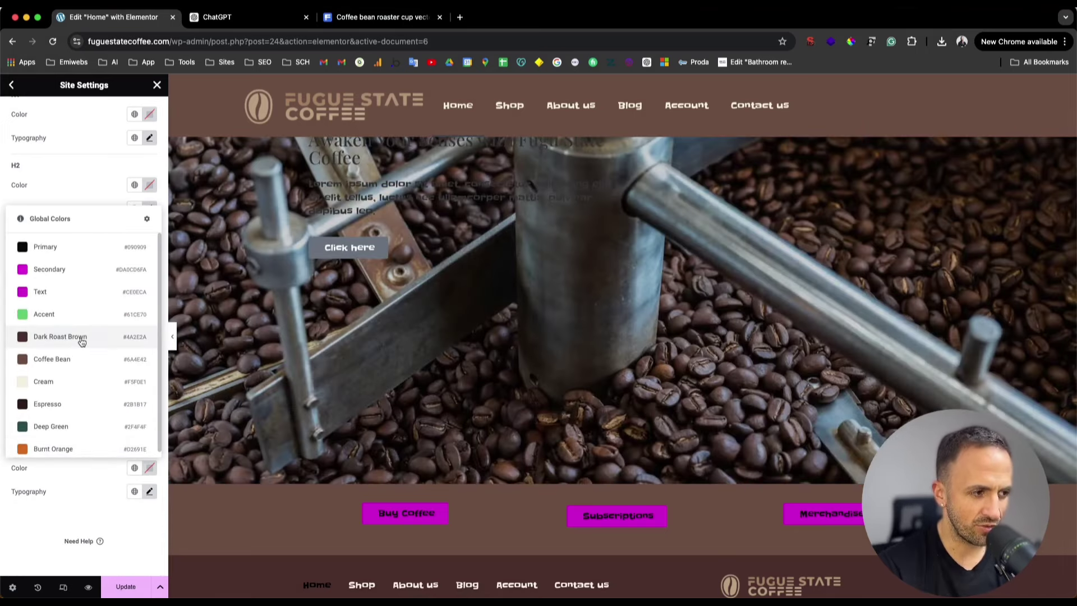
{"action": "left_click", "coordinate": [77, 337]}
{"action": "scroll", "coordinate": [316, 293], "scroll_direction": "left", "scroll_amount": 3}
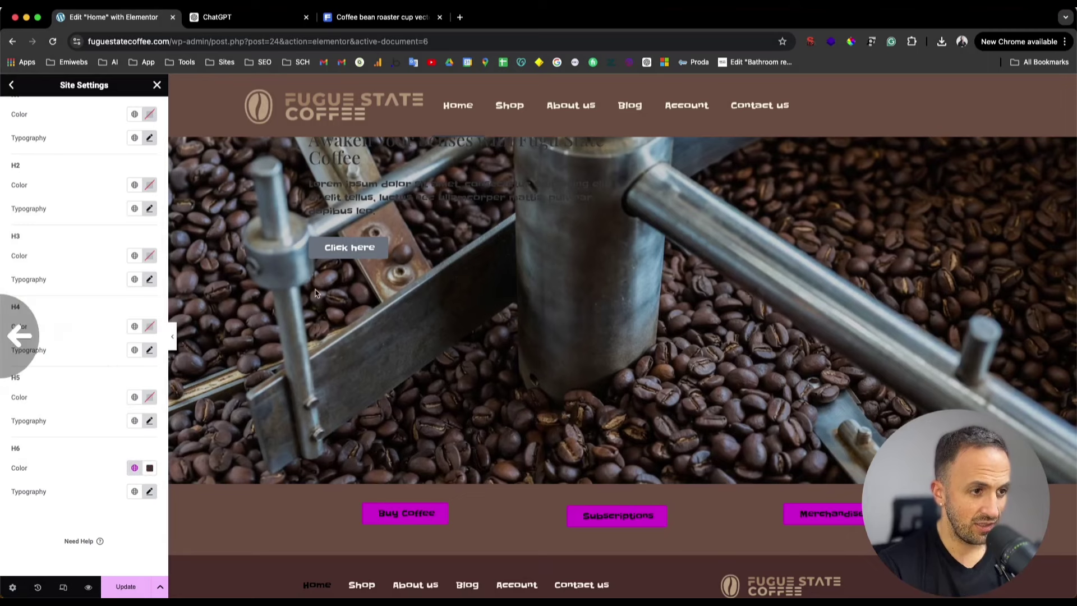
{"action": "left_click", "coordinate": [512, 226]}
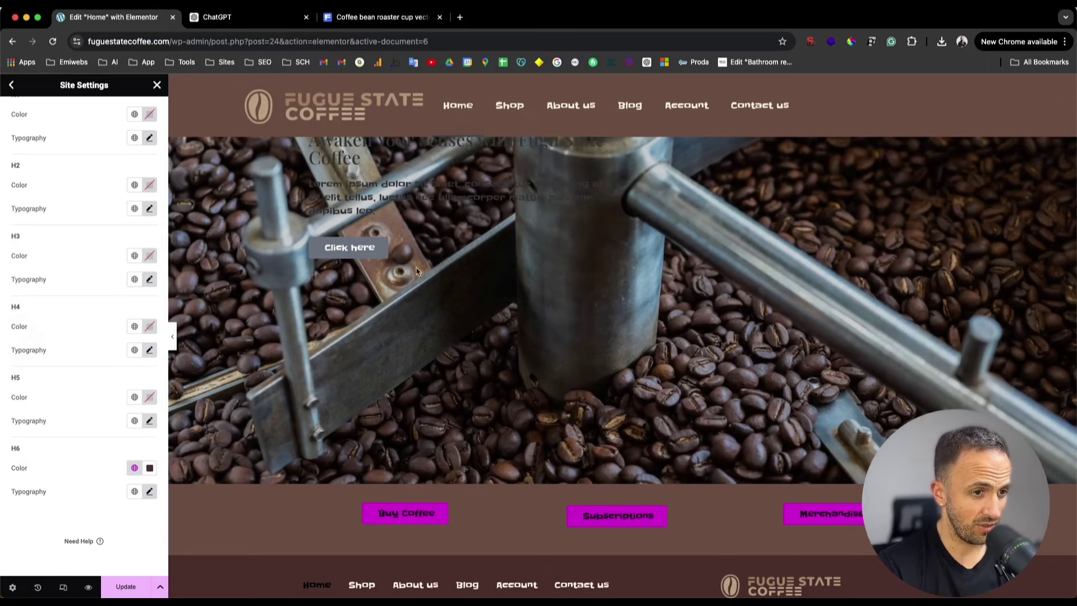
- Apply the global color Dark Roast Brown to the H5 and H4 headings
{"action": "left_click", "coordinate": [135, 397]}
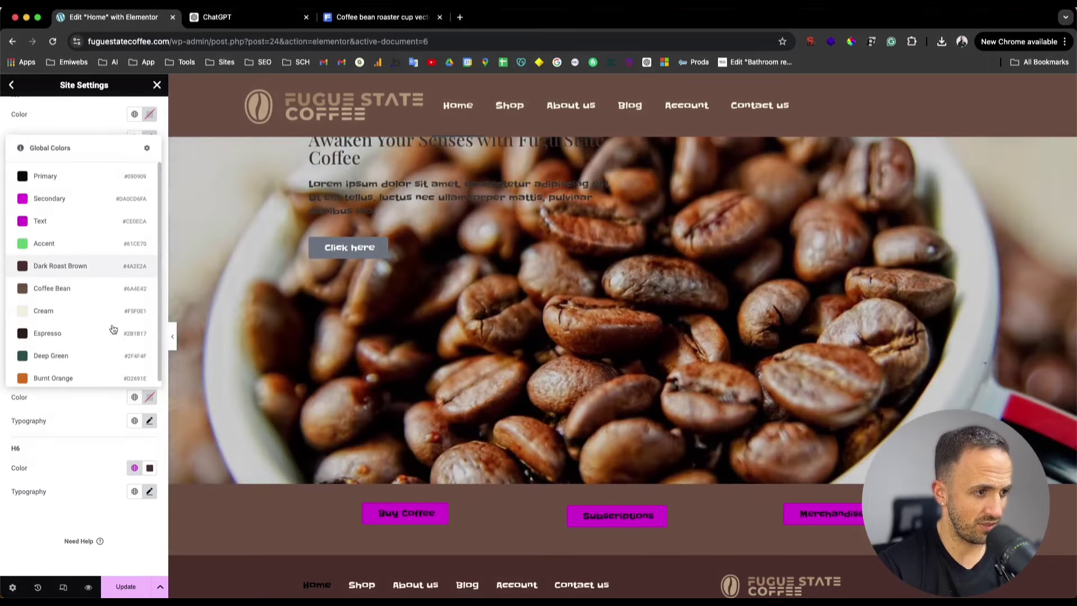
{"action": "left_click", "coordinate": [67, 267]}
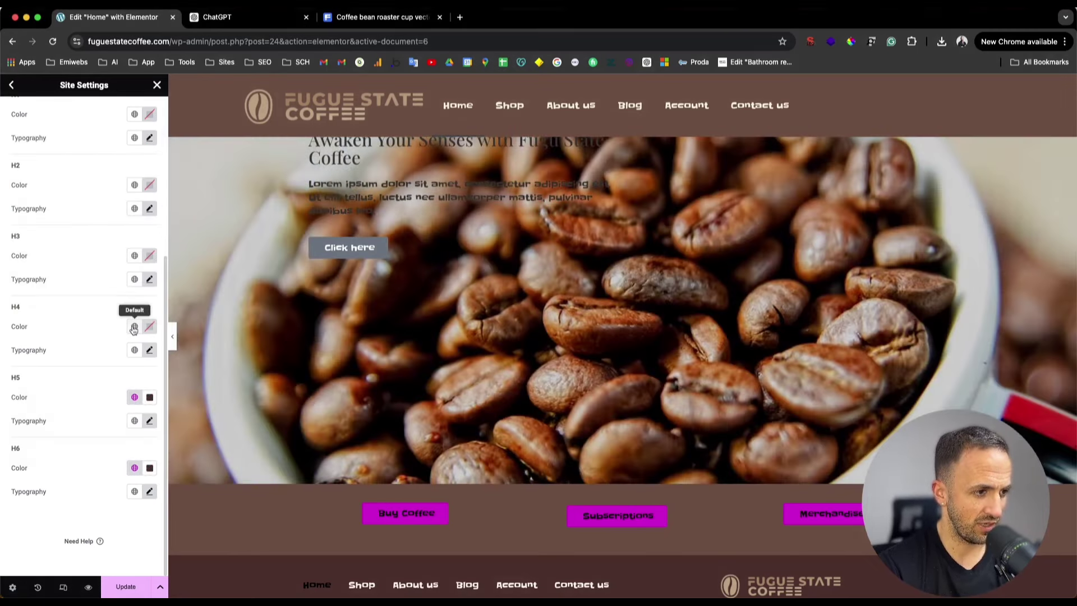
{"action": "left_click", "coordinate": [133, 329]}
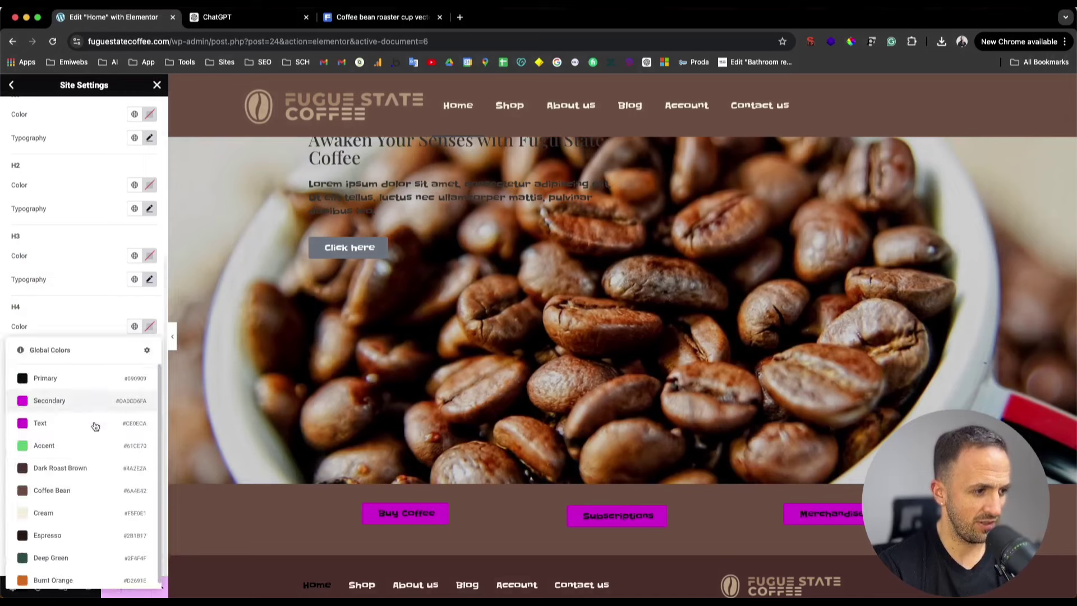
{"action": "left_click", "coordinate": [70, 469]}
- Set the H3 heading color to the global Dark Roast Brown and open the global colors for H2
{"action": "left_click", "coordinate": [134, 256]}
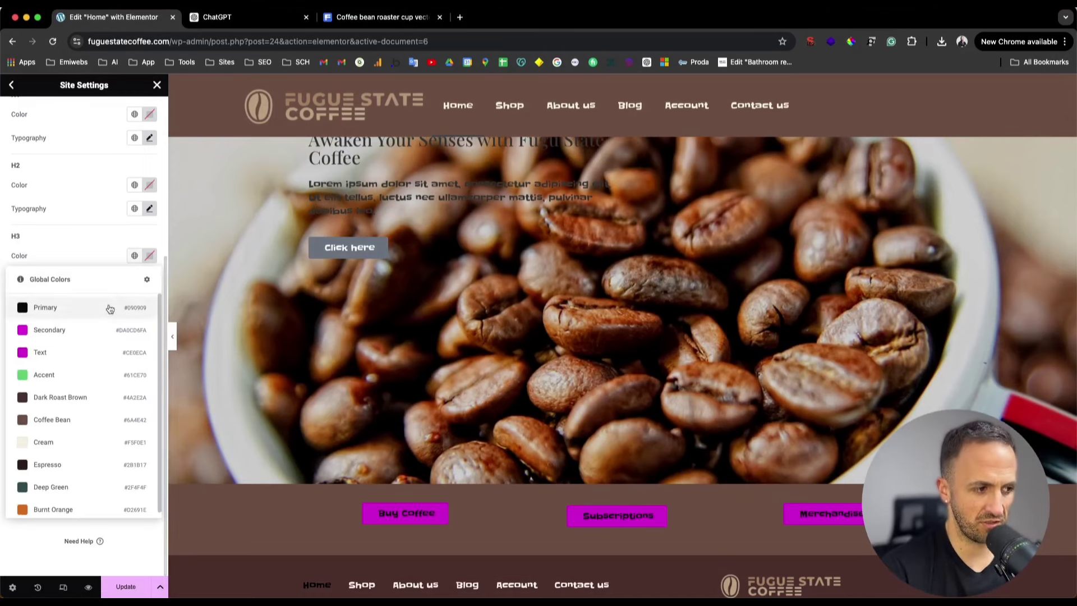
{"action": "left_click", "coordinate": [60, 397]}
{"action": "left_click", "coordinate": [134, 185]}
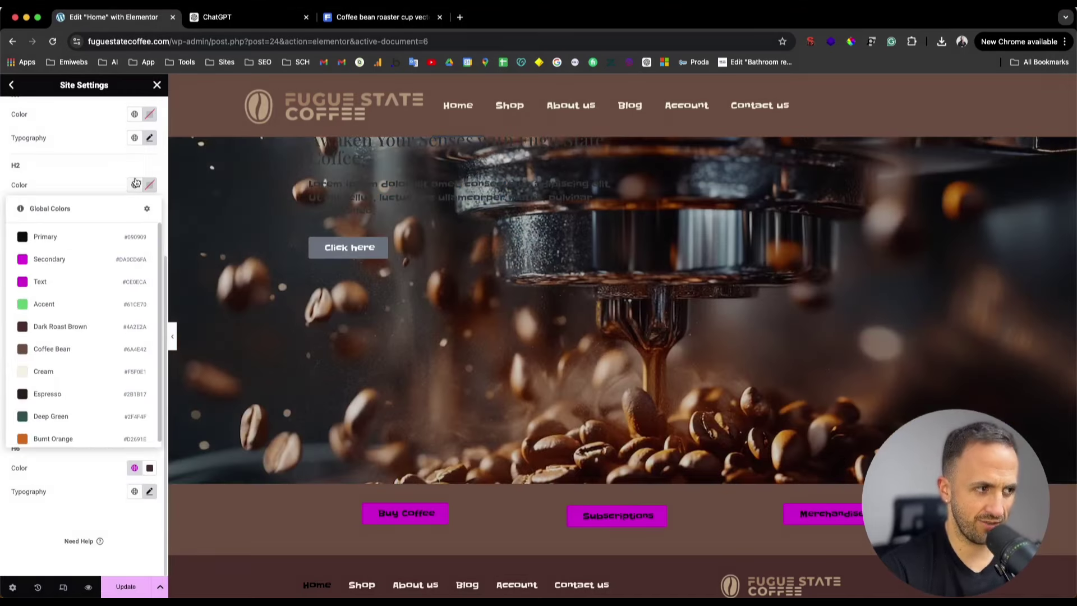
- Assign the Dark Roast Brown global color to the H2 and H1 headings in the site typography
{"action": "left_click", "coordinate": [60, 326]}
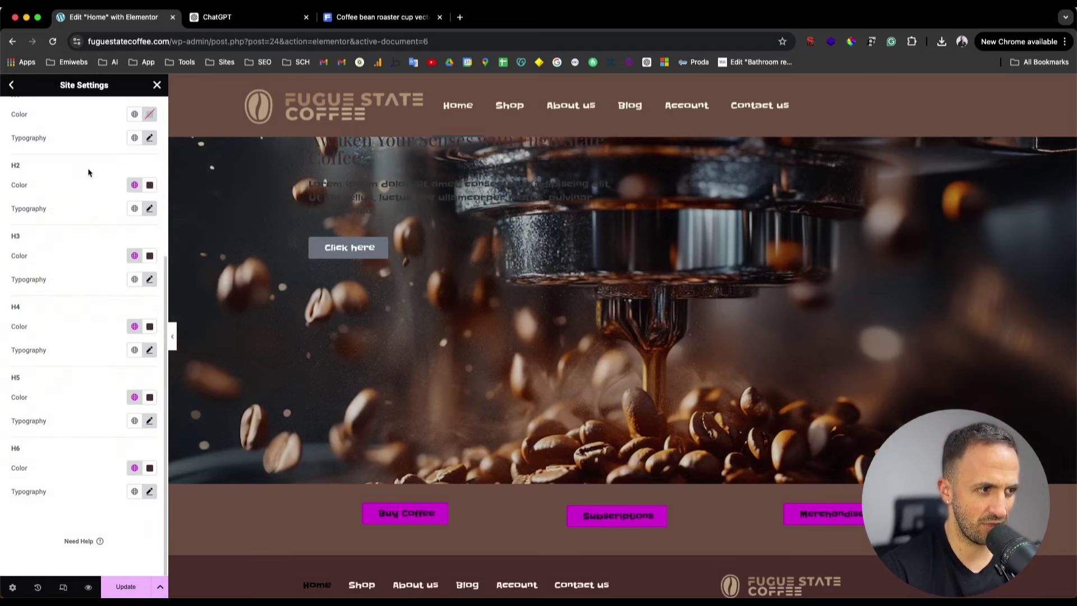
{"action": "scroll", "coordinate": [89, 175], "scroll_direction": "up", "scroll_amount": 3}
{"action": "left_click", "coordinate": [136, 202]}
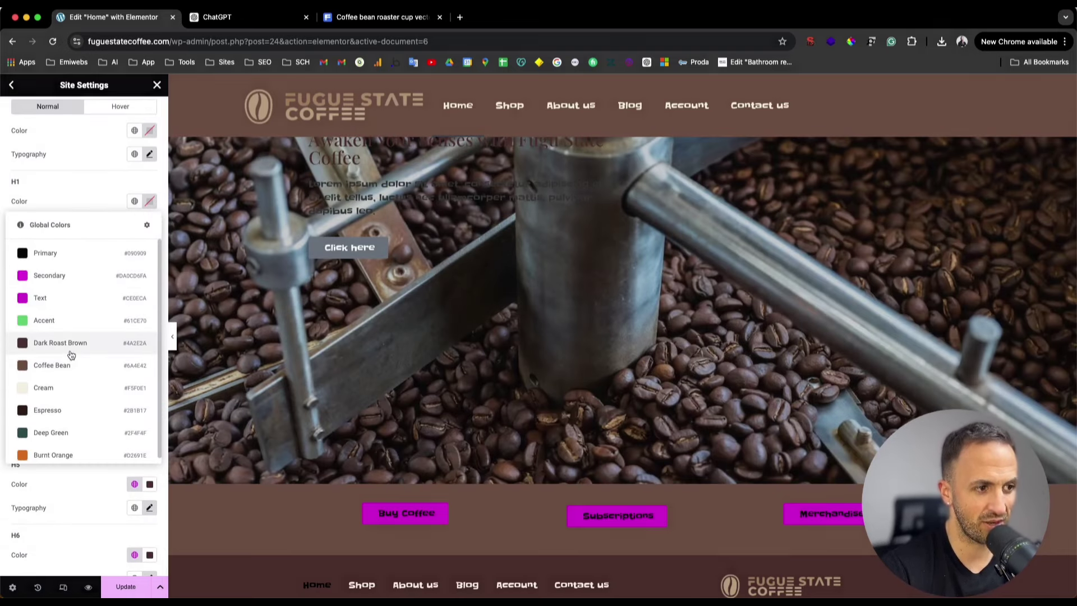
{"action": "left_click", "coordinate": [67, 348]}
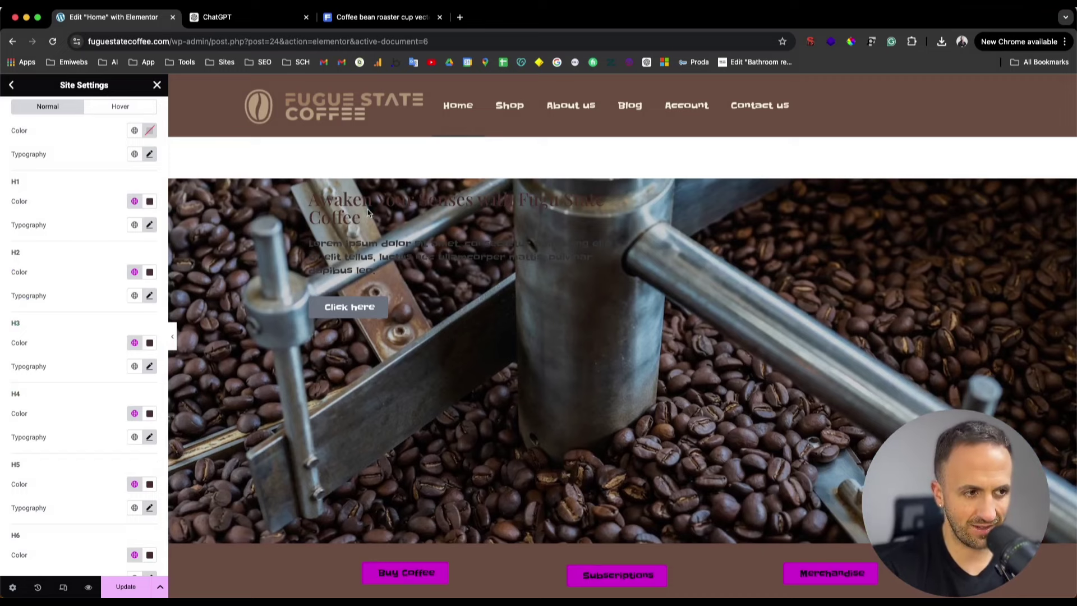
{"action": "scroll", "coordinate": [387, 190], "scroll_direction": "down", "scroll_amount": 1}
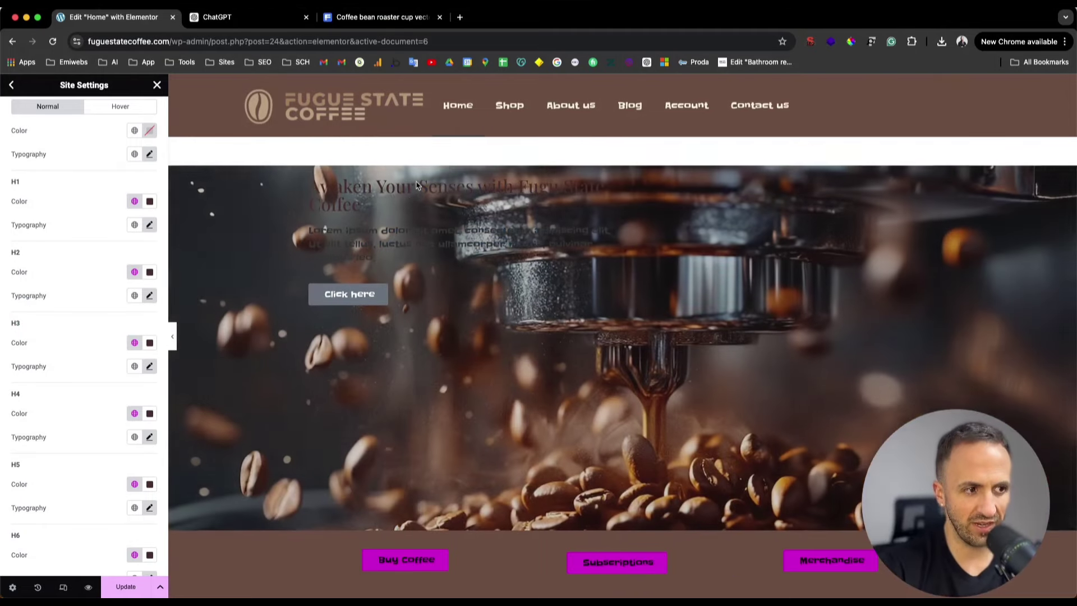
{"action": "scroll", "coordinate": [396, 196], "scroll_direction": "down", "scroll_amount": 1}
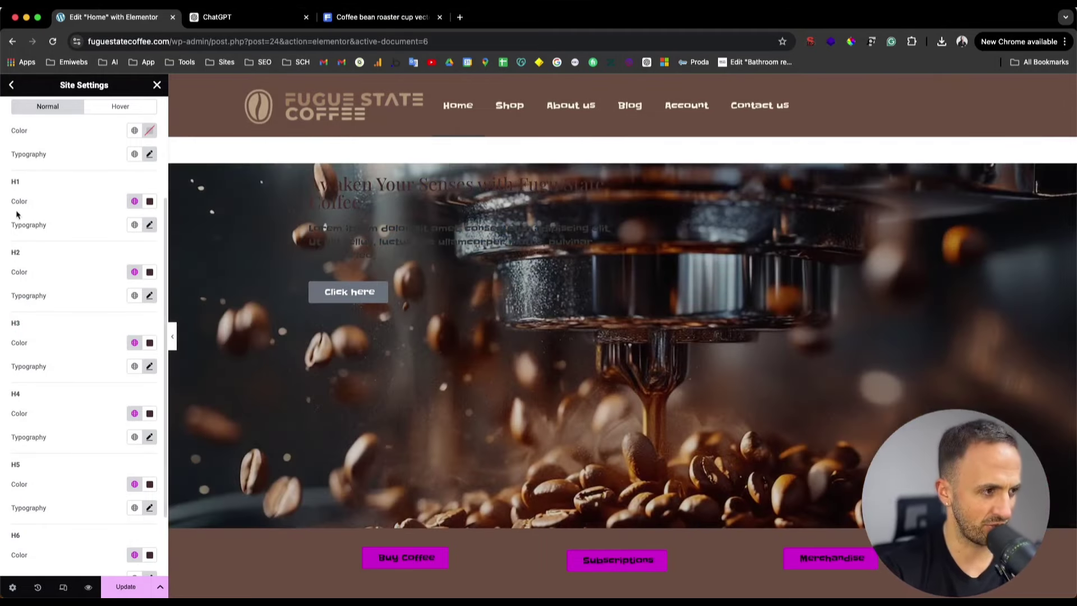
- Consult the body text guidelines in ChatGPT and set the site's body typography family to Lora in Elementor
{"action": "scroll", "coordinate": [79, 222], "scroll_direction": "up", "scroll_amount": 1}
{"action": "scroll", "coordinate": [115, 283], "scroll_direction": "up", "scroll_amount": 3}
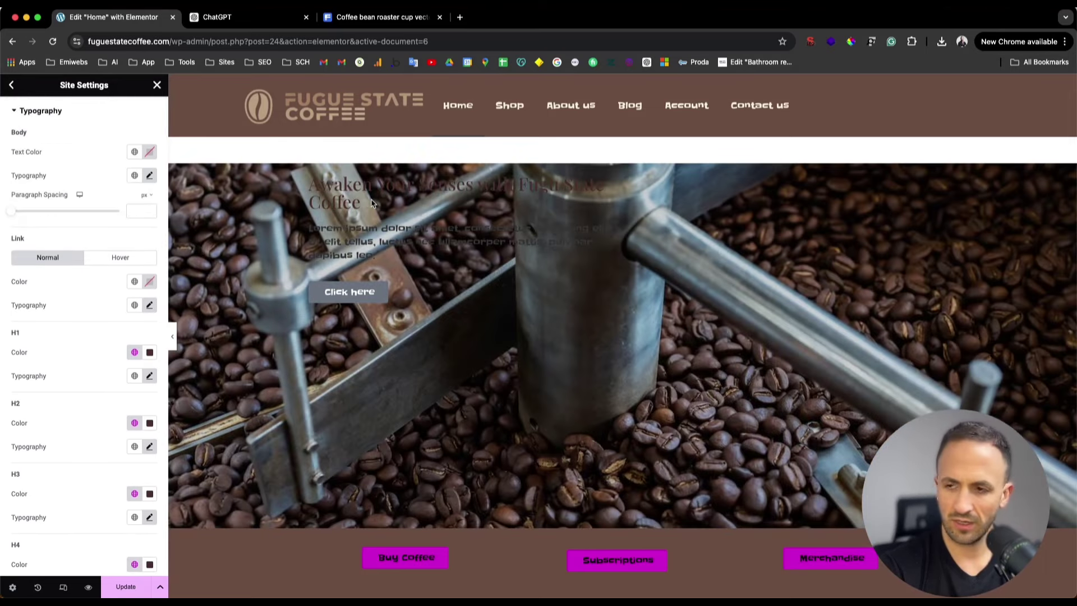
{"action": "left_click", "coordinate": [257, 17]}
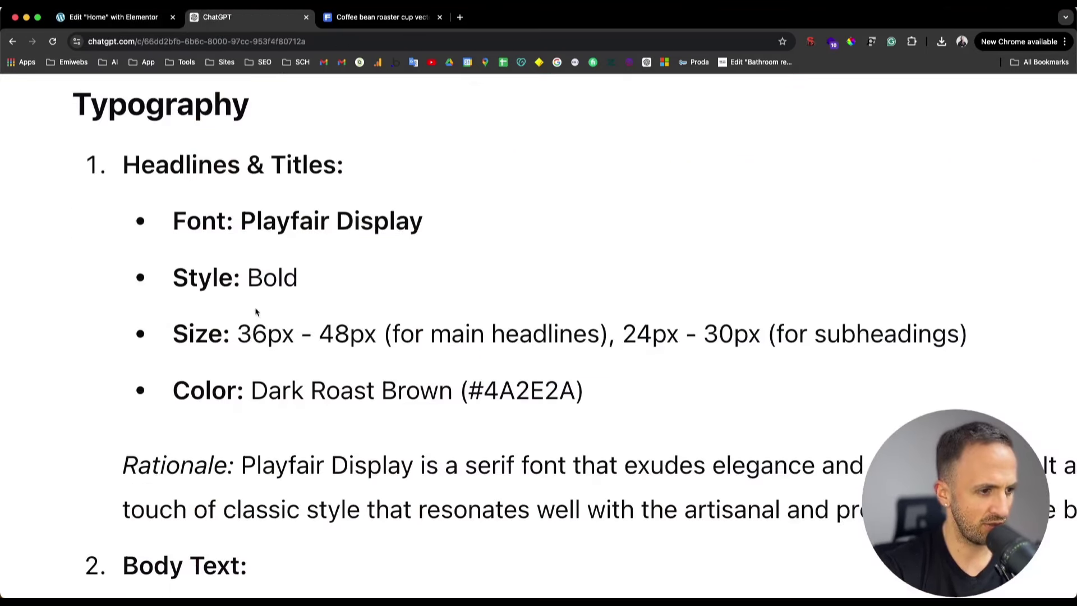
{"action": "scroll", "coordinate": [279, 296], "scroll_direction": "down", "scroll_amount": 5}
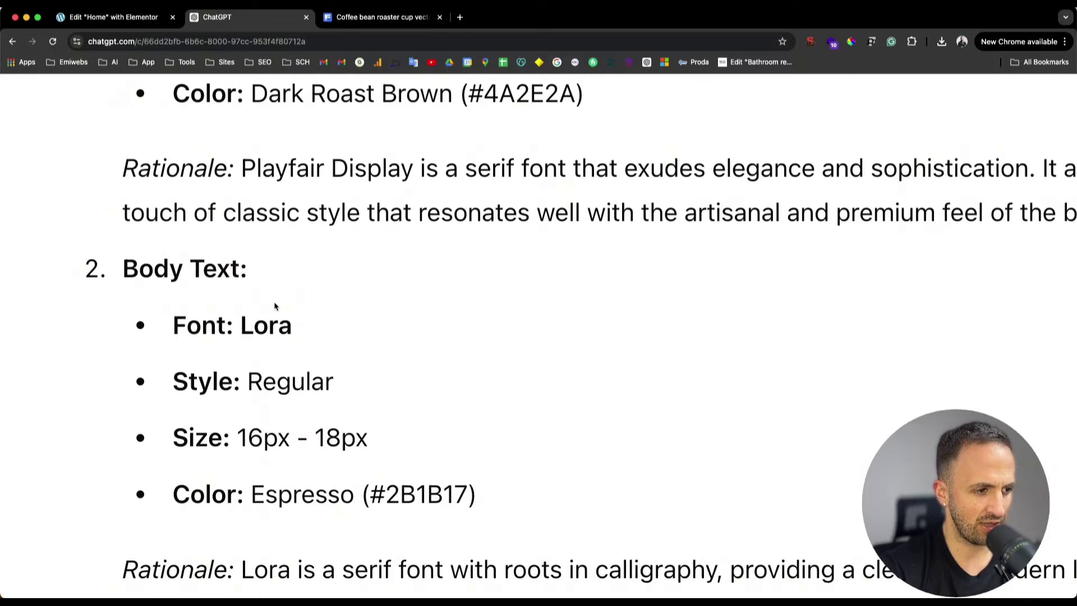
{"action": "scroll", "coordinate": [252, 311], "scroll_direction": "up", "scroll_amount": 1}
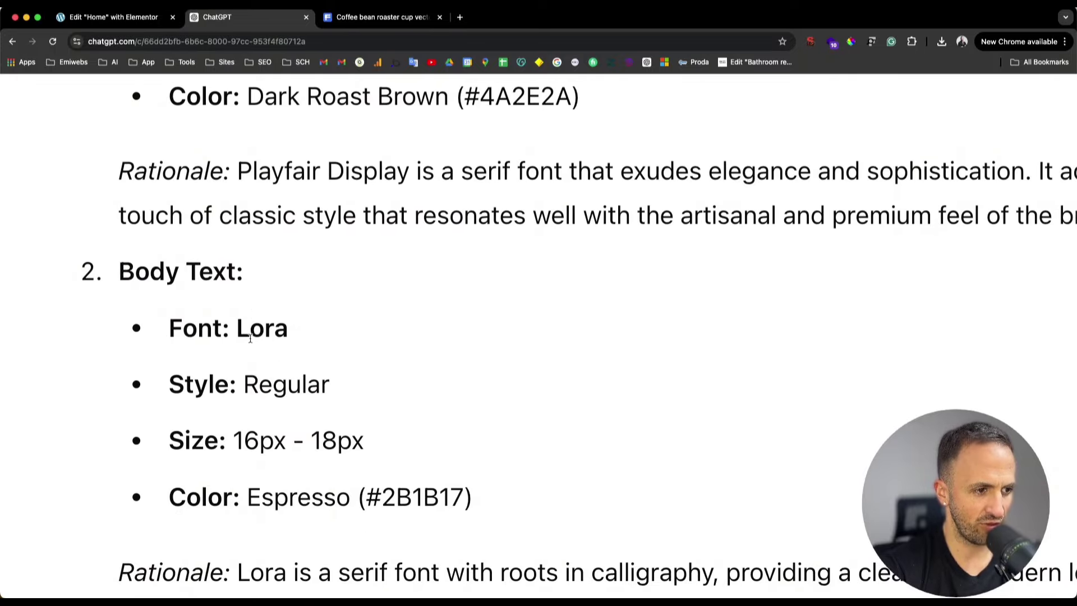
{"action": "key", "text": "super+0"}
{"action": "left_click", "coordinate": [113, 17]}
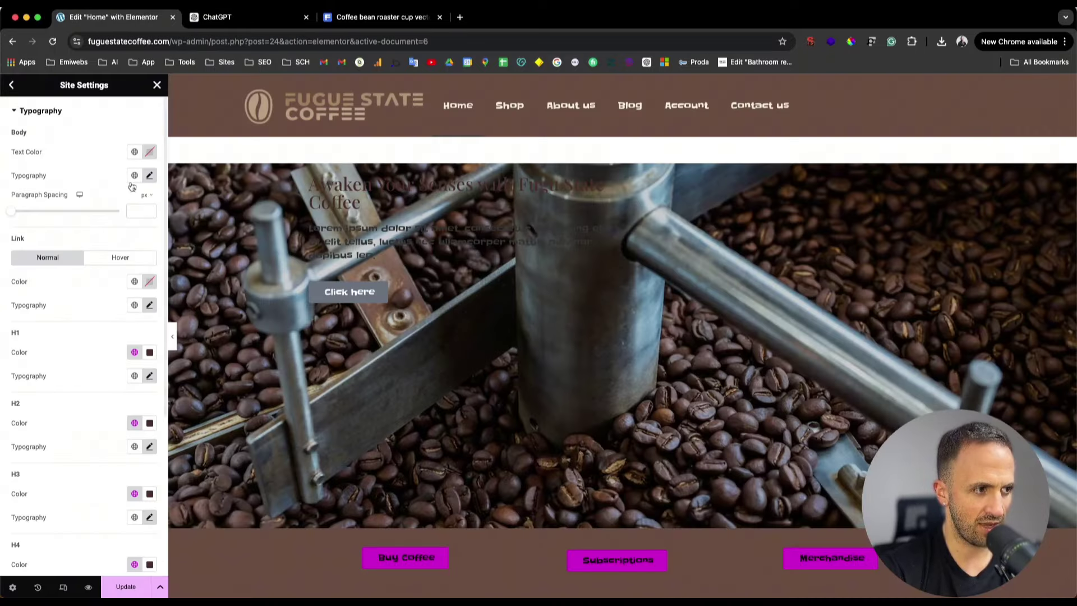
{"action": "left_click", "coordinate": [150, 175]}
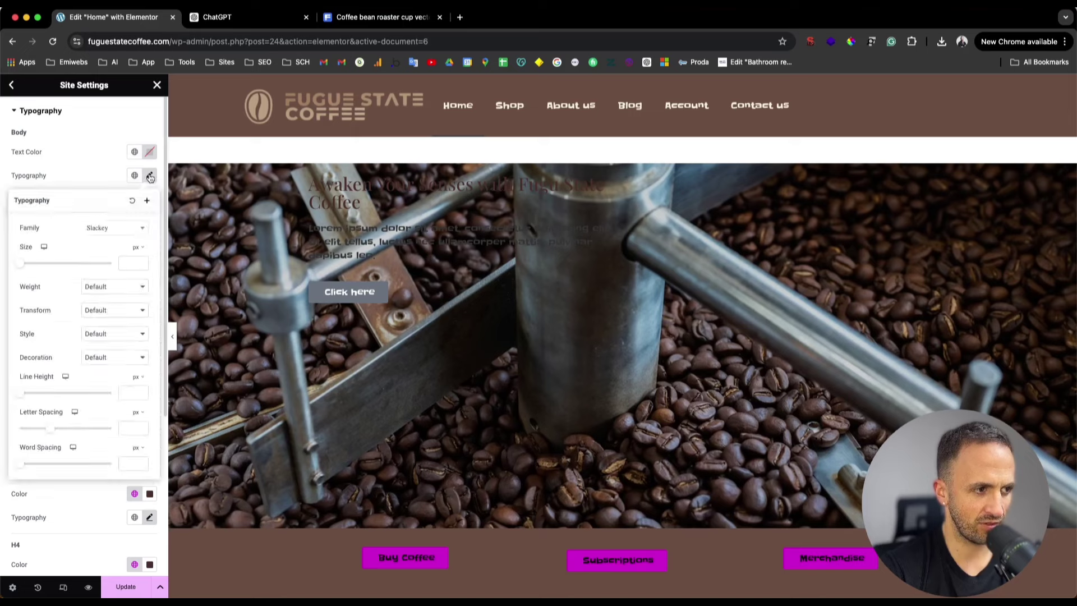
{"action": "left_click", "coordinate": [116, 227]}
{"action": "type", "text": "lora"}
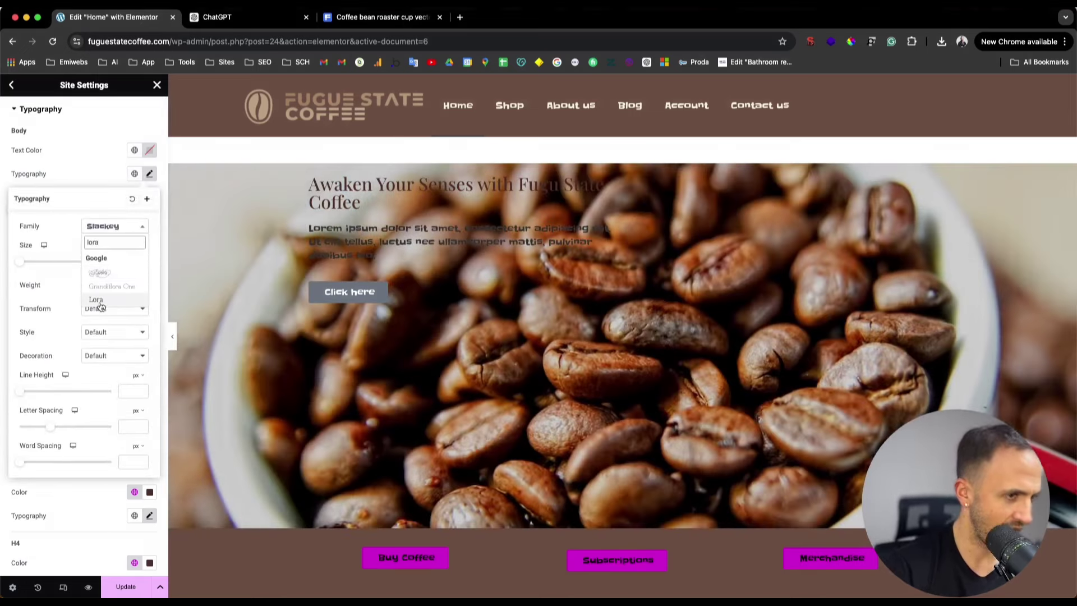
{"action": "left_click", "coordinate": [95, 300]}
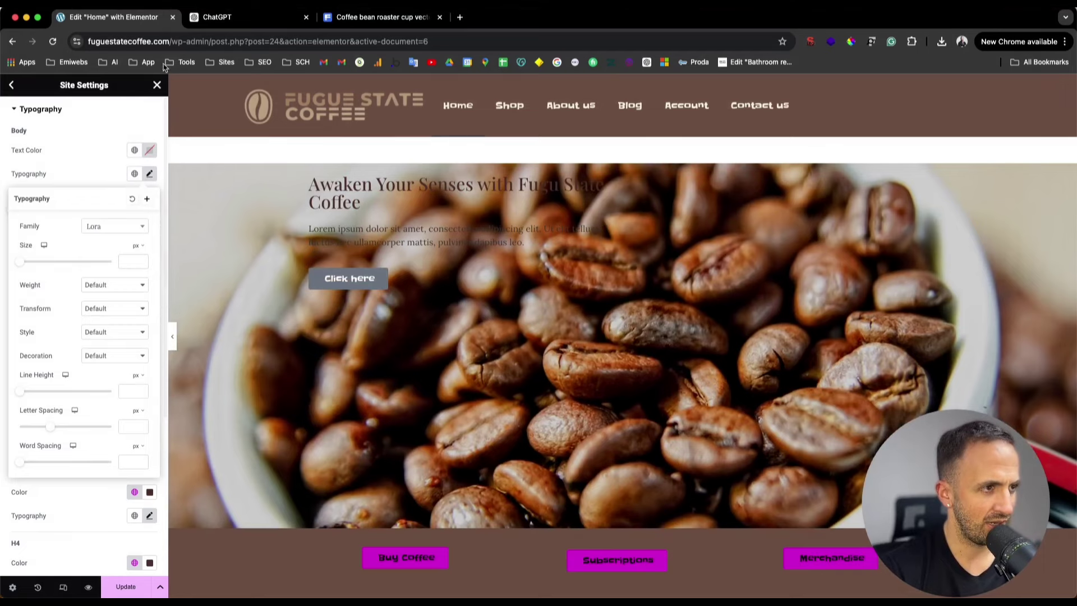
- Check the body color in ChatGPT, apply the Espresso global color to Elementor's body text, and save and close the site settings
{"action": "left_click", "coordinate": [224, 17]}
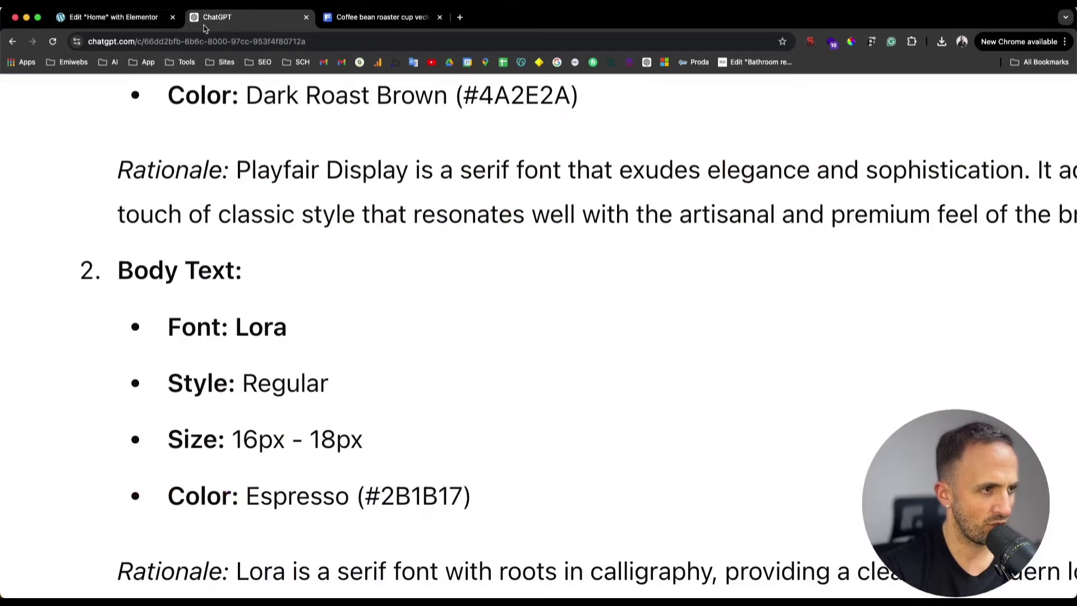
{"action": "left_click", "coordinate": [109, 20]}
{"action": "left_click", "coordinate": [134, 151]}
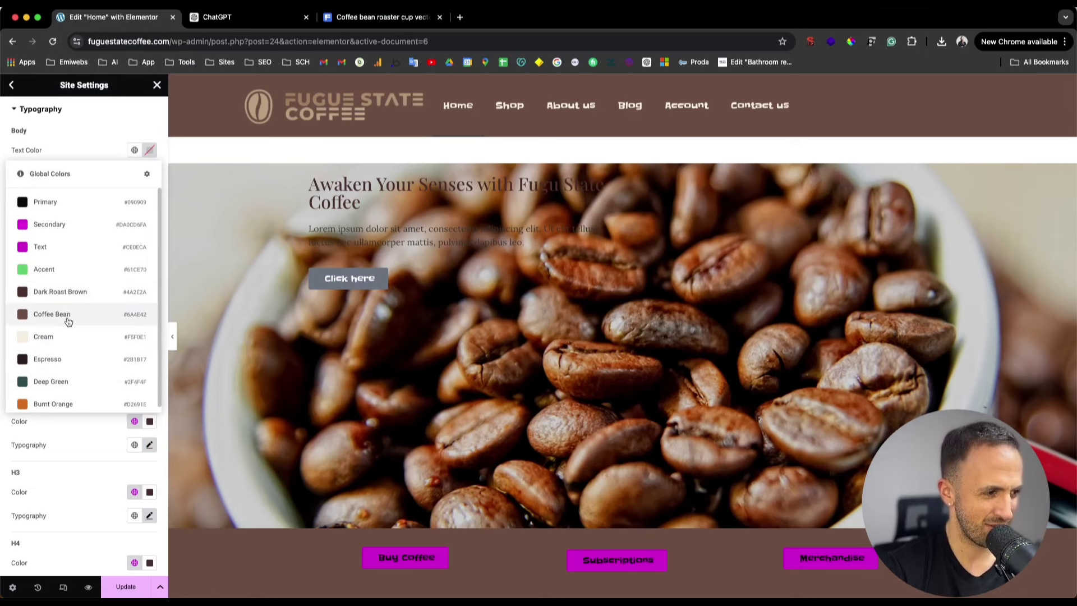
{"action": "left_click", "coordinate": [55, 363]}
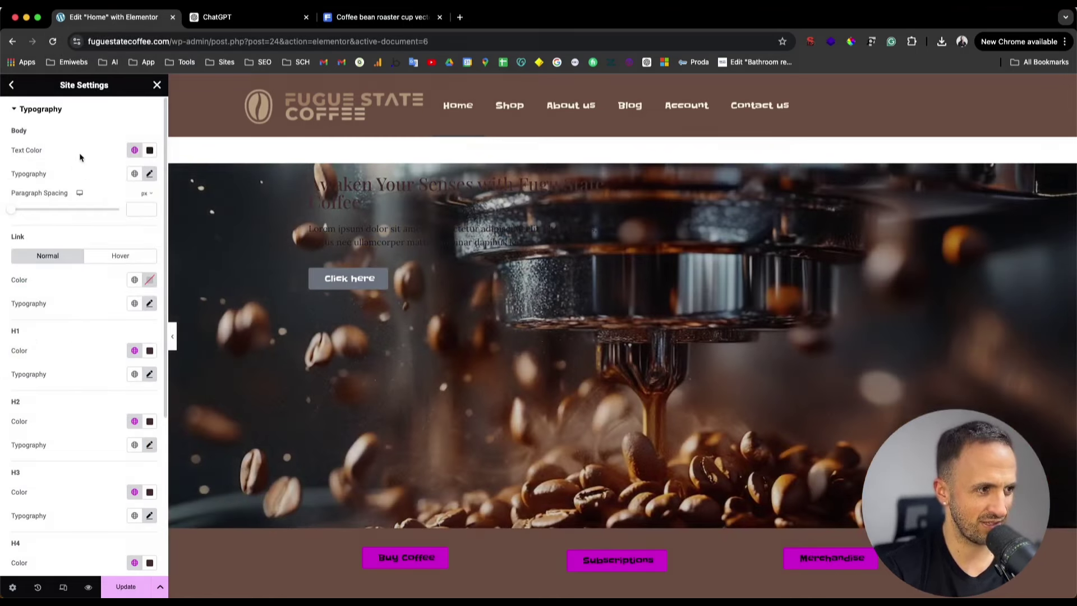
{"action": "left_click", "coordinate": [130, 587]}
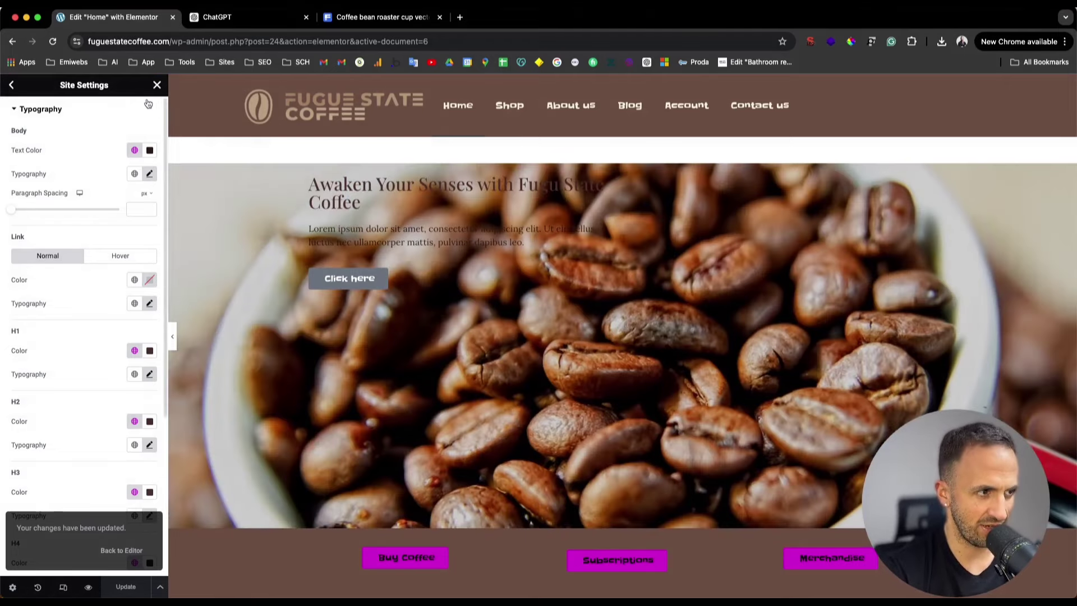
{"action": "left_click", "coordinate": [158, 85]}
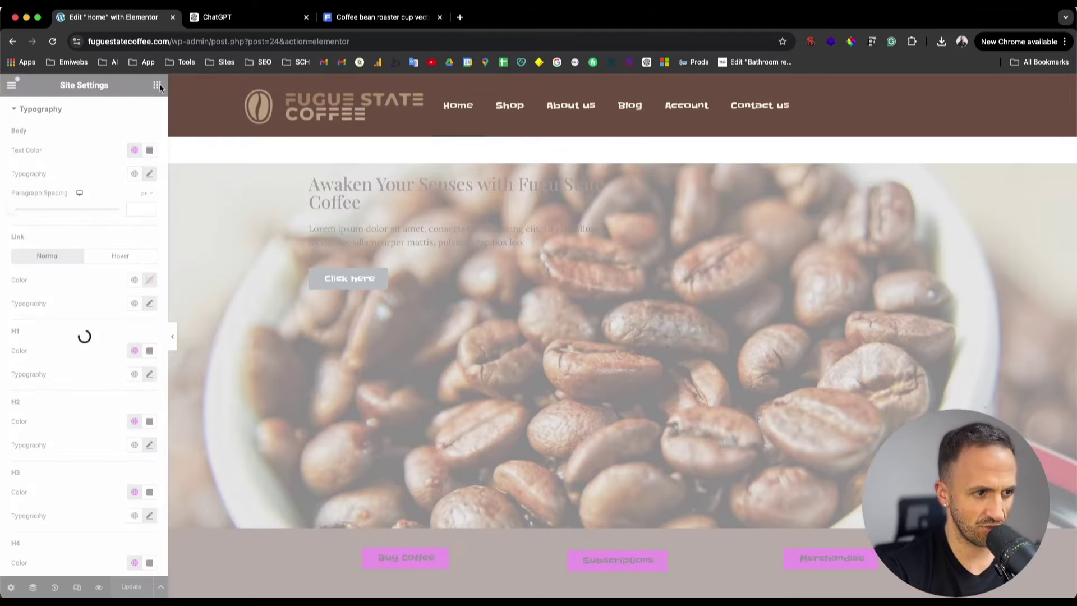
- Look up the button font in ChatGPT and set the typography family for buttons to Montserrat in Elementor's site settings
{"action": "left_click", "coordinate": [238, 17]}
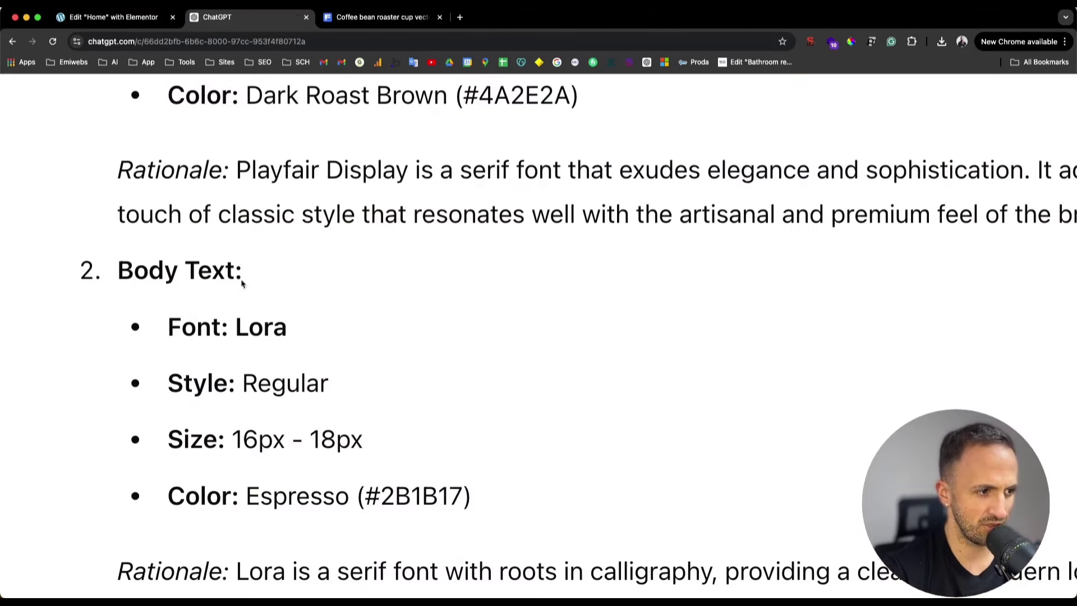
{"action": "scroll", "coordinate": [241, 283], "scroll_direction": "down", "scroll_amount": 7}
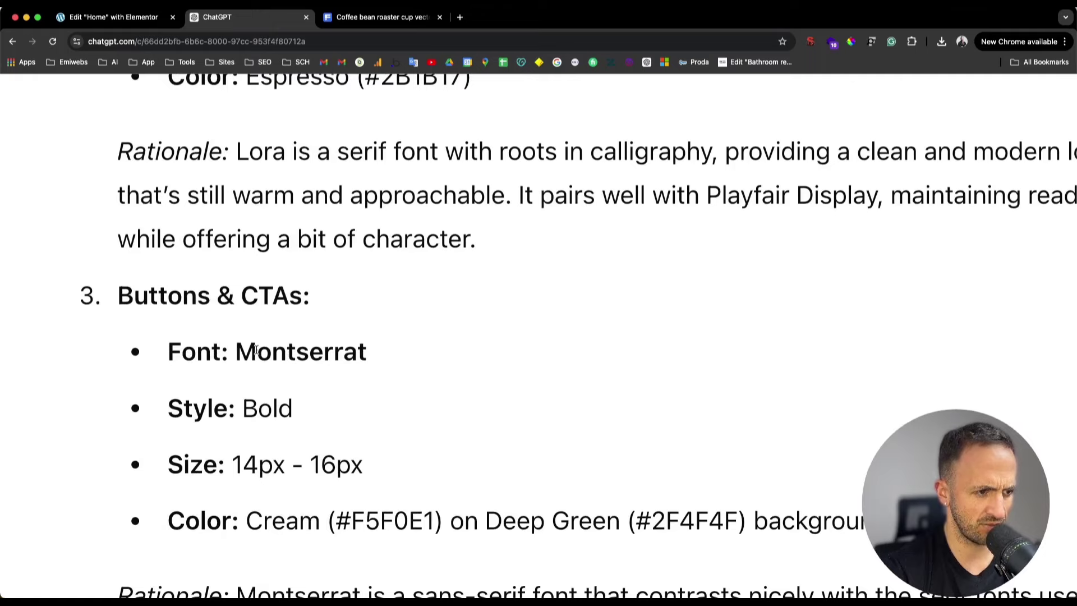
{"action": "left_click", "coordinate": [105, 12]}
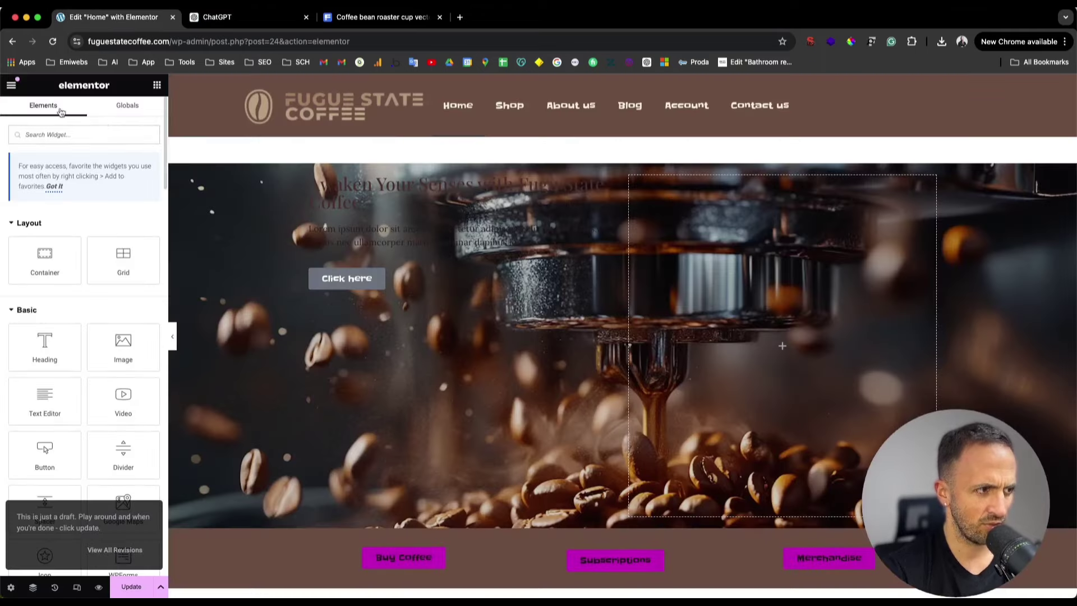
{"action": "left_click", "coordinate": [11, 85]}
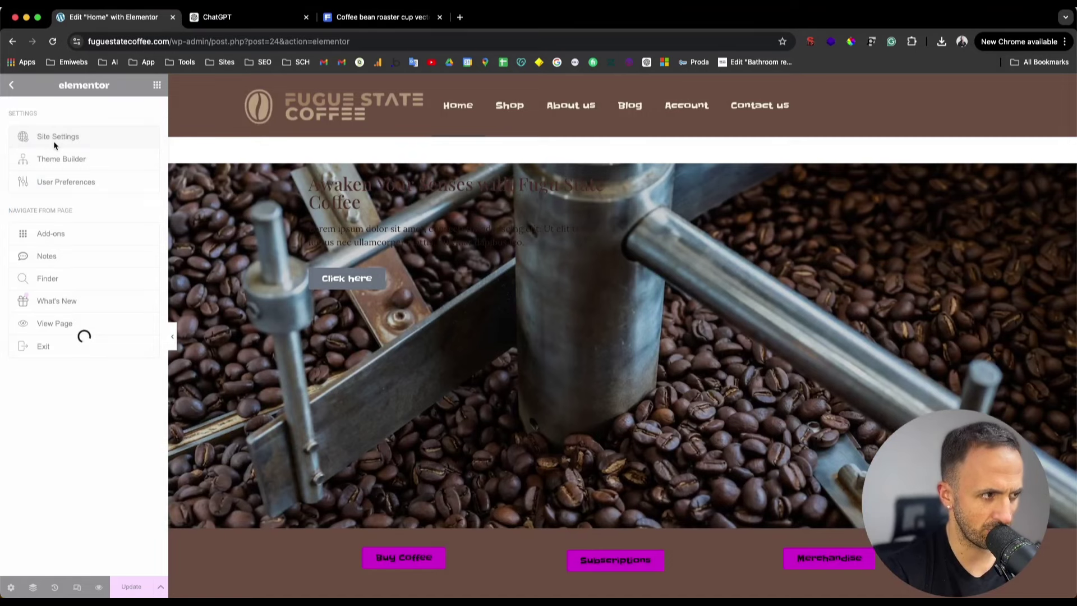
{"action": "left_click", "coordinate": [82, 235]}
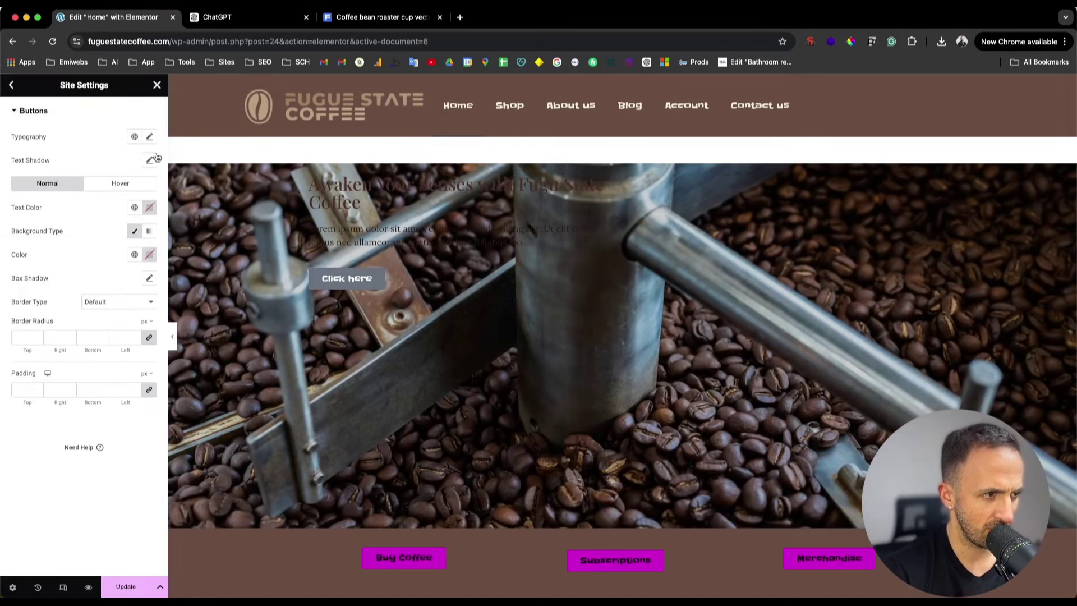
{"action": "left_click", "coordinate": [150, 137]}
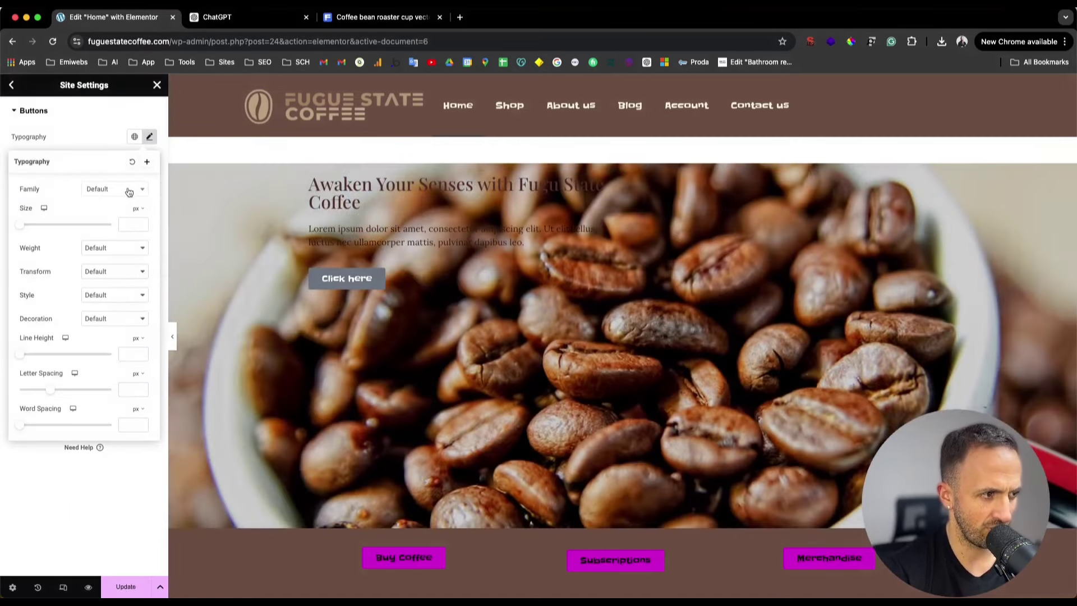
{"action": "left_click", "coordinate": [124, 191]}
{"action": "type", "text": "montse"}
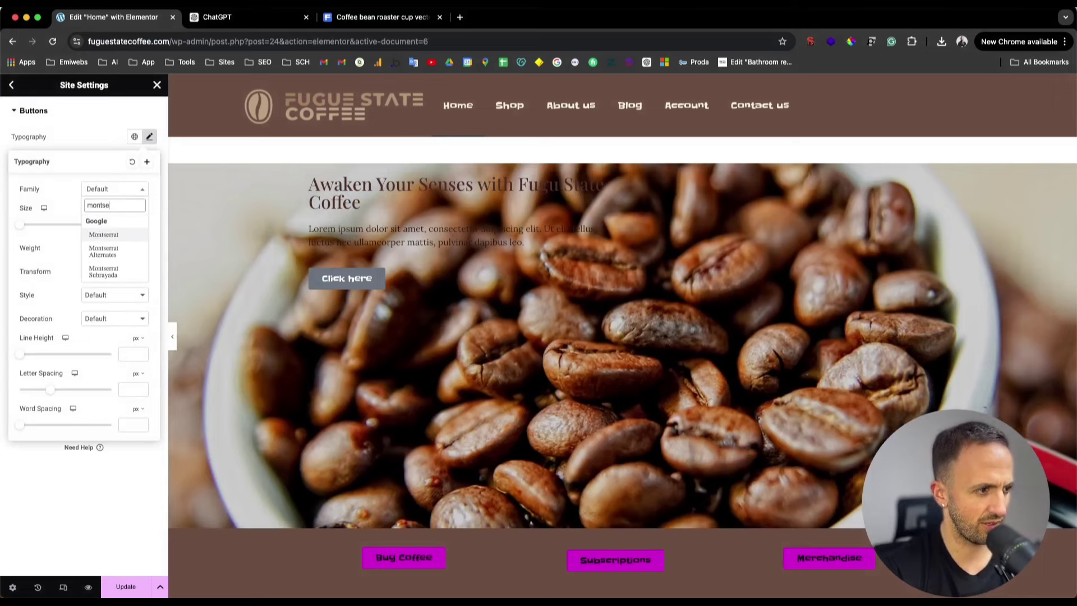
{"action": "left_click", "coordinate": [104, 234]}
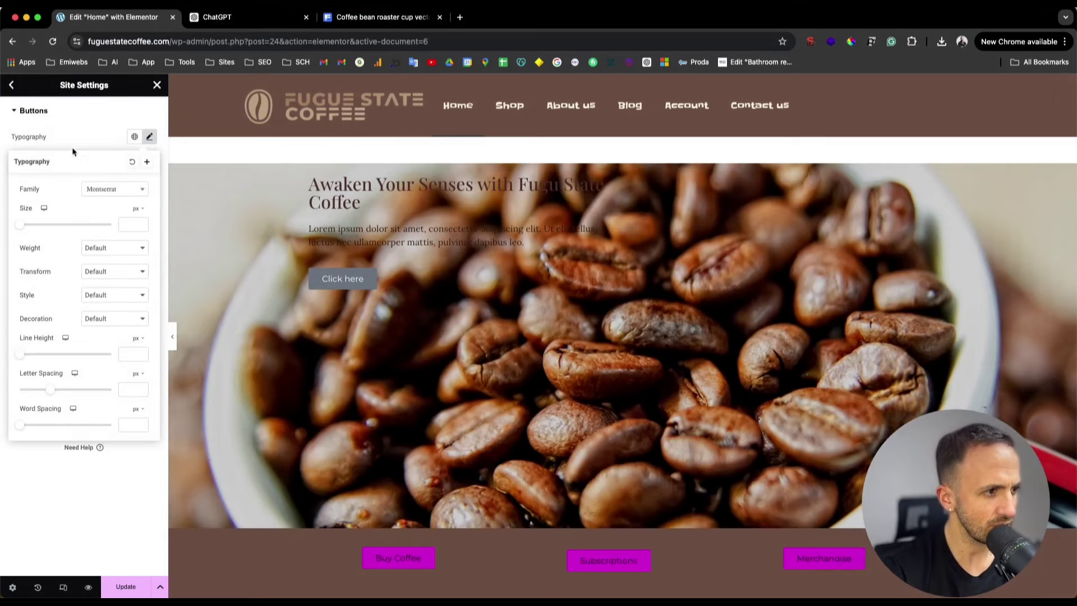
- Check the button colors in ChatGPT and give Elementor's normal-state buttons a Deep Green background and Cream text using global colors
{"action": "left_click", "coordinate": [229, 21]}
{"action": "scroll", "coordinate": [232, 357], "scroll_direction": "down", "scroll_amount": 2}
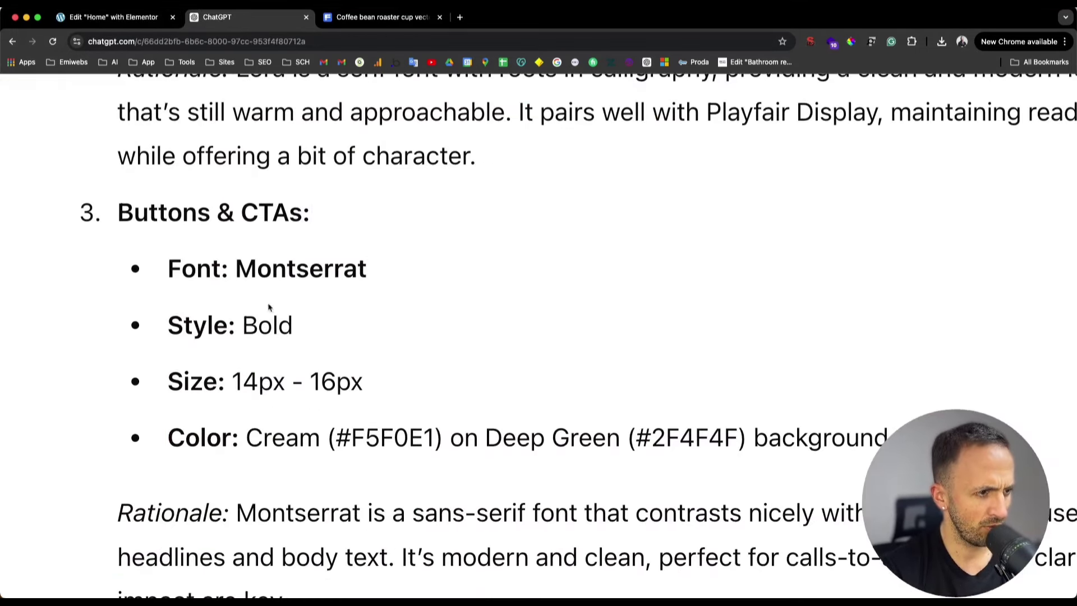
{"action": "scroll", "coordinate": [334, 308], "scroll_direction": "down", "scroll_amount": 2}
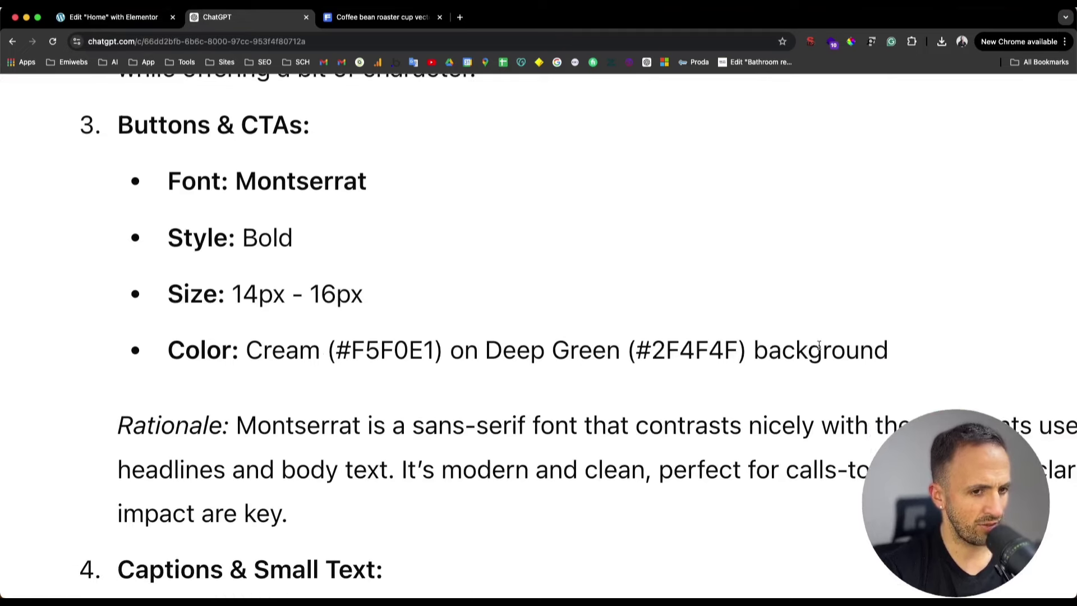
{"action": "left_click", "coordinate": [138, 18]}
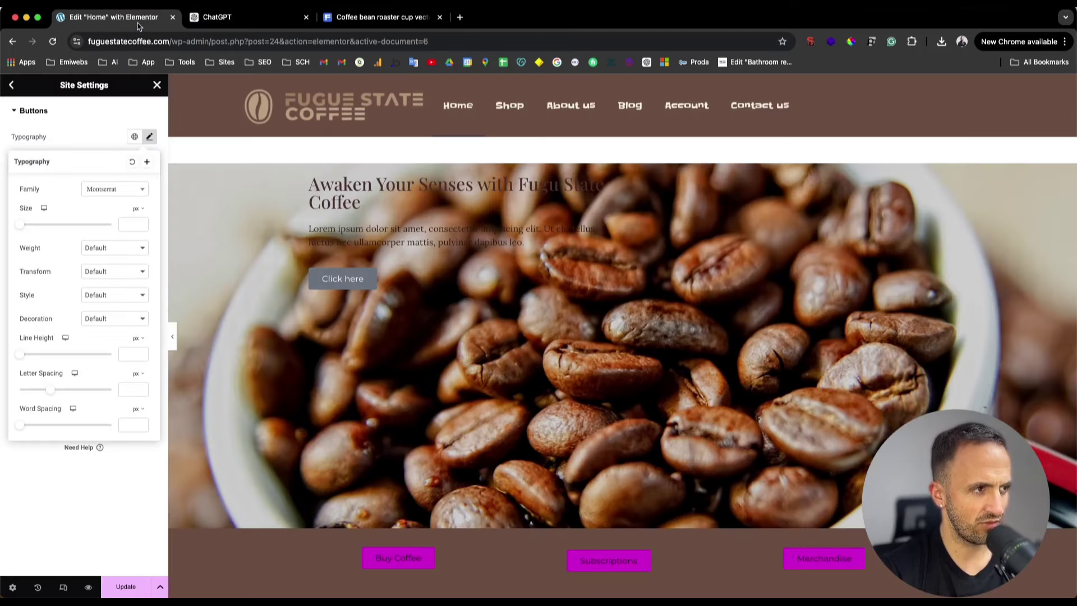
{"action": "left_click", "coordinate": [95, 143]}
{"action": "left_click", "coordinate": [133, 257]}
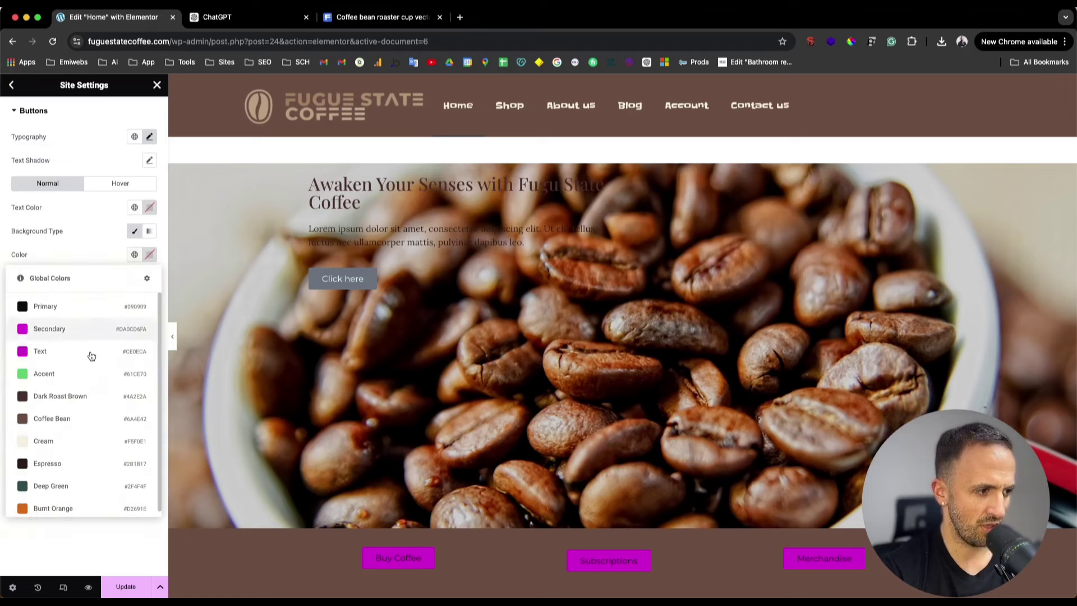
{"action": "left_click", "coordinate": [68, 494]}
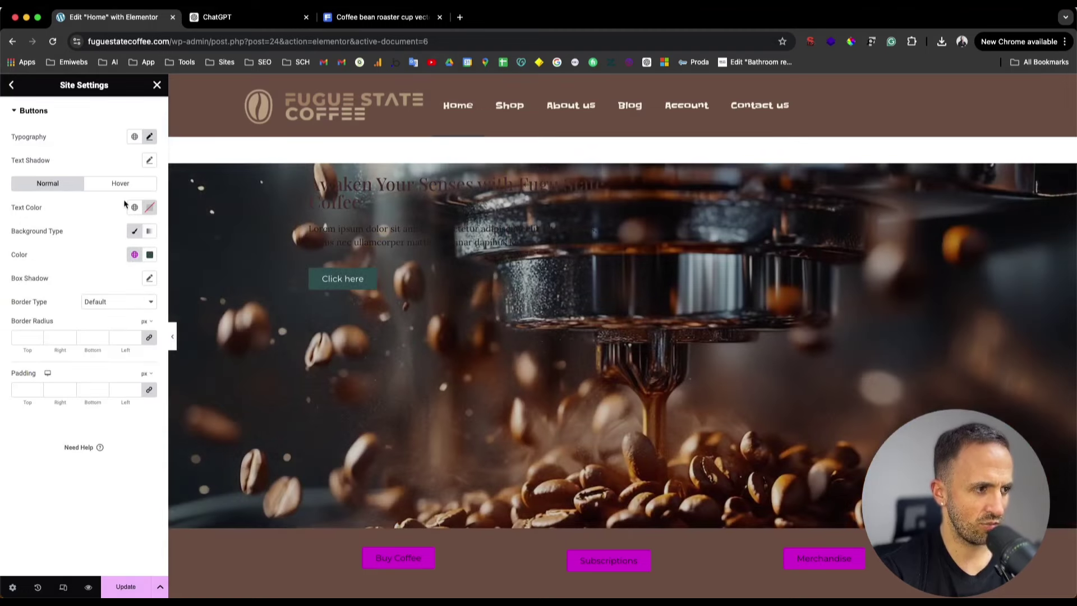
{"action": "left_click", "coordinate": [134, 207]}
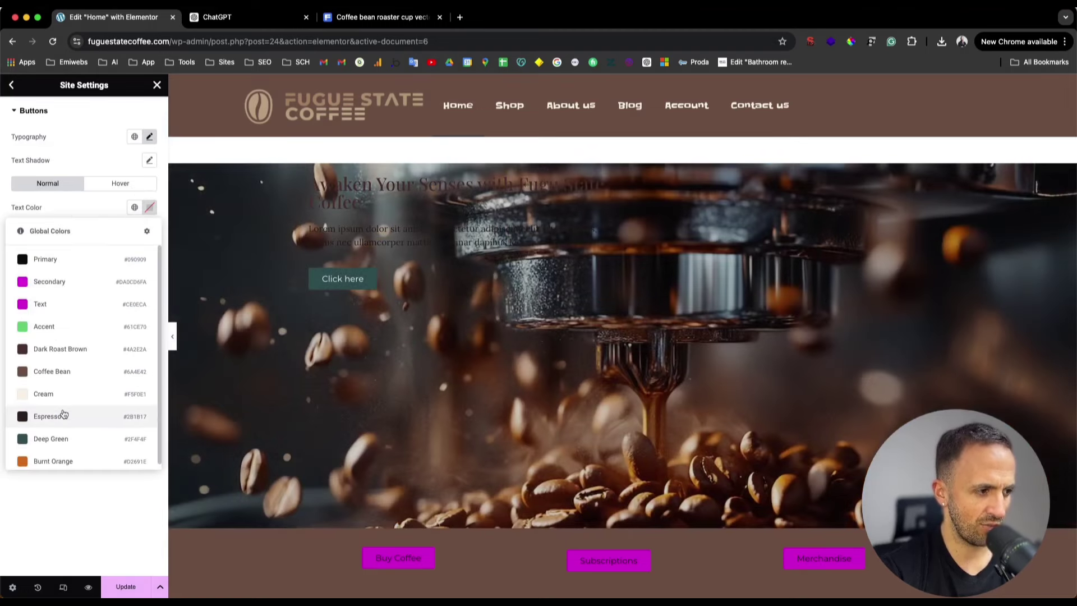
{"action": "left_click", "coordinate": [67, 395]}
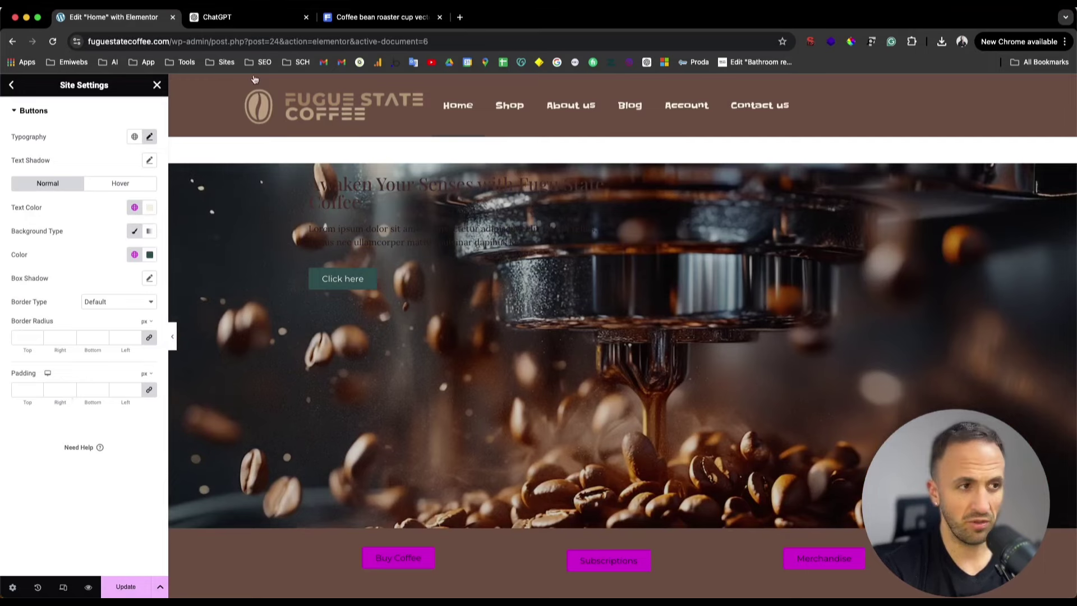
- Check the button guidelines in ChatGPT and save the button settings in Elementor
{"action": "left_click", "coordinate": [236, 11]}
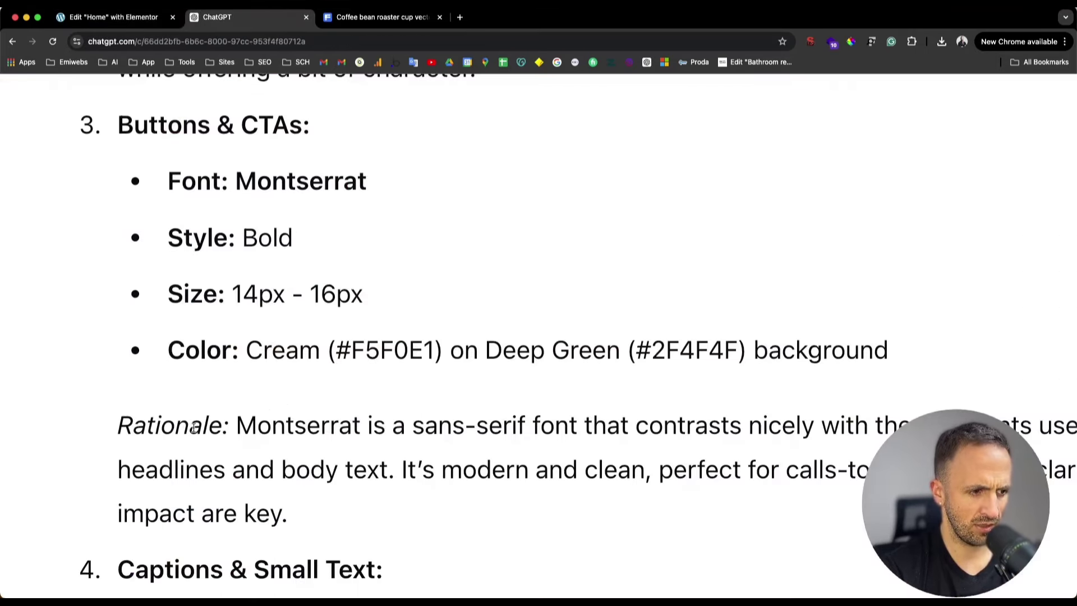
{"action": "scroll", "coordinate": [193, 428], "scroll_direction": "down", "scroll_amount": 2}
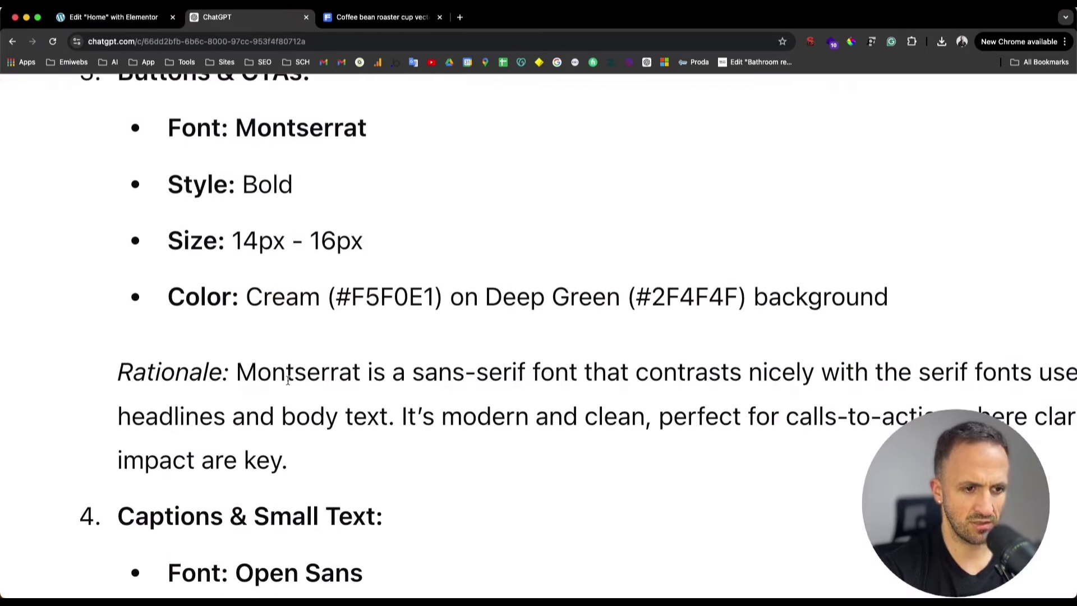
{"action": "left_click", "coordinate": [113, 16]}
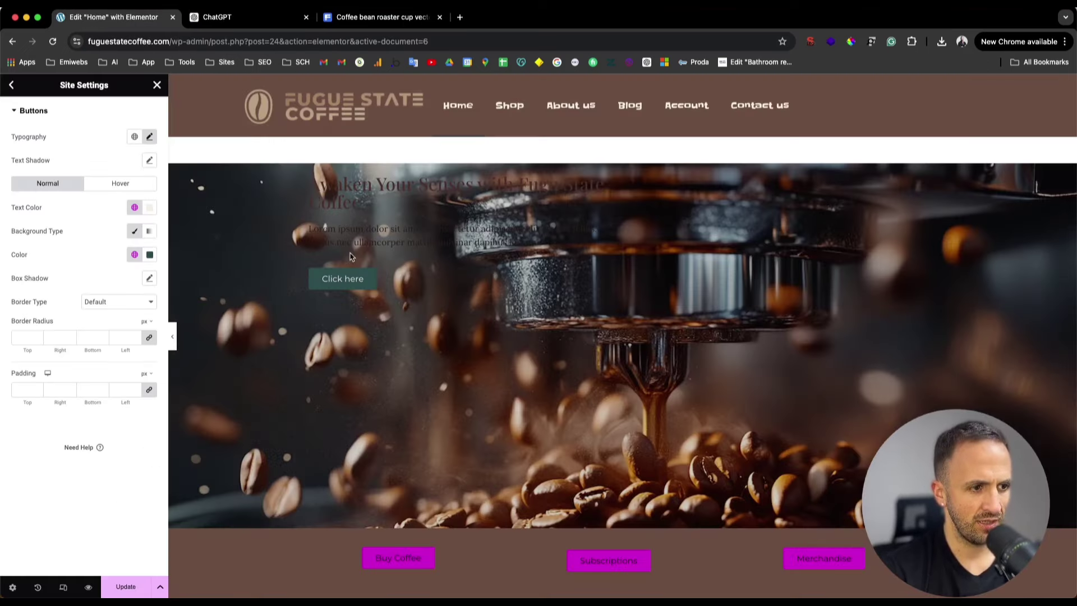
{"action": "left_click", "coordinate": [127, 586]}
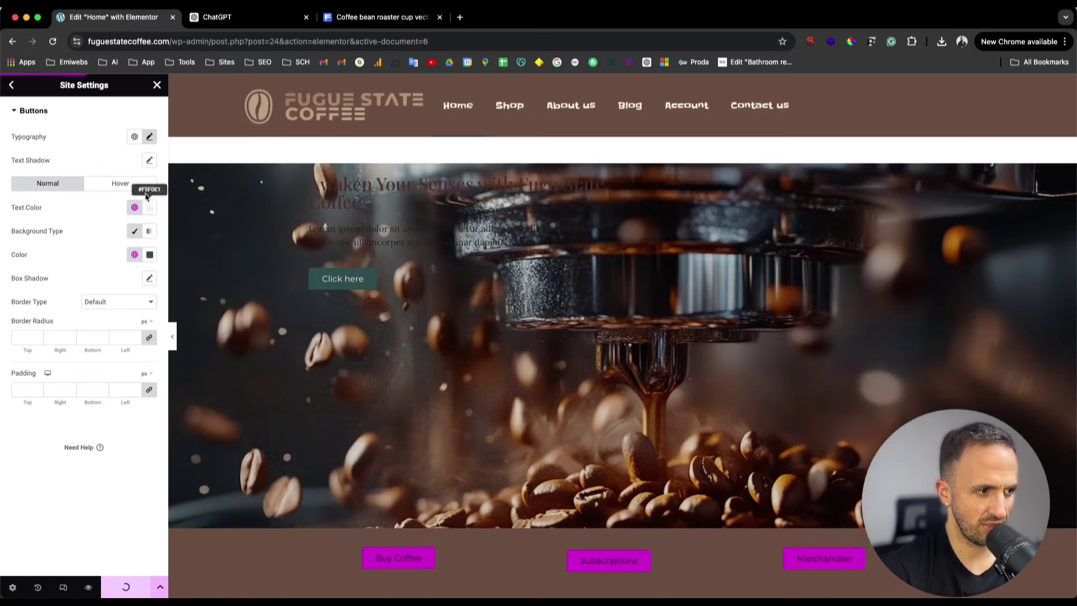
- Look up the button style in ChatGPT, set the button typography weight to Bold in Elementor, and save the site settings
{"action": "left_click", "coordinate": [211, 22]}
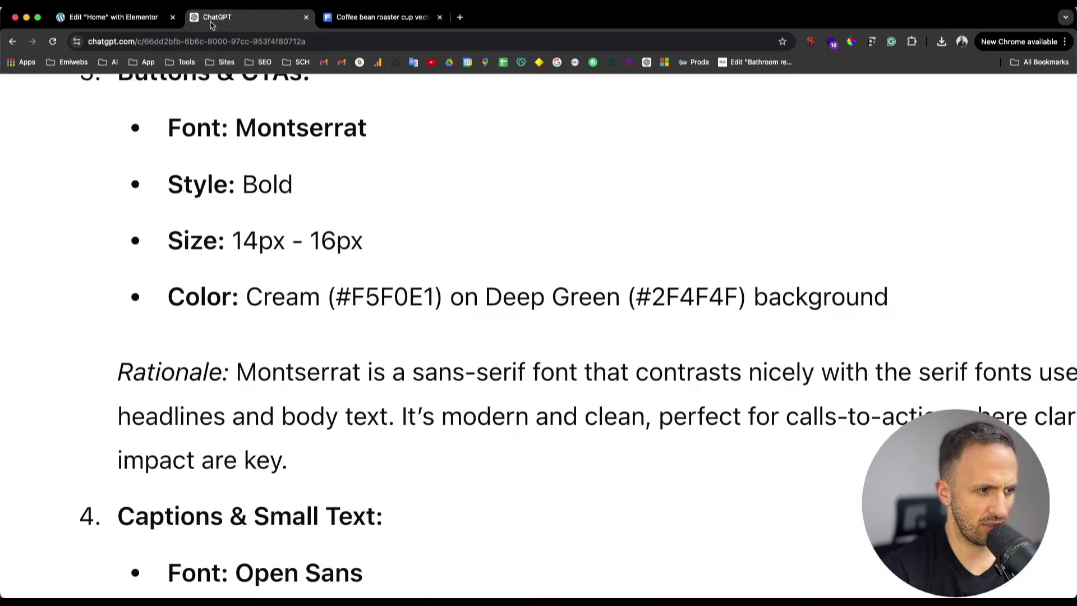
{"action": "left_click", "coordinate": [166, 24]}
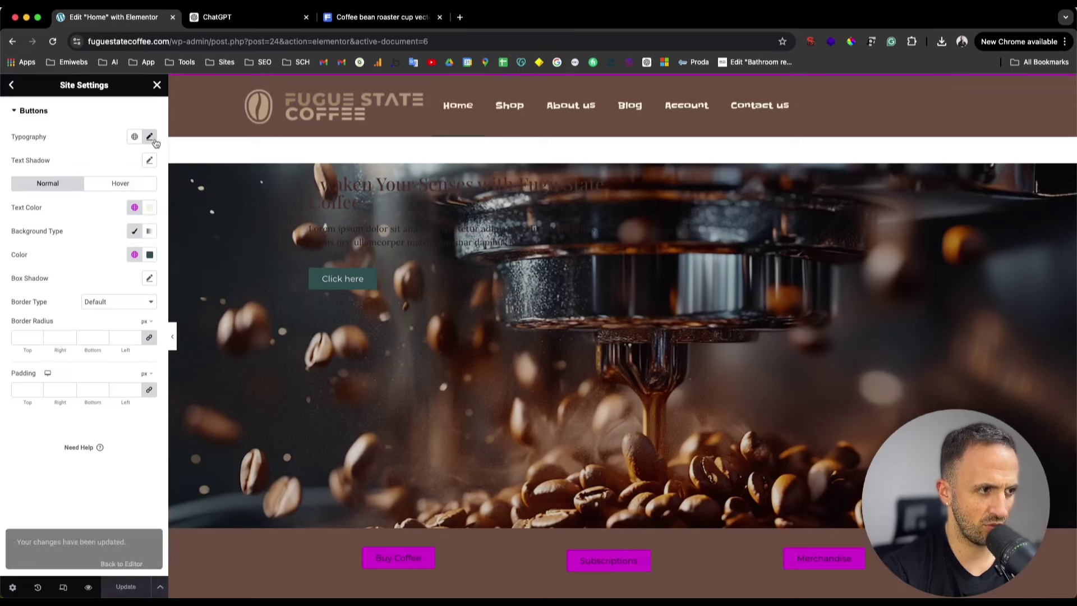
{"action": "left_click", "coordinate": [150, 138]}
{"action": "left_click", "coordinate": [100, 248]}
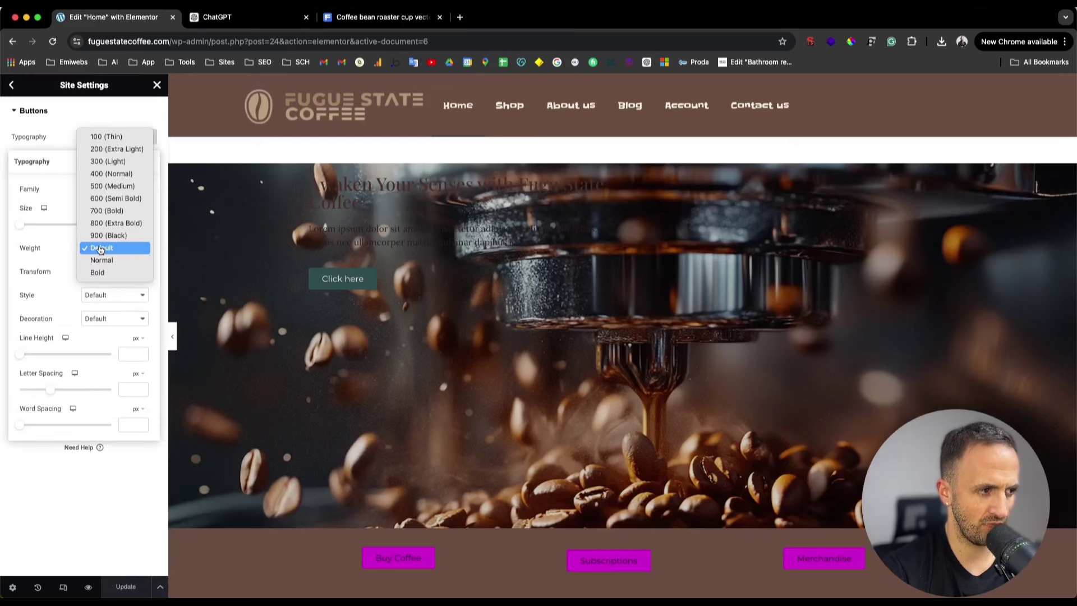
{"action": "left_click", "coordinate": [103, 271]}
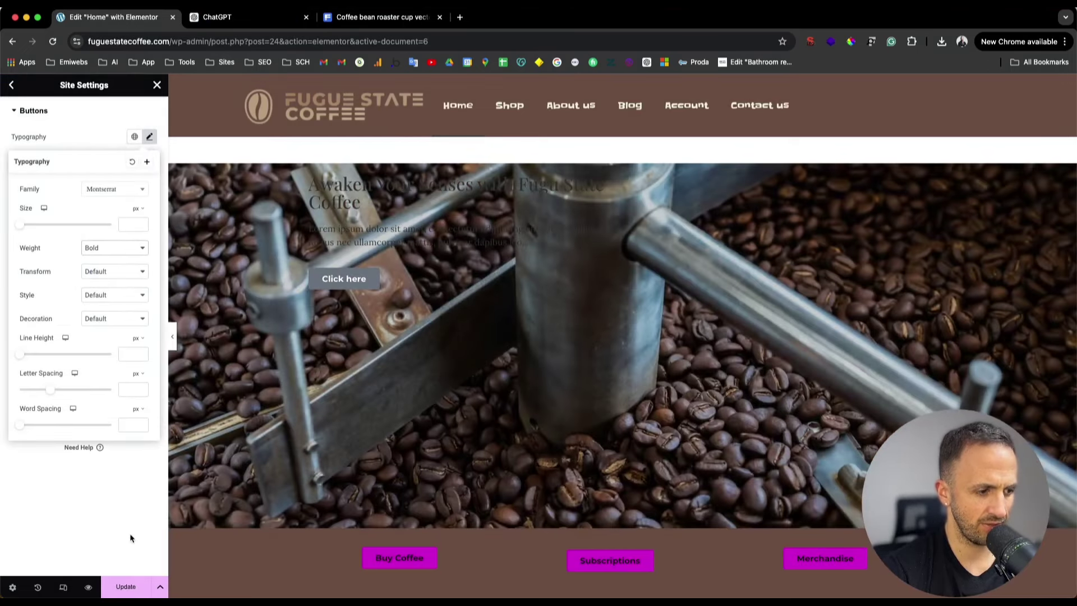
{"action": "left_click", "coordinate": [127, 590]}
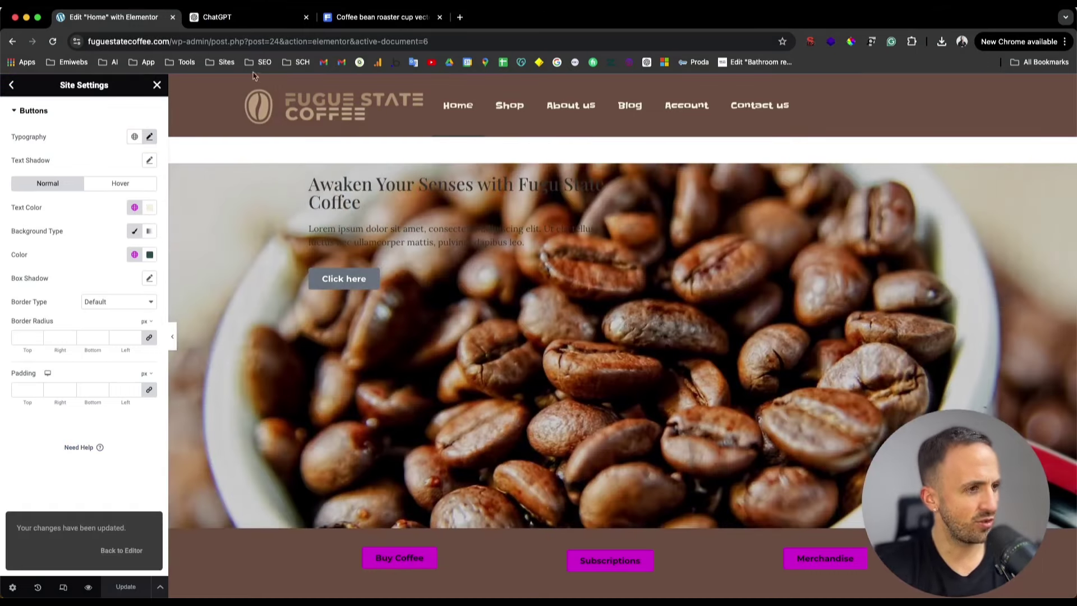
- Load the site's live home page at fuguestatecoffee.com in place of the editor
{"action": "left_click_drag", "start_coordinate": [169, 49], "coordinate": [506, 45]}
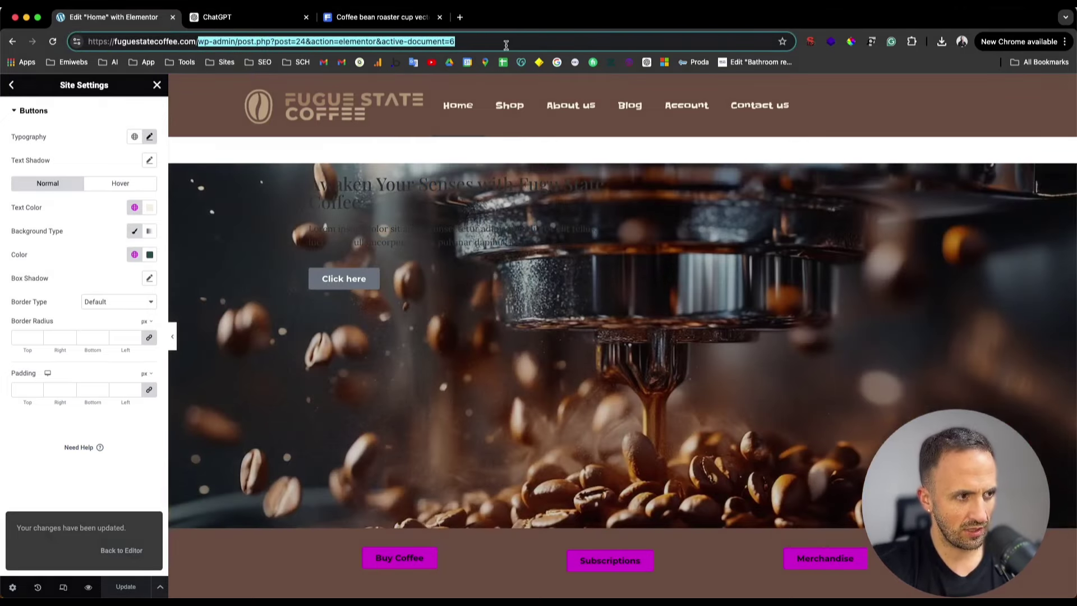
{"action": "key", "text": "BackSpace"}
{"action": "key", "text": "Return"}
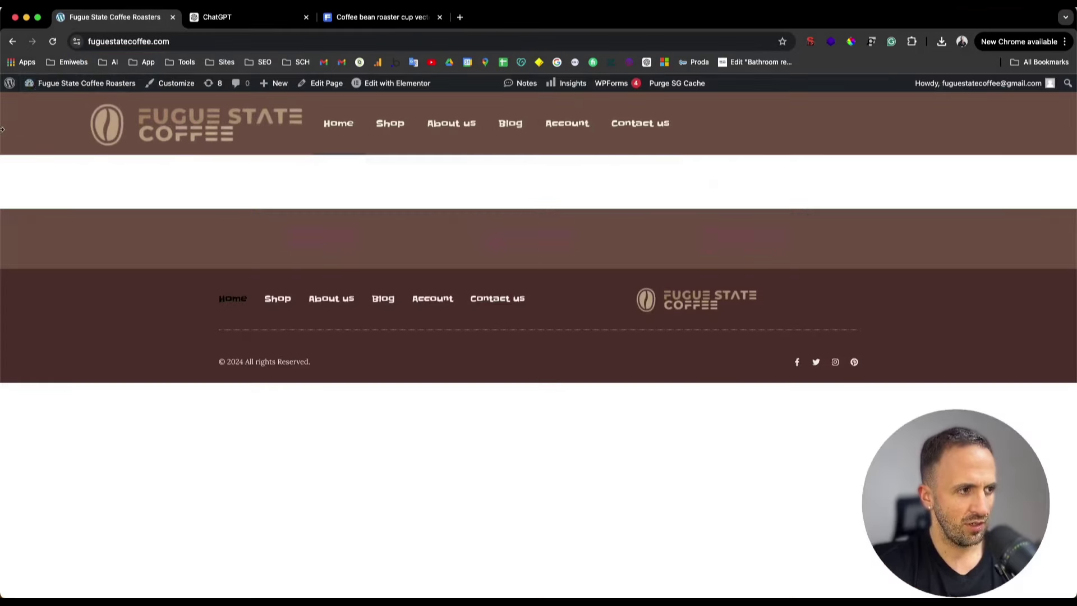
- In Elementor's Tools page in the WordPress dashboard, regenerate files and data, sync the library, and save the changes
{"action": "mouse_move", "coordinate": [43, 84]}
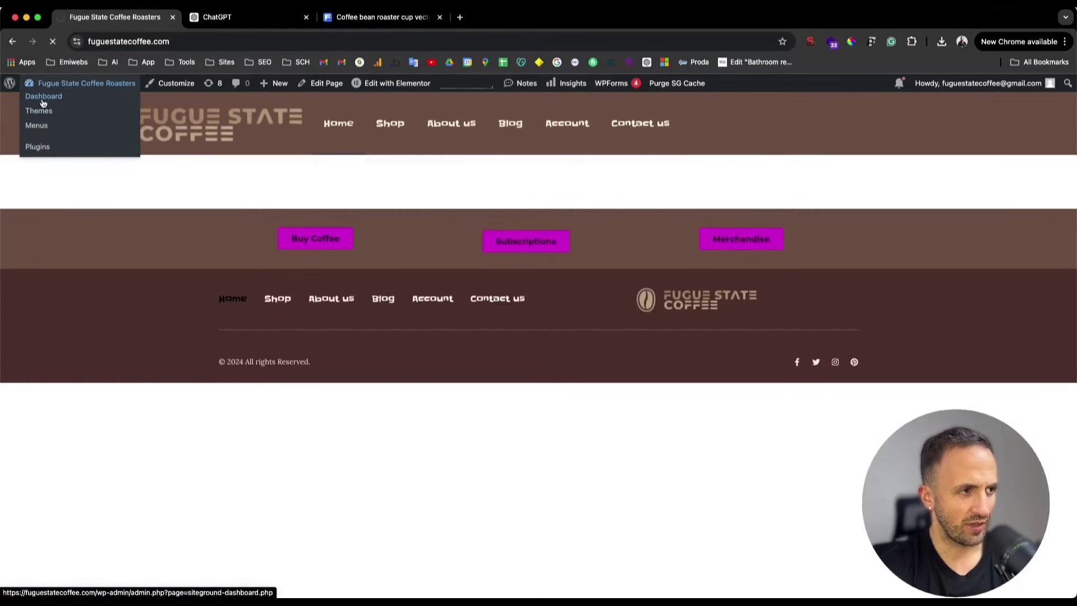
{"action": "left_click", "coordinate": [43, 103]}
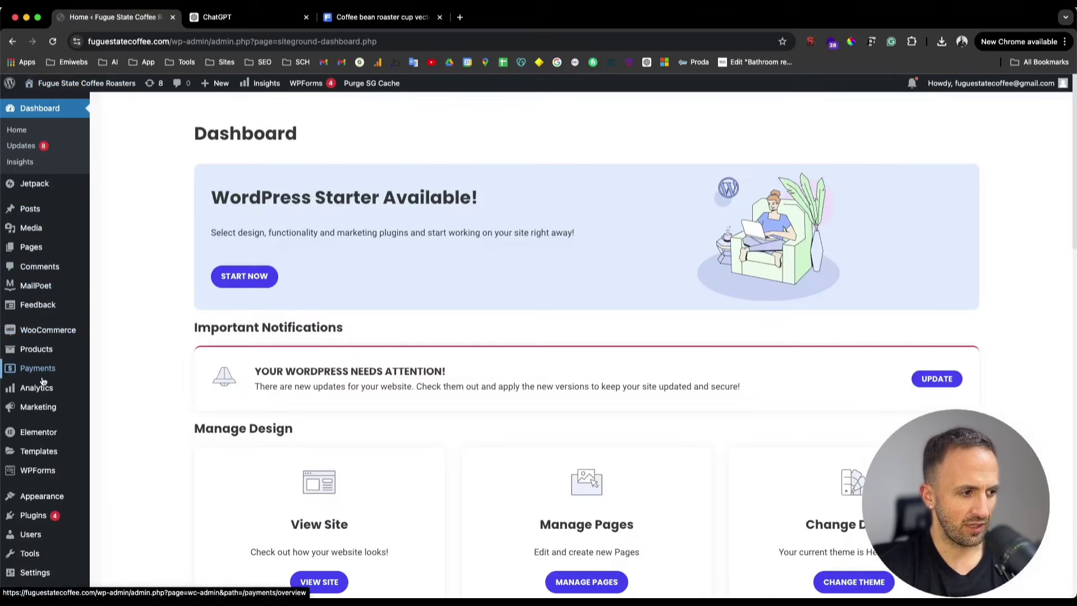
{"action": "mouse_move", "coordinate": [34, 432]}
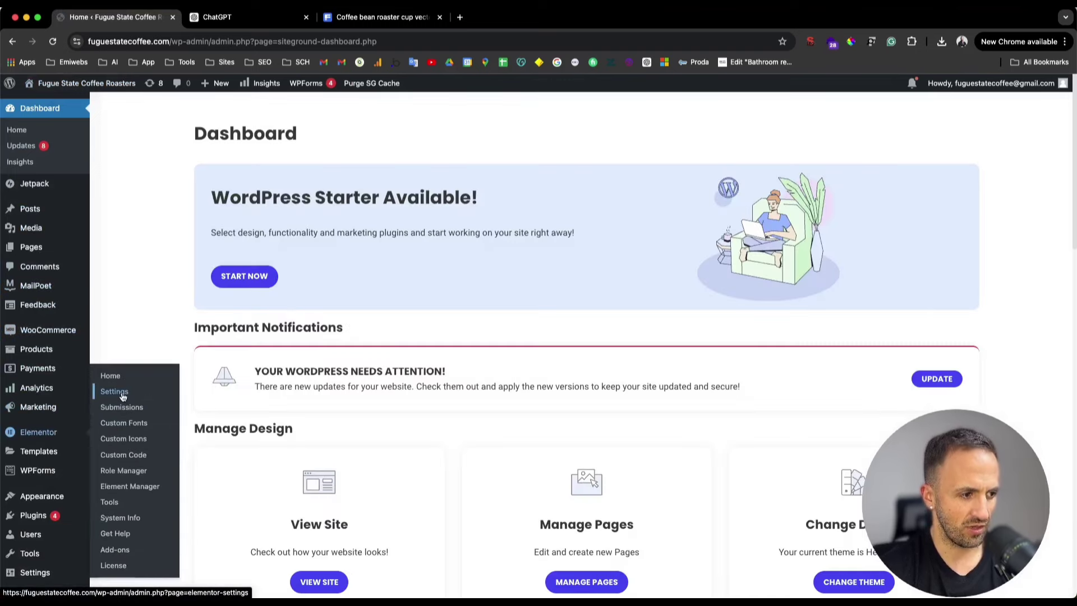
{"action": "left_click", "coordinate": [120, 504]}
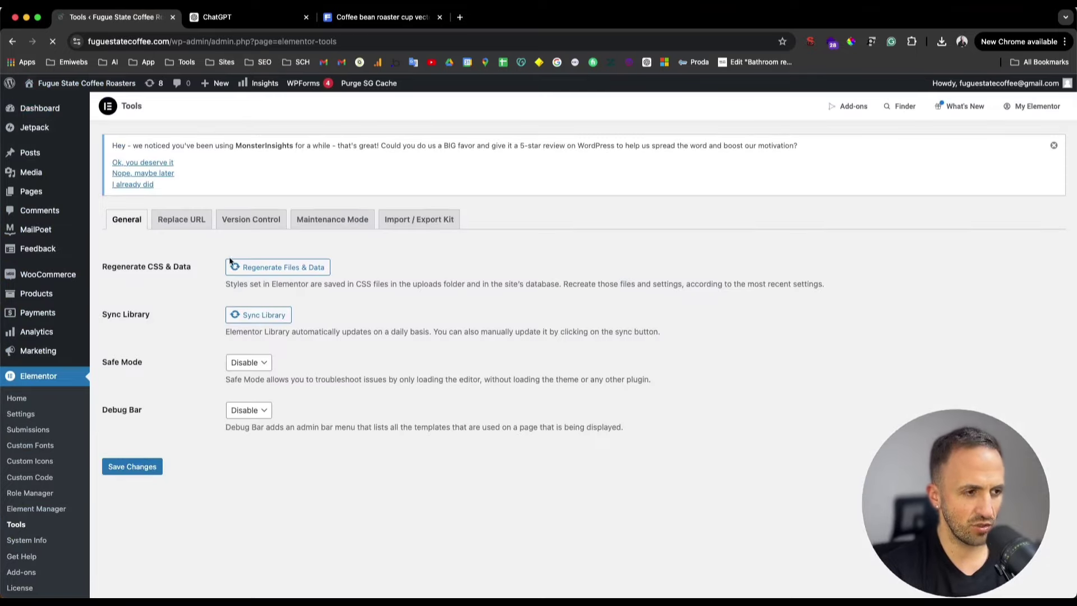
{"action": "scroll", "coordinate": [218, 275], "scroll_direction": "up", "scroll_amount": 5}
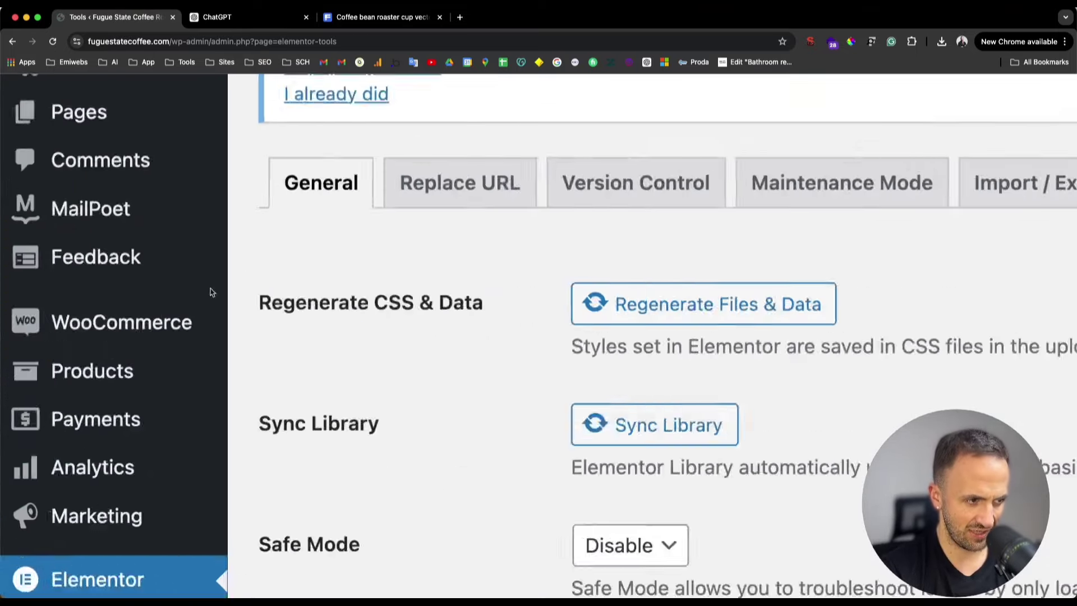
{"action": "scroll", "coordinate": [480, 321], "scroll_direction": "right", "scroll_amount": 4}
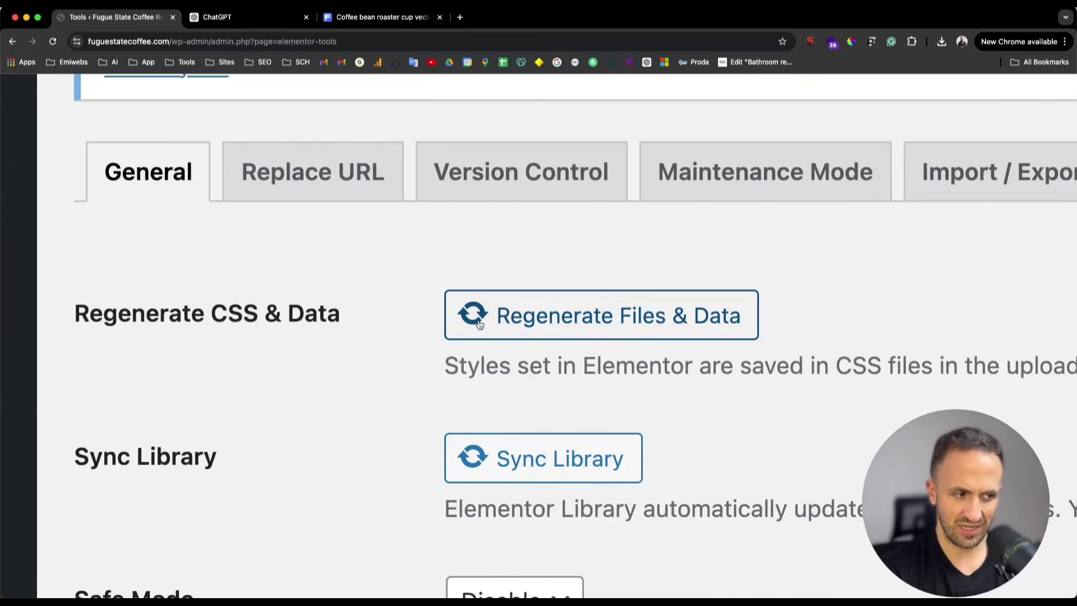
{"action": "left_click", "coordinate": [480, 324]}
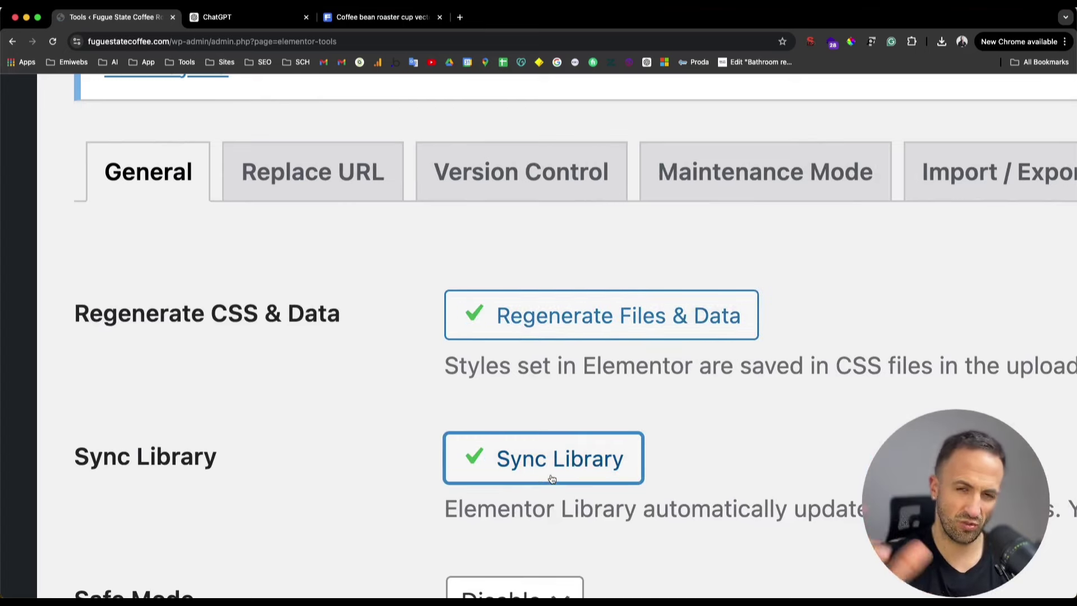
{"action": "scroll", "coordinate": [307, 401], "scroll_direction": "down", "scroll_amount": 5}
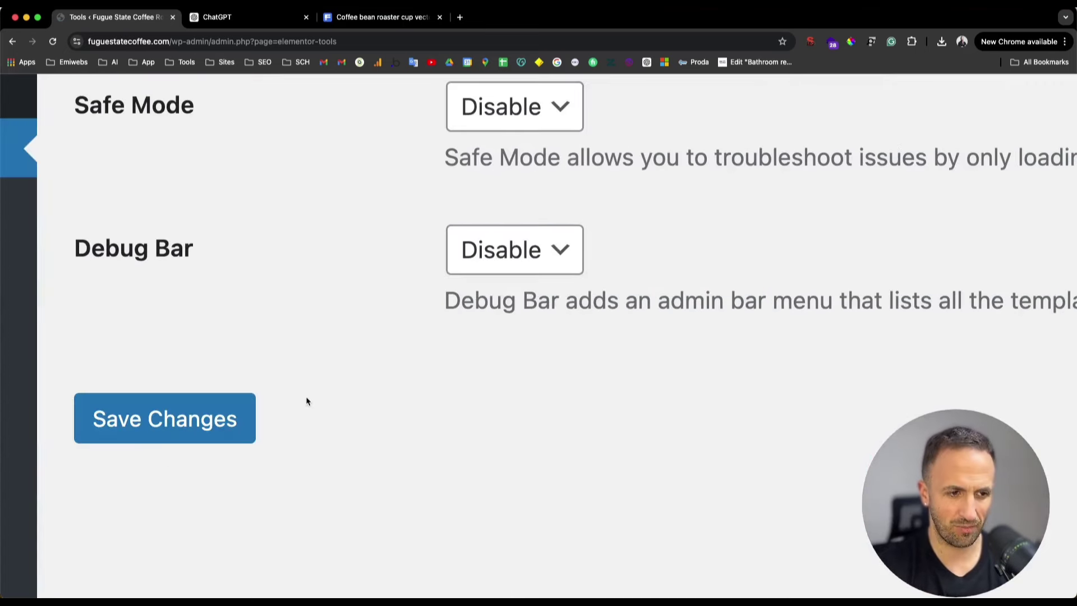
{"action": "left_click", "coordinate": [191, 431]}
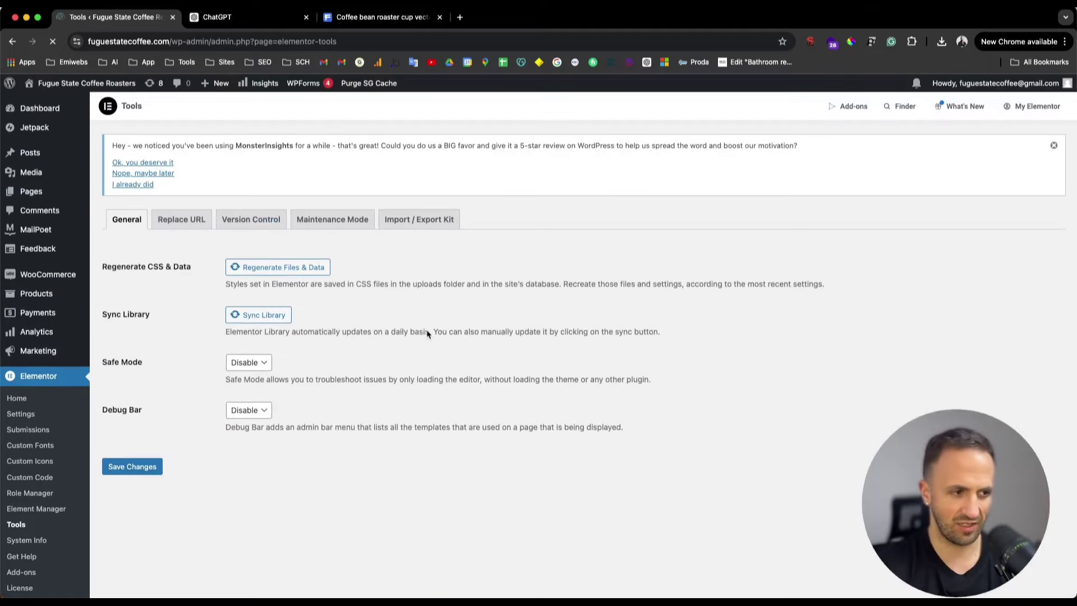
- Return to the live home page and open it for editing with Elementor
{"action": "mouse_move", "coordinate": [87, 90]}
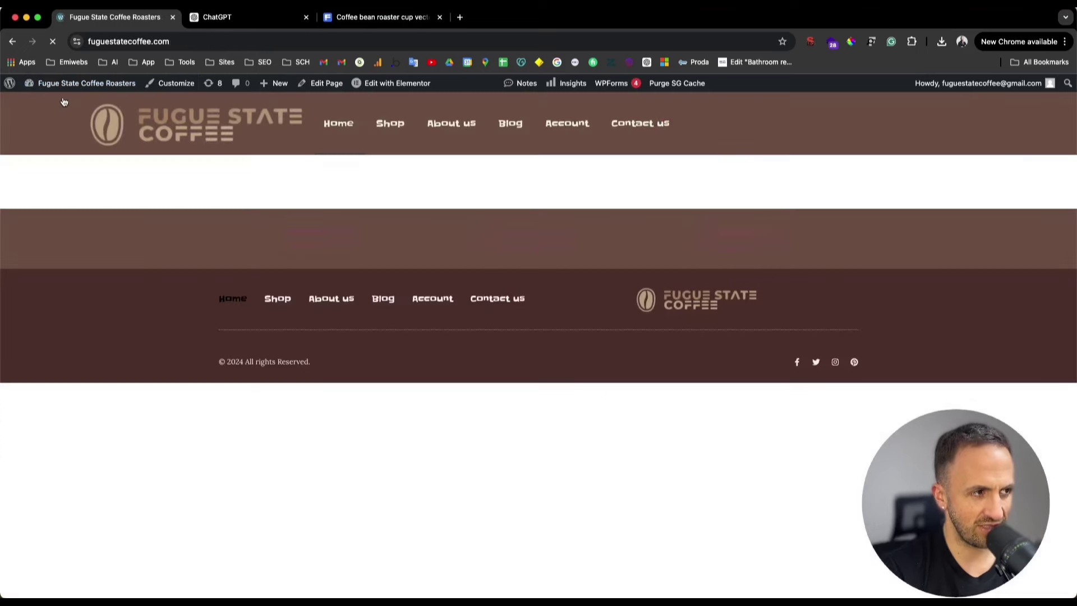
{"action": "mouse_move", "coordinate": [371, 88]}
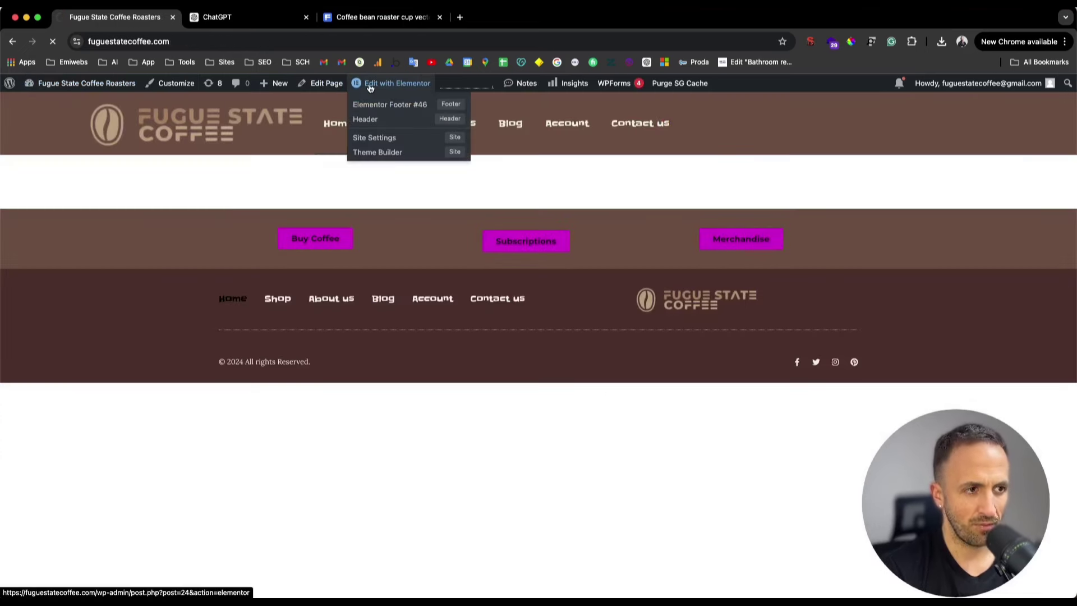
{"action": "left_click", "coordinate": [370, 88]}
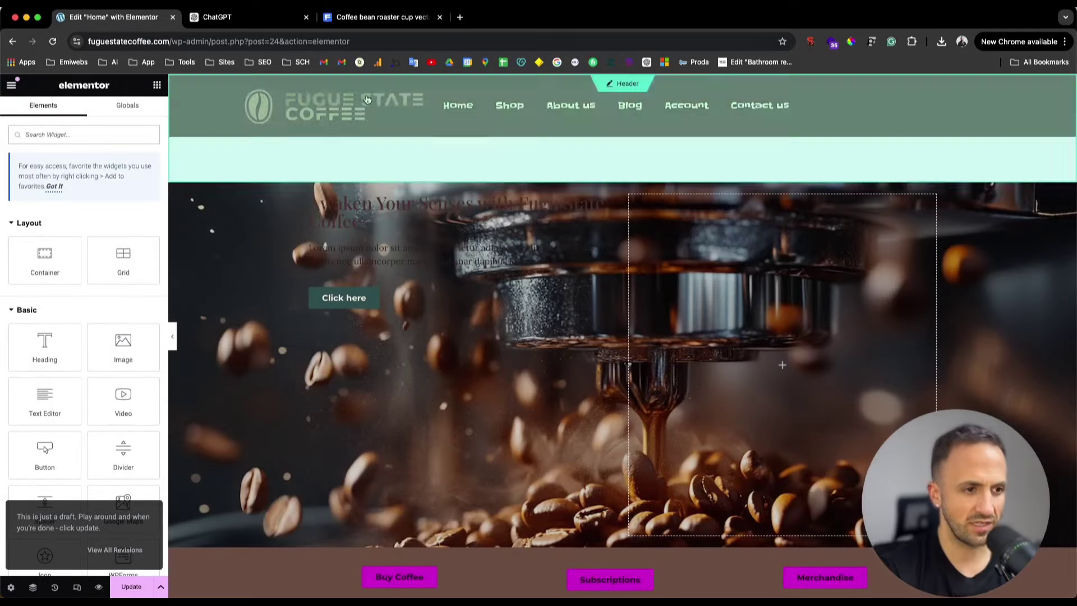
- Select the hero heading, update the home page, and preview it in a new tab
{"action": "left_click", "coordinate": [393, 210]}
{"action": "left_click", "coordinate": [141, 590]}
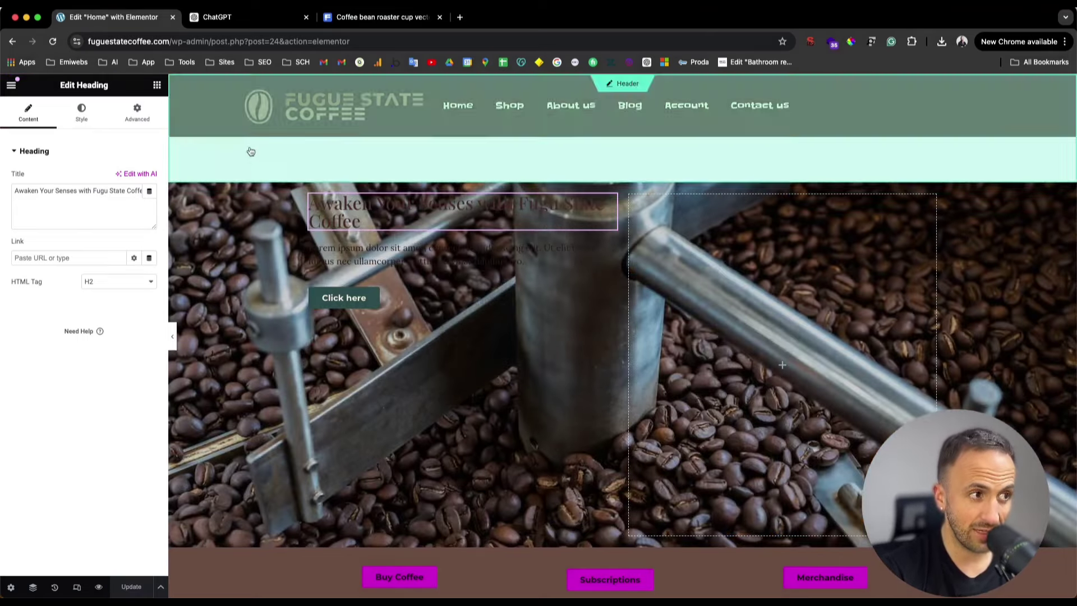
{"action": "left_click", "coordinate": [98, 589]}
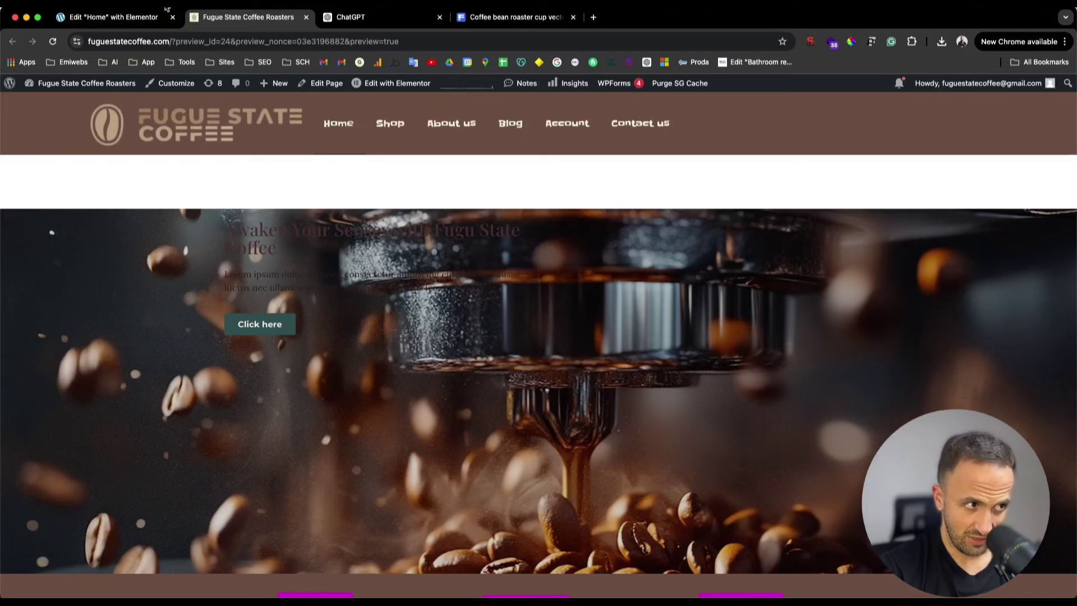
- Back in the editor, set Justify Content to Center for the container holding the hero heading, text and button
{"action": "left_click", "coordinate": [115, 17]}
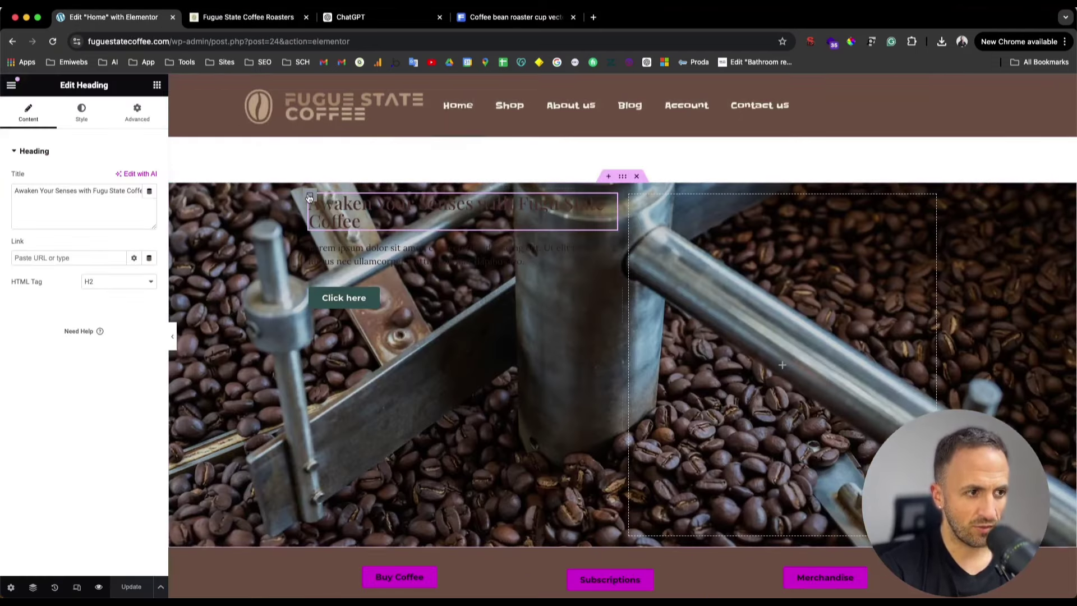
{"action": "left_click", "coordinate": [312, 196]}
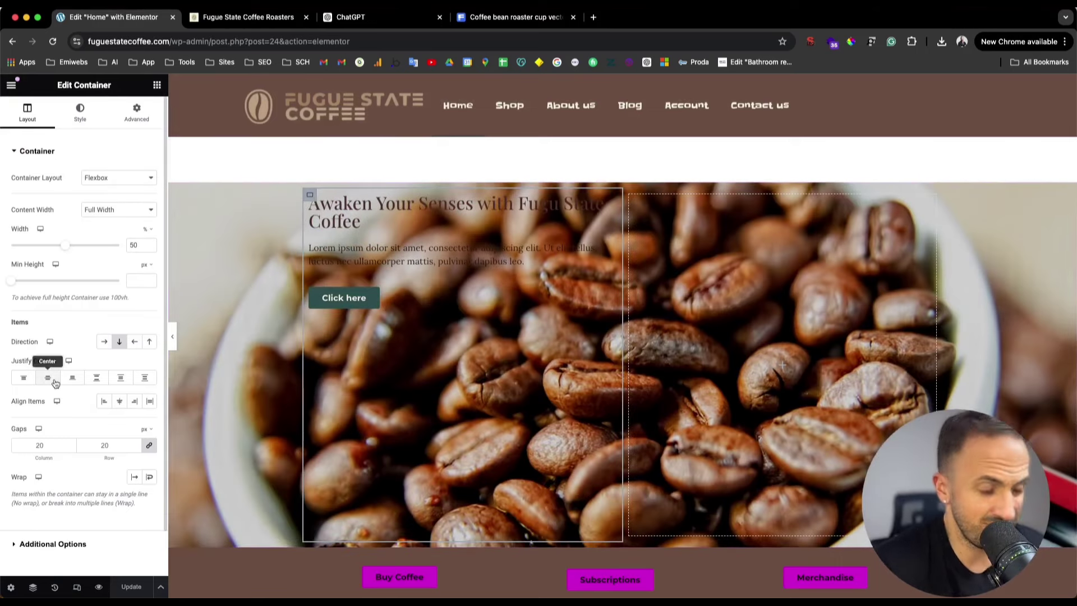
{"action": "left_click", "coordinate": [54, 381]}
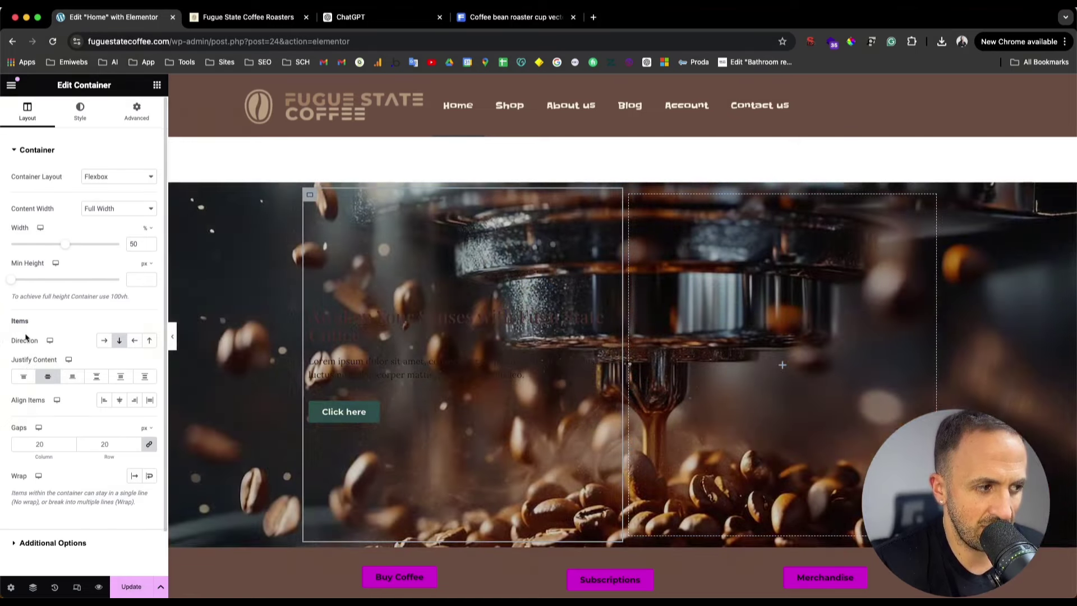
- Give the hero heading a light cream global text color and a font size of 50 px
{"action": "left_click", "coordinate": [594, 325]}
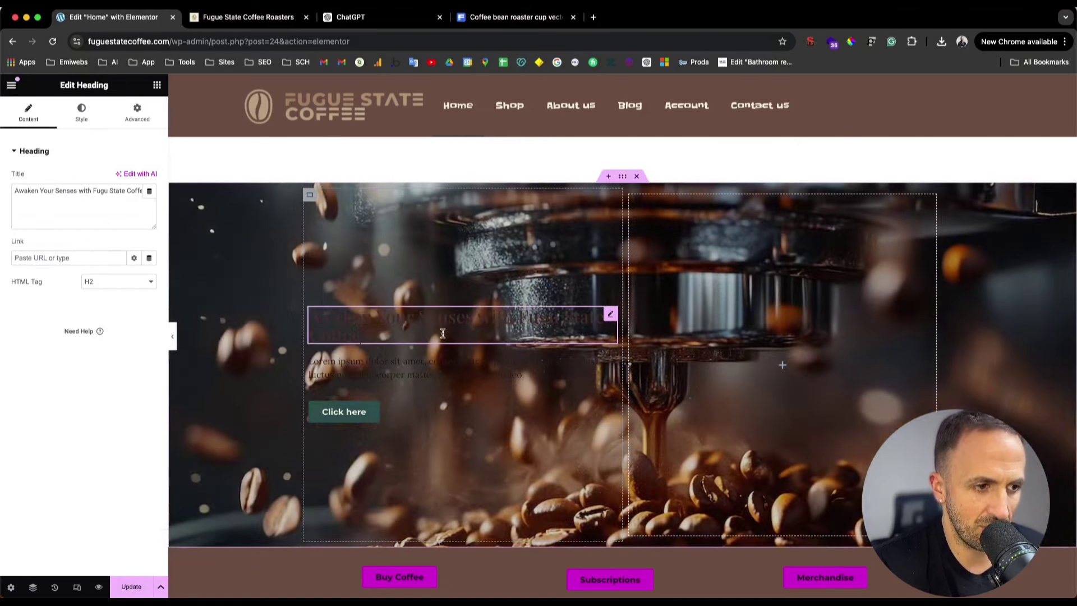
{"action": "left_click", "coordinate": [70, 108]}
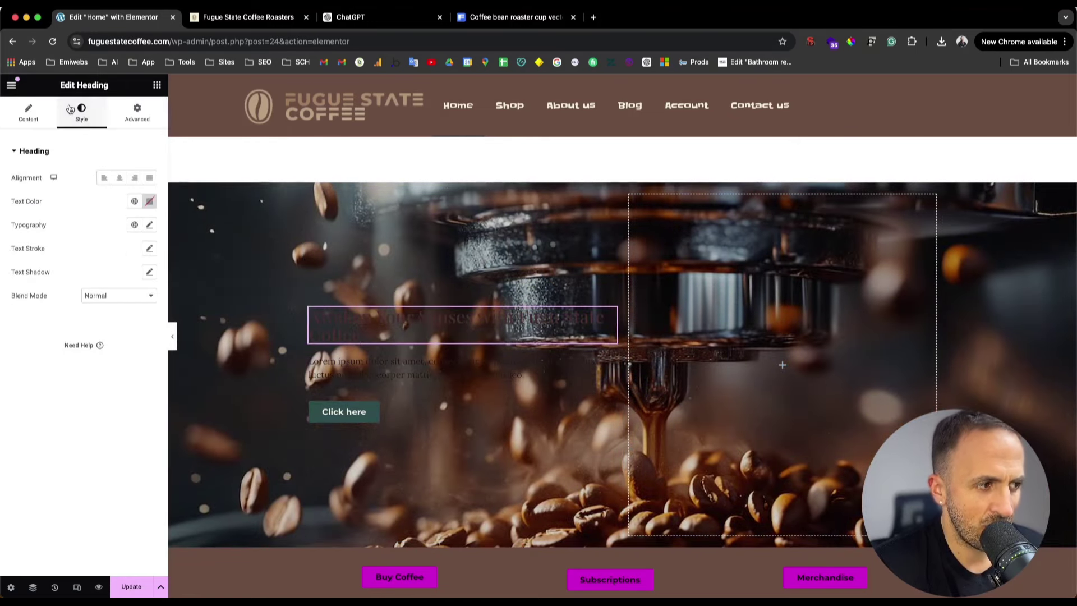
{"action": "left_click", "coordinate": [138, 204]}
{"action": "left_click", "coordinate": [77, 385]}
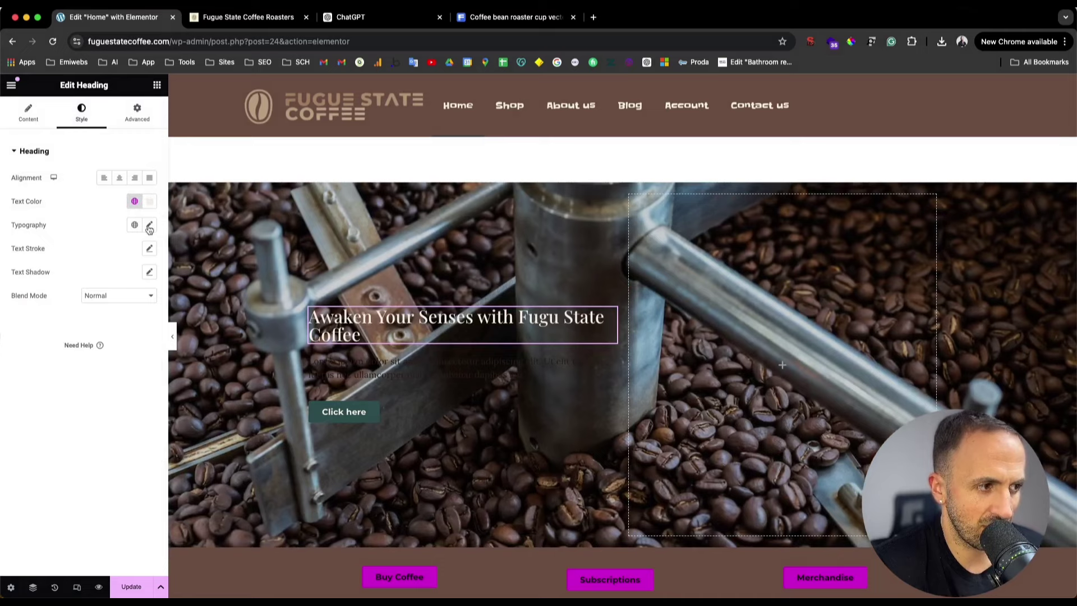
{"action": "left_click", "coordinate": [150, 227]}
{"action": "left_click_drag", "start_coordinate": [20, 315], "coordinate": [42, 315]}
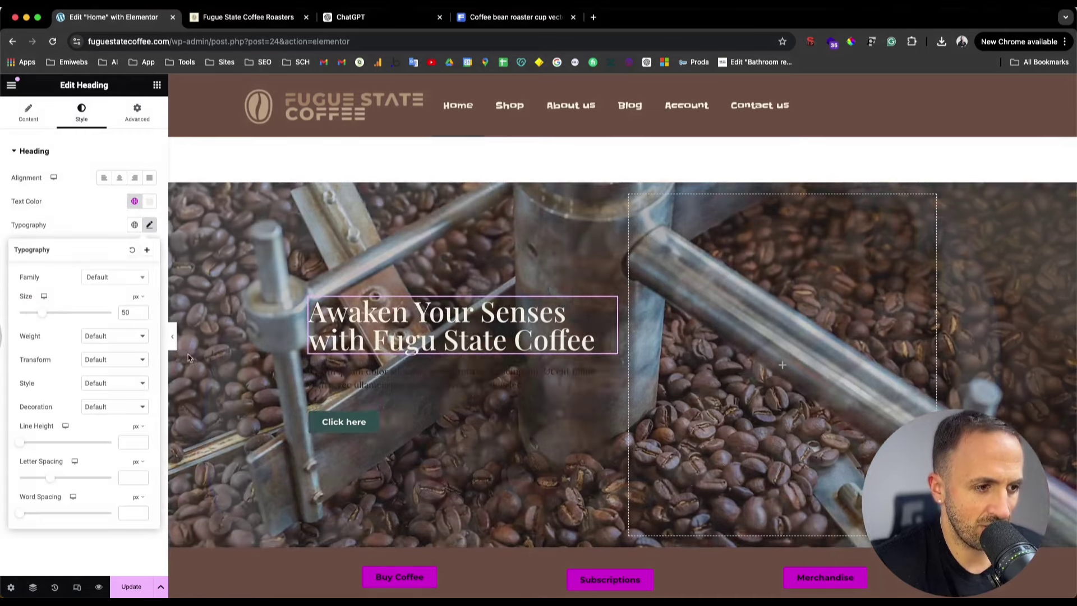
- Set the text color of the paragraph below the hero heading to a near-white custom color
{"action": "left_click", "coordinate": [460, 379]}
{"action": "left_click", "coordinate": [94, 119]}
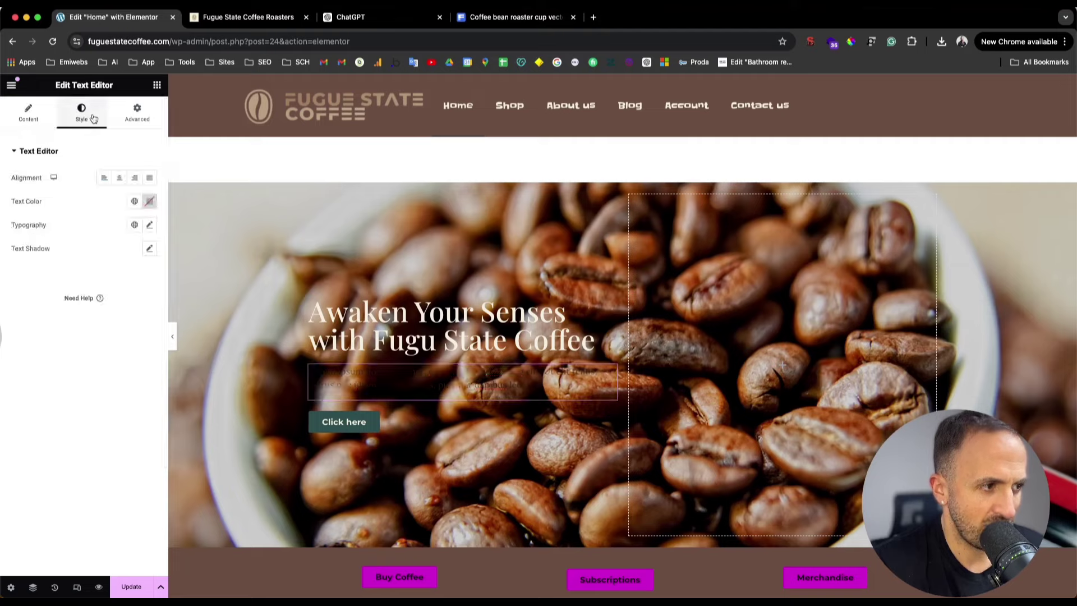
{"action": "left_click", "coordinate": [149, 202]}
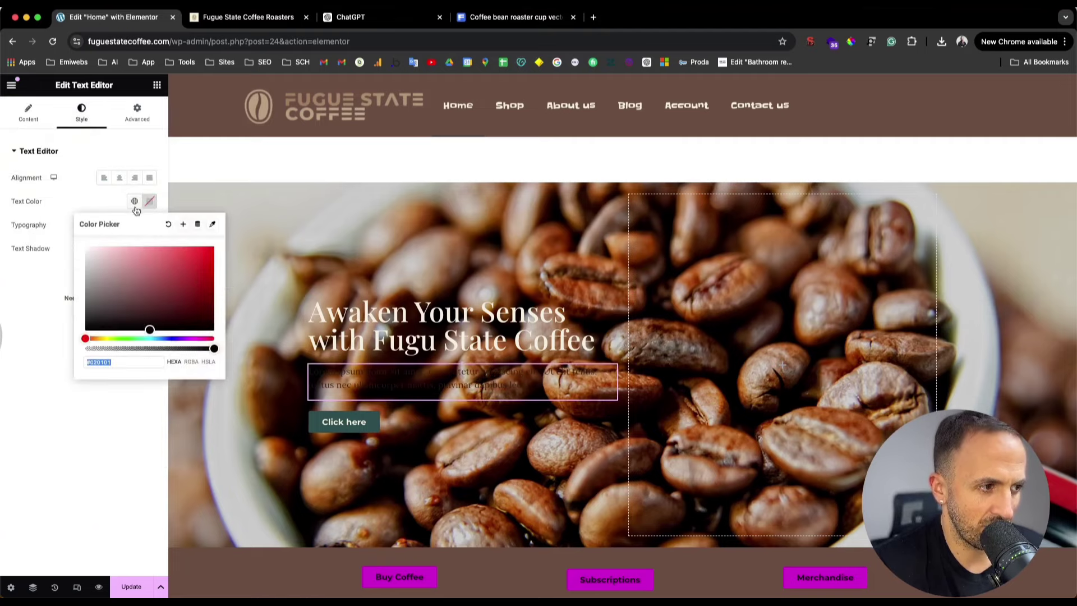
{"action": "left_click", "coordinate": [87, 249]}
{"action": "left_click", "coordinate": [37, 335]}
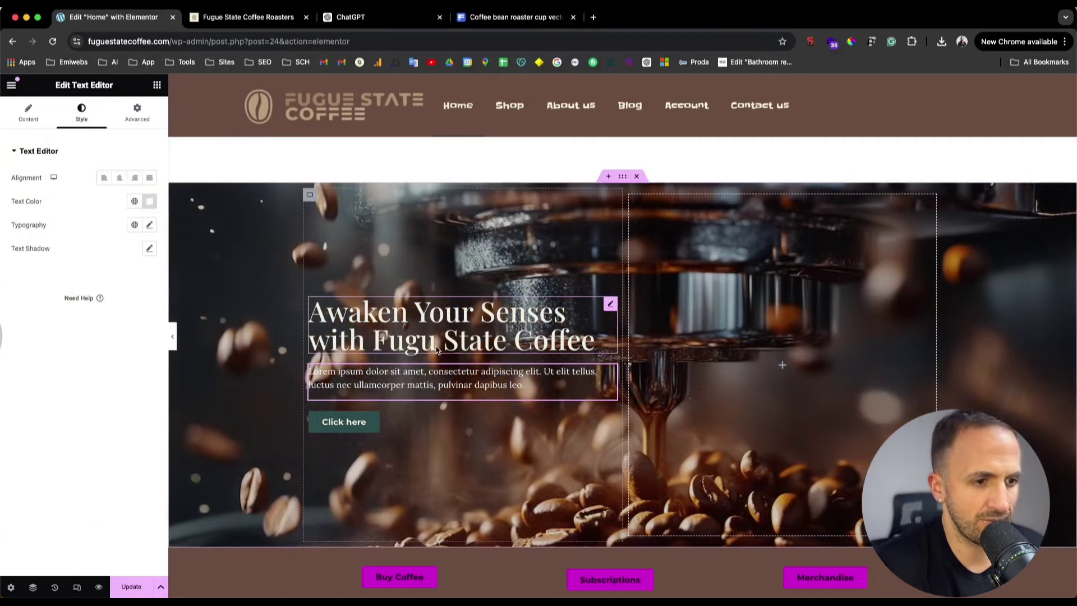
- Switch from the home page to editing the site header and open the style settings of the header's container
{"action": "left_click", "coordinate": [455, 342]}
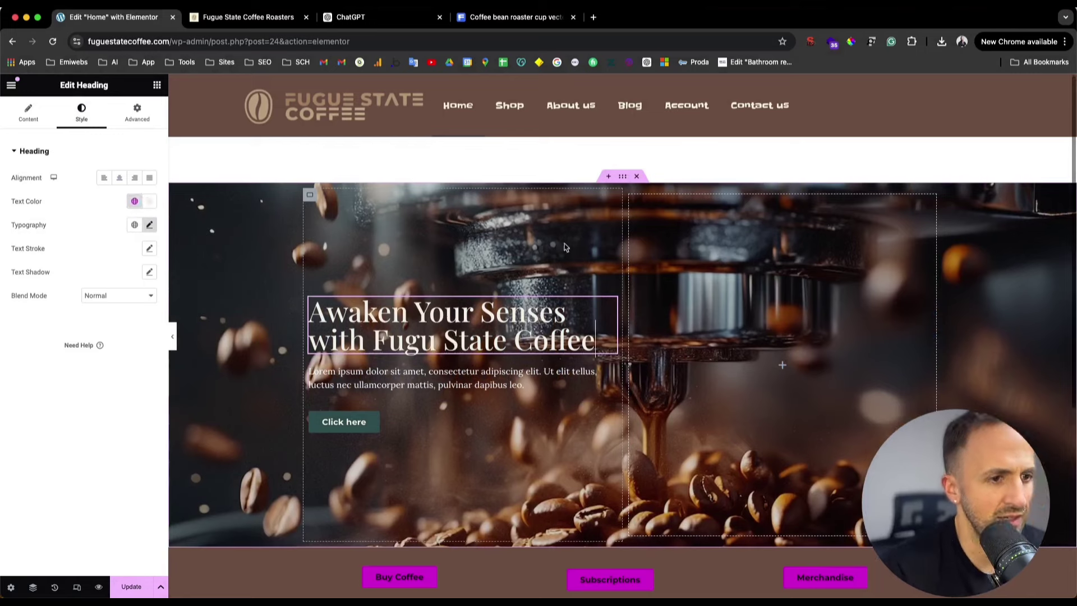
{"action": "left_click", "coordinate": [623, 177]}
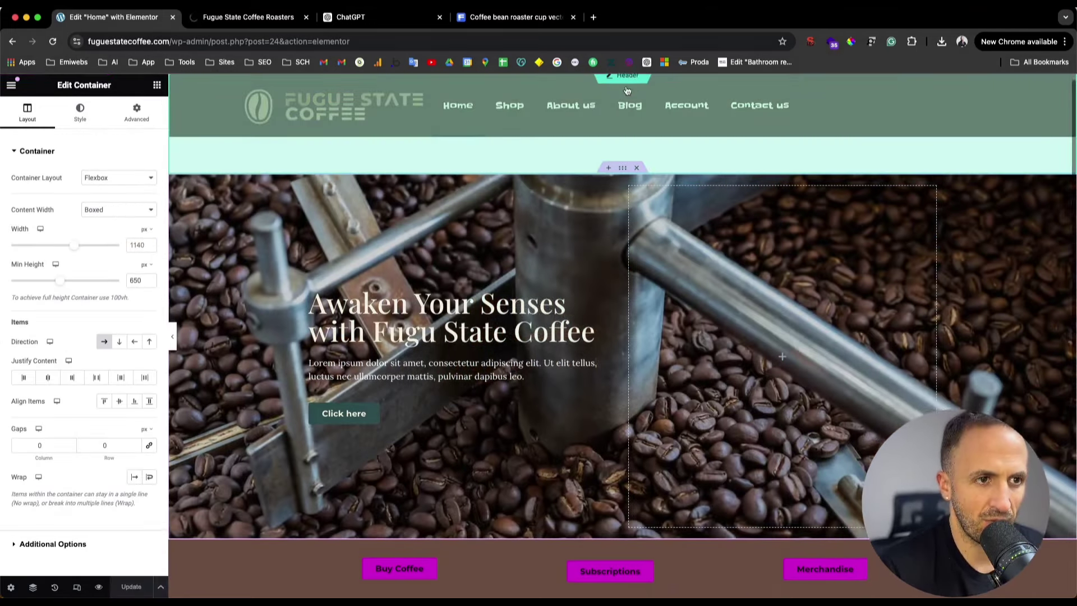
{"action": "left_click", "coordinate": [630, 89]}
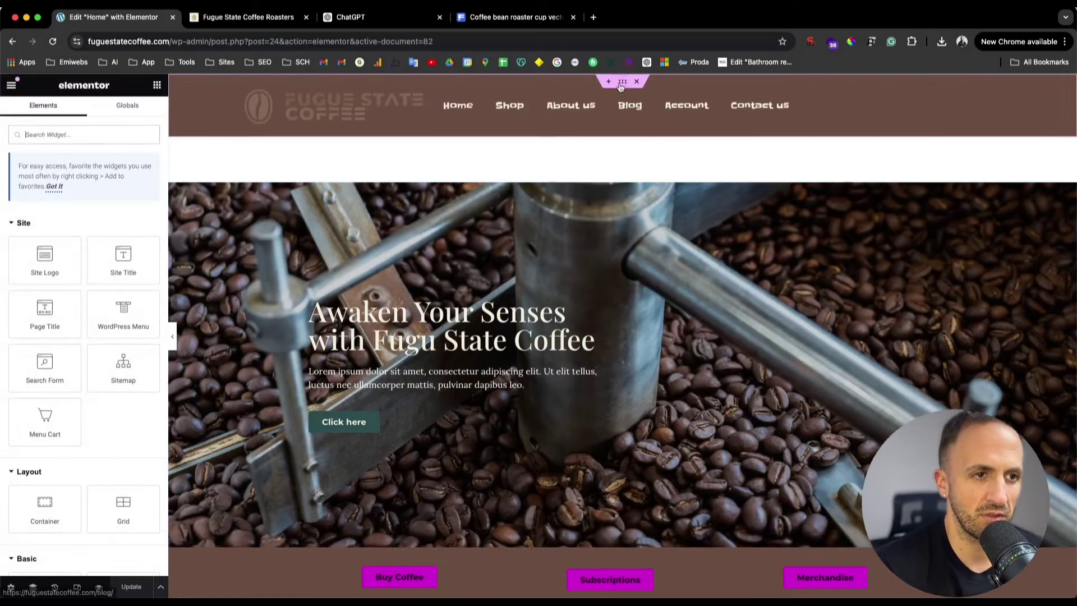
{"action": "left_click", "coordinate": [622, 83]}
{"action": "left_click", "coordinate": [80, 111]}
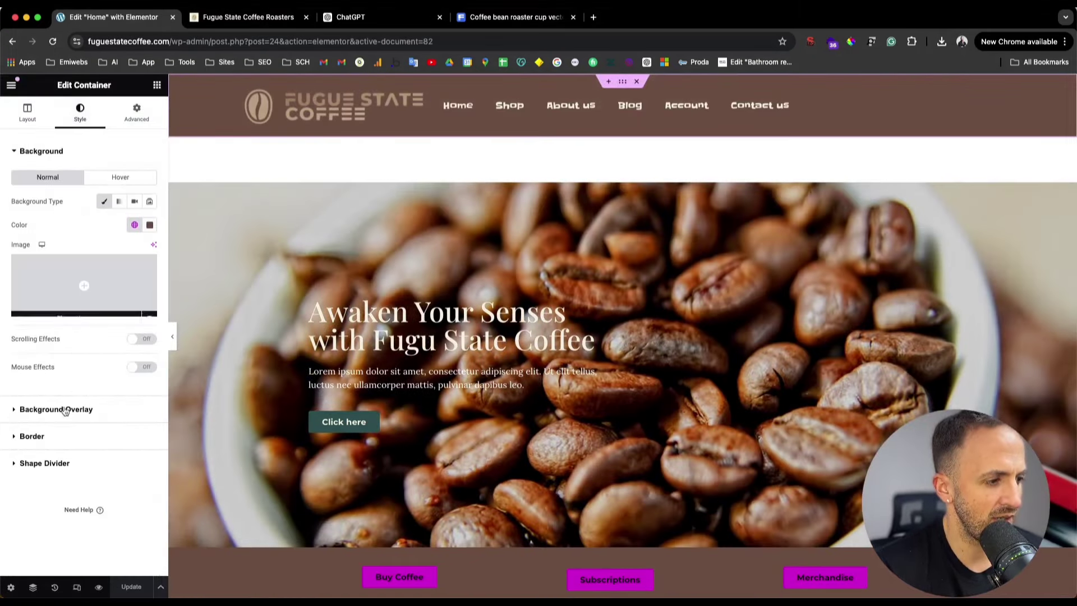
- Set the header container's bottom margin to 0 and update the header
{"action": "left_click", "coordinate": [137, 115]}
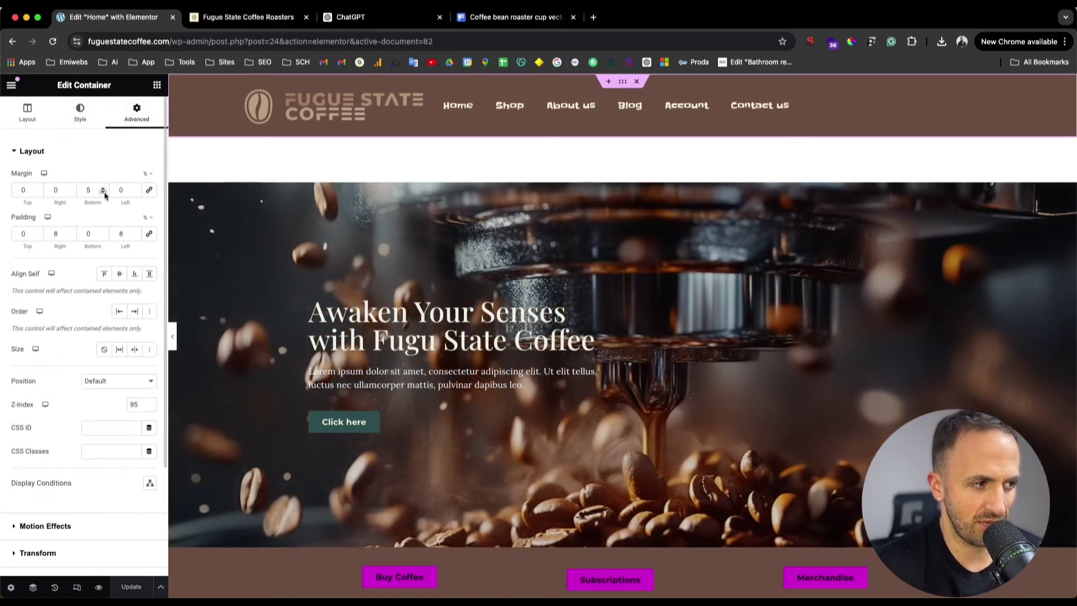
{"action": "left_click", "coordinate": [104, 194]}
{"action": "left_click", "coordinate": [104, 194]}
{"action": "left_click", "coordinate": [104, 194]}
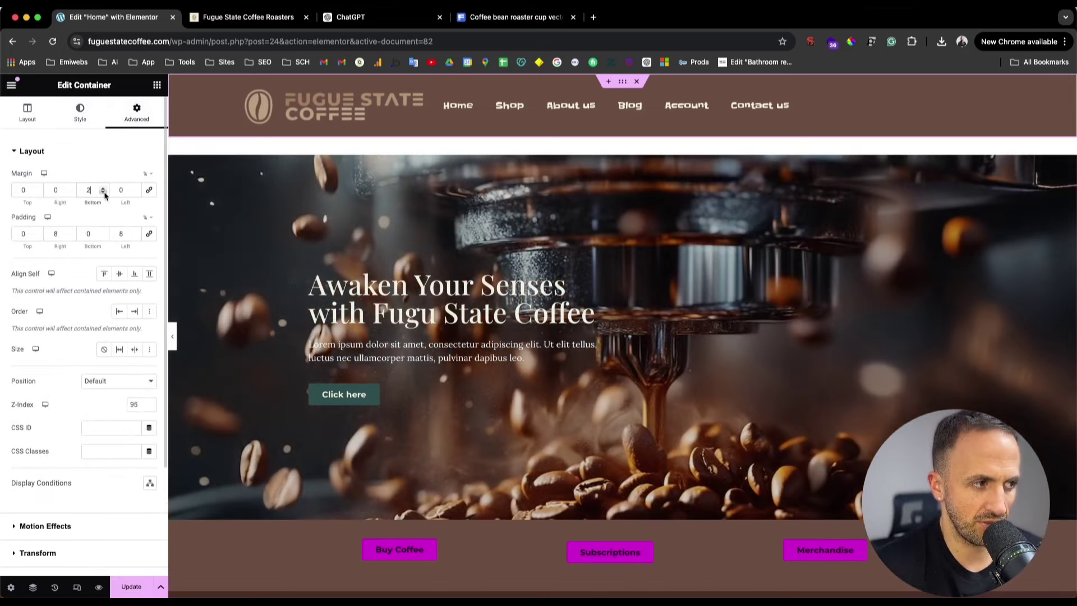
{"action": "left_click", "coordinate": [105, 193]}
{"action": "left_click", "coordinate": [104, 194]}
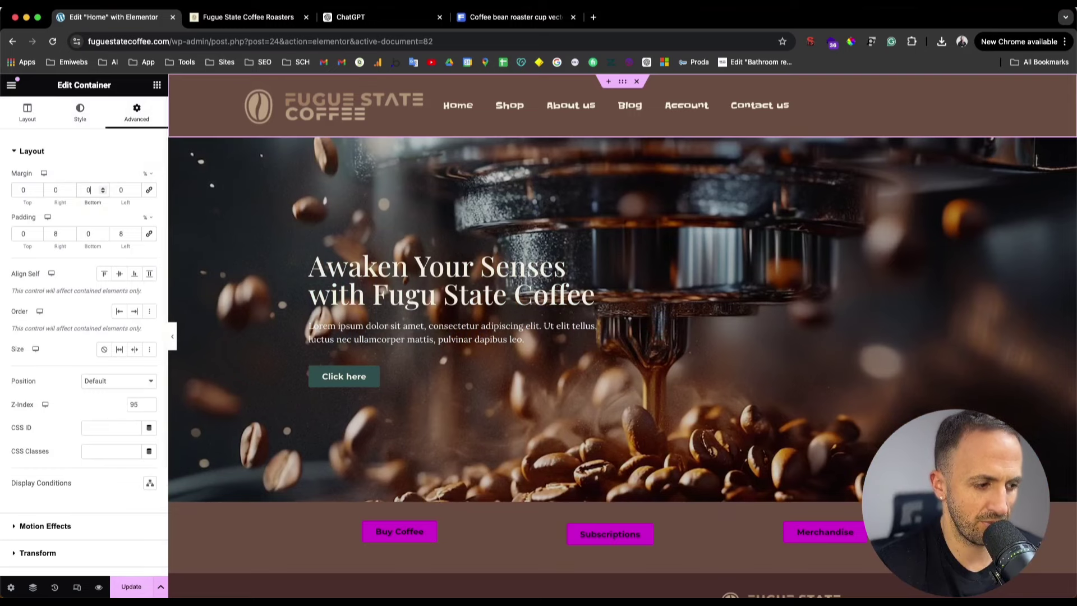
{"action": "left_click", "coordinate": [132, 586]}
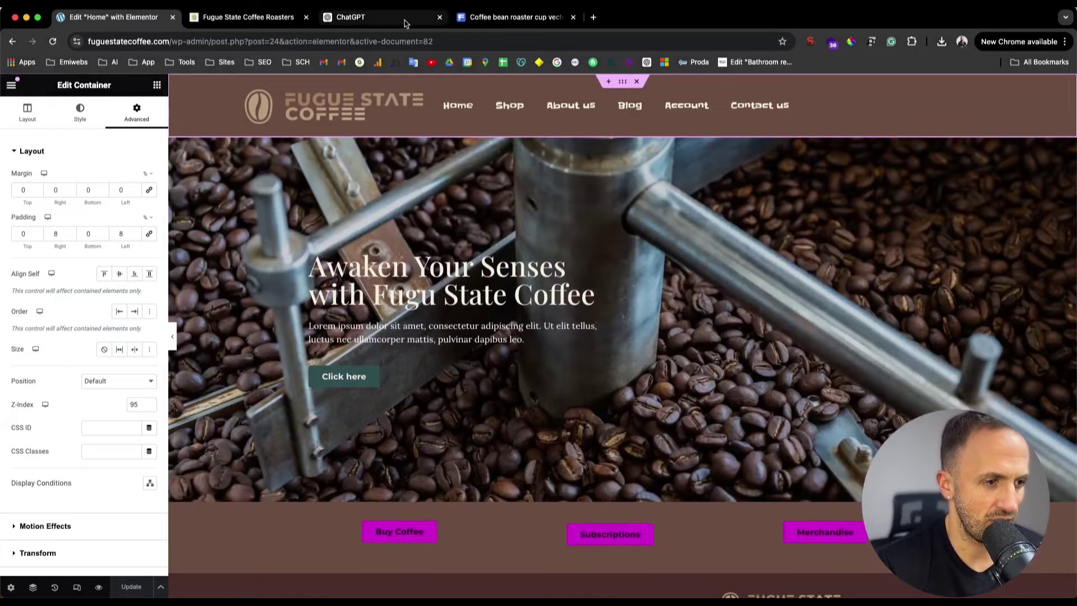
- Look up the hero section's call-to-action text in ChatGPT's Home Page Structure and check the current hero in the site preview
{"action": "left_click", "coordinate": [404, 17]}
{"action": "scroll", "coordinate": [395, 250], "scroll_direction": "up", "scroll_amount": 2}
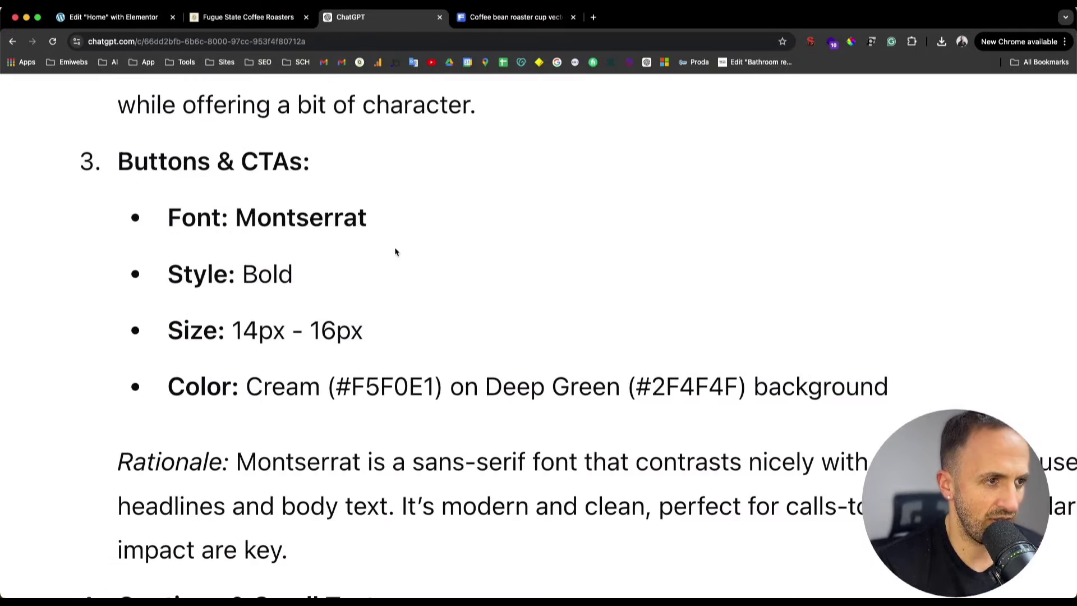
{"action": "key", "text": "super+0"}
{"action": "scroll", "coordinate": [396, 249], "scroll_direction": "up", "scroll_amount": 10}
{"action": "scroll", "coordinate": [395, 248], "scroll_direction": "up", "scroll_amount": 20}
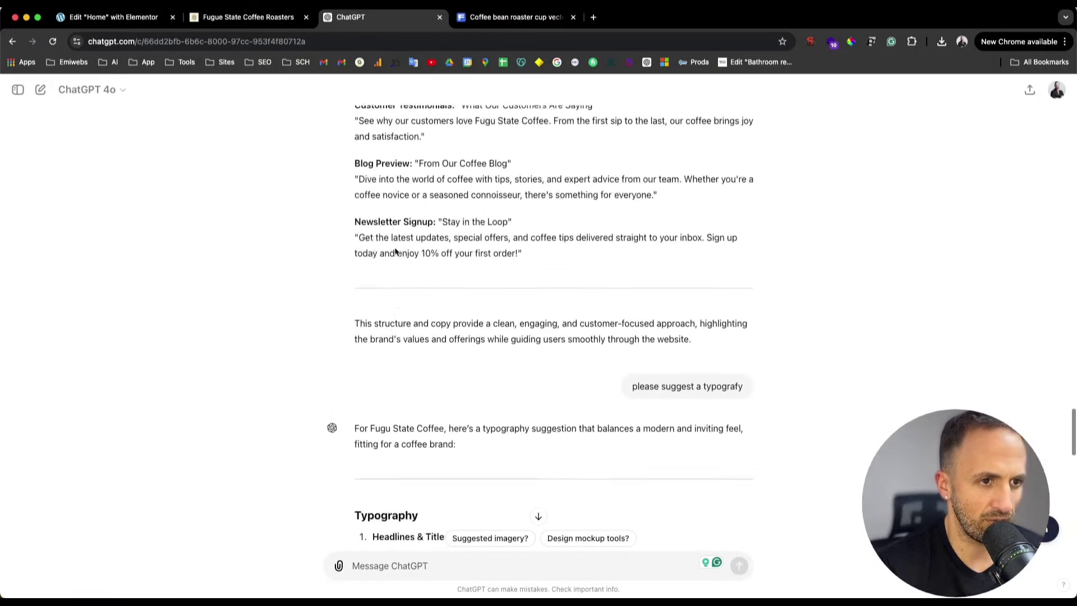
{"action": "scroll", "coordinate": [394, 248], "scroll_direction": "up", "scroll_amount": 15}
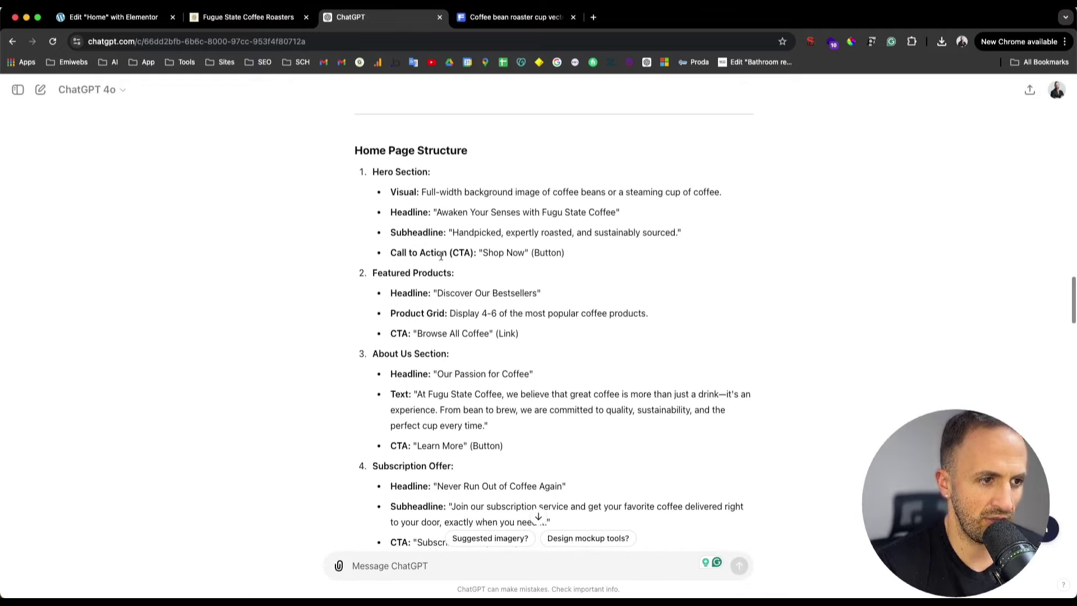
{"action": "left_click_drag", "start_coordinate": [485, 253], "coordinate": [525, 250]}
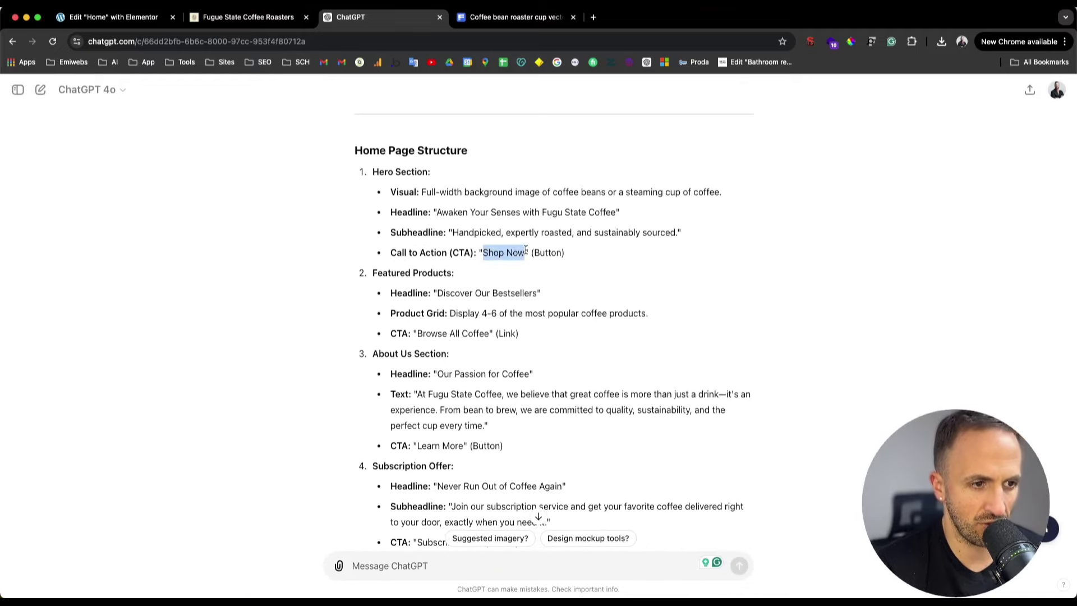
{"action": "left_click", "coordinate": [247, 17]}
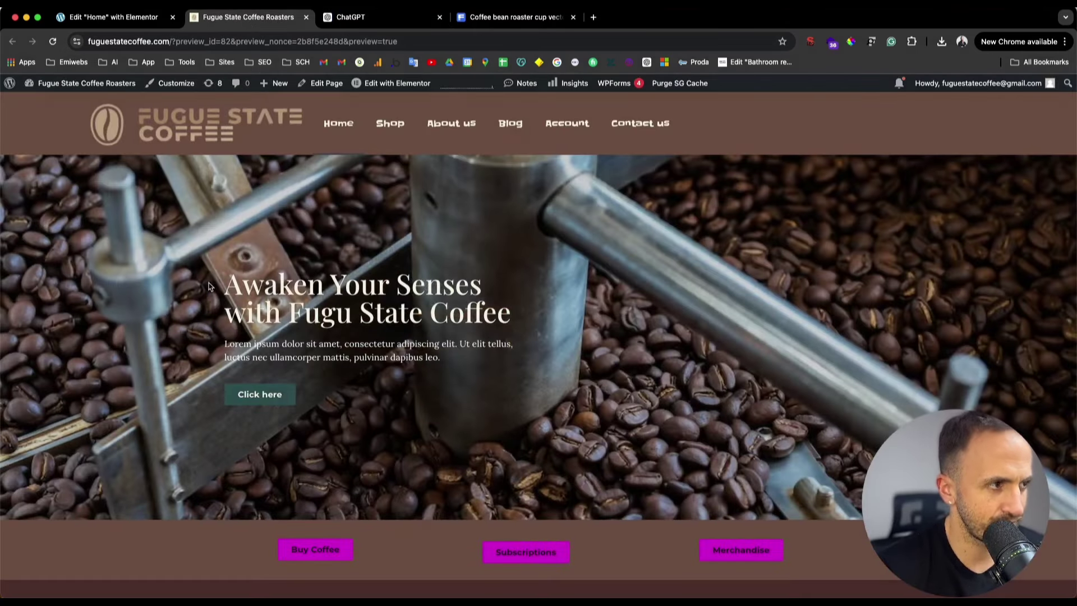
{"action": "key", "text": "ctrl+shift+Tab"}
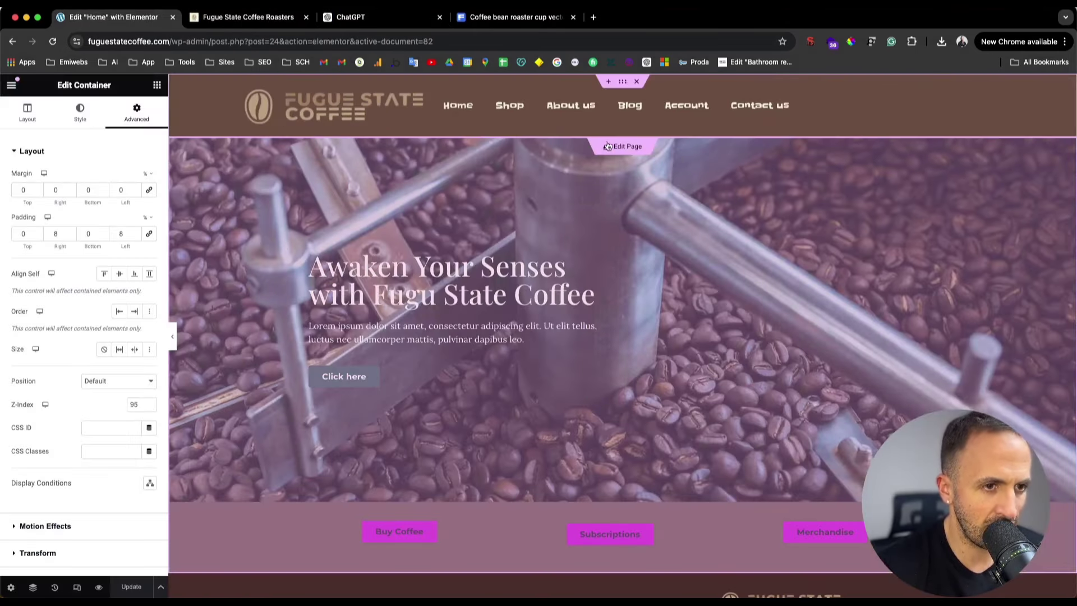
- Resume editing the home page, set the hero button's text to "Shop Now", link it to the Shop page, and update the page
{"action": "left_click", "coordinate": [608, 147]}
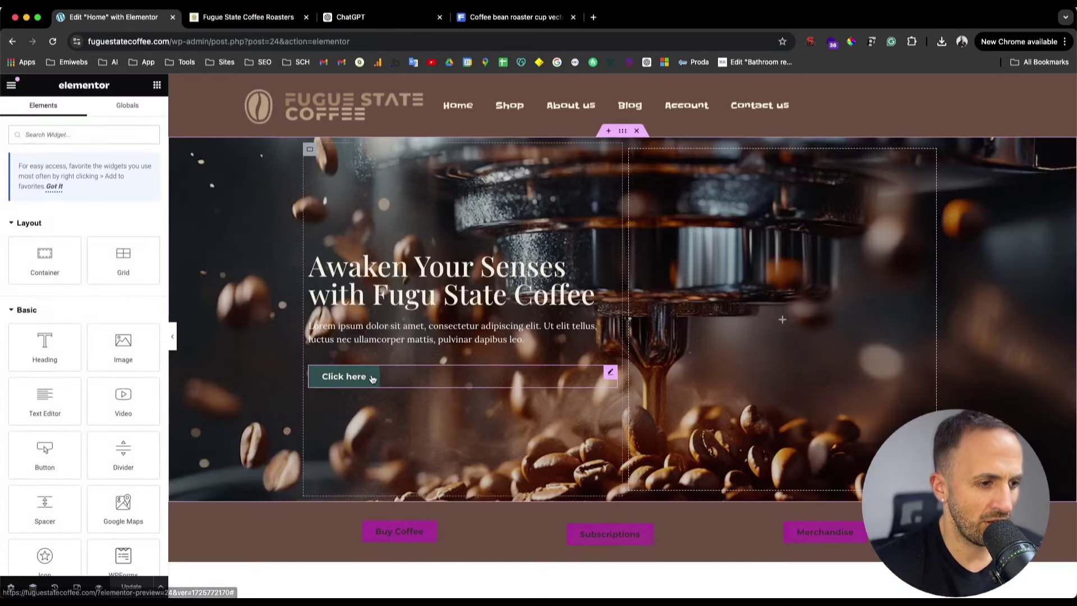
{"action": "left_click", "coordinate": [373, 376]}
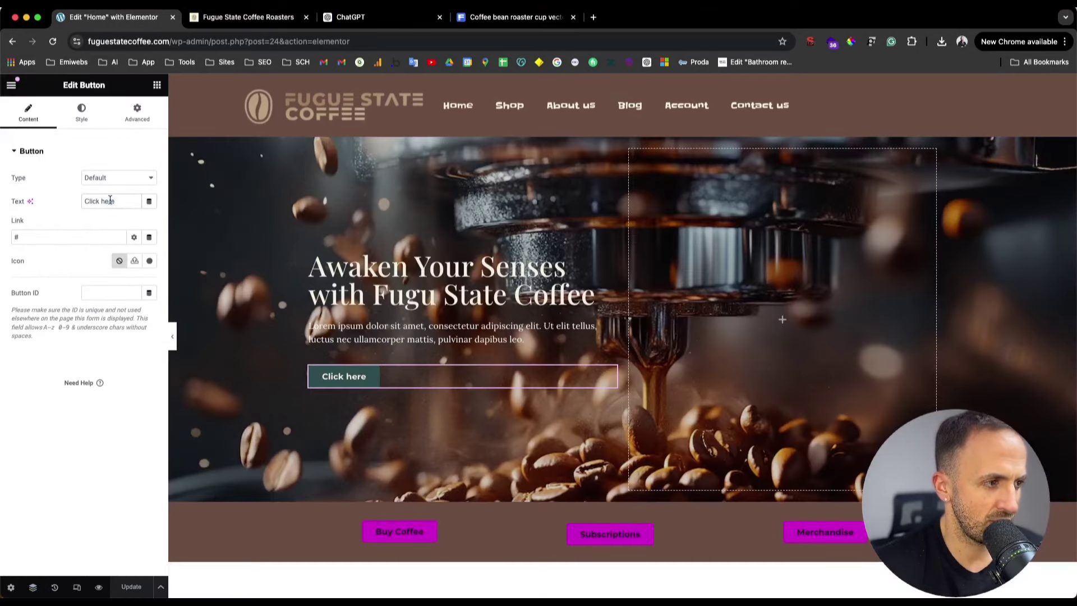
{"action": "type", "text": "Shop Now"}
{"action": "key", "text": "BackSpace"}
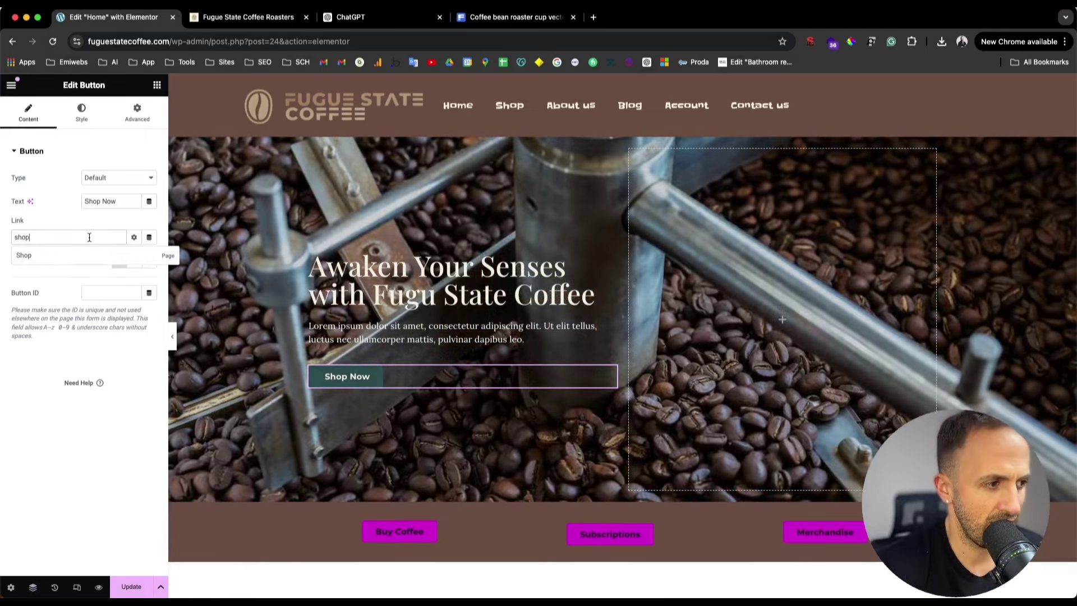
{"action": "left_click", "coordinate": [82, 259]}
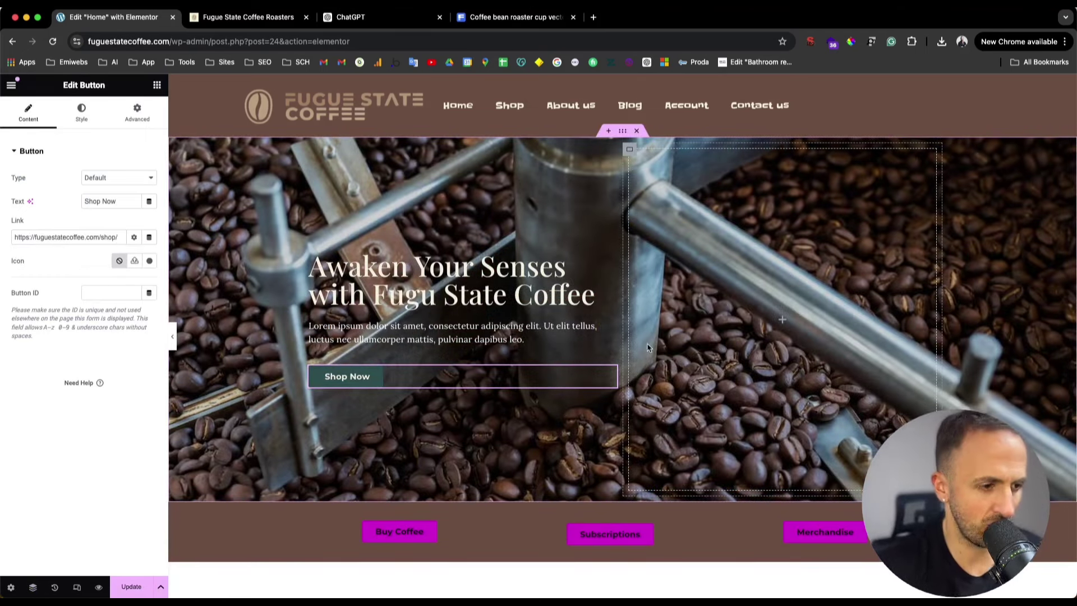
{"action": "key", "text": "super+s"}
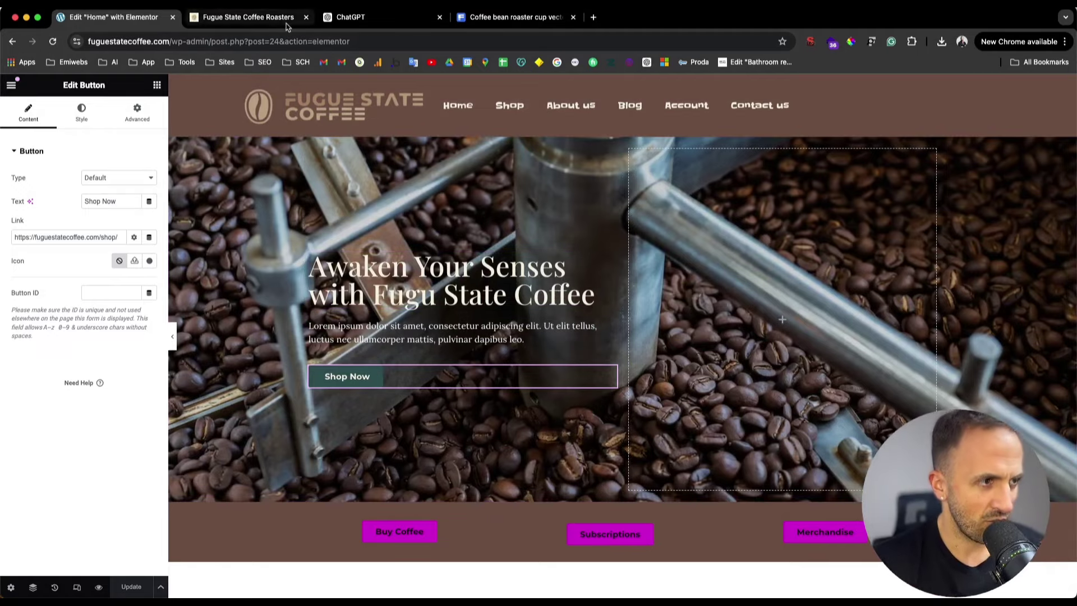
- Copy the hero subheadline from ChatGPT's Home Page Structure, check the site preview, and return to the home page editor
{"action": "left_click", "coordinate": [335, 21]}
{"action": "left_click_drag", "start_coordinate": [377, 273], "coordinate": [455, 275]}
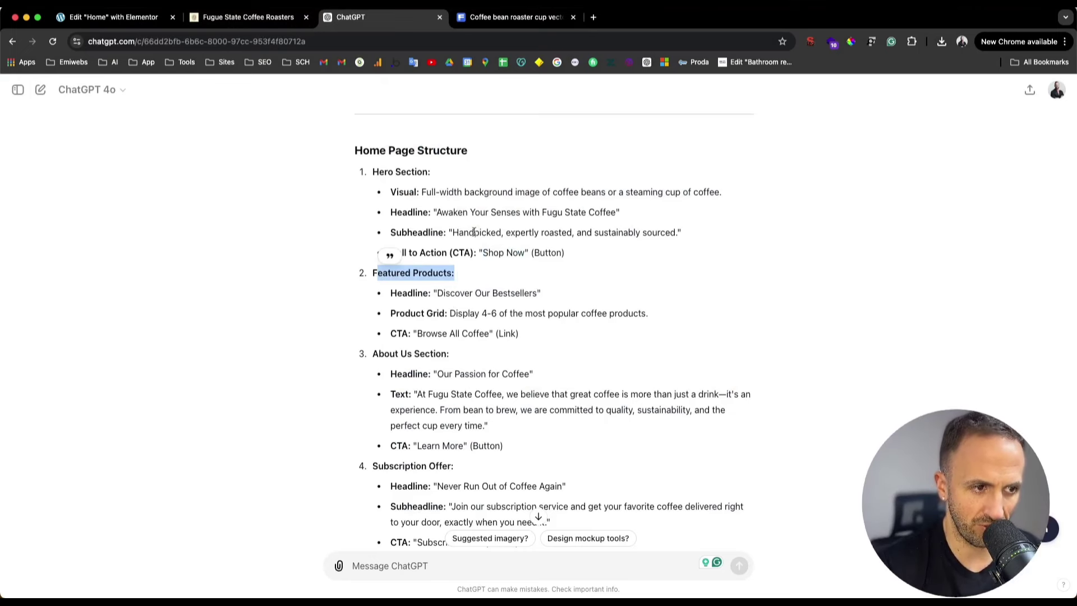
{"action": "left_click_drag", "start_coordinate": [454, 235], "coordinate": [674, 232]}
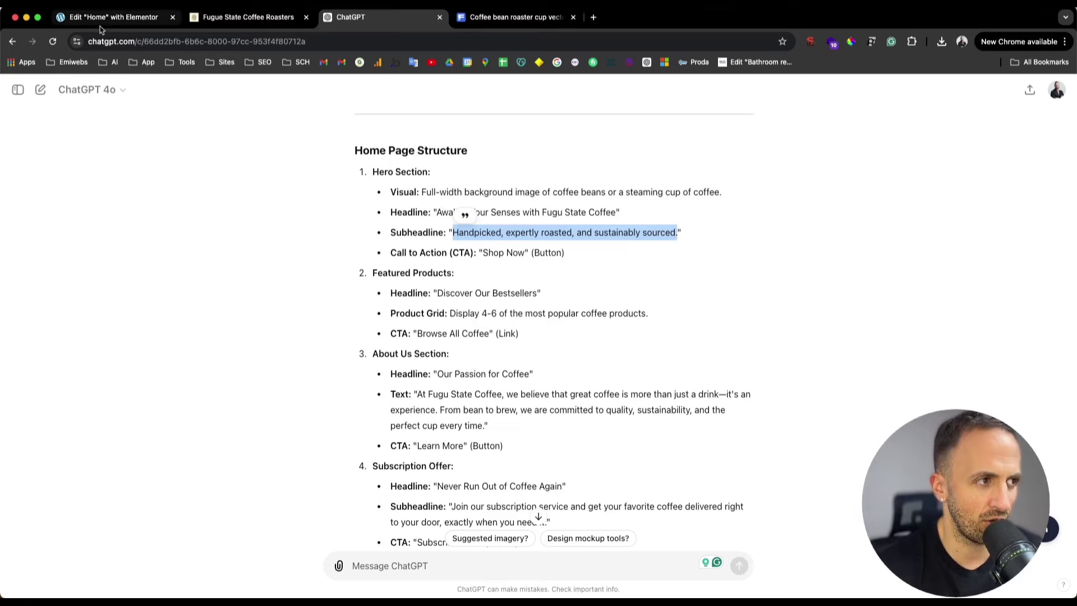
{"action": "left_click", "coordinate": [207, 18]}
{"action": "left_click", "coordinate": [130, 21]}
{"action": "left_click", "coordinate": [192, 24]}
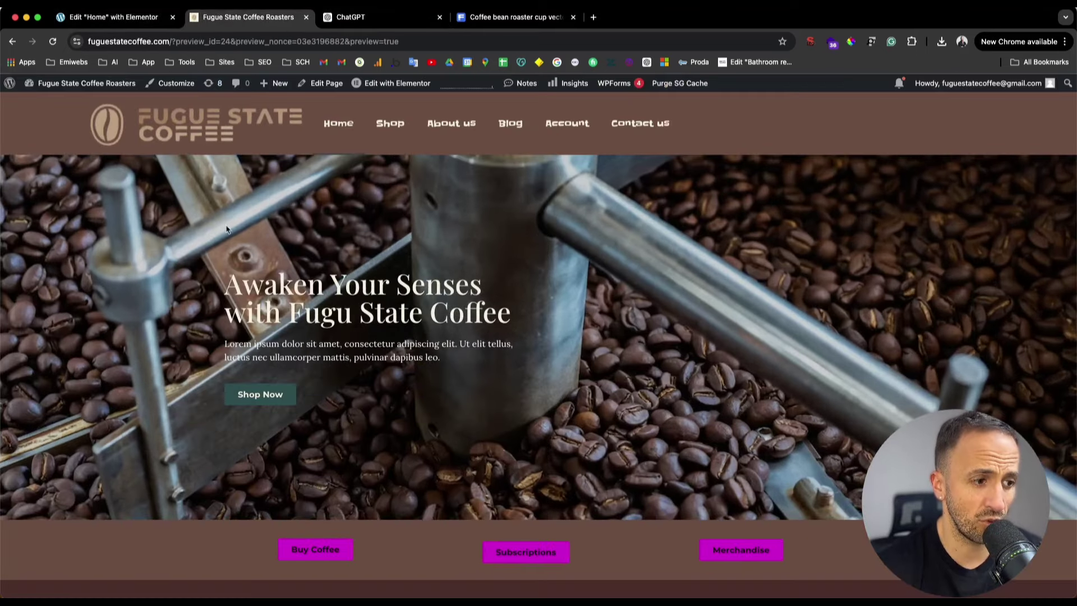
{"action": "left_click", "coordinate": [118, 22]}
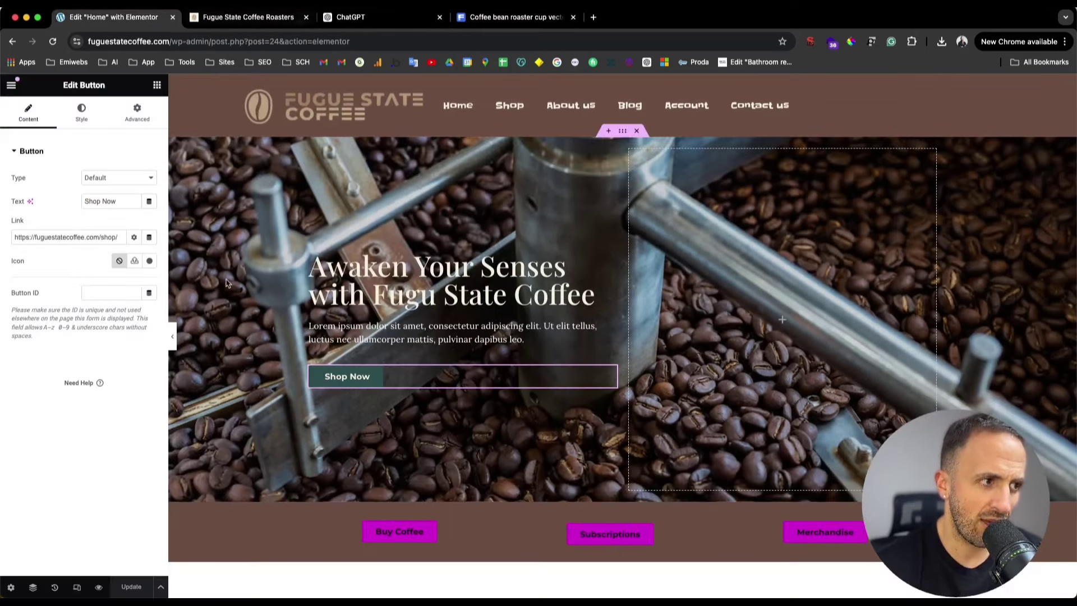
- Replace the hero's placeholder paragraph with "Handpicked, expertly roasted, and sustainably sourced." and update the page
{"action": "left_click", "coordinate": [611, 331]}
{"action": "left_click", "coordinate": [28, 112]}
{"action": "triple_click", "coordinate": [63, 277]}
{"action": "type", "text": "Handpicked, expertly roasted, and sustainably sourced."}
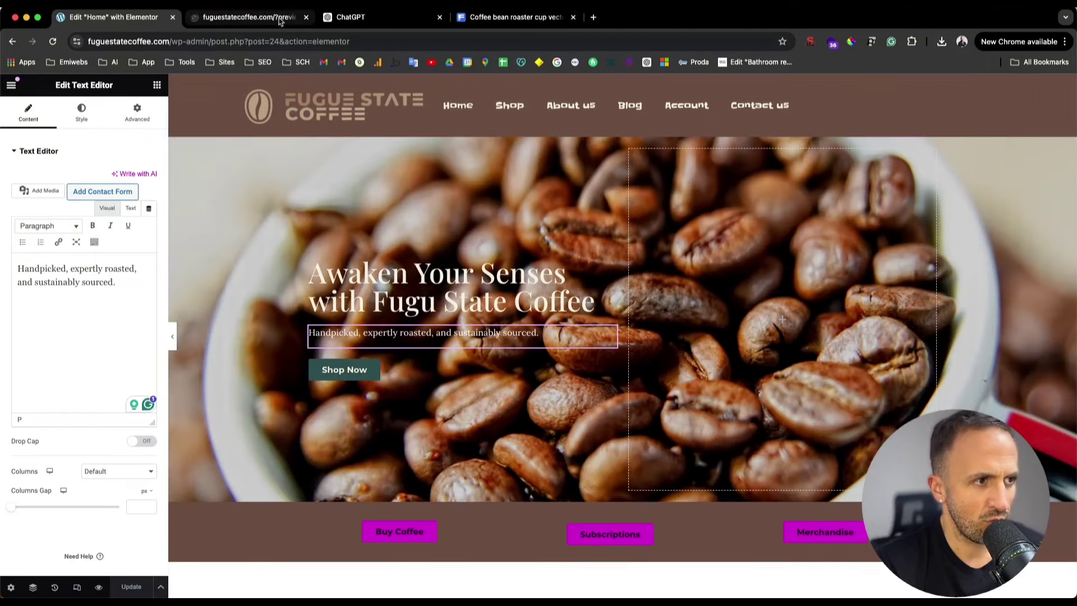
- Consult ChatGPT's Featured Products outline and add a single-column Flexbox container between the hero and the Buy Coffee button row
{"action": "left_click", "coordinate": [366, 22]}
{"action": "left_click_drag", "start_coordinate": [372, 273], "coordinate": [456, 272]}
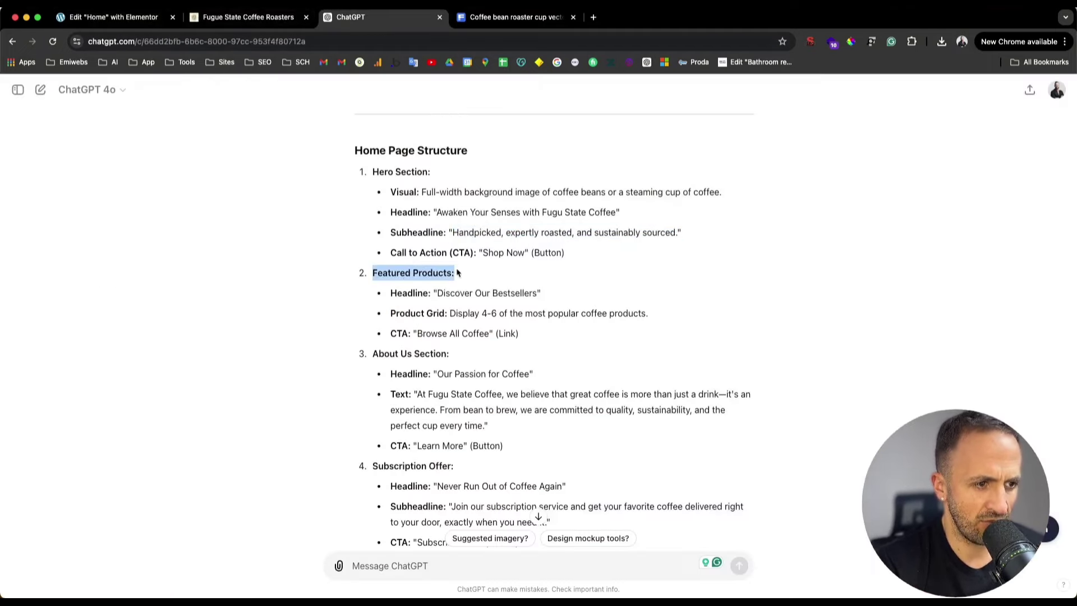
{"action": "left_click", "coordinate": [112, 17]}
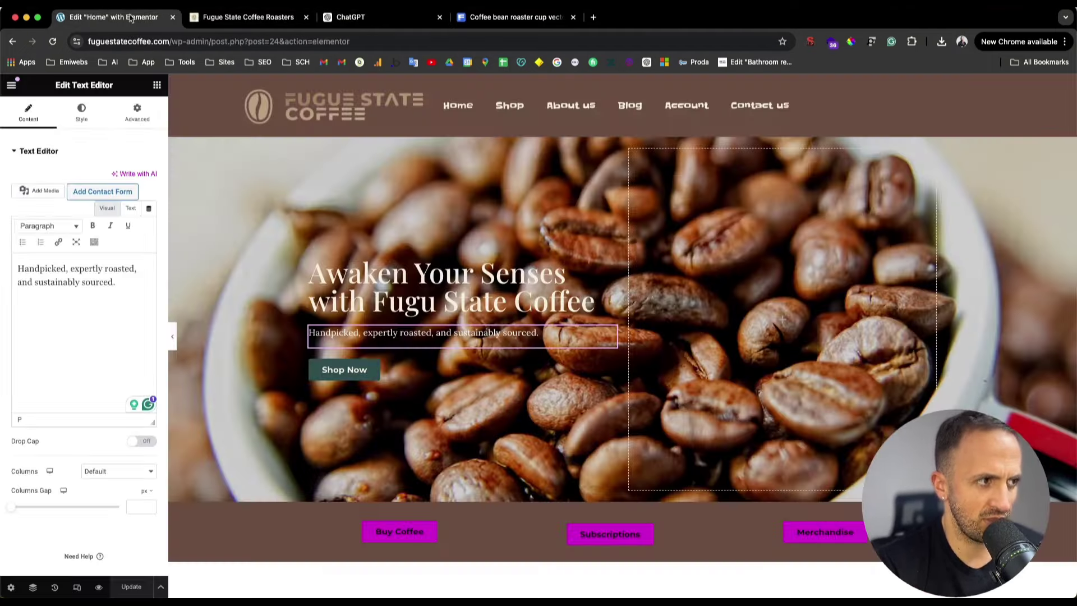
{"action": "left_click", "coordinate": [609, 502]}
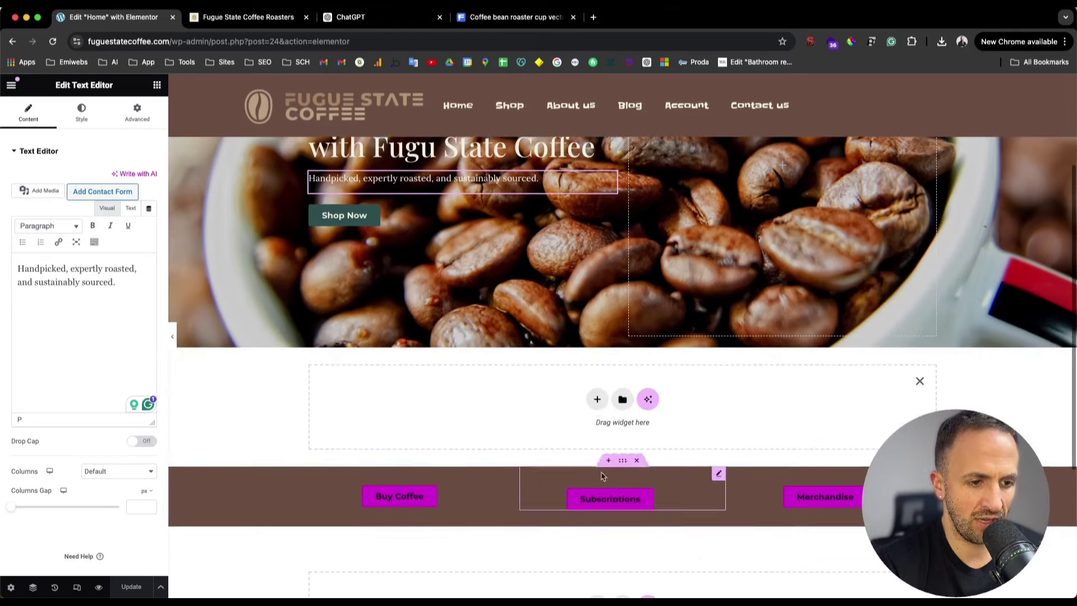
{"action": "left_click", "coordinate": [596, 402]}
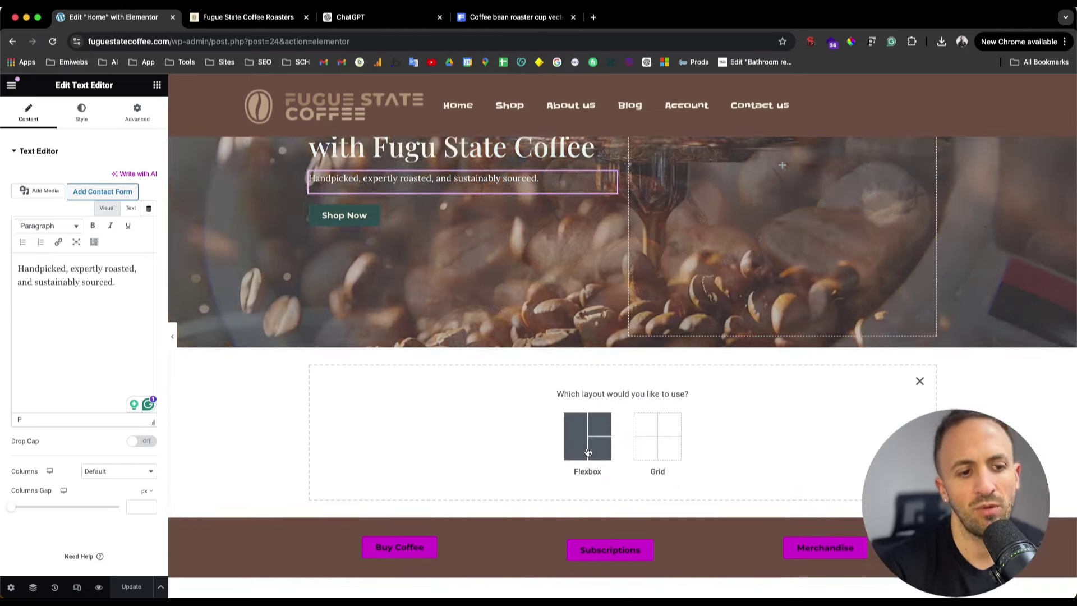
{"action": "left_click", "coordinate": [588, 452]}
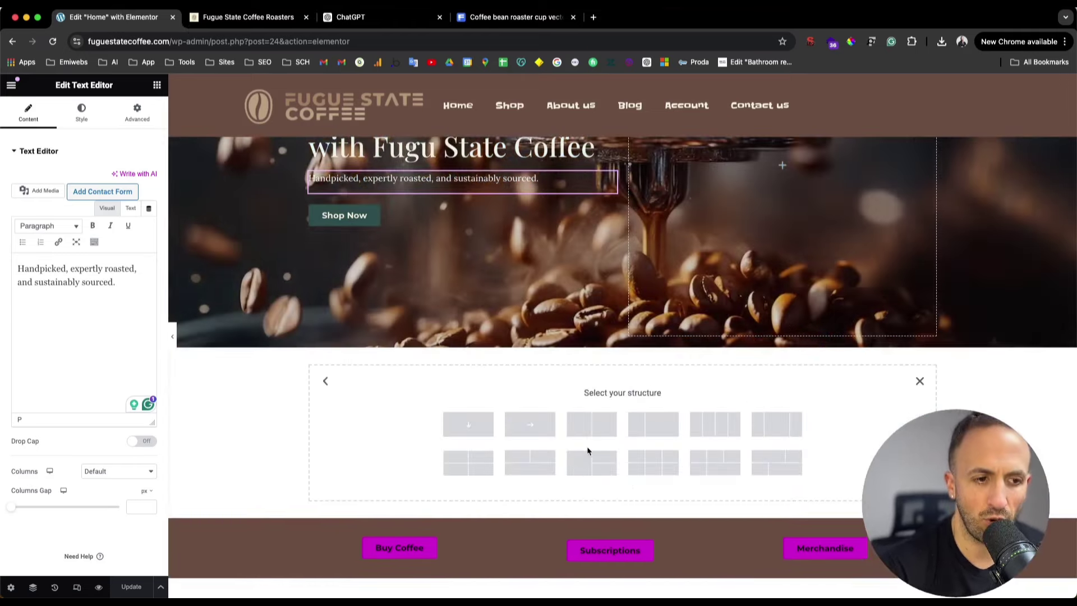
{"action": "left_click", "coordinate": [468, 424]}
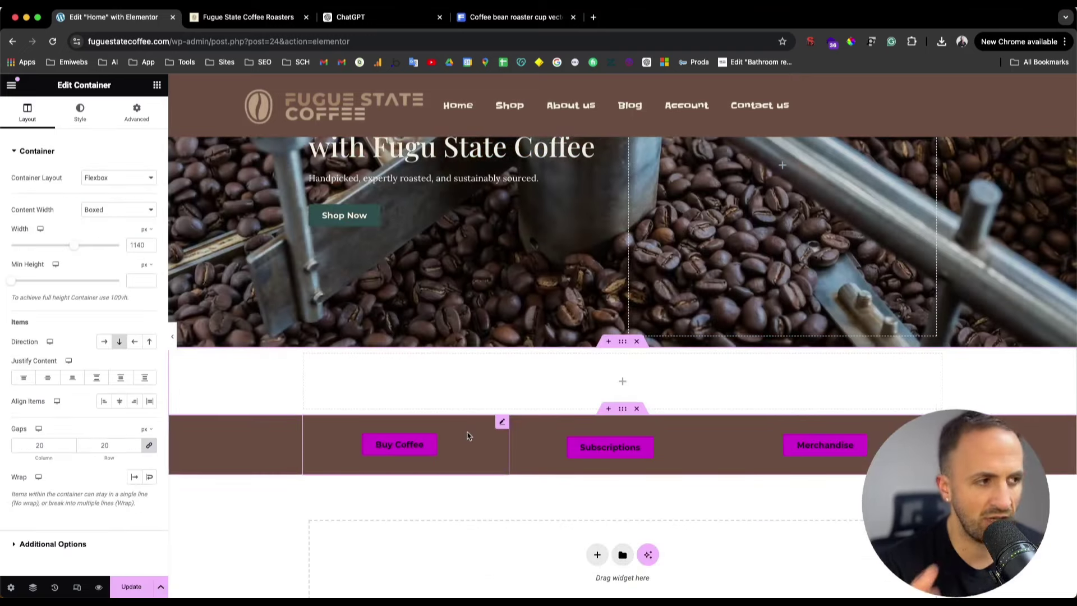
- Add a Heading widget to the new container below the hero and center-align it
{"action": "left_click", "coordinate": [157, 84]}
{"action": "left_click_drag", "start_coordinate": [62, 344], "coordinate": [701, 387]}
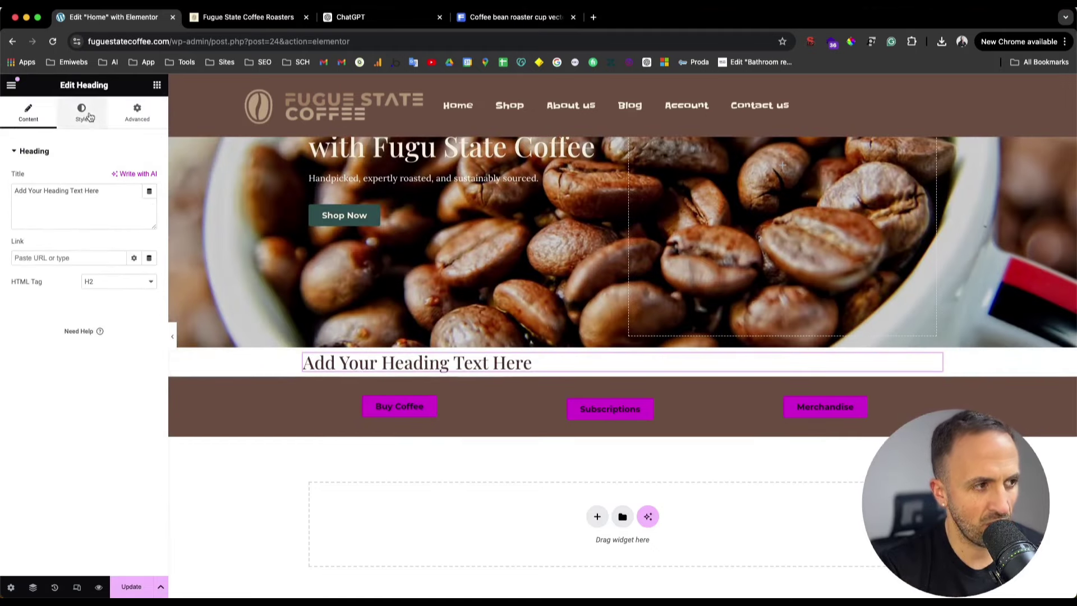
{"action": "left_click", "coordinate": [81, 112]}
{"action": "left_click", "coordinate": [119, 177]}
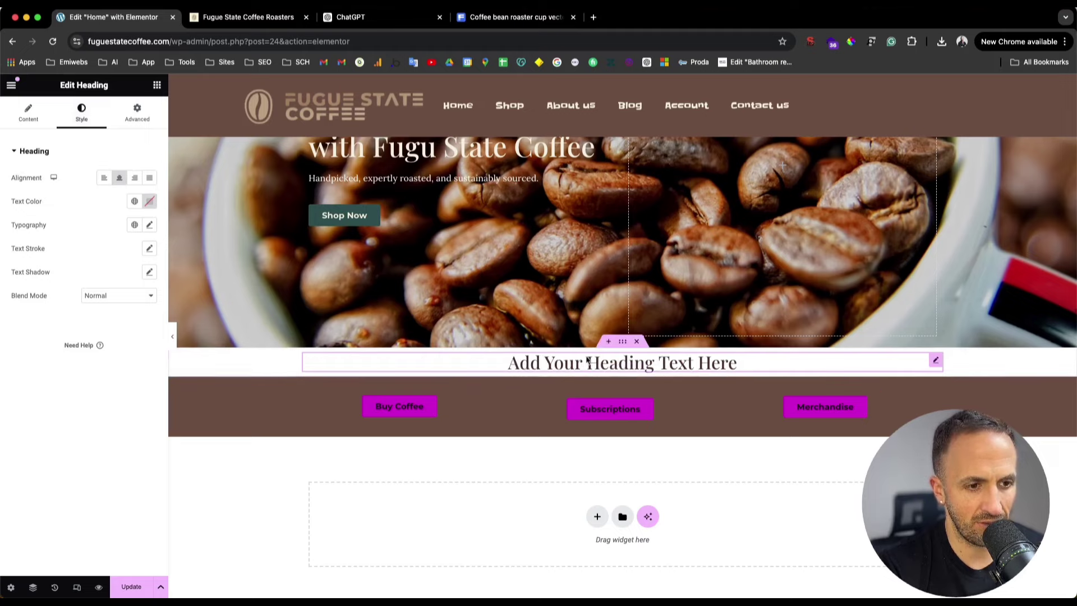
- Add a Text Editor widget beneath the new heading and center its text
{"action": "left_click", "coordinate": [157, 85]}
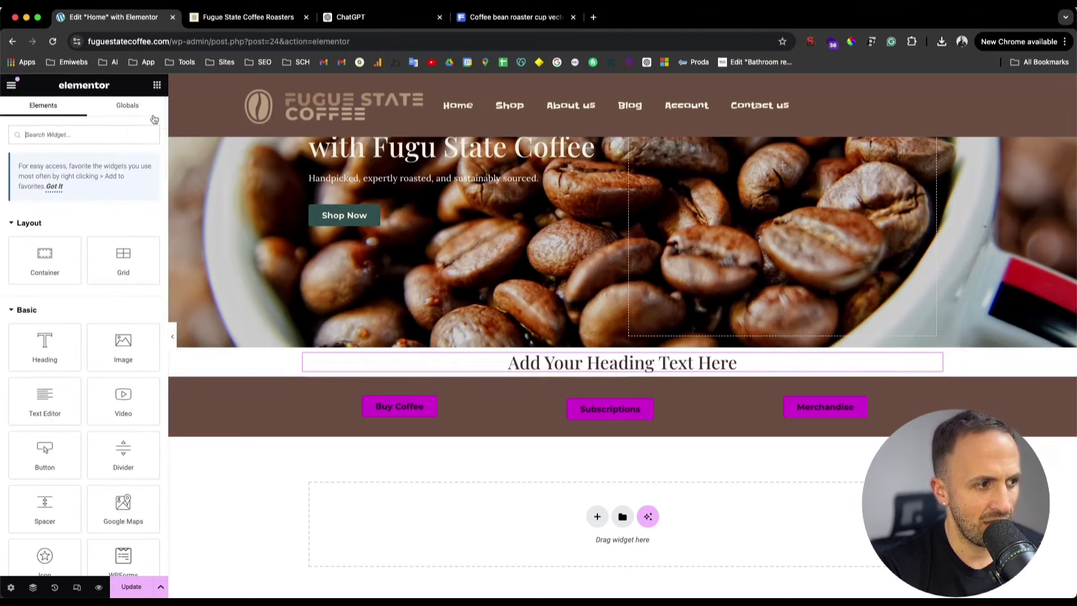
{"action": "left_click_drag", "start_coordinate": [45, 401], "coordinate": [572, 387]}
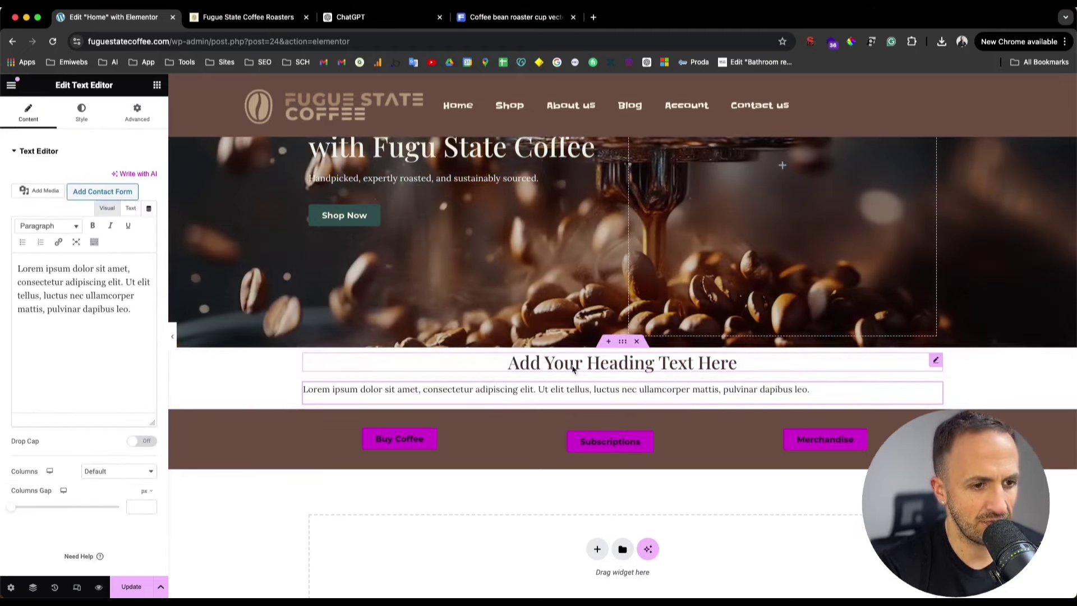
{"action": "left_click", "coordinate": [81, 112]}
{"action": "left_click", "coordinate": [119, 178]}
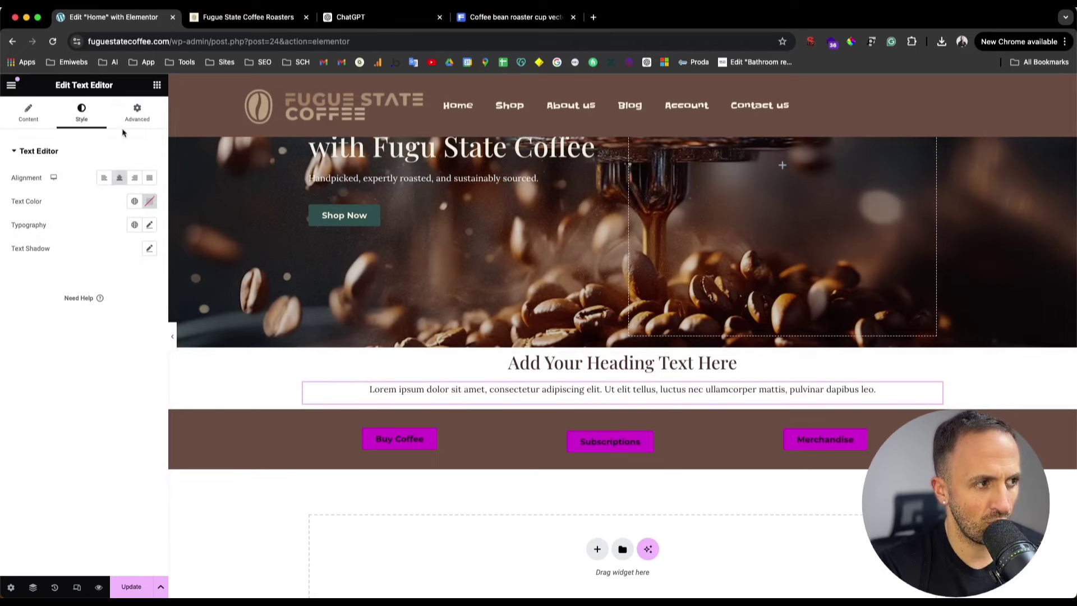
- Replace the placeholder heading below the hero with "Discover Our Bestsellers", copied from ChatGPT's Featured Products outline
{"action": "left_click", "coordinate": [157, 85]}
{"action": "left_click", "coordinate": [248, 17]}
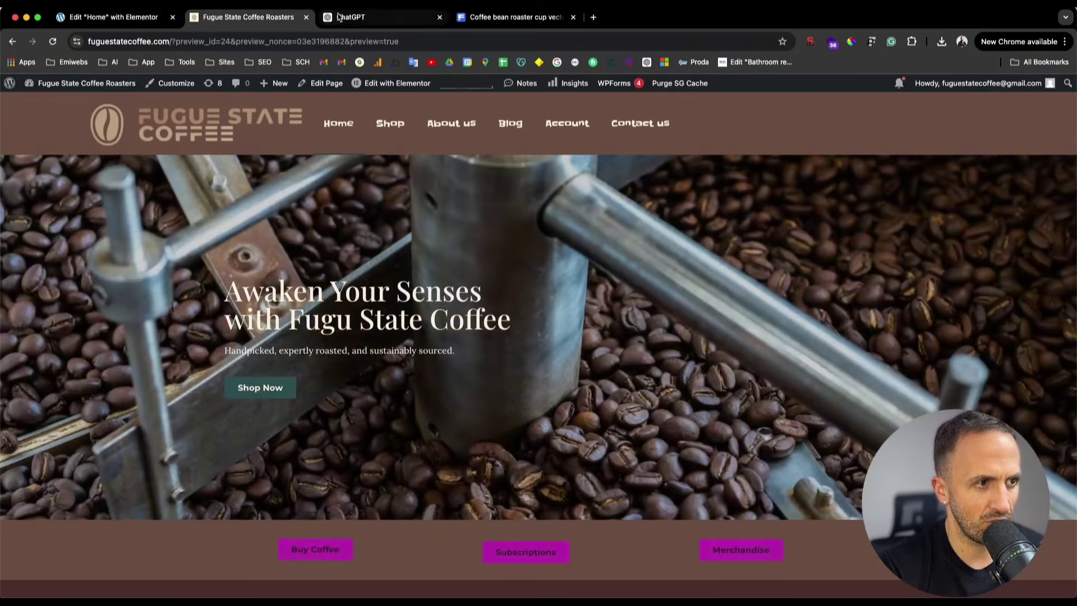
{"action": "left_click", "coordinate": [351, 16]}
{"action": "mouse_move", "coordinate": [444, 295]}
{"action": "left_mouse_down"}
{"action": "mouse_move", "coordinate": [522, 295]}
{"action": "mouse_move", "coordinate": [437, 294]}
{"action": "left_mouse_up"}
{"action": "key", "text": "super+c"}
{"action": "left_click", "coordinate": [113, 17]}
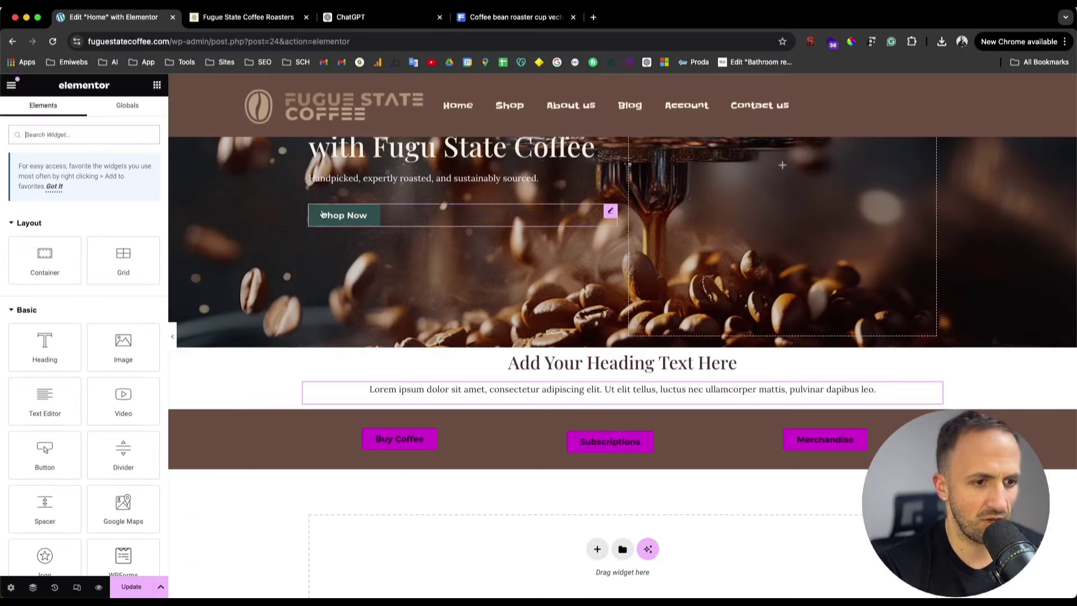
{"action": "left_click", "coordinate": [736, 363]}
{"action": "left_click", "coordinate": [28, 112]}
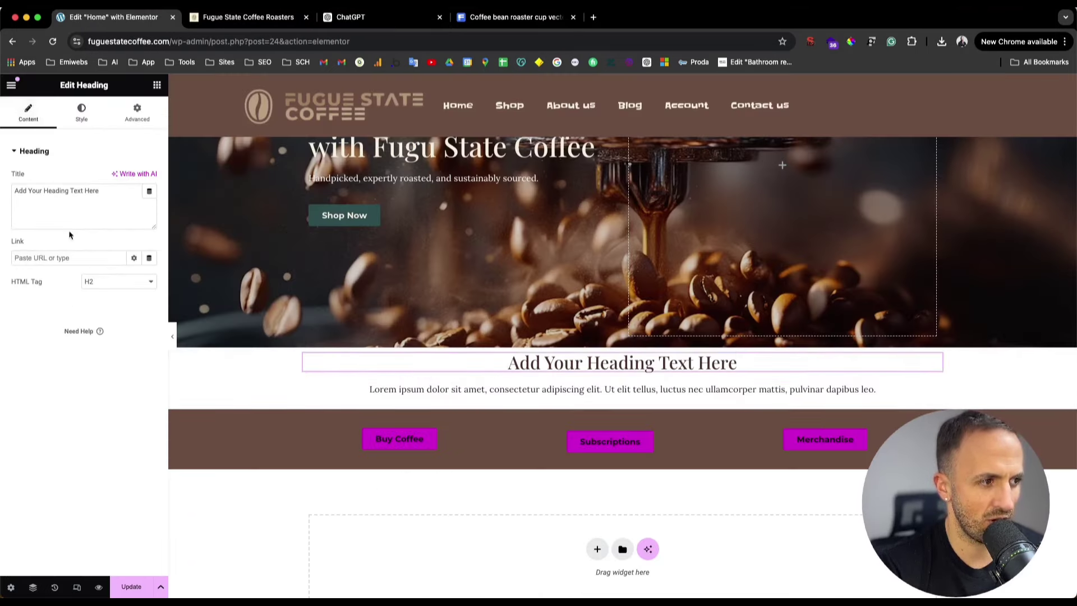
{"action": "key", "text": "super+a"}
{"action": "key", "text": "super+v"}
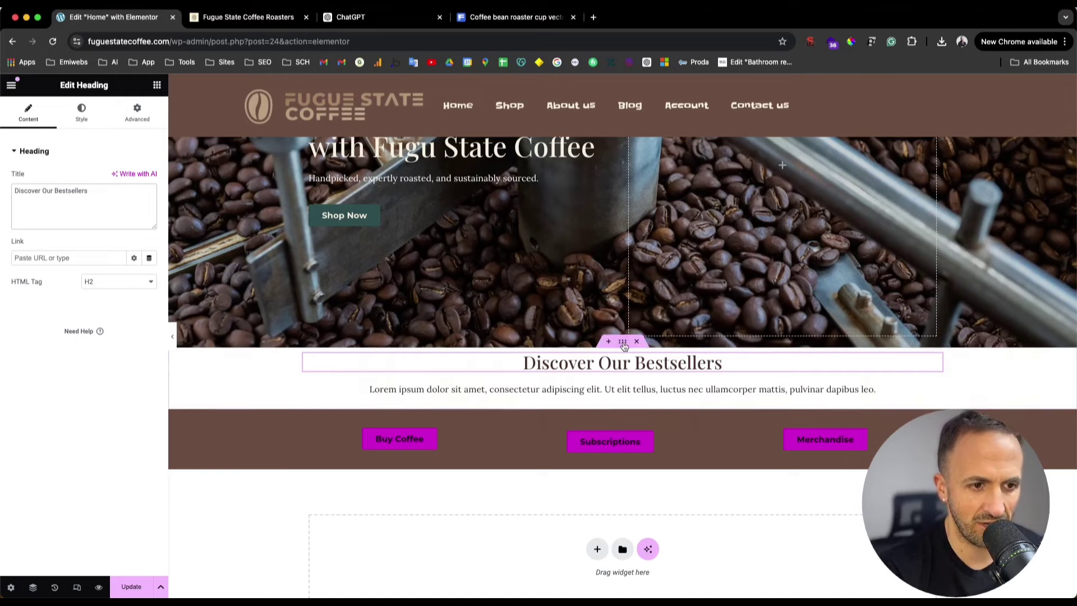
- Set the minimum height of the container holding the bestsellers heading to 420 px
{"action": "left_click", "coordinate": [623, 341]}
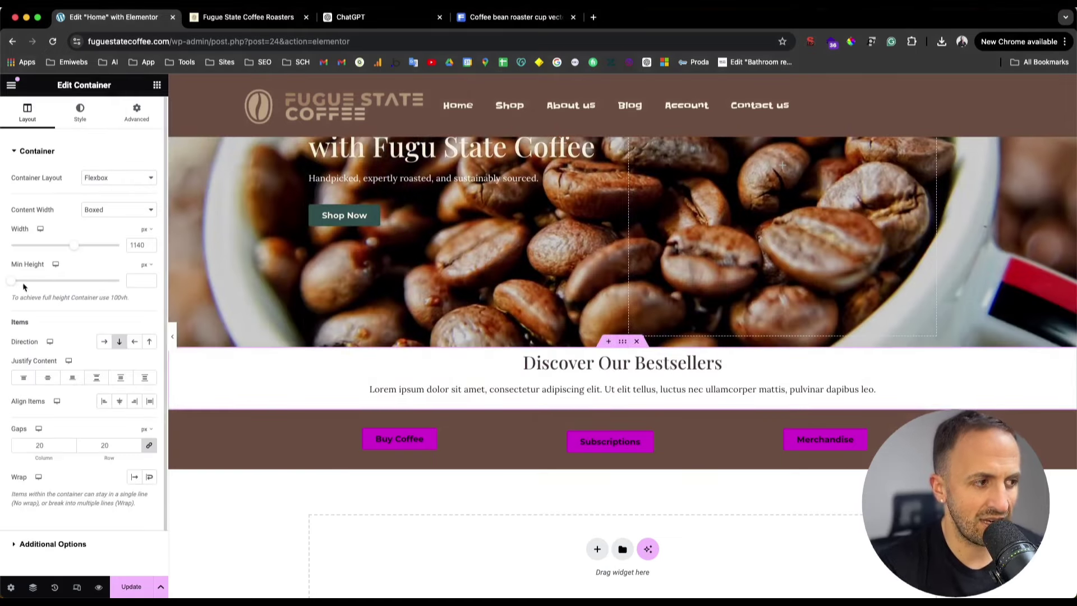
{"action": "left_click_drag", "start_coordinate": [12, 287], "coordinate": [42, 287]}
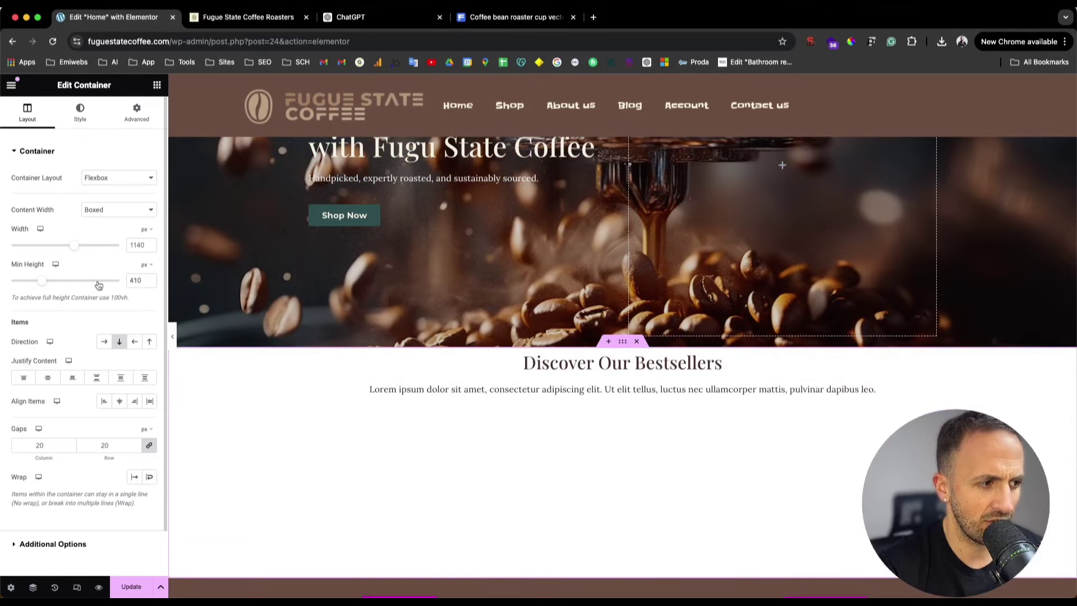
{"action": "left_click", "coordinate": [150, 284]}
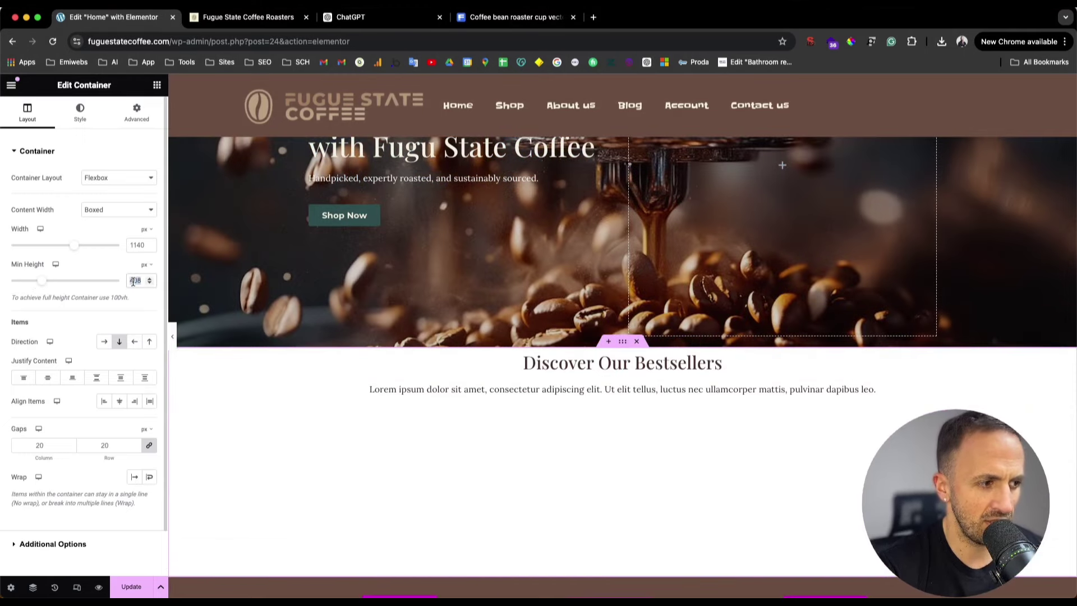
{"action": "type", "text": "4230"}
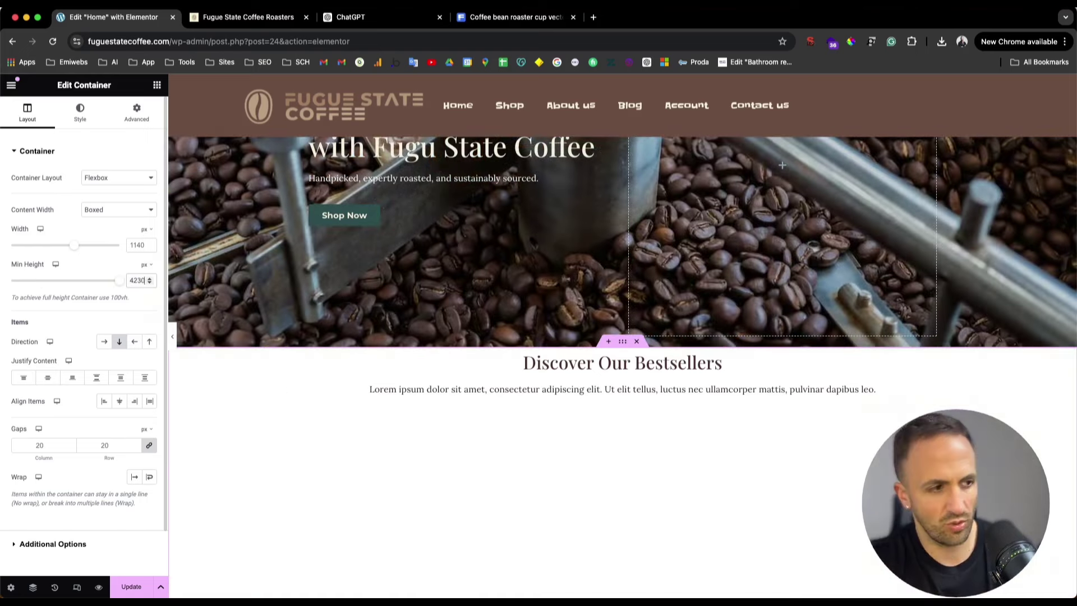
{"action": "key", "text": "BackSpace"}
{"action": "key", "text": "BackSpace"}
{"action": "type", "text": "0"}
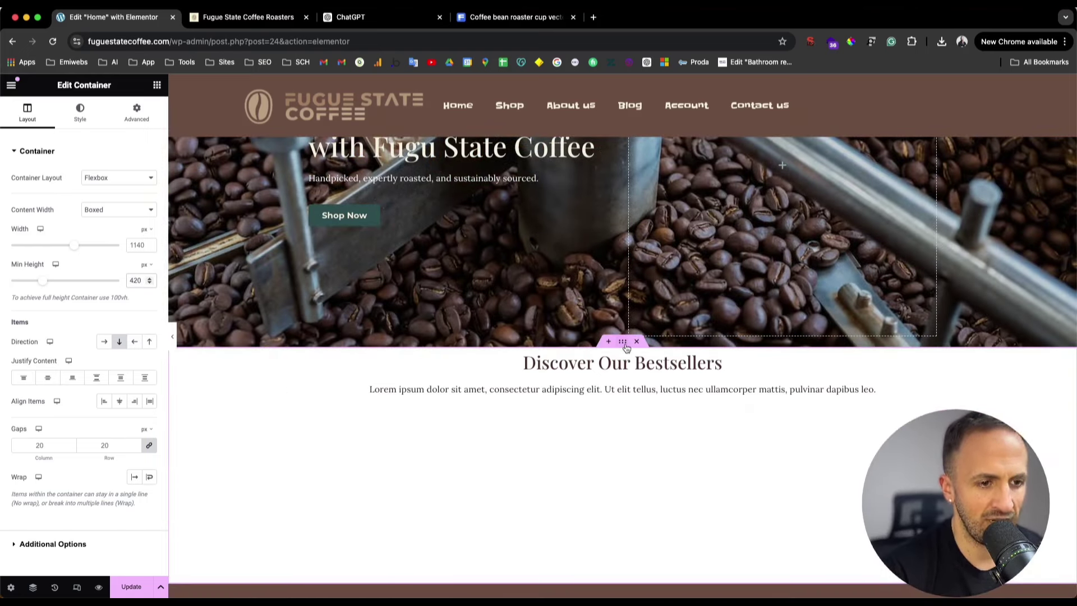
- Unlink the bestsellers container's padding values and set its top and bottom padding to 40 px each
{"action": "left_click", "coordinate": [140, 115]}
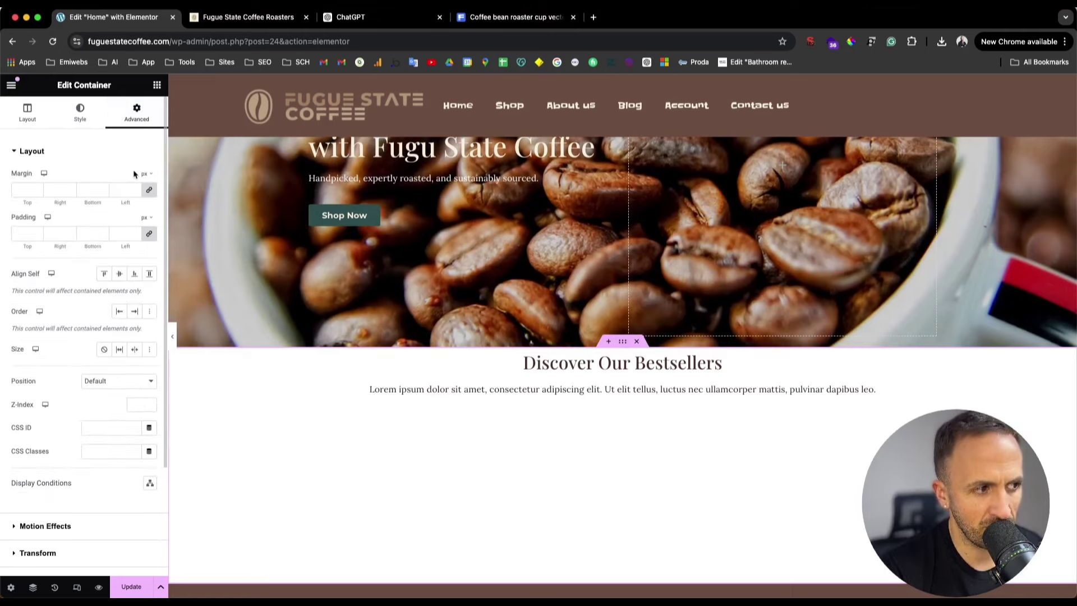
{"action": "left_click", "coordinate": [149, 233]}
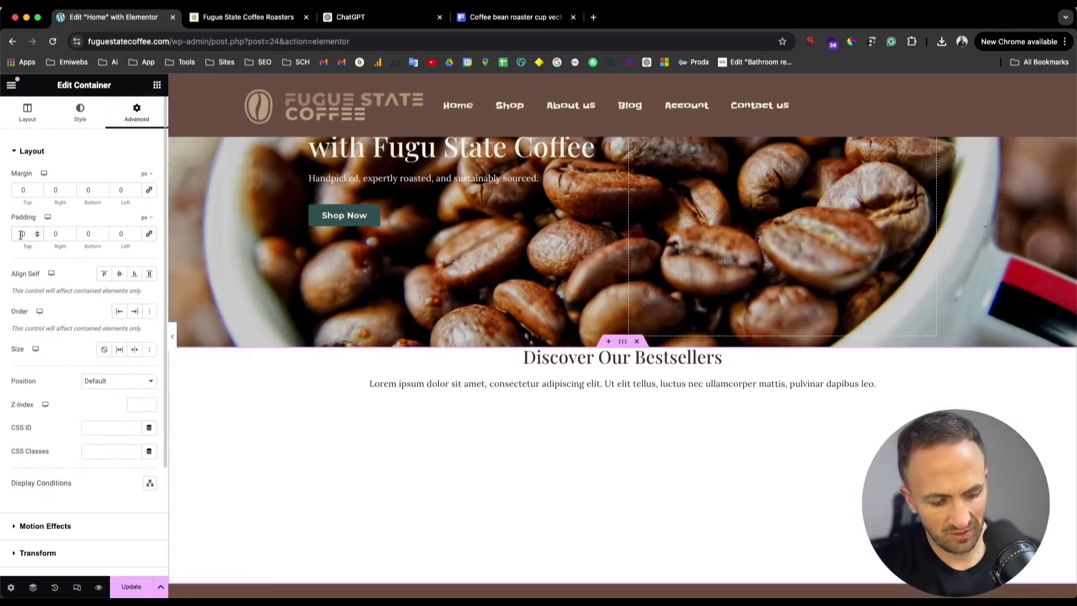
{"action": "type", "text": "4"}
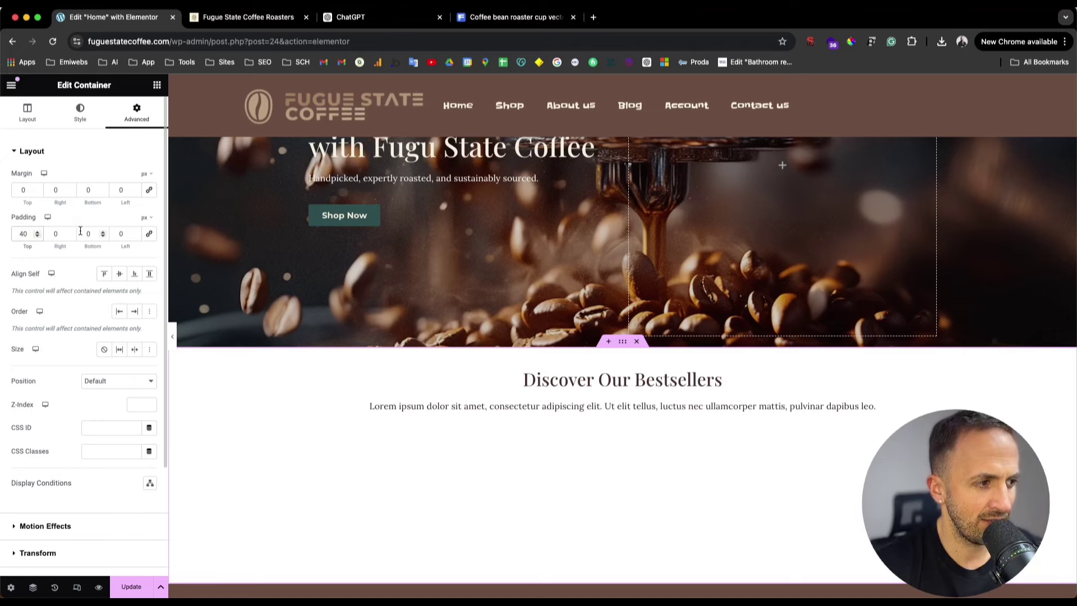
{"action": "left_click", "coordinate": [80, 233]}
{"action": "type", "text": "4"}
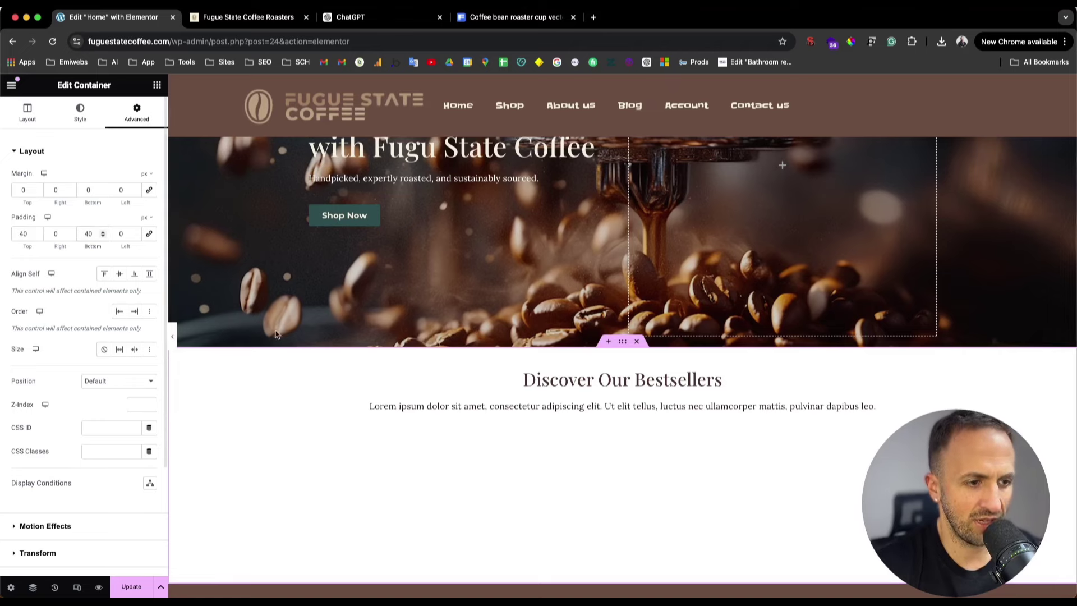
- Find the Products widget and add it beneath the centered paragraph in the bestsellers container
{"action": "left_click", "coordinate": [156, 86]}
{"action": "scroll", "coordinate": [156, 86], "scroll_direction": "up", "scroll_amount": 5}
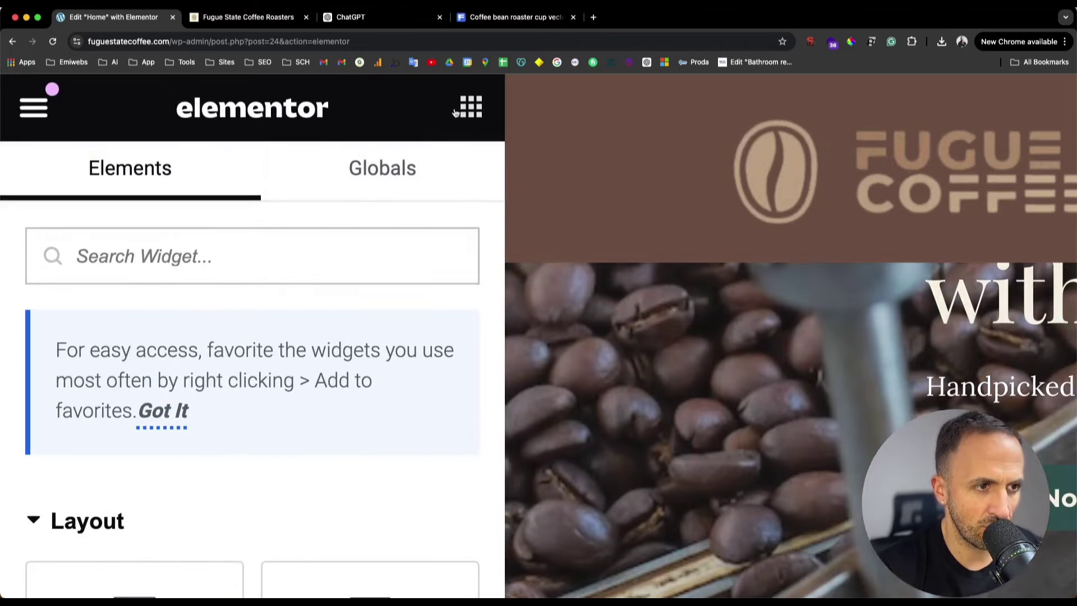
{"action": "scroll", "coordinate": [359, 462], "scroll_direction": "down", "scroll_amount": 5}
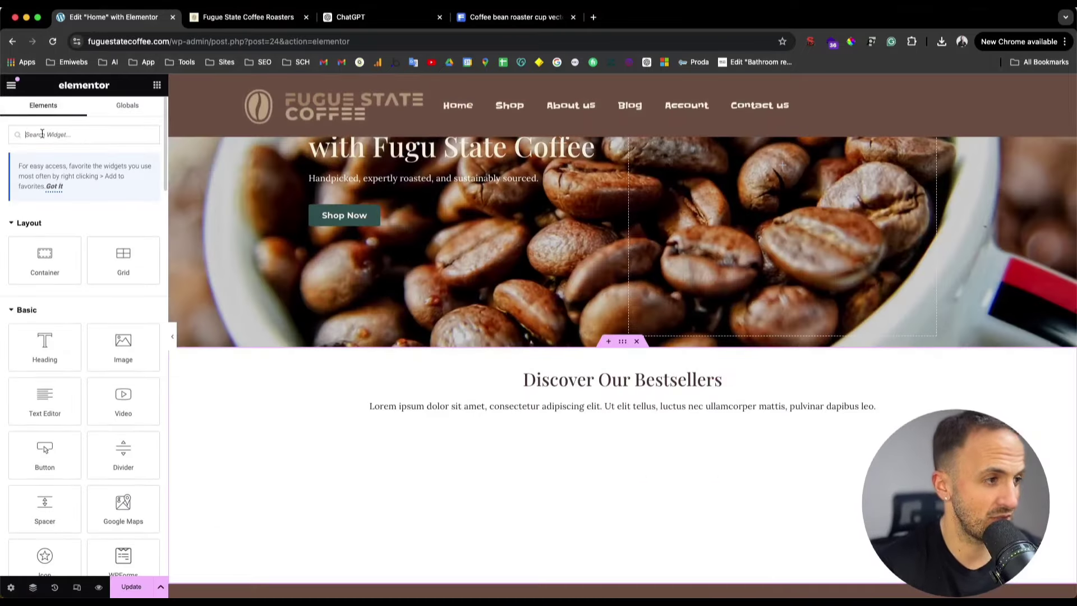
{"action": "left_click", "coordinate": [42, 134]}
{"action": "type", "text": "pro"}
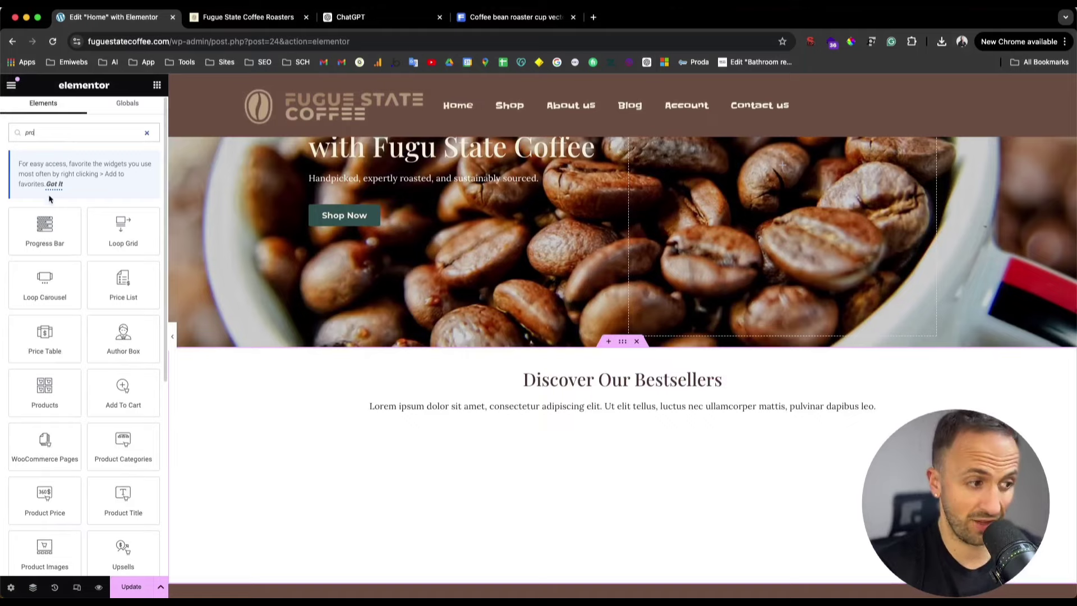
{"action": "left_click_drag", "start_coordinate": [44, 393], "coordinate": [594, 415]}
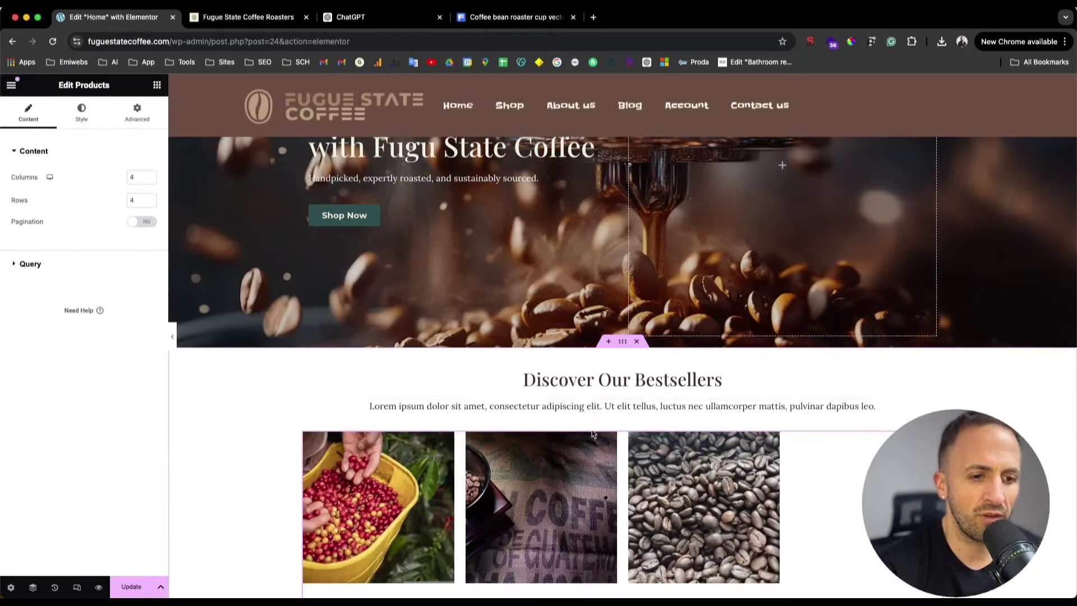
- Set the product grid to 3 columns and 1 row
{"action": "scroll", "coordinate": [592, 425], "scroll_direction": "down", "scroll_amount": 1}
{"action": "scroll", "coordinate": [600, 438], "scroll_direction": "down", "scroll_amount": 2}
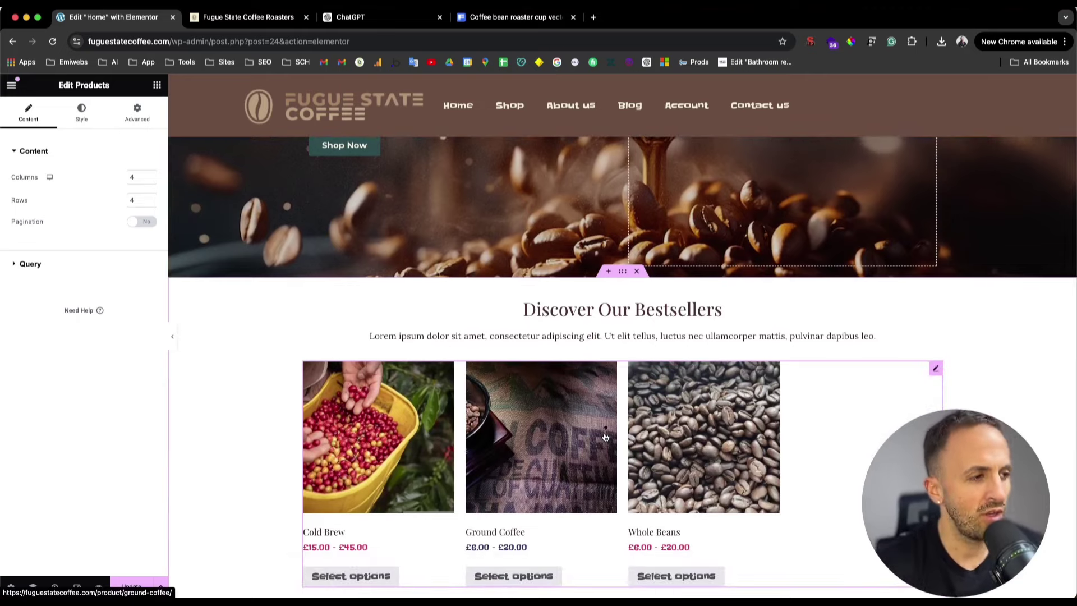
{"action": "left_click", "coordinate": [150, 179]}
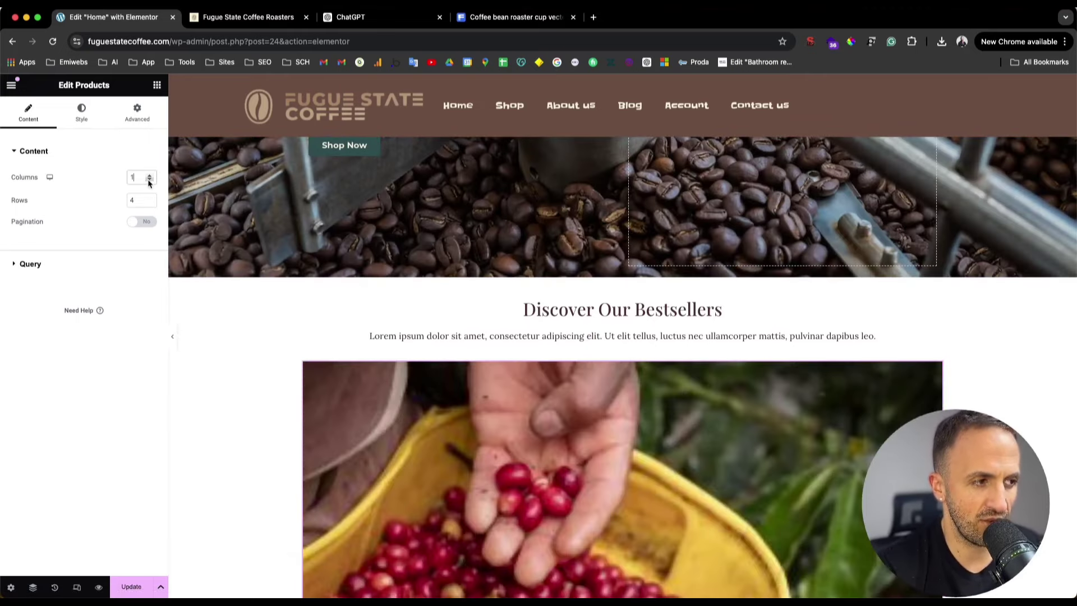
{"action": "left_click", "coordinate": [149, 177]}
{"action": "left_click", "coordinate": [148, 178]}
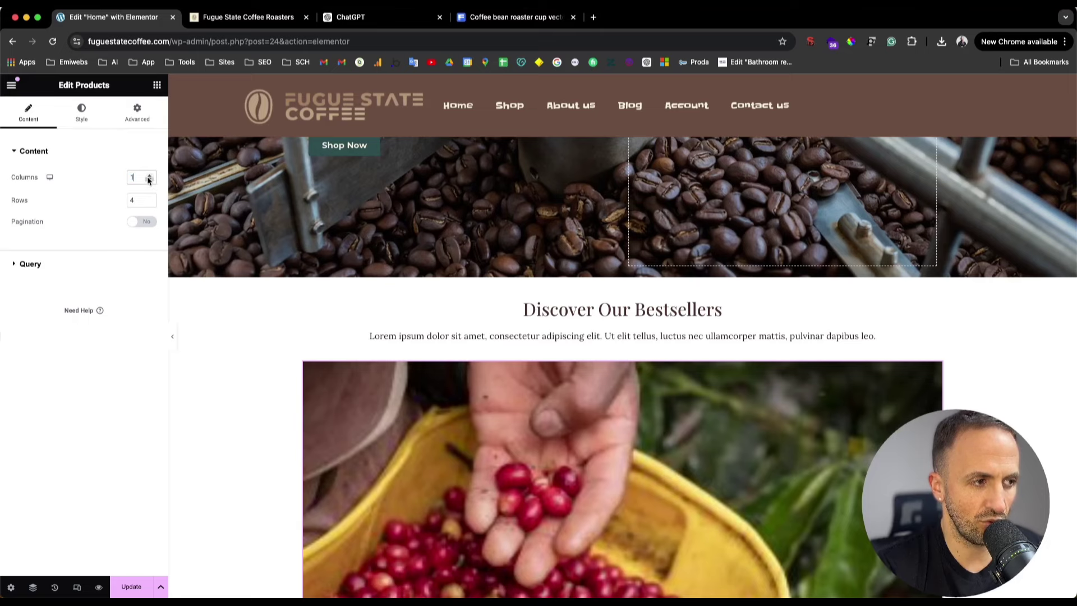
{"action": "left_click", "coordinate": [150, 176]}
{"action": "left_click", "coordinate": [150, 176]}
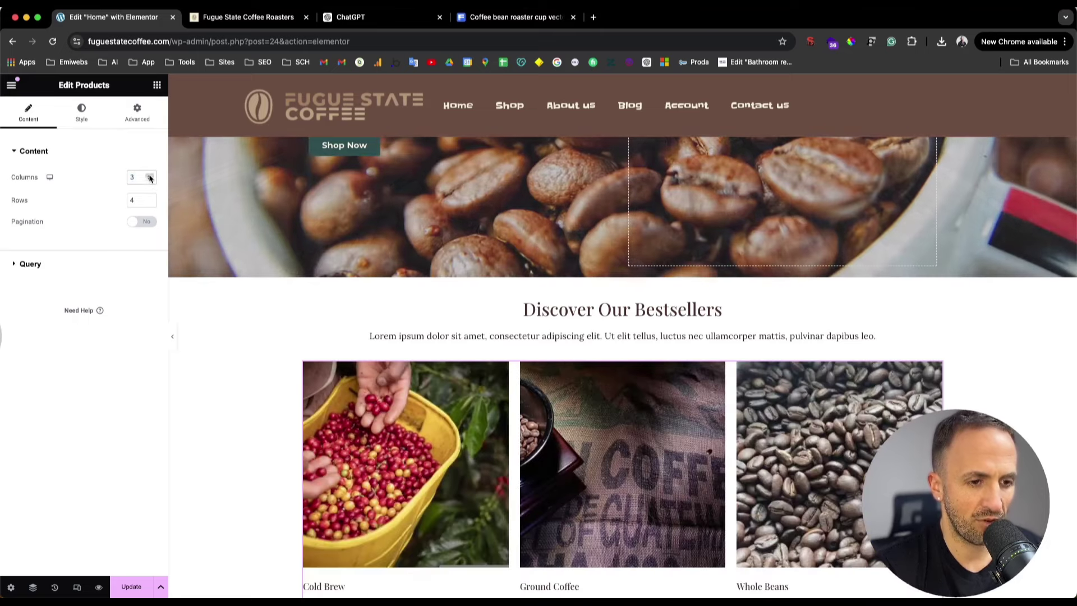
{"action": "scroll", "coordinate": [389, 470], "scroll_direction": "down", "scroll_amount": 1}
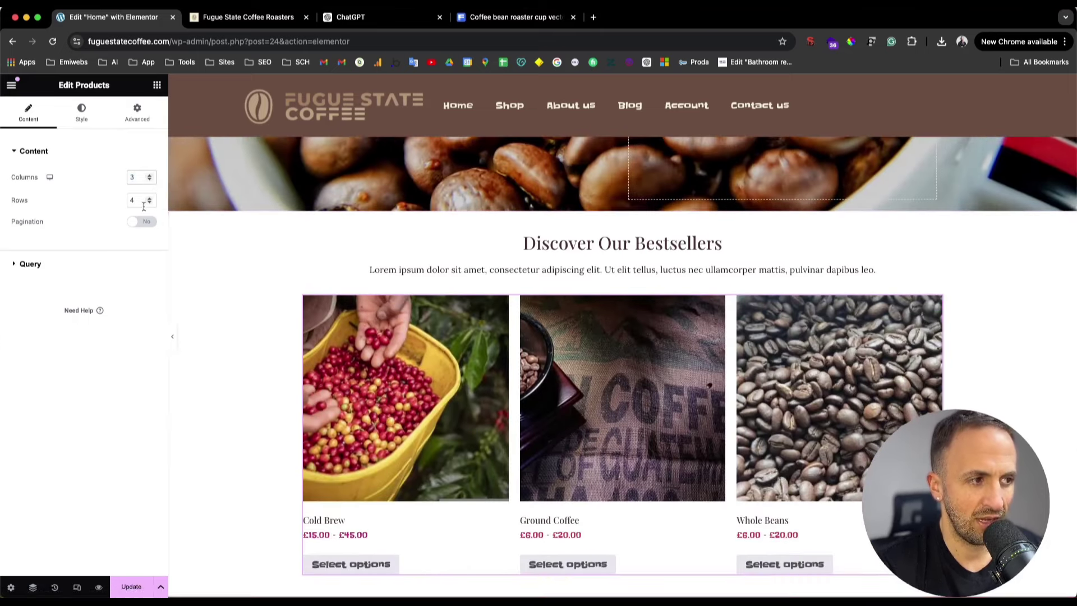
{"action": "left_click", "coordinate": [152, 203]}
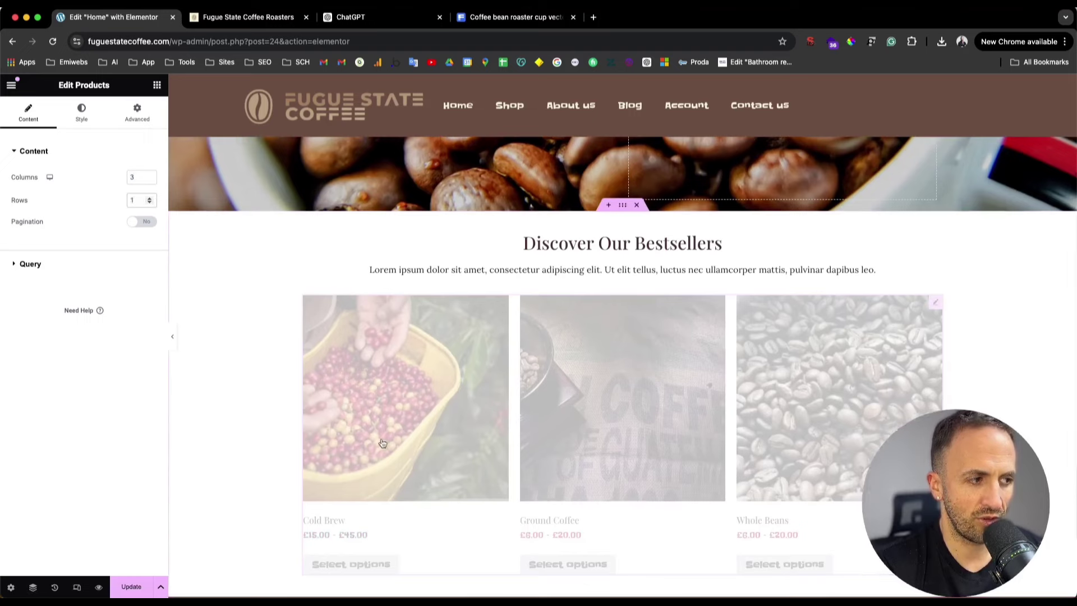
{"action": "scroll", "coordinate": [459, 464], "scroll_direction": "down", "scroll_amount": 1}
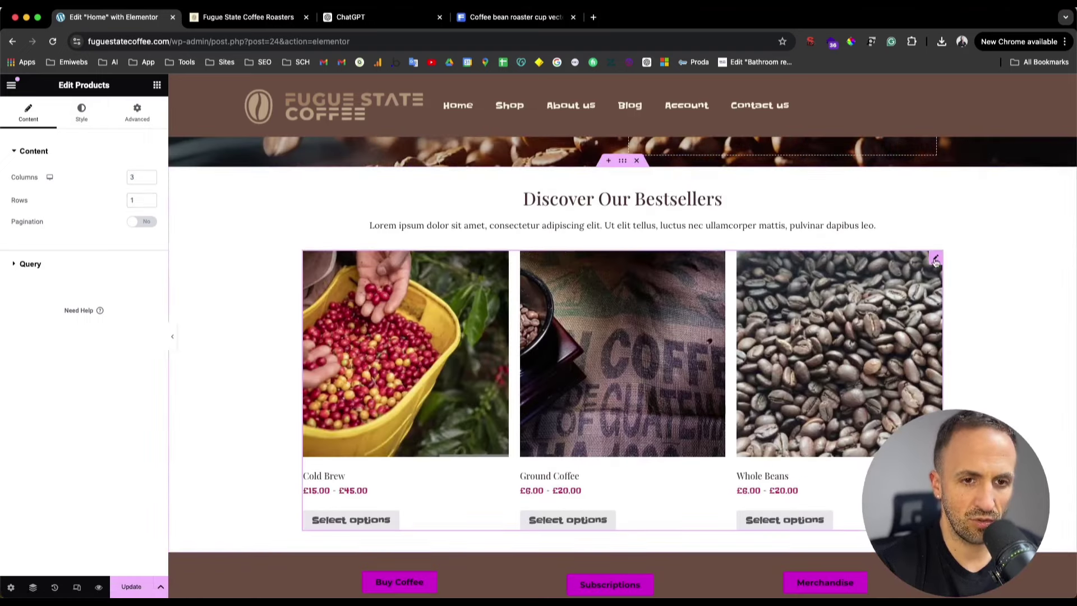
- Center-align the products and give their buttons a Deep Green background with Cream text from the global colors
{"action": "left_click", "coordinate": [99, 121]}
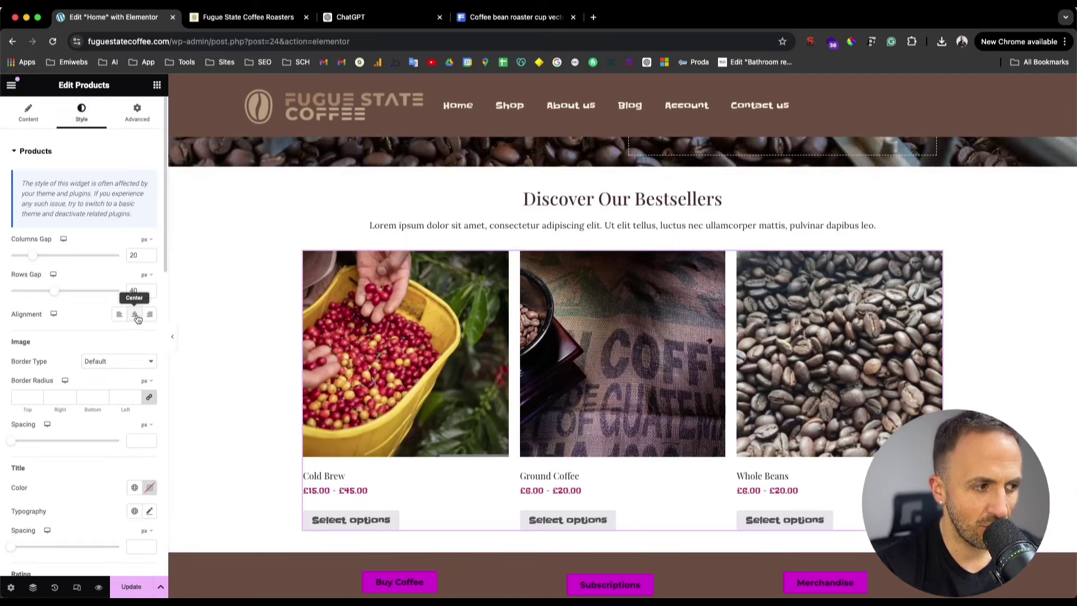
{"action": "left_click", "coordinate": [135, 317]}
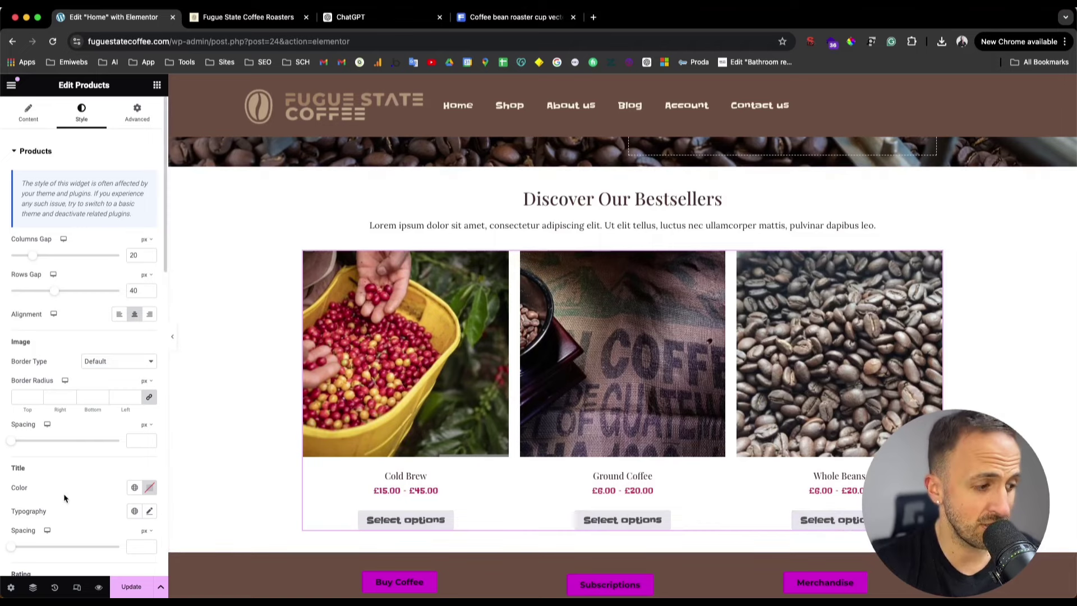
{"action": "scroll", "coordinate": [70, 500], "scroll_direction": "down", "scroll_amount": 6}
{"action": "scroll", "coordinate": [72, 430], "scroll_direction": "down", "scroll_amount": 4}
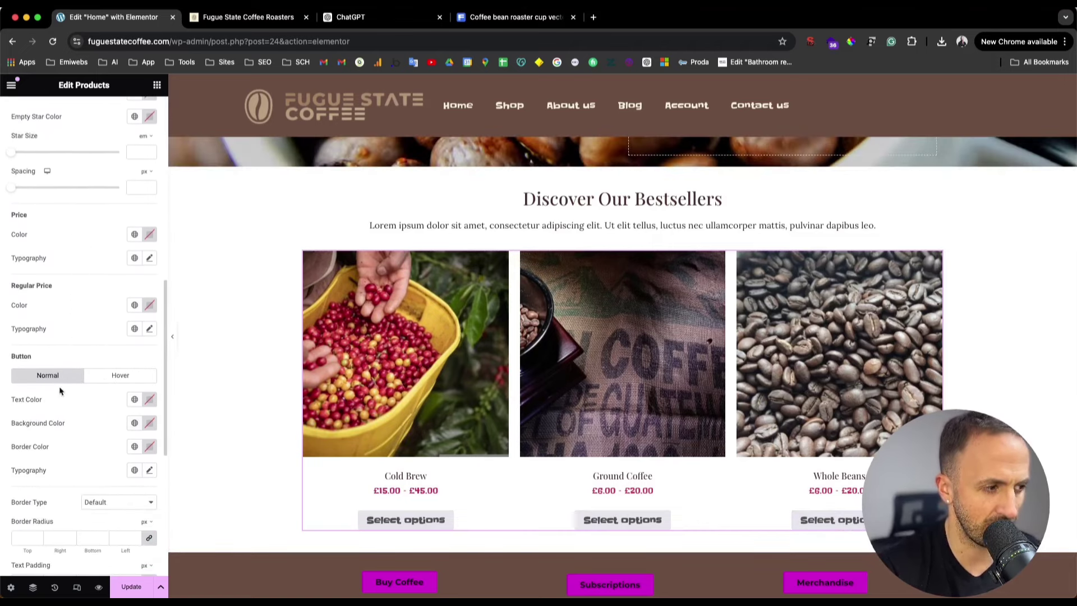
{"action": "scroll", "coordinate": [26, 372], "scroll_direction": "up", "scroll_amount": 5}
{"action": "scroll", "coordinate": [74, 378], "scroll_direction": "down", "scroll_amount": 3}
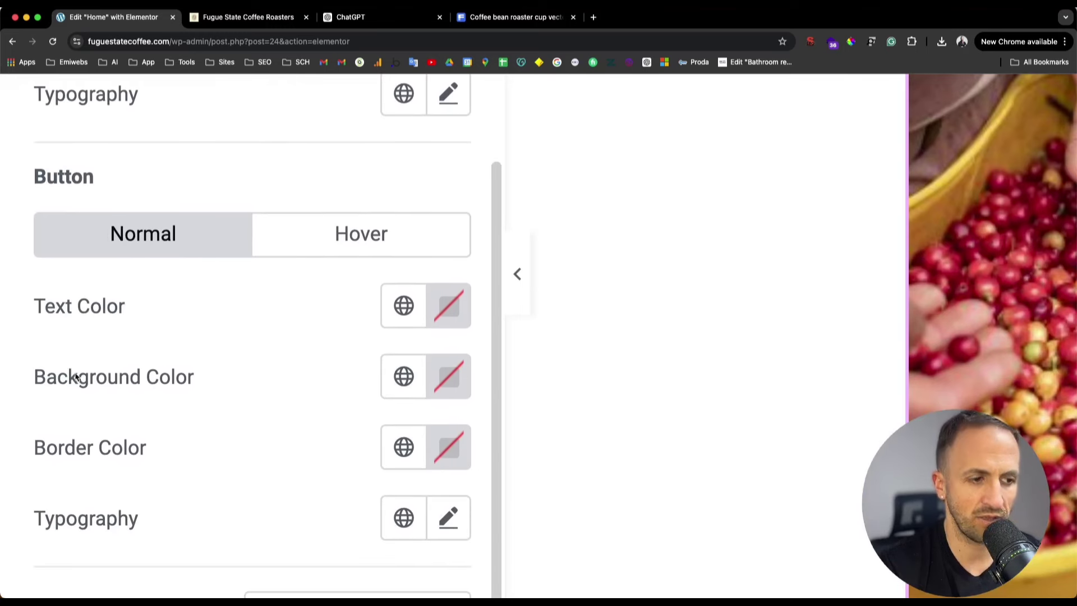
{"action": "left_click", "coordinate": [403, 376]}
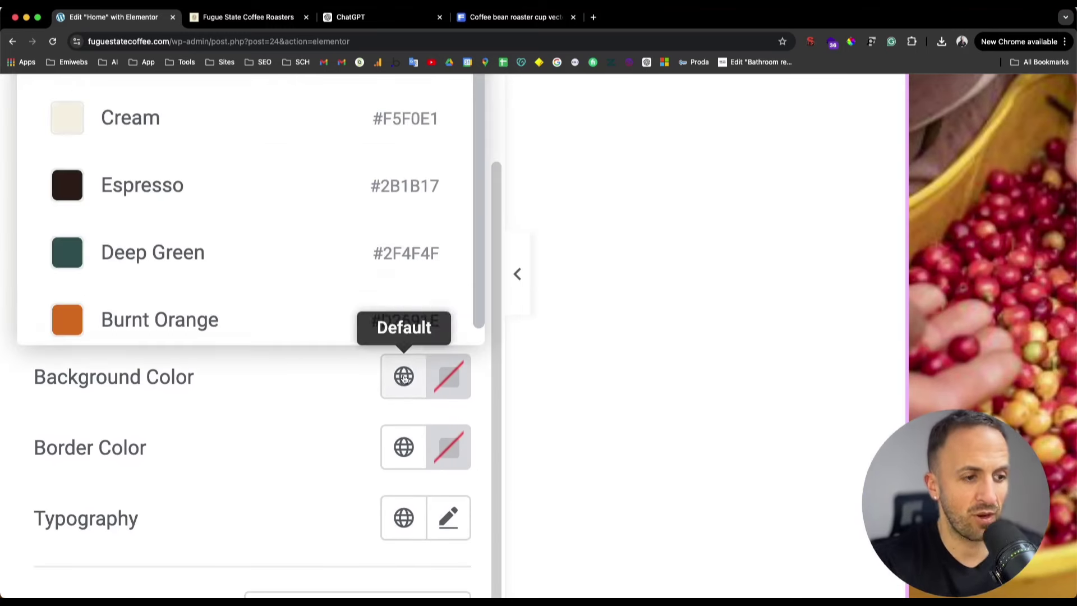
{"action": "left_click", "coordinate": [170, 252]}
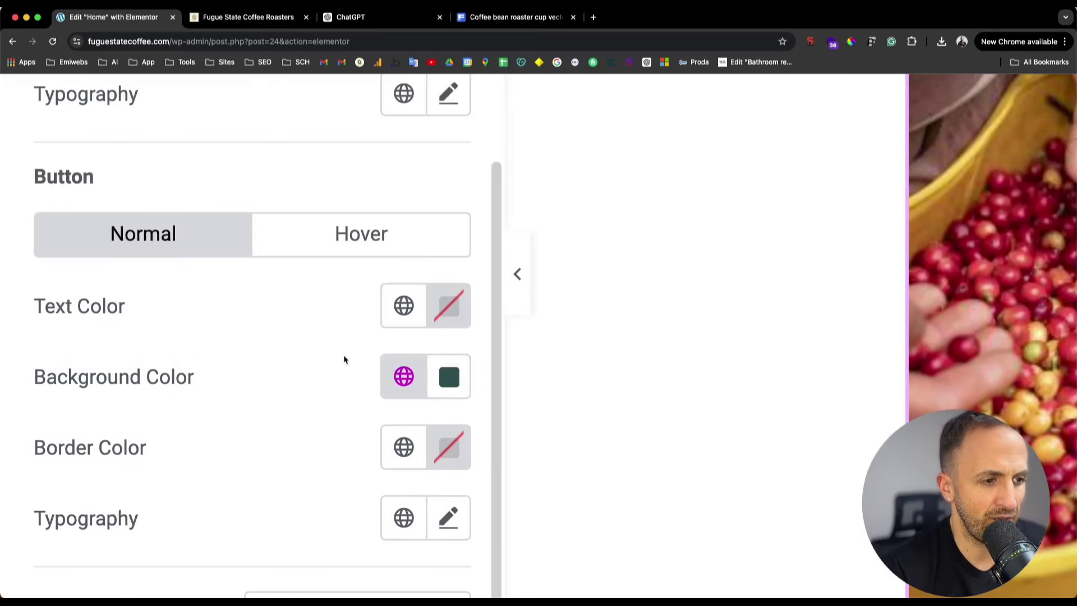
{"action": "left_click", "coordinate": [410, 309]}
{"action": "scroll", "coordinate": [228, 226], "scroll_direction": "up", "scroll_amount": 4}
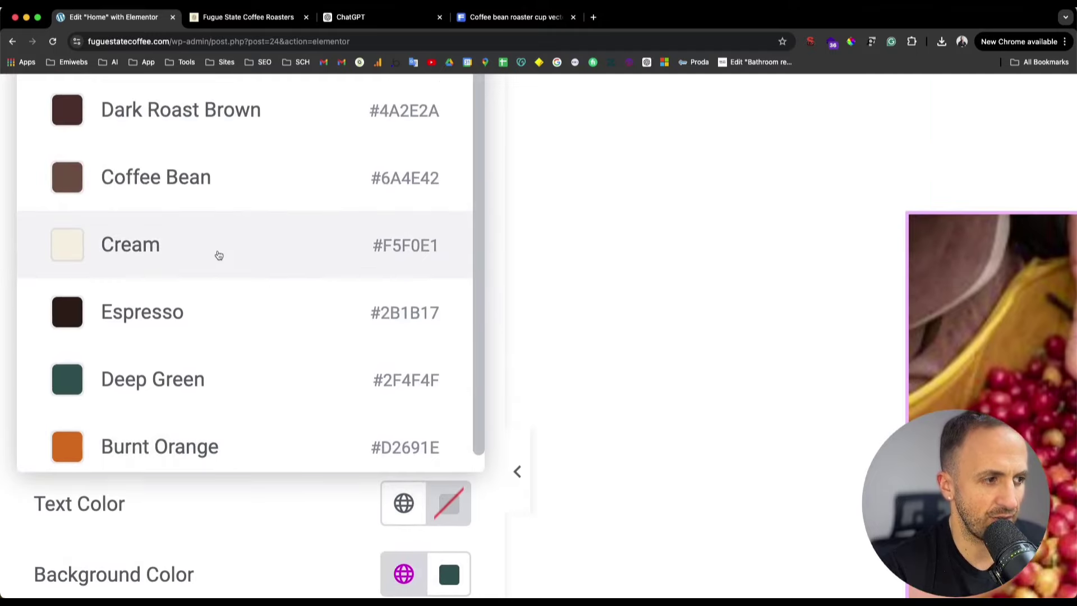
{"action": "left_click", "coordinate": [217, 253]}
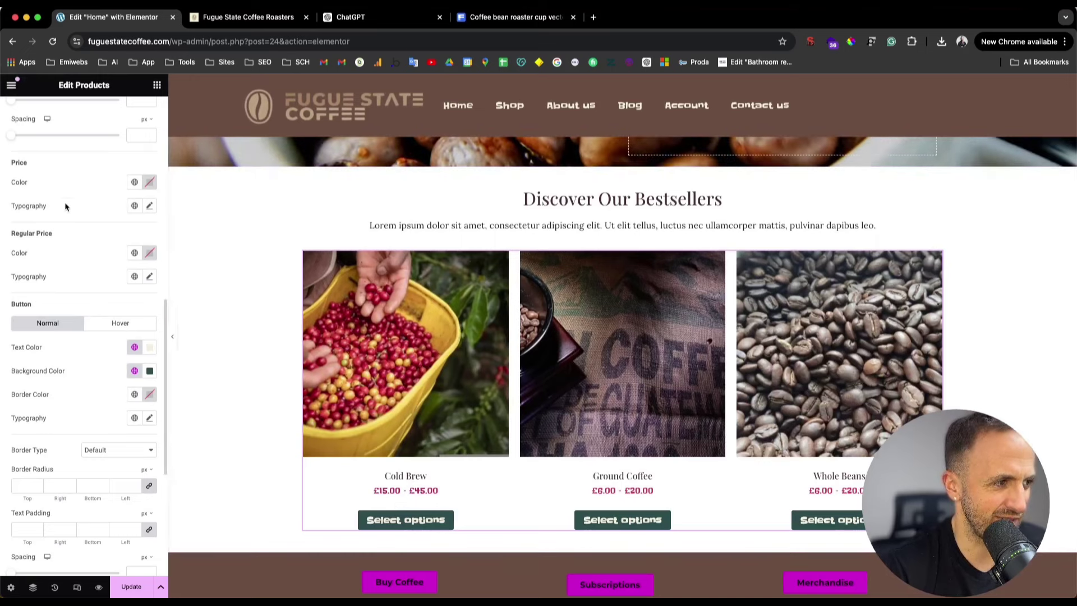
- Set the product price color to the global Burnt Orange and update the page
{"action": "left_click", "coordinate": [134, 182]}
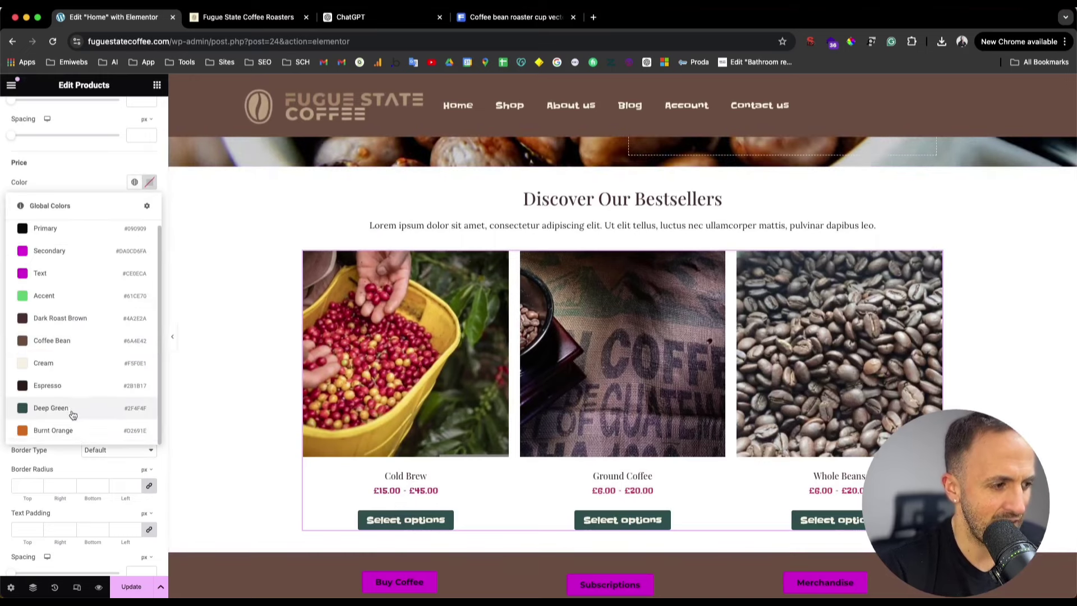
{"action": "left_click", "coordinate": [67, 430]}
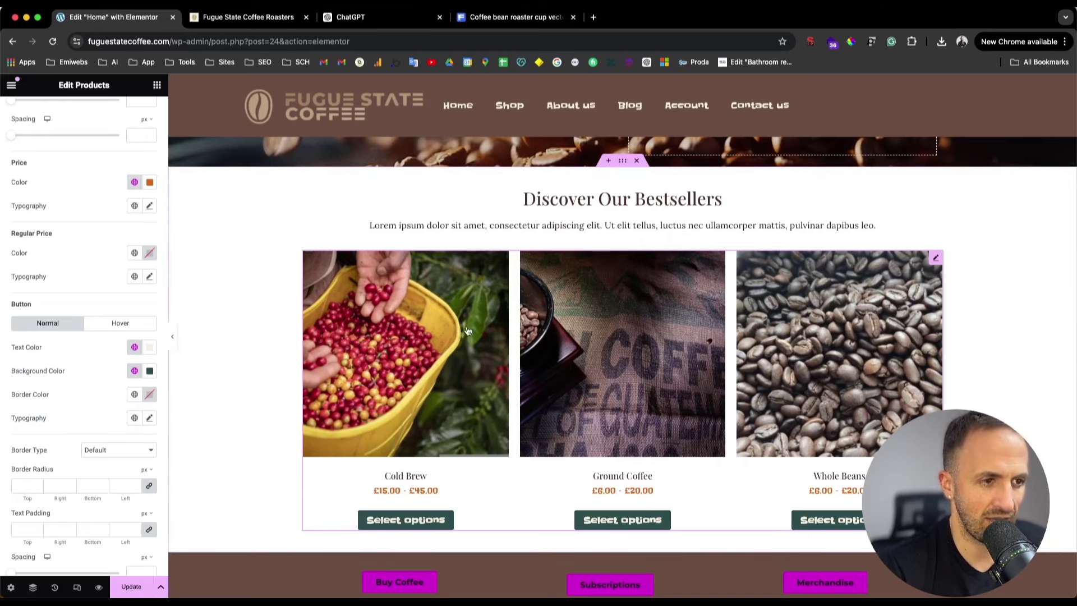
{"action": "left_click", "coordinate": [126, 587]}
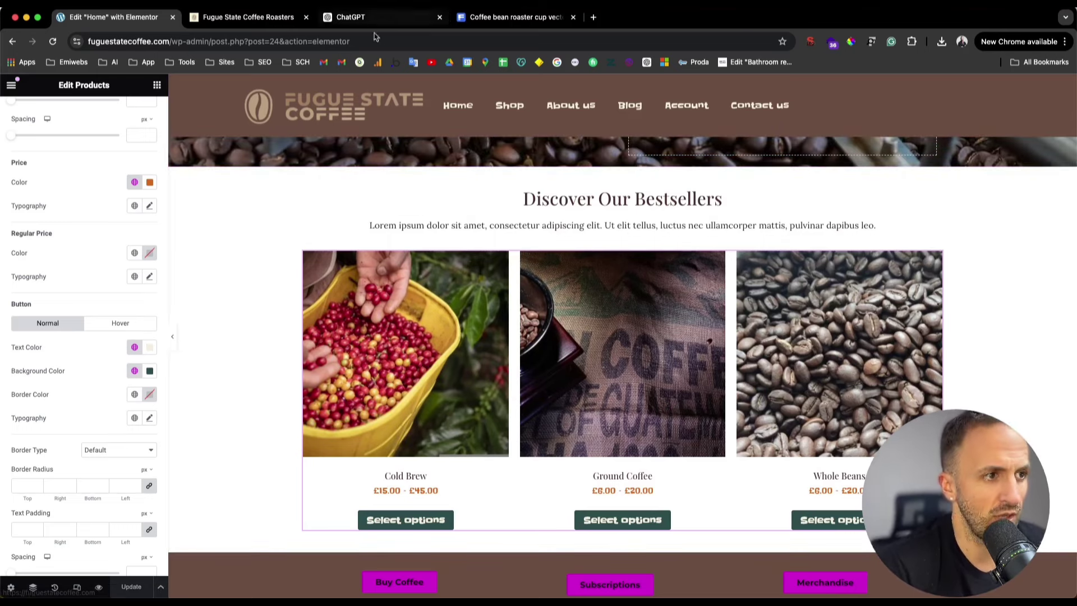
- Compare ChatGPT's Featured Products suggestions with the page preview, then locate the About Us Section in the suggested home page structure
{"action": "left_click", "coordinate": [639, 233]}
{"action": "left_click", "coordinate": [409, 15]}
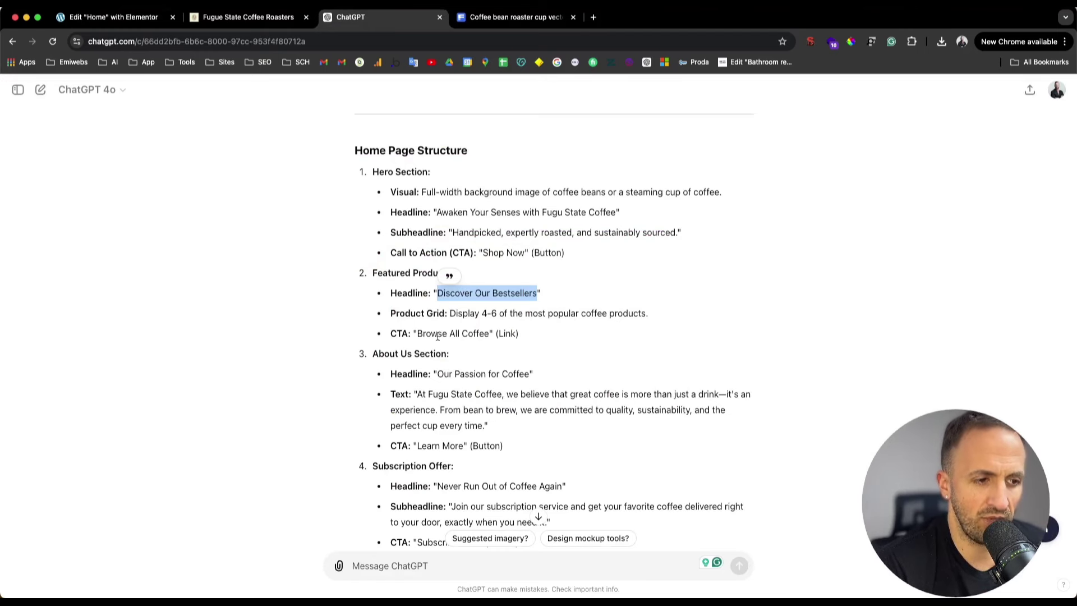
{"action": "left_click_drag", "start_coordinate": [417, 333], "coordinate": [499, 332]}
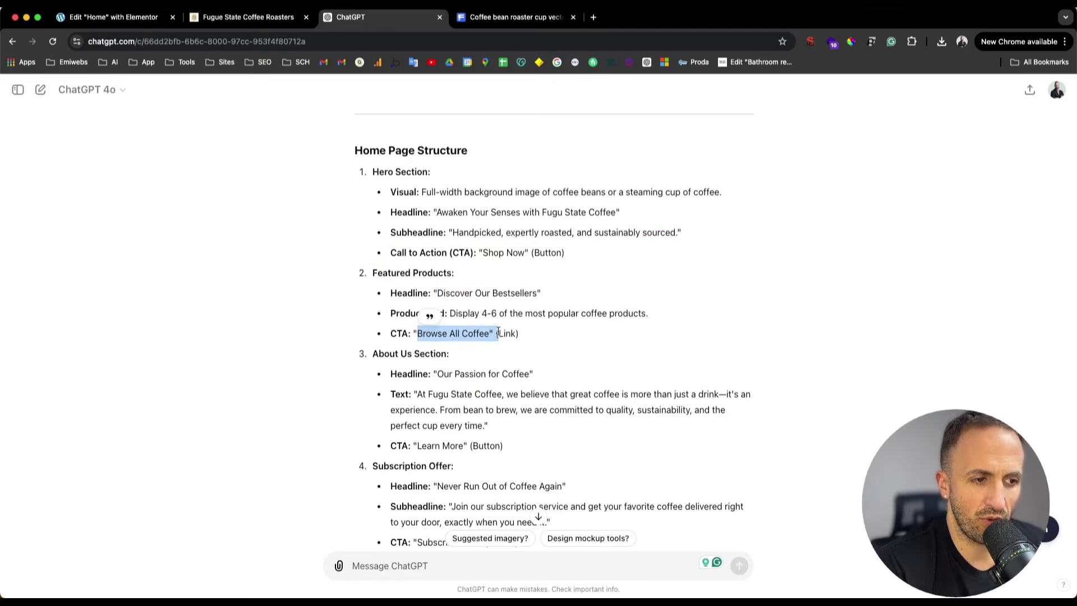
{"action": "left_click", "coordinate": [270, 17]}
{"action": "scroll", "coordinate": [418, 381], "scroll_direction": "down", "scroll_amount": 5}
{"action": "scroll", "coordinate": [418, 381], "scroll_direction": "up", "scroll_amount": 3}
{"action": "scroll", "coordinate": [418, 381], "scroll_direction": "down", "scroll_amount": 5}
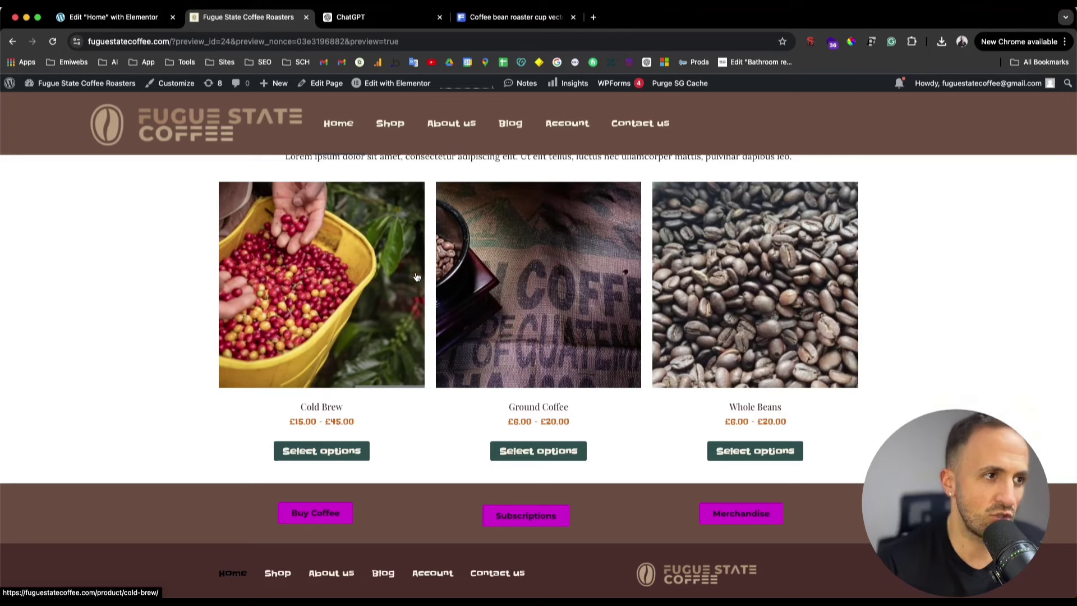
{"action": "left_click", "coordinate": [416, 26]}
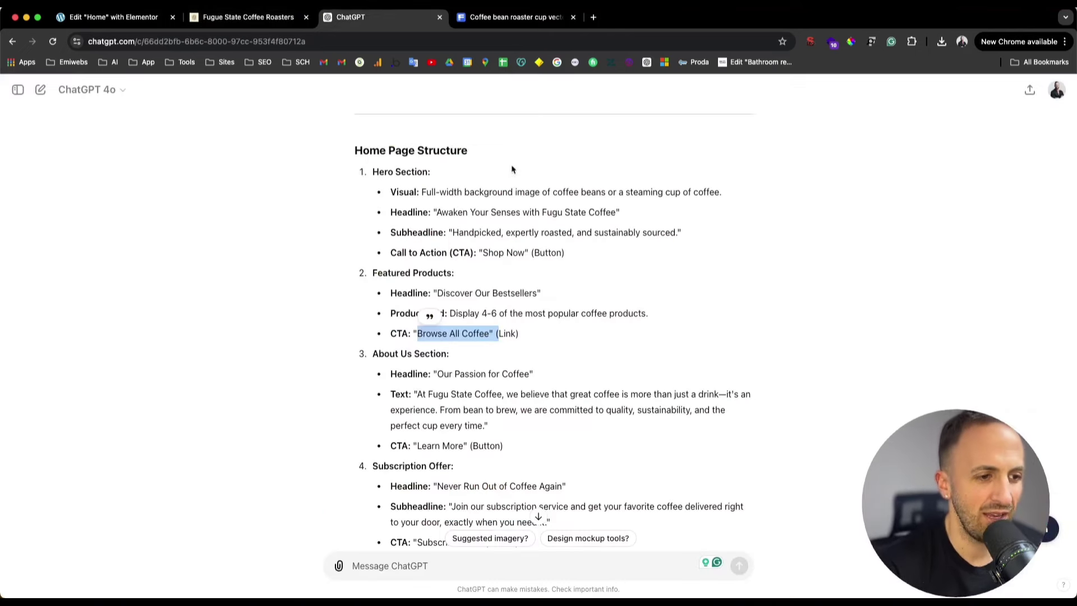
{"action": "scroll", "coordinate": [482, 224], "scroll_direction": "down", "scroll_amount": 5}
{"action": "left_click", "coordinate": [399, 227]}
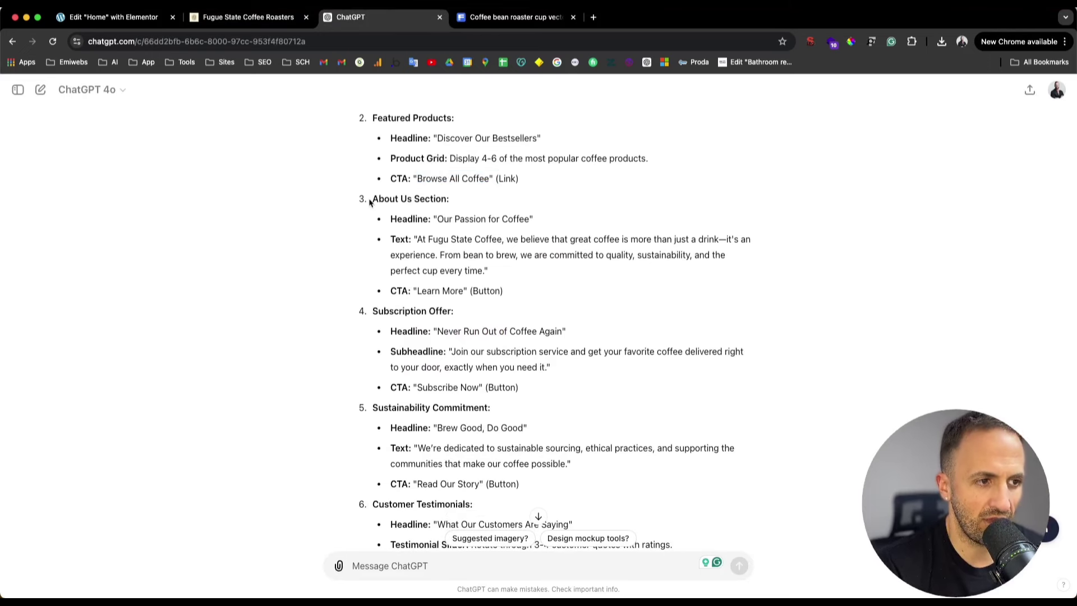
{"action": "left_click_drag", "start_coordinate": [369, 203], "coordinate": [461, 202]}
- In the Elementor editor, insert a flexbox container with two equal columns between the product grid and the brown button row
{"action": "left_click", "coordinate": [241, 17]}
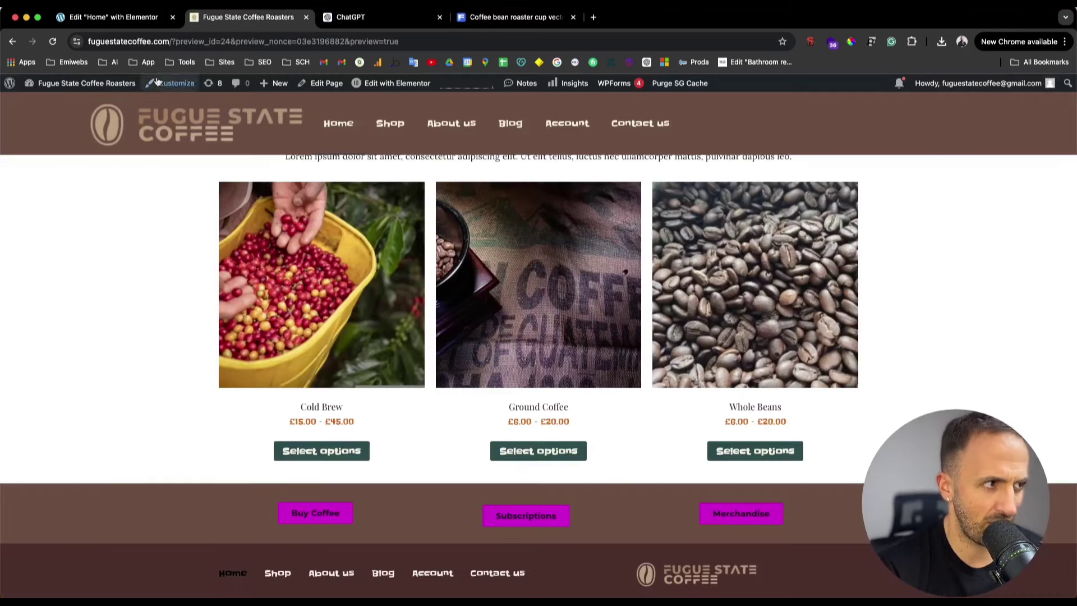
{"action": "left_click", "coordinate": [142, 18]}
{"action": "scroll", "coordinate": [471, 421], "scroll_direction": "down", "scroll_amount": 5}
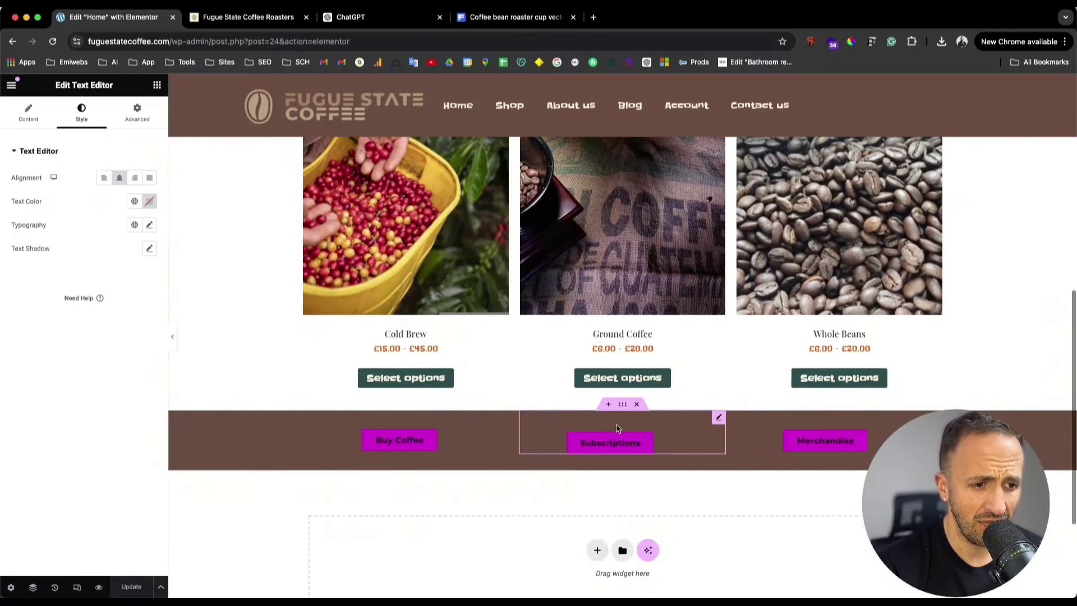
{"action": "left_click", "coordinate": [608, 404]}
{"action": "left_click", "coordinate": [597, 458]}
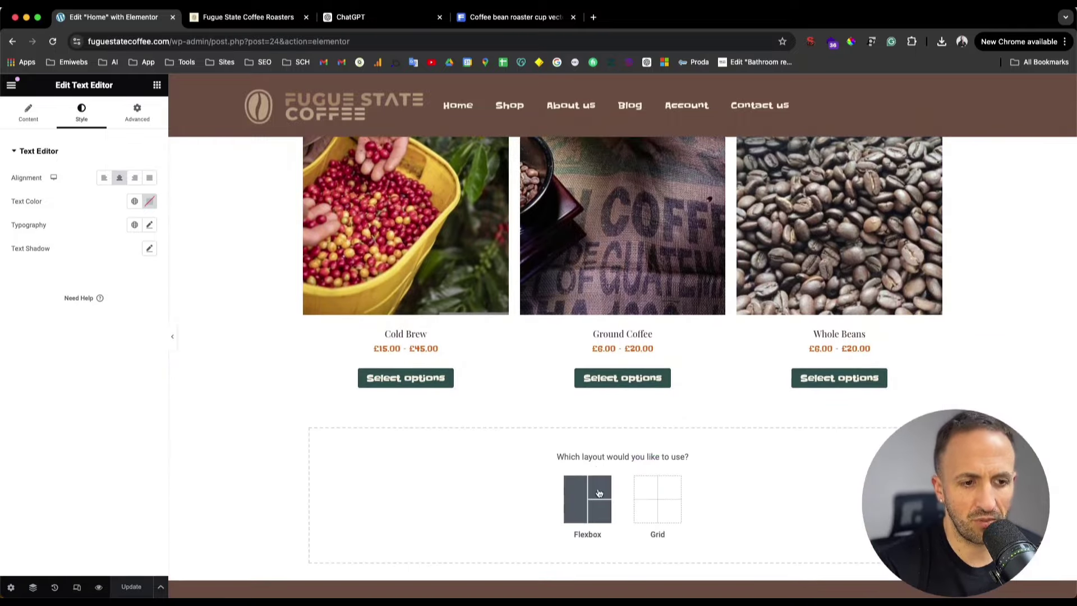
{"action": "left_click", "coordinate": [595, 512]}
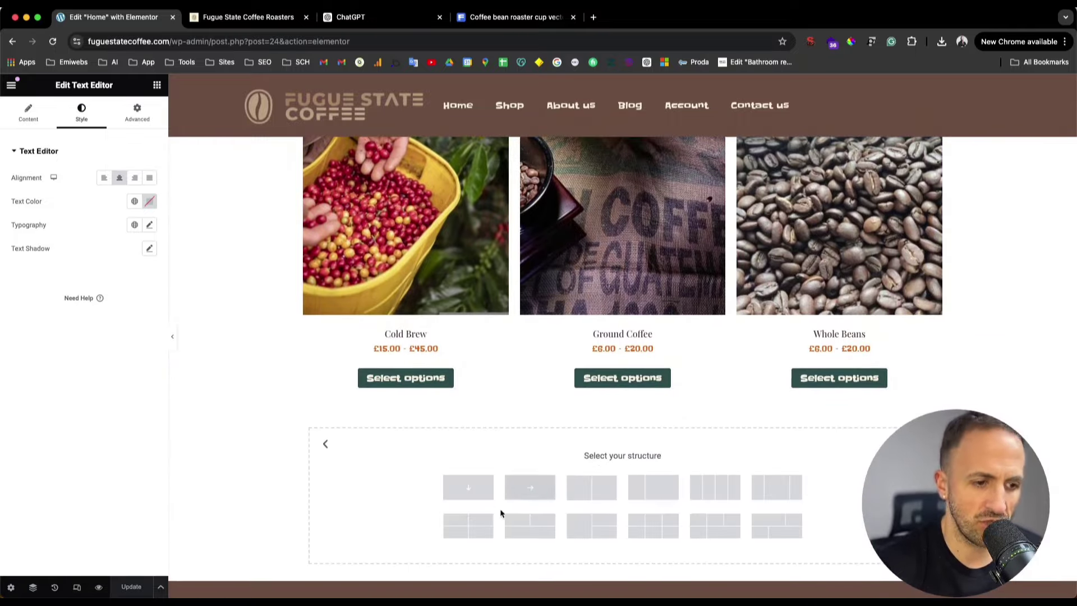
{"action": "left_click", "coordinate": [587, 495]}
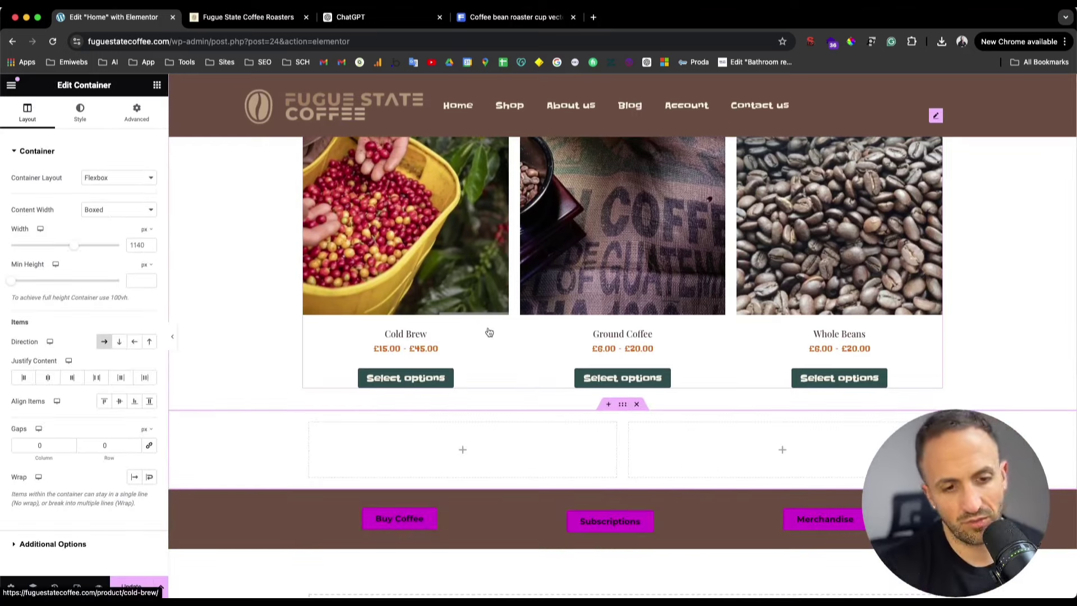
- Add an Image widget to the new container's right column and fill it with the media library photo of beans pouring from a roaster
{"action": "left_click", "coordinate": [157, 85]}
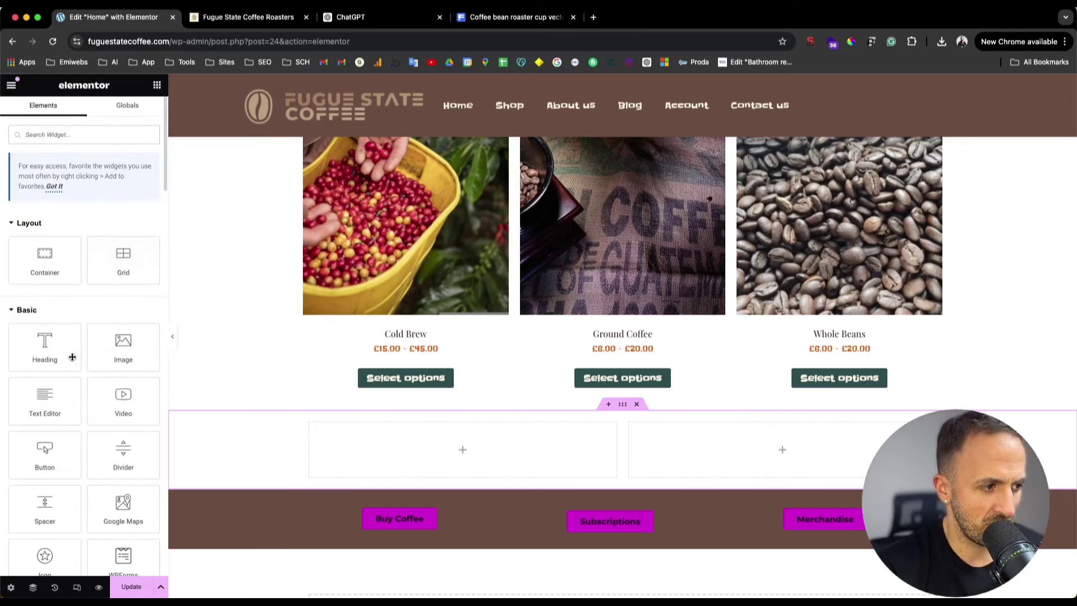
{"action": "left_click_drag", "start_coordinate": [125, 341], "coordinate": [773, 445]}
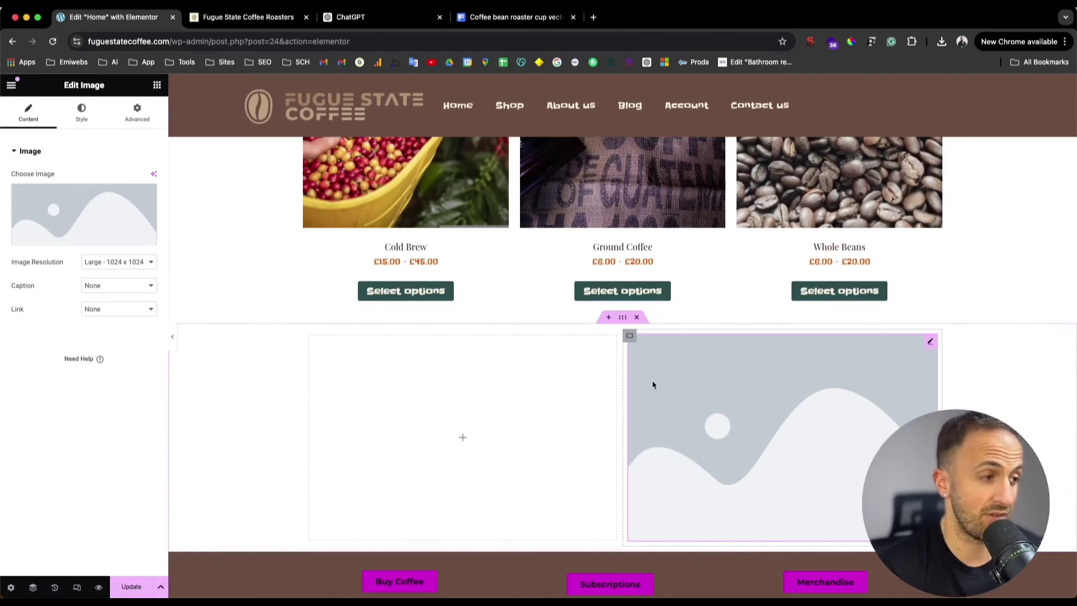
{"action": "left_click", "coordinate": [86, 220]}
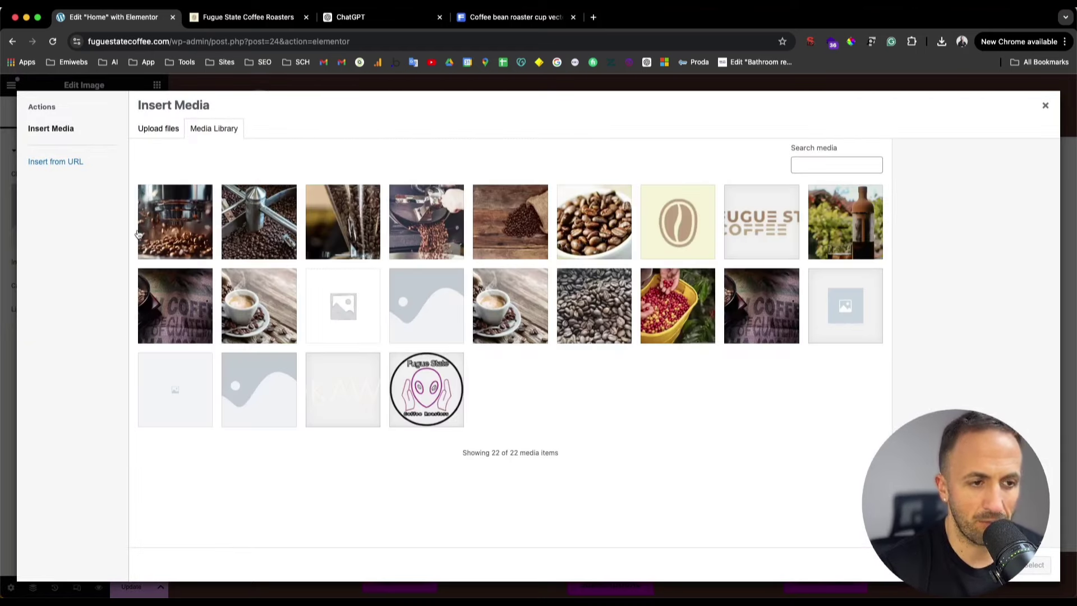
{"action": "left_click", "coordinate": [444, 235]}
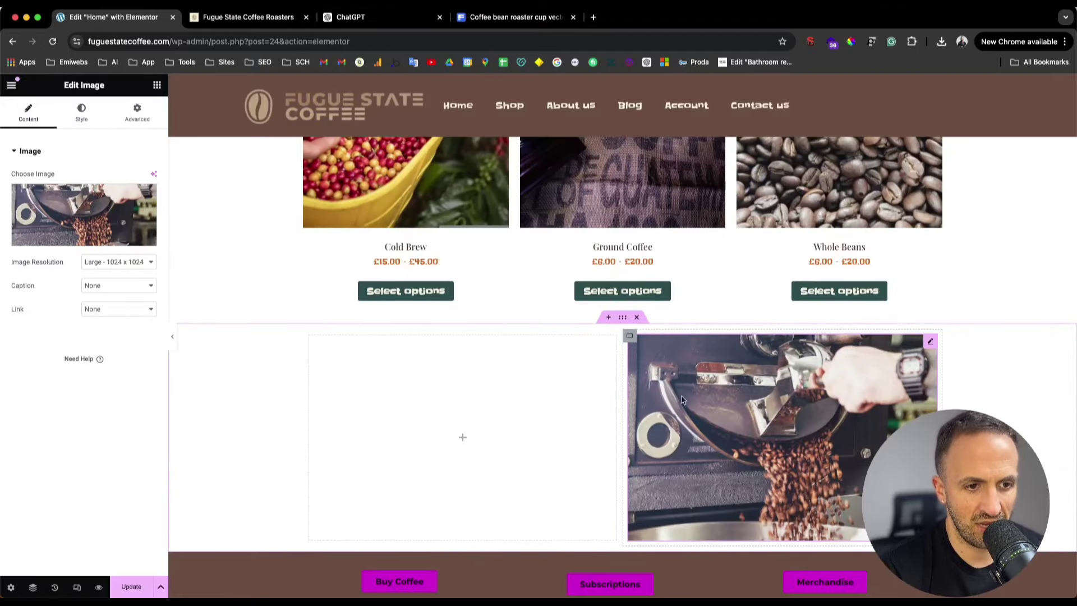
- Stack a Heading, a Text Editor and a Button widget in the empty column beside the roaster photo
{"action": "scroll", "coordinate": [712, 432], "scroll_direction": "down", "scroll_amount": 3}
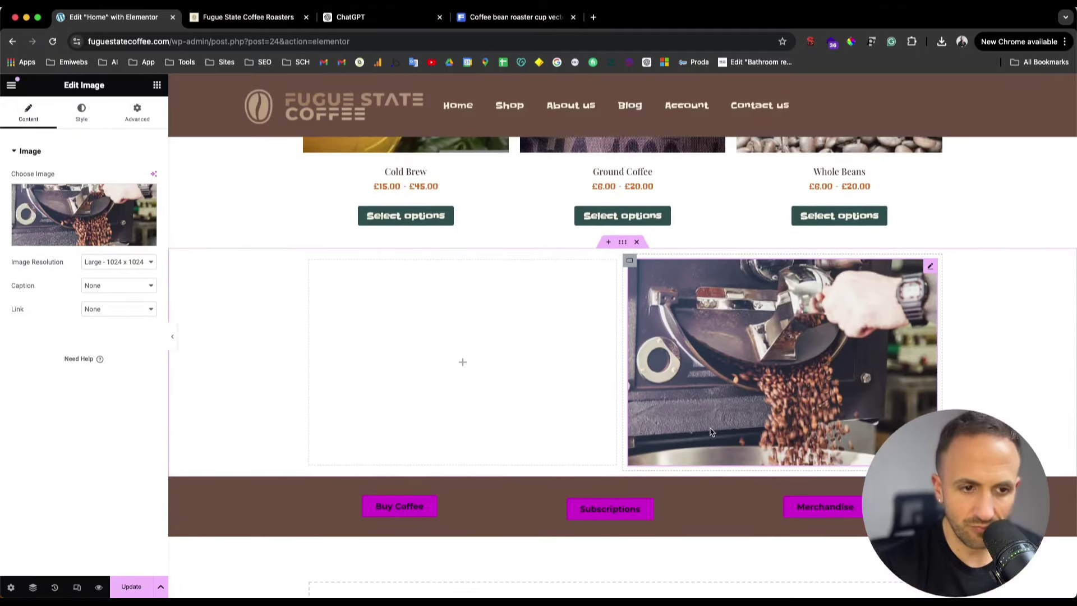
{"action": "left_click", "coordinate": [156, 86]}
{"action": "left_click_drag", "start_coordinate": [44, 343], "coordinate": [553, 340]}
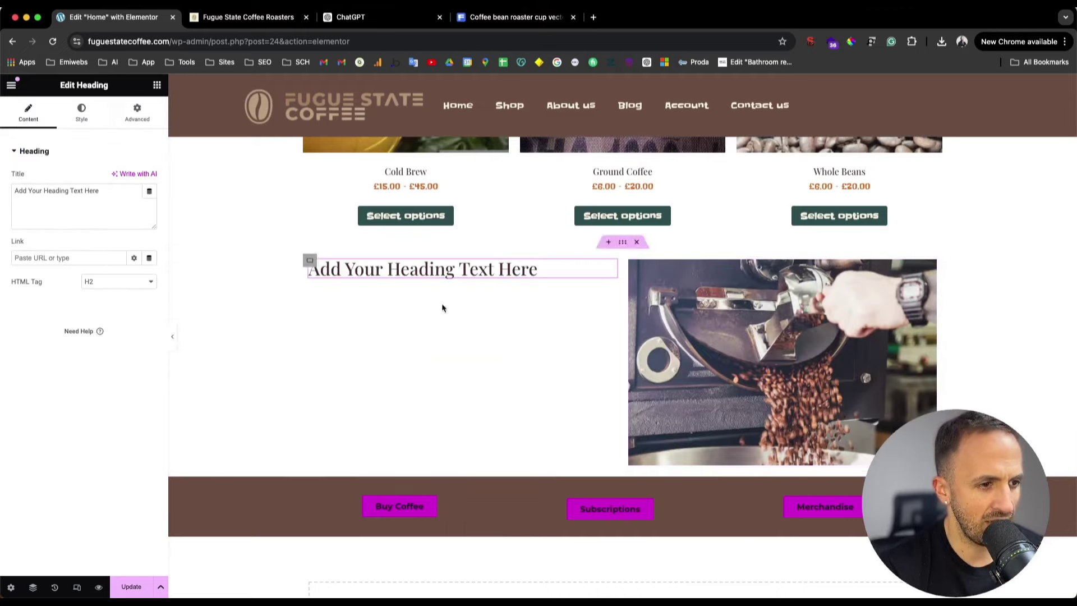
{"action": "left_click", "coordinate": [157, 85]}
{"action": "left_click_drag", "start_coordinate": [45, 399], "coordinate": [416, 283]}
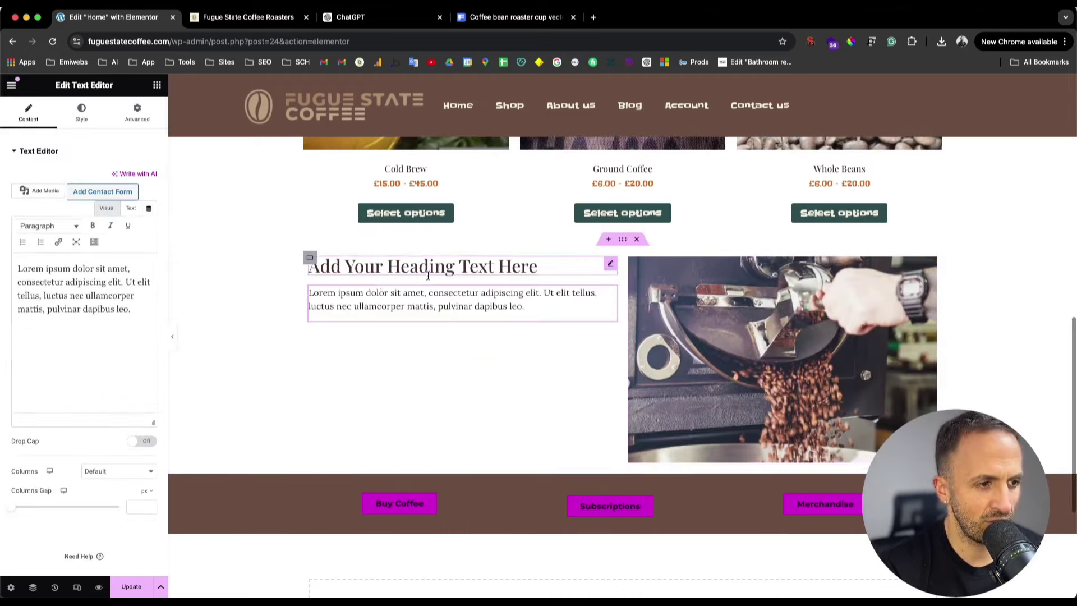
{"action": "left_click", "coordinate": [157, 85]}
{"action": "left_click_drag", "start_coordinate": [51, 455], "coordinate": [435, 313]}
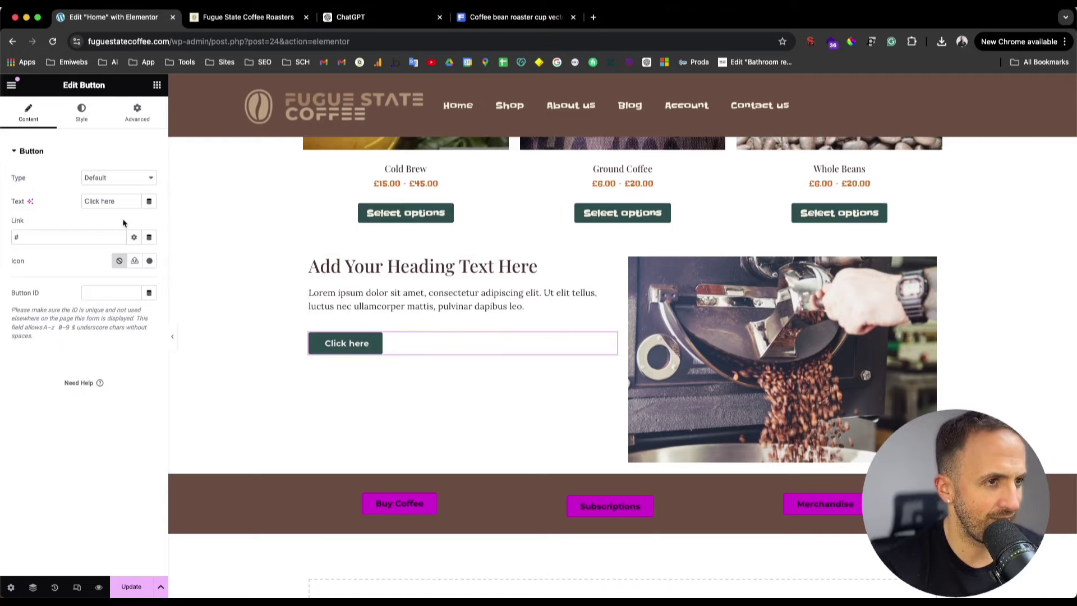
- Set the new button's text to "Learn More", copied from the About Us Section in ChatGPT
{"action": "left_click", "coordinate": [350, 21]}
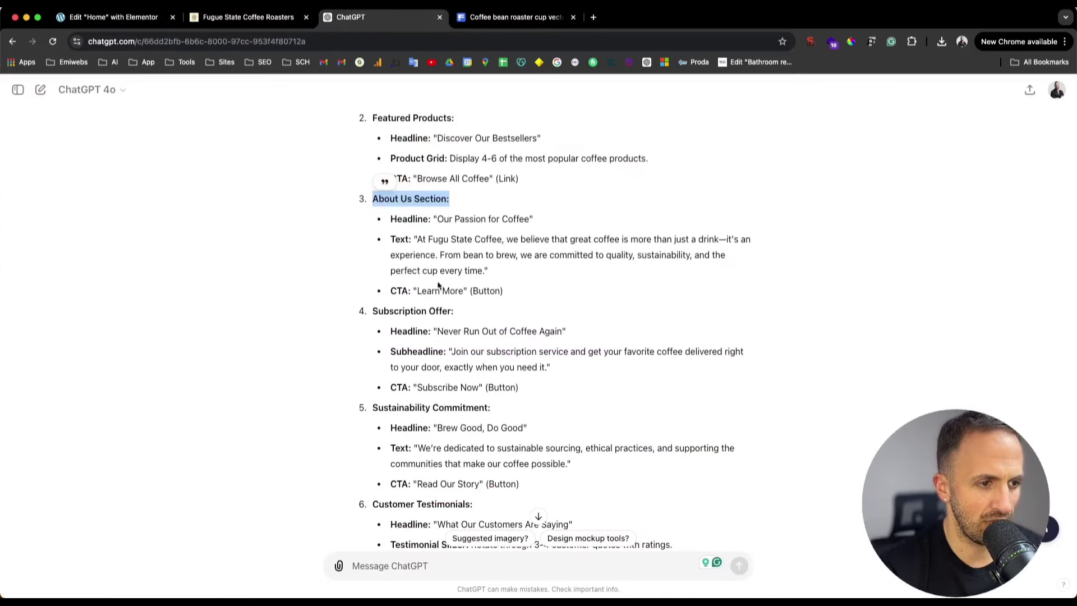
{"action": "left_click_drag", "start_coordinate": [423, 291], "coordinate": [418, 291]}
{"action": "key", "text": "super+c"}
{"action": "left_click", "coordinate": [286, 18]}
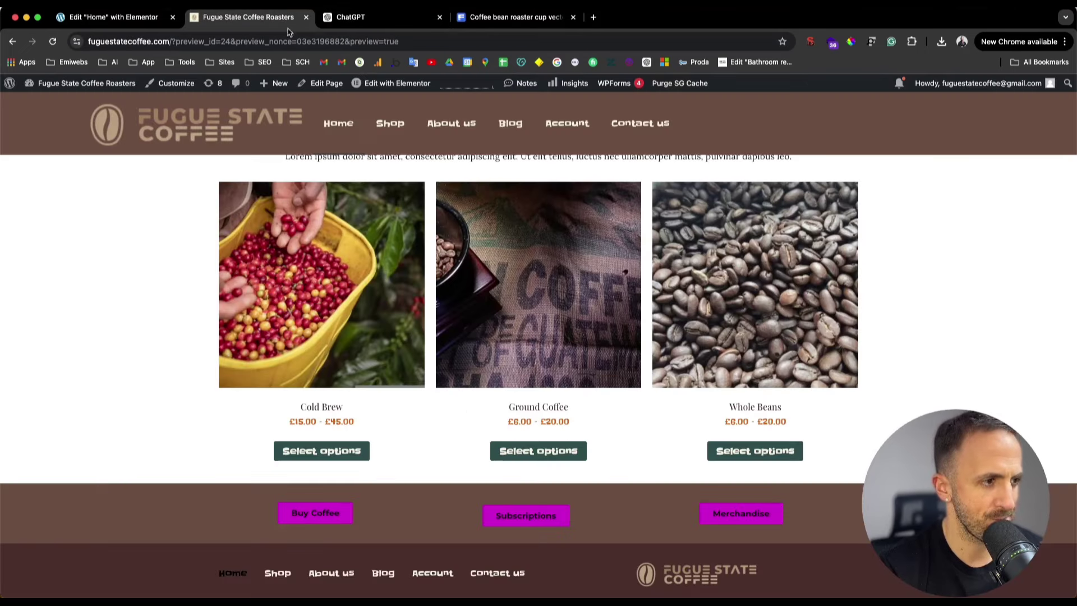
{"action": "left_click", "coordinate": [76, 15]}
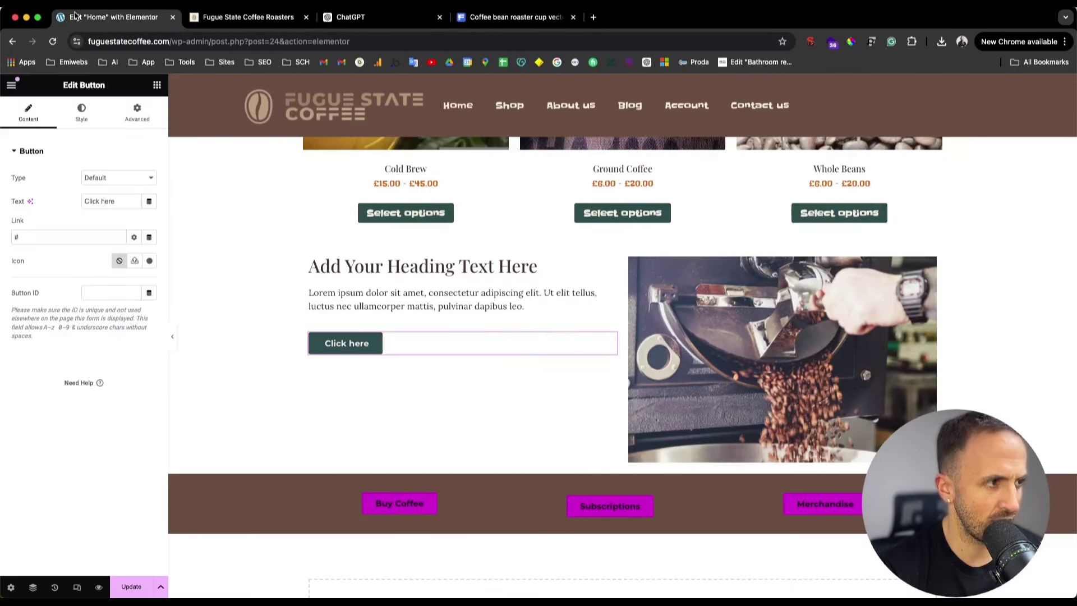
{"action": "triple_click", "coordinate": [89, 201]}
{"action": "key", "text": "super+v"}
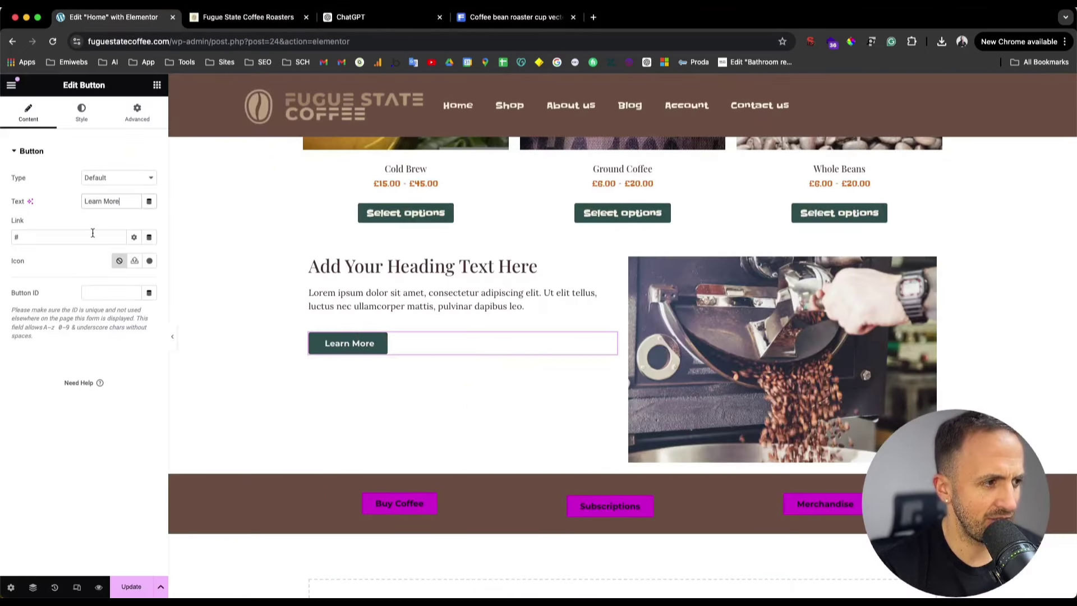
- Link the Learn More button to the site's About us page
{"action": "type", "text": "abo"}
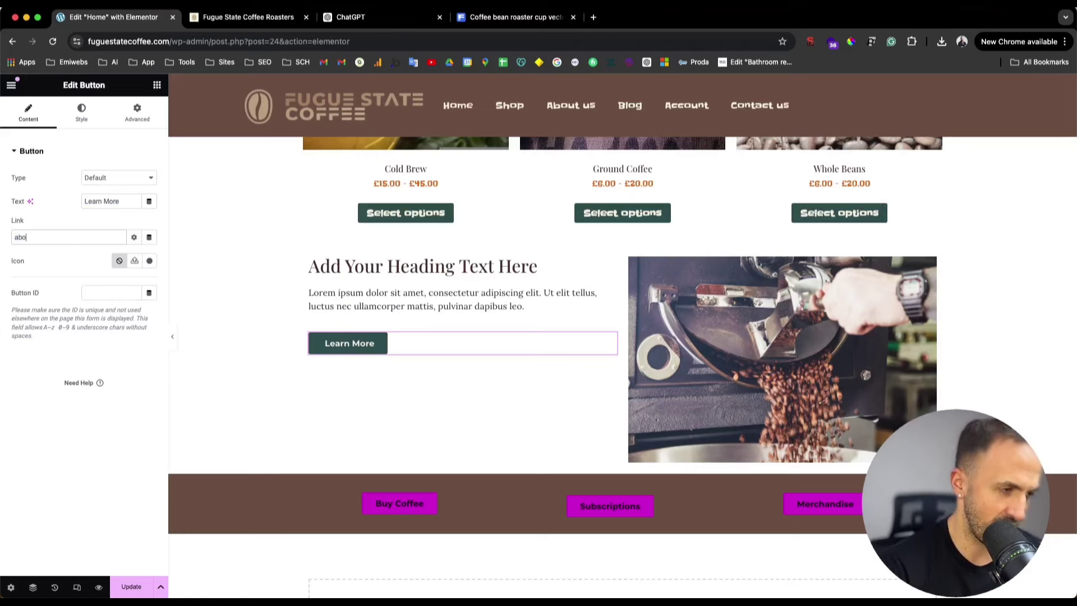
{"action": "type", "text": "ut us"}
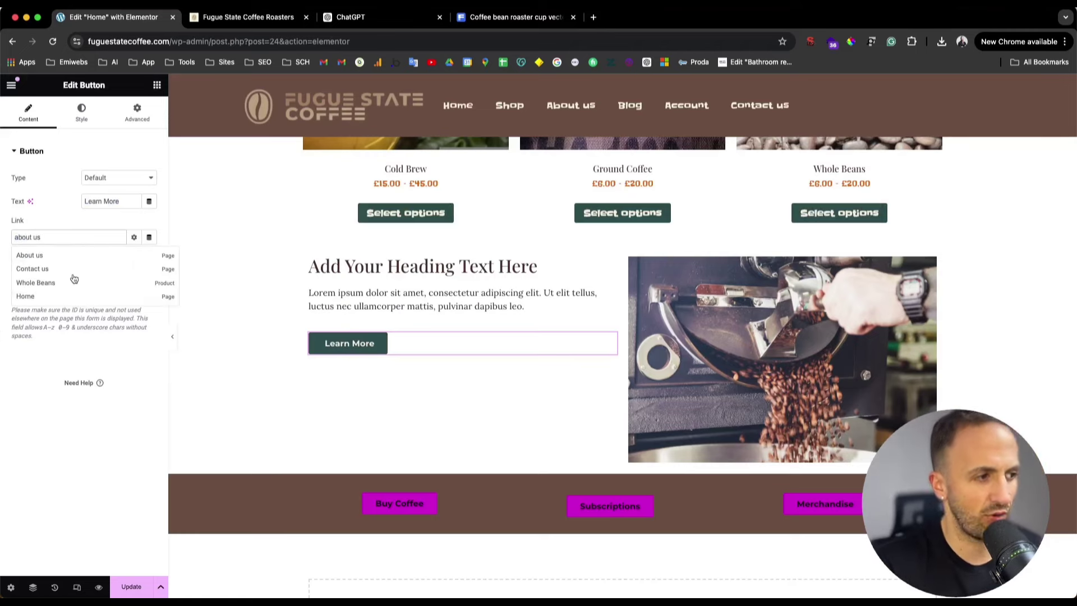
{"action": "left_click", "coordinate": [69, 256]}
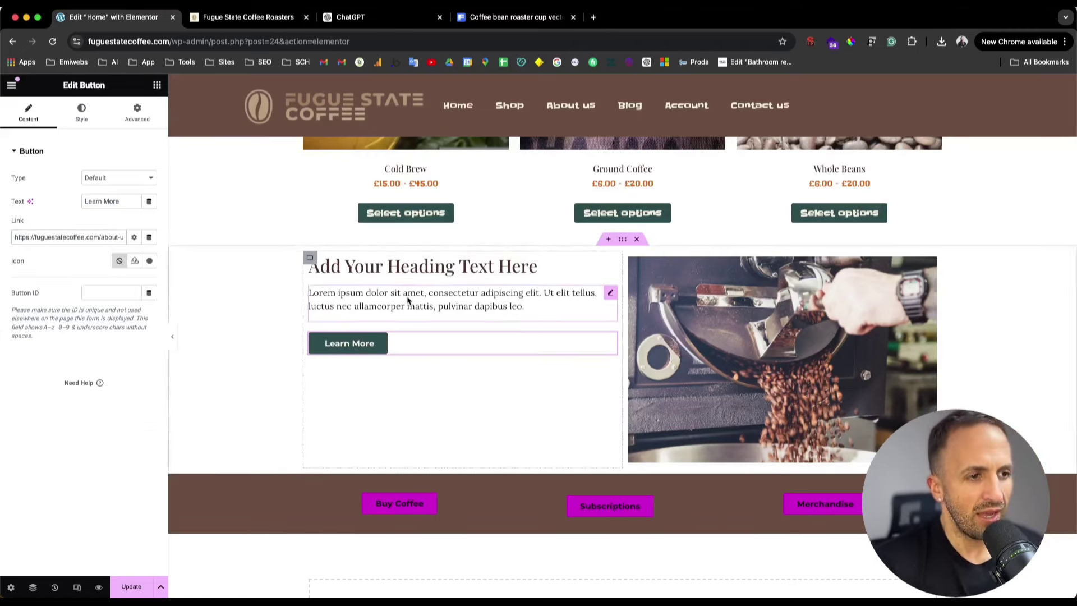
- Replace the placeholder heading beside the roaster photo with ChatGPT's About Us headline, "Our Passion for Coffee"
{"action": "left_click", "coordinate": [337, 297]}
{"action": "left_click", "coordinate": [277, 18]}
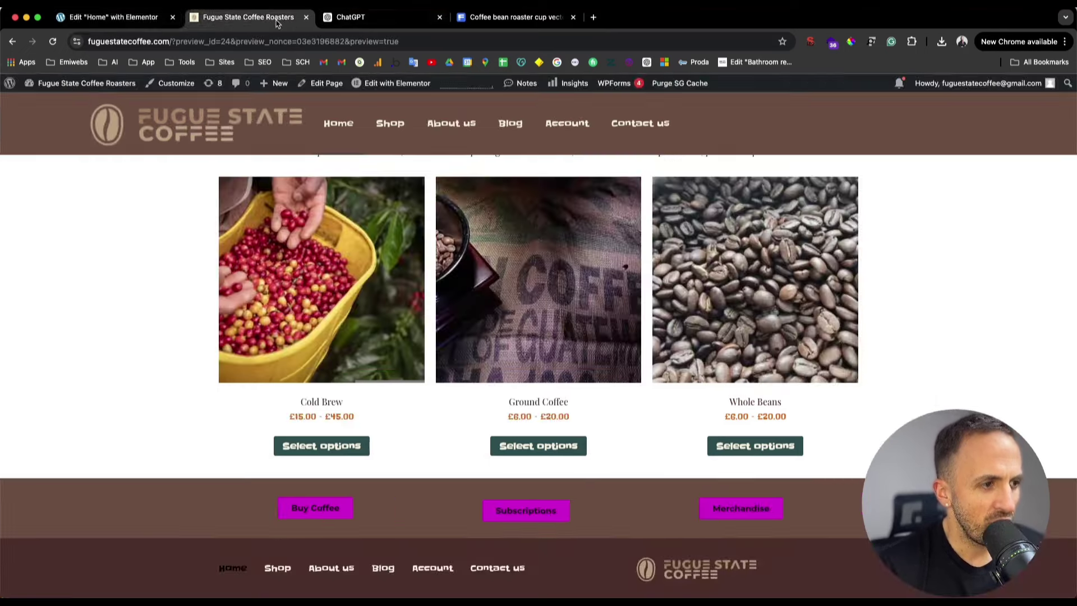
{"action": "left_click", "coordinate": [394, 17]}
{"action": "left_click", "coordinate": [444, 212]}
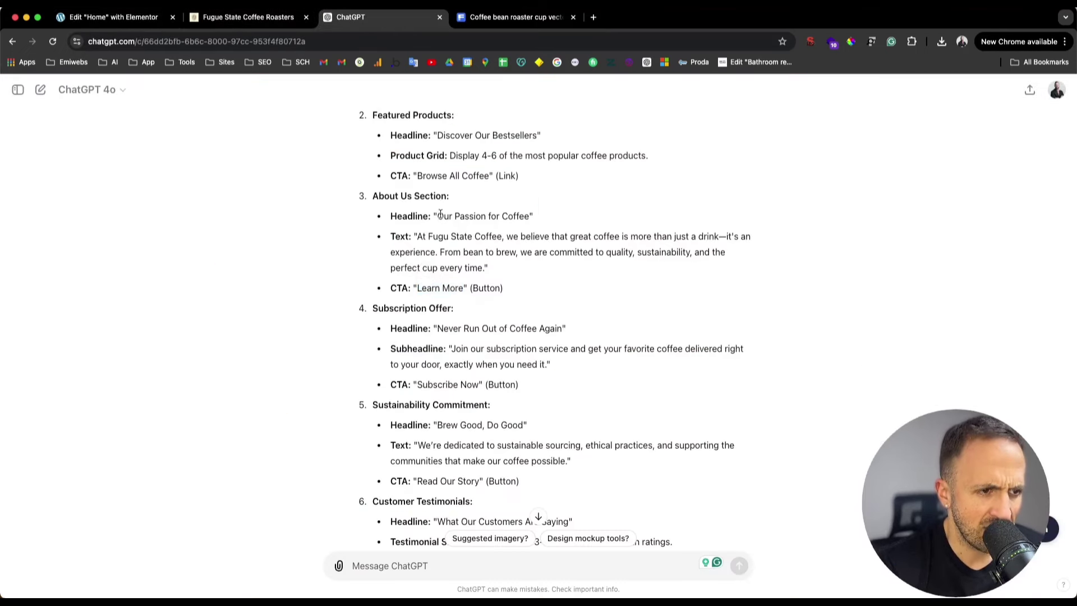
{"action": "left_click_drag", "start_coordinate": [440, 216], "coordinate": [530, 214]}
{"action": "key", "text": "ctrl+c"}
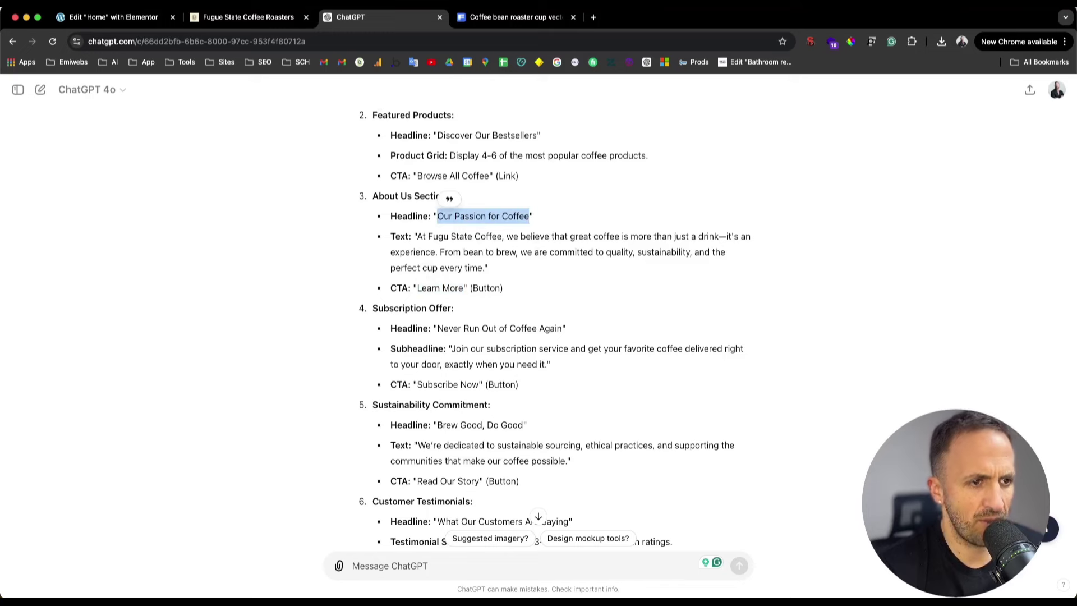
{"action": "left_click", "coordinate": [233, 19]}
{"action": "left_click", "coordinate": [104, 18]}
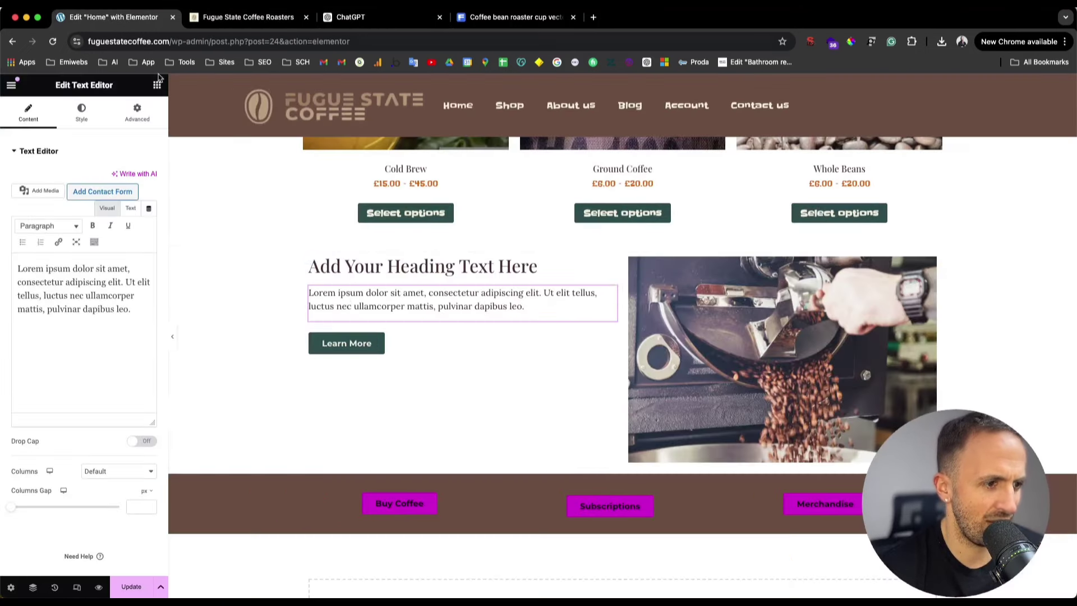
{"action": "left_click", "coordinate": [362, 267]}
{"action": "left_click", "coordinate": [113, 211]}
{"action": "key", "text": "ctrl+a"}
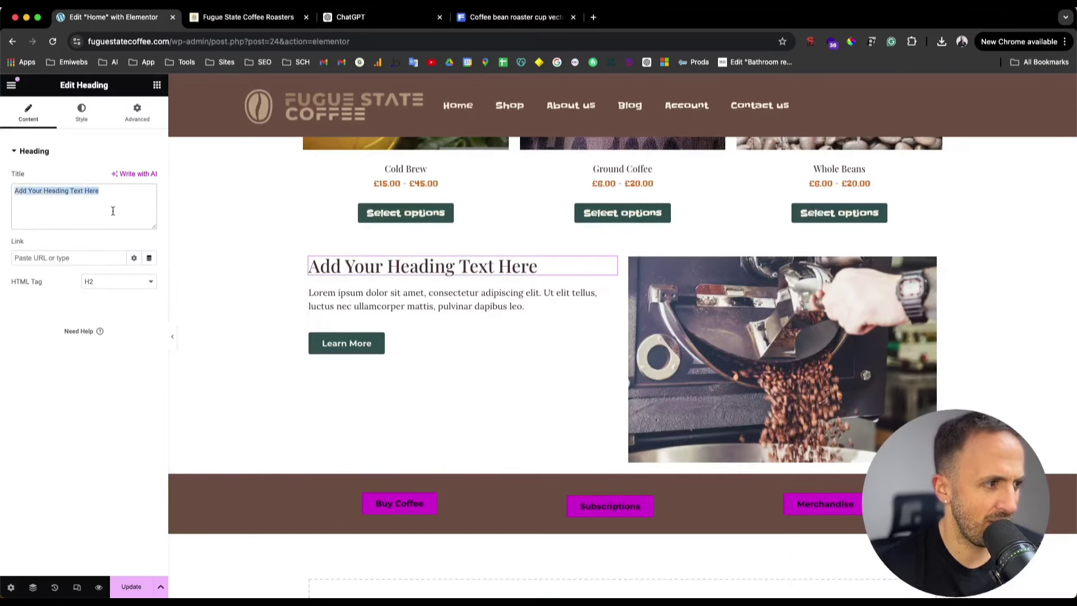
{"action": "key", "text": "ctrl+v"}
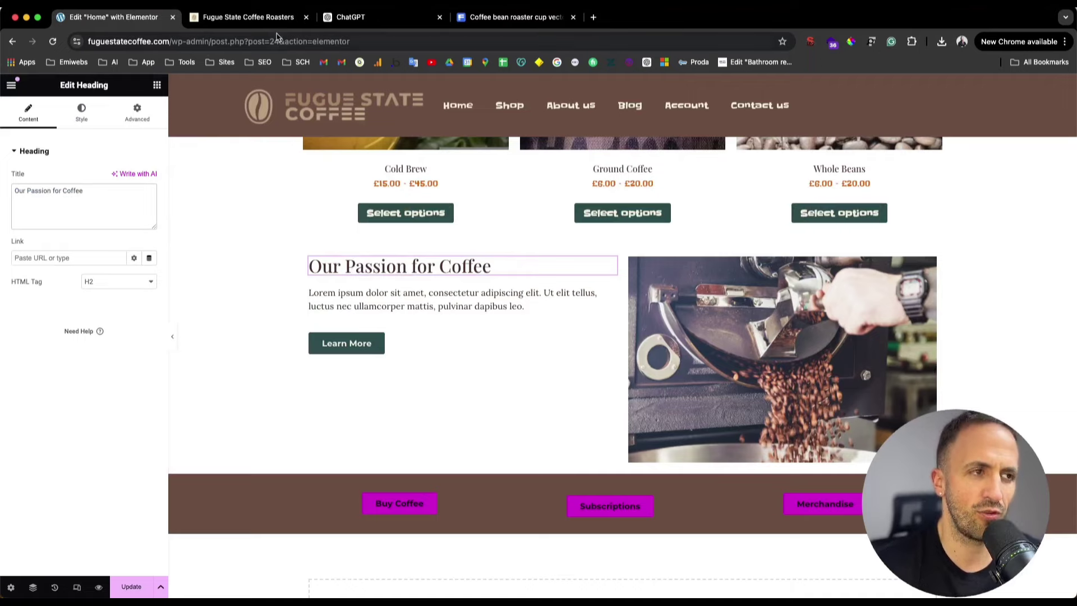
- Replace the placeholder paragraph beside the roaster photo with ChatGPT's About Us text and correct its brand name to "Fugue State Coffee"
{"action": "left_click", "coordinate": [247, 18]}
{"action": "left_click", "coordinate": [370, 17]}
{"action": "left_click", "coordinate": [415, 236]}
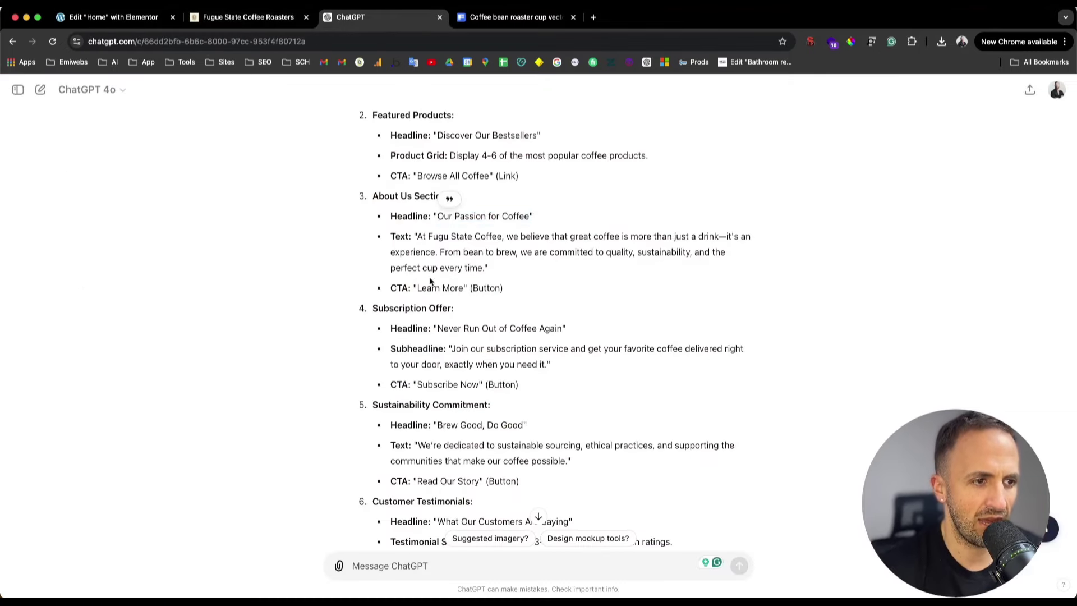
{"action": "left_click_drag", "start_coordinate": [417, 236], "coordinate": [483, 266]}
{"action": "key", "text": "super+c"}
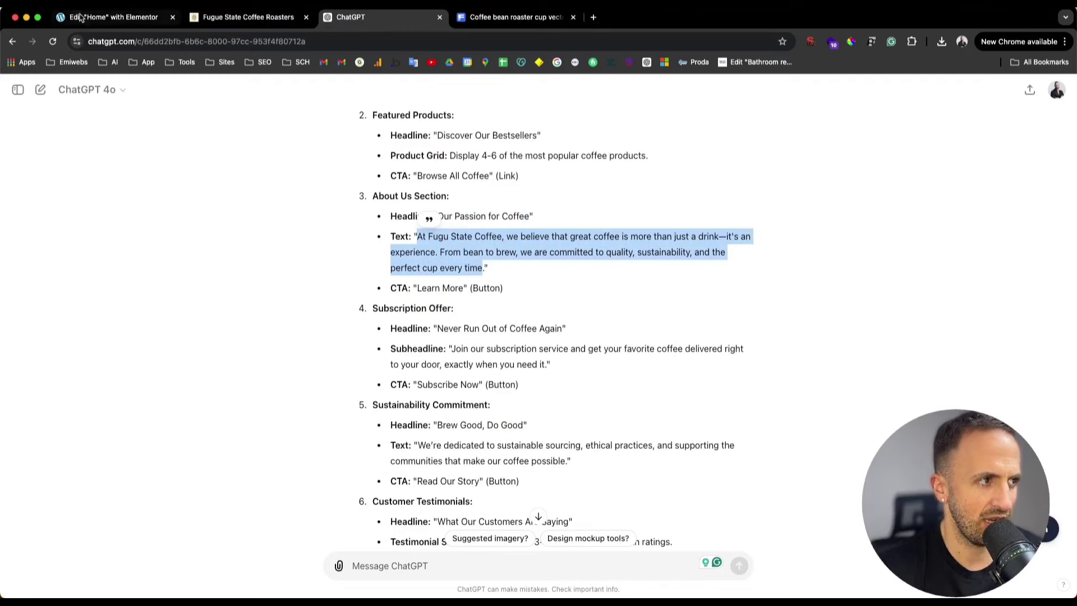
{"action": "left_click", "coordinate": [78, 14]}
{"action": "left_click", "coordinate": [331, 306]}
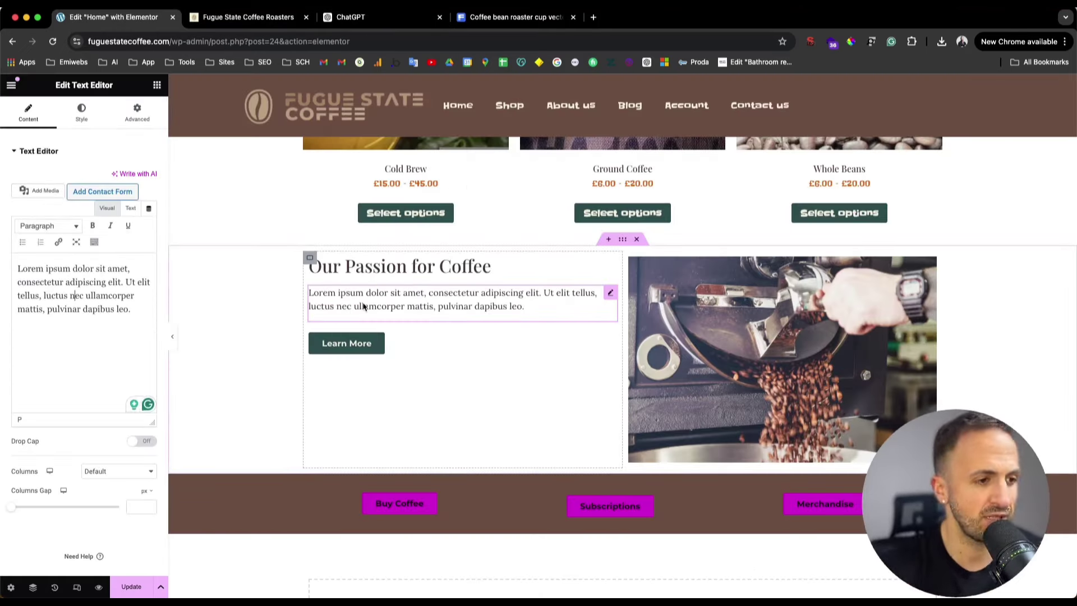
{"action": "triple_click", "coordinate": [96, 288]}
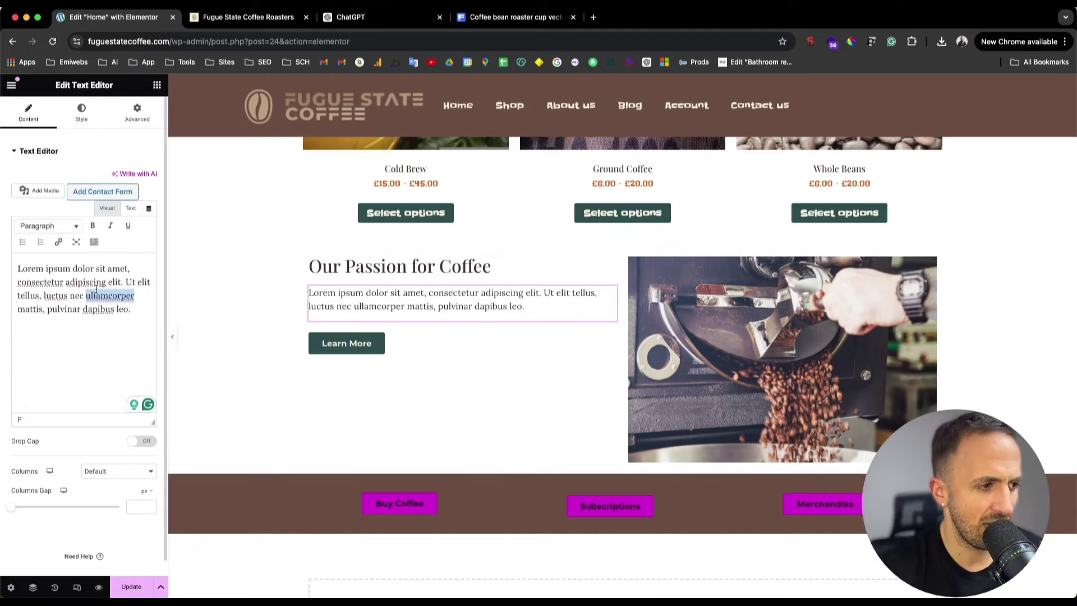
{"action": "key", "text": "super+v"}
{"action": "left_click", "coordinate": [49, 269]}
{"action": "type", "text": "e"}
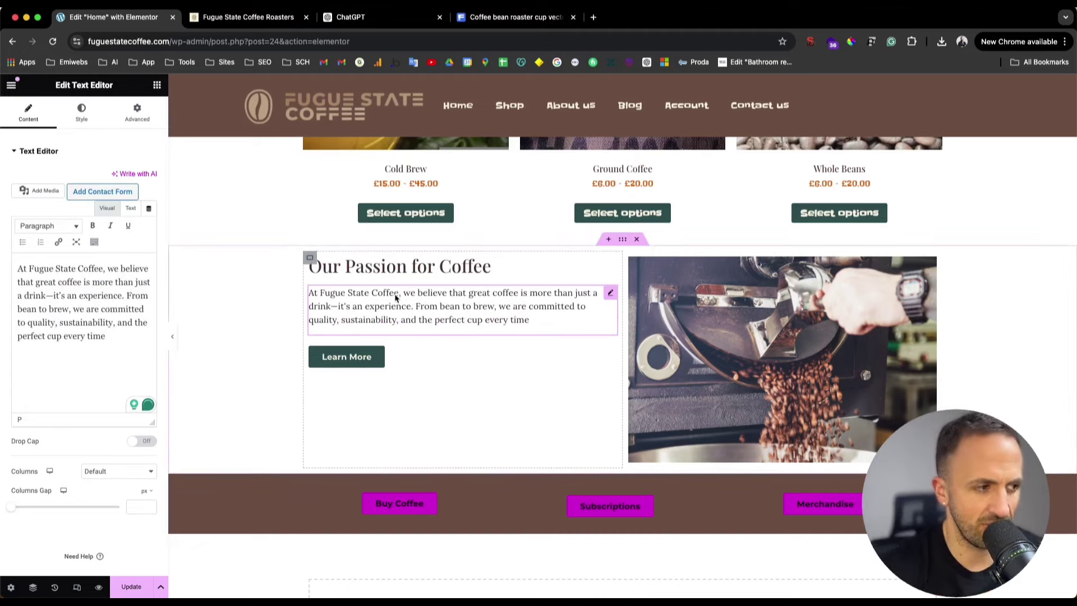
- Correct the brand name in the hero heading to "Fugue State Coffee"
{"action": "scroll", "coordinate": [396, 298], "scroll_direction": "up", "scroll_amount": 7}
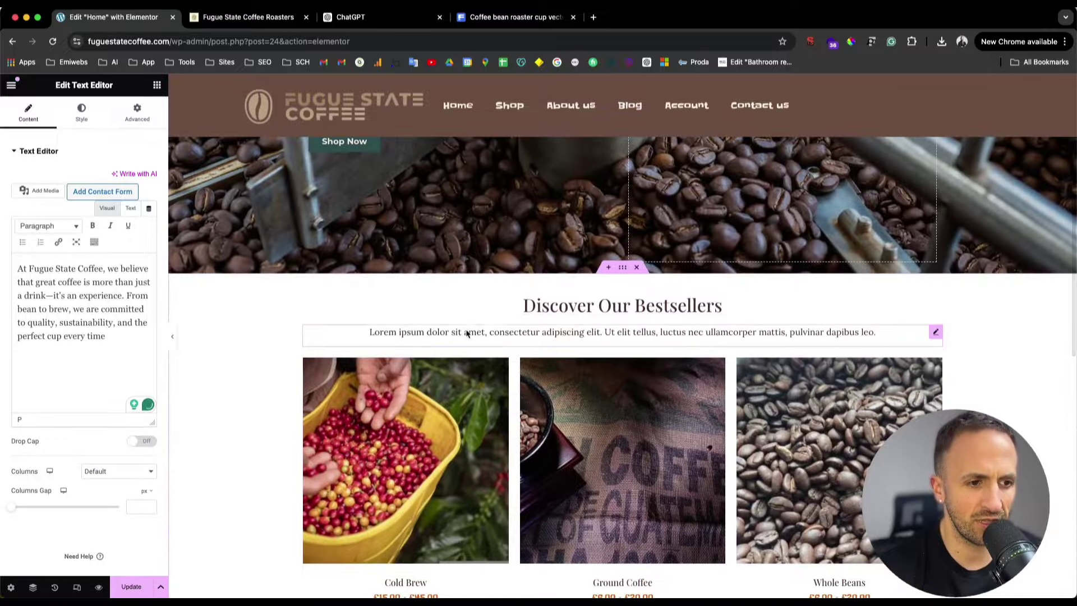
{"action": "scroll", "coordinate": [449, 331], "scroll_direction": "up", "scroll_amount": 4}
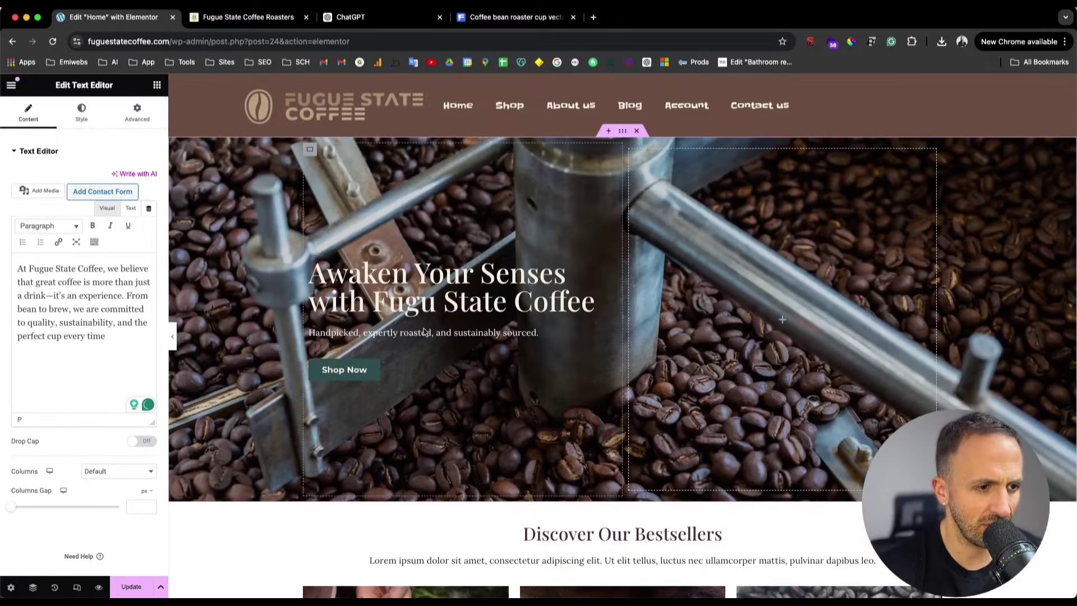
{"action": "left_click", "coordinate": [457, 307]}
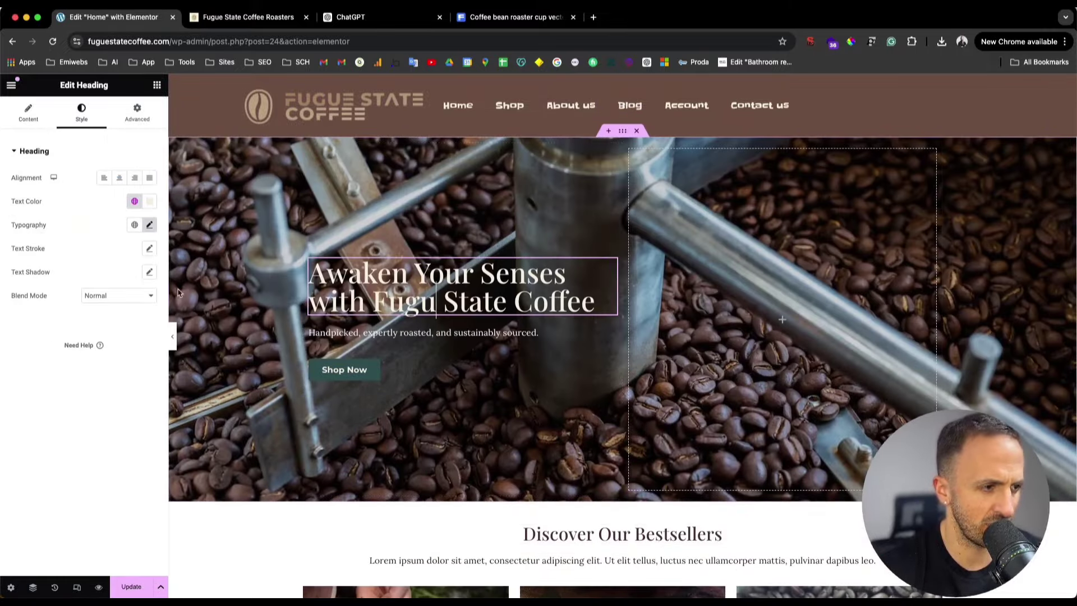
- Centre the contents of the "Our Passion for Coffee" column vertically in its container and update the page
{"action": "scroll", "coordinate": [520, 376], "scroll_direction": "down", "scroll_amount": 7}
{"action": "scroll", "coordinate": [520, 376], "scroll_direction": "down", "scroll_amount": 5}
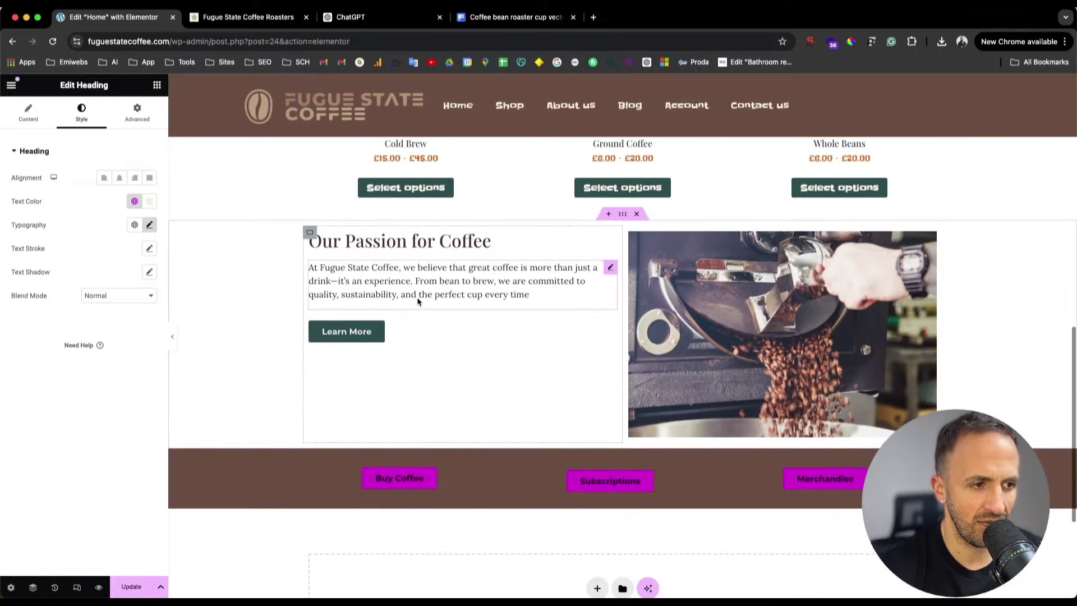
{"action": "left_click", "coordinate": [420, 302]}
{"action": "left_click", "coordinate": [333, 253]}
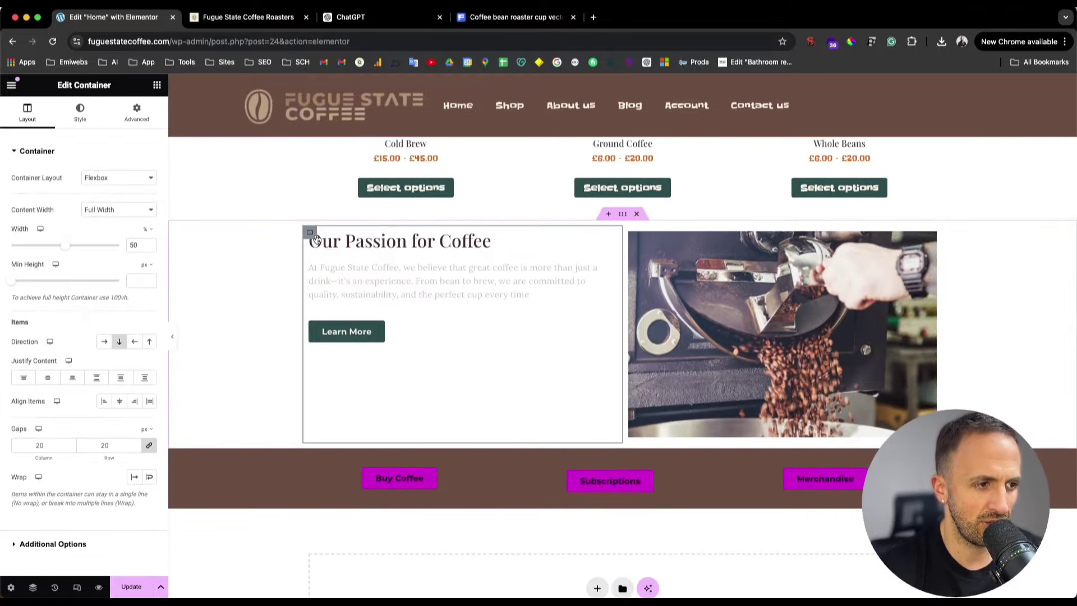
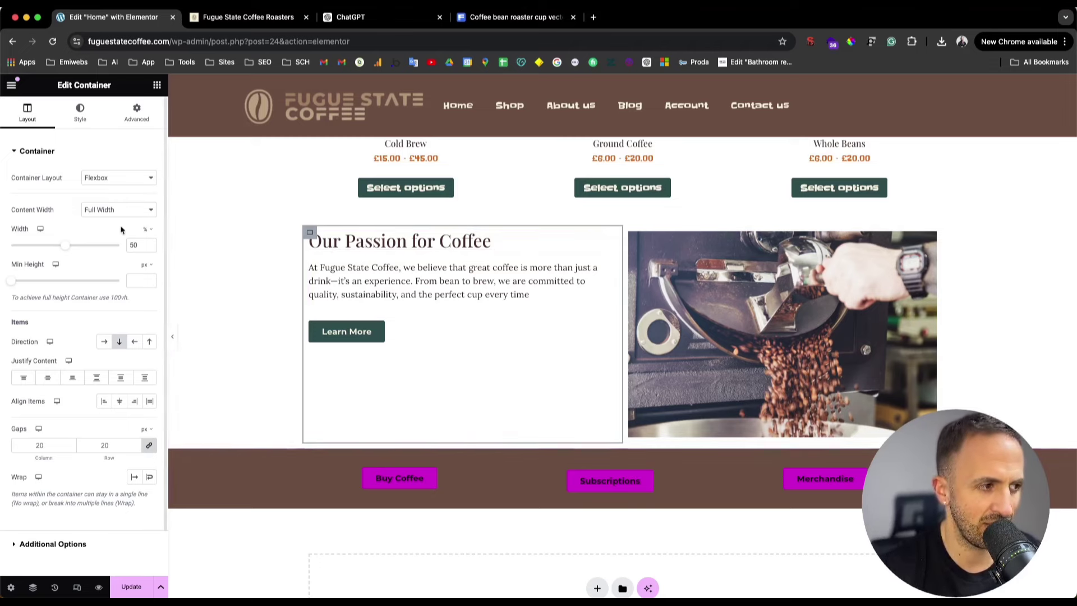
{"action": "left_click", "coordinate": [49, 379]}
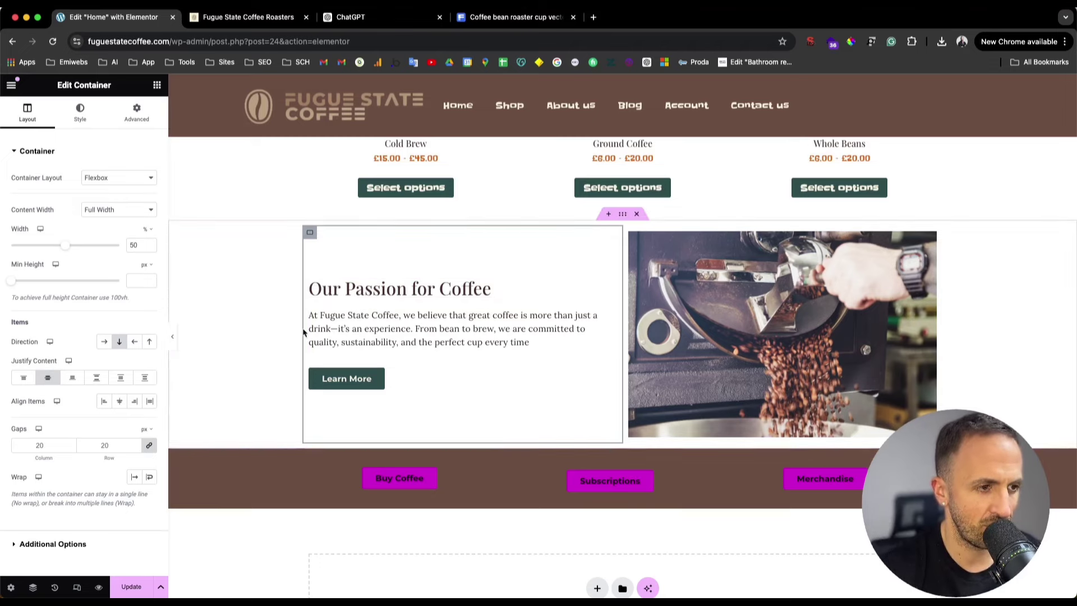
{"action": "left_click", "coordinate": [134, 586]}
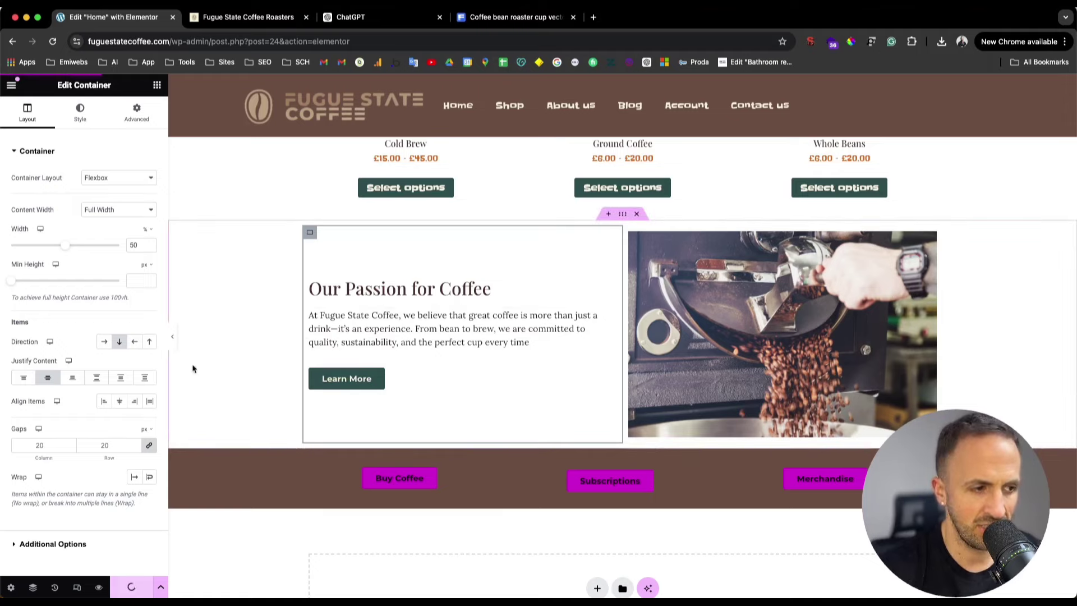
- Delete the brown section holding the Buy Coffee, Subscriptions and Merchandise buttons and update the page
{"action": "left_click", "coordinate": [174, 339]}
{"action": "scroll", "coordinate": [247, 320], "scroll_direction": "up", "scroll_amount": 8}
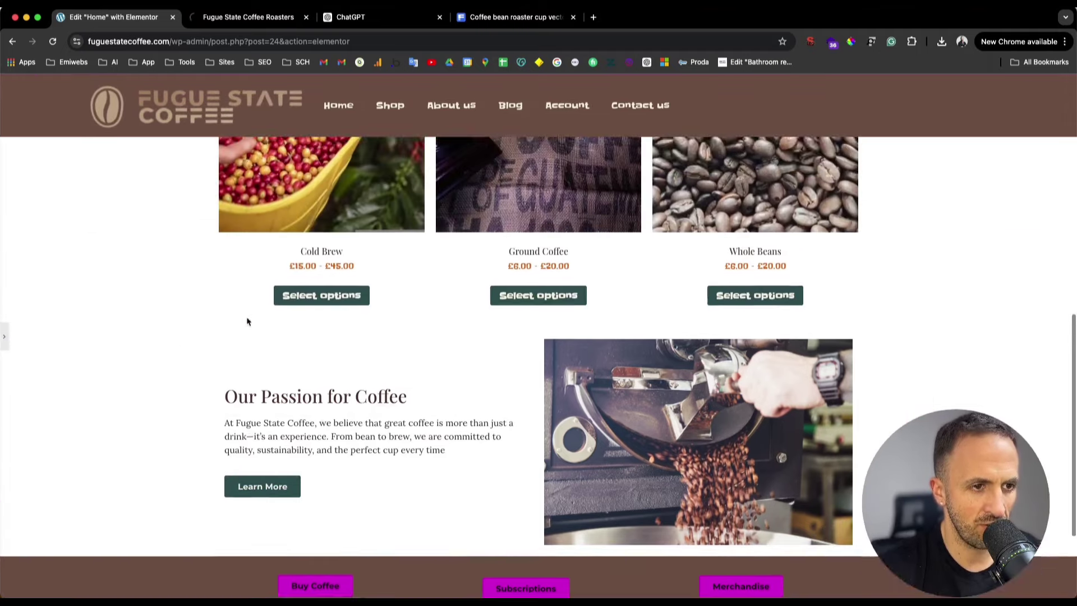
{"action": "scroll", "coordinate": [247, 321], "scroll_direction": "down", "scroll_amount": 8}
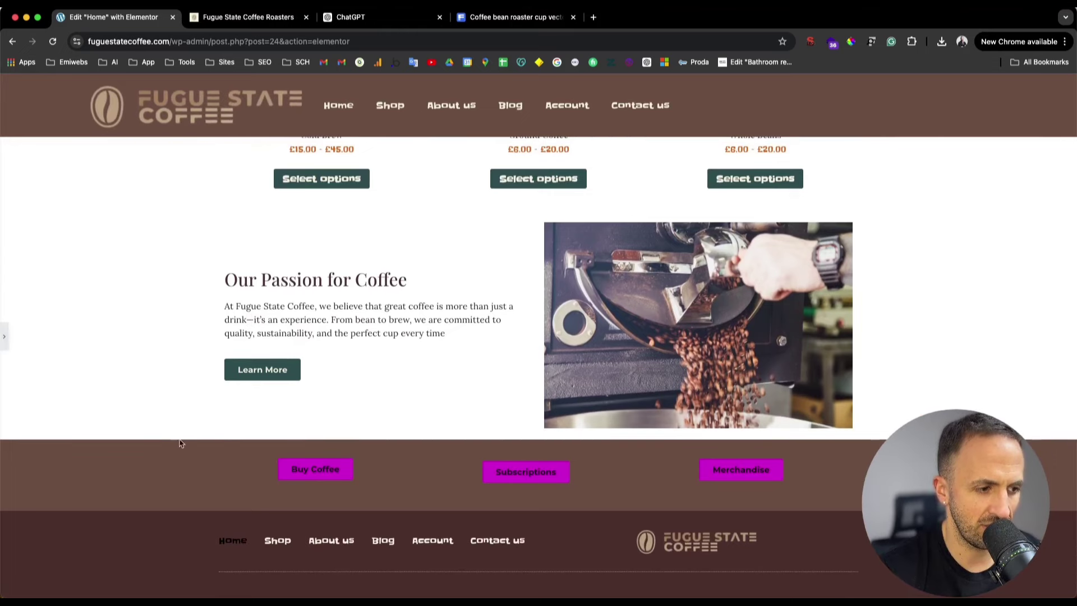
{"action": "left_click", "coordinate": [4, 339]}
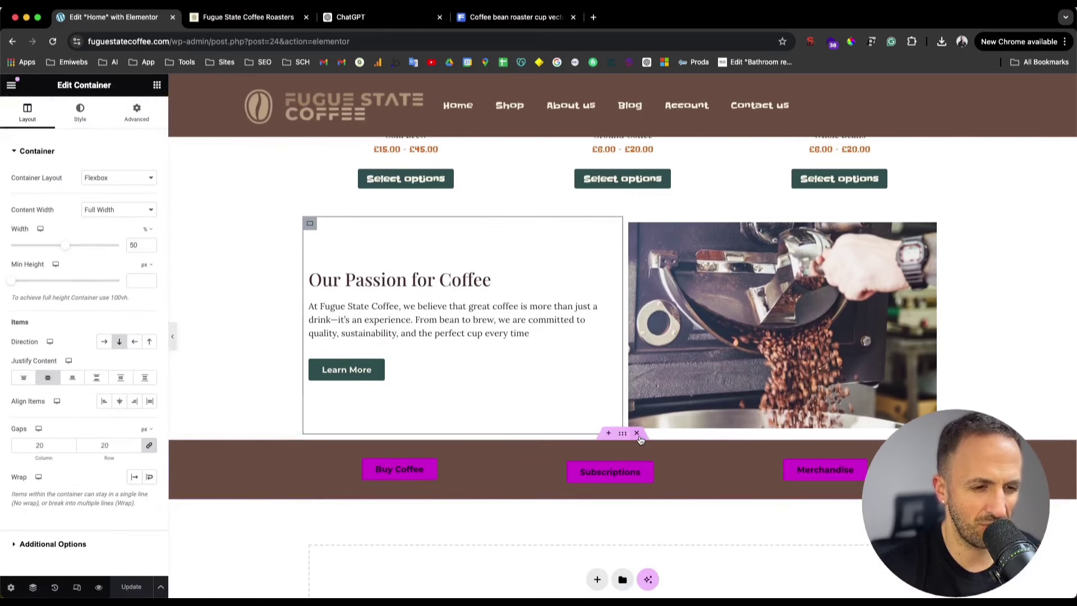
{"action": "left_click", "coordinate": [638, 435]}
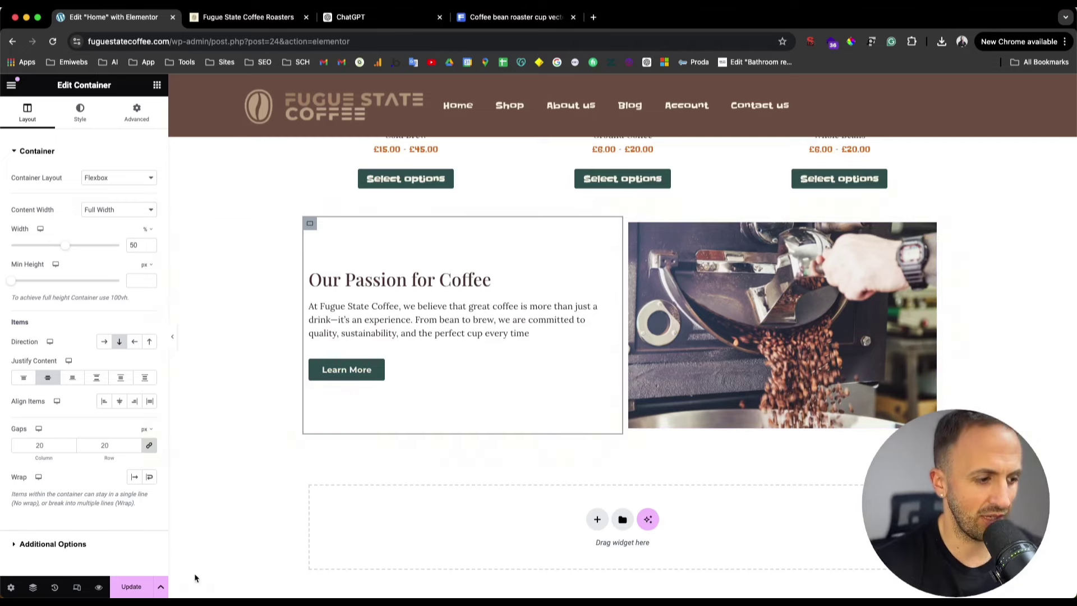
{"action": "left_click", "coordinate": [131, 587]}
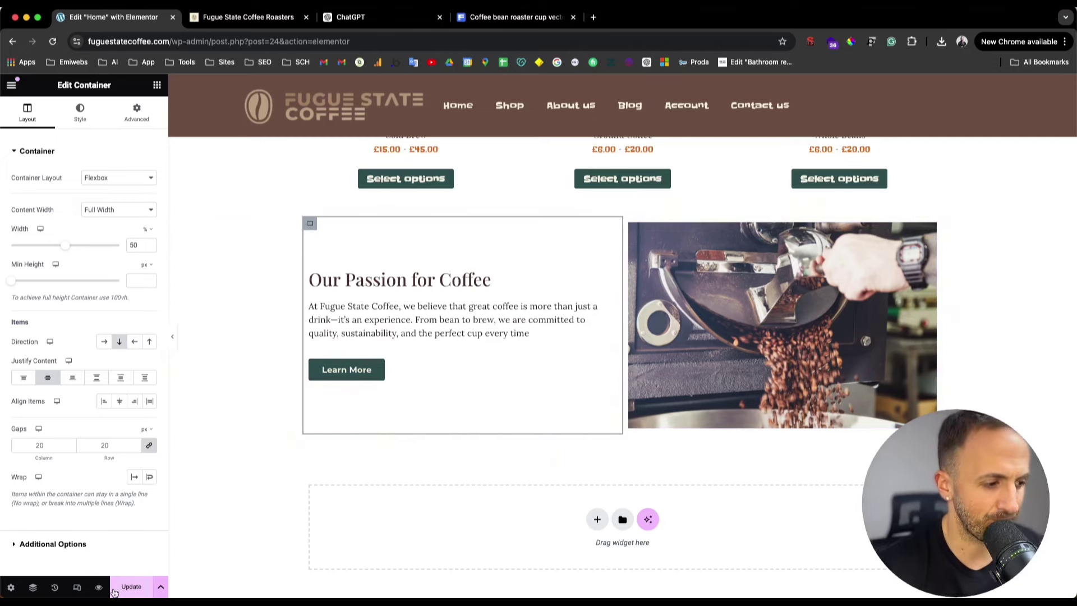
- Review the updated home page in the site preview, from the hero down to the footer
{"action": "left_click", "coordinate": [256, 20]}
{"action": "left_click", "coordinate": [325, 20]}
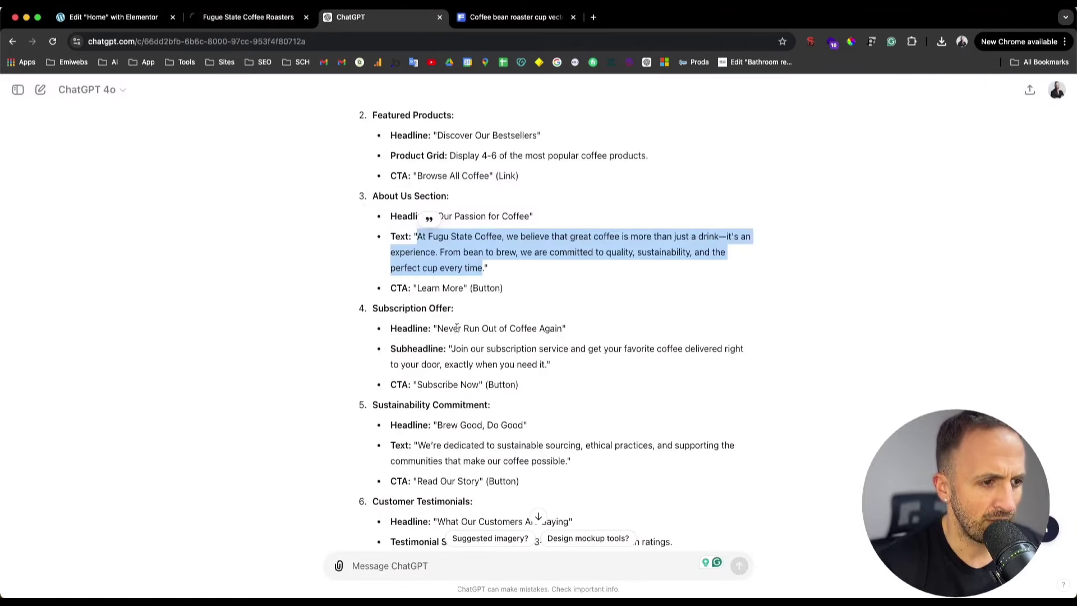
{"action": "left_click", "coordinate": [252, 25]}
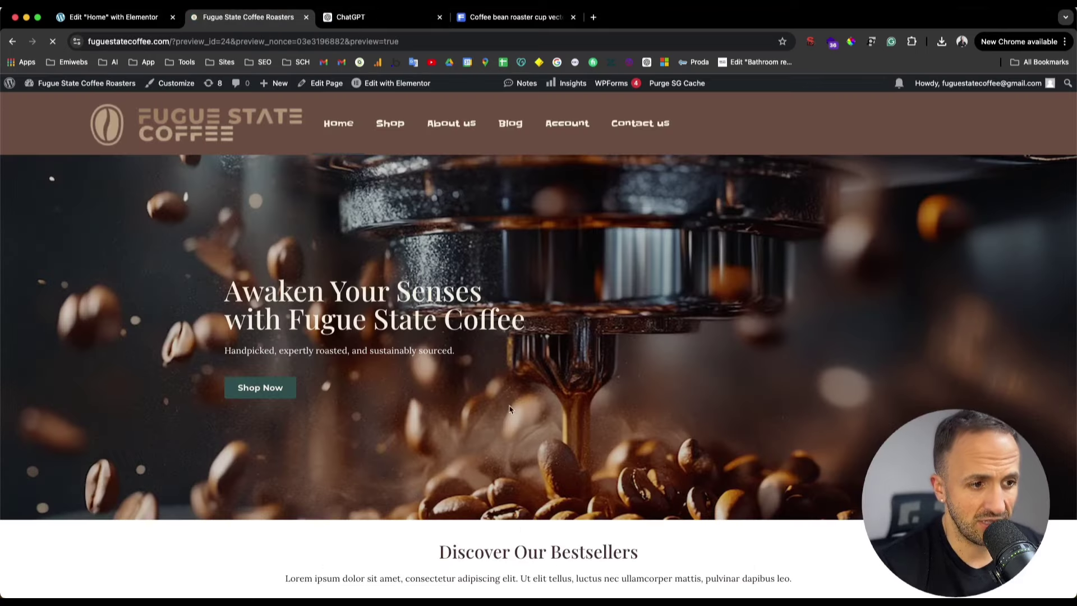
{"action": "scroll", "coordinate": [505, 422], "scroll_direction": "down", "scroll_amount": 5}
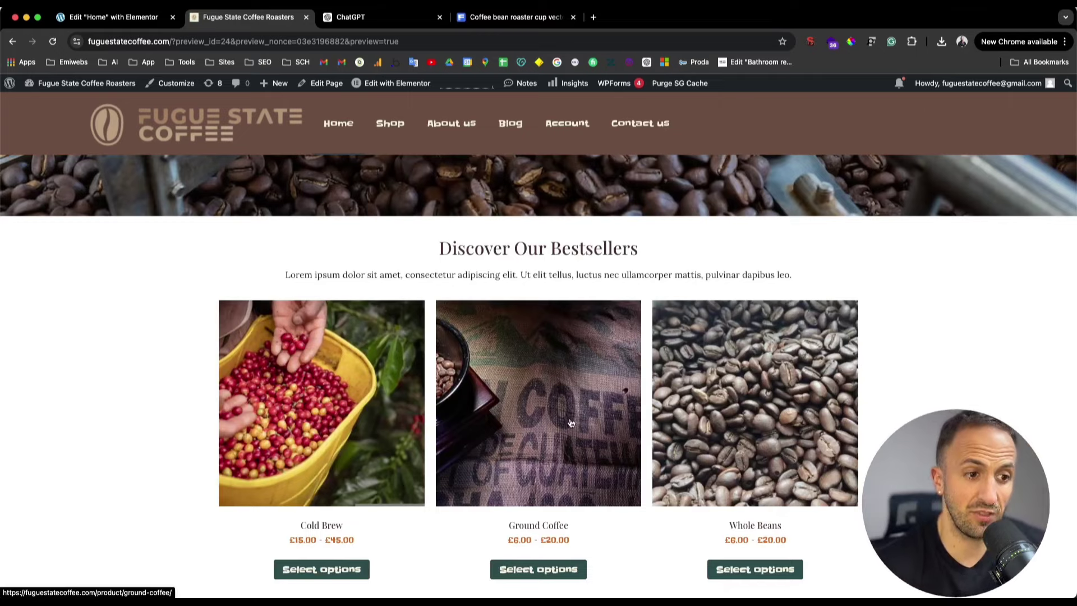
{"action": "scroll", "coordinate": [521, 268], "scroll_direction": "up", "scroll_amount": 5}
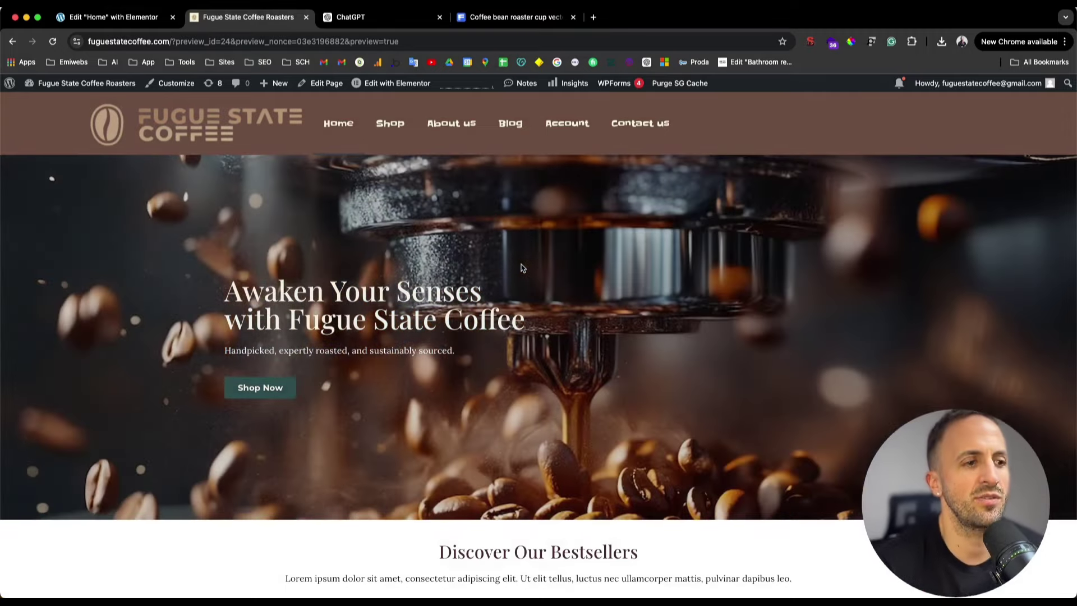
{"action": "scroll", "coordinate": [521, 268], "scroll_direction": "down", "scroll_amount": 10}
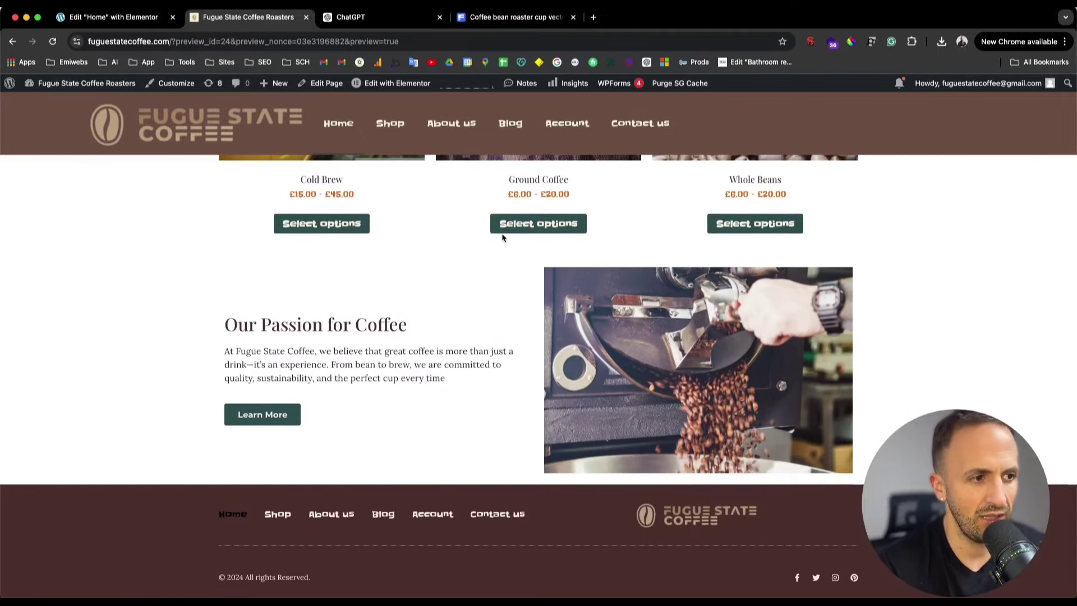
- Read ChatGPT's remaining home page sections, from the Subscription Offer through the Footer
{"action": "left_click", "coordinate": [345, 25]}
{"action": "left_click", "coordinate": [417, 336]}
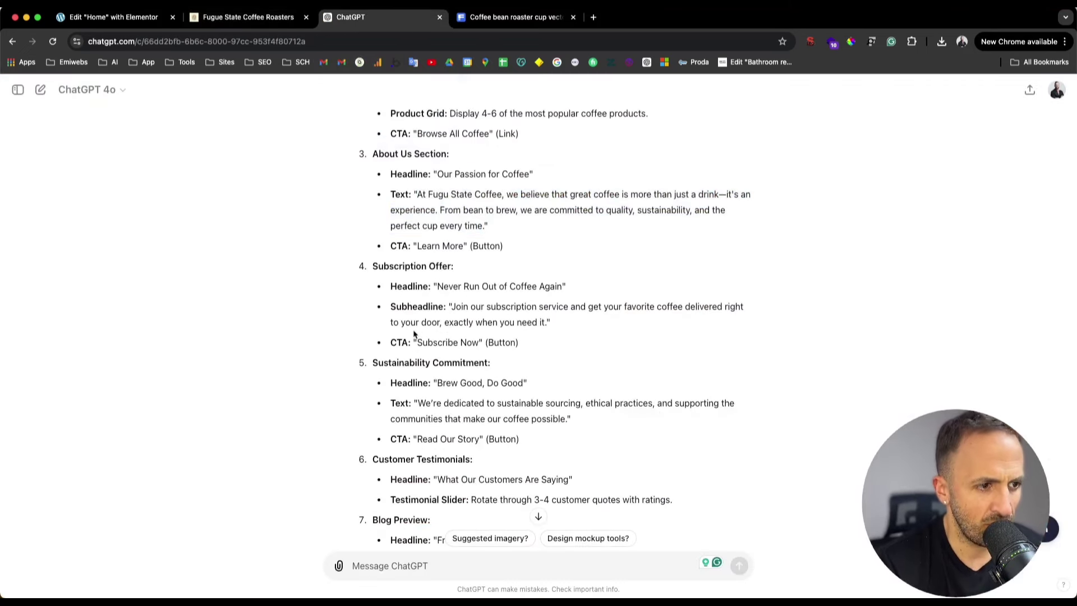
{"action": "scroll", "coordinate": [380, 270], "scroll_direction": "down", "scroll_amount": 1}
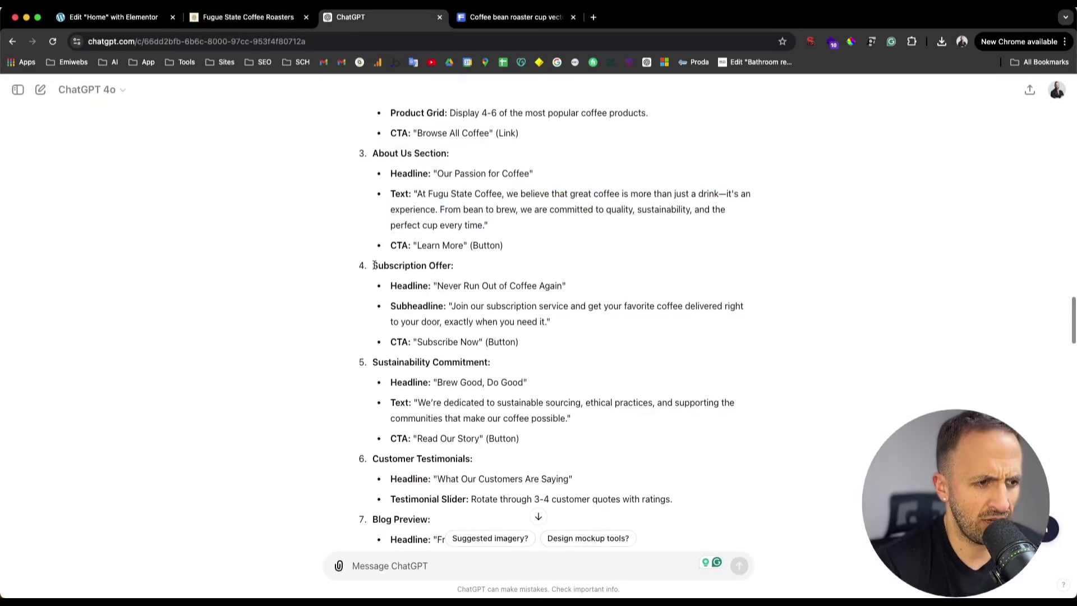
{"action": "left_click_drag", "start_coordinate": [372, 264], "coordinate": [472, 266]}
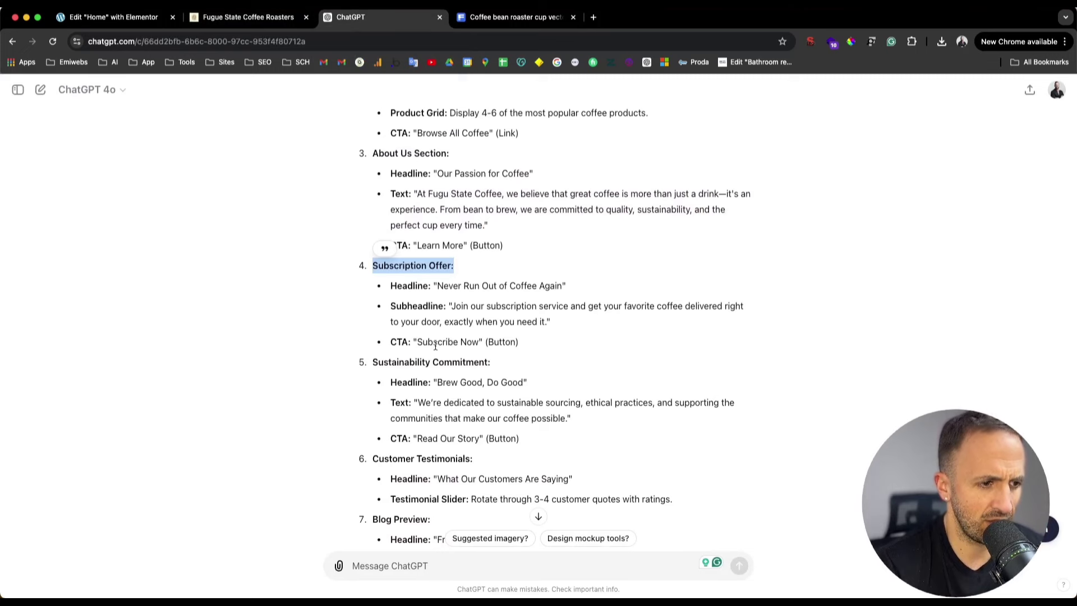
{"action": "scroll", "coordinate": [420, 366], "scroll_direction": "down", "scroll_amount": 3}
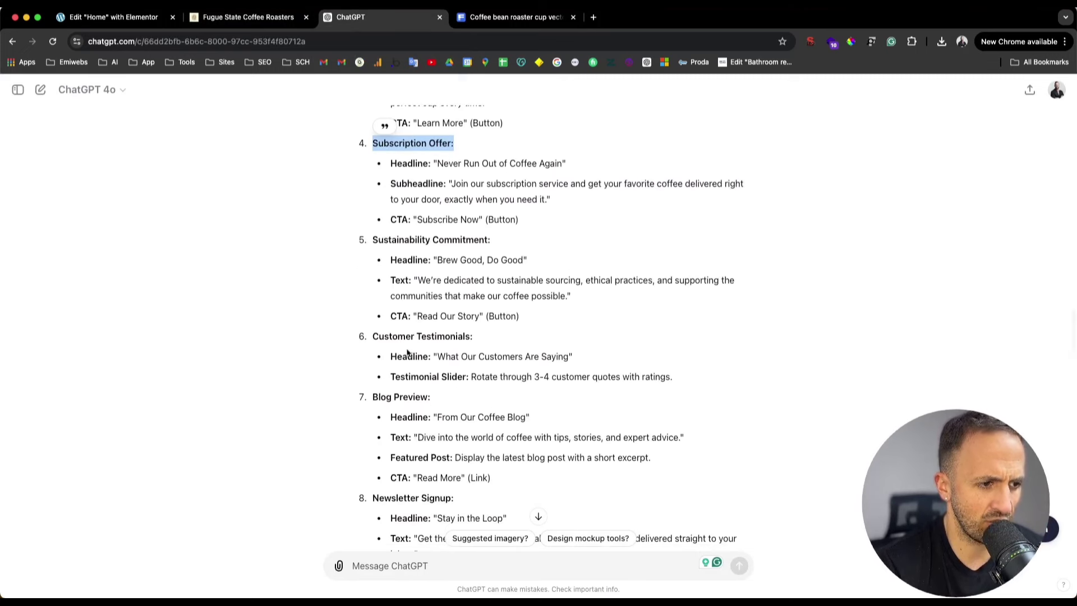
{"action": "scroll", "coordinate": [439, 387], "scroll_direction": "down", "scroll_amount": 5}
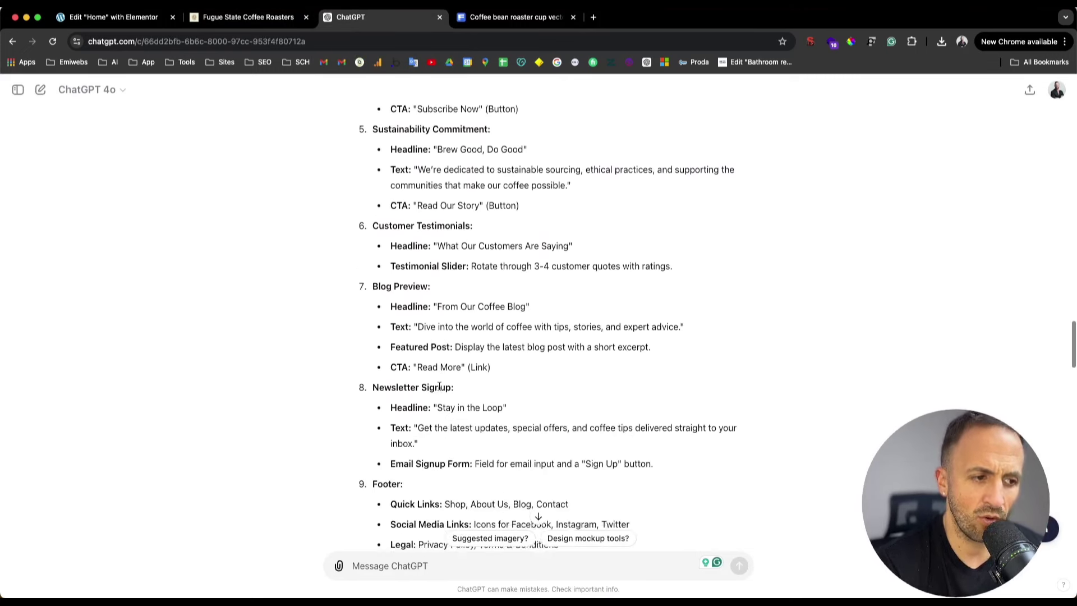
{"action": "scroll", "coordinate": [439, 386], "scroll_direction": "down", "scroll_amount": 4}
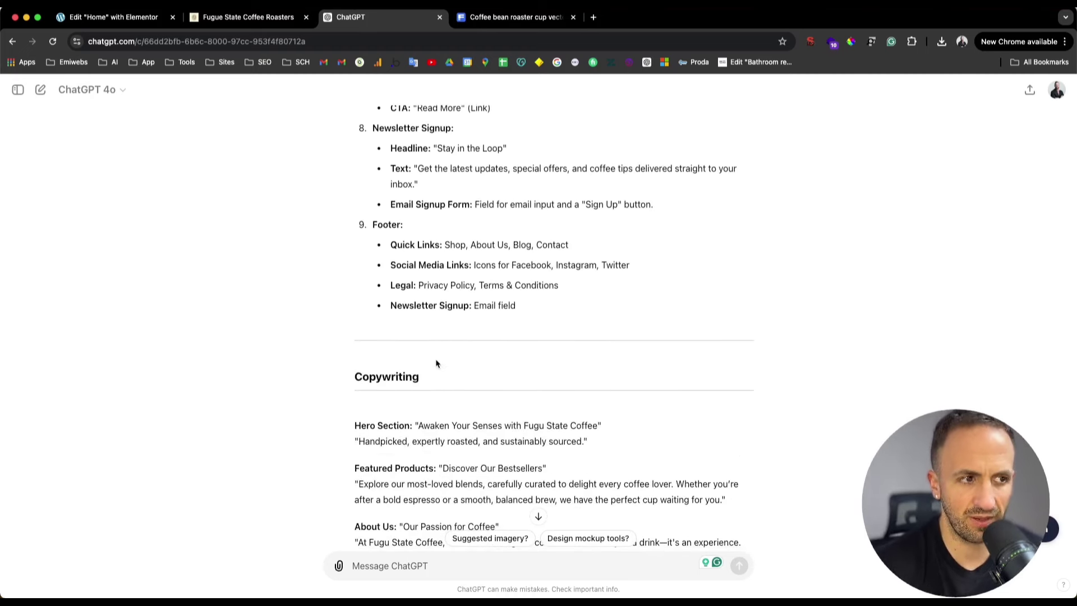
{"action": "scroll", "coordinate": [436, 363], "scroll_direction": "up", "scroll_amount": 9}
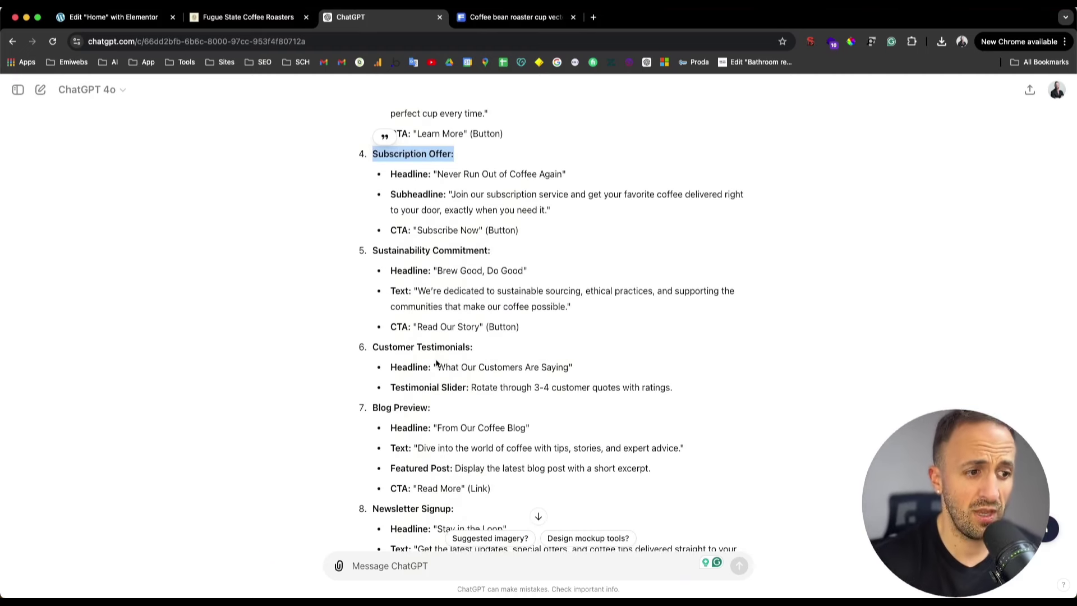
{"action": "left_click", "coordinate": [247, 17]}
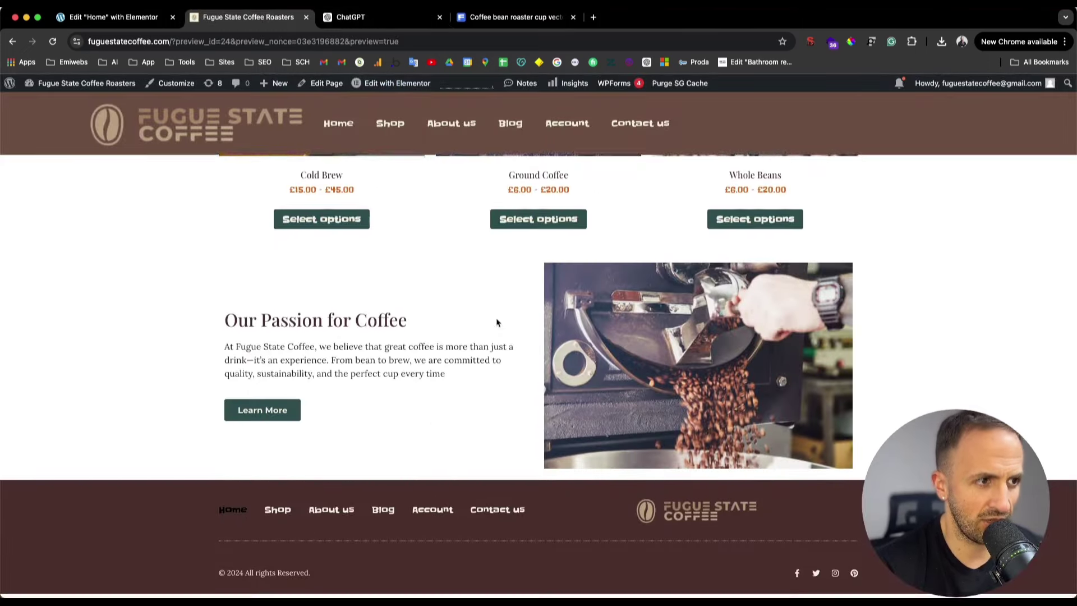
{"action": "left_click", "coordinate": [406, 84]}
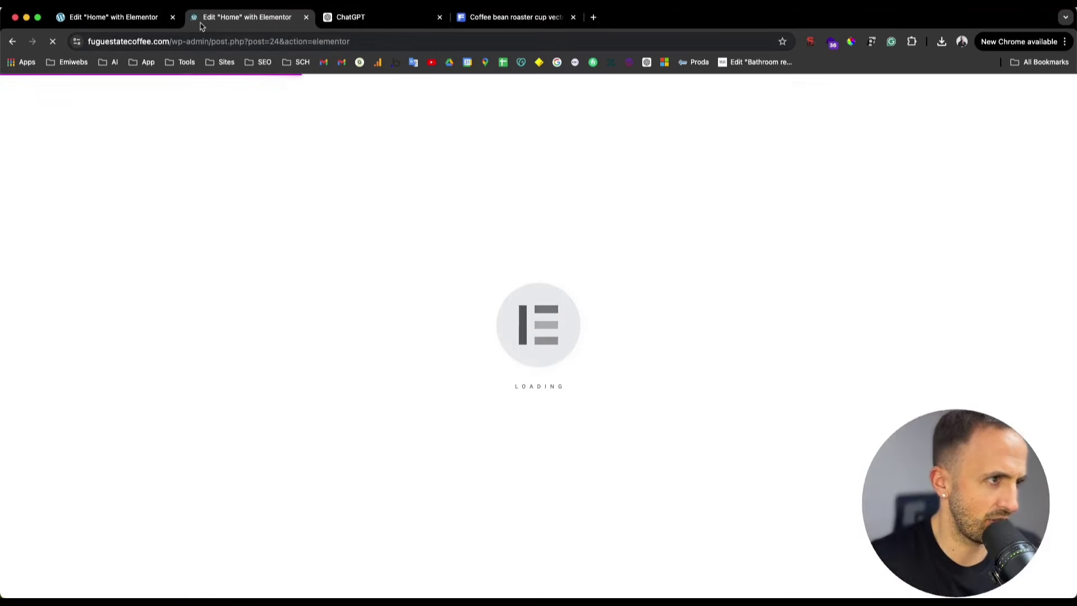
{"action": "left_click", "coordinate": [13, 41]}
- Add a single-column Flexbox container below the "Our Passion for Coffee" section in the Elementor editor
{"action": "left_click", "coordinate": [150, 18]}
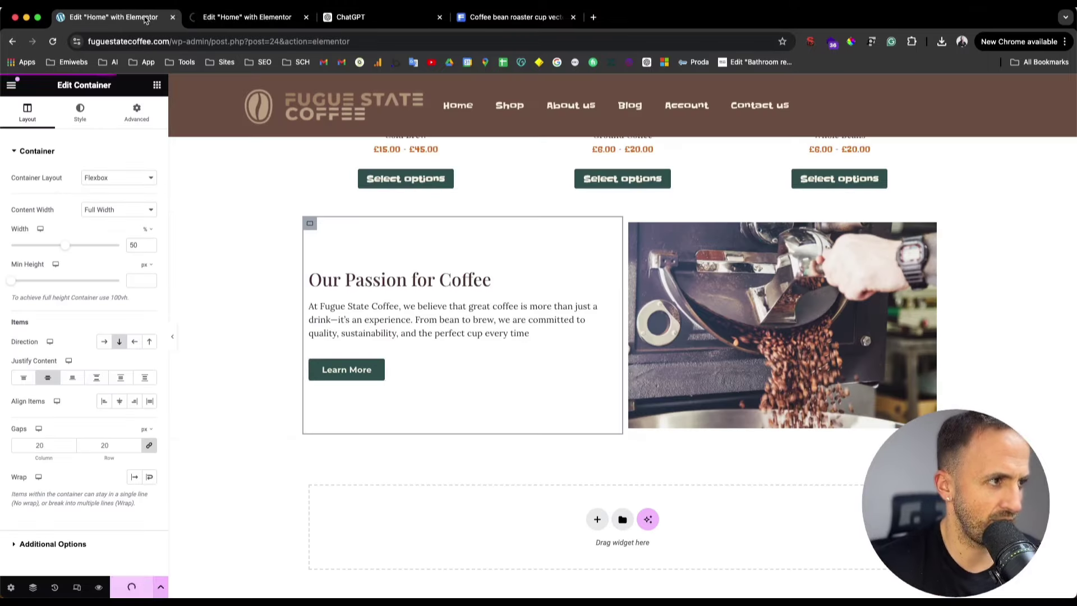
{"action": "scroll", "coordinate": [553, 388], "scroll_direction": "down", "scroll_amount": 5}
{"action": "left_click", "coordinate": [596, 391]}
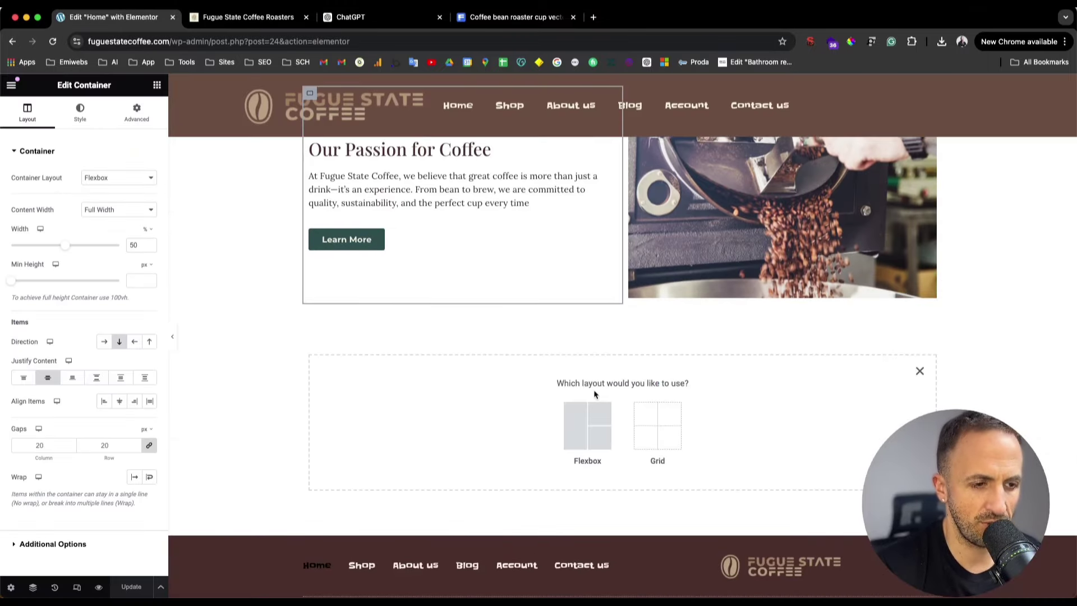
{"action": "left_click", "coordinate": [583, 429]}
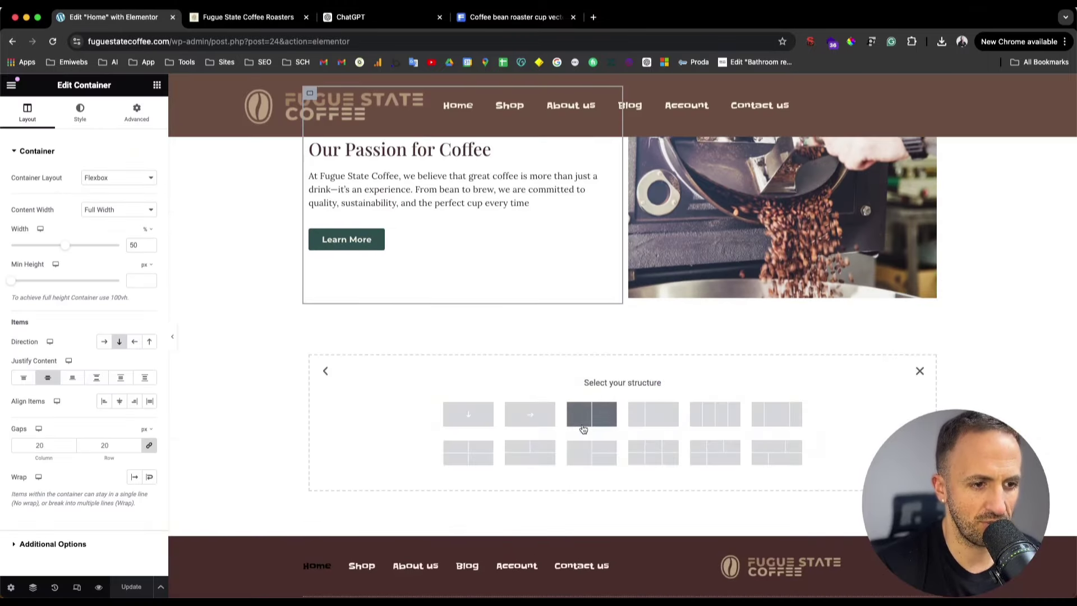
{"action": "left_click", "coordinate": [476, 425]}
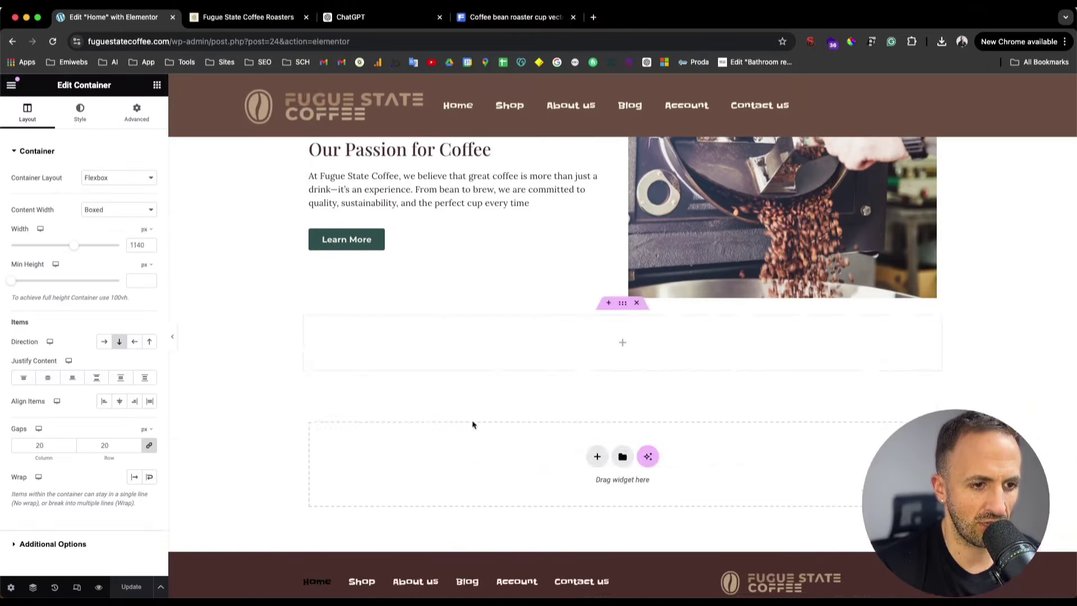
- Check the Subscription Offer subheadline in ChatGPT and add a Heading widget to the new empty container
{"action": "left_click", "coordinate": [157, 84]}
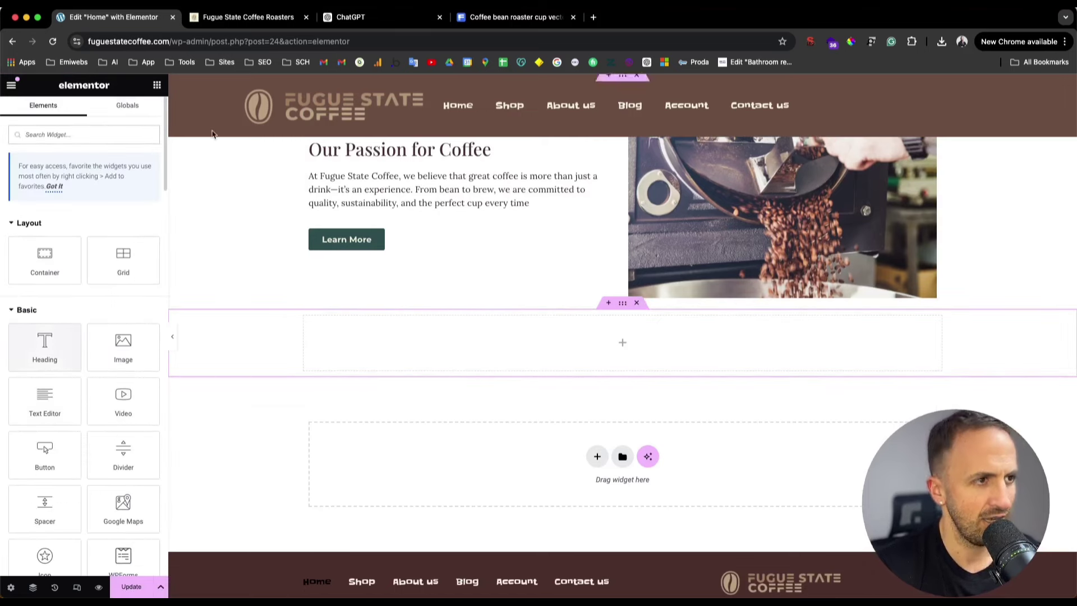
{"action": "left_click", "coordinate": [365, 16]}
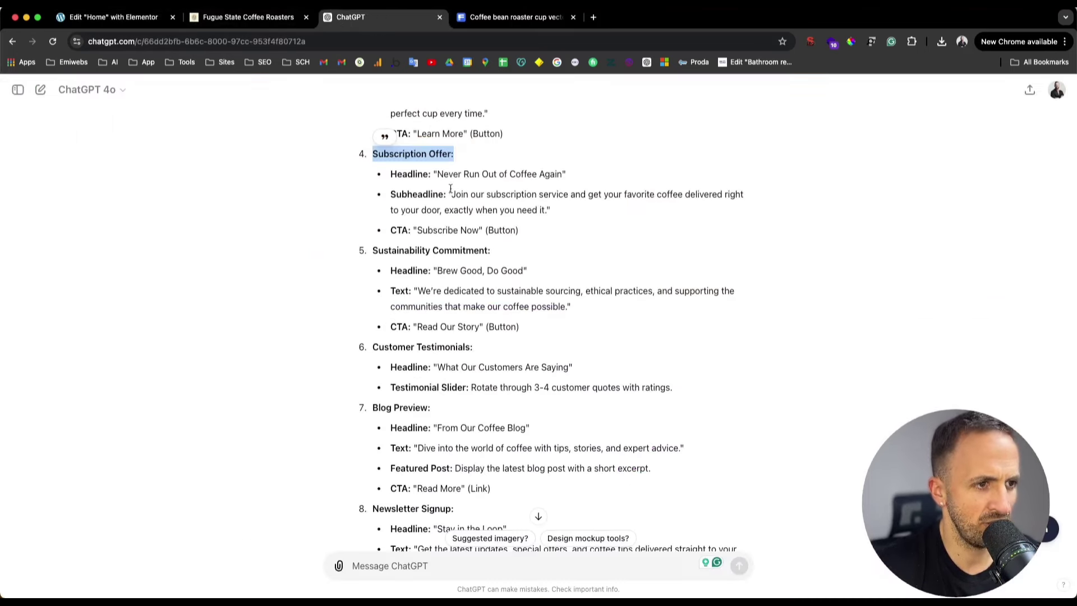
{"action": "left_click_drag", "start_coordinate": [427, 195], "coordinate": [552, 211]}
{"action": "left_click", "coordinate": [239, 12]}
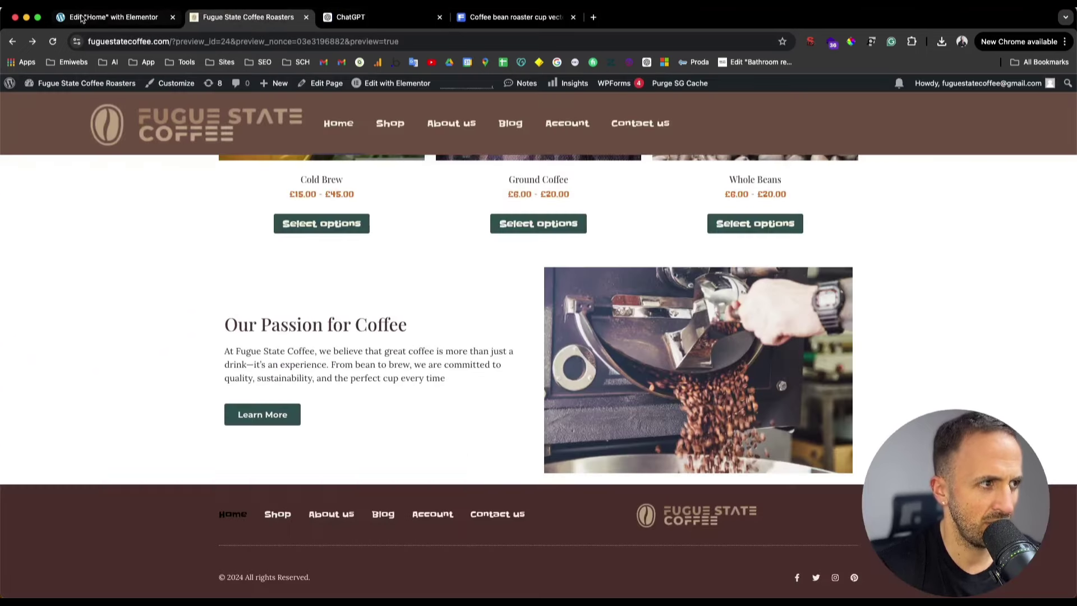
{"action": "left_click", "coordinate": [113, 17]}
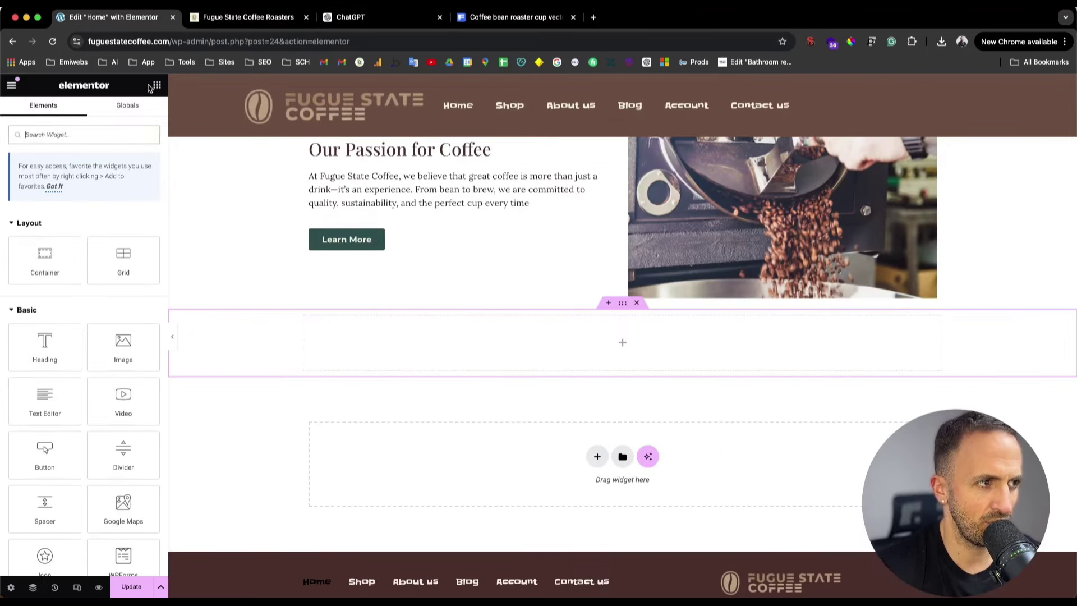
{"action": "left_click_drag", "start_coordinate": [58, 352], "coordinate": [575, 339]}
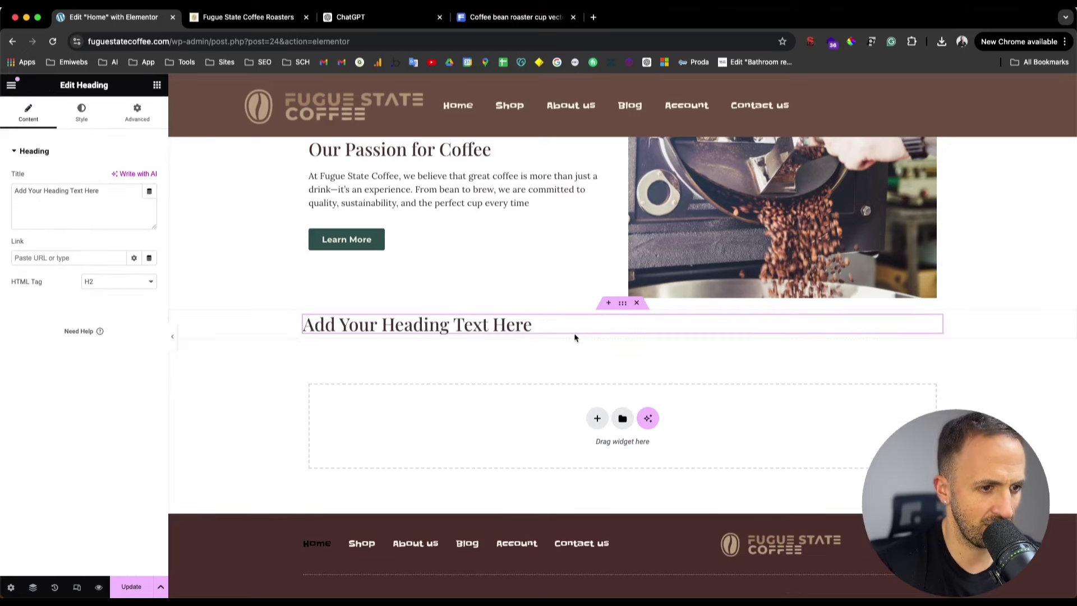
- Add a Text Editor widget and a Button widget beneath the placeholder heading in the new container
{"action": "left_click", "coordinate": [157, 84]}
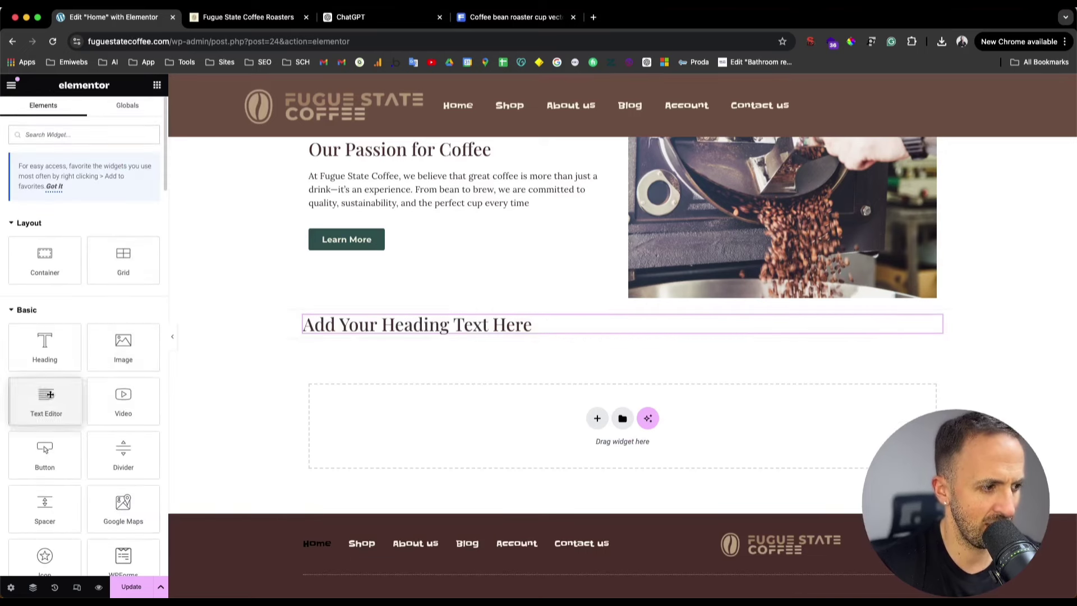
{"action": "left_click_drag", "start_coordinate": [45, 400], "coordinate": [513, 325]}
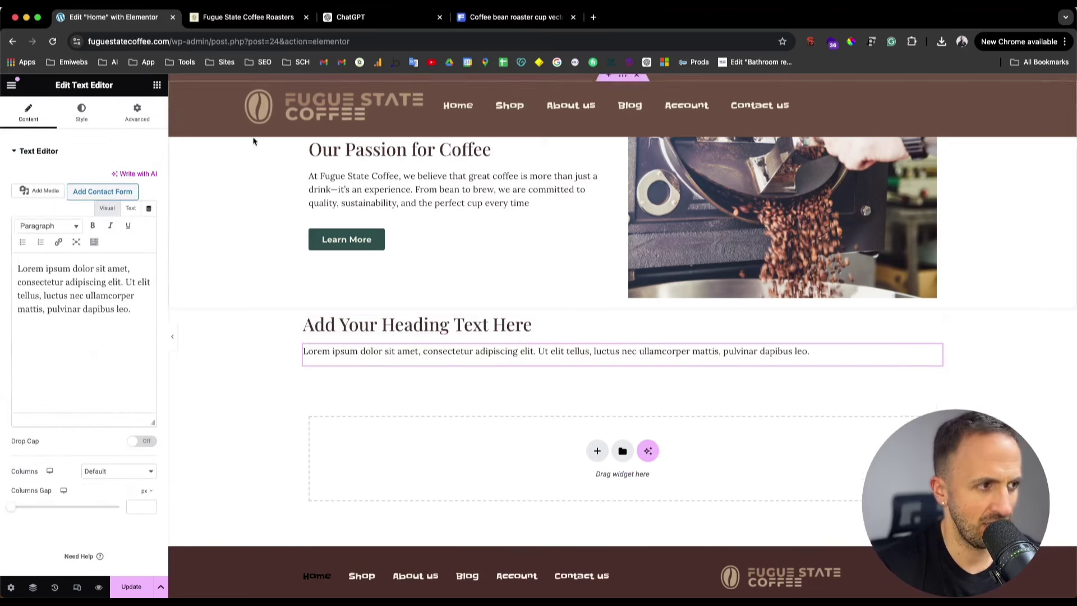
{"action": "left_click", "coordinate": [157, 84]}
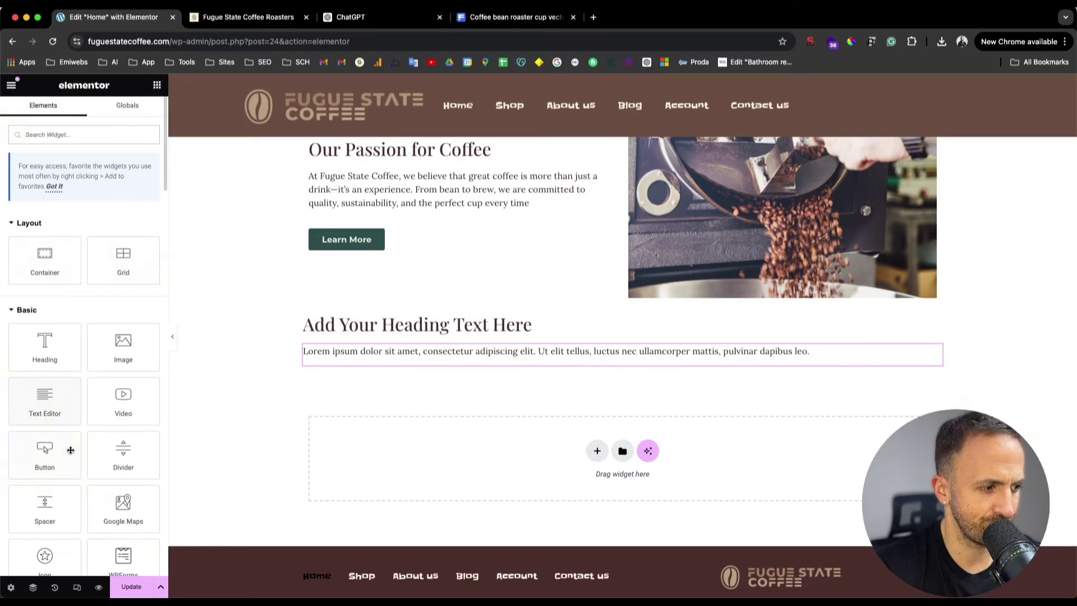
{"action": "left_click_drag", "start_coordinate": [71, 450], "coordinate": [418, 374]}
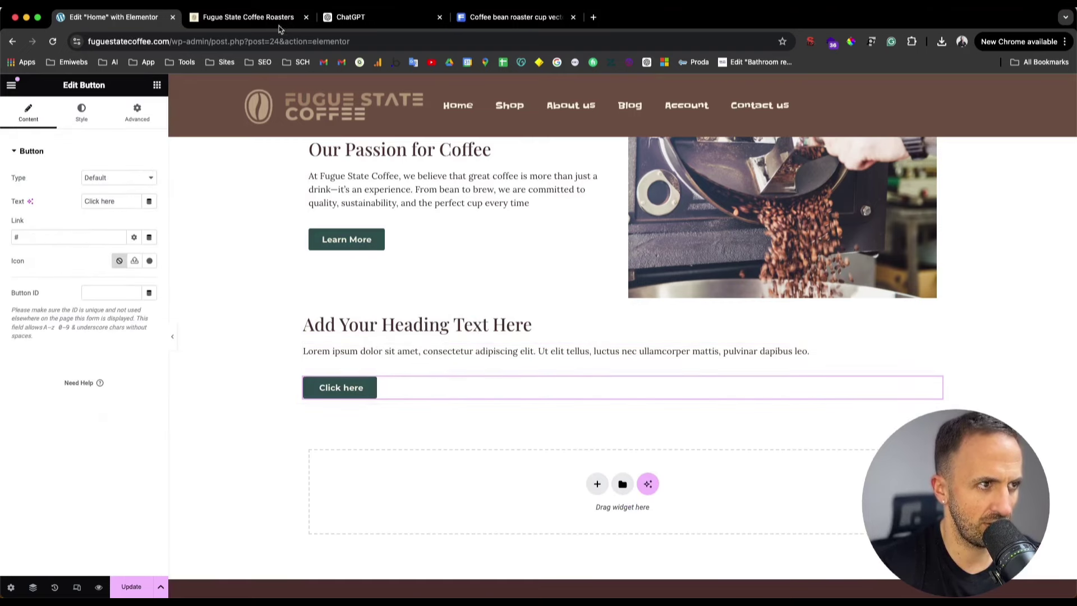
- Copy the Subscription Offer headline from ChatGPT and set the new heading's title to "Never Run Out of Coffee Again"
{"action": "left_click", "coordinate": [247, 17]}
{"action": "left_click", "coordinate": [381, 16]}
{"action": "left_click", "coordinate": [448, 144]}
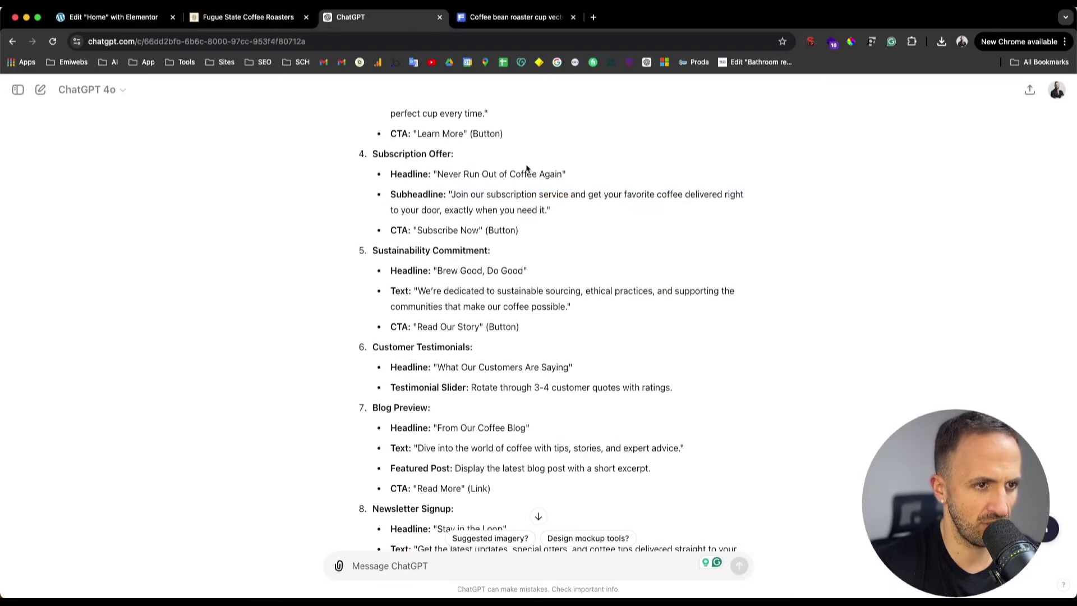
{"action": "left_click_drag", "start_coordinate": [562, 175], "coordinate": [436, 174]}
{"action": "key", "text": "ctrl+c"}
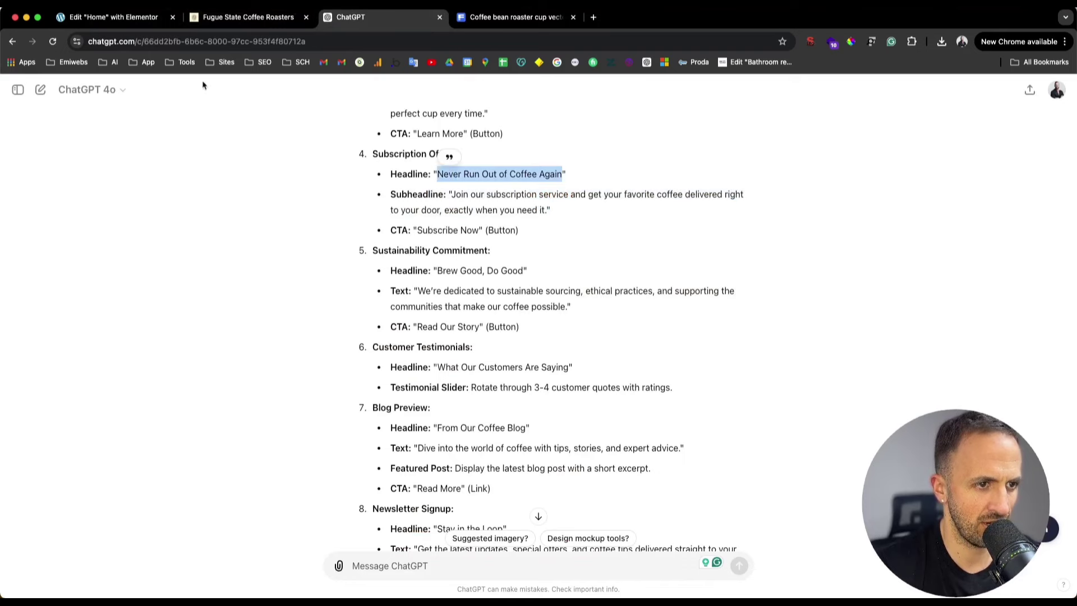
{"action": "left_click", "coordinate": [147, 18]}
{"action": "left_click", "coordinate": [528, 325]}
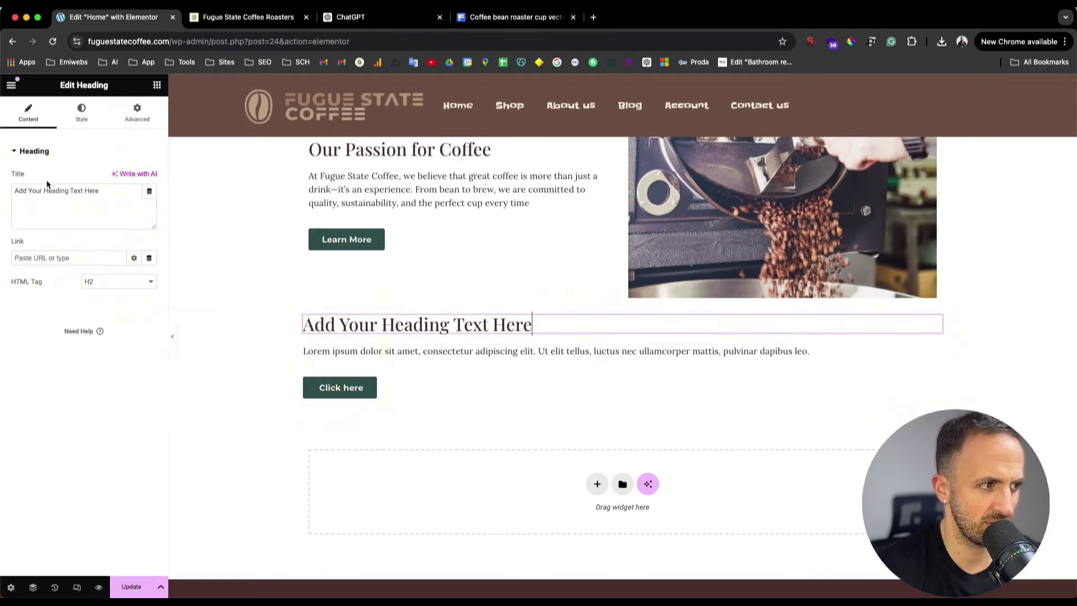
{"action": "key", "text": "ctrl+a"}
{"action": "key", "text": "ctrl+v"}
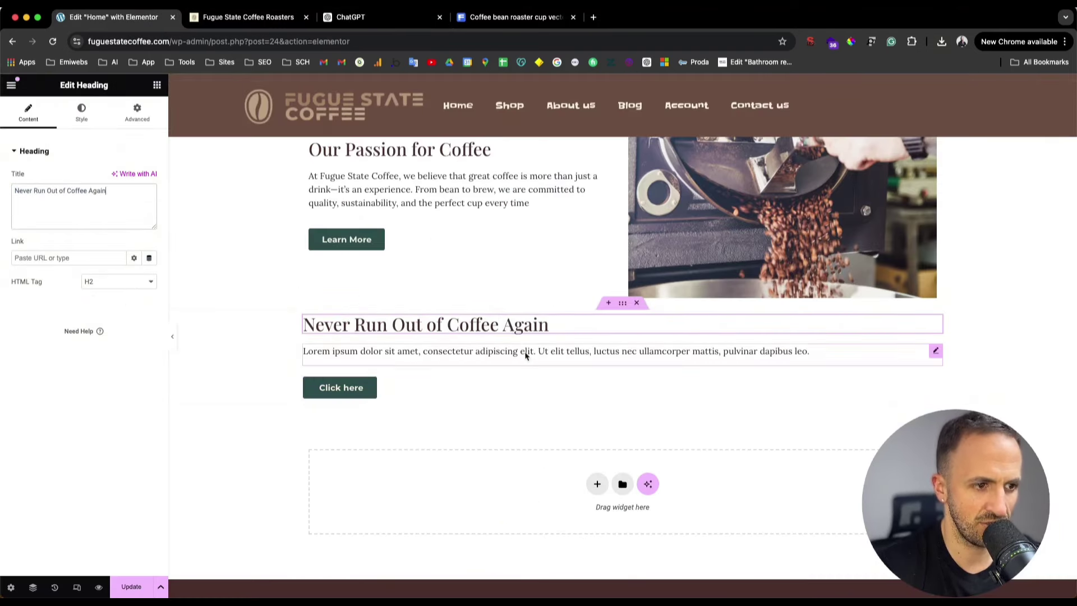
- Give the "Never Run Out of Coffee Again" container a classic background in the Deep Green global colour
{"action": "left_click", "coordinate": [624, 303]}
{"action": "left_click", "coordinate": [81, 115]}
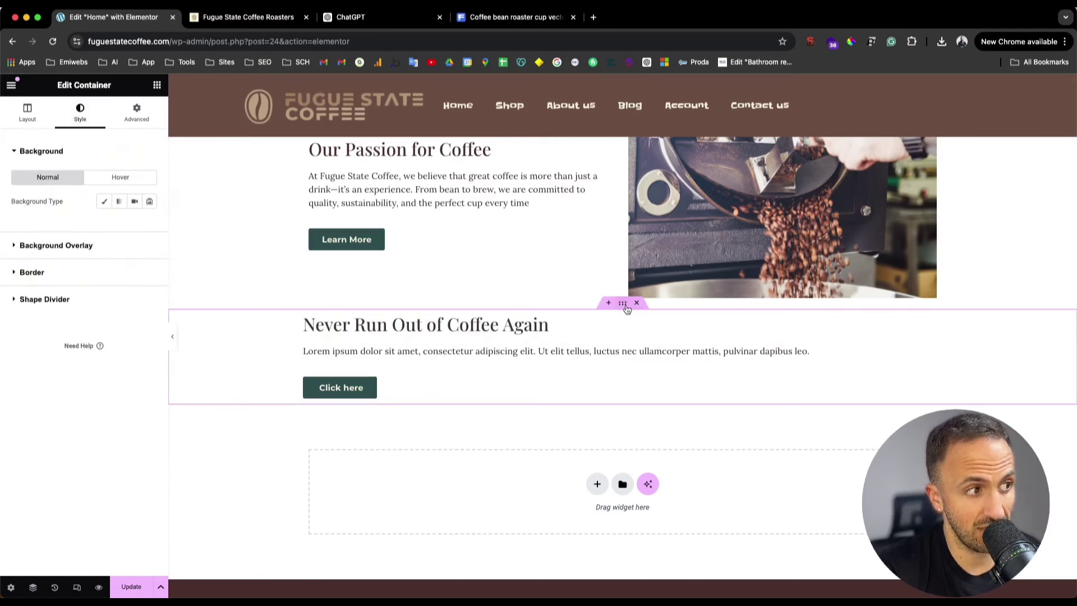
{"action": "left_click", "coordinate": [111, 209]}
{"action": "left_click", "coordinate": [71, 418]}
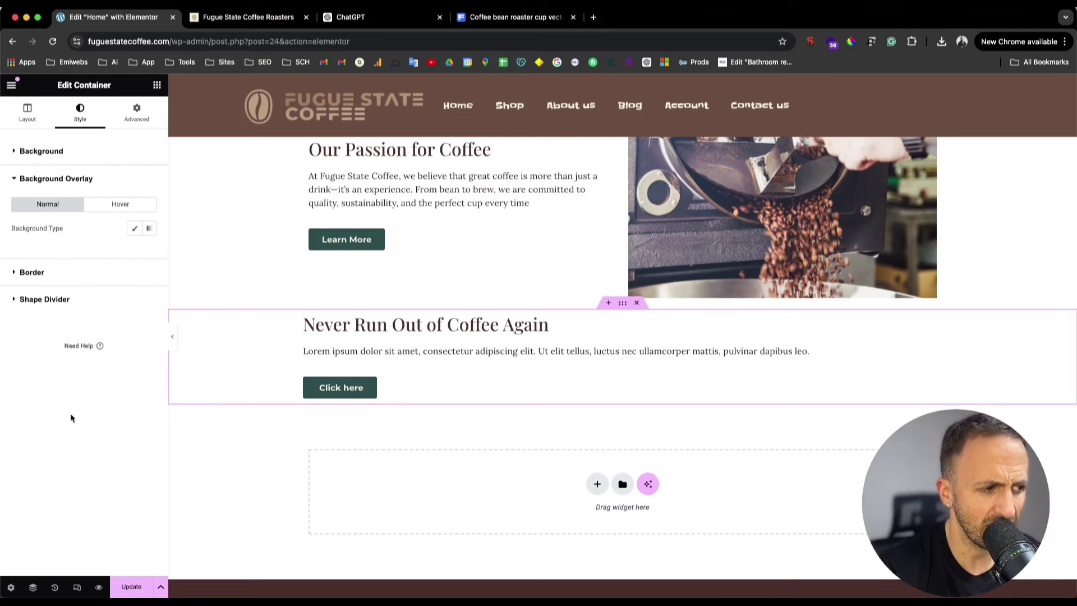
{"action": "left_click", "coordinate": [77, 160]}
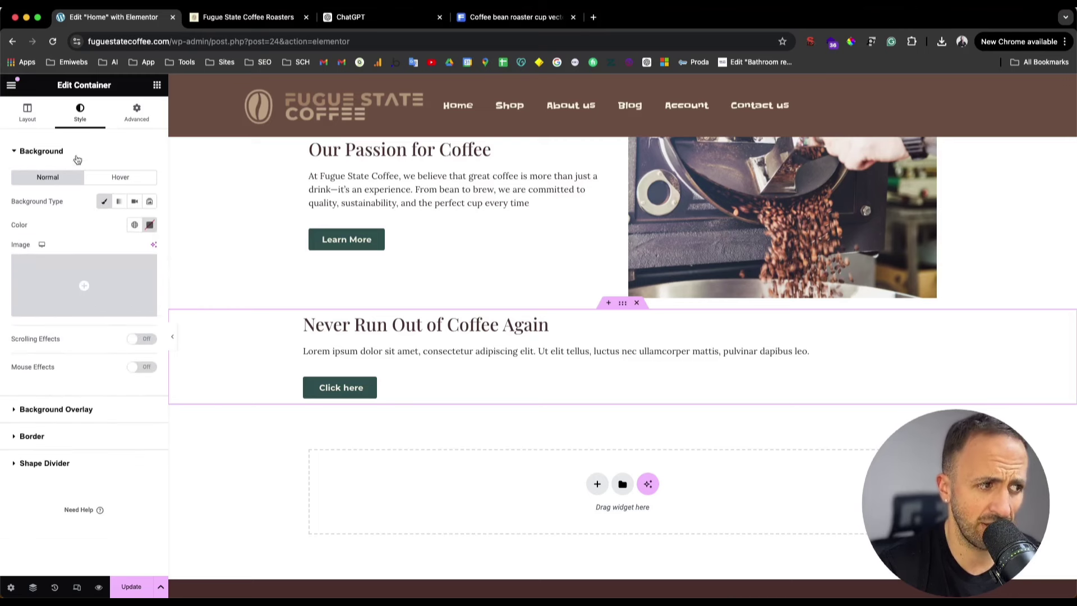
{"action": "left_click", "coordinate": [135, 225]}
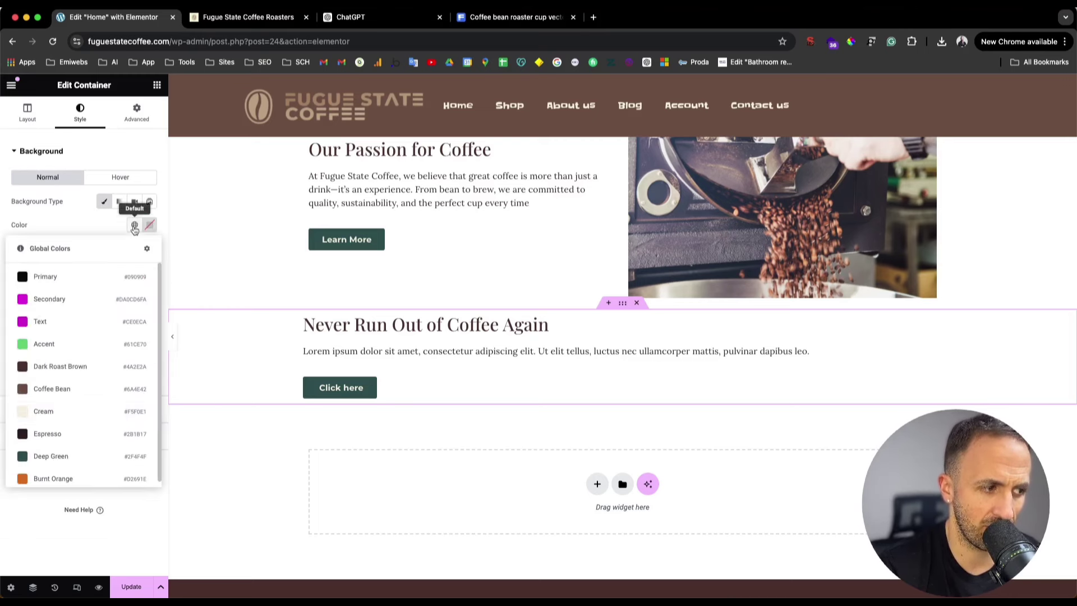
{"action": "left_click", "coordinate": [91, 449]}
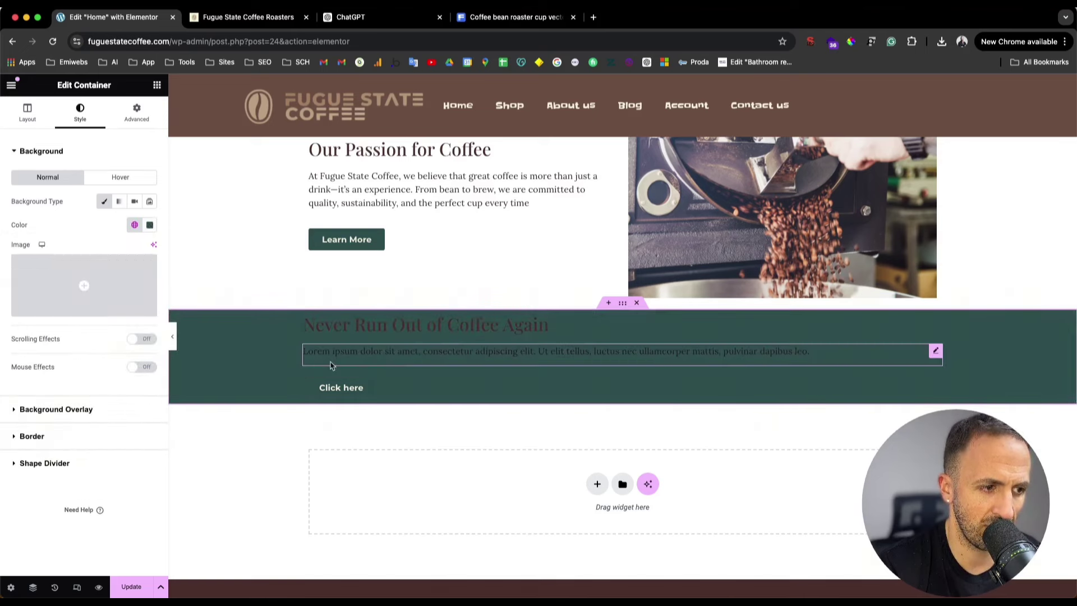
- Set the "Click here" button's background to the Coffee Bean global colour
{"action": "left_click", "coordinate": [400, 386]}
{"action": "left_click", "coordinate": [80, 121]}
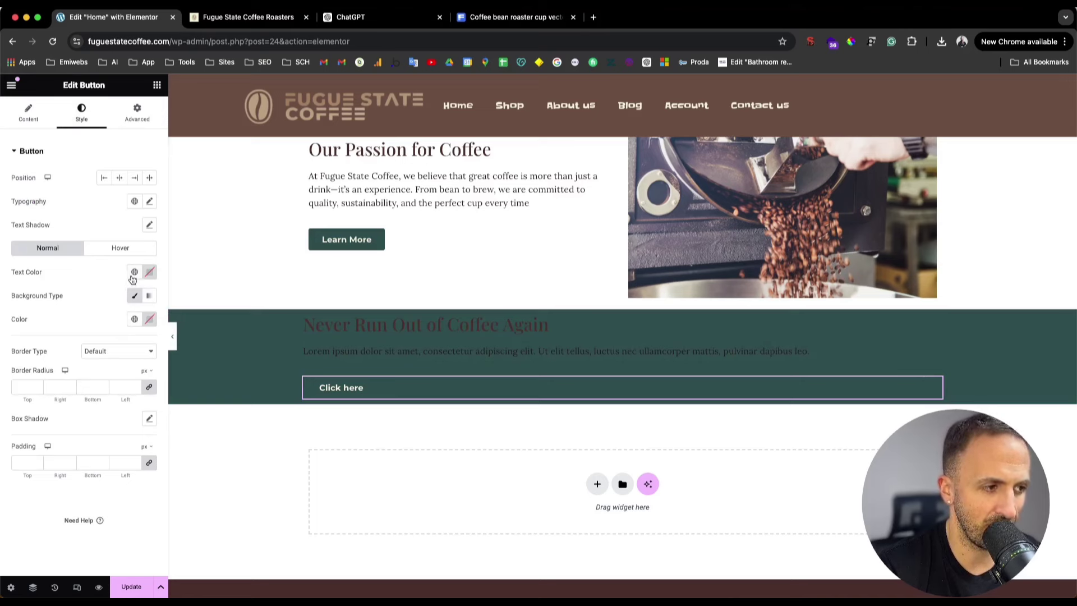
{"action": "left_click", "coordinate": [135, 296]}
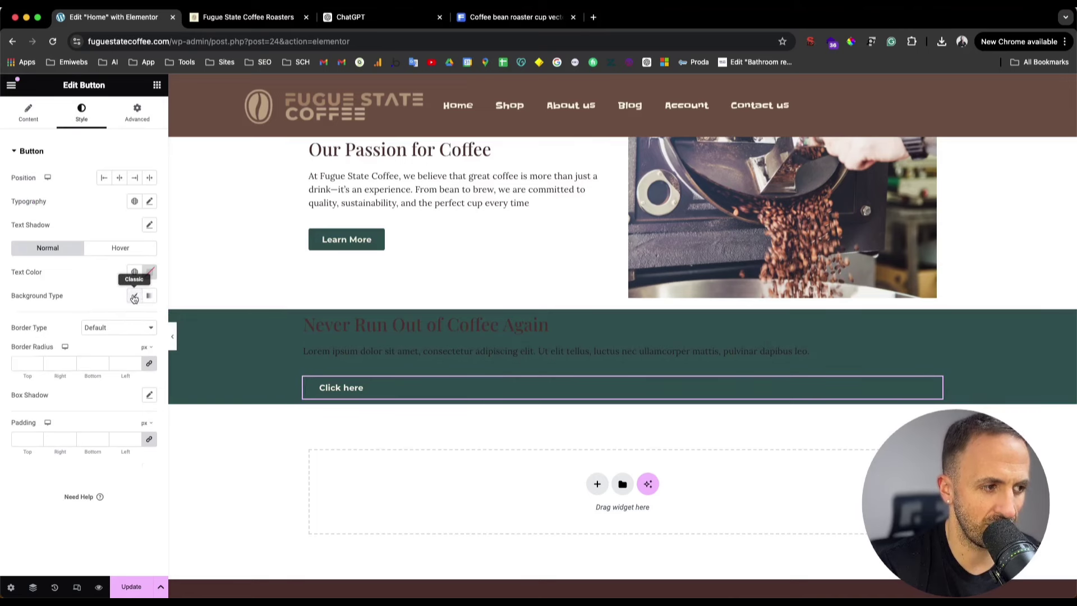
{"action": "left_click", "coordinate": [134, 296]}
{"action": "left_click", "coordinate": [135, 318]}
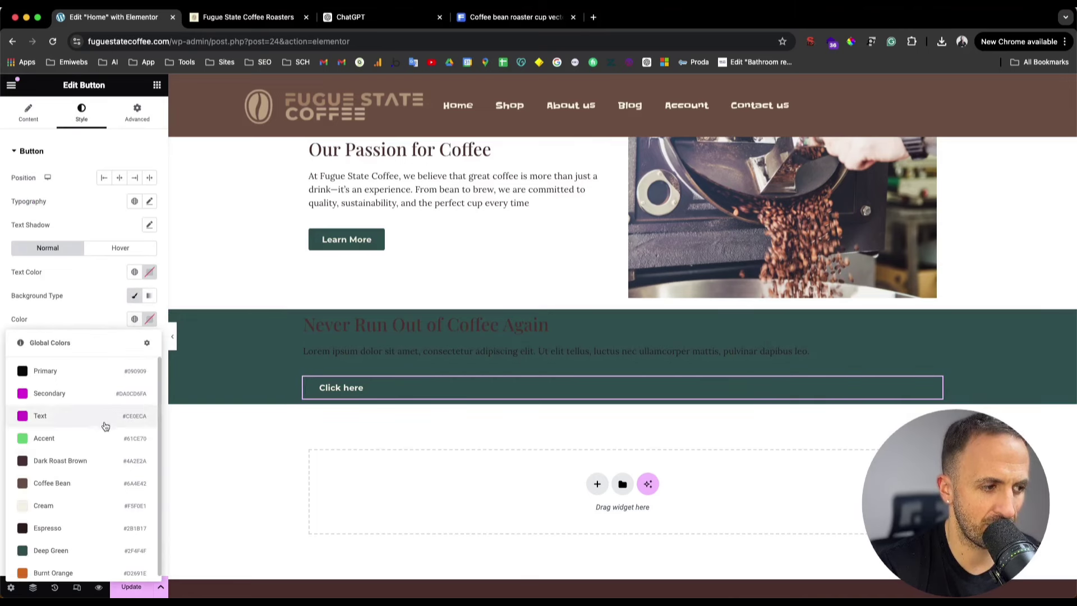
{"action": "left_click", "coordinate": [77, 477]}
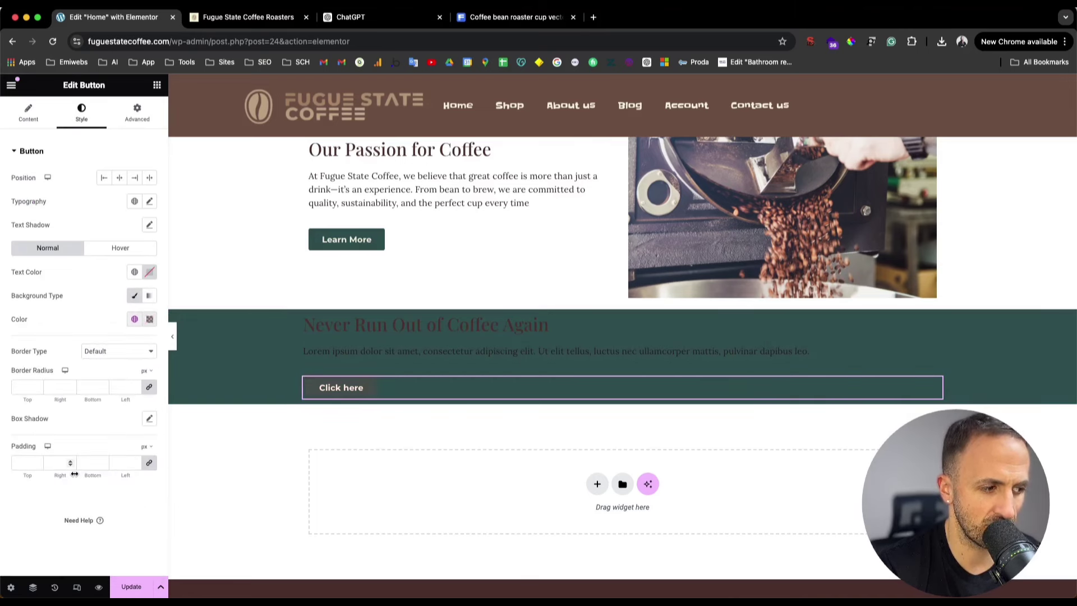
- Set the text colour of the "Never Run Out of Coffee Again" heading and the paragraph below it to the Cream global colour
{"action": "left_click", "coordinate": [381, 331]}
{"action": "left_click", "coordinate": [81, 112]}
{"action": "left_click", "coordinate": [135, 201]}
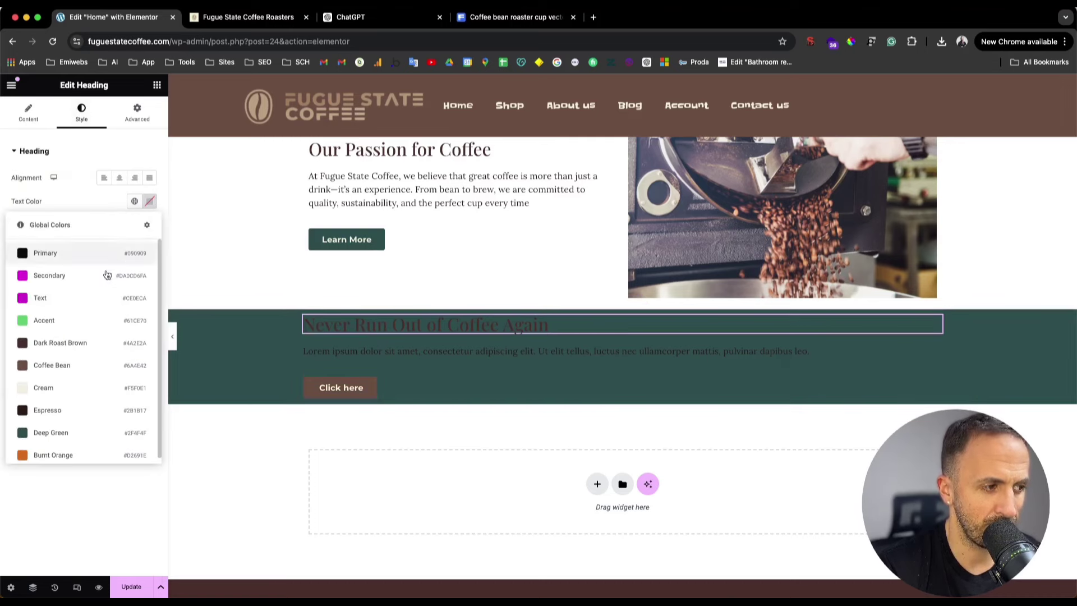
{"action": "left_click", "coordinate": [56, 388]}
{"action": "left_click", "coordinate": [808, 352]}
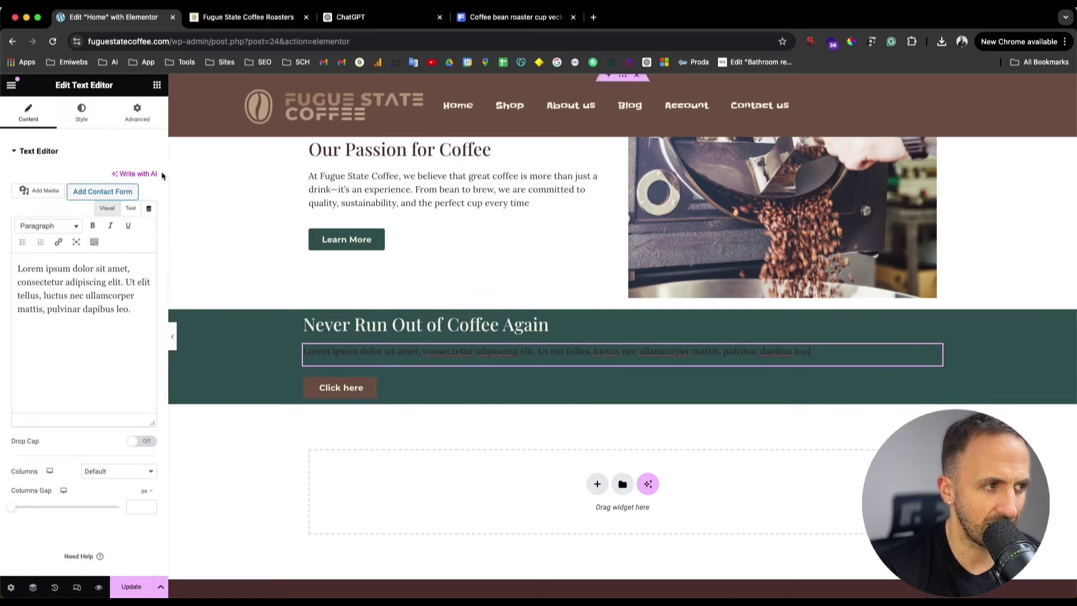
{"action": "left_click", "coordinate": [81, 112]}
{"action": "left_click", "coordinate": [134, 201]}
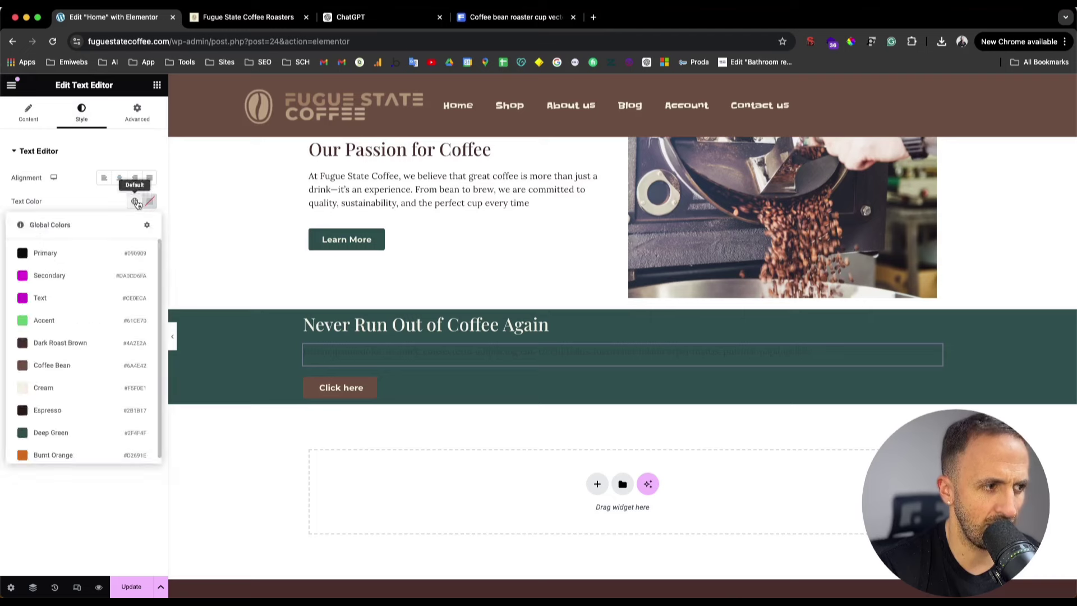
{"action": "left_click", "coordinate": [96, 392]}
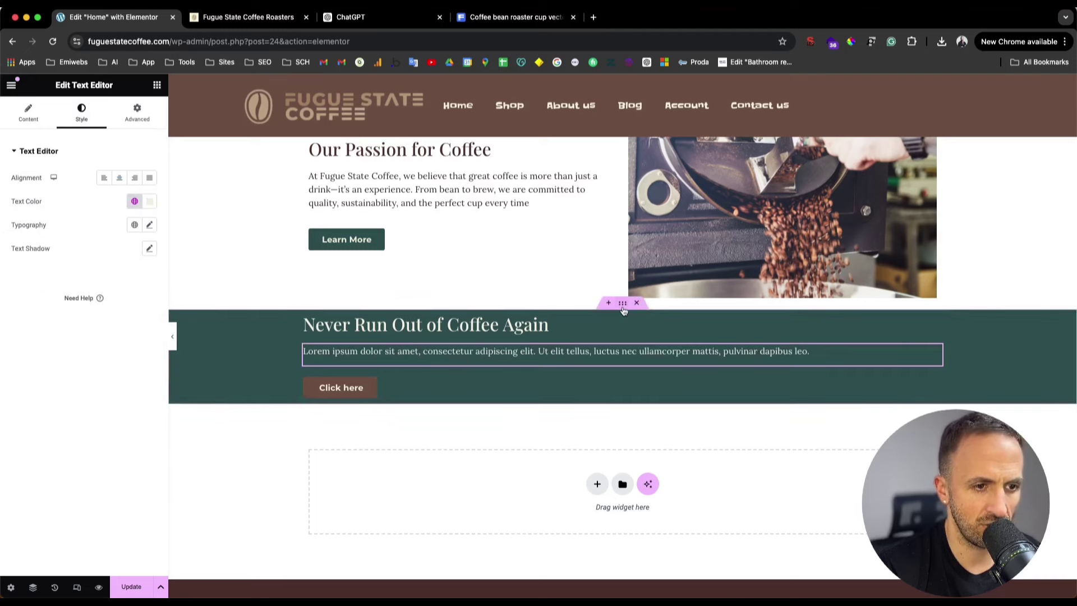
- Set the green container's minimum height to 298 px and centre its contents vertically
{"action": "left_click", "coordinate": [622, 305]}
{"action": "left_click", "coordinate": [136, 113]}
{"action": "left_click", "coordinate": [27, 112]}
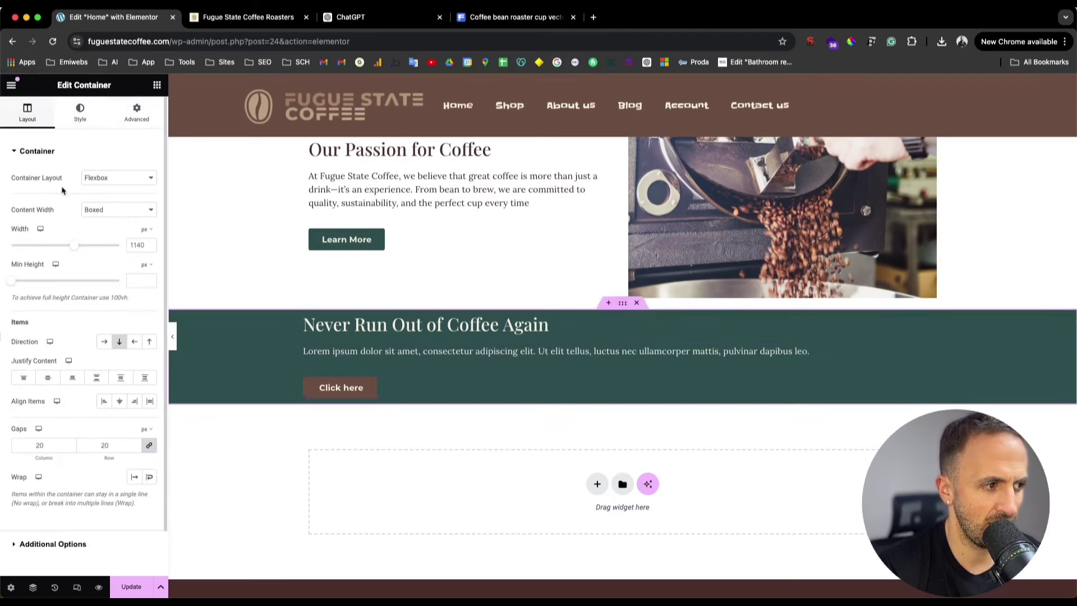
{"action": "scroll", "coordinate": [14, 289], "scroll_direction": "down", "scroll_amount": 1}
{"action": "left_click_drag", "start_coordinate": [12, 276], "coordinate": [33, 282]}
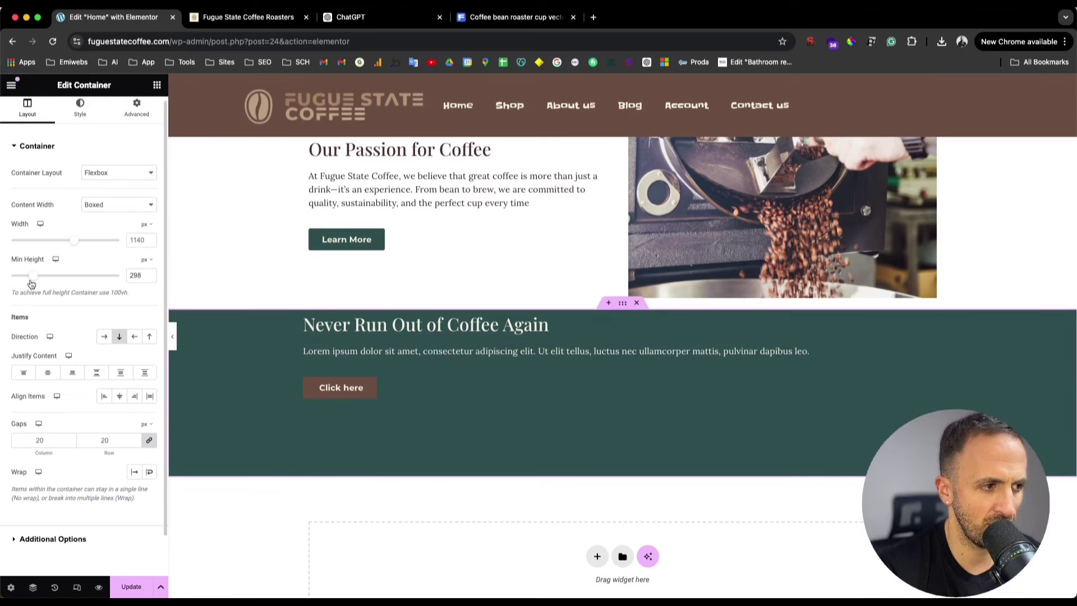
{"action": "left_click", "coordinate": [623, 304]}
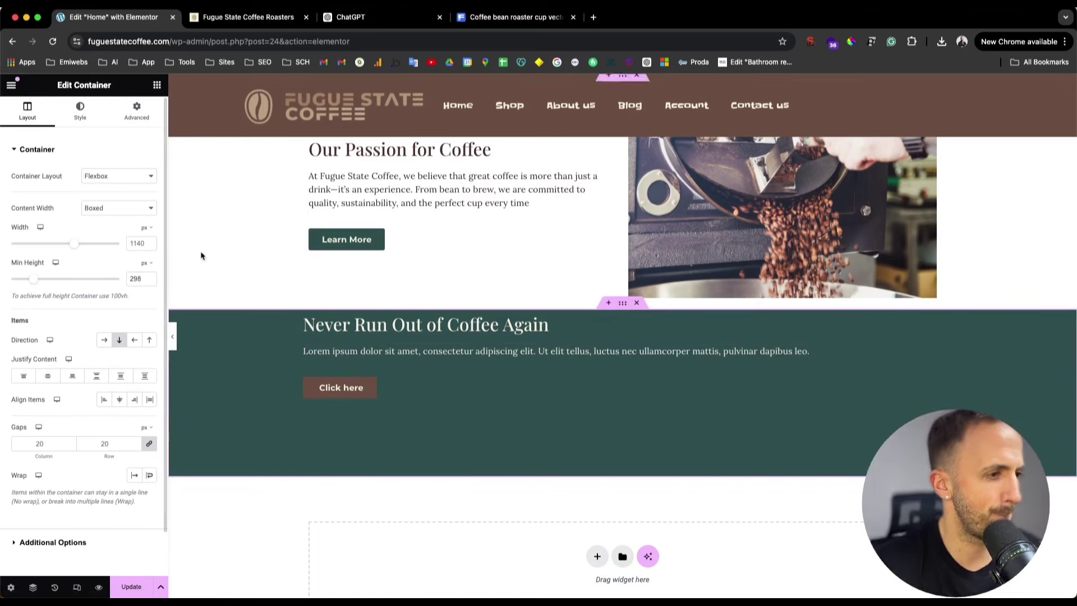
{"action": "scroll", "coordinate": [51, 364], "scroll_direction": "down", "scroll_amount": 1}
{"action": "left_click", "coordinate": [48, 374]}
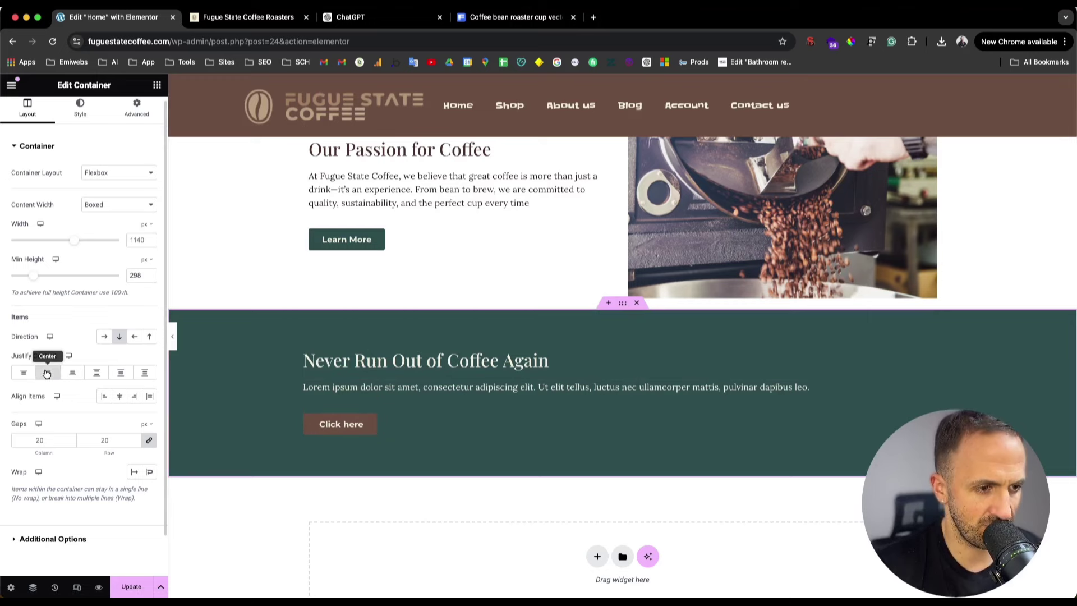
- Replace the placeholder paragraph under "Never Run Out of Coffee Again" with ChatGPT's Subscription Offer subheadline, "Join our subscription service... exactly when you need it."
{"action": "left_click", "coordinate": [405, 391]}
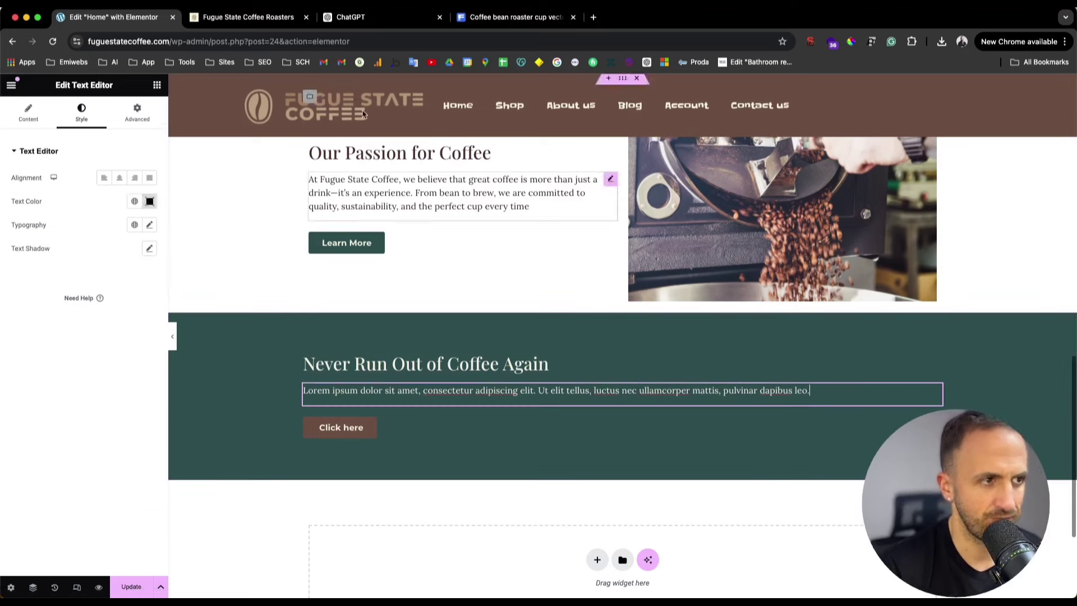
{"action": "left_click", "coordinate": [353, 17]}
{"action": "left_click_drag", "start_coordinate": [452, 194], "coordinate": [542, 210]}
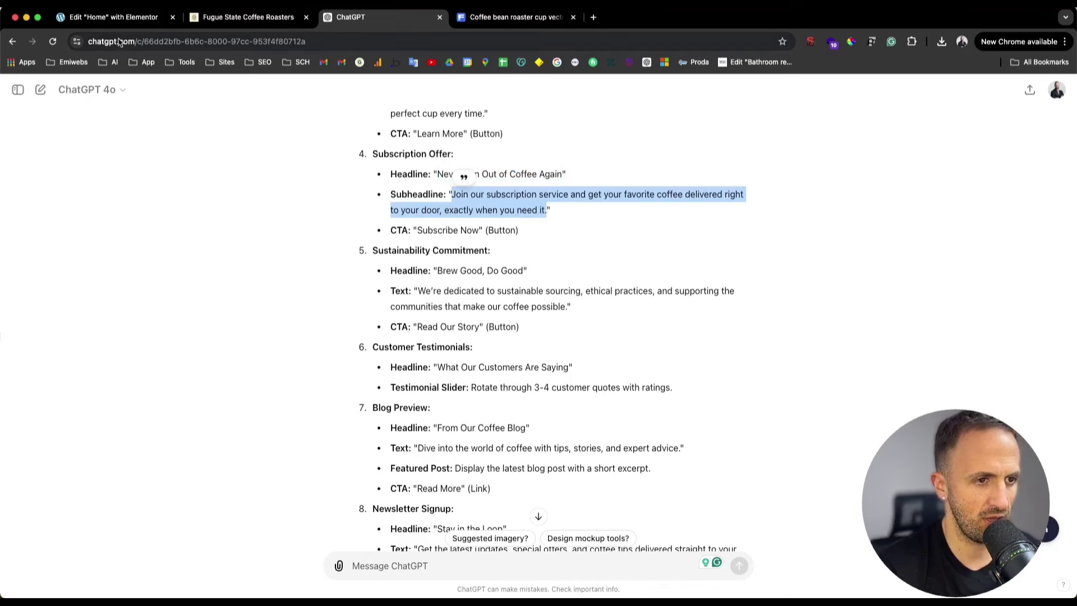
{"action": "left_click", "coordinate": [108, 22]}
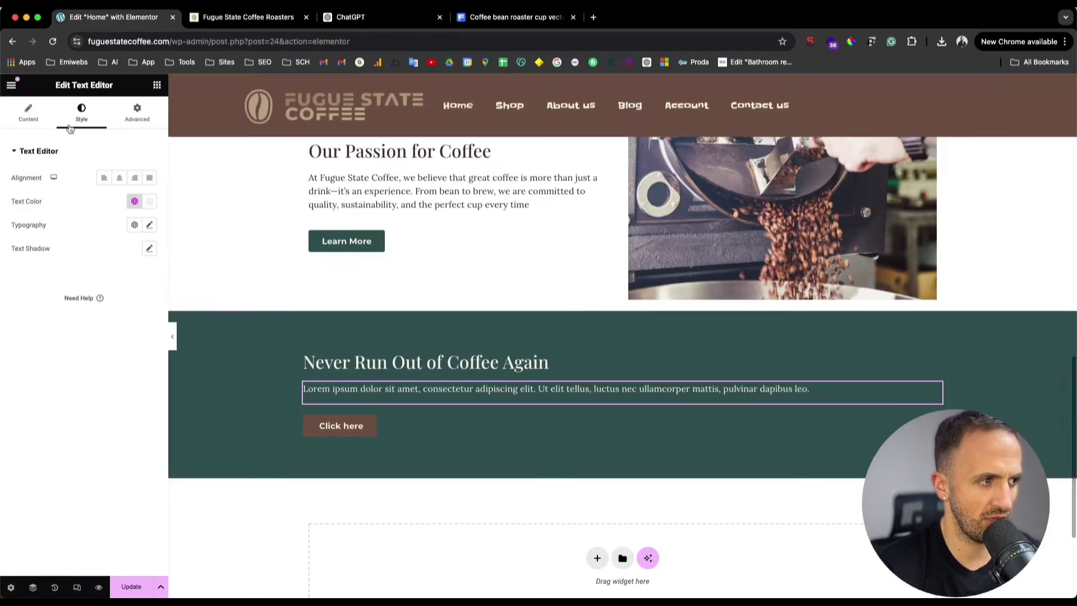
{"action": "left_click", "coordinate": [29, 112]}
{"action": "left_click", "coordinate": [68, 289]}
{"action": "key", "text": "ctrl+a"}
{"action": "type", "text": "Join our subscription service and get your favorite coffee delivered right to your door, exactly when you need it."}
- Change the "Click here" button's text to ChatGPT's suggested call to action, "Subscribe Now"
{"action": "left_click", "coordinate": [352, 26]}
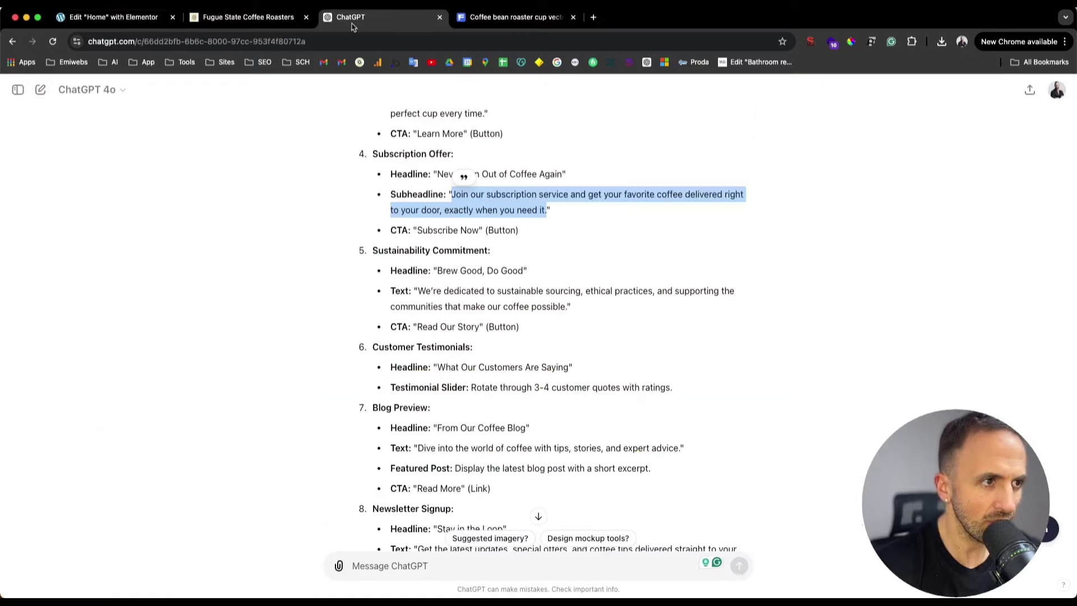
{"action": "left_click", "coordinate": [479, 220]}
{"action": "left_click_drag", "start_coordinate": [417, 233], "coordinate": [463, 226]}
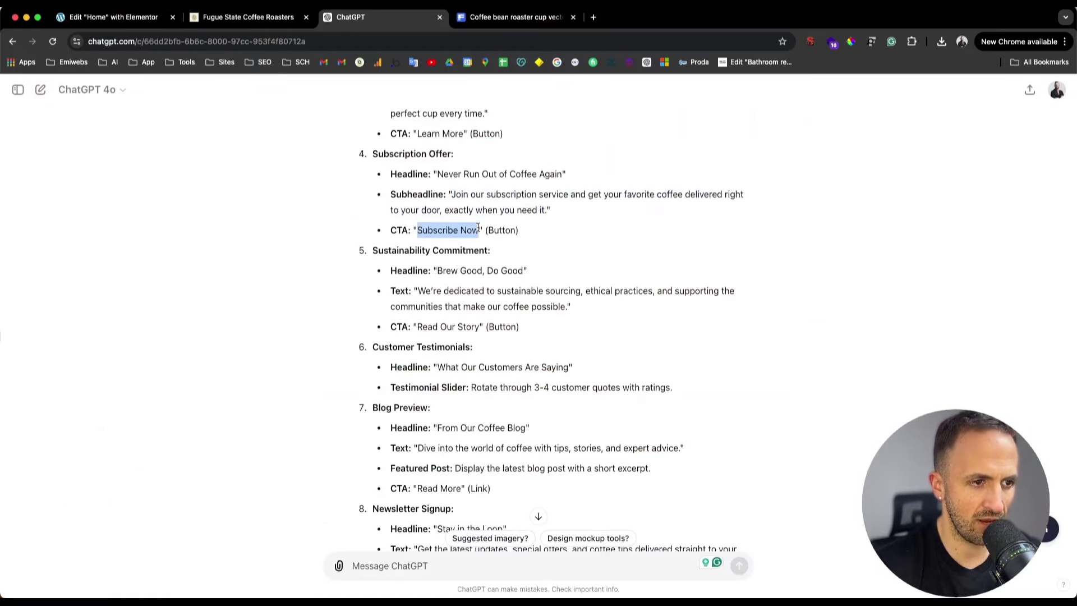
{"action": "left_click", "coordinate": [112, 17]}
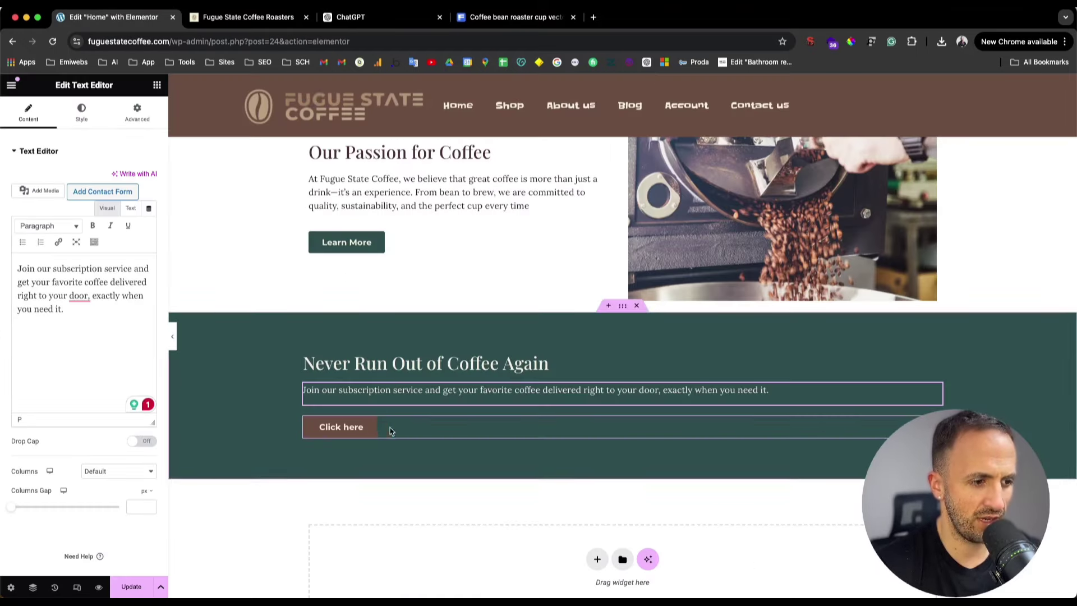
{"action": "left_click", "coordinate": [341, 427]}
{"action": "left_click", "coordinate": [28, 112]}
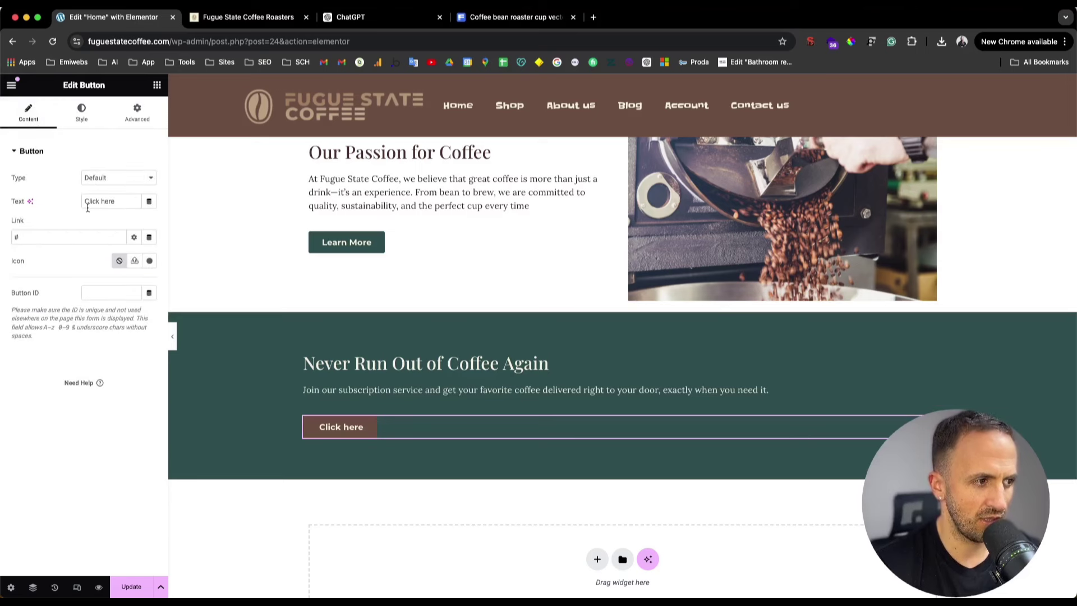
{"action": "type", "text": "Subscribe Now"}
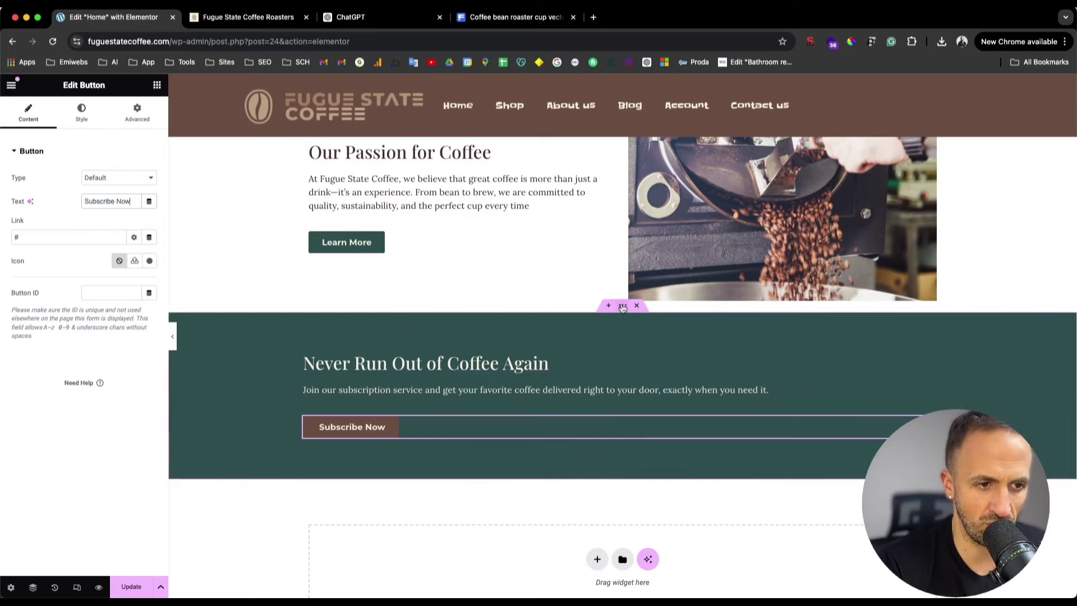
- Give the "Never Run Out of Coffee Again" container a classic background overlay with the dark-roast coffee roasting machine image from the media library
{"action": "left_click", "coordinate": [622, 314]}
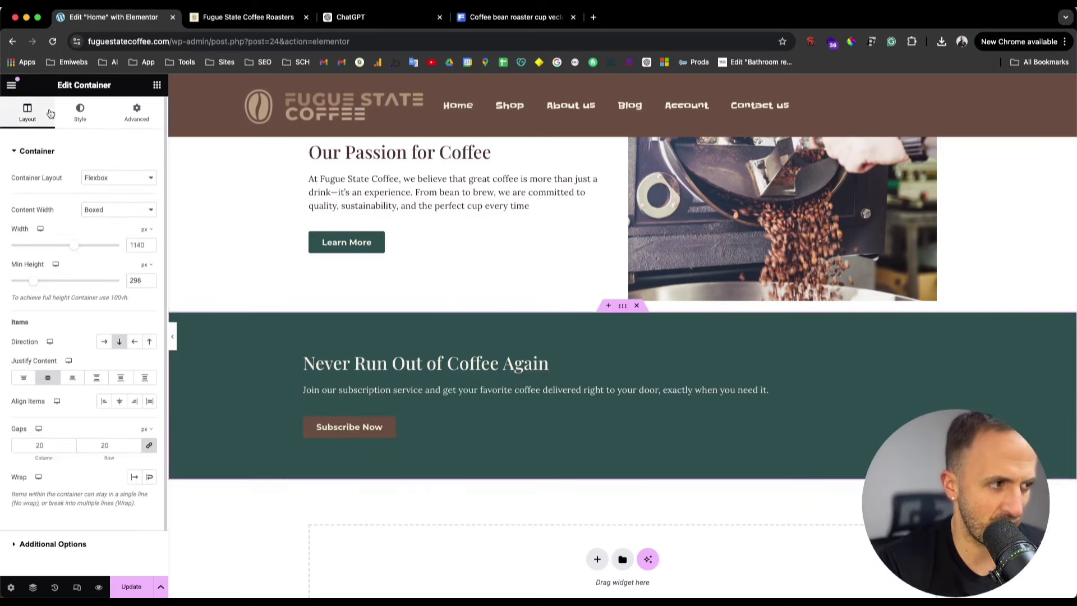
{"action": "left_click", "coordinate": [80, 112]}
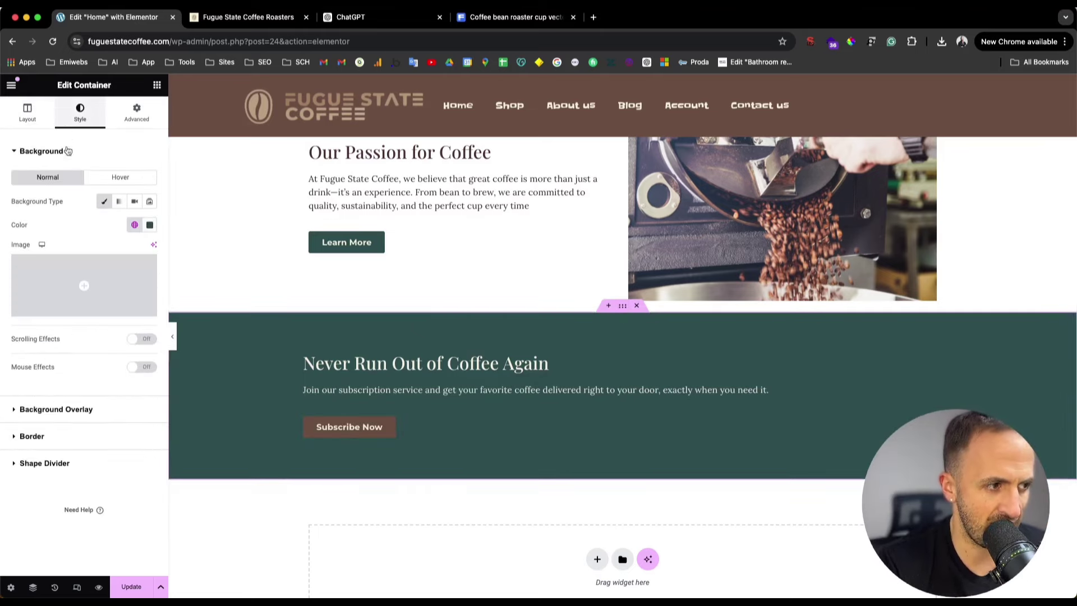
{"action": "left_click", "coordinate": [122, 268]}
{"action": "left_click", "coordinate": [1045, 107]}
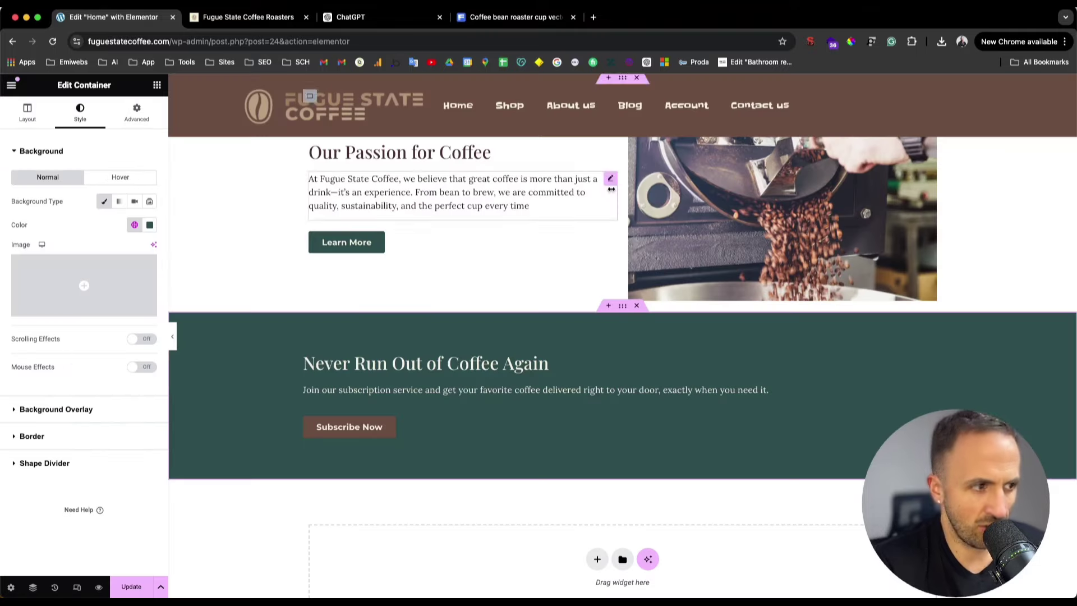
{"action": "left_click", "coordinate": [51, 415]}
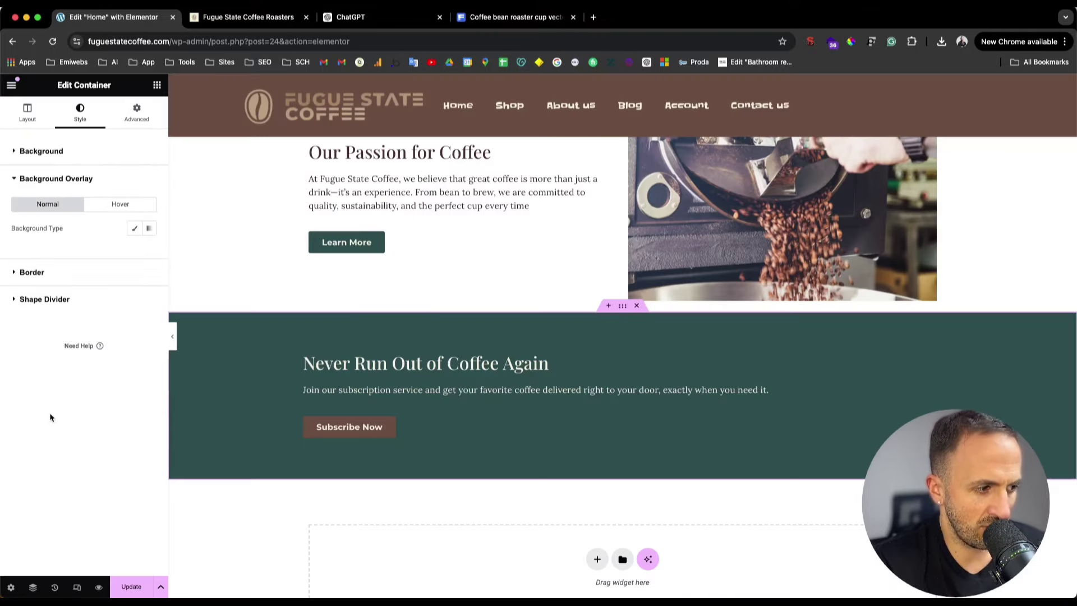
{"action": "left_click", "coordinate": [150, 228]}
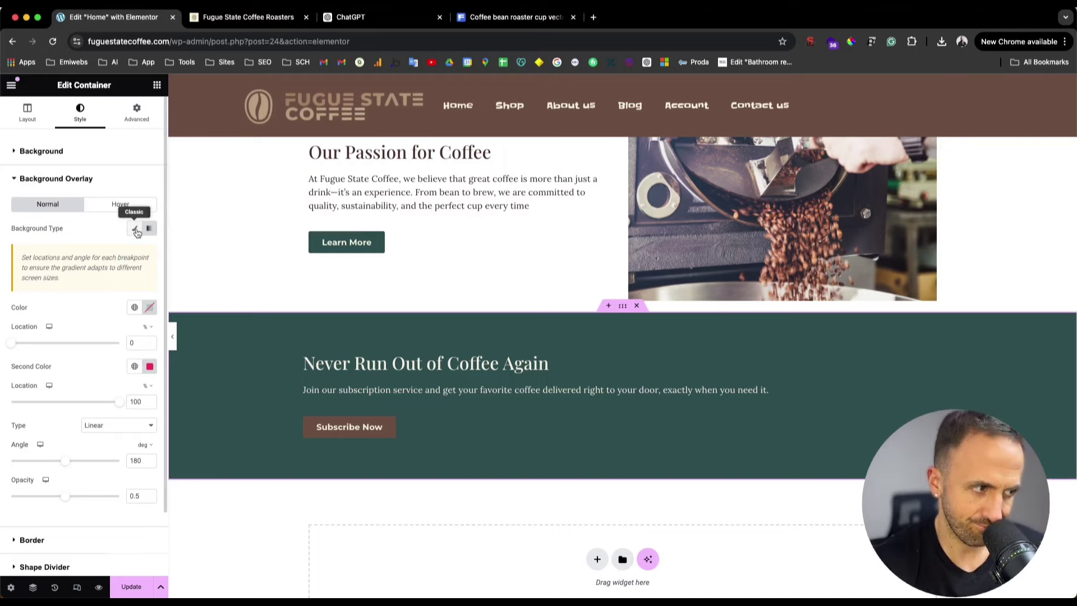
{"action": "left_click", "coordinate": [134, 229]}
{"action": "left_click", "coordinate": [84, 295]}
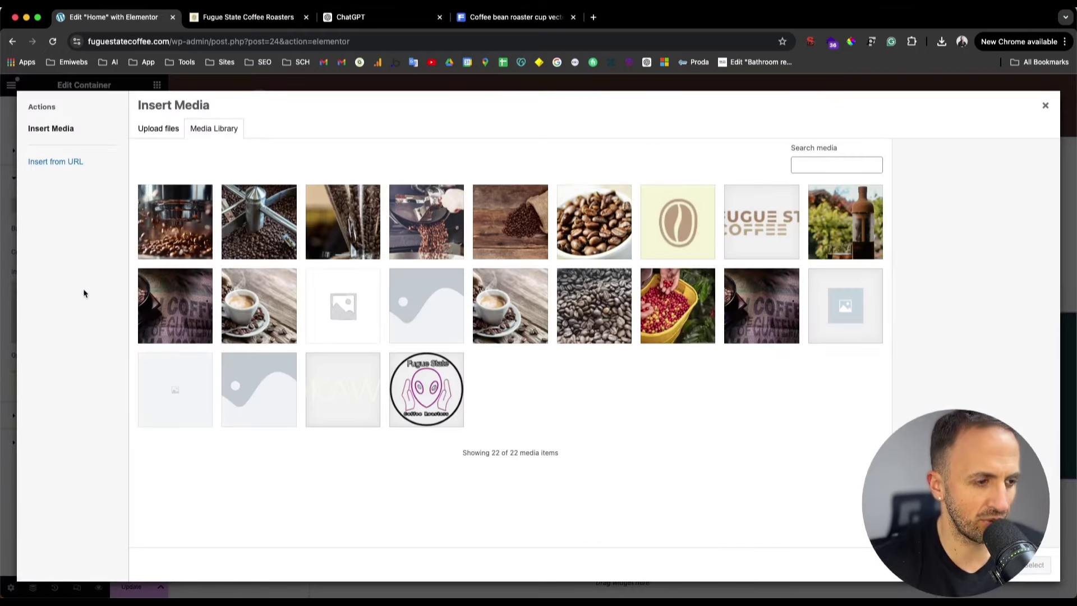
{"action": "left_click", "coordinate": [274, 229]}
{"action": "left_click", "coordinate": [1041, 571]}
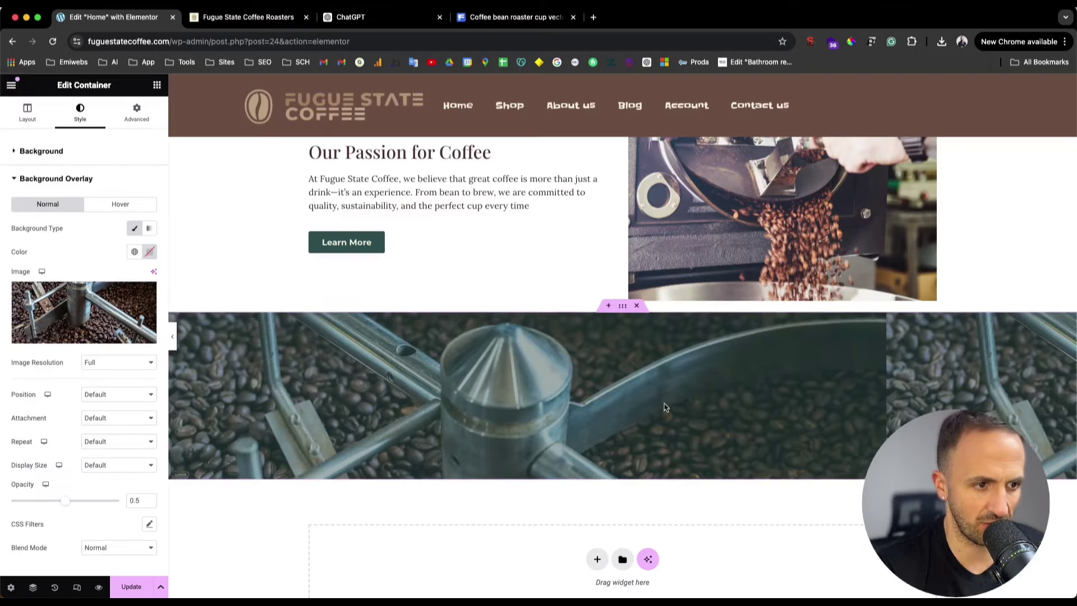
- Set the background overlay image to No-repeat with a Cover display size
{"action": "left_click", "coordinate": [131, 444]}
{"action": "left_click", "coordinate": [119, 460]}
{"action": "left_click", "coordinate": [120, 465]}
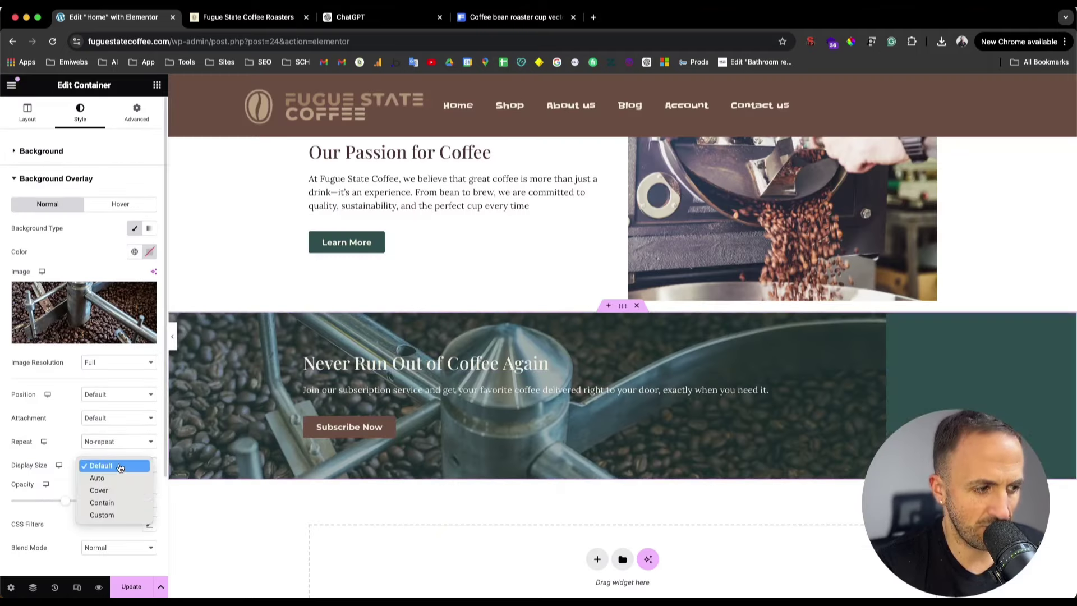
{"action": "left_click", "coordinate": [99, 491]}
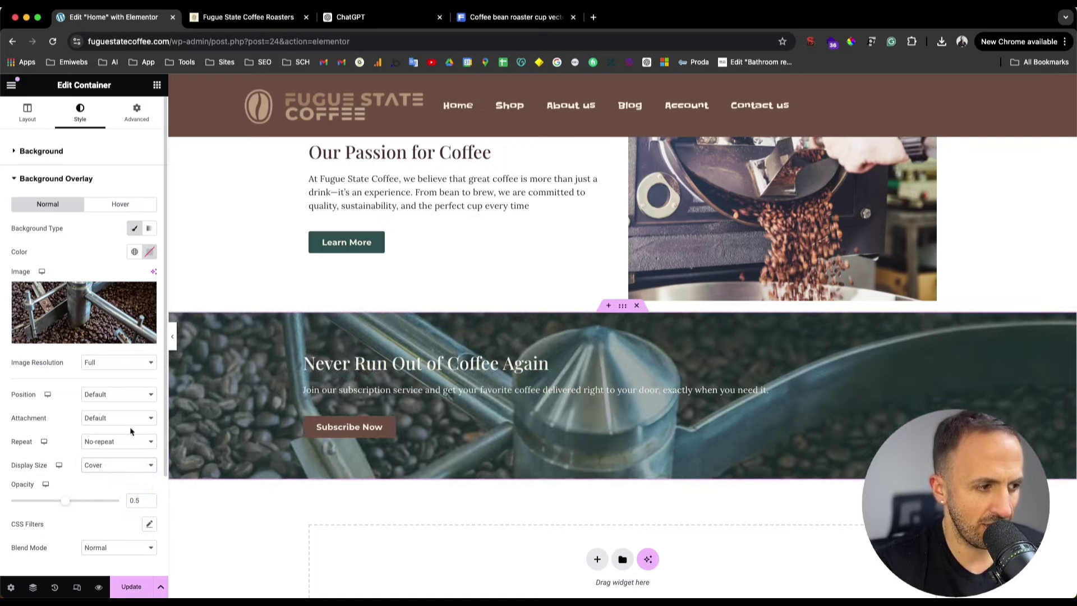
- Replace the background overlay image with the bag of coffee on a wooden table from the media library
{"action": "left_click", "coordinate": [95, 310]}
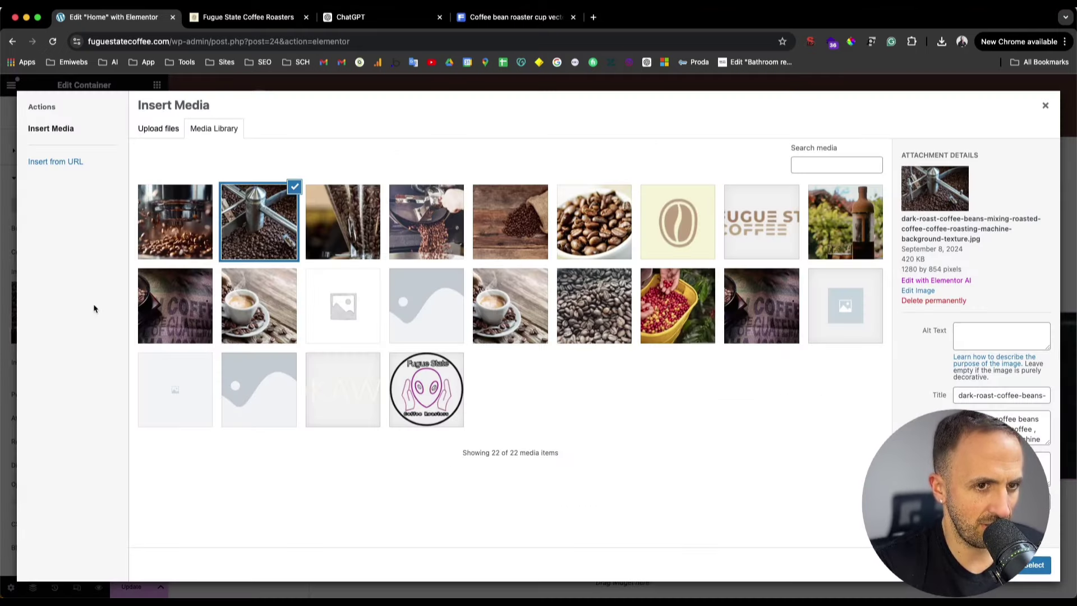
{"action": "left_click", "coordinate": [522, 236]}
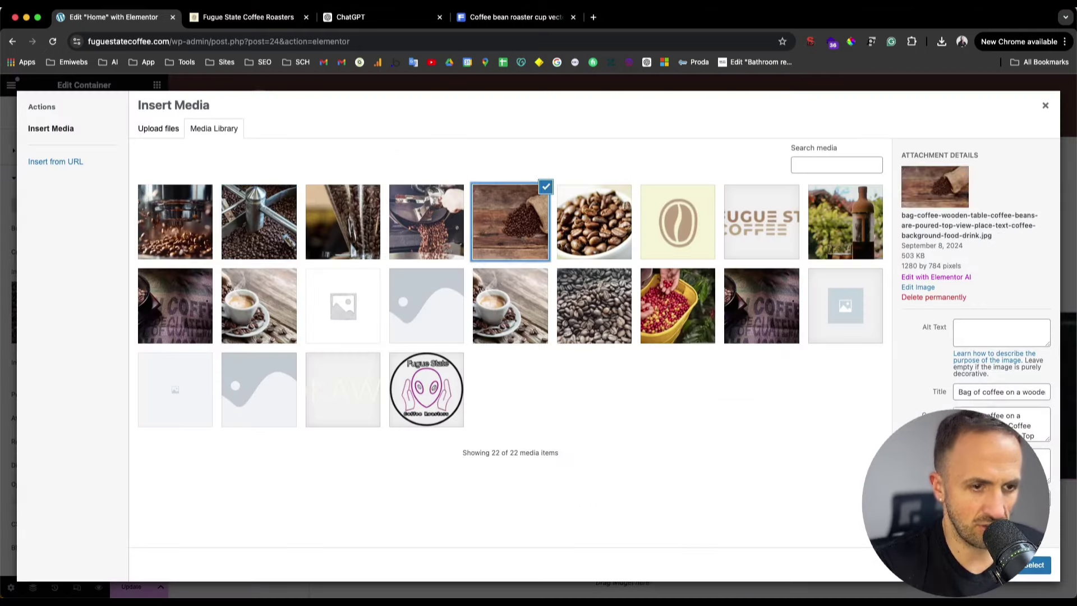
{"action": "left_click", "coordinate": [1031, 568]}
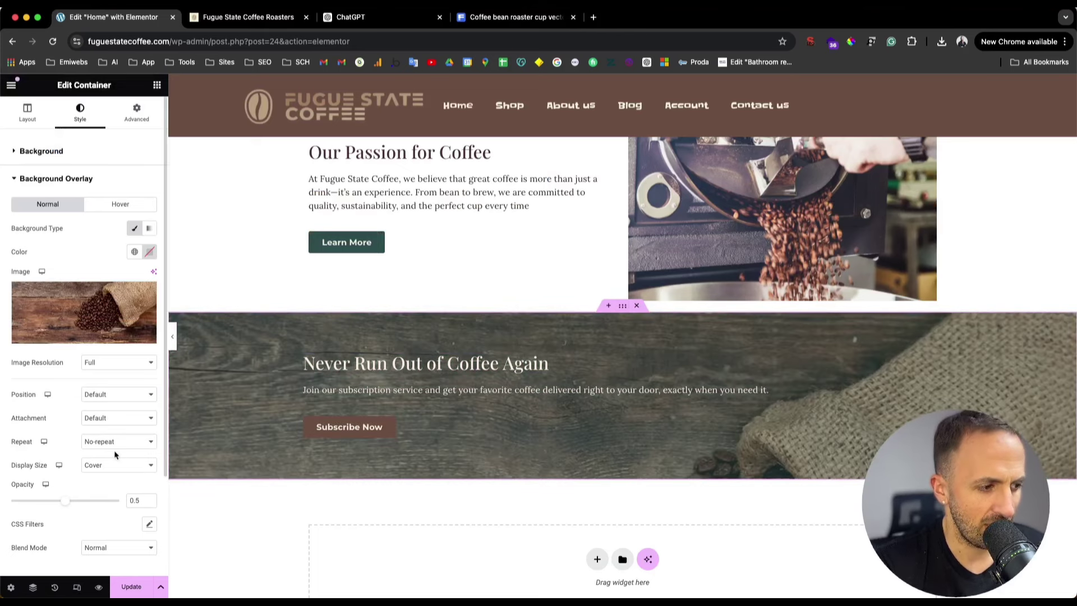
- Set the background overlay image's position to Center Center
{"action": "left_click", "coordinate": [102, 467]}
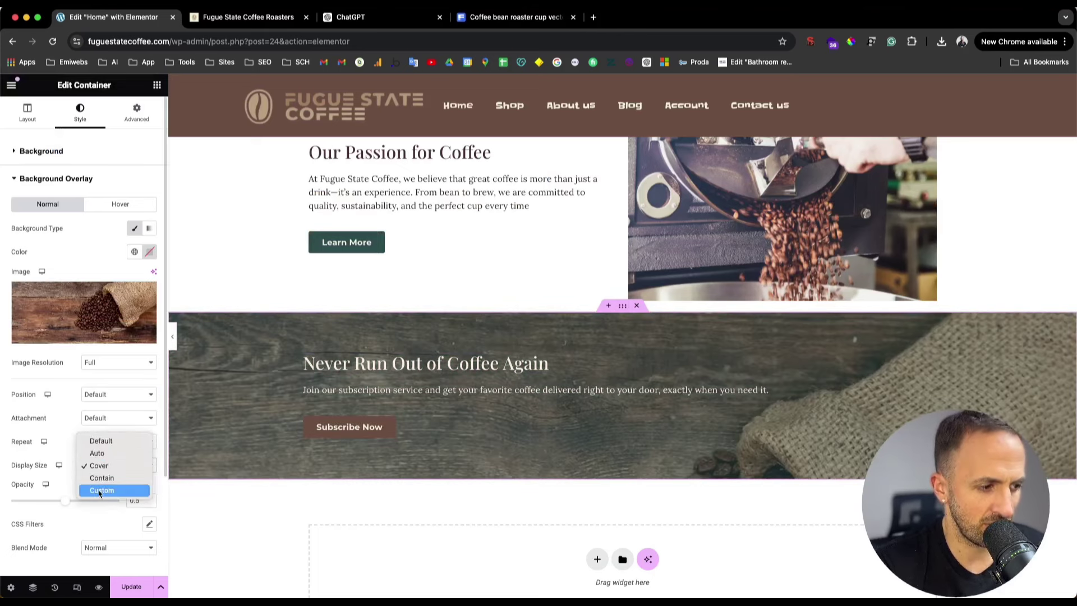
{"action": "left_click", "coordinate": [66, 437]}
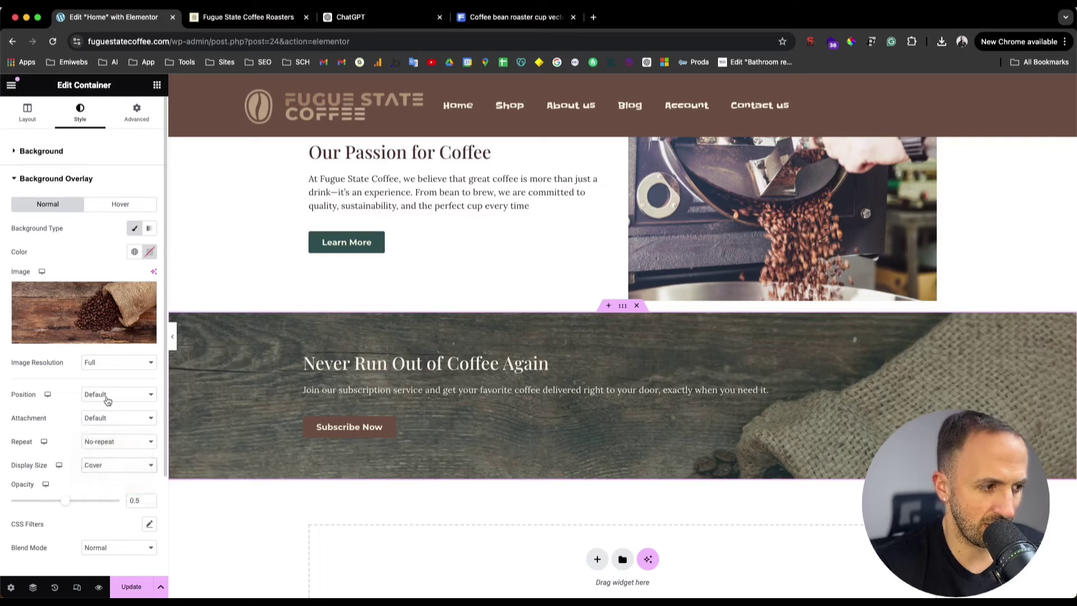
{"action": "left_click", "coordinate": [127, 394]}
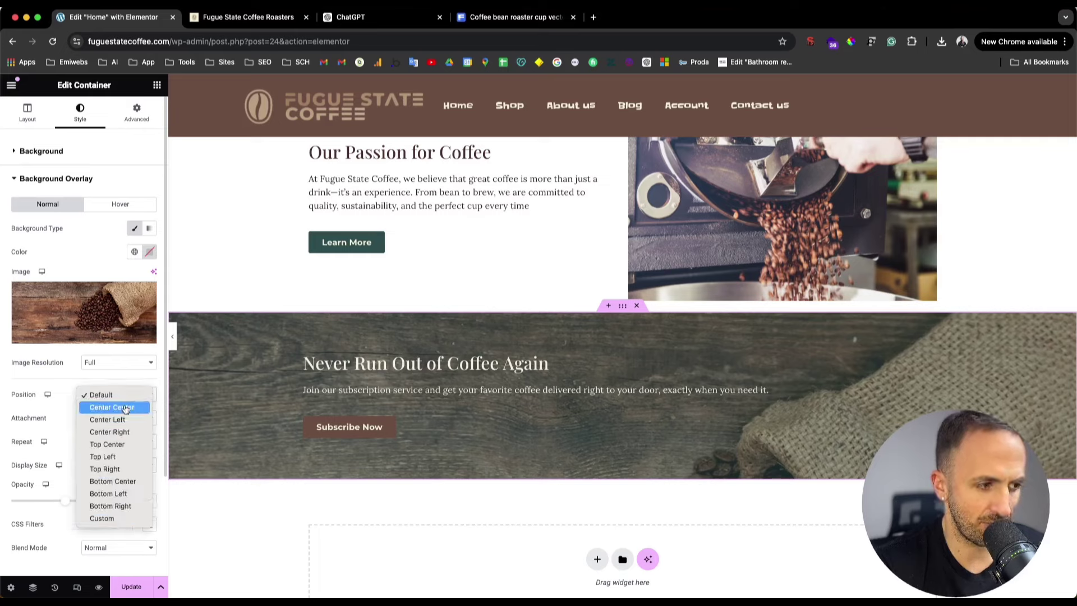
{"action": "left_click", "coordinate": [125, 404]}
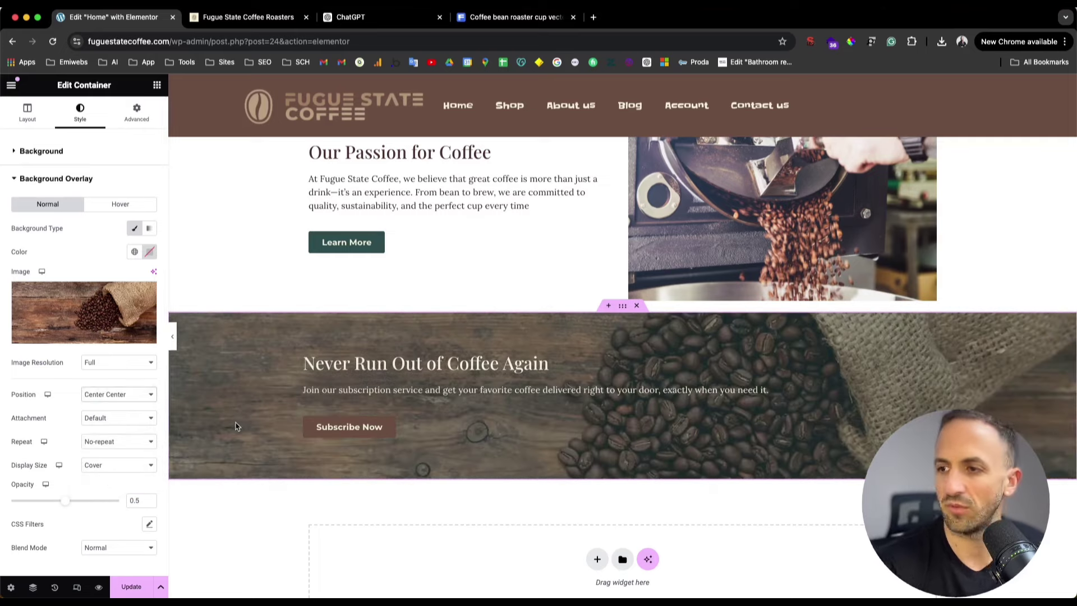
- Set the "Our Passion for Coffee" container's top and bottom padding to 80 px, and update the page
{"action": "scroll", "coordinate": [622, 310], "scroll_direction": "up", "scroll_amount": 4}
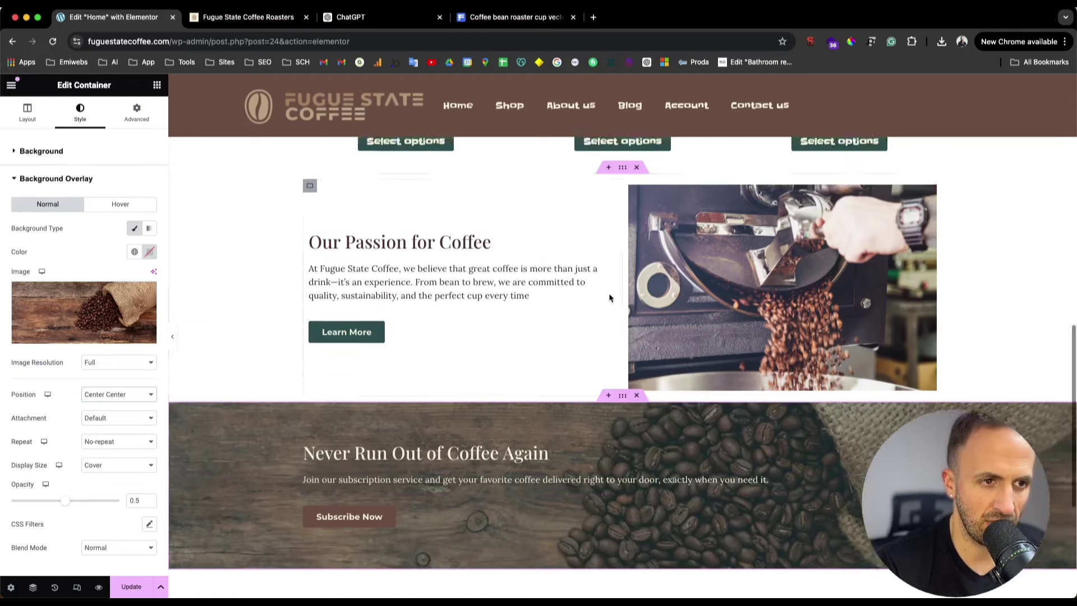
{"action": "left_click", "coordinate": [623, 269]}
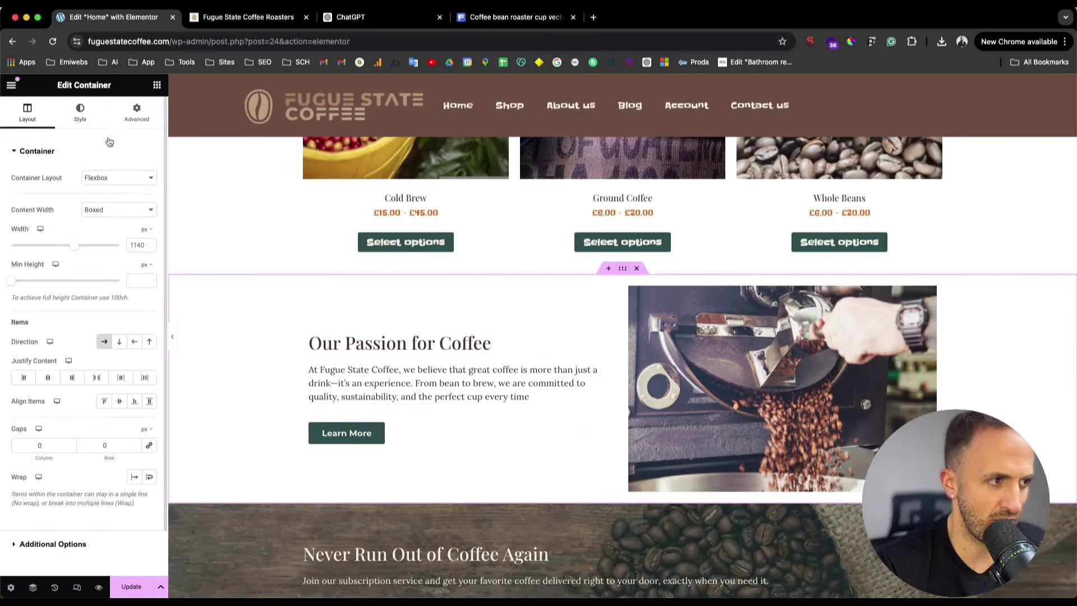
{"action": "left_click", "coordinate": [137, 113]}
{"action": "left_click", "coordinate": [102, 236]}
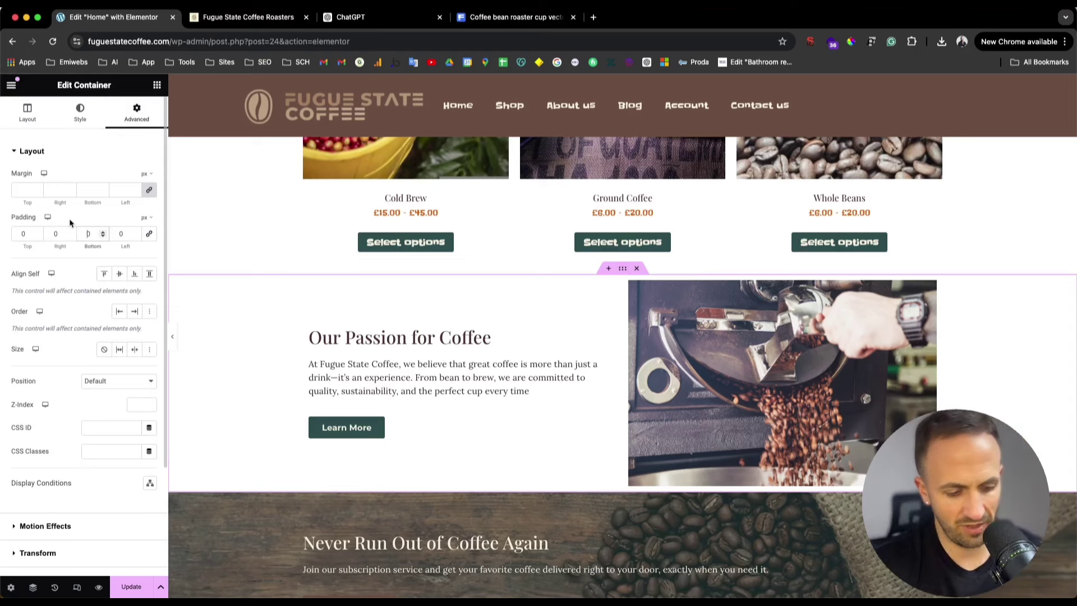
{"action": "type", "text": "8"}
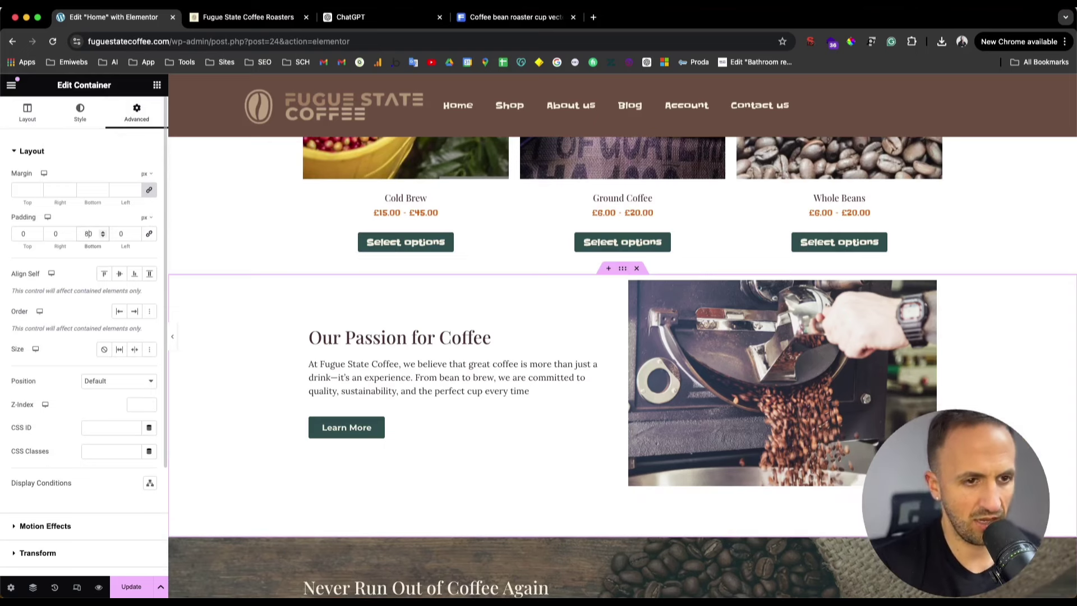
{"action": "left_click", "coordinate": [19, 234]}
{"action": "type", "text": "8"}
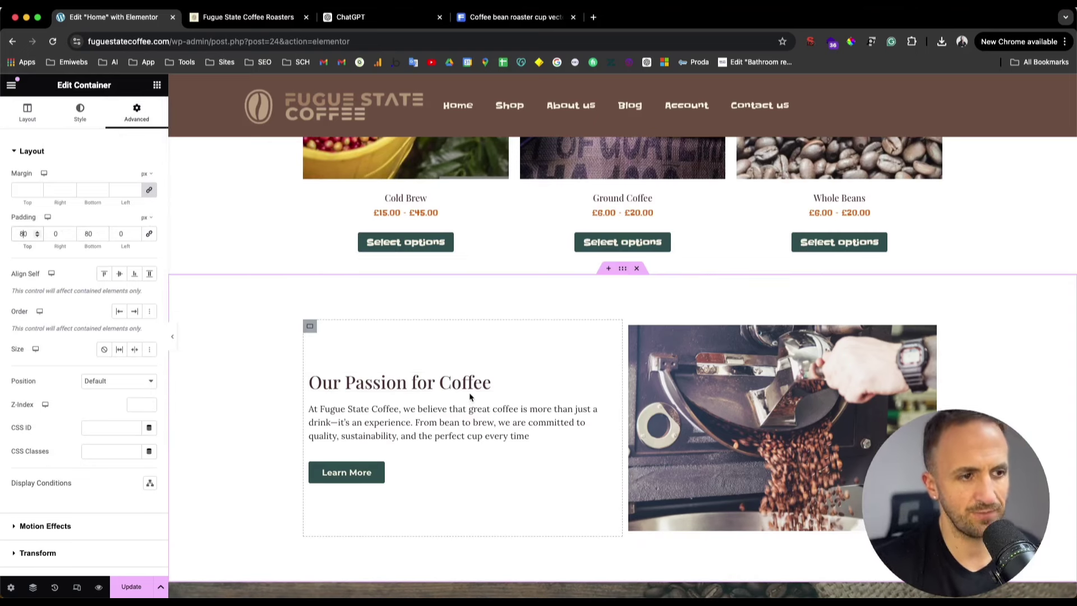
{"action": "scroll", "coordinate": [470, 398], "scroll_direction": "down", "scroll_amount": 8}
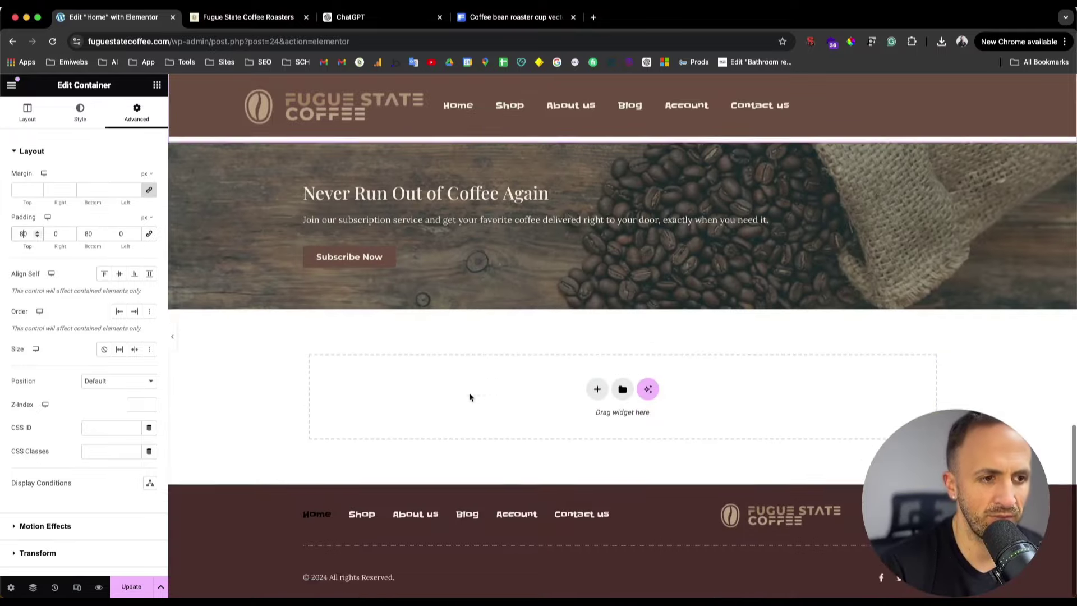
{"action": "left_click", "coordinate": [132, 588]}
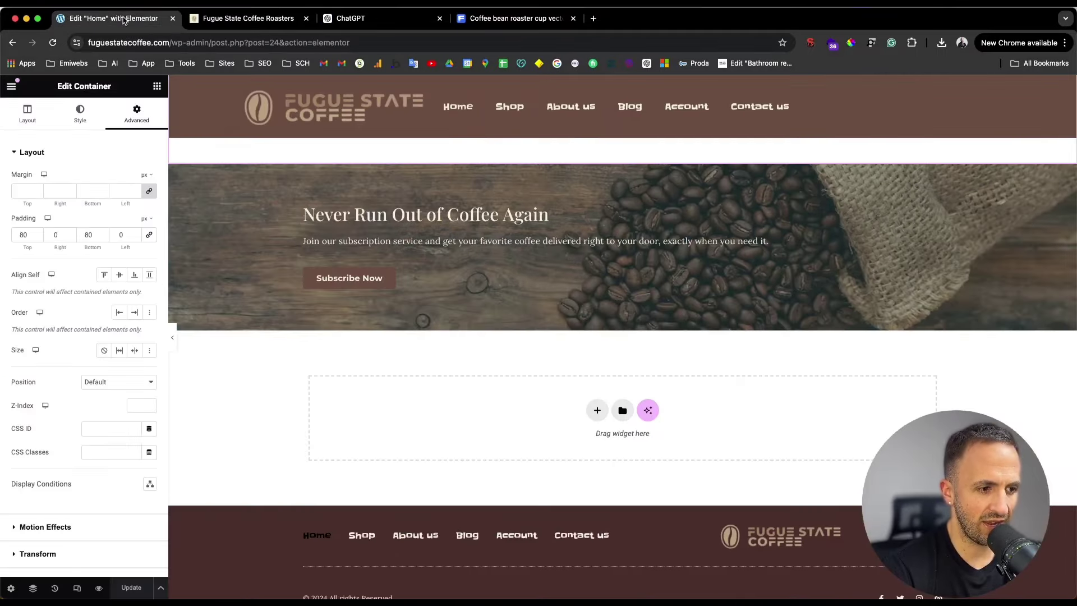
- Find the Testimonial widget and add it to the empty area below the "Never Run Out of Coffee Again" section
{"action": "left_click", "coordinate": [597, 410]}
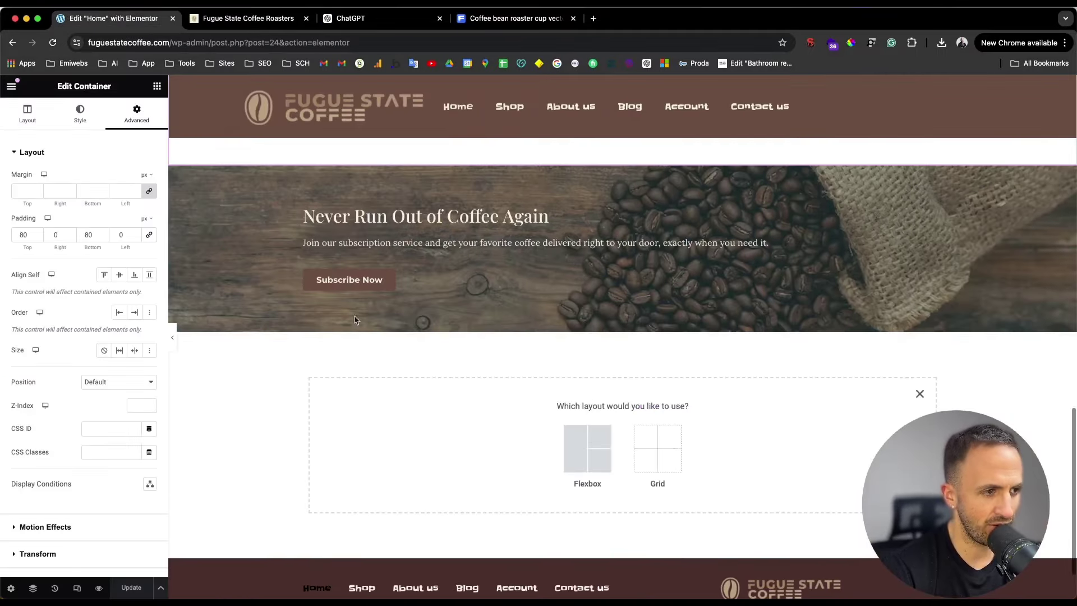
{"action": "left_click", "coordinate": [155, 87]}
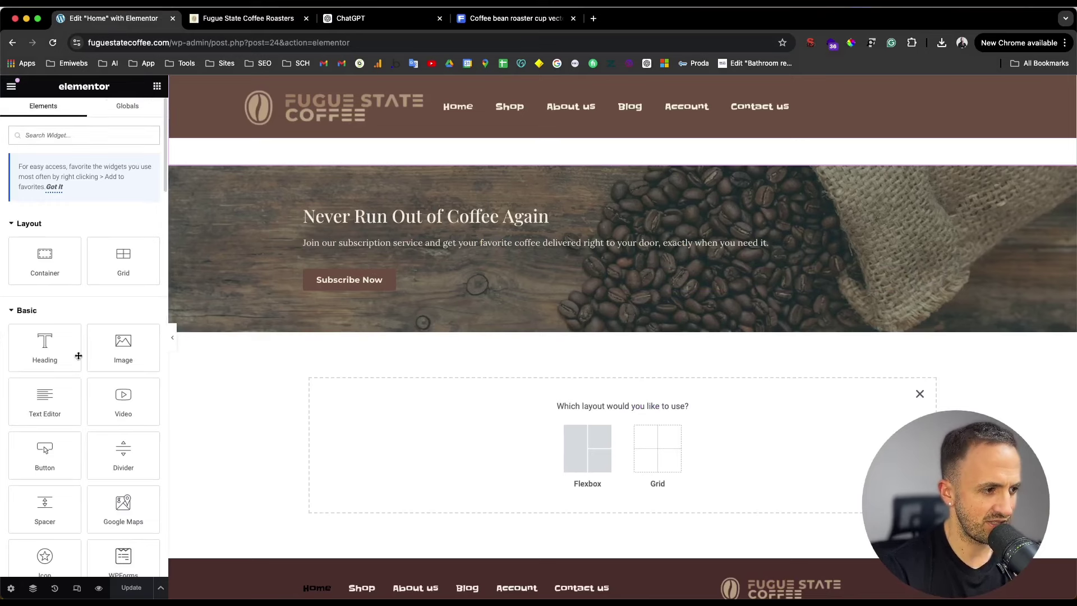
{"action": "type", "text": "test"}
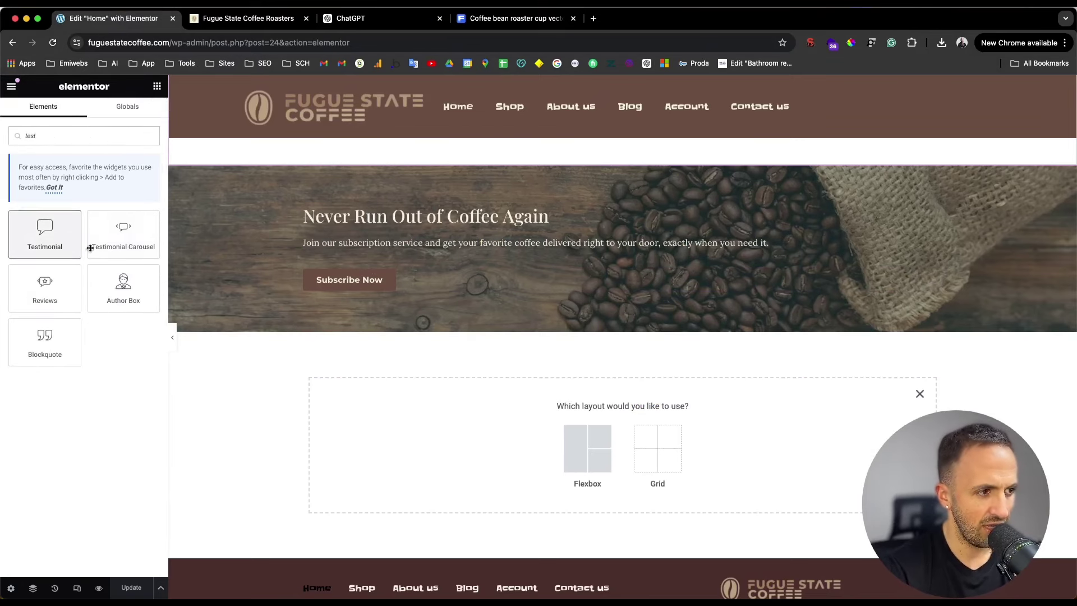
{"action": "left_click_drag", "start_coordinate": [44, 231], "coordinate": [612, 438]}
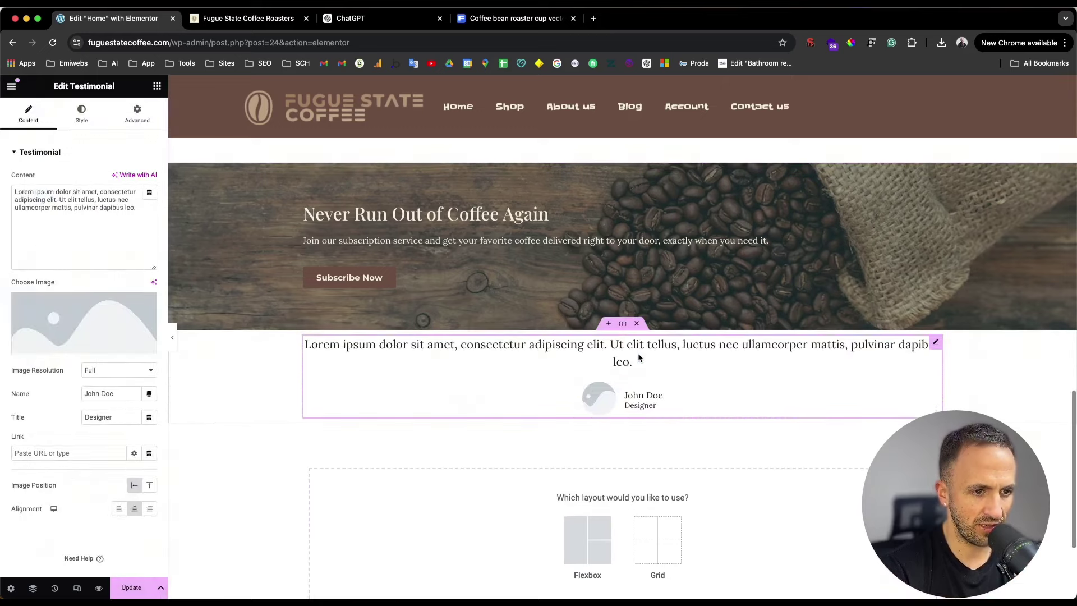
- Add a Heading widget above the testimonial in the new section below "Never Run Out of Coffee Again"
{"action": "left_click", "coordinate": [275, 192]}
{"action": "left_click", "coordinate": [157, 86]}
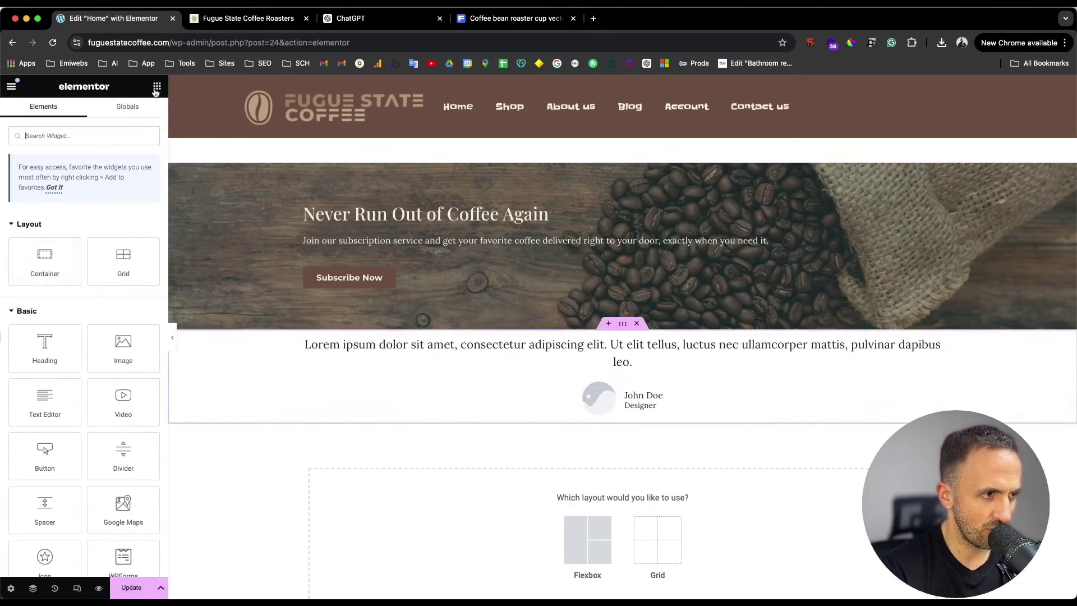
{"action": "left_click_drag", "start_coordinate": [44, 345], "coordinate": [667, 352]}
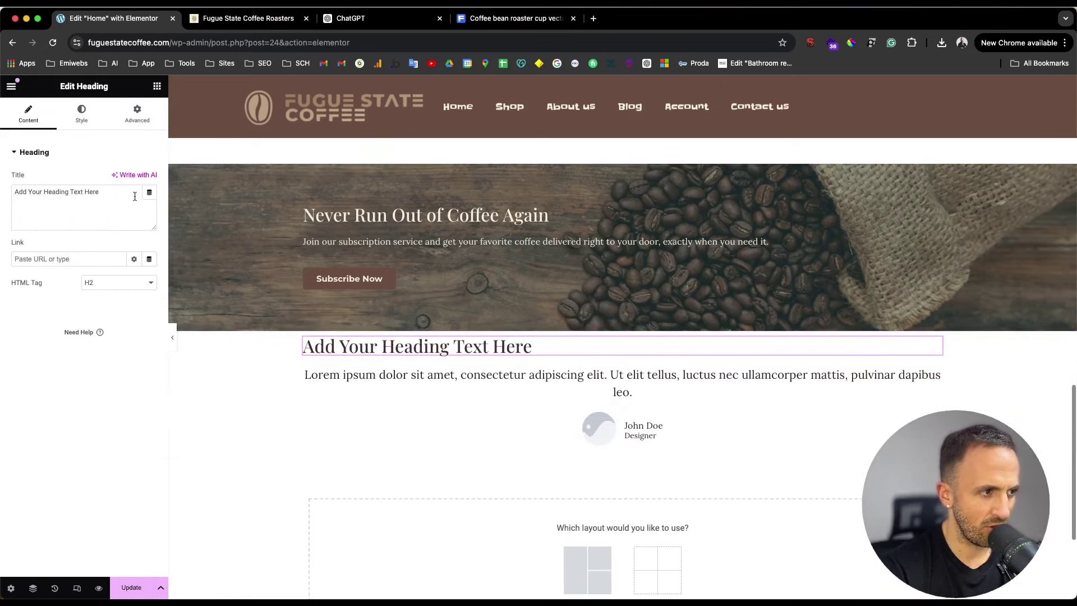
- Copy the Customer Testimonials headline "What Our Customers Are Saying" from ChatGPT and use it as the new heading's title
{"action": "left_click", "coordinate": [382, 18]}
{"action": "left_click", "coordinate": [437, 397]}
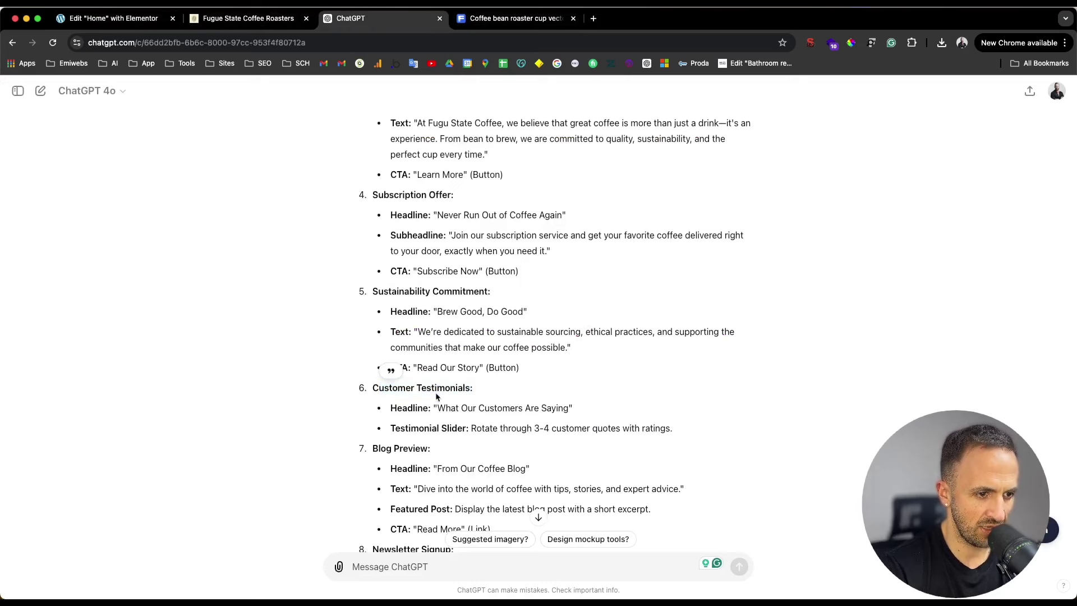
{"action": "scroll", "coordinate": [375, 389], "scroll_direction": "down", "scroll_amount": 1}
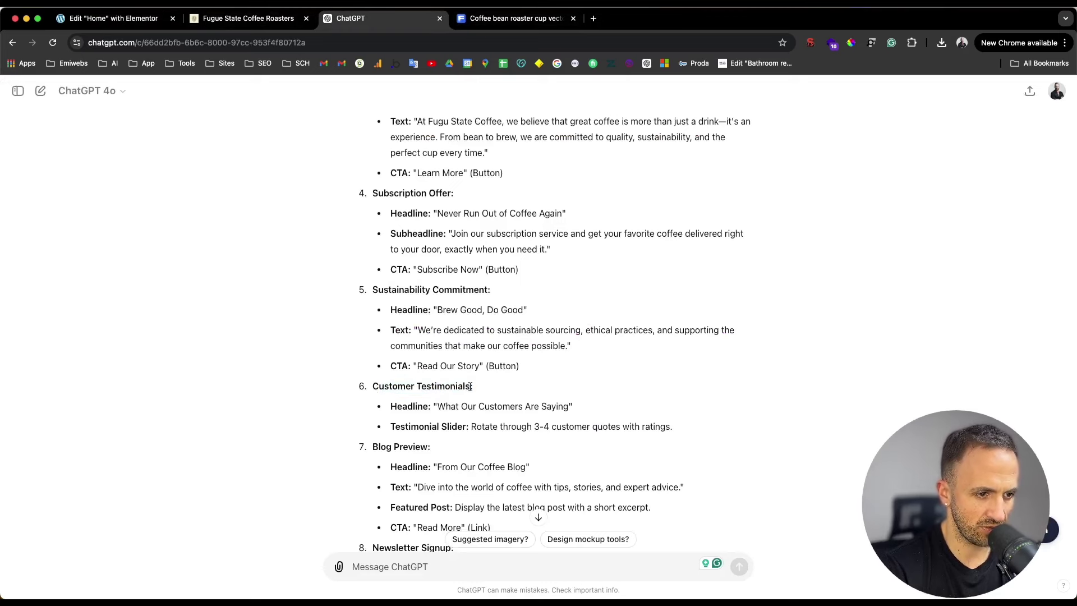
{"action": "left_click_drag", "start_coordinate": [474, 386], "coordinate": [373, 386]}
{"action": "left_click", "coordinate": [444, 406]}
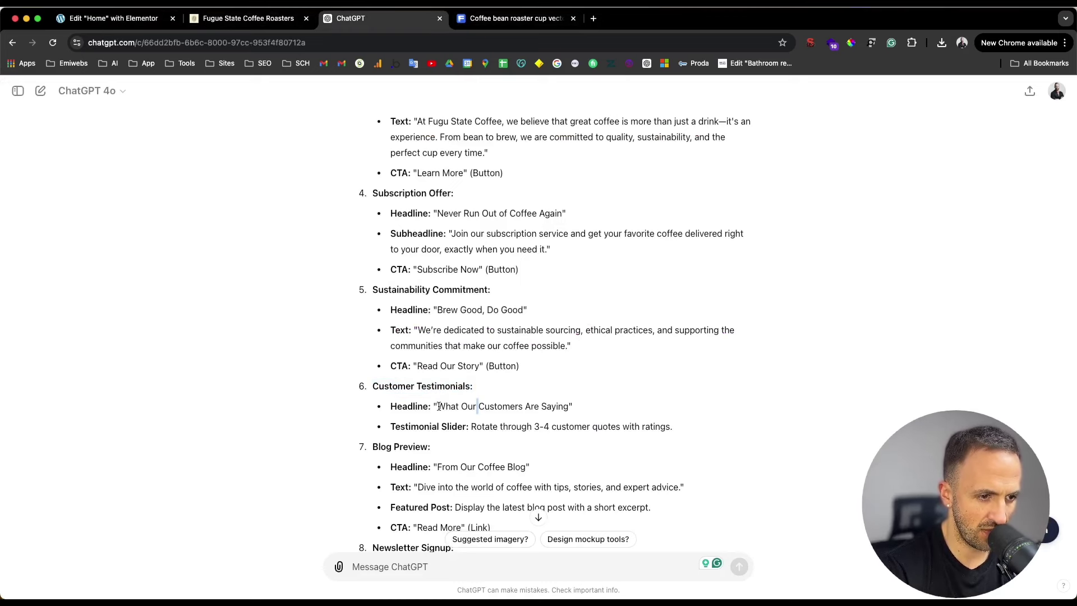
{"action": "left_click_drag", "start_coordinate": [439, 406], "coordinate": [575, 408]}
{"action": "key", "text": "super+c"}
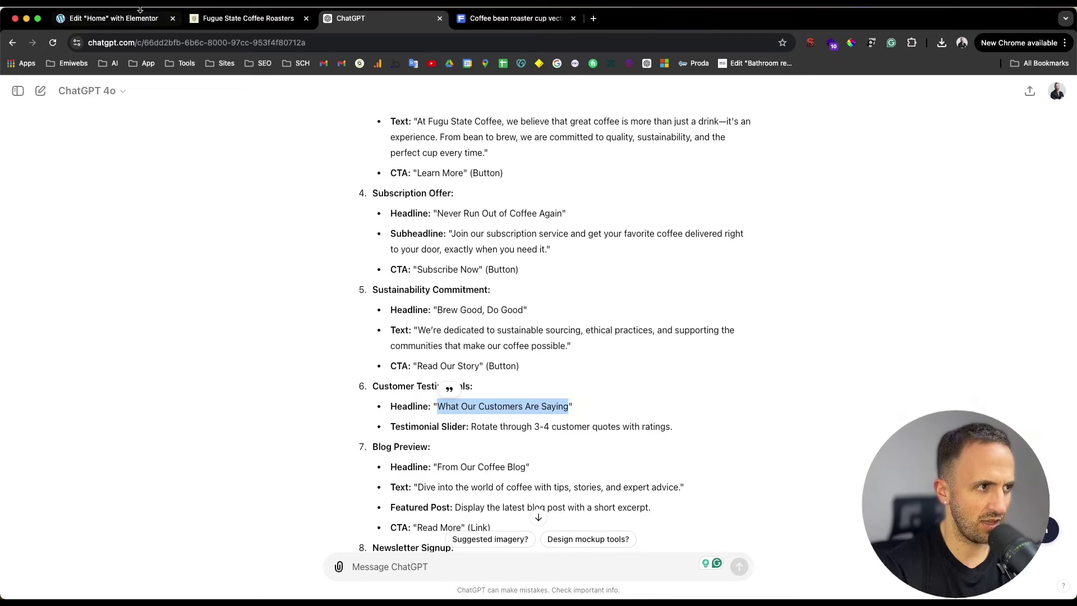
{"action": "left_click", "coordinate": [126, 20]}
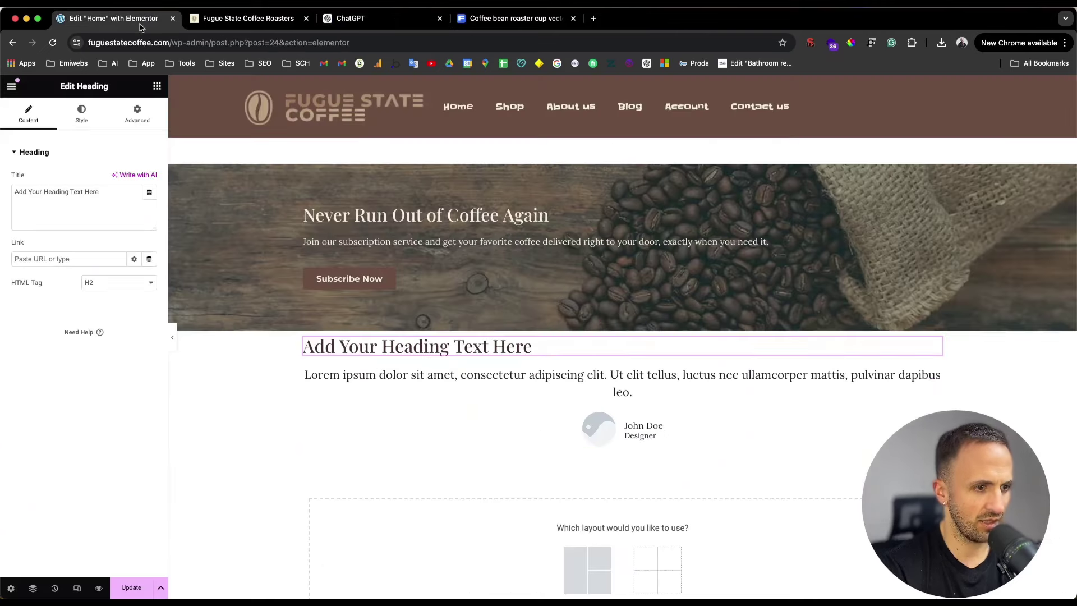
{"action": "triple_click", "coordinate": [56, 193]}
{"action": "key", "text": "super+v"}
- Set the testimonials container's top and bottom padding to 80 px, with the four sides unlinked
{"action": "left_click", "coordinate": [622, 330]}
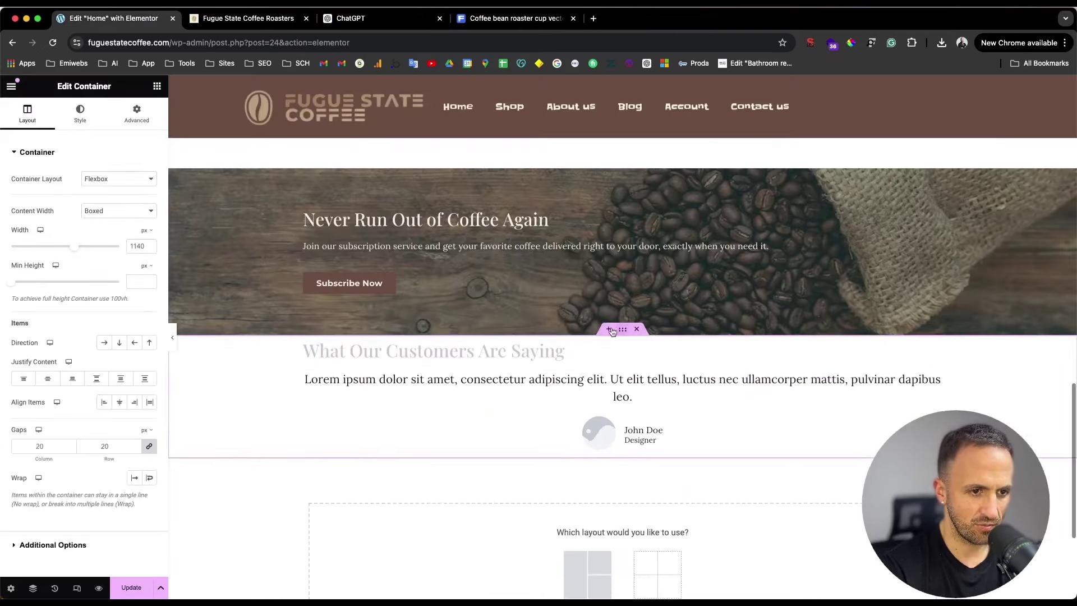
{"action": "left_click", "coordinate": [148, 120]}
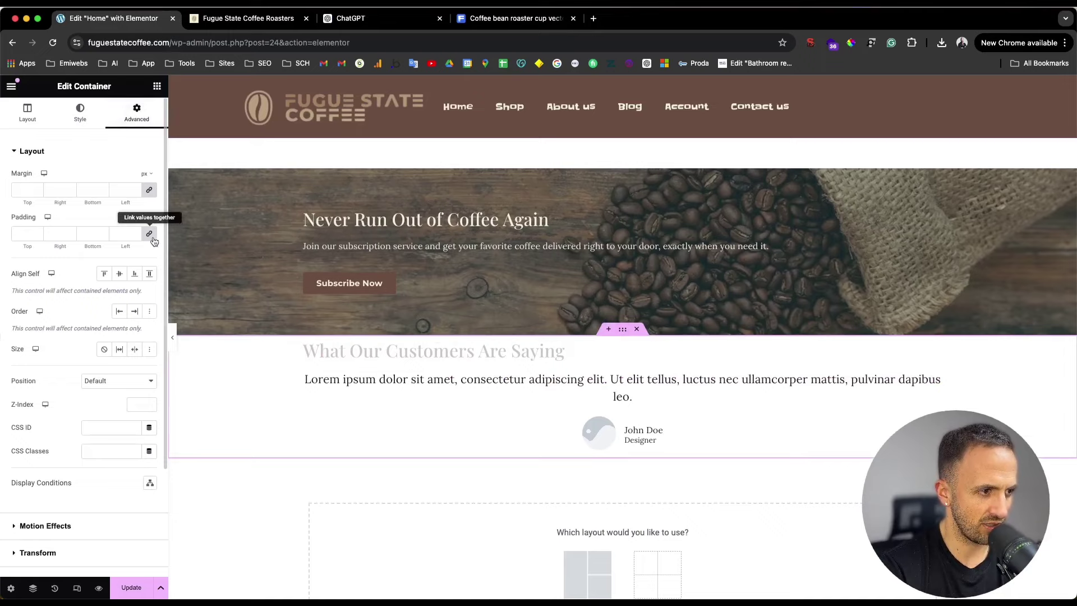
{"action": "left_click", "coordinate": [23, 233]}
{"action": "type", "text": "0"}
{"action": "type", "text": "8"}
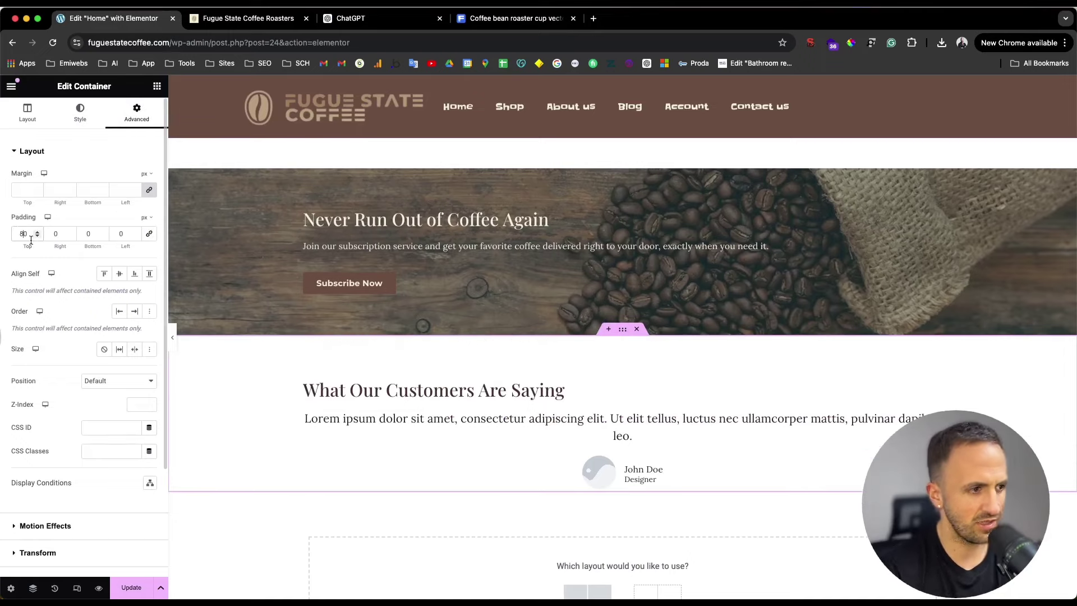
{"action": "left_click", "coordinate": [85, 235]}
{"action": "type", "text": "8"}
{"action": "left_click", "coordinate": [515, 418]}
{"action": "scroll", "coordinate": [504, 404], "scroll_direction": "up", "scroll_amount": 1}
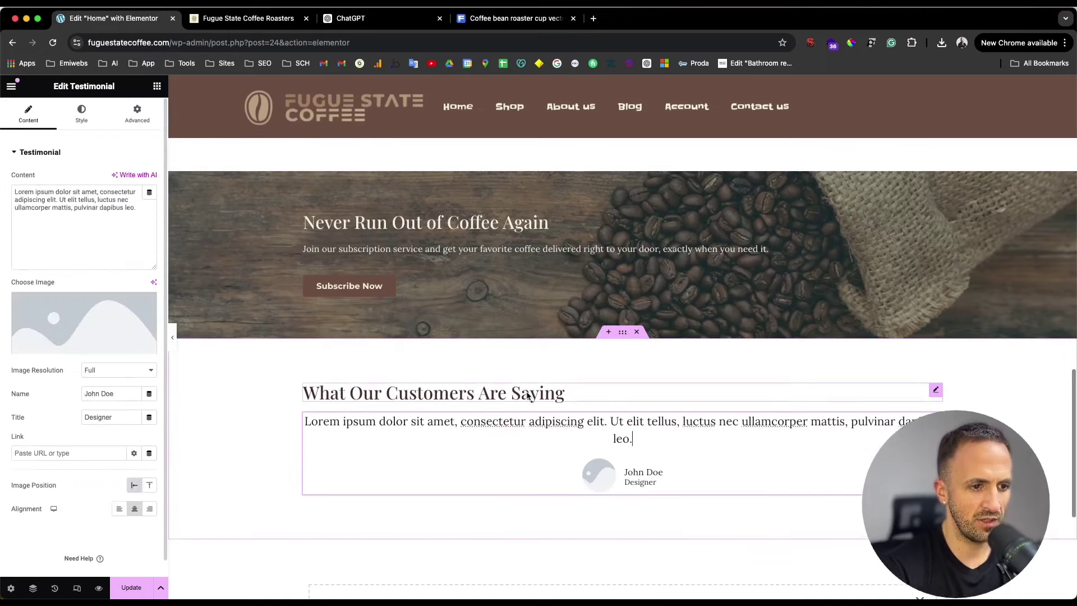
- Center-align the "What Our Customers Are Saying" heading
{"action": "left_click", "coordinate": [494, 391]}
{"action": "left_click", "coordinate": [84, 117]}
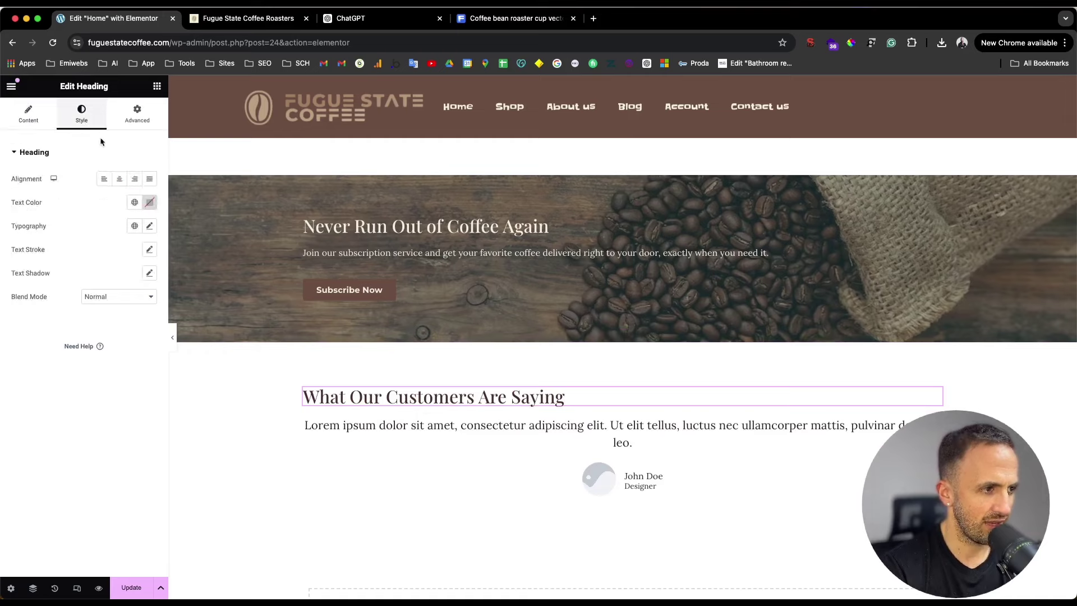
{"action": "left_click", "coordinate": [116, 179]}
- Search the widgets for "test", add the Reviews widget between the heading and the testimonial, and set it to 3 slides per view
{"action": "left_click", "coordinate": [458, 447]}
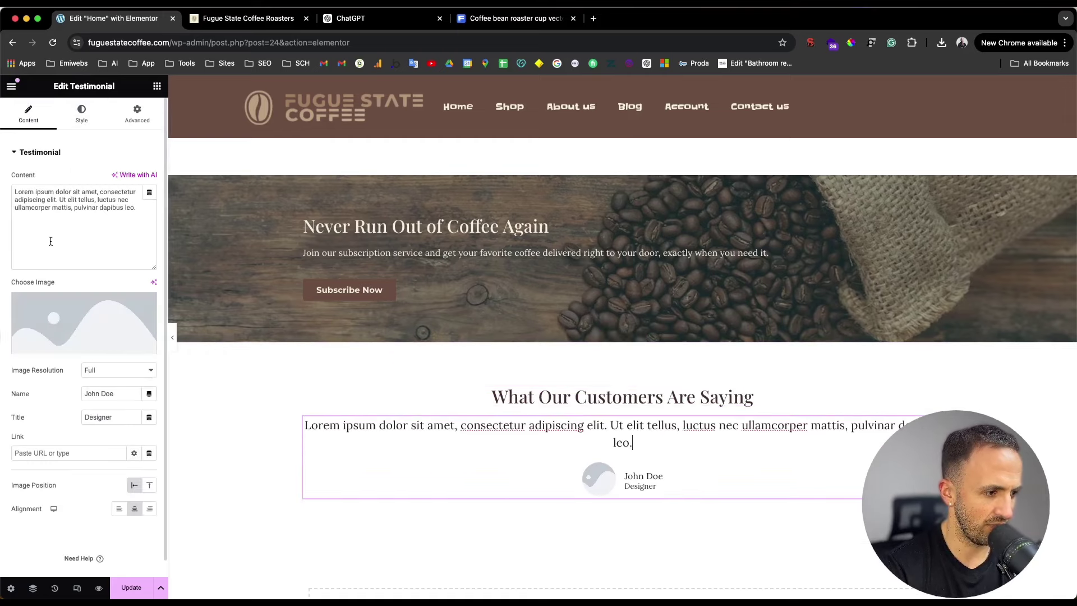
{"action": "left_click", "coordinate": [157, 86]}
{"action": "scroll", "coordinate": [182, 96], "scroll_direction": "up", "scroll_amount": 5}
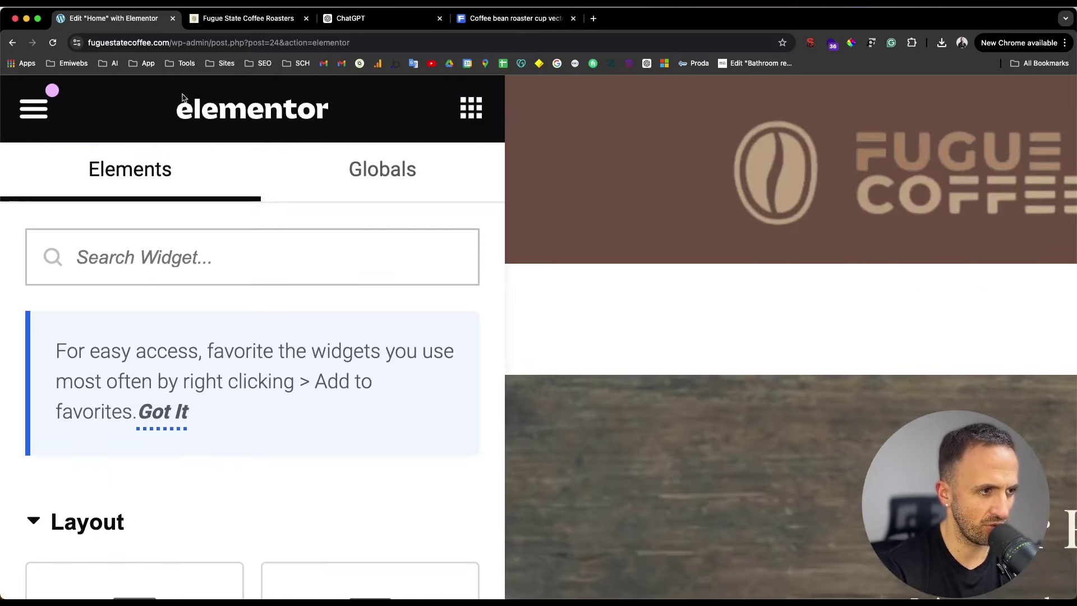
{"action": "scroll", "coordinate": [342, 320], "scroll_direction": "down", "scroll_amount": 5}
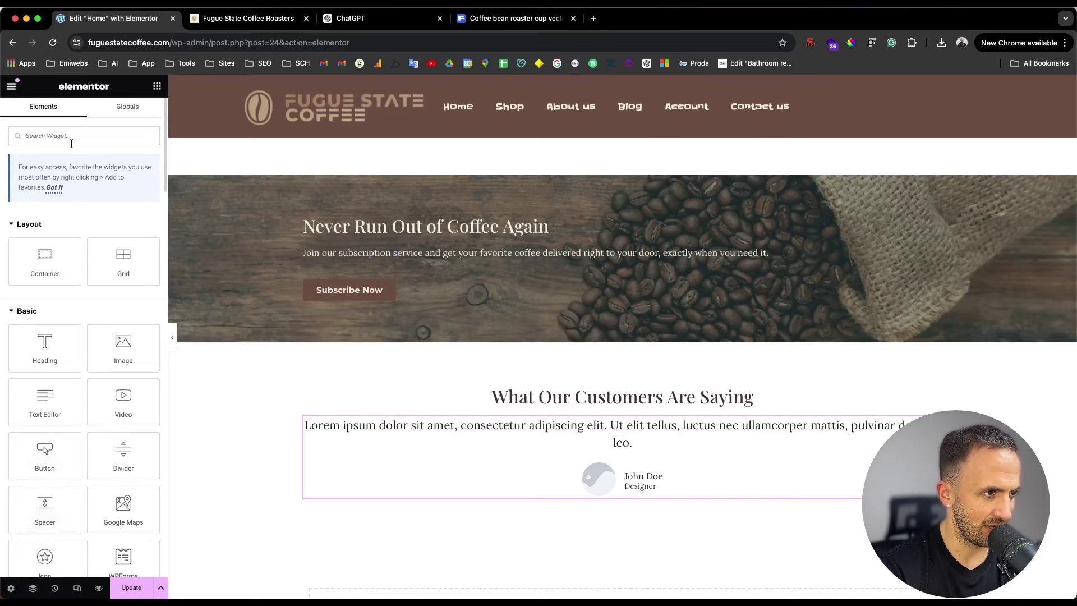
{"action": "type", "text": "ra"}
{"action": "key", "text": "BackSpace"}
{"action": "key", "text": "BackSpace"}
{"action": "key", "text": "BackSpace"}
{"action": "type", "text": "test"}
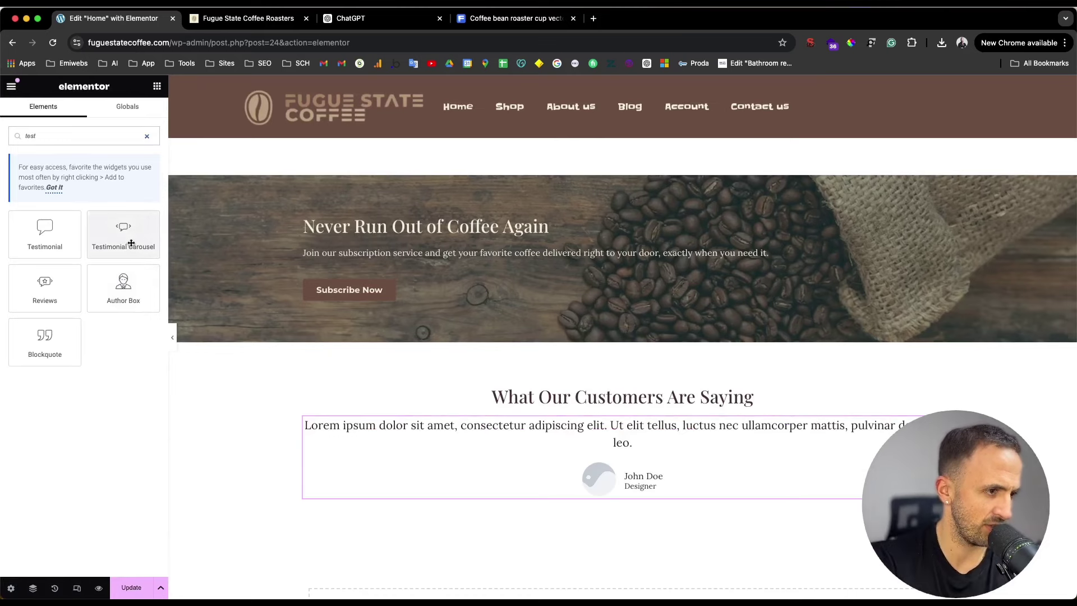
{"action": "left_click_drag", "start_coordinate": [43, 288], "coordinate": [613, 425]}
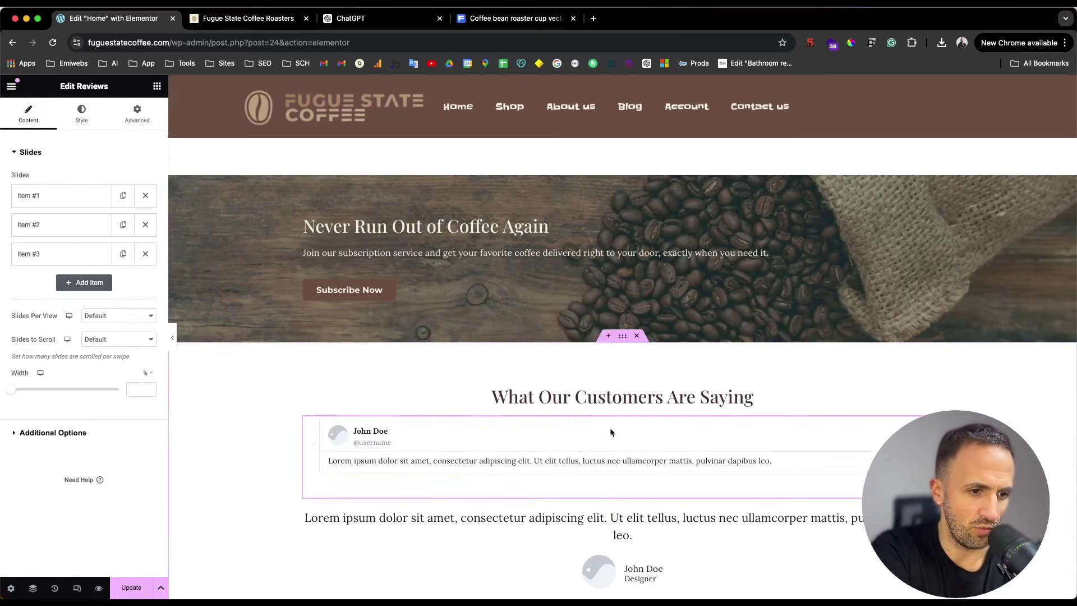
{"action": "left_click", "coordinate": [115, 322]}
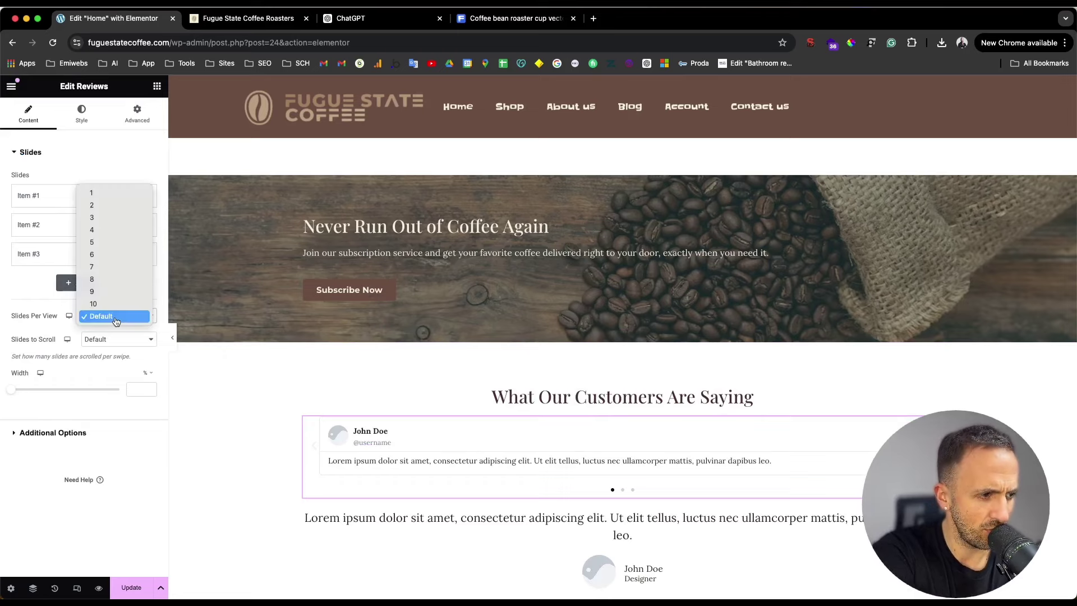
{"action": "left_click", "coordinate": [118, 220]}
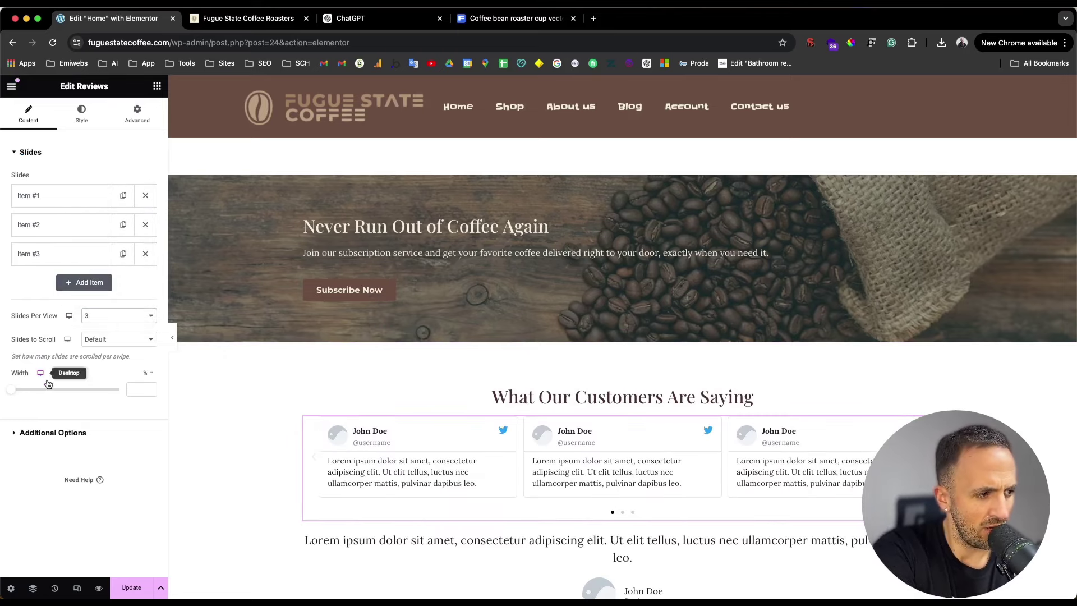
- Give the first review slide a rating of 5 and remove its Twitter icon
{"action": "left_click", "coordinate": [56, 195]}
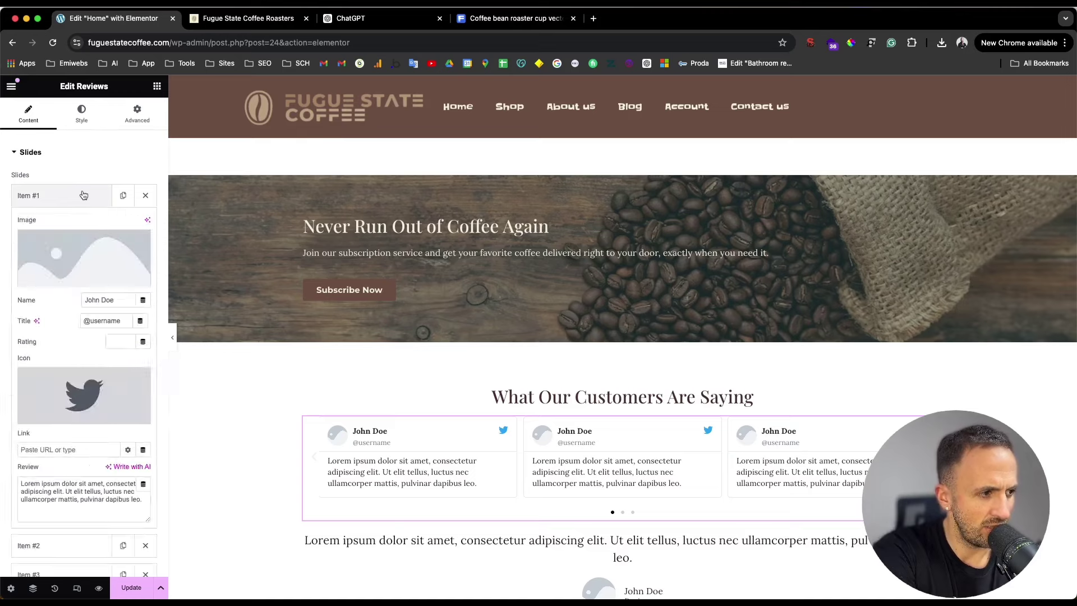
{"action": "left_click", "coordinate": [118, 342]}
{"action": "type", "text": "5"}
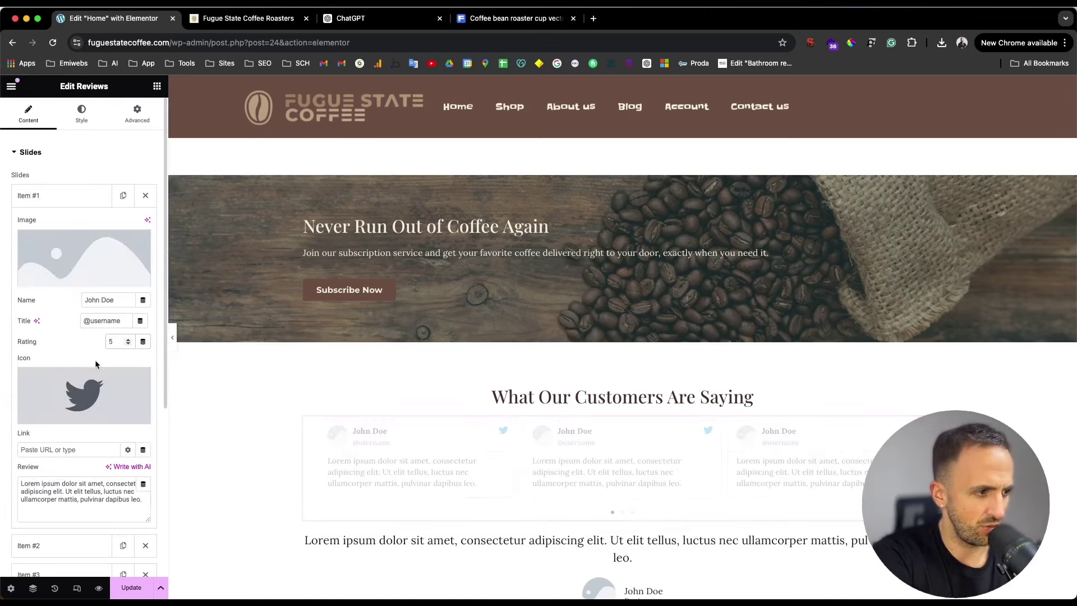
{"action": "left_click", "coordinate": [139, 380]}
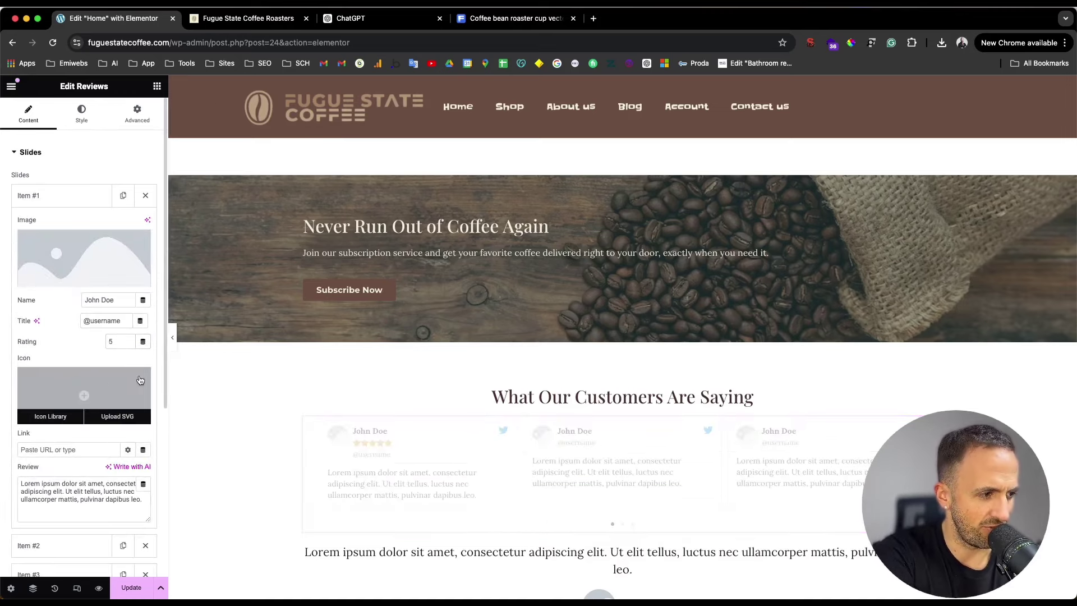
{"action": "scroll", "coordinate": [70, 496], "scroll_direction": "down", "scroll_amount": 2}
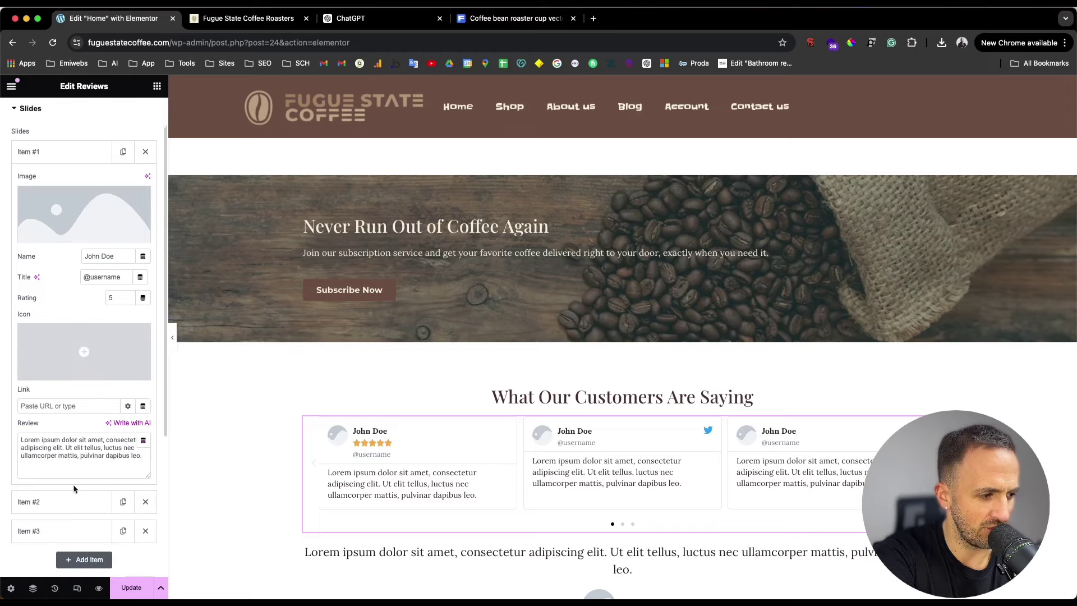
- Delete the second and third review slides and replace them with two duplicates of the first slide
{"action": "left_click", "coordinate": [67, 471]}
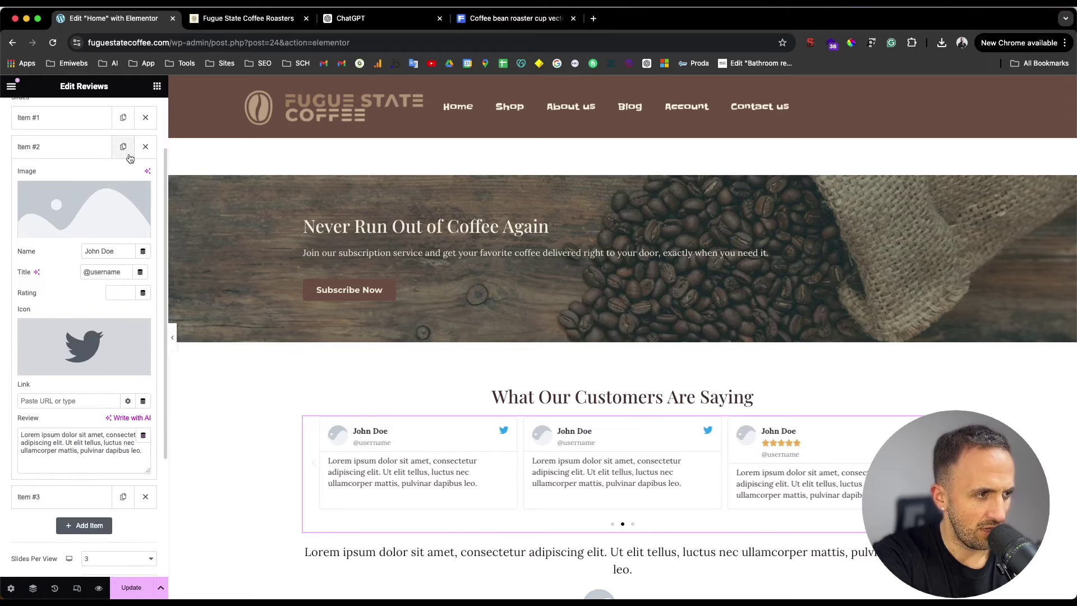
{"action": "left_click", "coordinate": [145, 147]}
{"action": "left_click", "coordinate": [145, 146]}
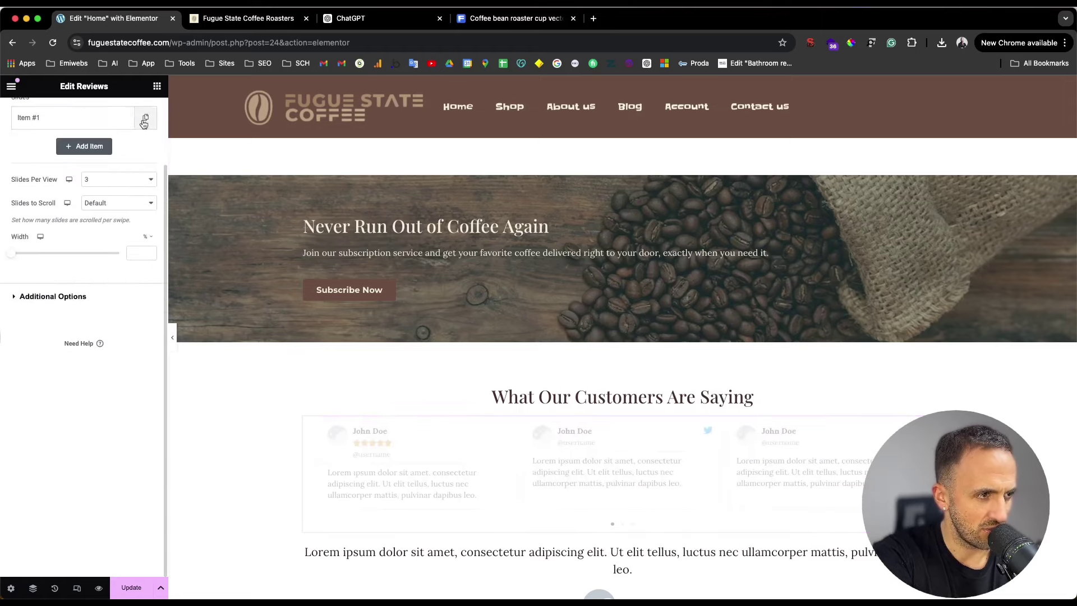
{"action": "left_click", "coordinate": [145, 117]}
{"action": "left_click", "coordinate": [122, 196]}
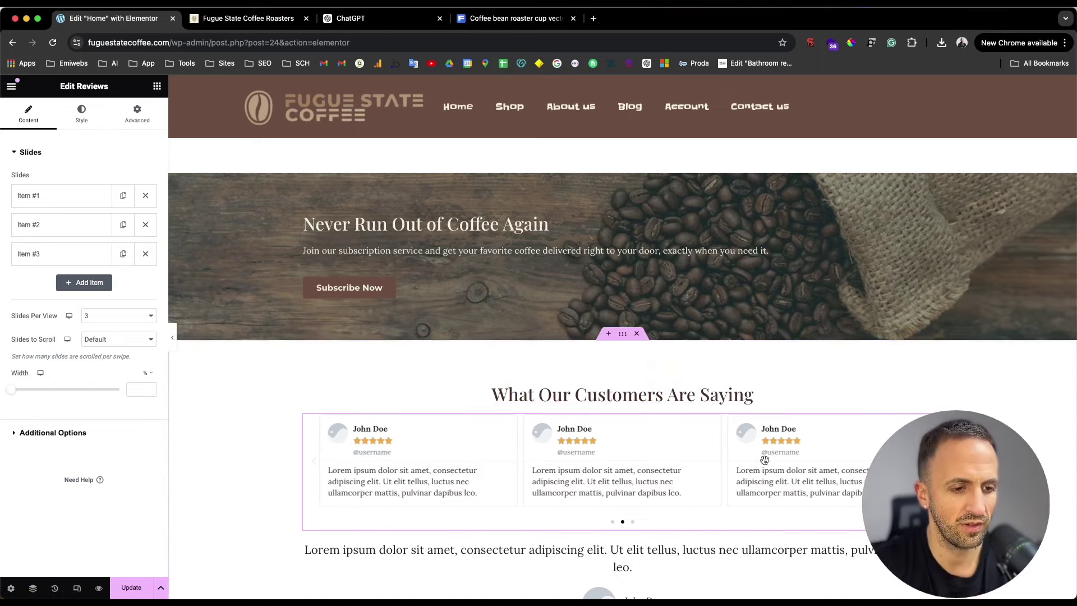
- Check ChatGPT's outline for the section that follows Customer Testimonials, and look over the site and the sections built so far
{"action": "scroll", "coordinate": [720, 459], "scroll_direction": "down", "scroll_amount": 2}
{"action": "left_click", "coordinate": [609, 453]}
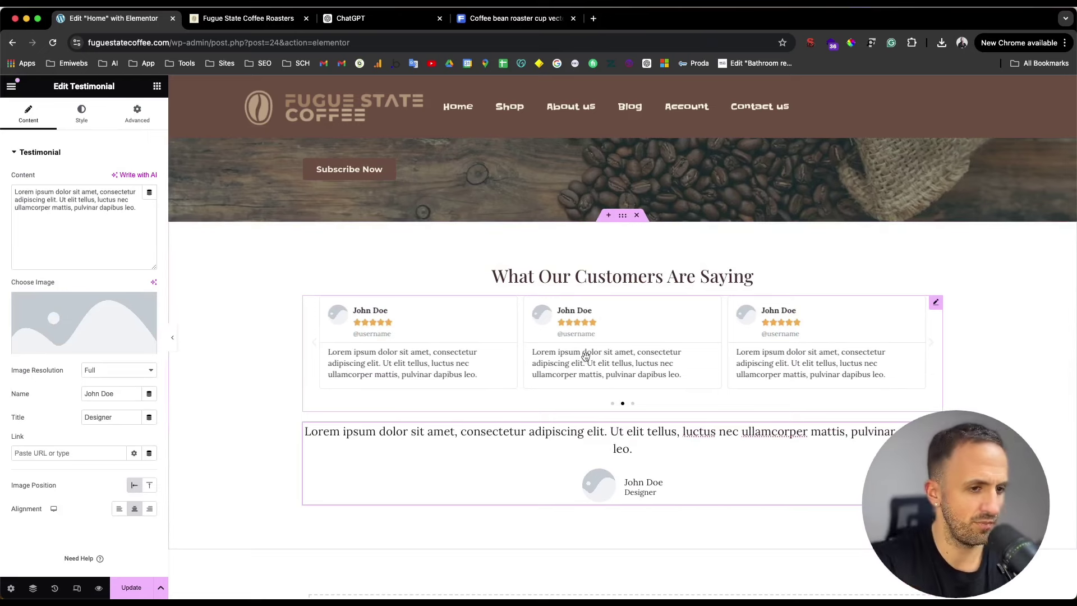
{"action": "left_click", "coordinate": [350, 18]}
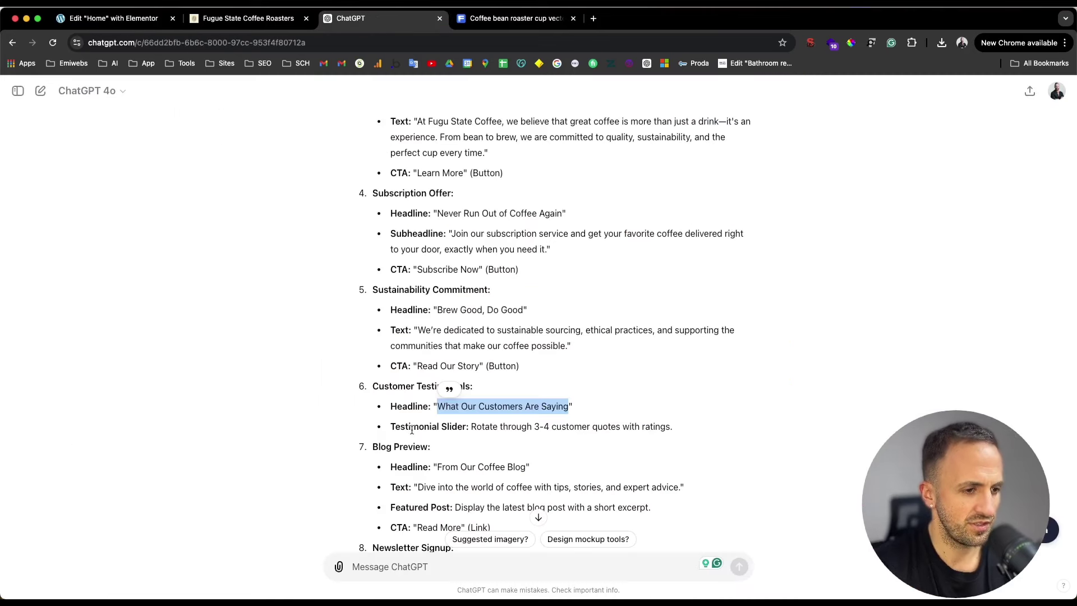
{"action": "scroll", "coordinate": [413, 428], "scroll_direction": "down", "scroll_amount": 1}
{"action": "left_click_drag", "start_coordinate": [372, 378], "coordinate": [442, 378]}
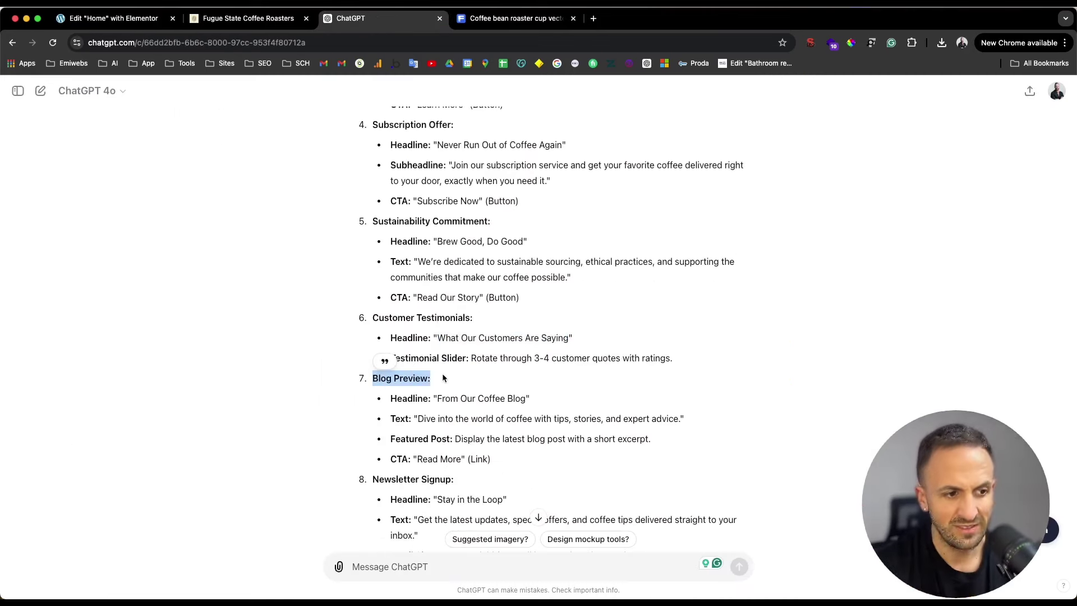
{"action": "scroll", "coordinate": [443, 337], "scroll_direction": "down", "scroll_amount": 1}
{"action": "left_click", "coordinate": [272, 21]}
{"action": "scroll", "coordinate": [471, 365], "scroll_direction": "down", "scroll_amount": 3}
{"action": "left_click", "coordinate": [152, 19]}
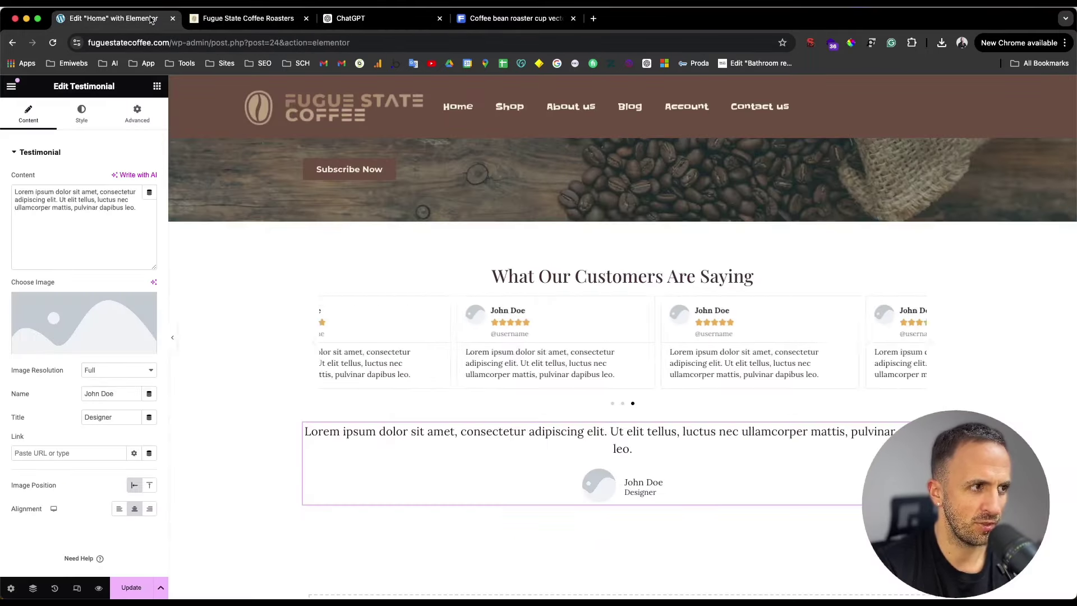
{"action": "scroll", "coordinate": [570, 486], "scroll_direction": "down", "scroll_amount": 5}
{"action": "scroll", "coordinate": [586, 431], "scroll_direction": "up", "scroll_amount": 9}
{"action": "scroll", "coordinate": [587, 430], "scroll_direction": "up", "scroll_amount": 10}
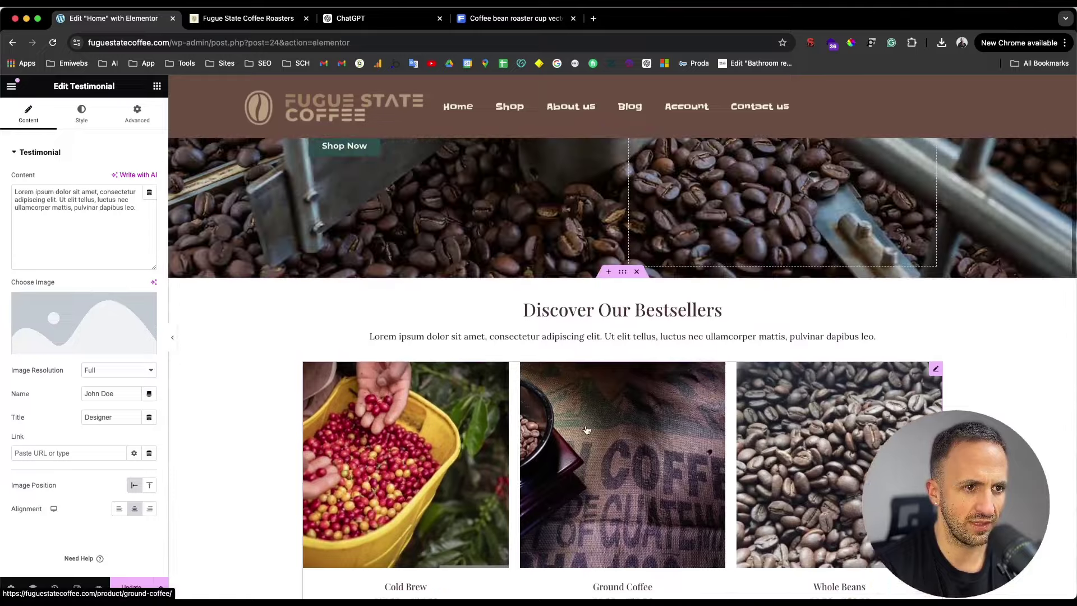
- Add a single-column Flexbox container below the testimonials section
{"action": "scroll", "coordinate": [587, 430], "scroll_direction": "down", "scroll_amount": 10}
{"action": "scroll", "coordinate": [586, 430], "scroll_direction": "down", "scroll_amount": 5}
{"action": "left_click", "coordinate": [587, 387]}
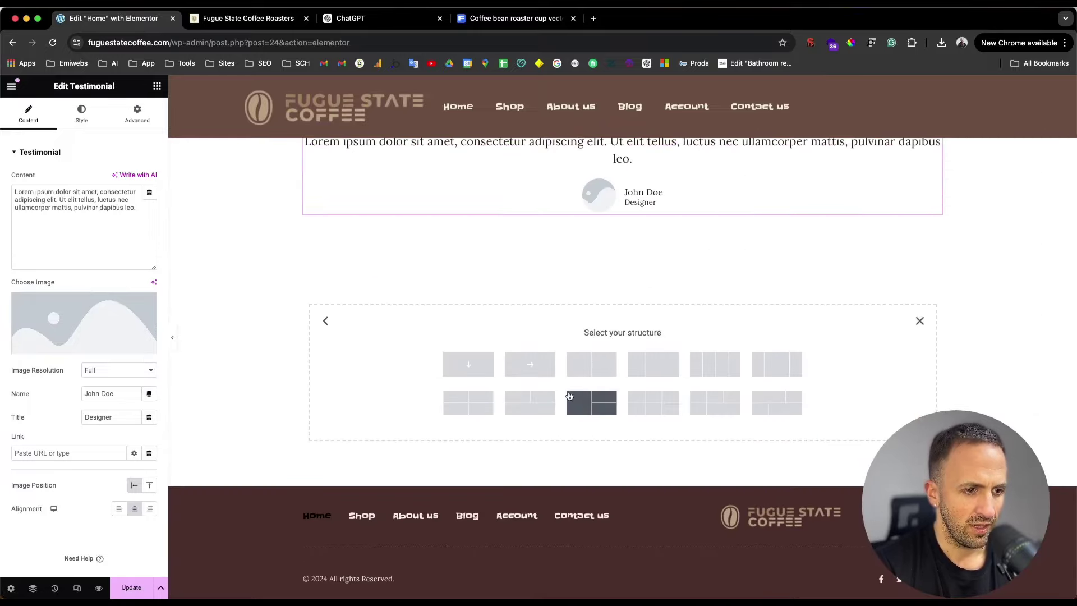
{"action": "left_click", "coordinate": [481, 374]}
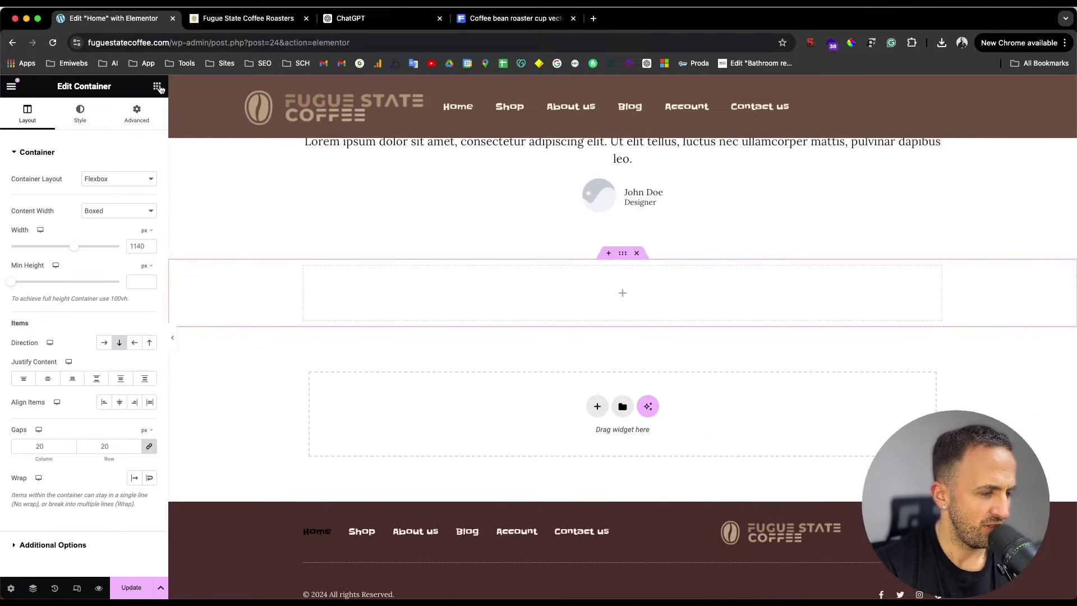
- Search the widgets for "blog", and clear the search
{"action": "left_click", "coordinate": [158, 86]}
{"action": "type", "text": "blog"}
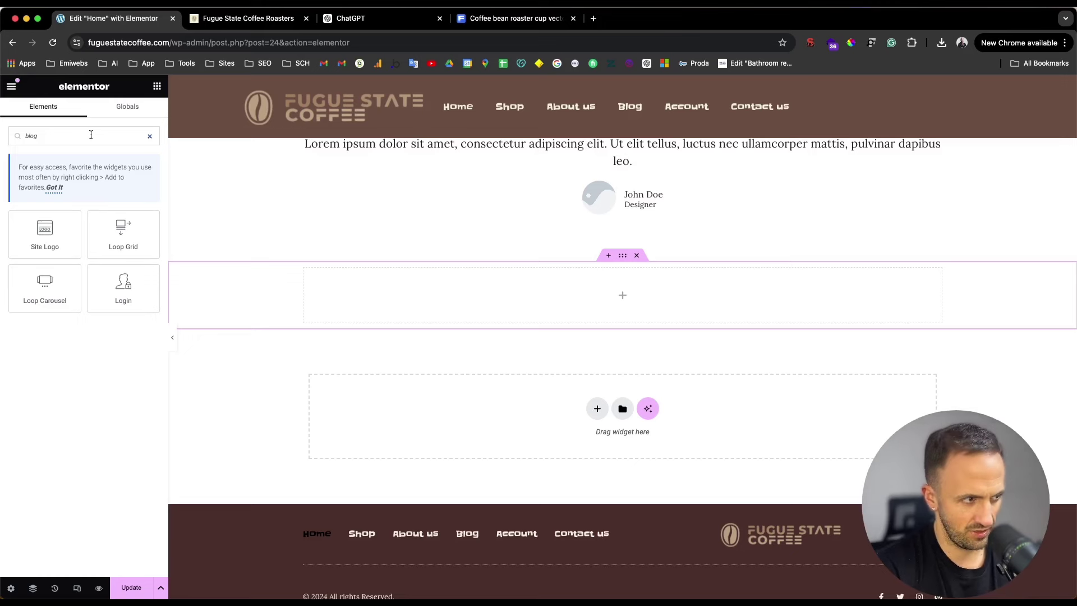
{"action": "key", "text": "BackSpace"}
{"action": "key", "text": "BackSpace"}
{"action": "key", "text": "BackSpace"}
{"action": "key", "text": "BackSpace"}
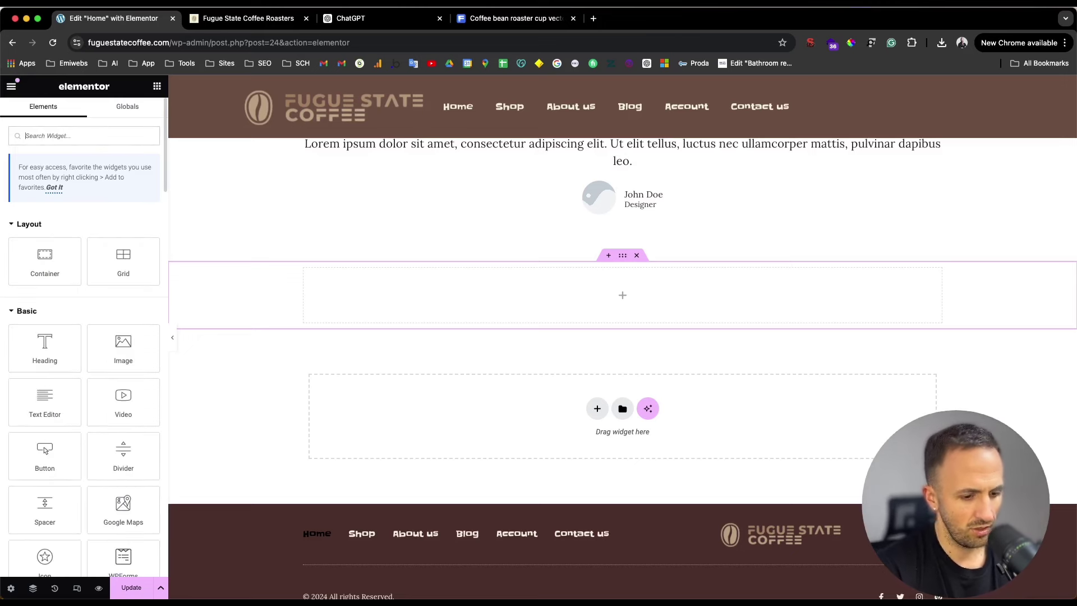
- Try a Posts widget in the empty container below the testimonials, and delete that container
{"action": "type", "text": "post"}
{"action": "left_click_drag", "start_coordinate": [96, 348], "coordinate": [495, 293]}
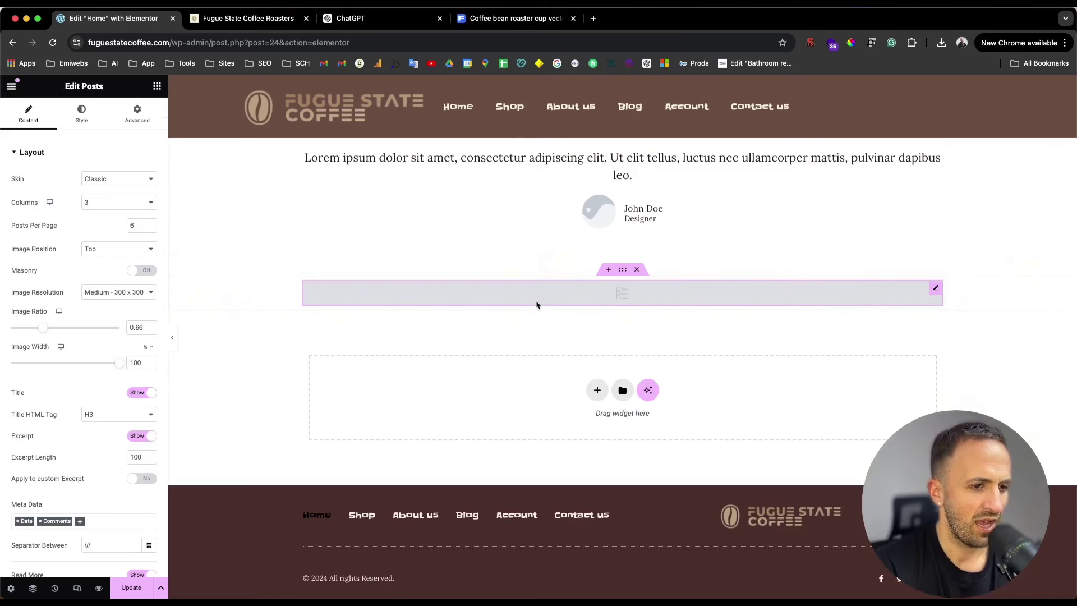
{"action": "left_click", "coordinate": [637, 269]}
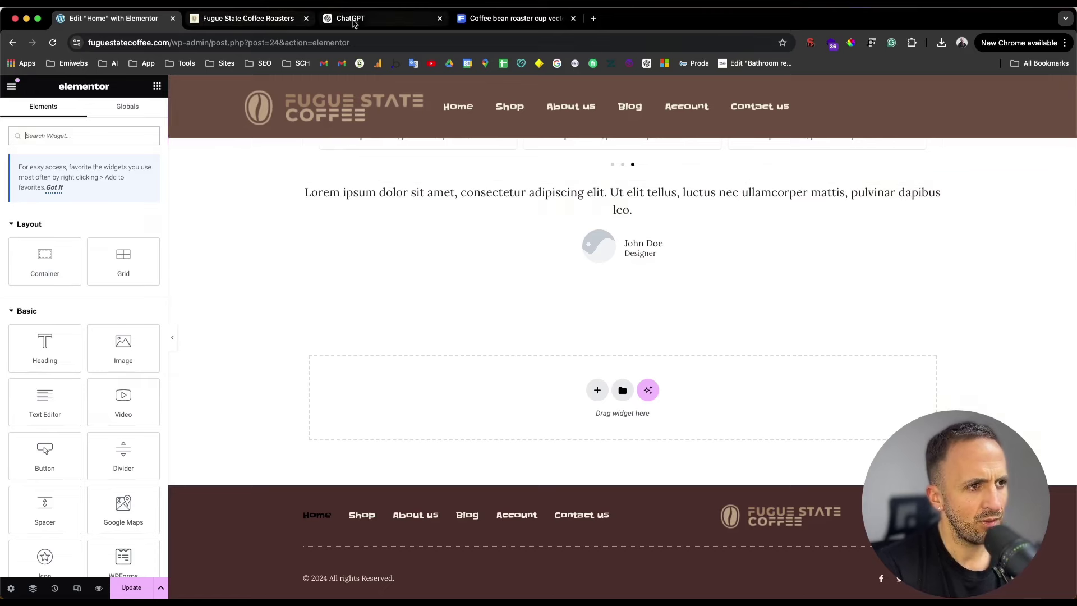
- Review the Blog Preview and Newsletter Signup sections in ChatGPT's outline, look at the site preview, and return to the Elementor editor
{"action": "left_click", "coordinate": [321, 21]}
{"action": "scroll", "coordinate": [485, 338], "scroll_direction": "down", "scroll_amount": 3}
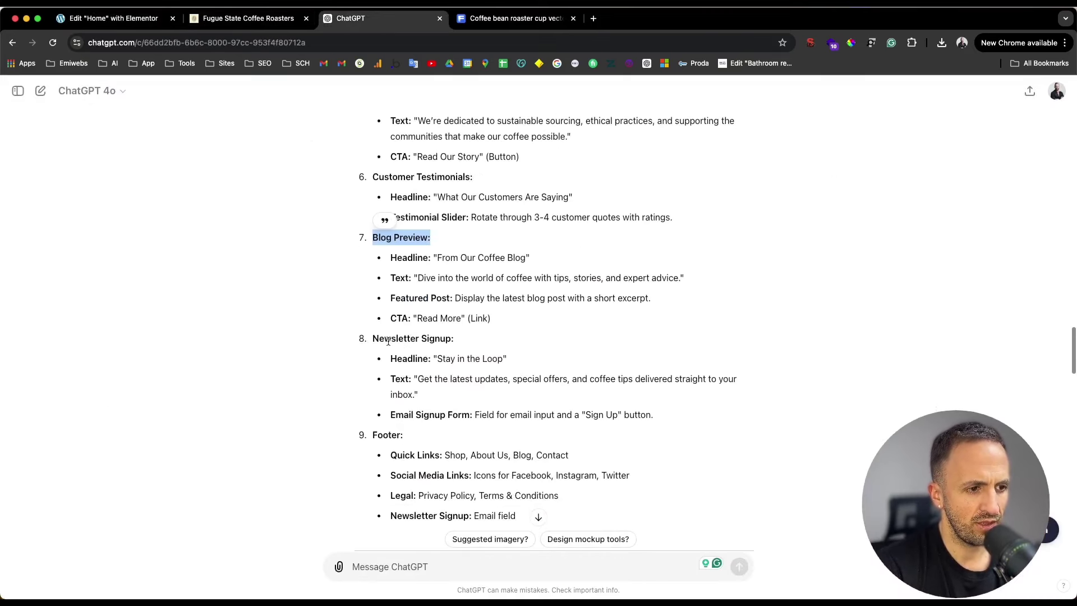
{"action": "left_click", "coordinate": [486, 338]}
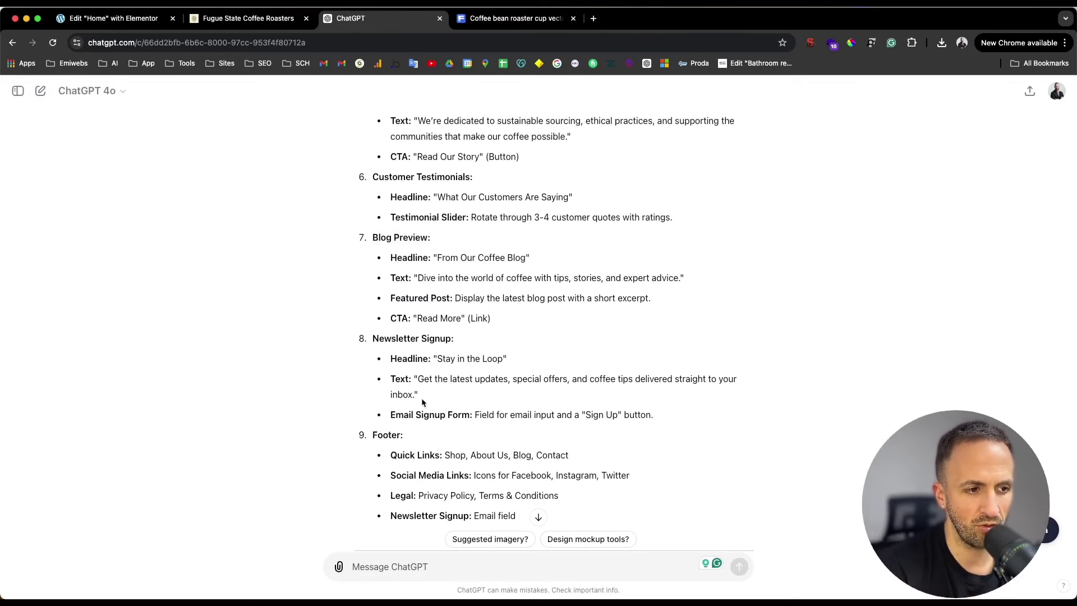
{"action": "left_click", "coordinate": [241, 18]}
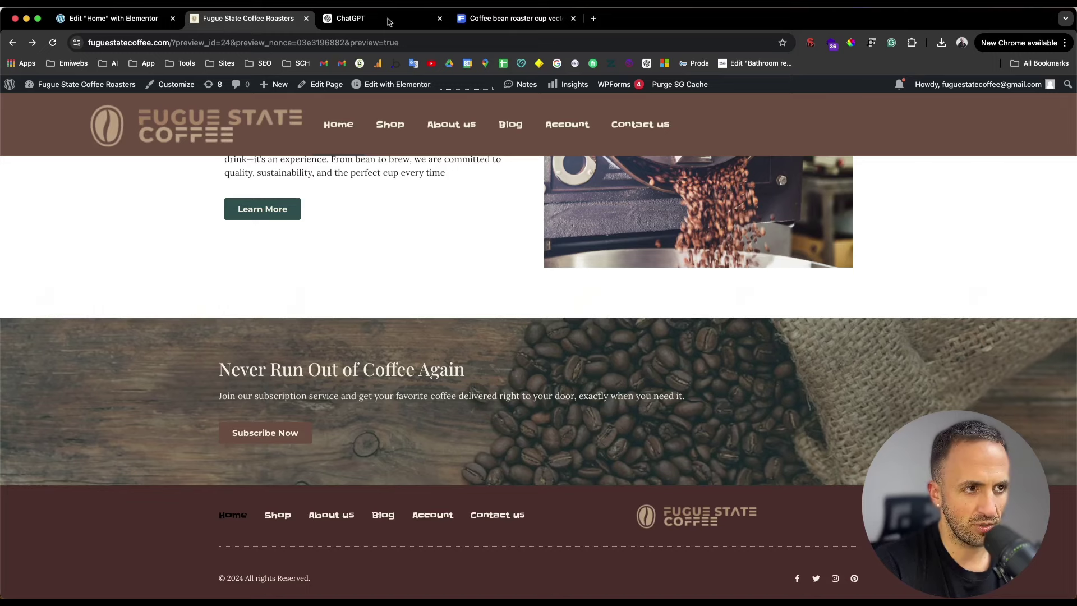
{"action": "left_click", "coordinate": [121, 20]}
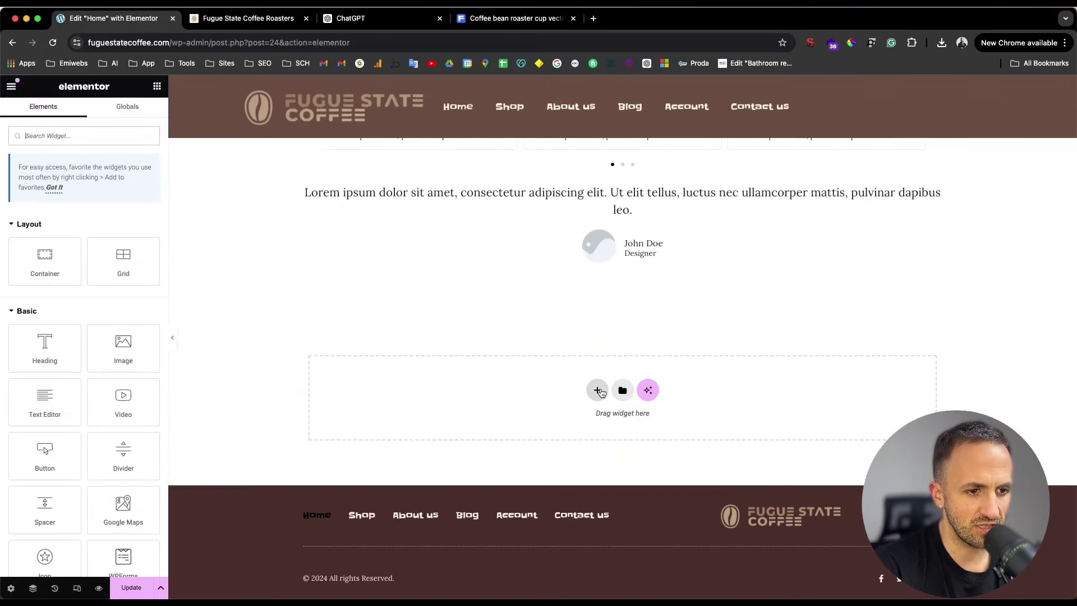
{"action": "left_click", "coordinate": [598, 390]}
{"action": "left_click", "coordinate": [588, 387]}
{"action": "left_click", "coordinate": [469, 367]}
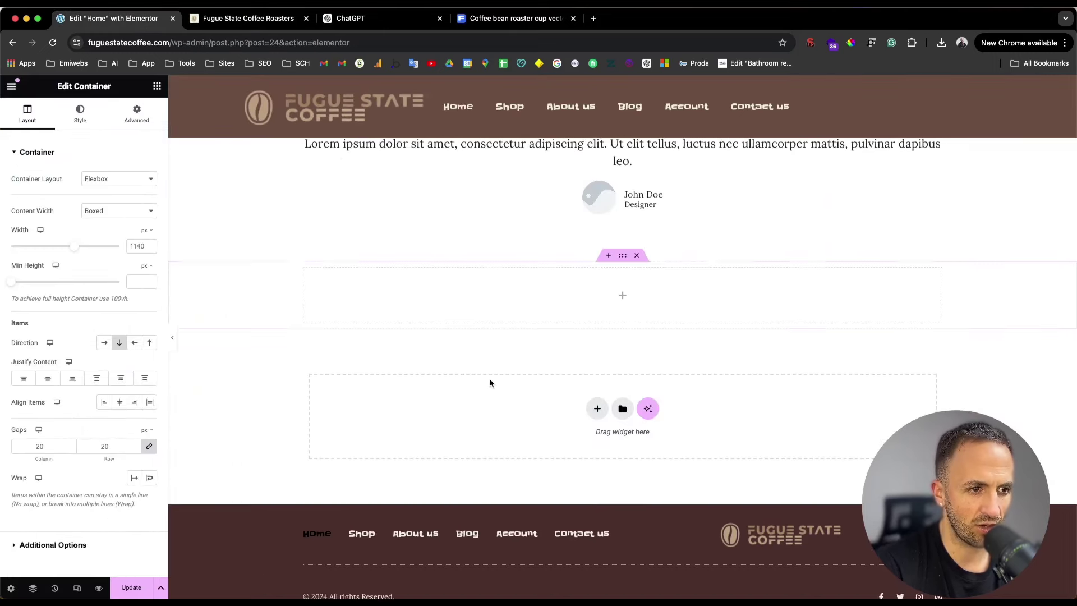
{"action": "left_click", "coordinate": [158, 88]}
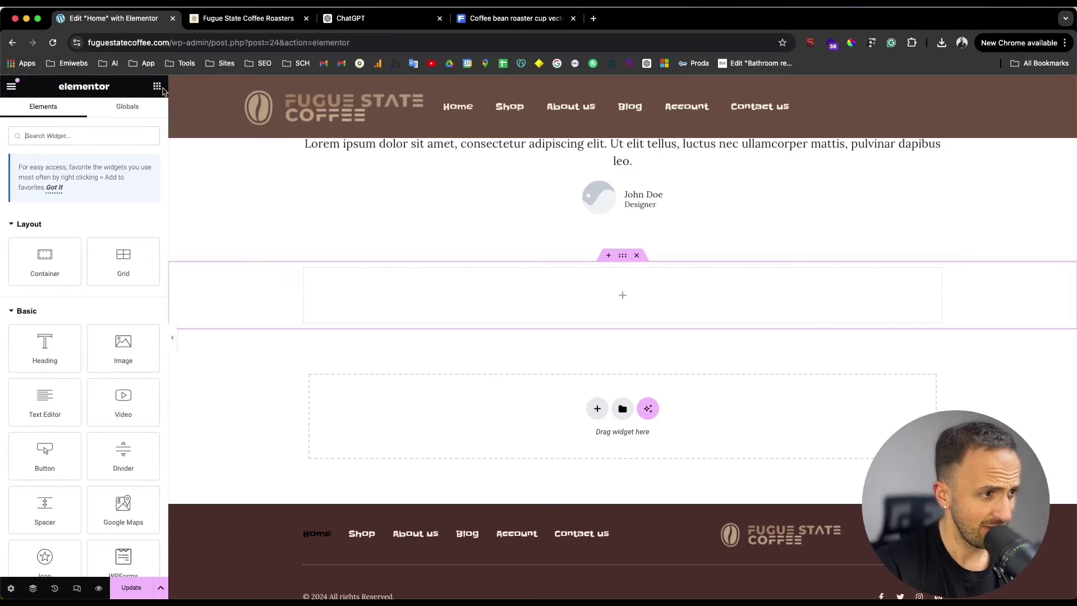
{"action": "left_click_drag", "start_coordinate": [62, 270], "coordinate": [413, 313]}
{"action": "left_click", "coordinate": [636, 256]}
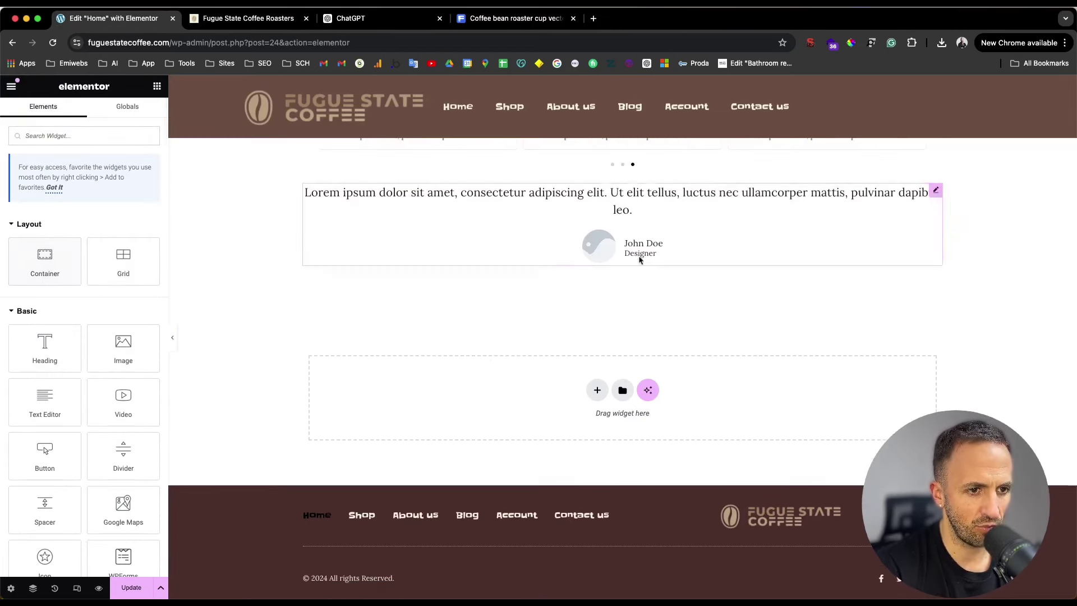
- Add a Flexbox container with two equal columns below the testimonials and place a Heading widget in its first column
{"action": "left_click", "coordinate": [597, 389]}
{"action": "left_click", "coordinate": [581, 370]}
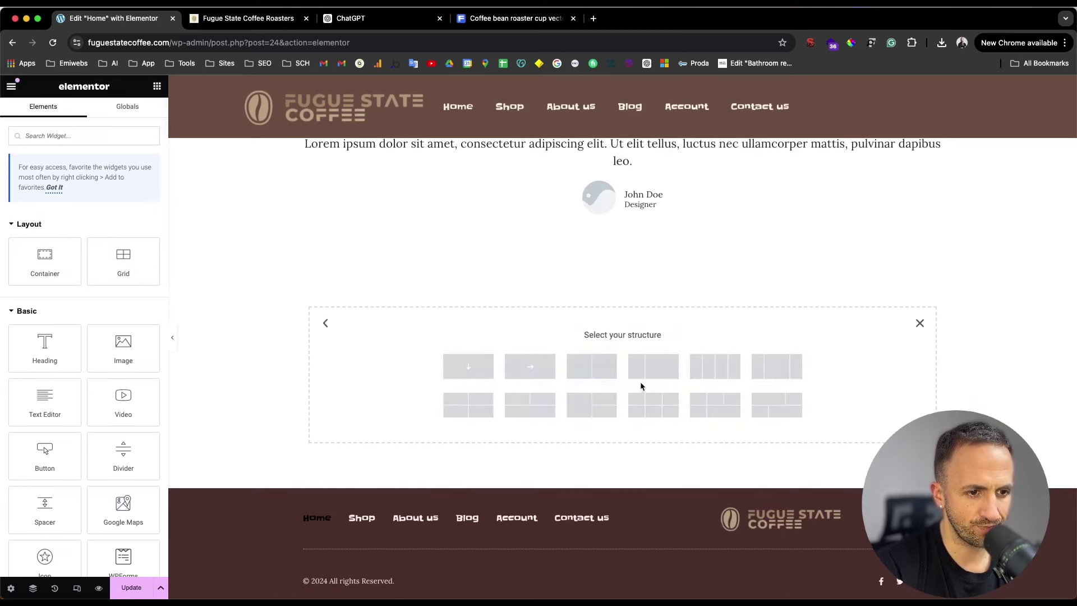
{"action": "left_click", "coordinate": [583, 369]}
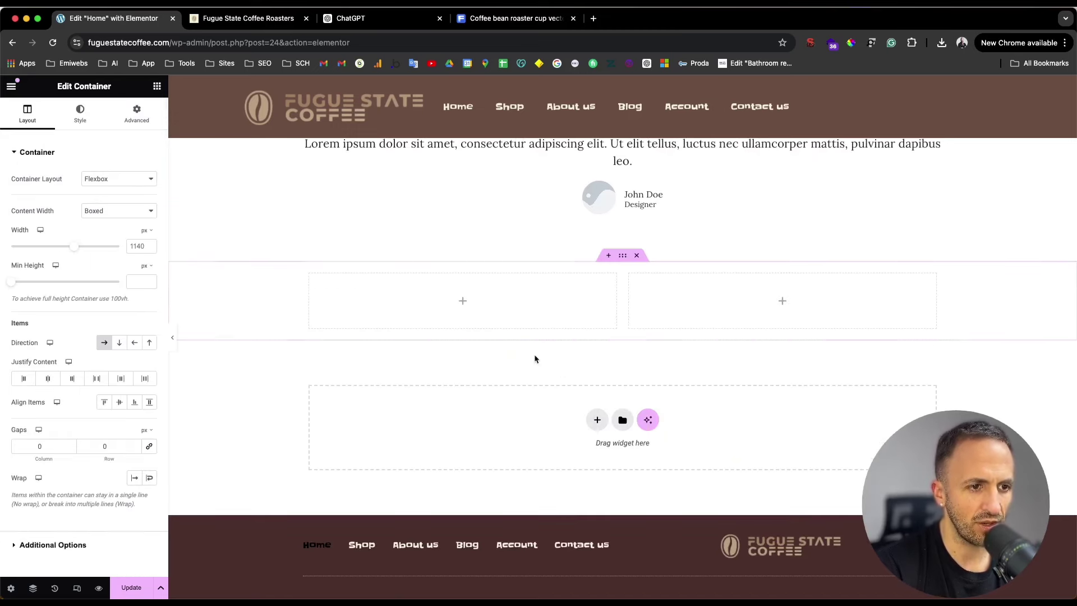
{"action": "left_click", "coordinate": [157, 86]}
{"action": "left_click_drag", "start_coordinate": [45, 359], "coordinate": [348, 292]}
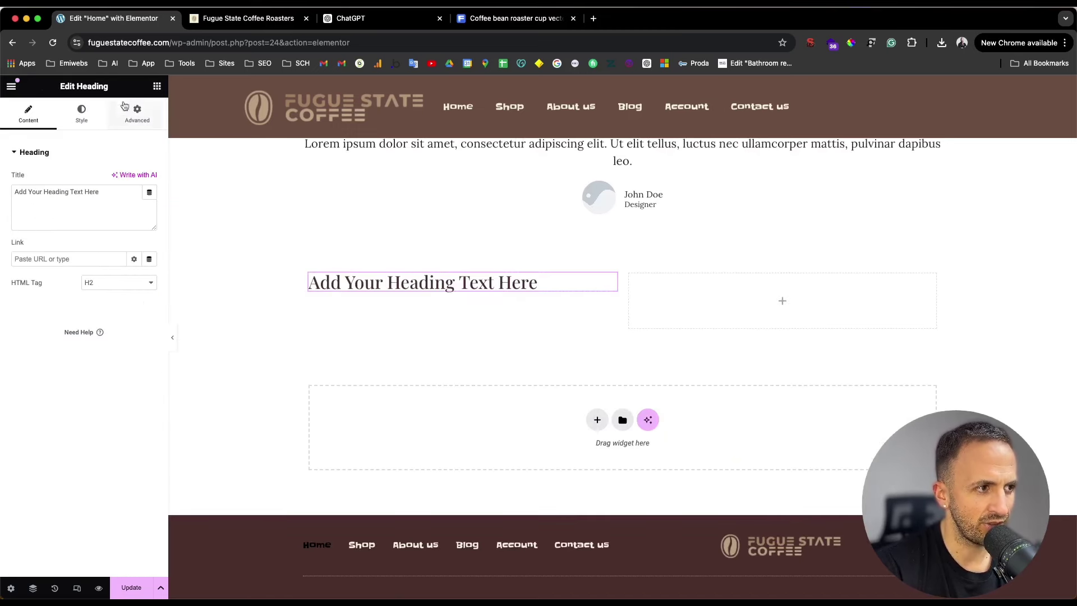
- Place a Form widget in the empty second column, beside the heading
{"action": "left_click", "coordinate": [157, 86]}
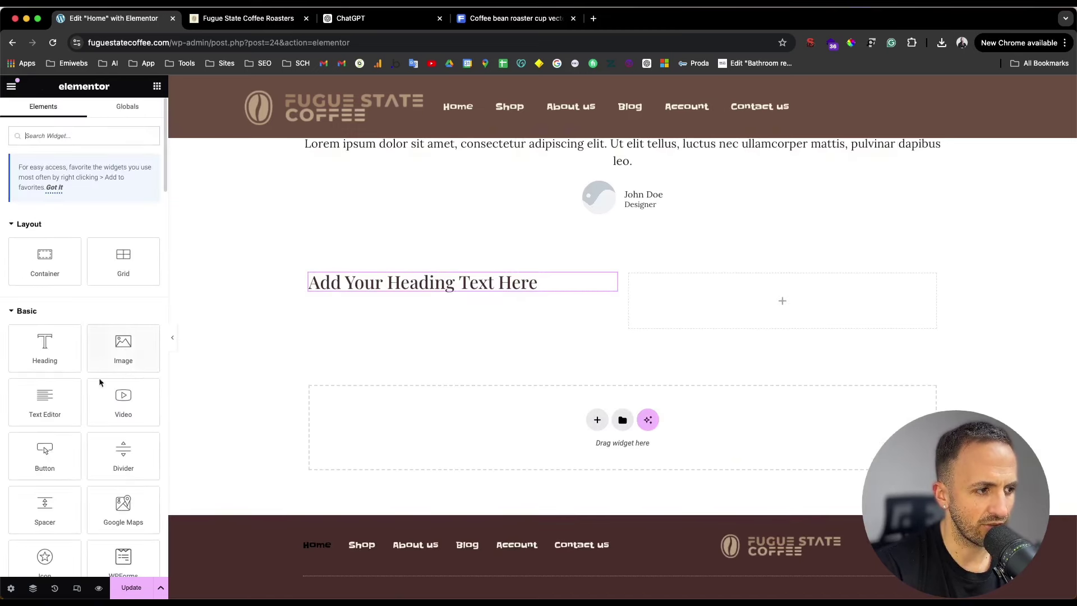
{"action": "left_click", "coordinate": [98, 135]}
{"action": "type", "text": "form"}
{"action": "left_click_drag", "start_coordinate": [121, 230], "coordinate": [763, 293]}
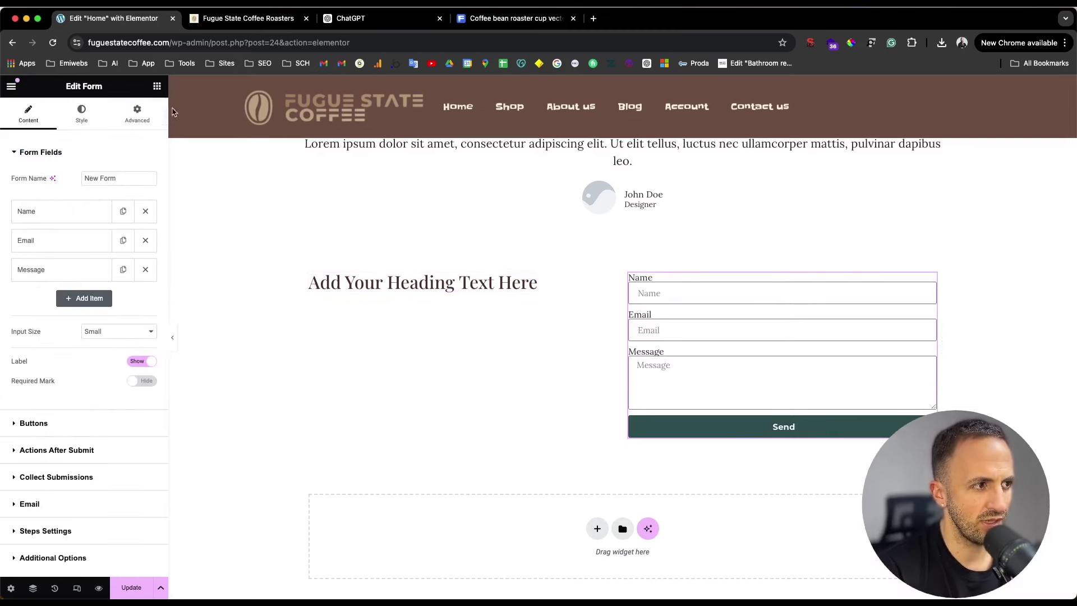
- Add an Icon List widget directly below the heading in the first column
{"action": "left_click", "coordinate": [157, 87]}
{"action": "left_click", "coordinate": [95, 138]}
{"action": "type", "text": "icon"}
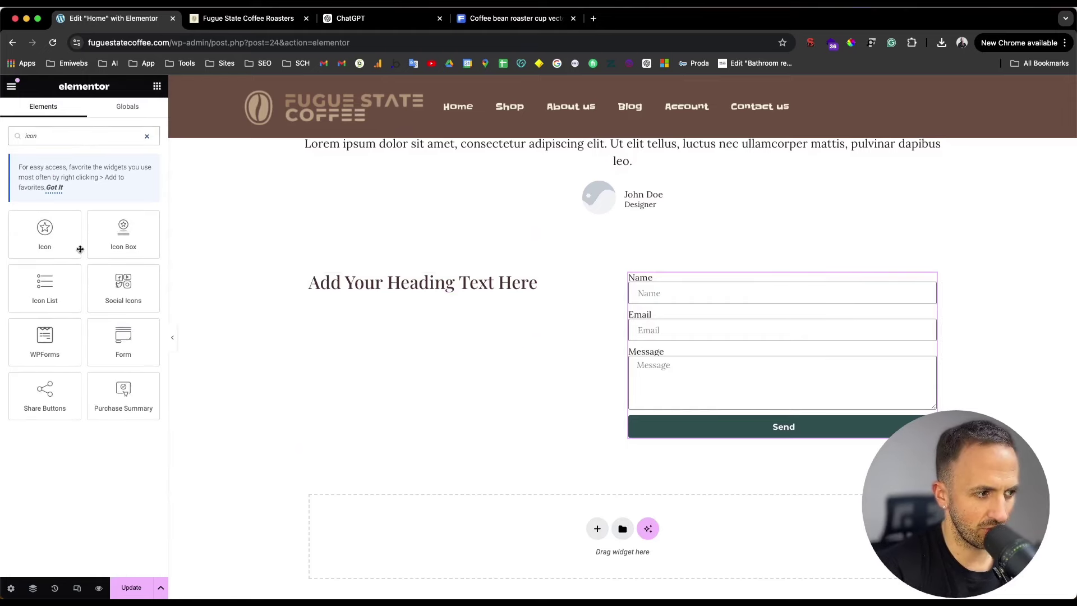
{"action": "left_click_drag", "start_coordinate": [45, 284], "coordinate": [428, 295]}
- Replace the first list item's check mark with a solid phone handset icon from the icon library
{"action": "left_click", "coordinate": [49, 219]}
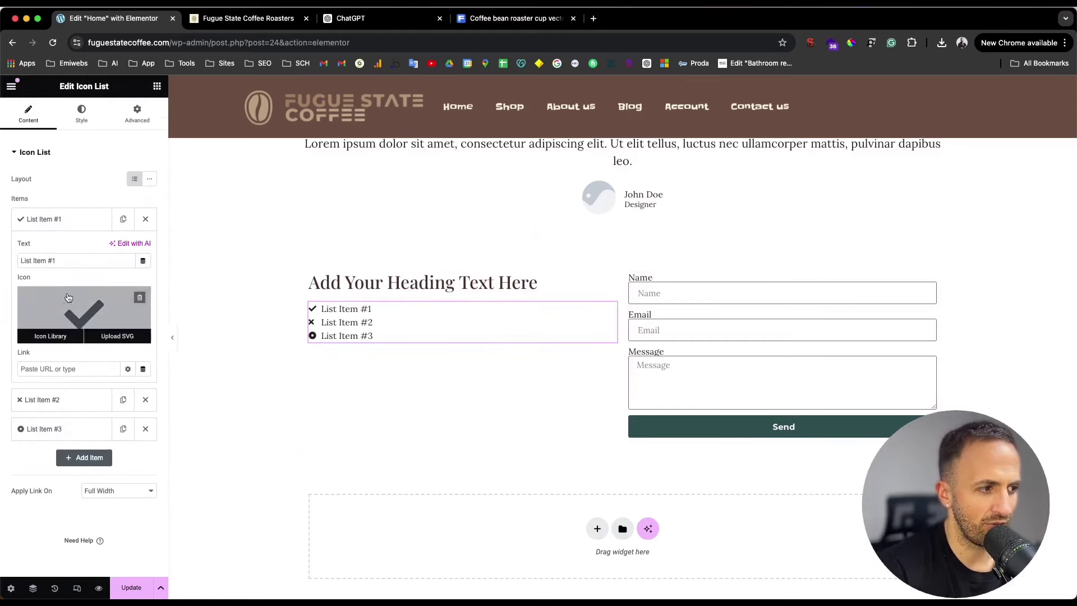
{"action": "left_click", "coordinate": [51, 335]}
{"action": "left_click", "coordinate": [444, 161]}
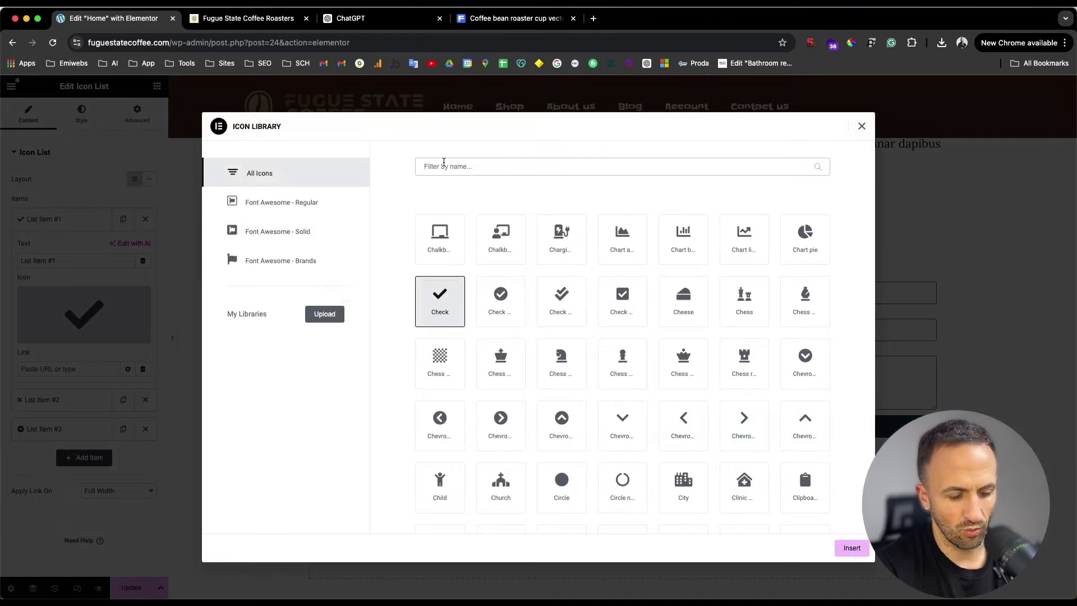
{"action": "type", "text": "hone"}
{"action": "key", "text": "BackSpace"}
{"action": "key", "text": "BackSpace"}
{"action": "key", "text": "BackSpace"}
{"action": "key", "text": "BackSpace"}
{"action": "type", "text": "p"}
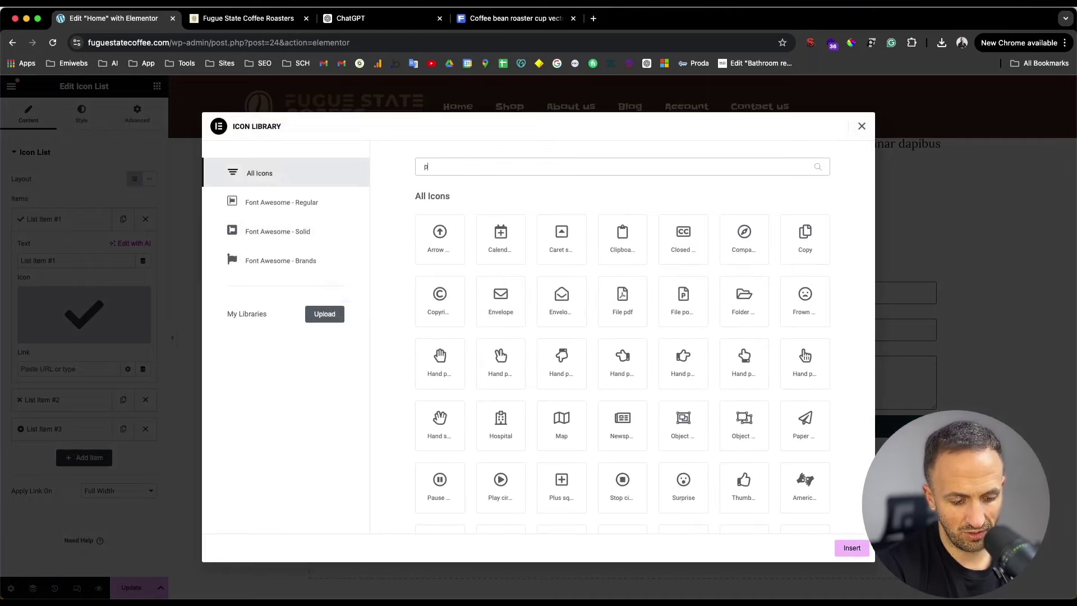
{"action": "type", "text": "hone"}
{"action": "left_click", "coordinate": [493, 312]}
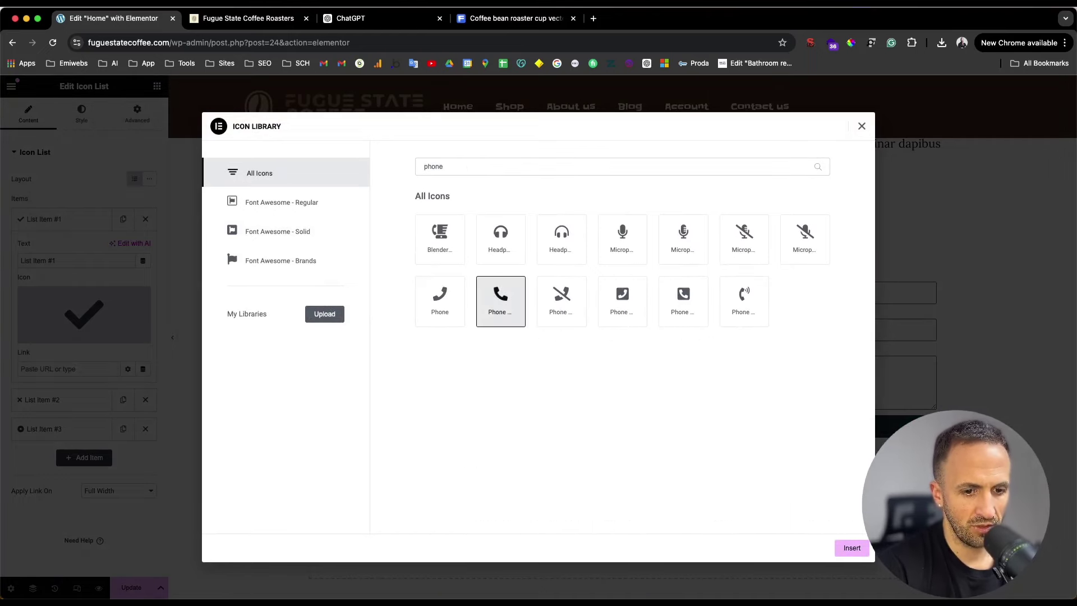
{"action": "left_click", "coordinate": [850, 550]}
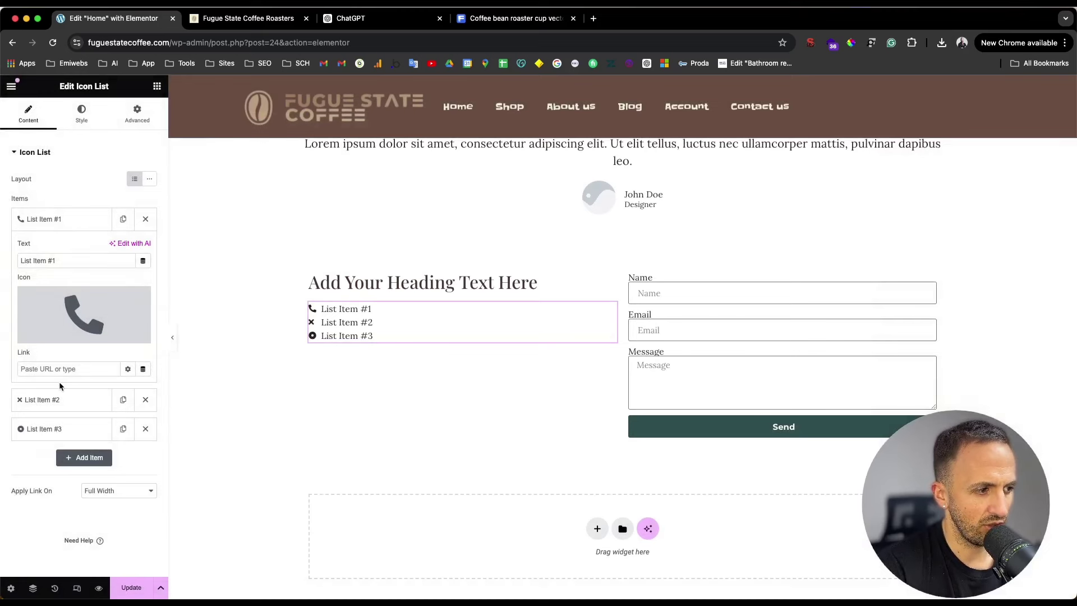
- Set the second list item's text to "email" and the first list item's text to "Phone"
{"action": "left_click", "coordinate": [53, 401]}
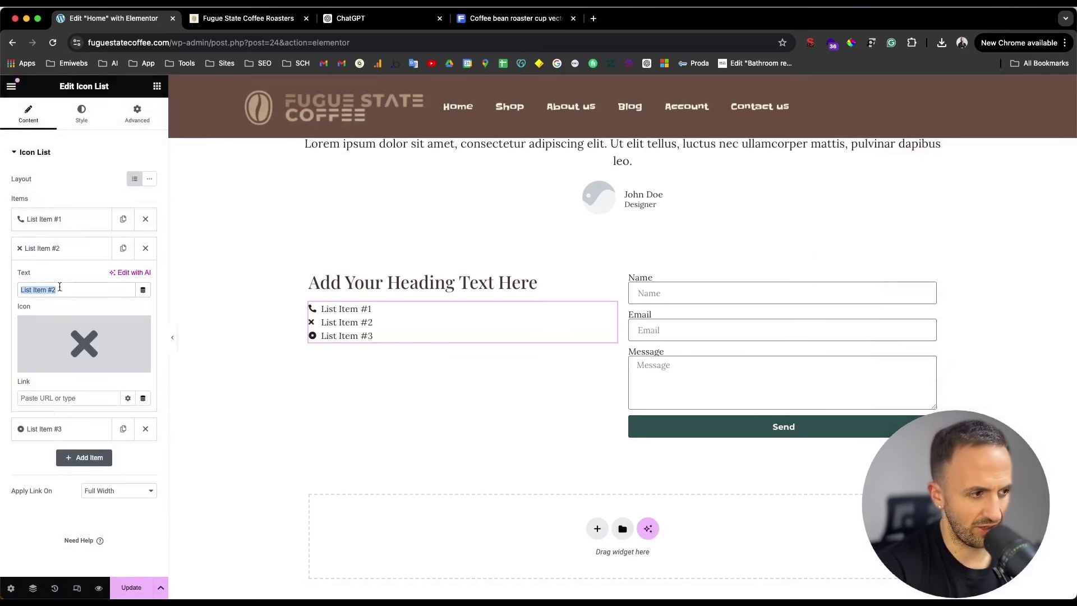
{"action": "type", "text": "email"}
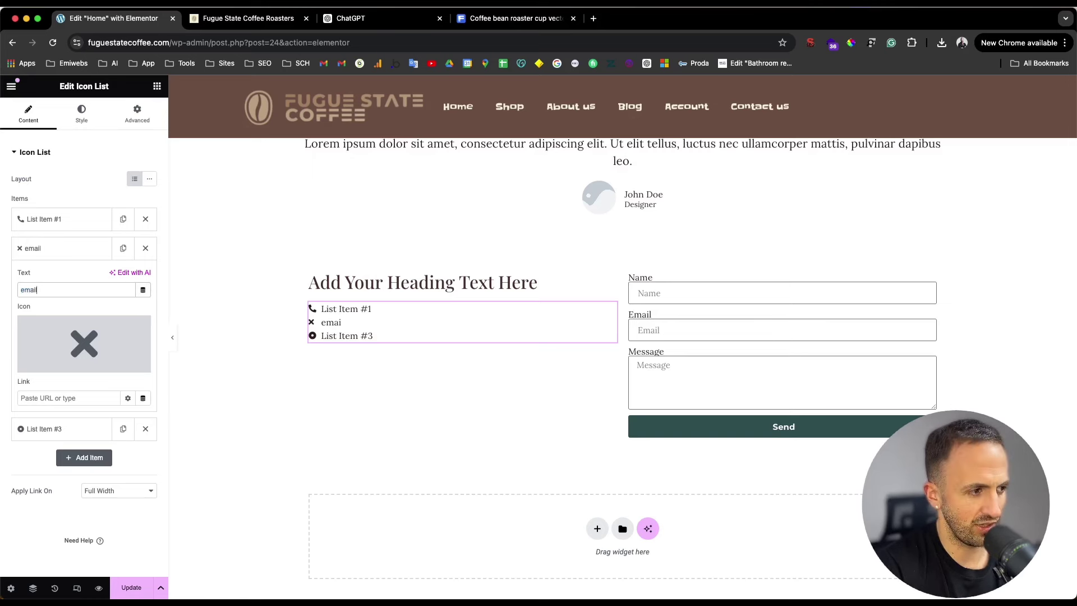
{"action": "left_click", "coordinate": [67, 220]}
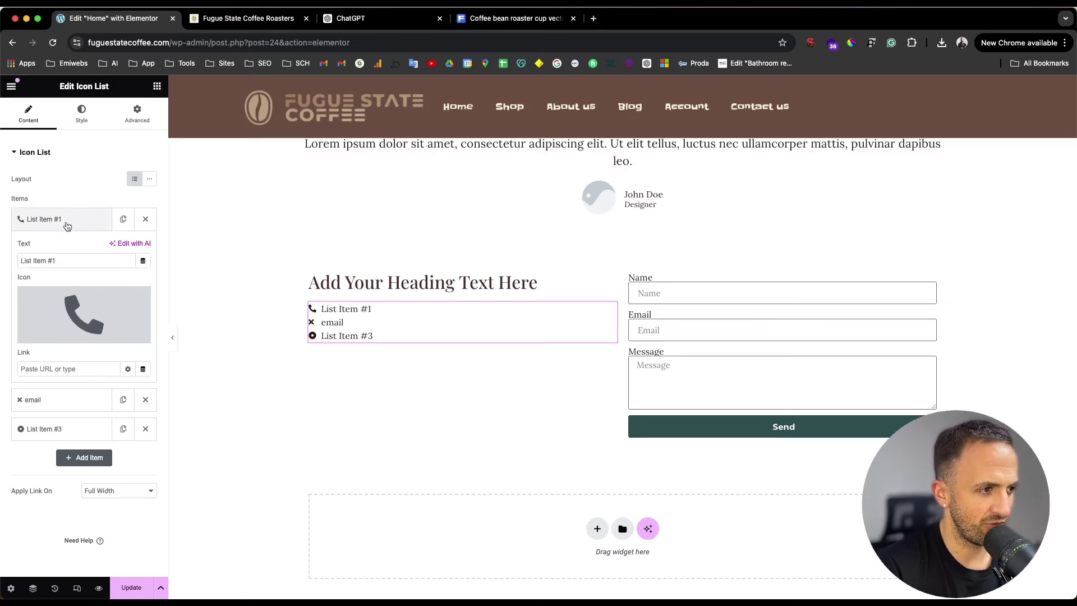
{"action": "triple_click", "coordinate": [40, 262]}
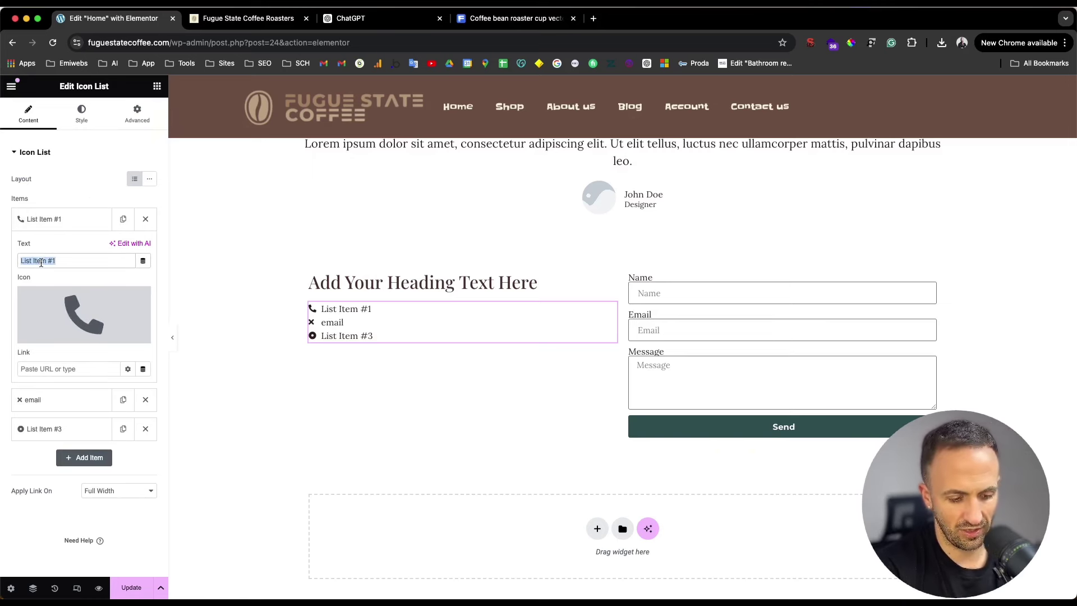
{"action": "type", "text": "Phone"}
{"action": "left_click", "coordinate": [44, 223]}
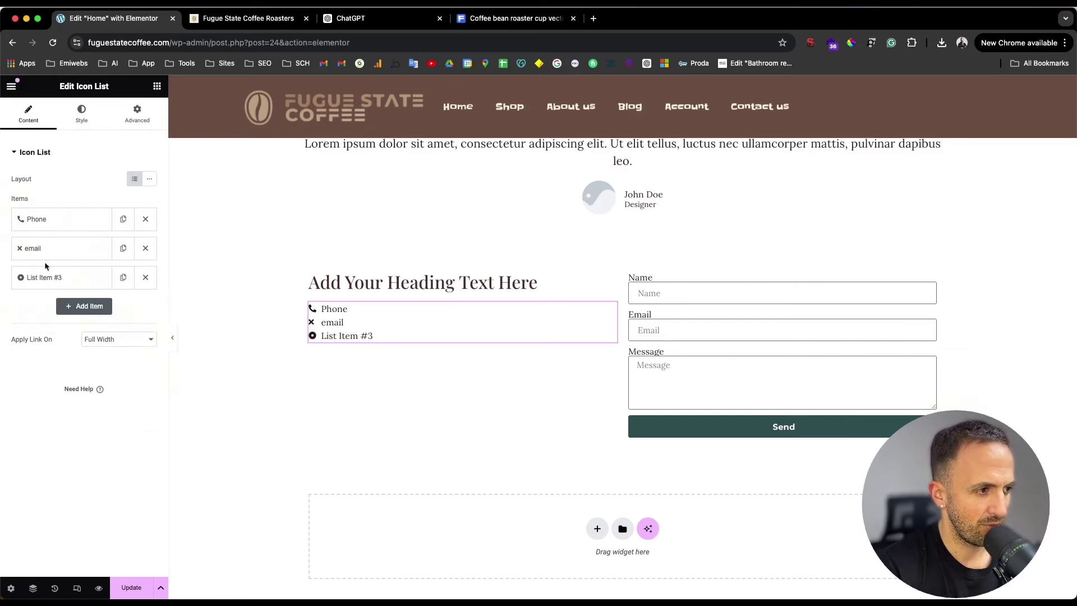
- Replace the email list item's cross with the outlined Envelope icon from the icon library
{"action": "left_click", "coordinate": [62, 248]}
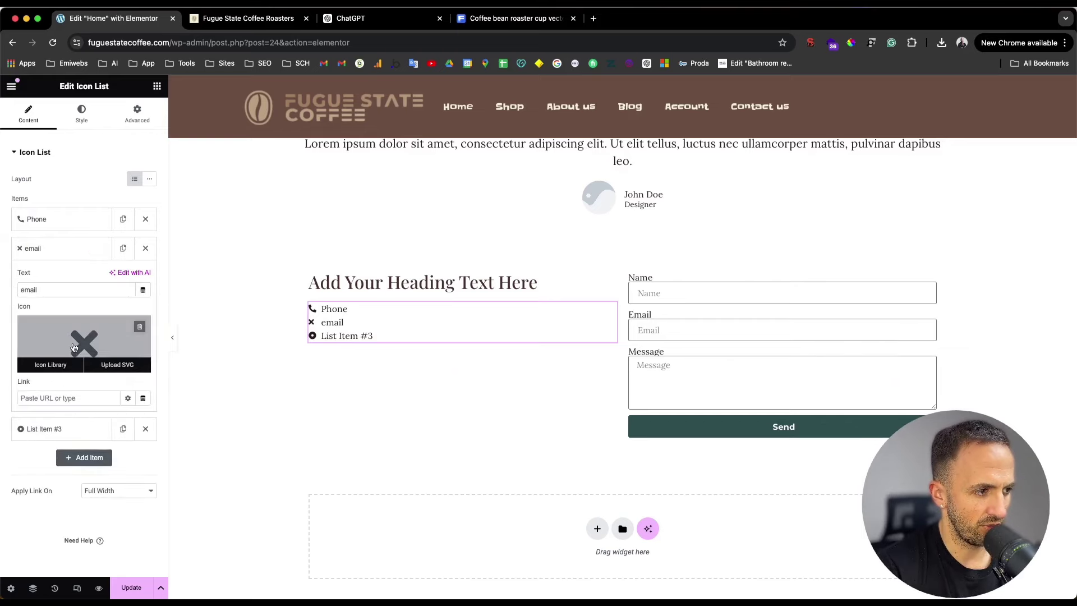
{"action": "left_click", "coordinate": [75, 349]}
{"action": "left_click", "coordinate": [557, 169]}
{"action": "type", "text": "enve"}
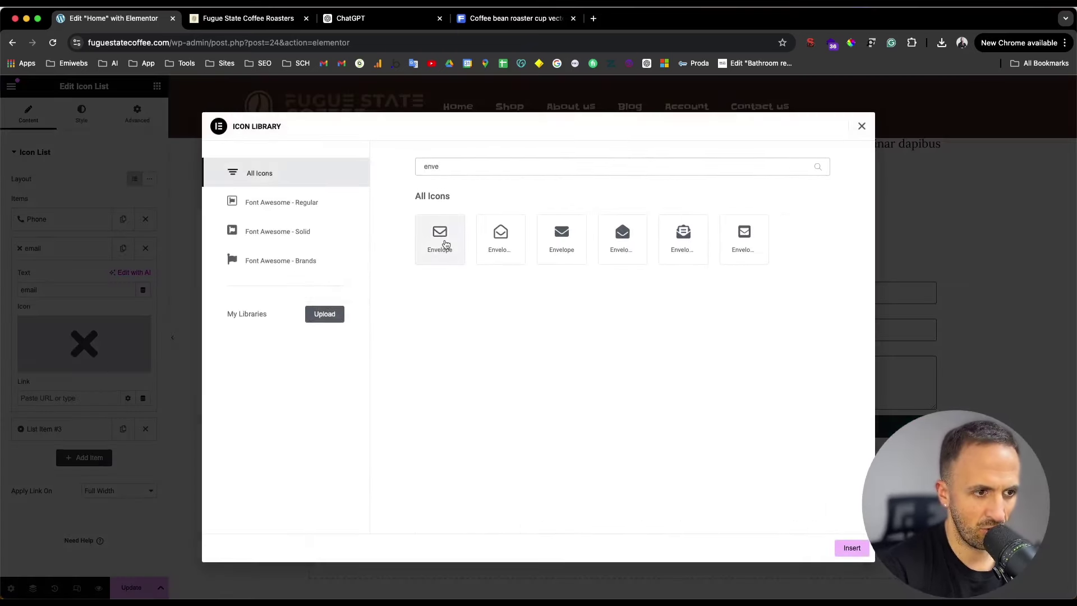
{"action": "left_click", "coordinate": [445, 243]}
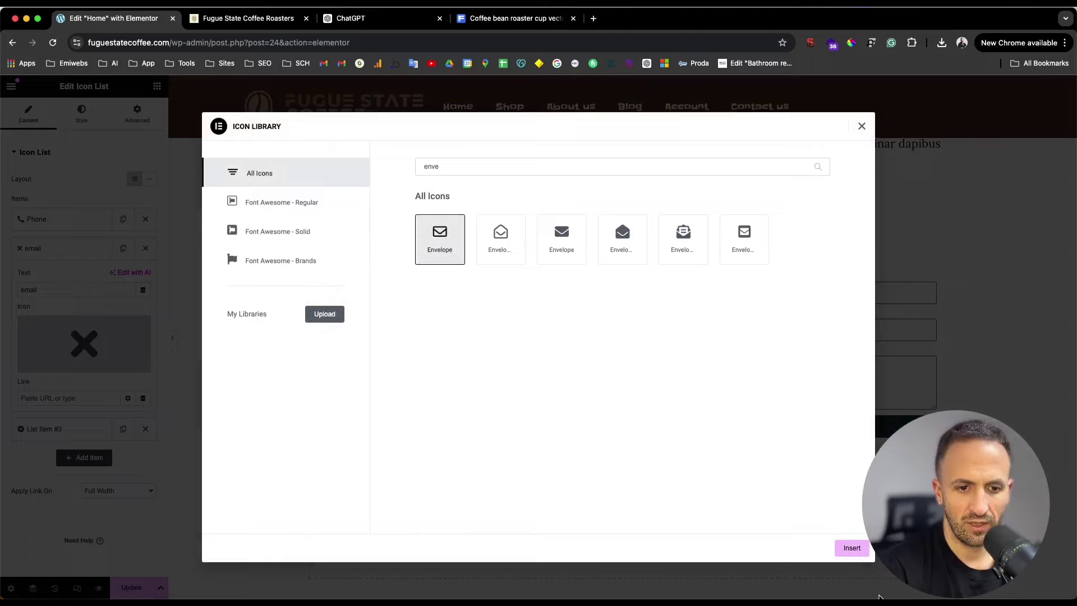
{"action": "left_click", "coordinate": [851, 548]}
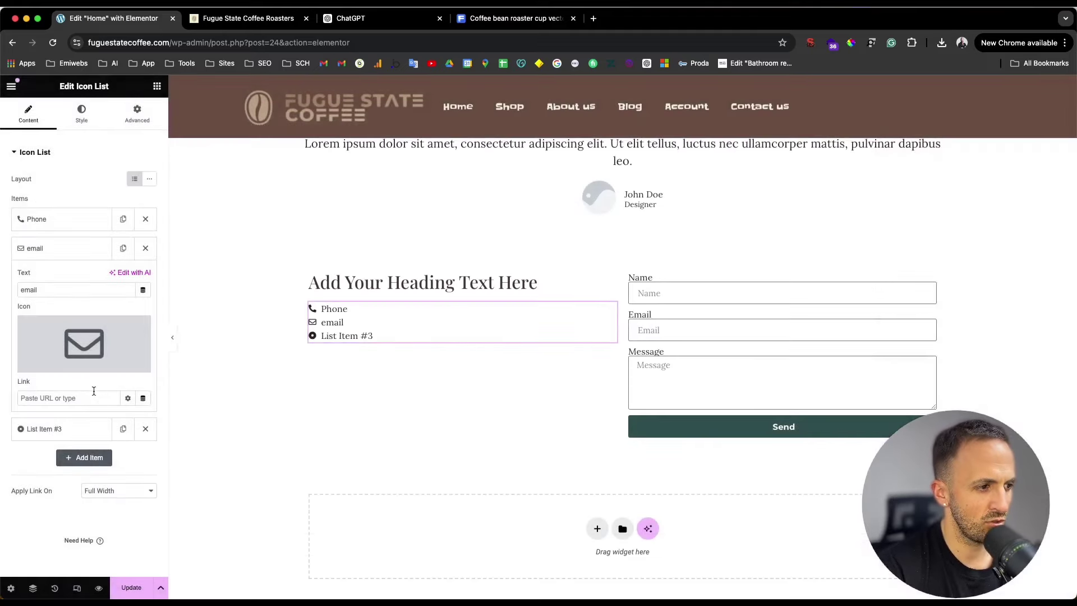
- Delete the third list item and capitalize the second item's text as "Email"
{"action": "left_click", "coordinate": [42, 429]}
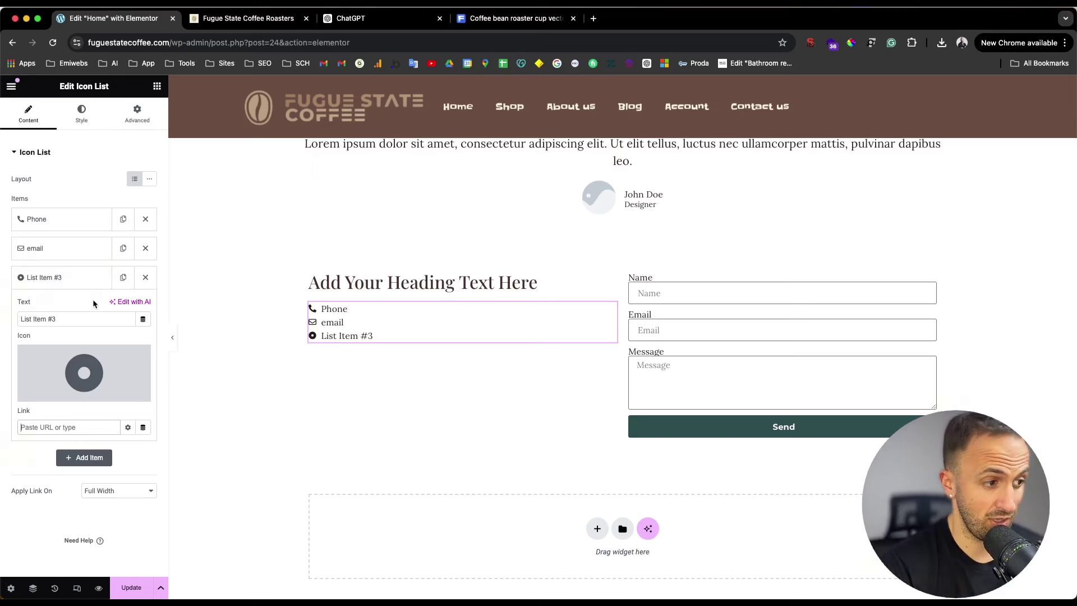
{"action": "left_click", "coordinate": [146, 278]}
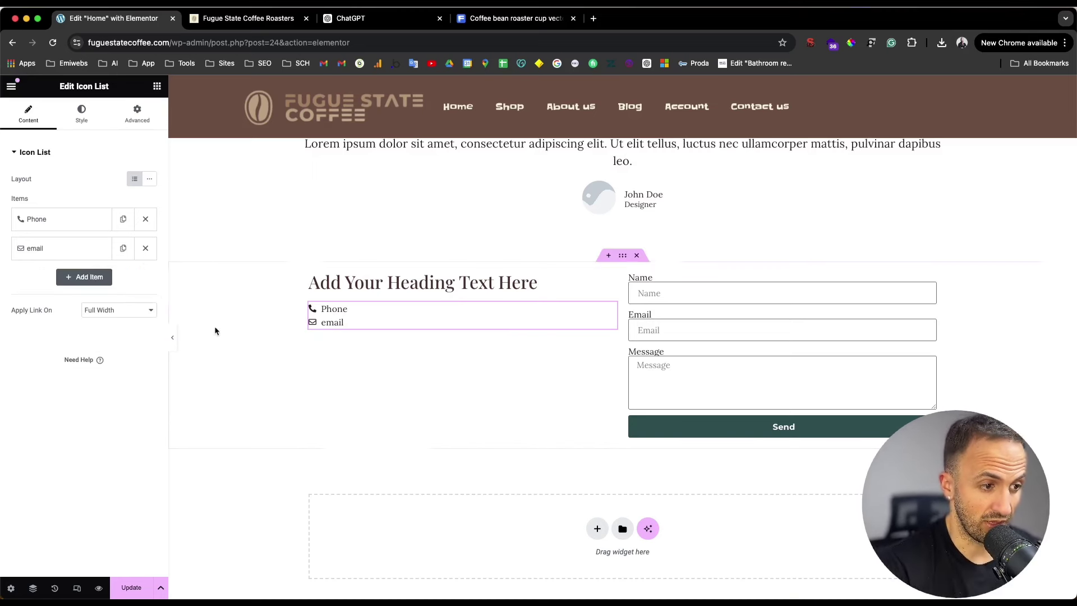
{"action": "left_click", "coordinate": [79, 249]}
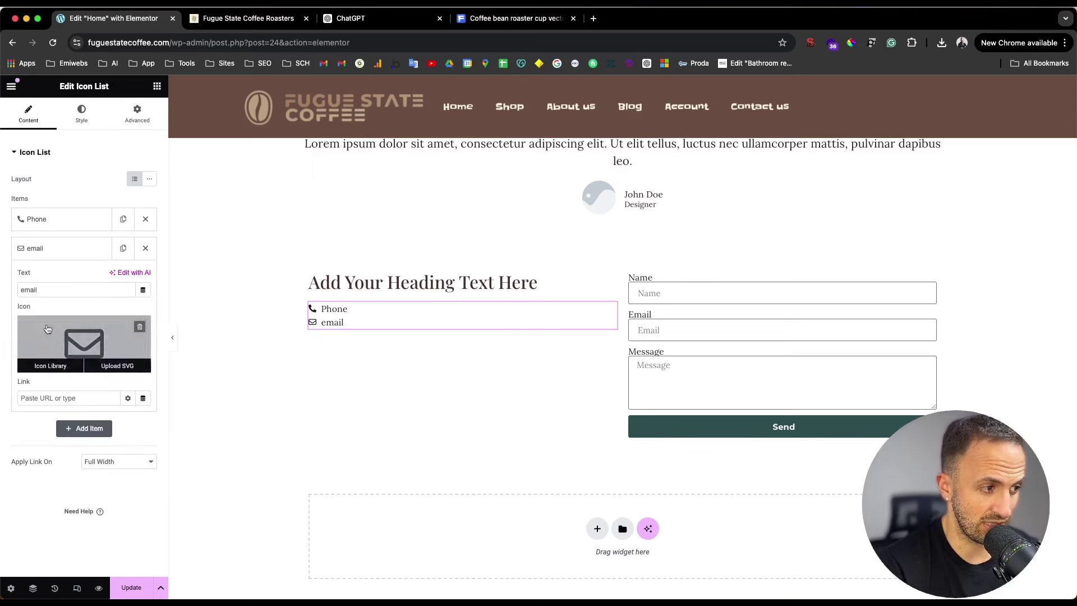
{"action": "key", "text": "BackSpace"}
{"action": "type", "text": "E"}
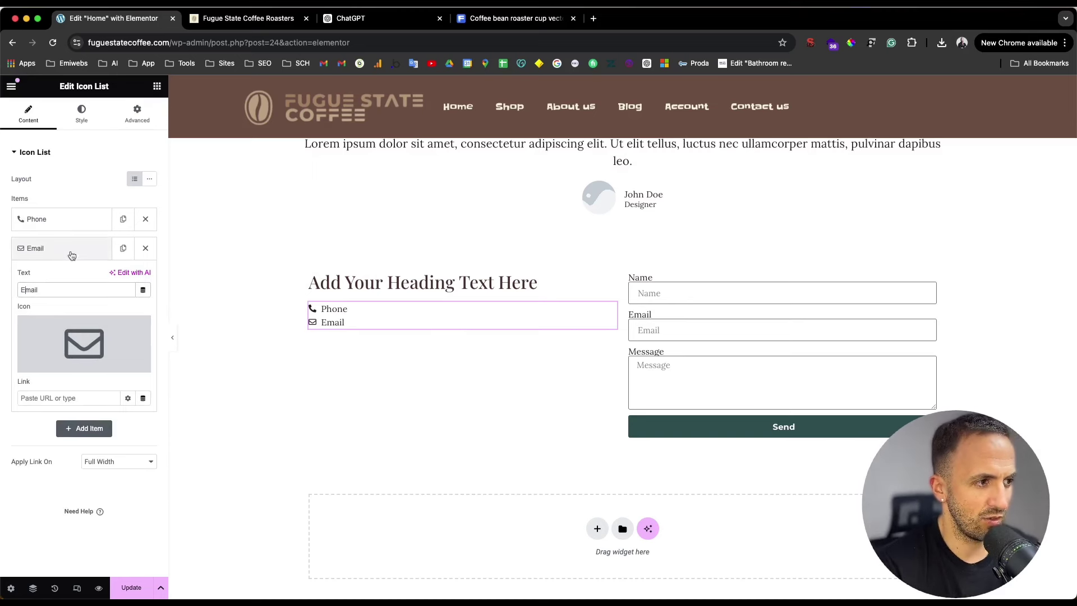
- Add a Google Maps widget beneath the phone and email list in the contact section's first column
{"action": "left_click", "coordinate": [158, 87]}
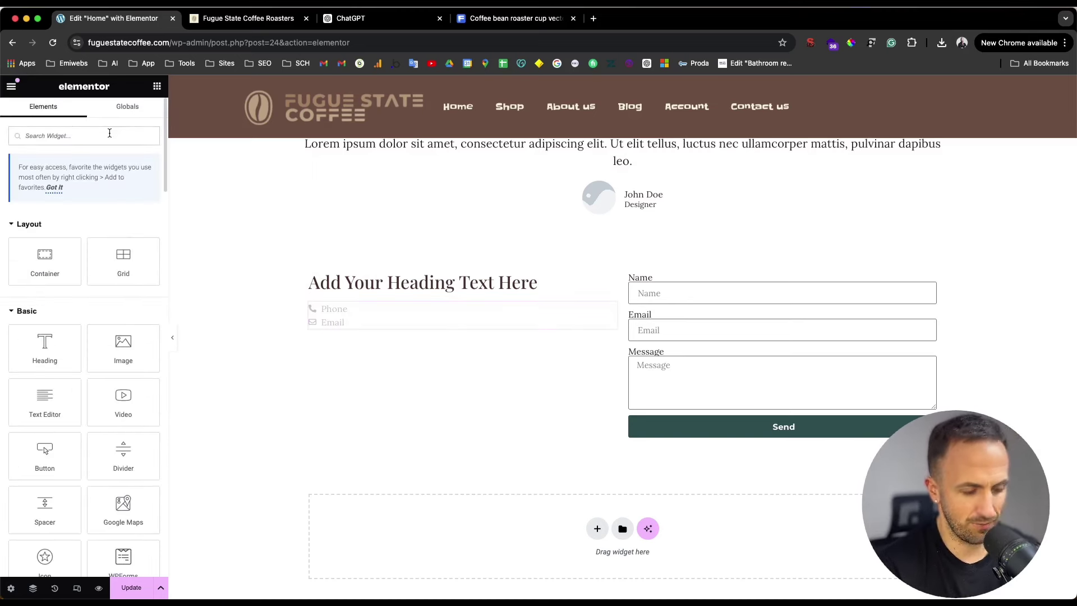
{"action": "left_click", "coordinate": [109, 133]}
{"action": "type", "text": "map"}
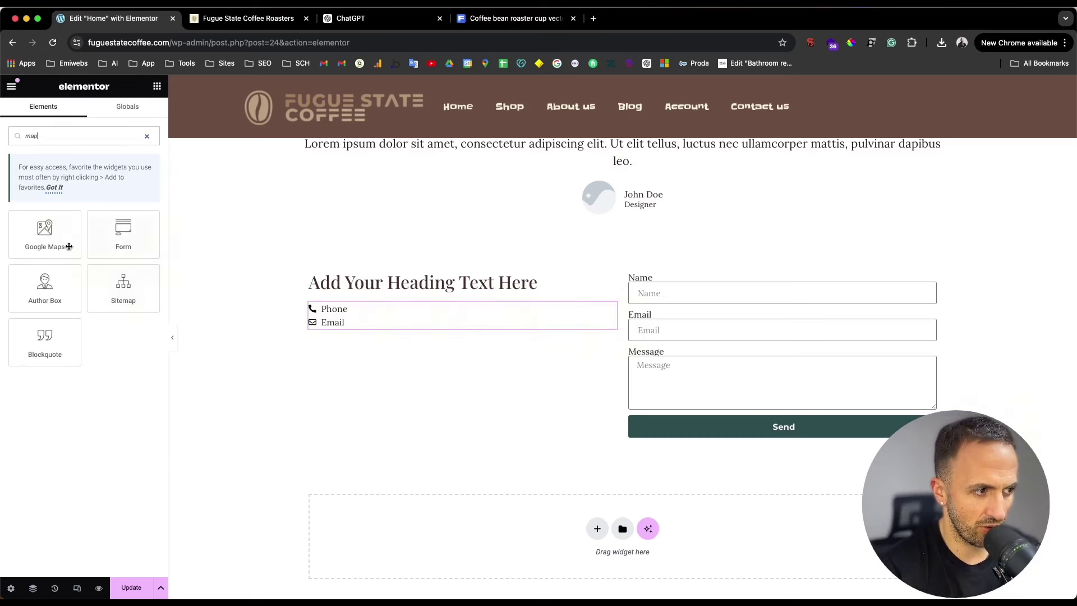
{"action": "left_click_drag", "start_coordinate": [68, 246], "coordinate": [428, 332]}
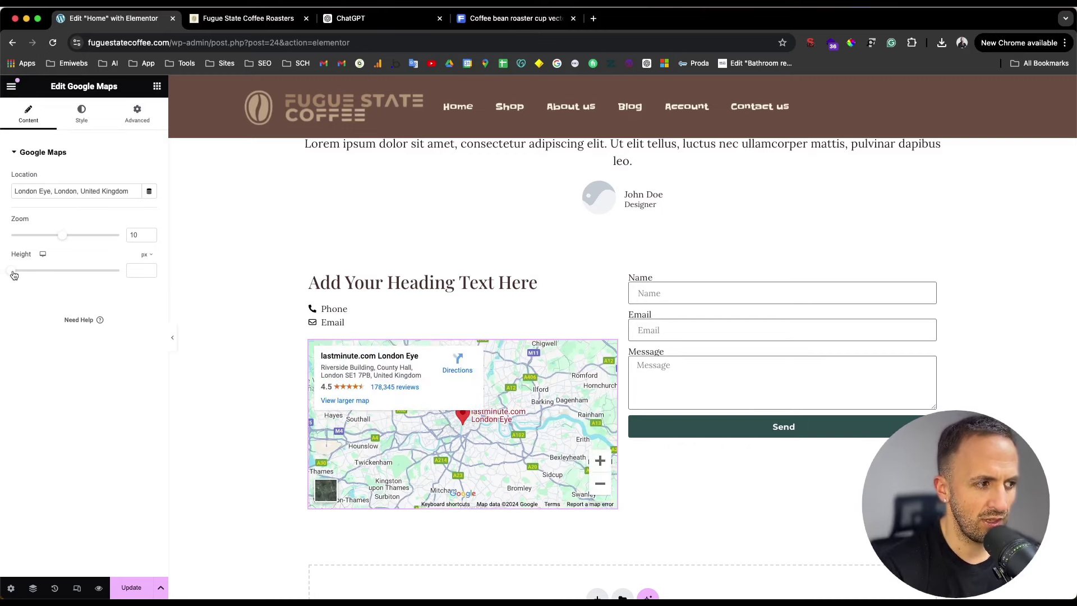
- Set the Google Maps widget's height to 180 px
{"action": "left_click_drag", "start_coordinate": [14, 275], "coordinate": [24, 273]}
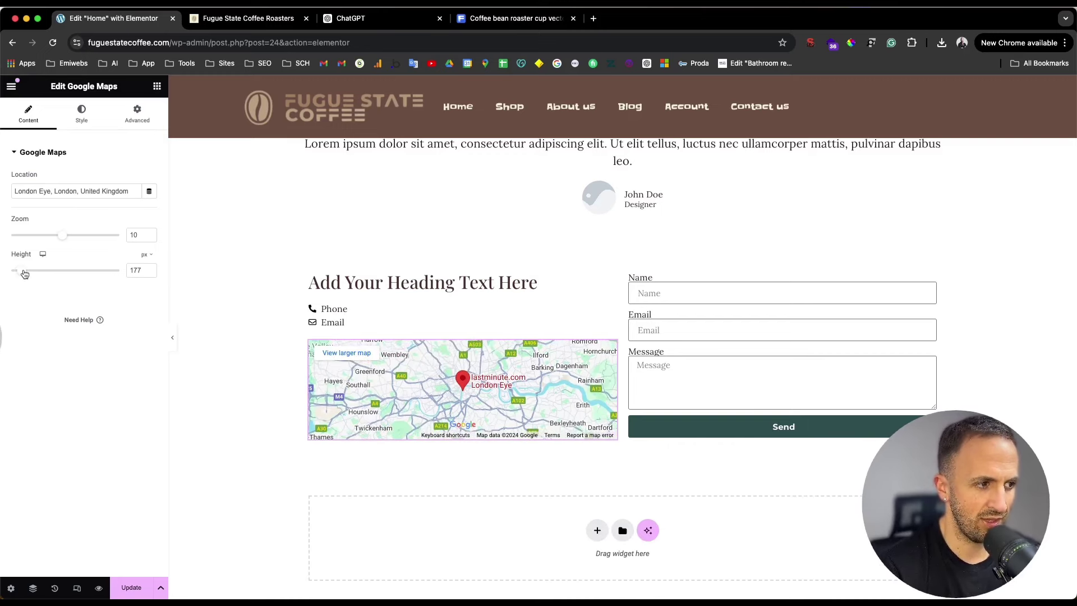
{"action": "left_click", "coordinate": [152, 271]}
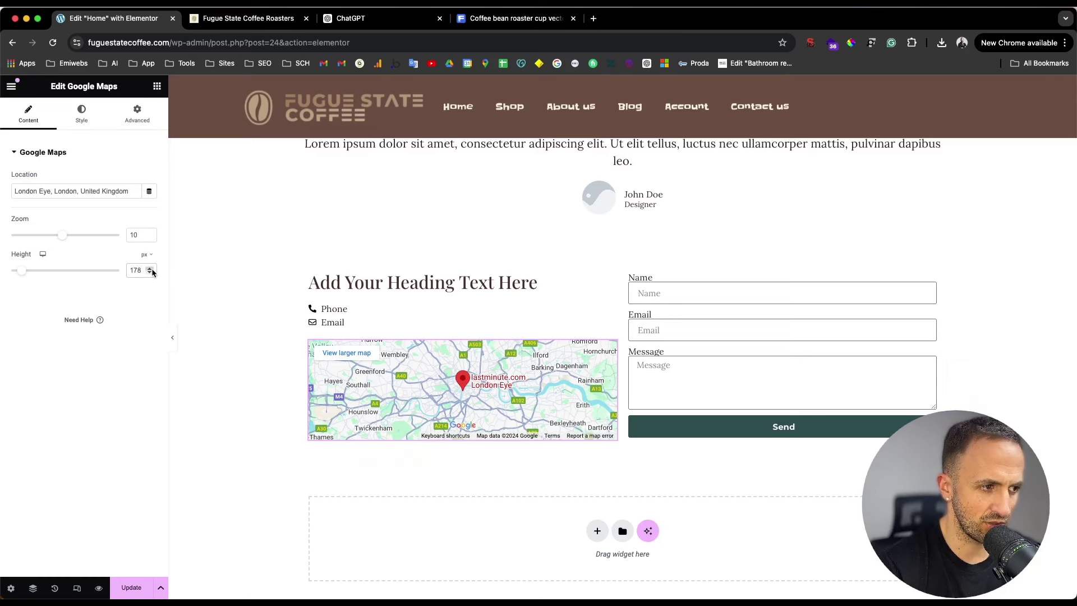
{"action": "left_click", "coordinate": [152, 271]}
{"action": "left_click", "coordinate": [152, 272]}
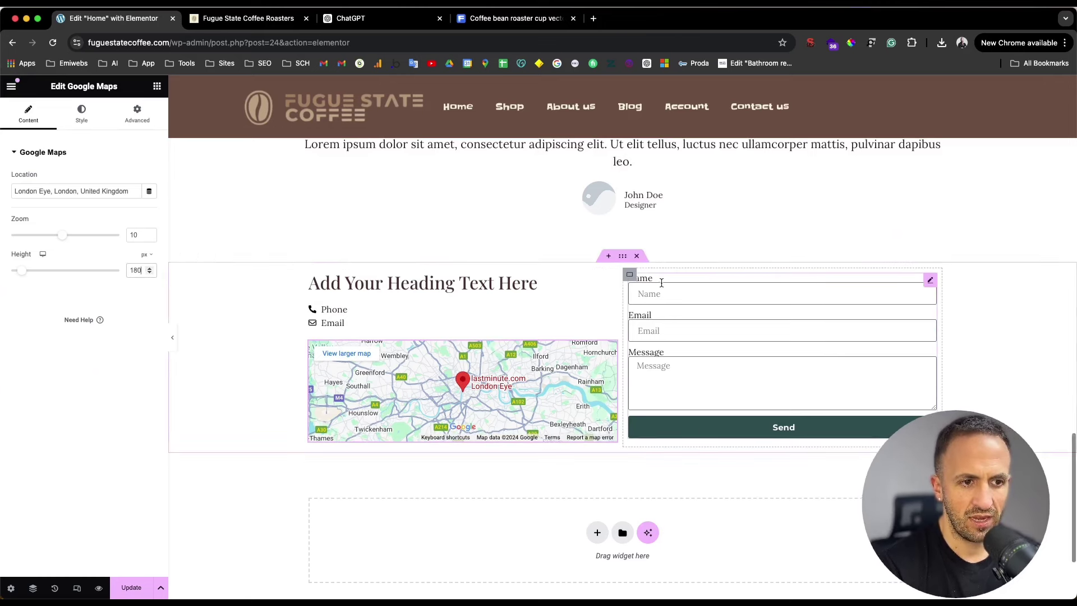
- Replace the placeholder heading above the phone and email list with "Contact us"
{"action": "triple_click", "coordinate": [406, 283]}
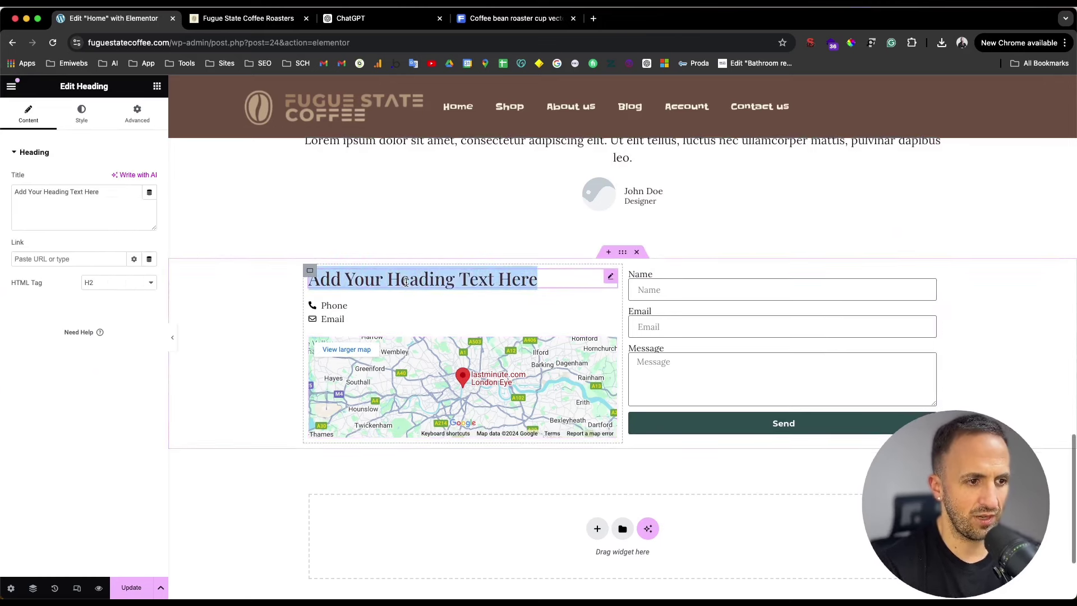
{"action": "type", "text": "Cons"}
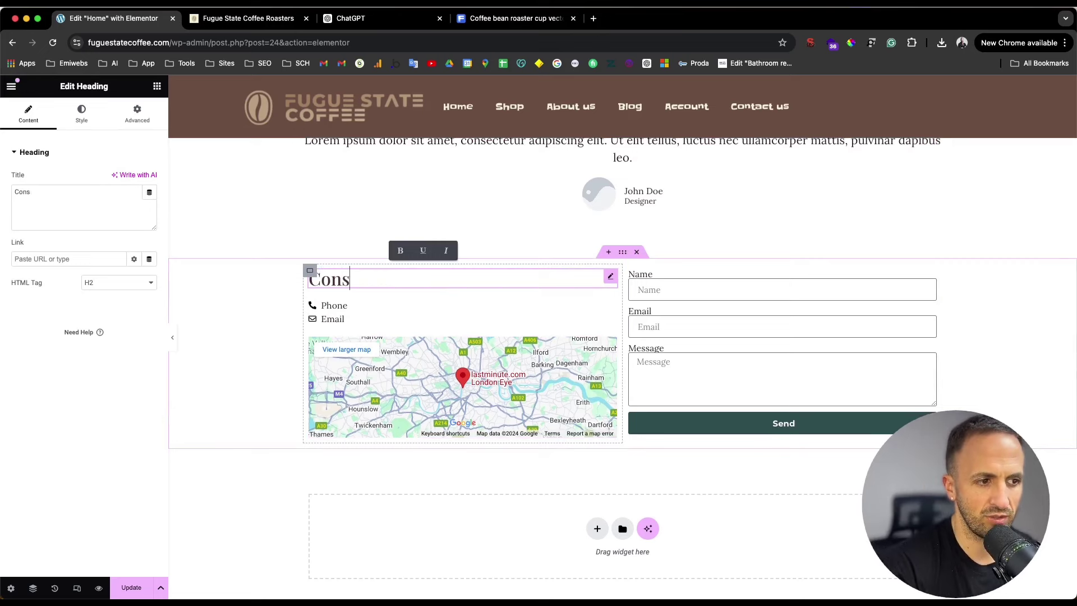
{"action": "key", "text": "BackSpace"}
{"action": "type", "text": "tact us"}
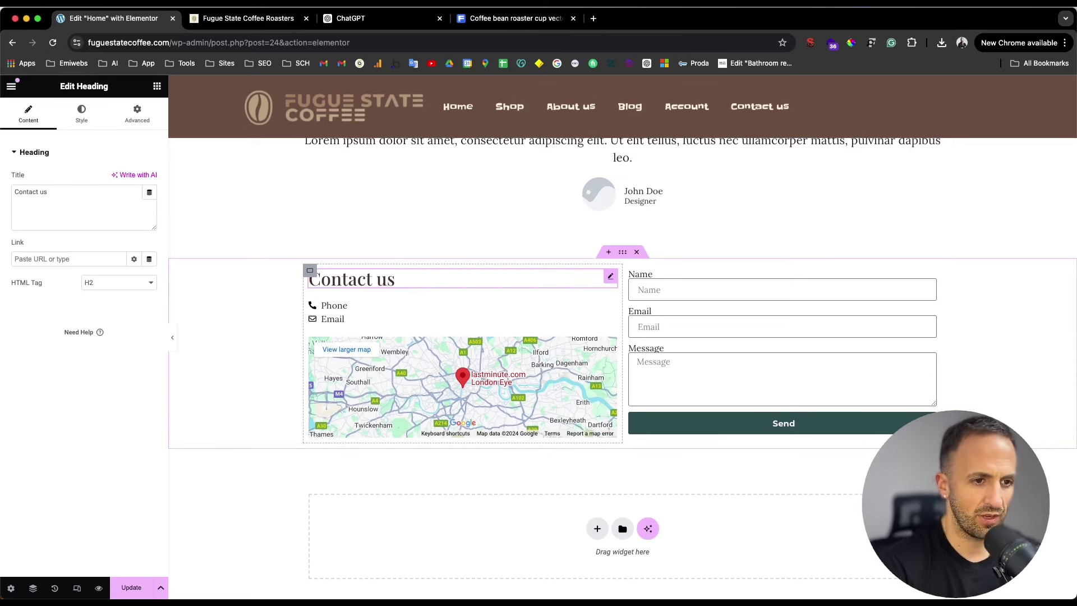
{"action": "key", "text": "BackSpace"}
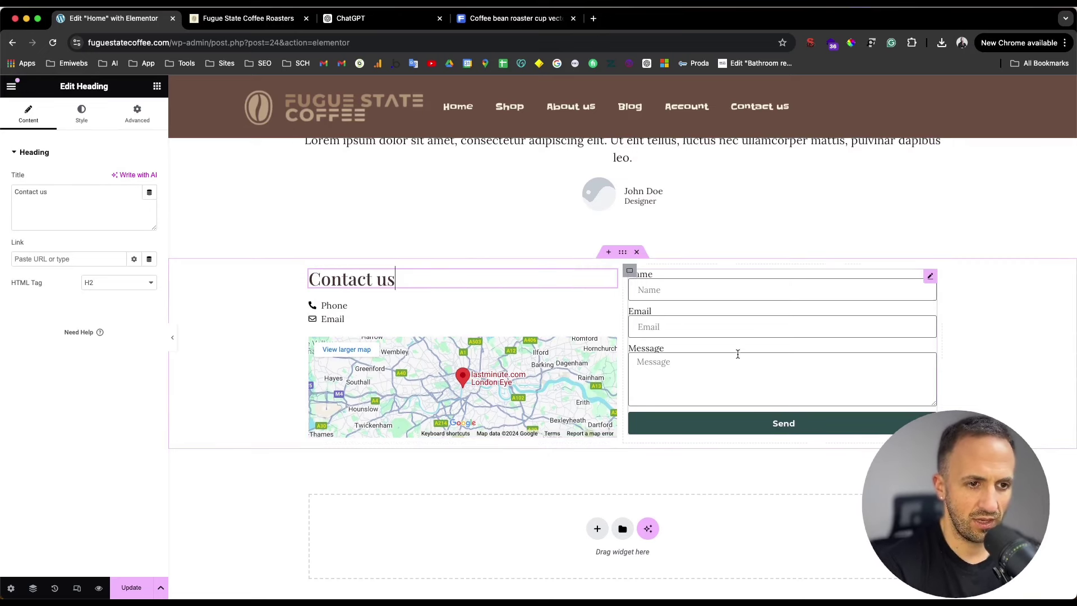
- Unlink the contact section container's padding values and set its top and bottom padding to 80 px
{"action": "left_click", "coordinate": [622, 252]}
{"action": "left_click", "coordinate": [136, 112]}
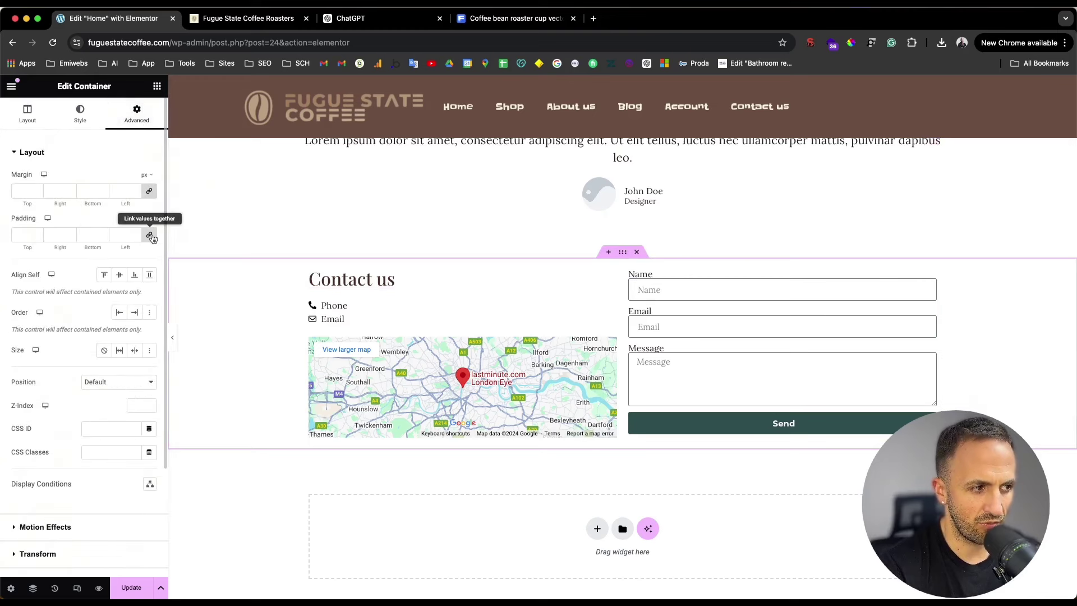
{"action": "left_click", "coordinate": [149, 234]}
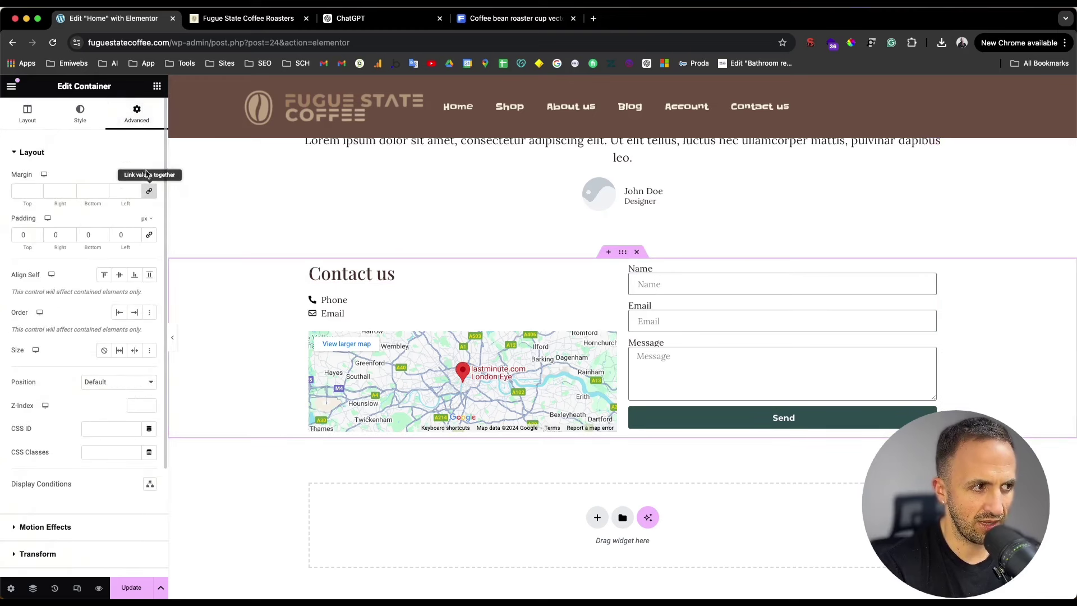
{"action": "left_click", "coordinate": [19, 235]}
{"action": "type", "text": "8"}
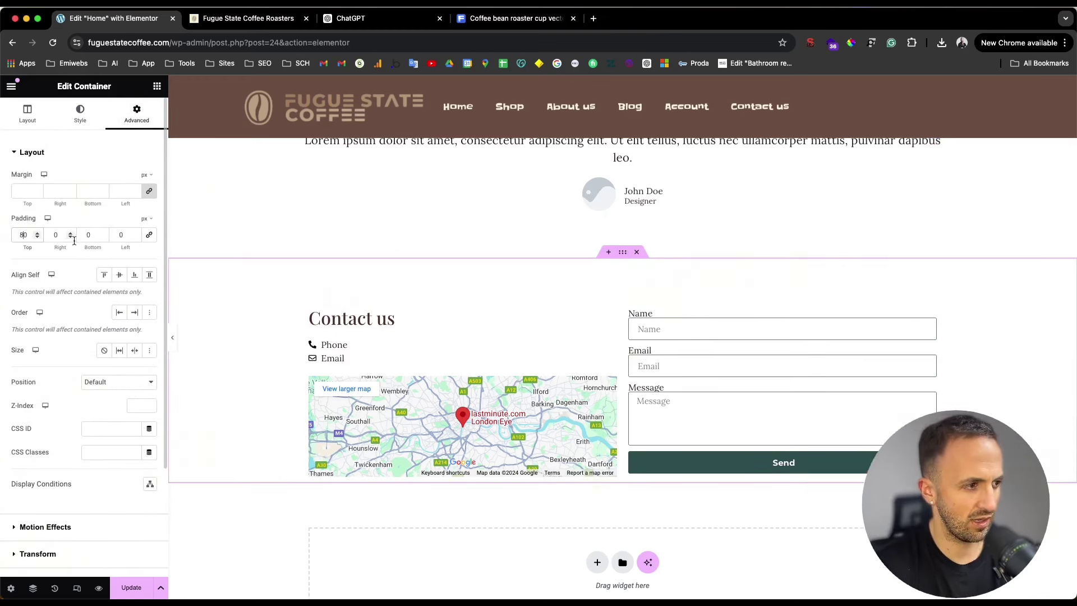
{"action": "left_click", "coordinate": [85, 234]}
{"action": "type", "text": "8"}
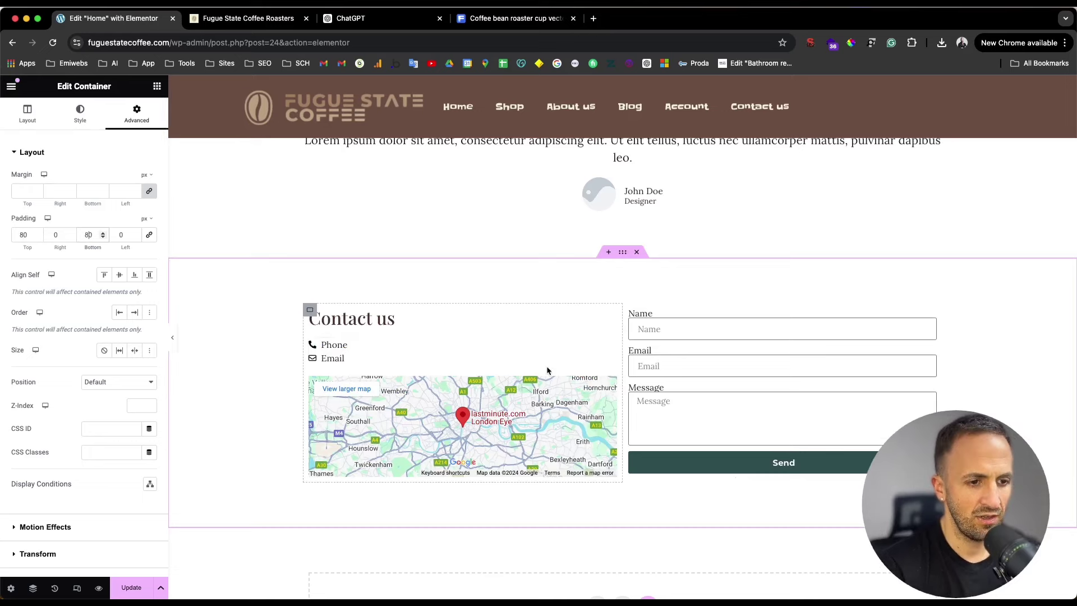
- Review the page's sections and the contact container's background settings, and publish the updated home page
{"action": "scroll", "coordinate": [546, 365], "scroll_direction": "down", "scroll_amount": 4}
{"action": "scroll", "coordinate": [548, 370], "scroll_direction": "up", "scroll_amount": 3}
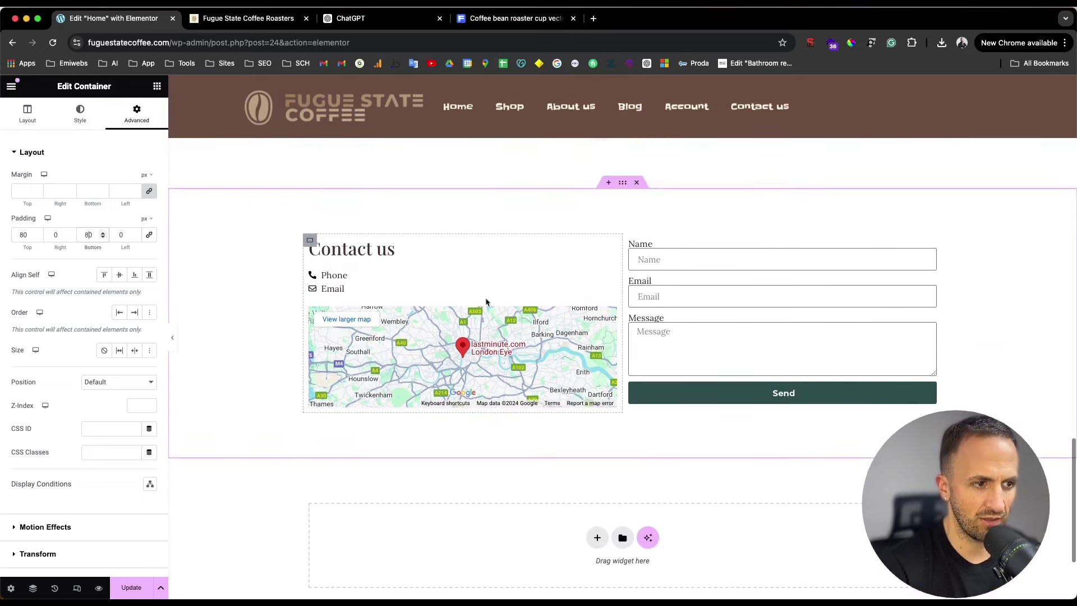
{"action": "scroll", "coordinate": [589, 234], "scroll_direction": "up", "scroll_amount": 2}
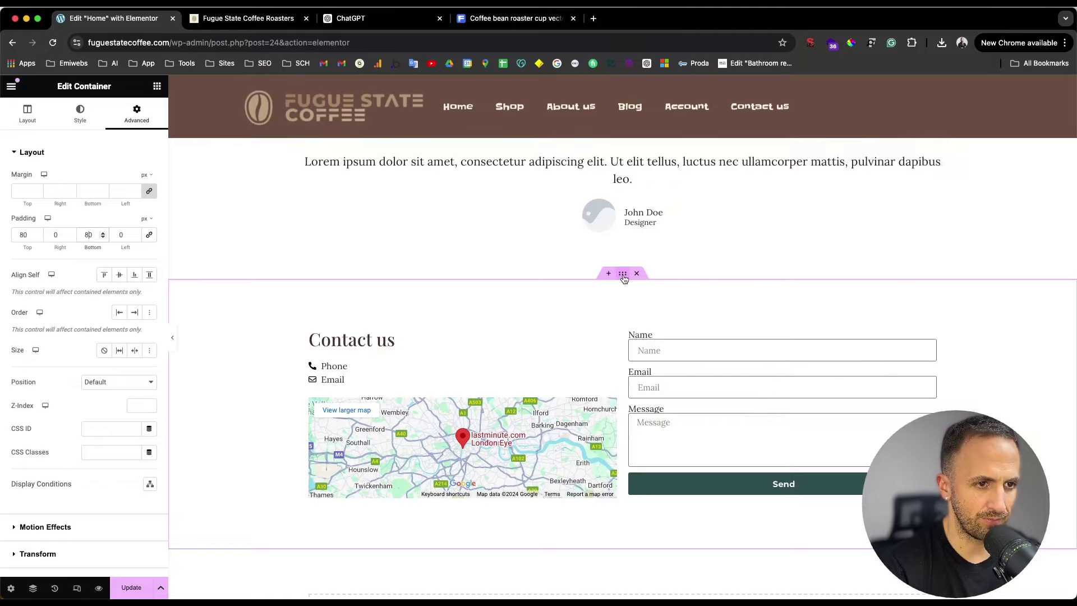
{"action": "scroll", "coordinate": [624, 279], "scroll_direction": "up", "scroll_amount": 20}
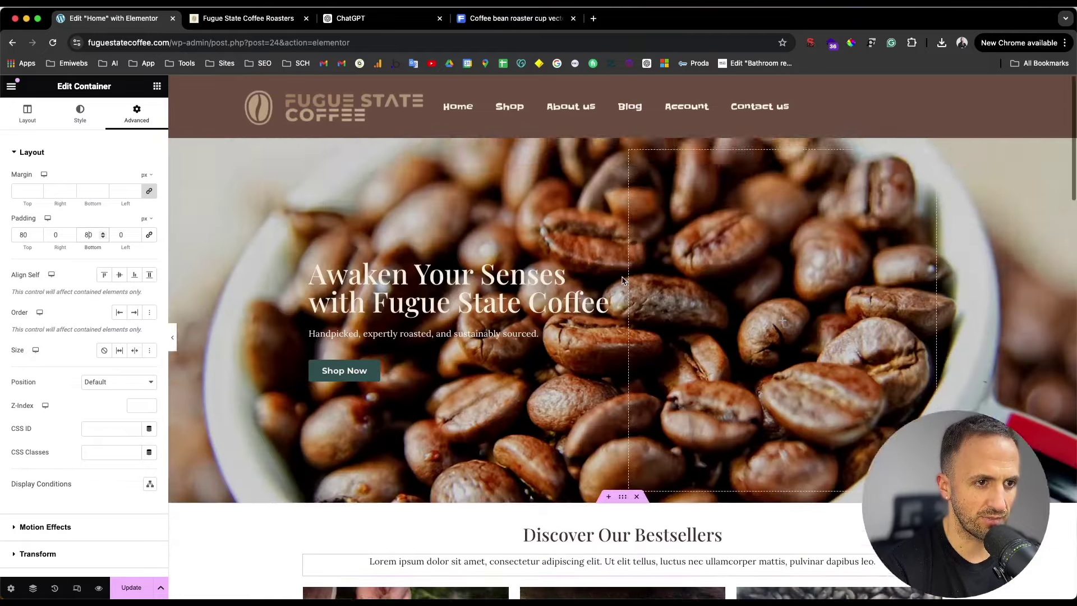
{"action": "scroll", "coordinate": [623, 279], "scroll_direction": "down", "scroll_amount": 20}
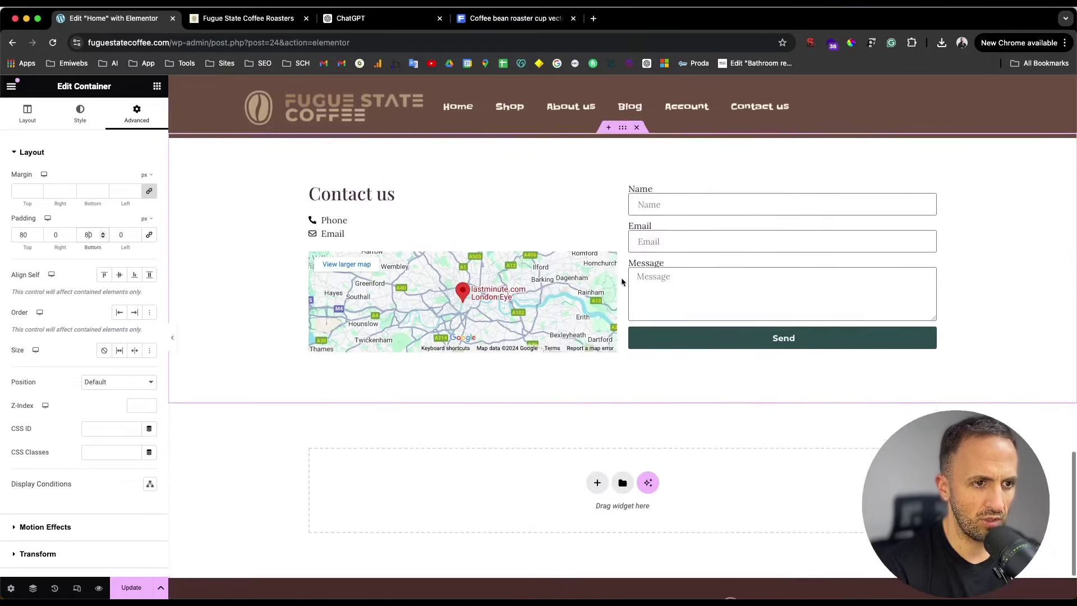
{"action": "scroll", "coordinate": [621, 282], "scroll_direction": "up", "scroll_amount": 1}
{"action": "left_click", "coordinate": [71, 128]}
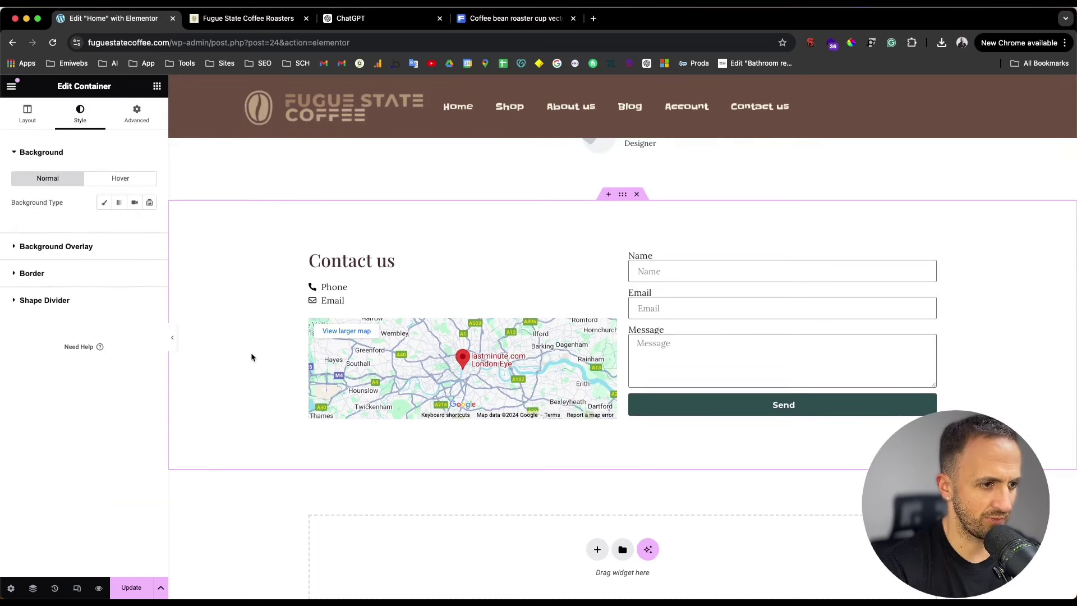
{"action": "left_click", "coordinate": [138, 588]}
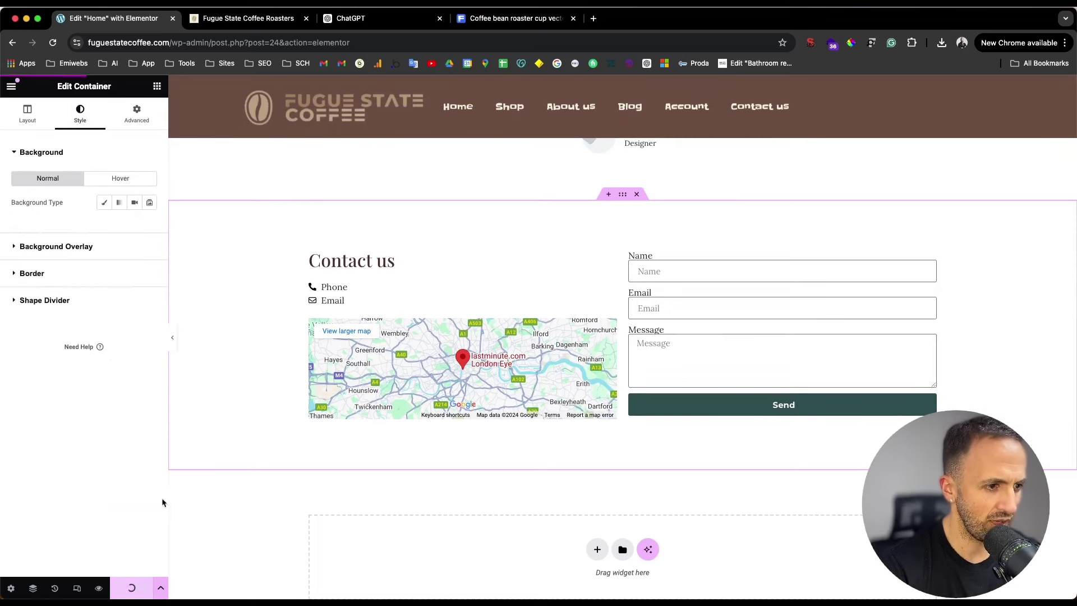
- Collapse the editing panel and examine the full-width home page from the hero down to the footer
{"action": "left_click", "coordinate": [172, 337]}
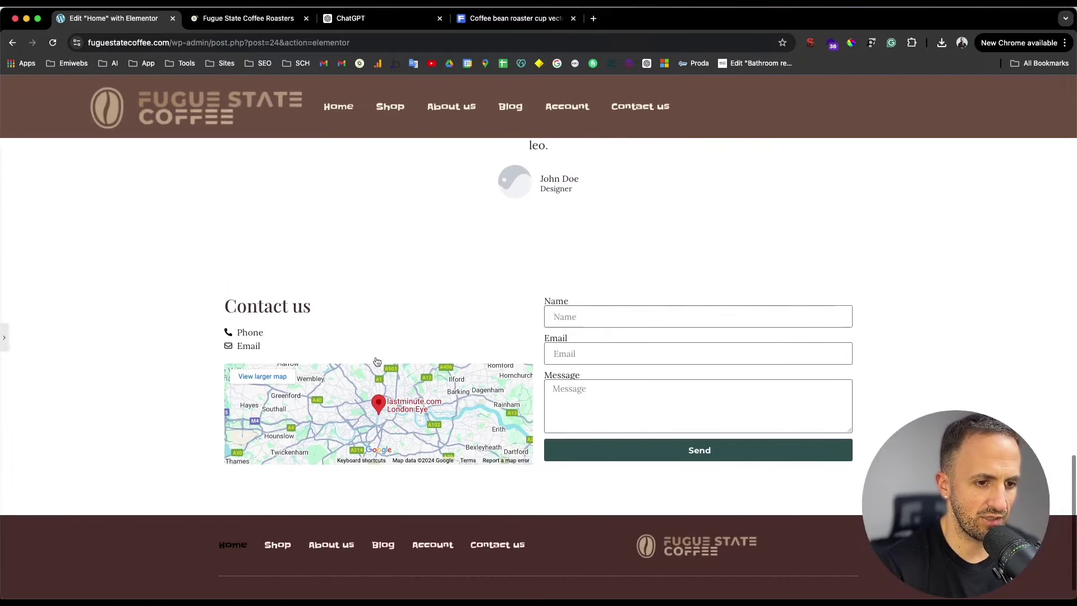
{"action": "scroll", "coordinate": [377, 361], "scroll_direction": "up", "scroll_amount": 20}
{"action": "scroll", "coordinate": [376, 362], "scroll_direction": "down", "scroll_amount": 5}
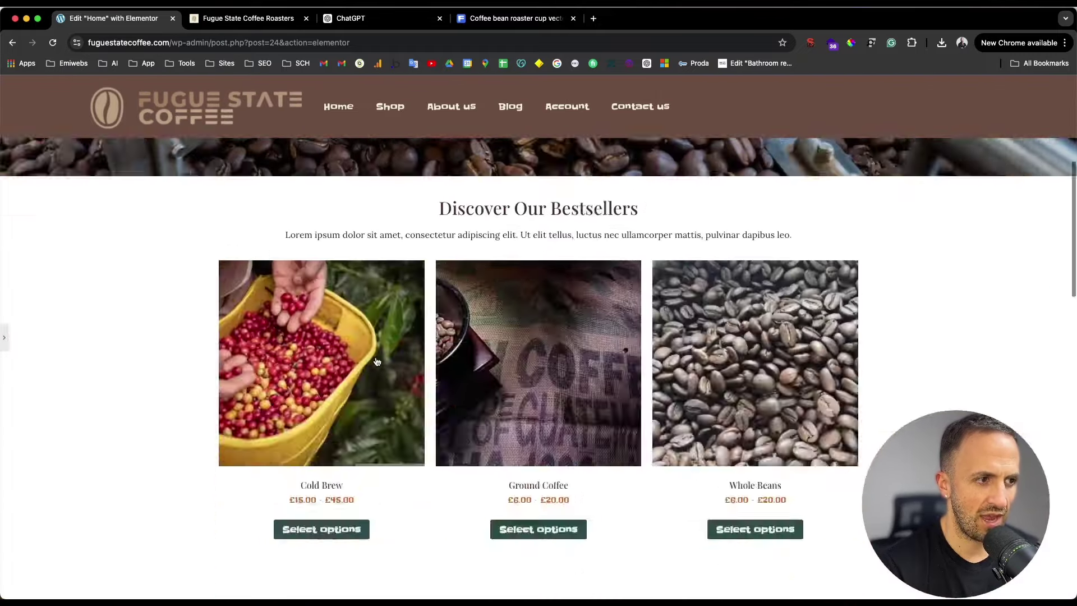
{"action": "scroll", "coordinate": [376, 361], "scroll_direction": "down", "scroll_amount": 15}
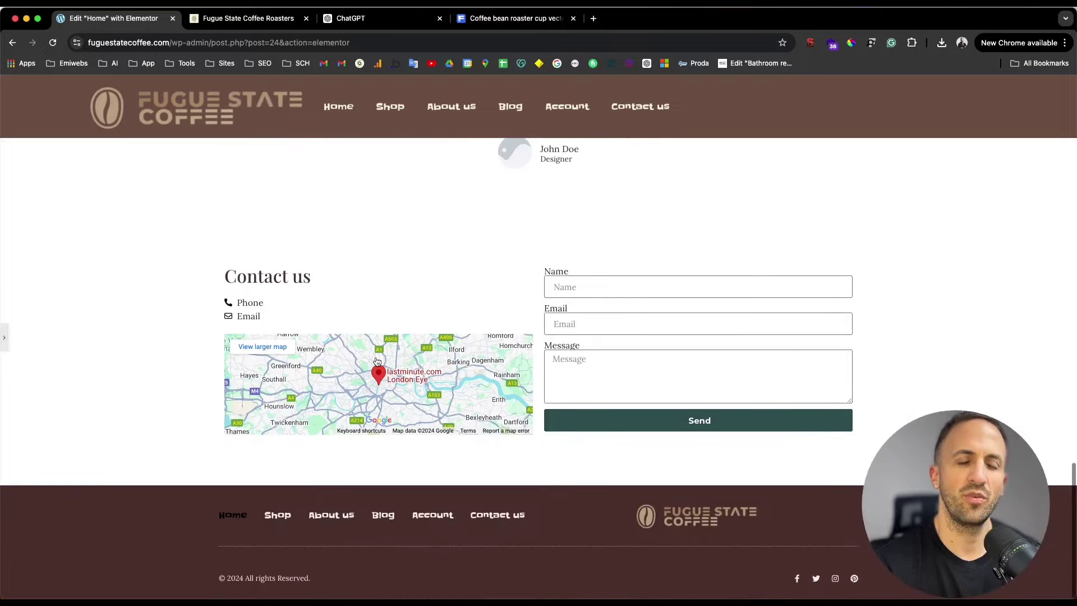